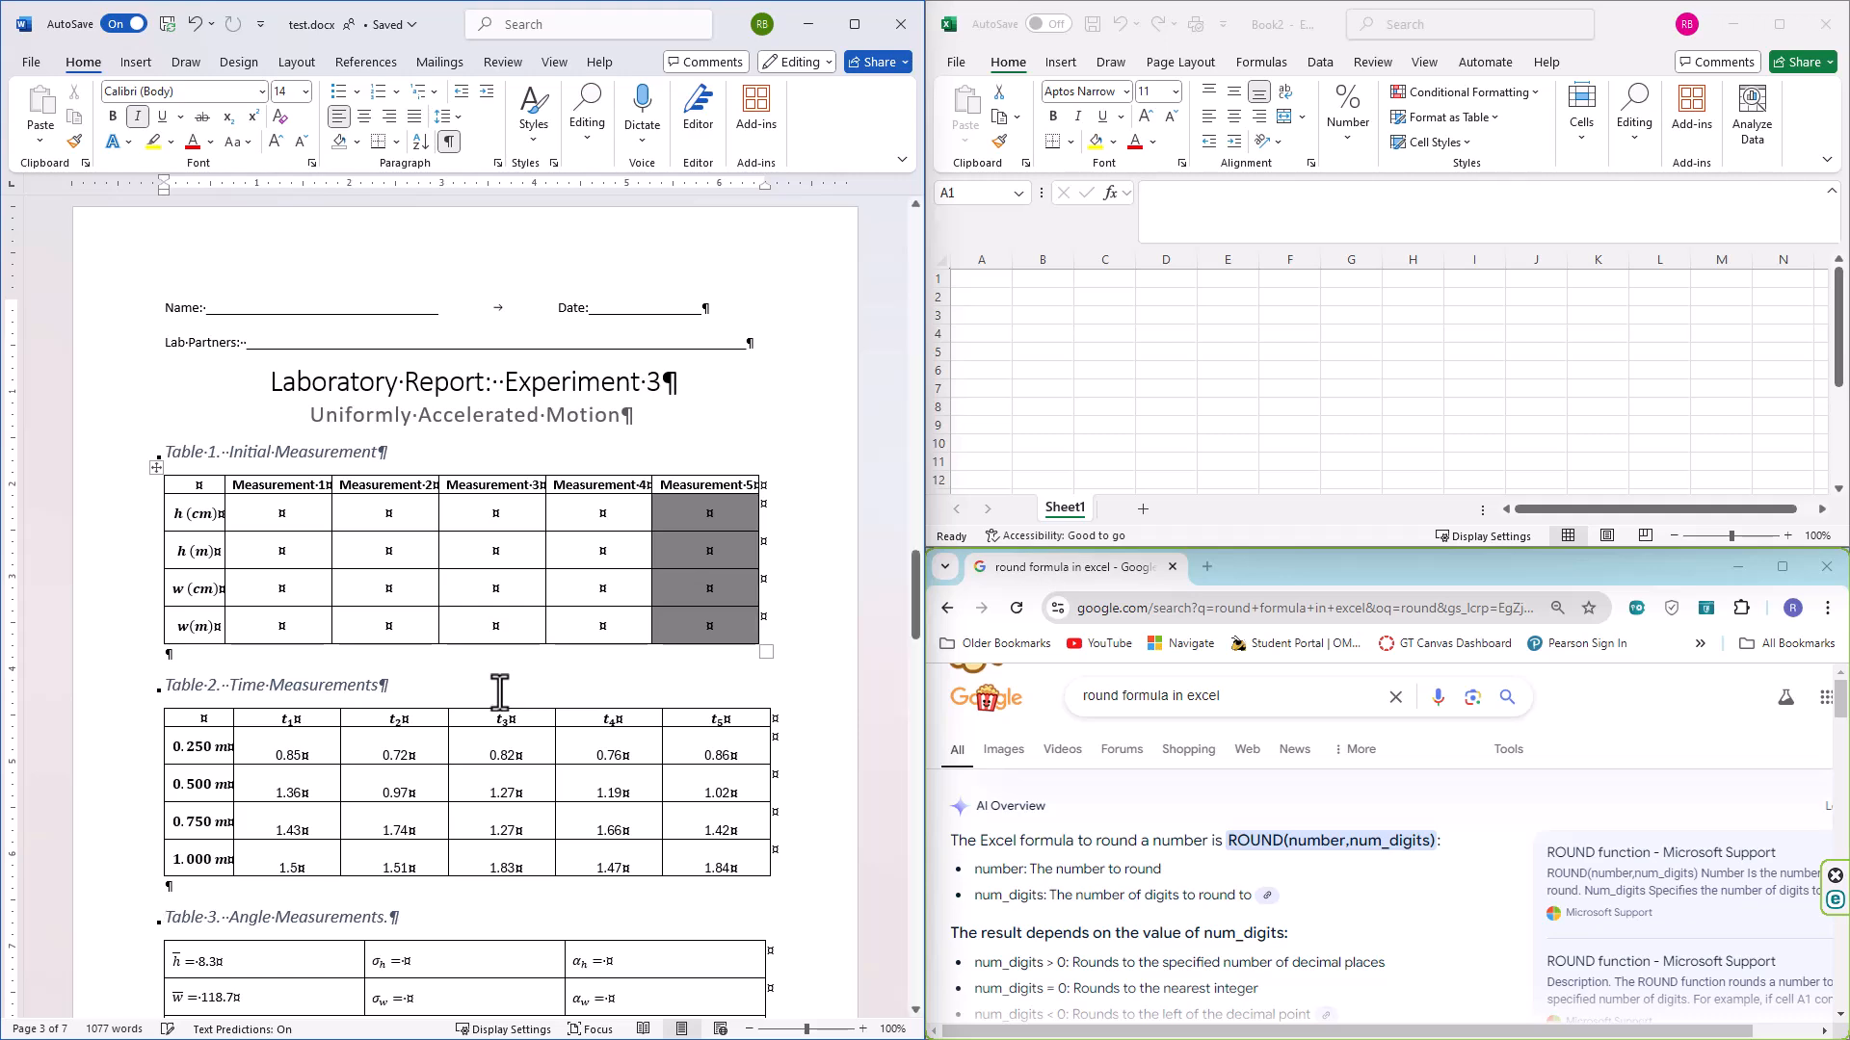
Review the lab report's experimental procedure and the Theory equations relating displacement, acceleration and time
{"action": "scroll", "coordinate": [499, 691], "scroll_direction": "up", "scroll_amount": 14}
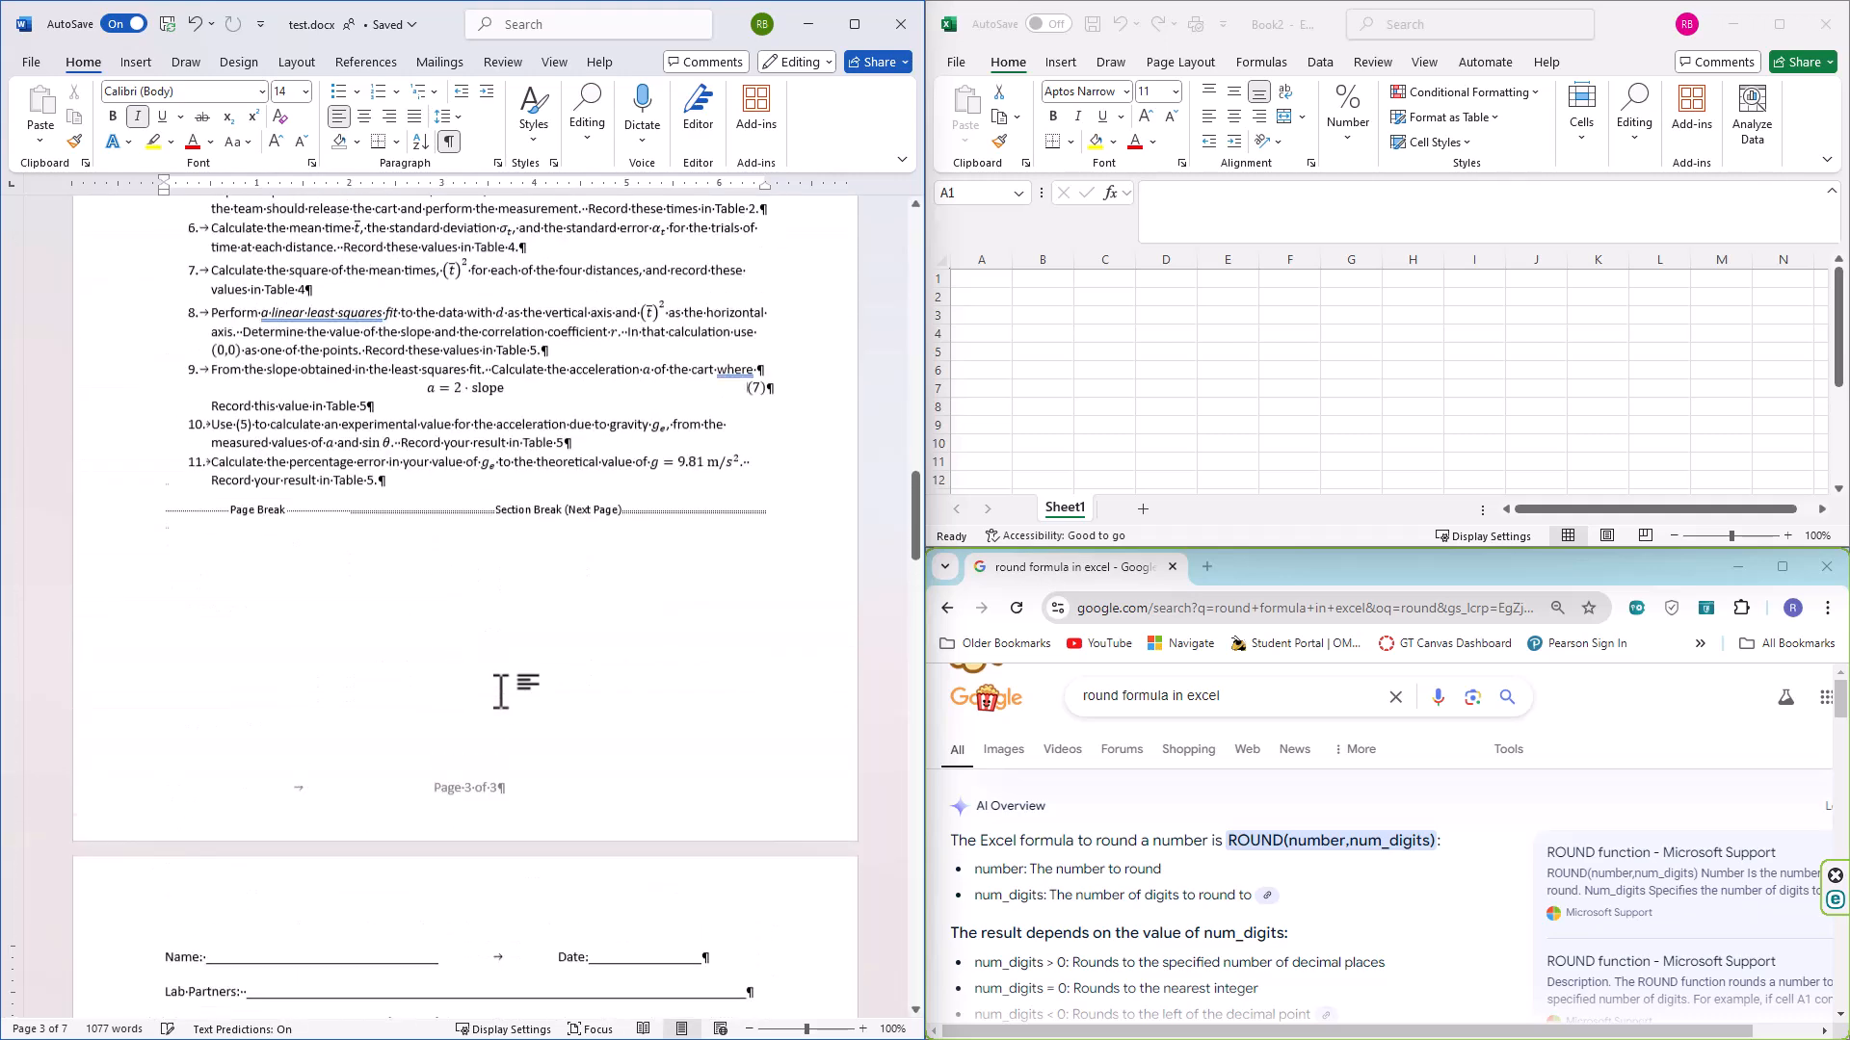
{"action": "scroll", "coordinate": [499, 691], "scroll_direction": "up", "scroll_amount": 17}
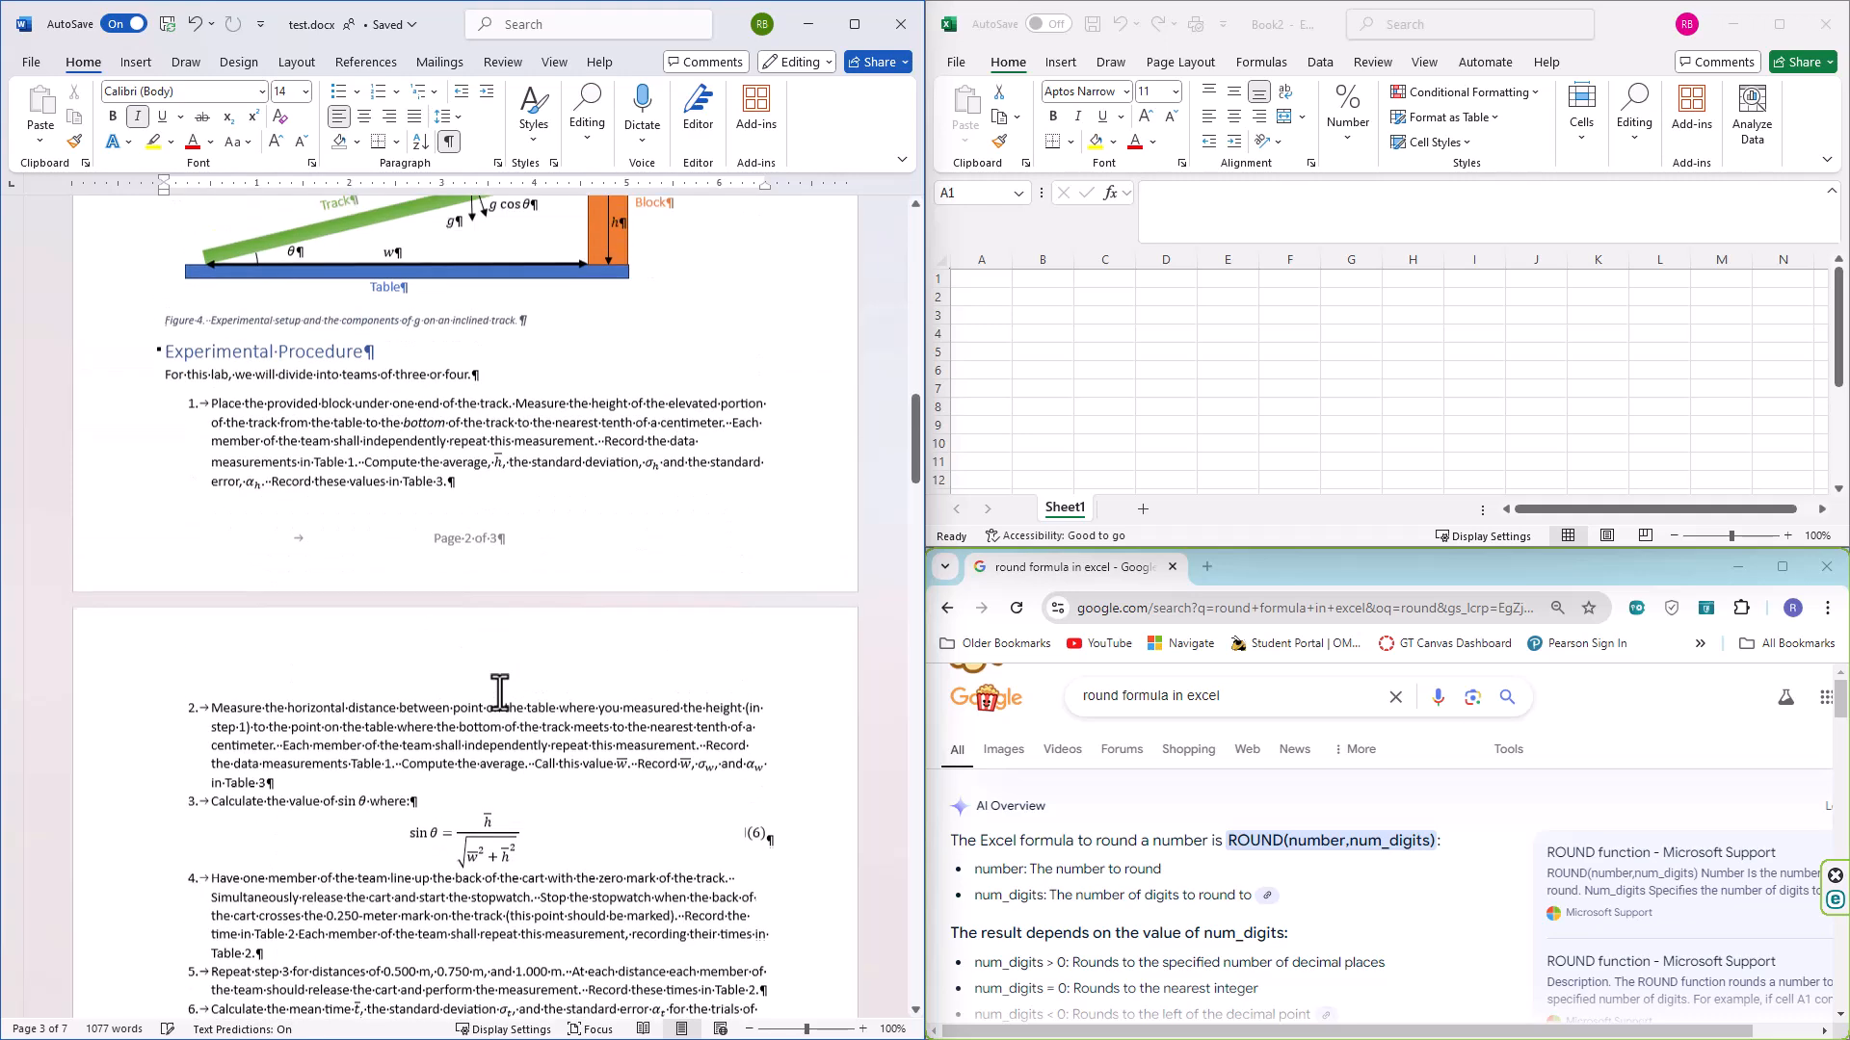
{"action": "scroll", "coordinate": [499, 693], "scroll_direction": "up", "scroll_amount": 18}
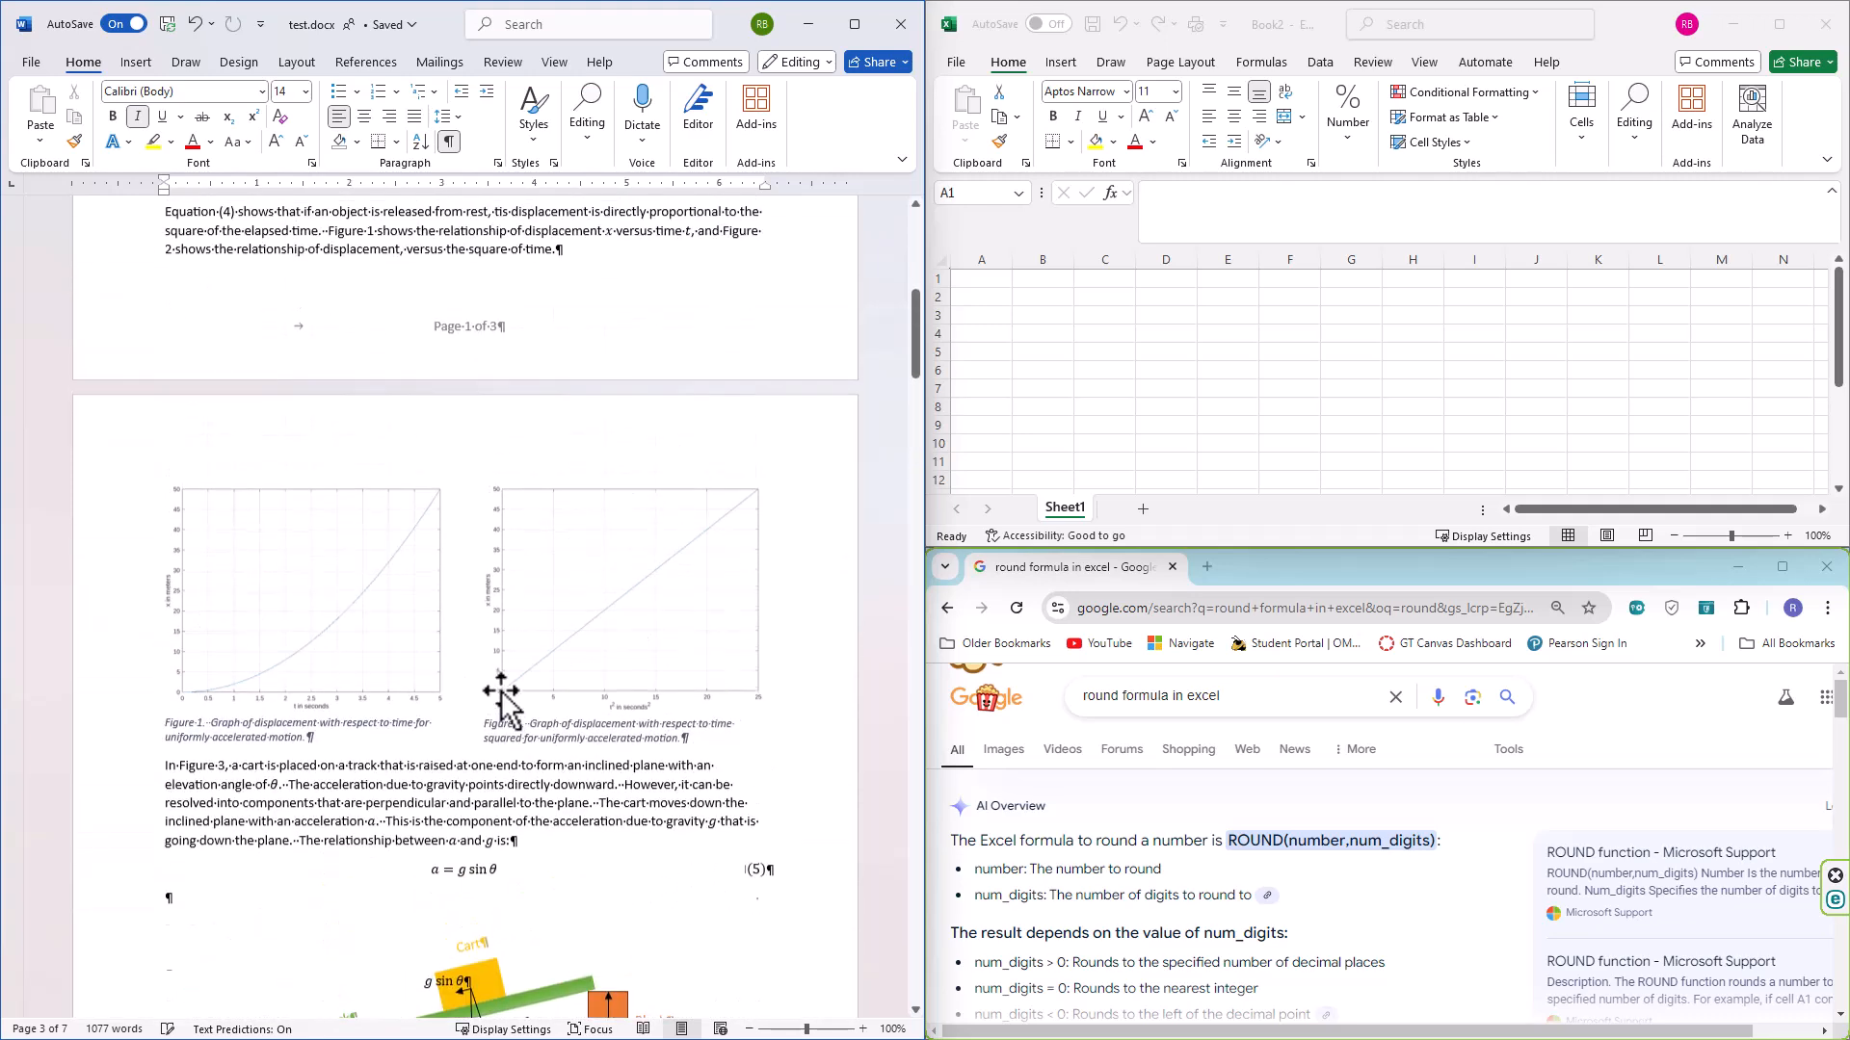
{"action": "scroll", "coordinate": [507, 708], "scroll_direction": "up", "scroll_amount": 1}
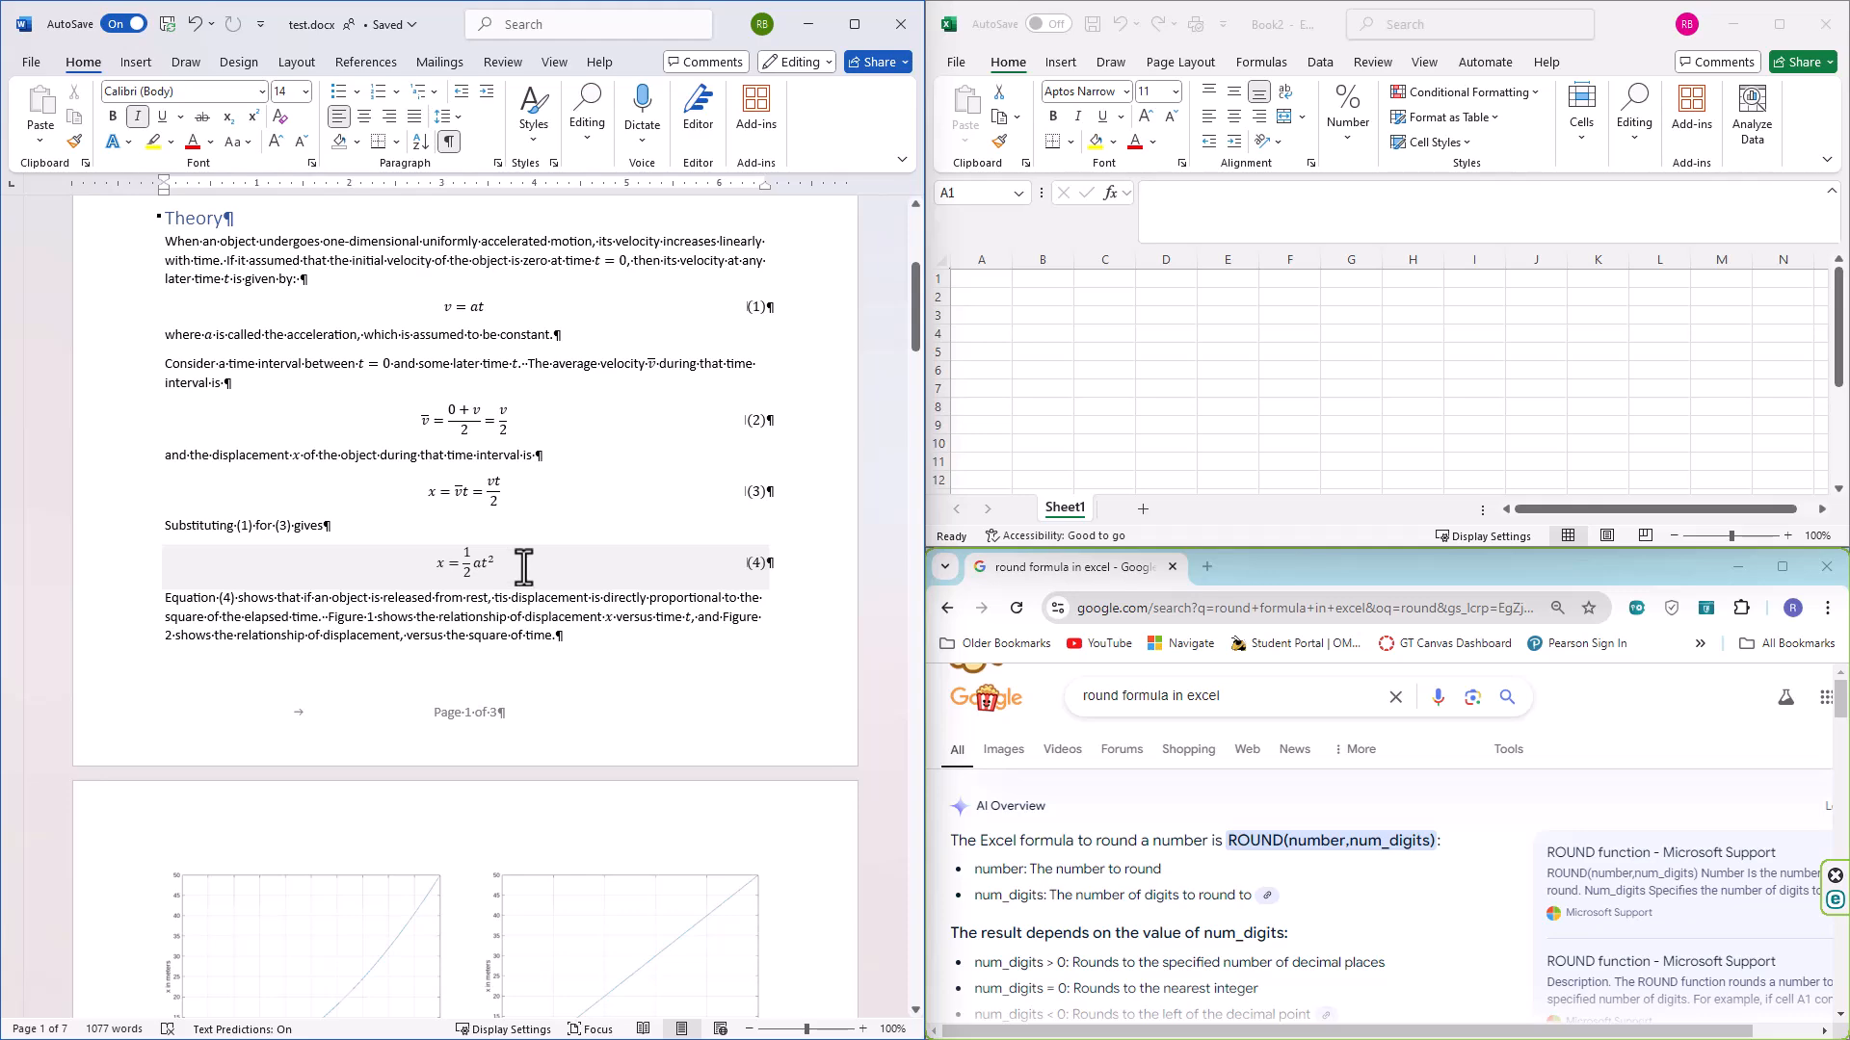
{"action": "scroll", "coordinate": [523, 568], "scroll_direction": "down", "scroll_amount": 18}
{"action": "scroll", "coordinate": [536, 567], "scroll_direction": "down", "scroll_amount": 20}
{"action": "scroll", "coordinate": [537, 568], "scroll_direction": "down", "scroll_amount": 8}
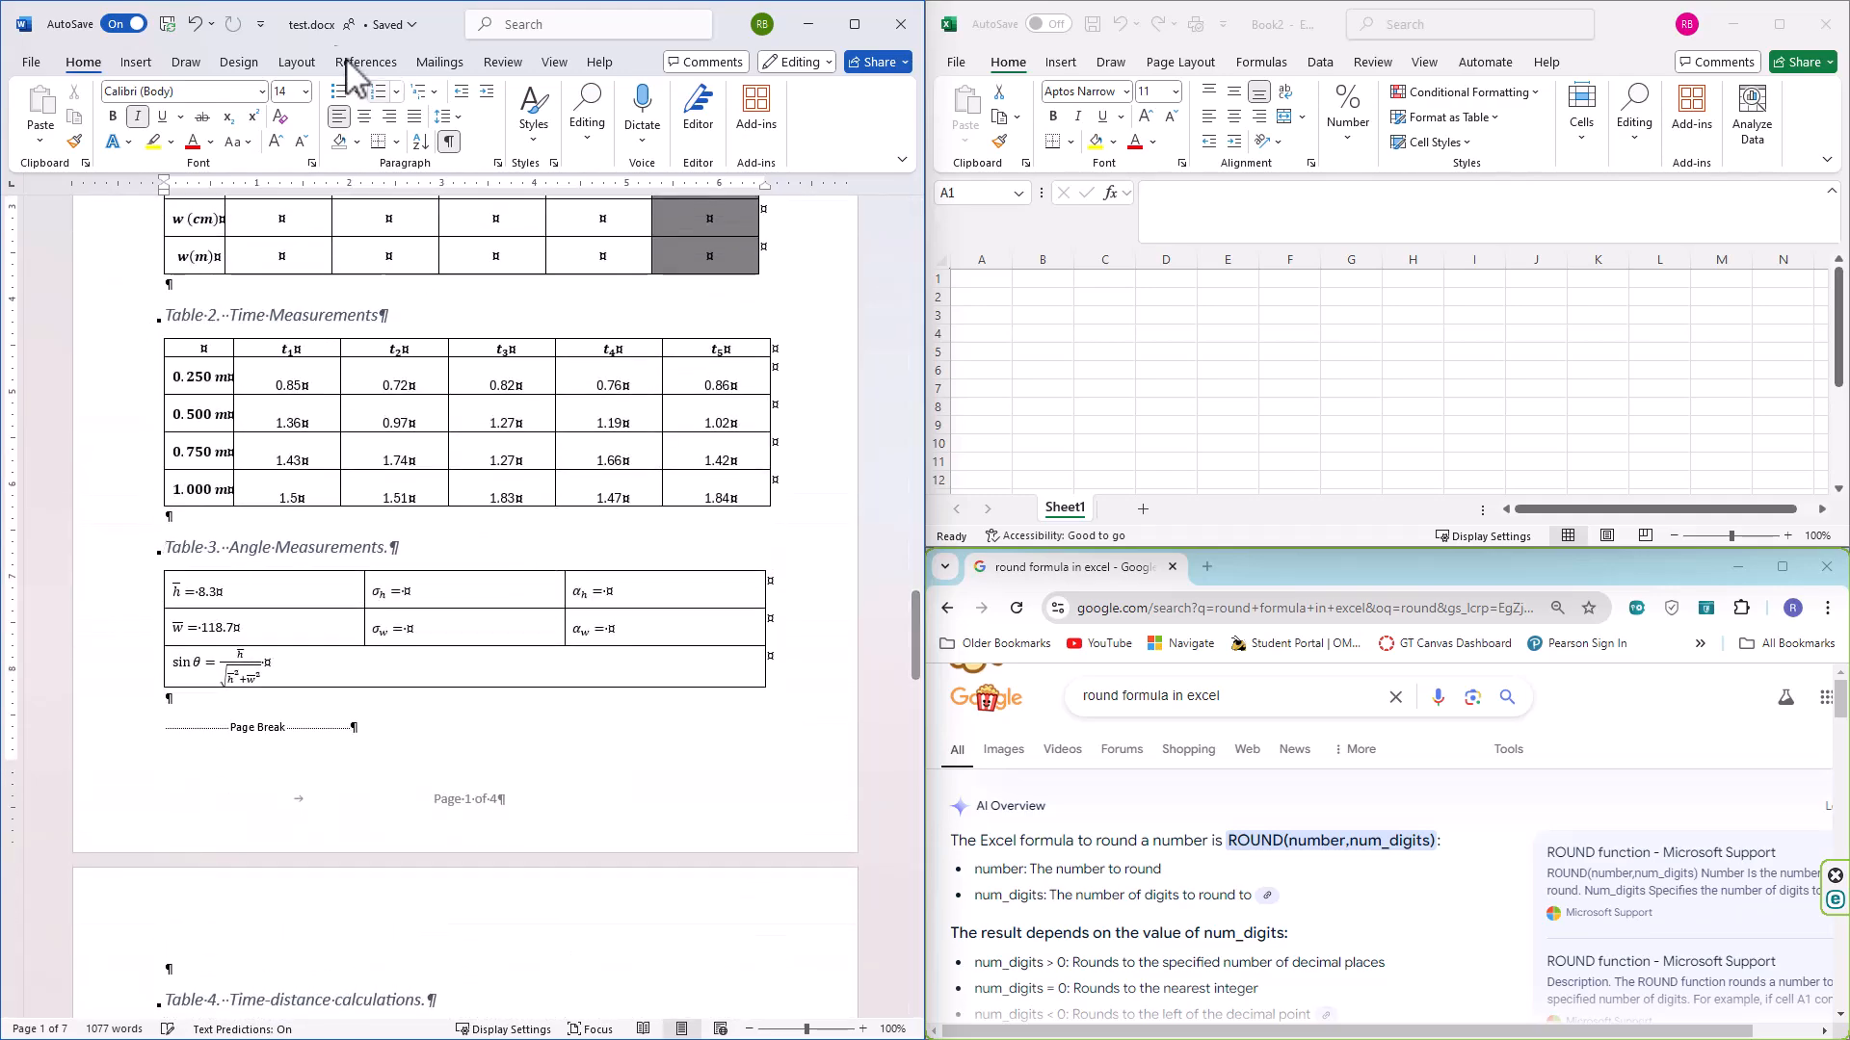
Handwrite the equation d = 1/2 a t² with the blue pen in the blank area below Table 3
{"action": "left_click", "coordinate": [186, 64]}
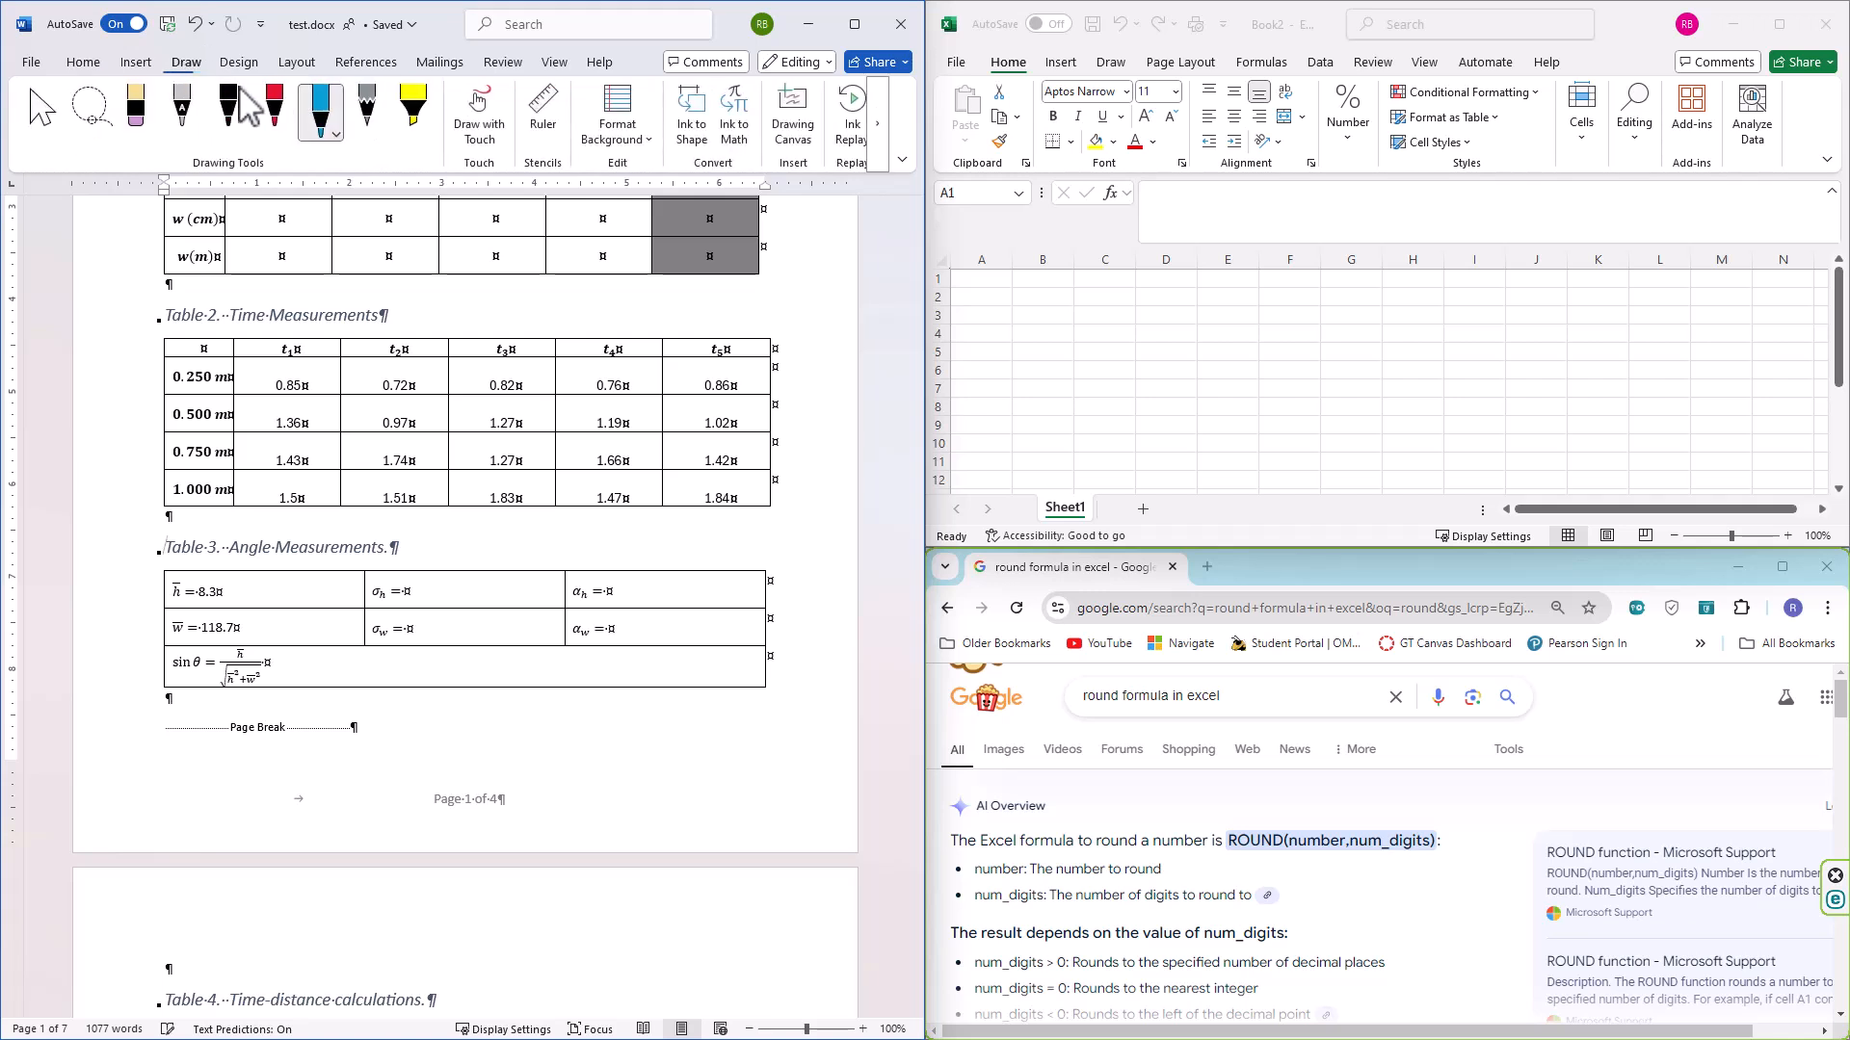
{"action": "left_click", "coordinate": [323, 114]}
{"action": "left_click", "coordinate": [327, 122]}
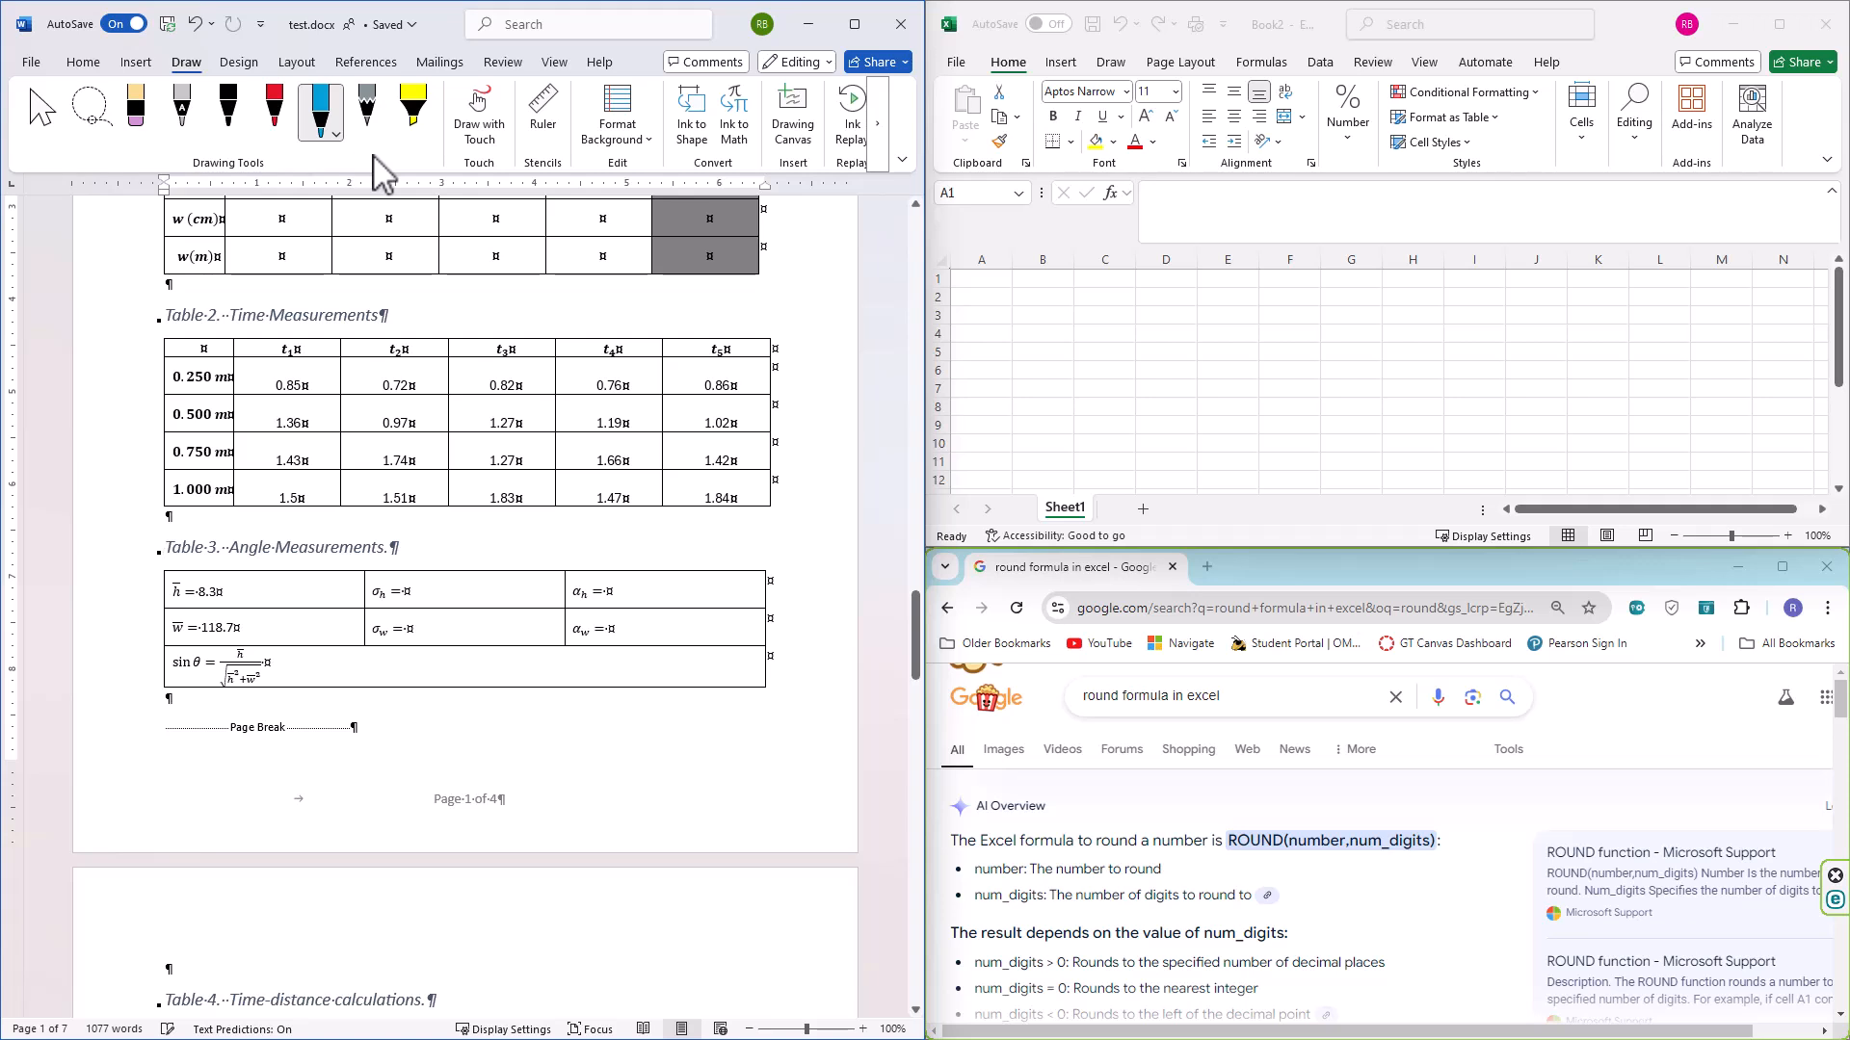
{"action": "mouse_move", "coordinate": [461, 729]}
{"action": "left_mouse_down"}
{"action": "mouse_move", "coordinate": [496, 726]}
{"action": "mouse_move", "coordinate": [526, 766]}
{"action": "mouse_move", "coordinate": [624, 736]}
{"action": "left_mouse_up"}
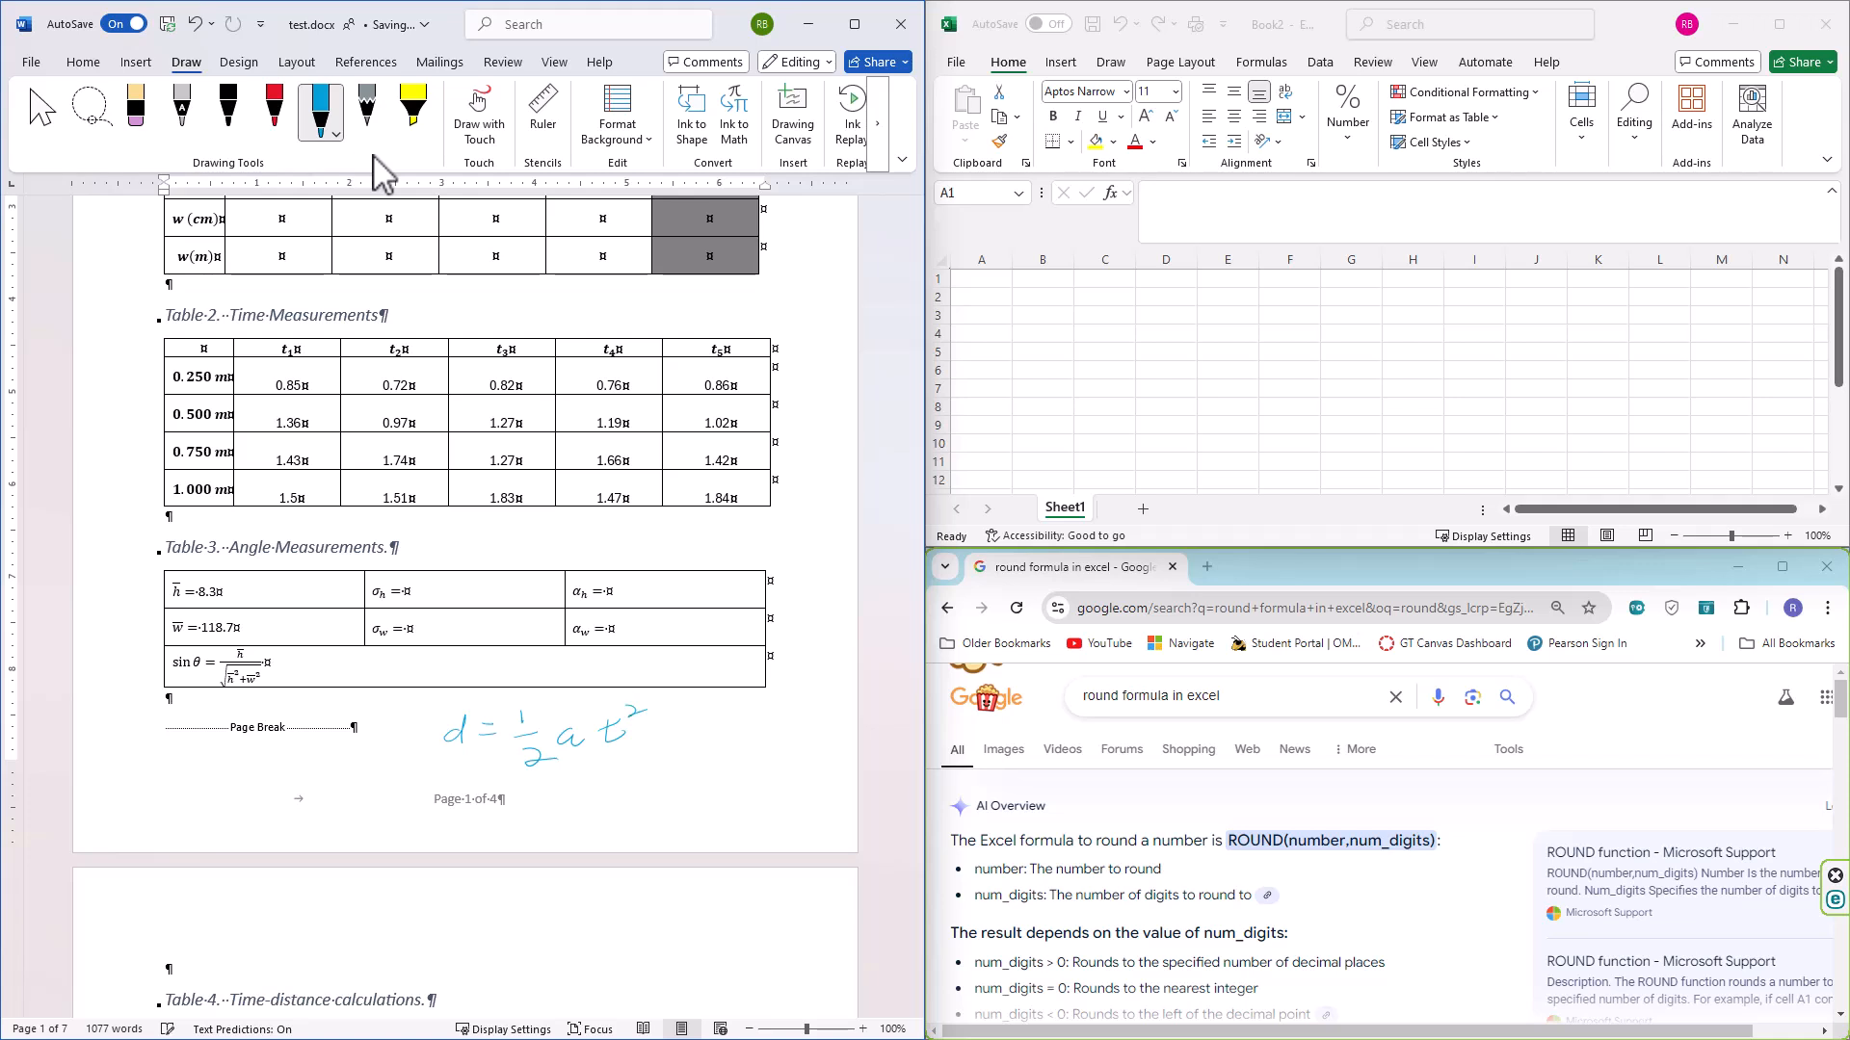
Handwrite y = m x beneath the displacement equation, with a = 2m and g = a/sinθ on either side
{"action": "scroll", "coordinate": [373, 157], "scroll_direction": "down", "scroll_amount": 3}
{"action": "scroll", "coordinate": [140, 699], "scroll_direction": "down", "scroll_amount": 8}
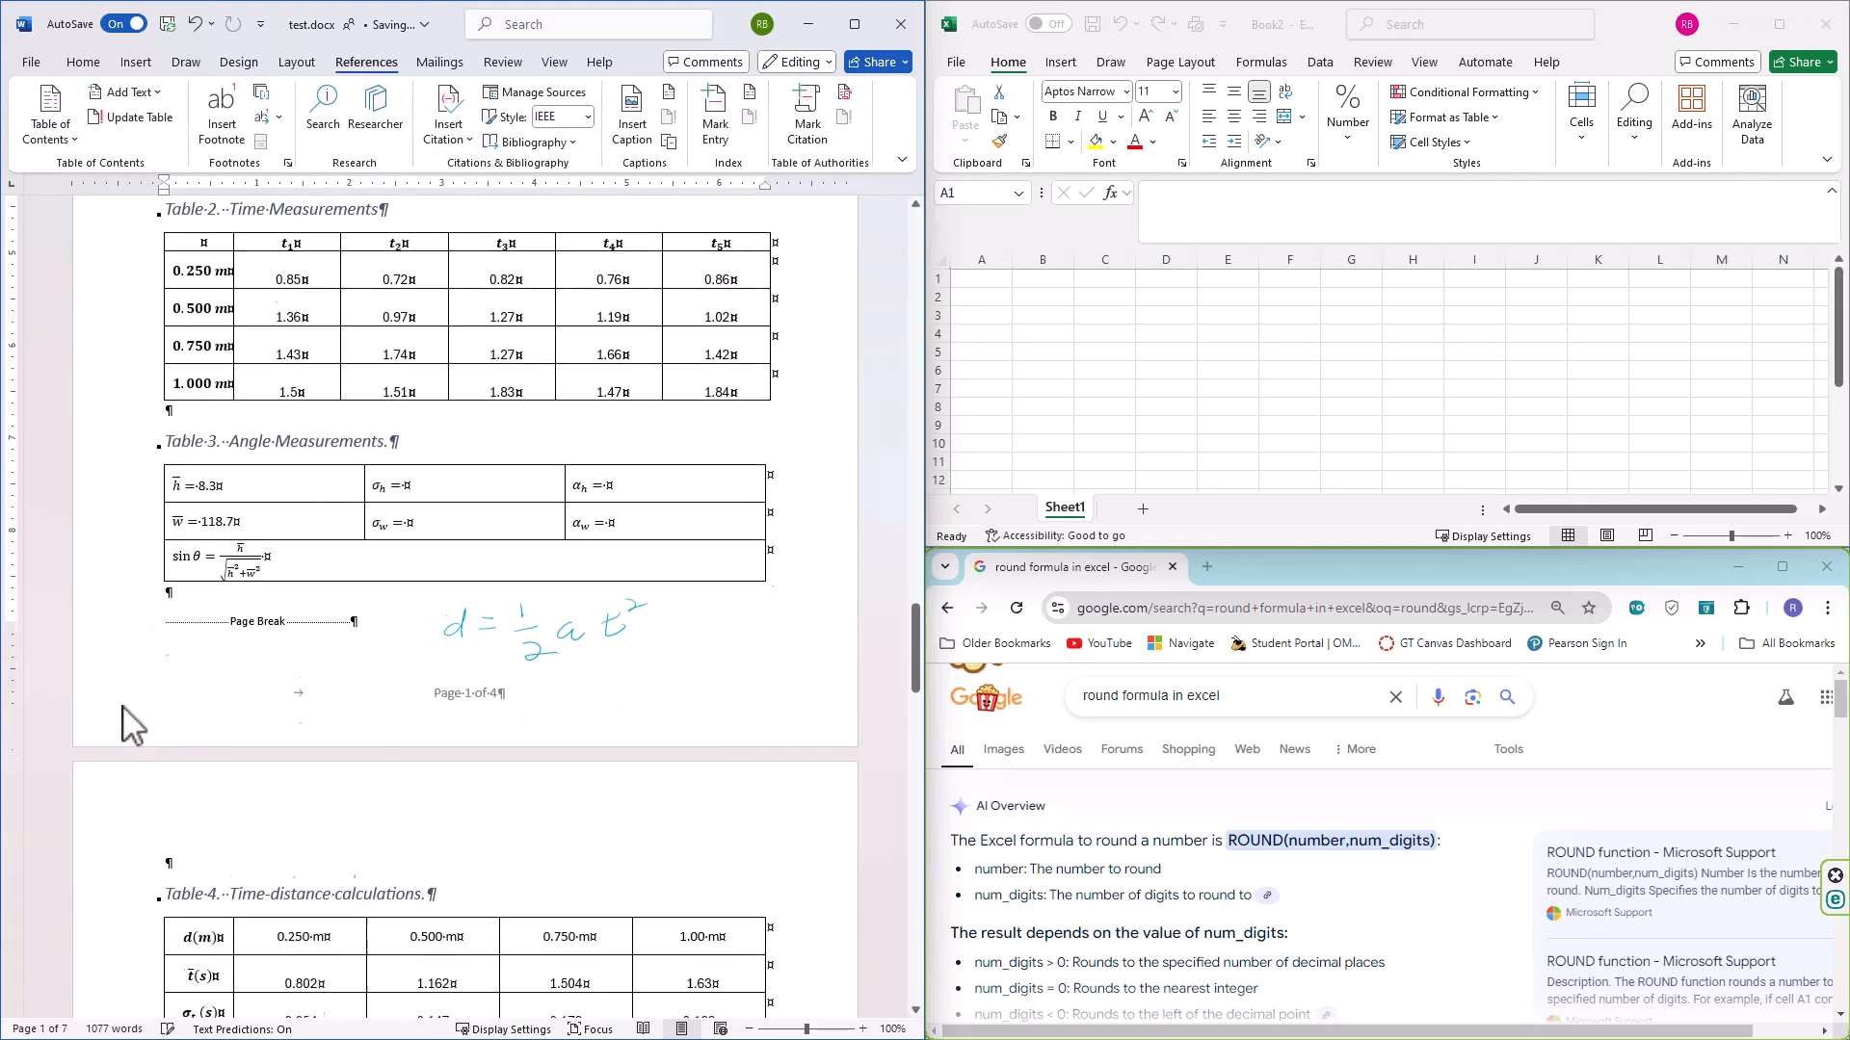
{"action": "scroll", "coordinate": [306, 741], "scroll_direction": "up", "scroll_amount": 4}
{"action": "scroll", "coordinate": [305, 747], "scroll_direction": "down", "scroll_amount": 3}
{"action": "scroll", "coordinate": [615, 947], "scroll_direction": "up", "scroll_amount": 4}
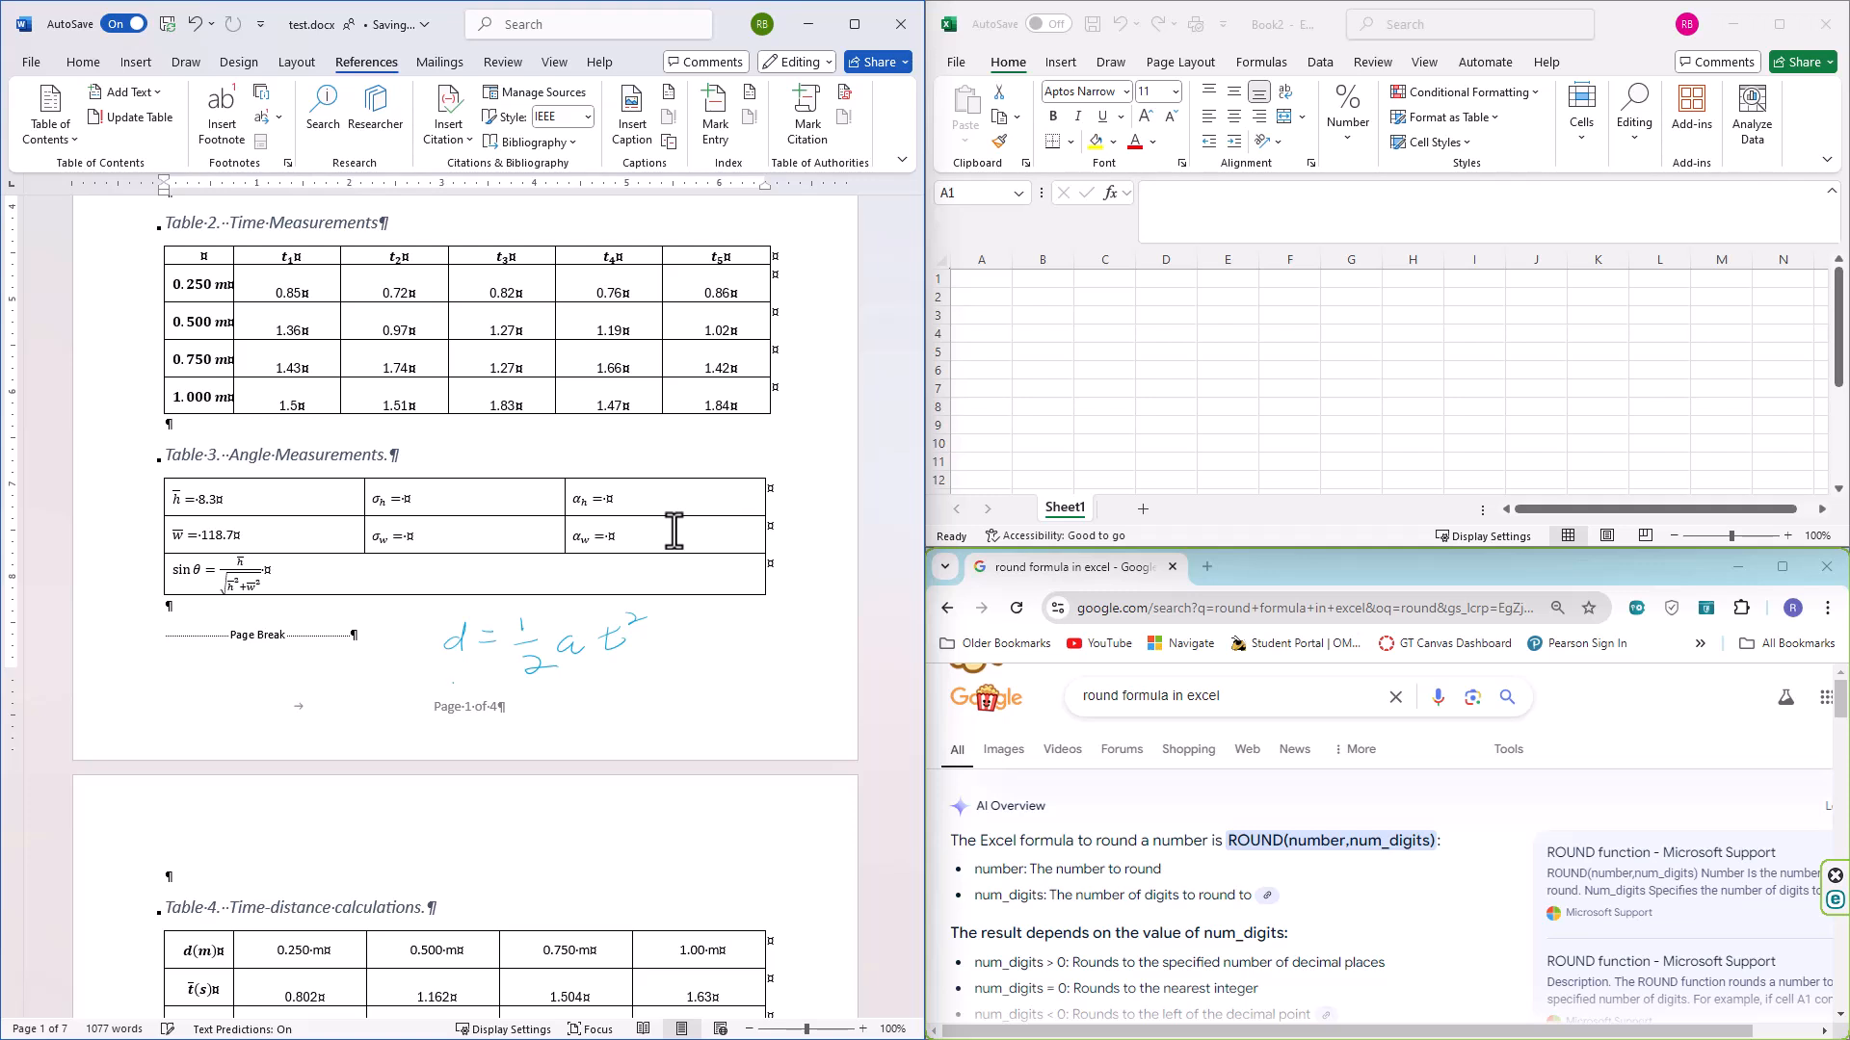
{"action": "left_click_drag", "start_coordinate": [469, 688], "coordinate": [450, 715]}
{"action": "left_click_drag", "start_coordinate": [532, 690], "coordinate": [530, 708]}
{"action": "left_click_drag", "start_coordinate": [683, 702], "coordinate": [737, 712]}
{"action": "left_click_drag", "start_coordinate": [756, 705], "coordinate": [766, 716]}
{"action": "left_click_drag", "start_coordinate": [197, 694], "coordinate": [243, 689]}
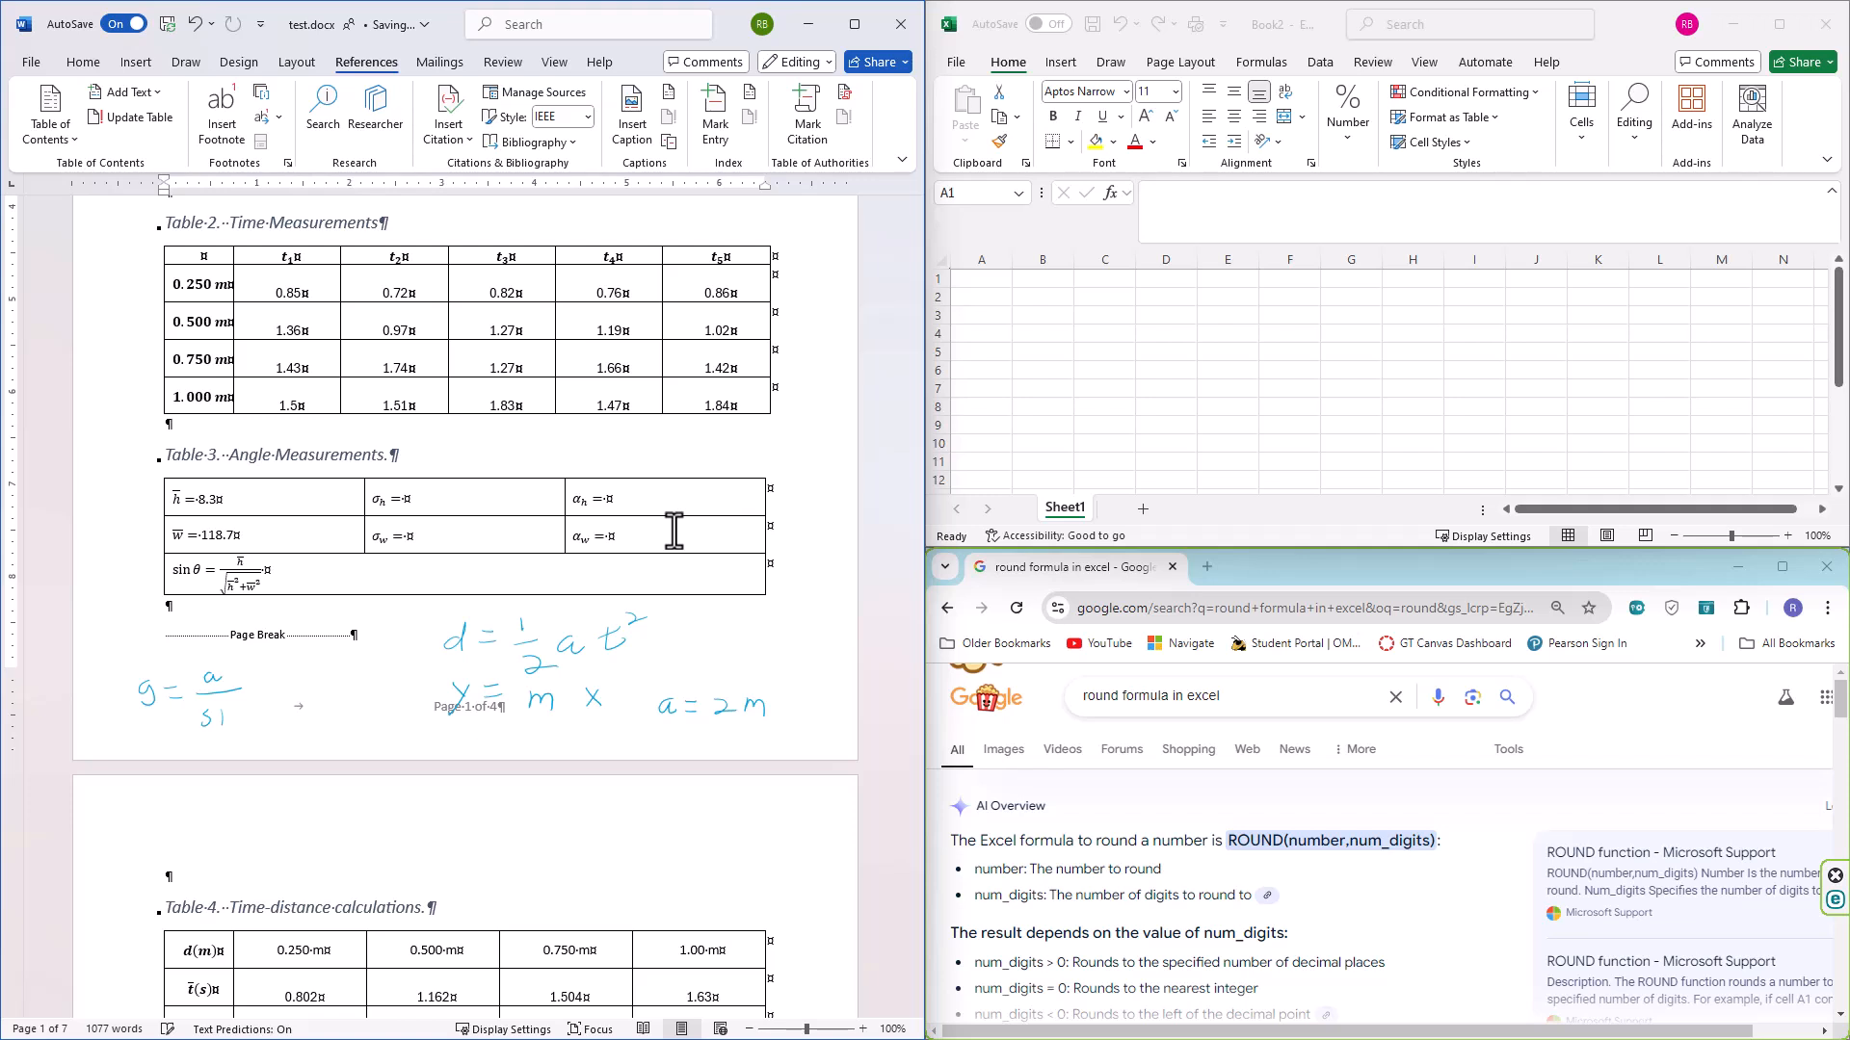
{"action": "left_click_drag", "start_coordinate": [251, 712], "coordinate": [265, 711]}
Clear all the distance, time and error values from Table 4, keeping its row labels
{"action": "scroll", "coordinate": [627, 732], "scroll_direction": "down", "scroll_amount": 3}
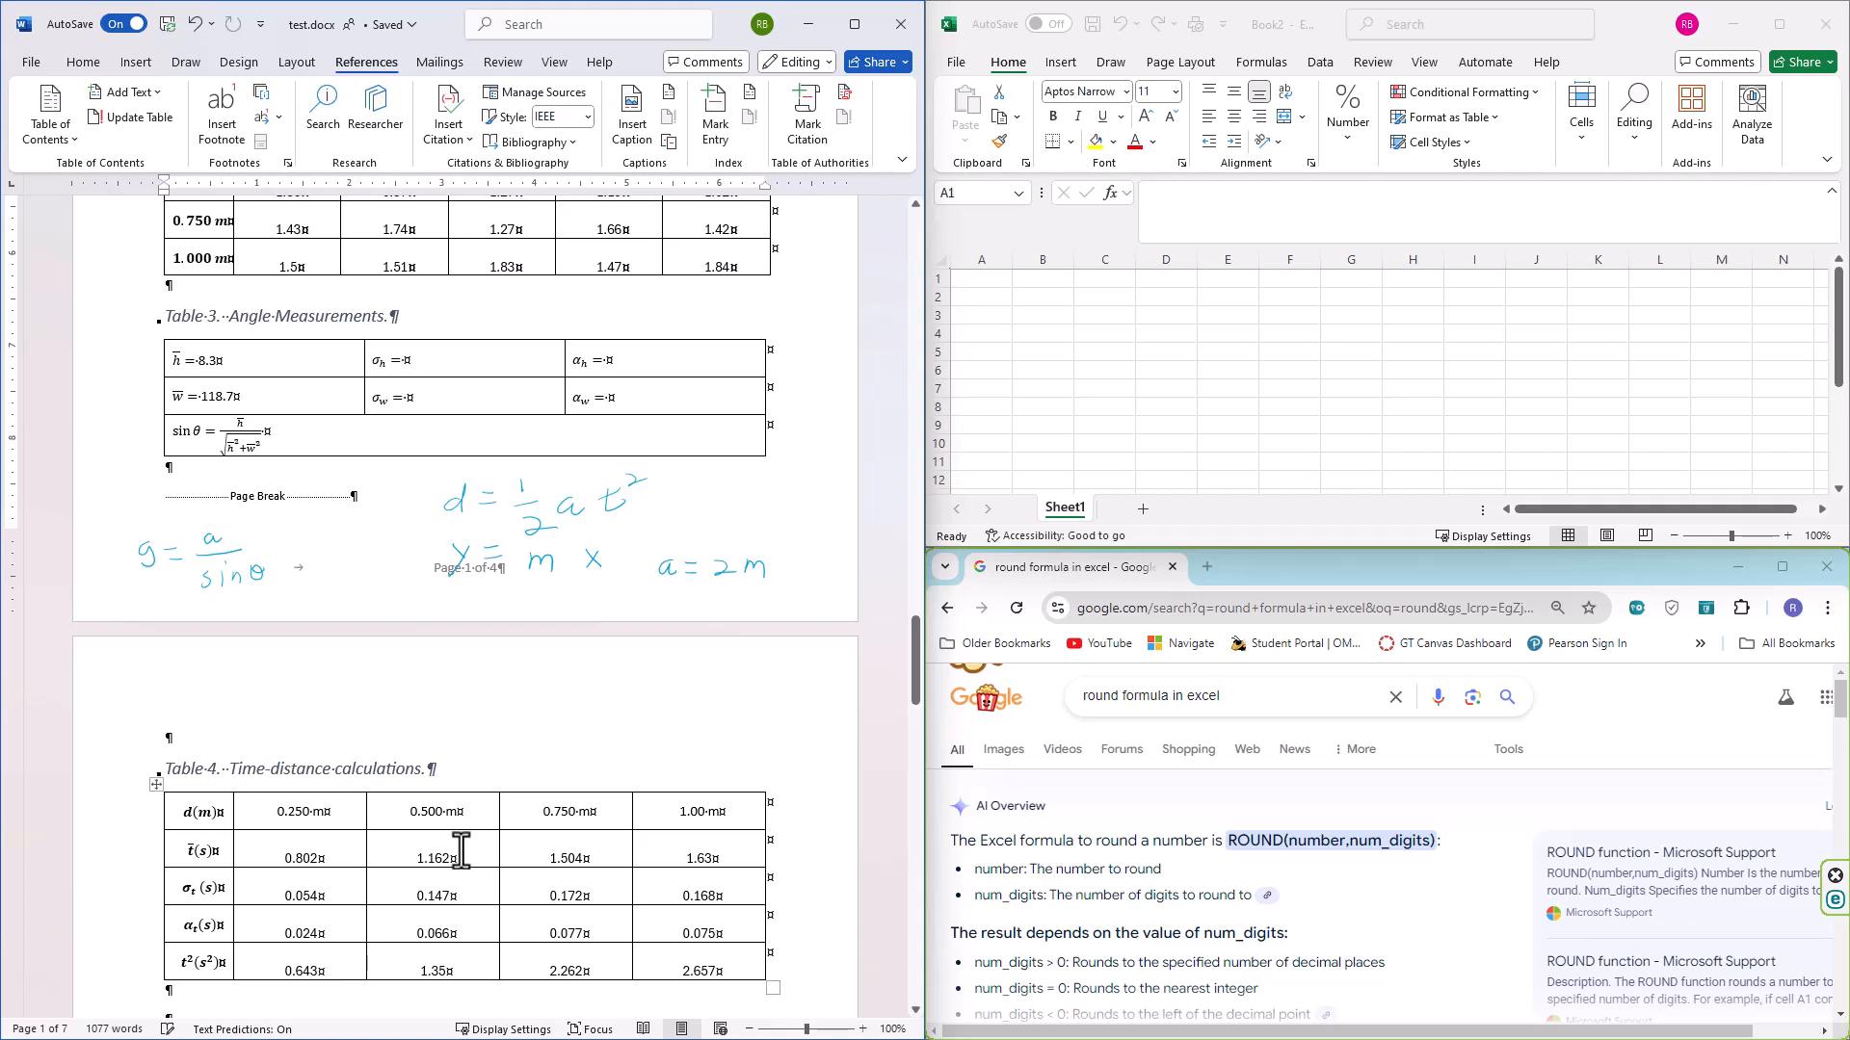
{"action": "left_click_drag", "start_coordinate": [272, 812], "coordinate": [651, 956]}
{"action": "key", "text": "Delete"}
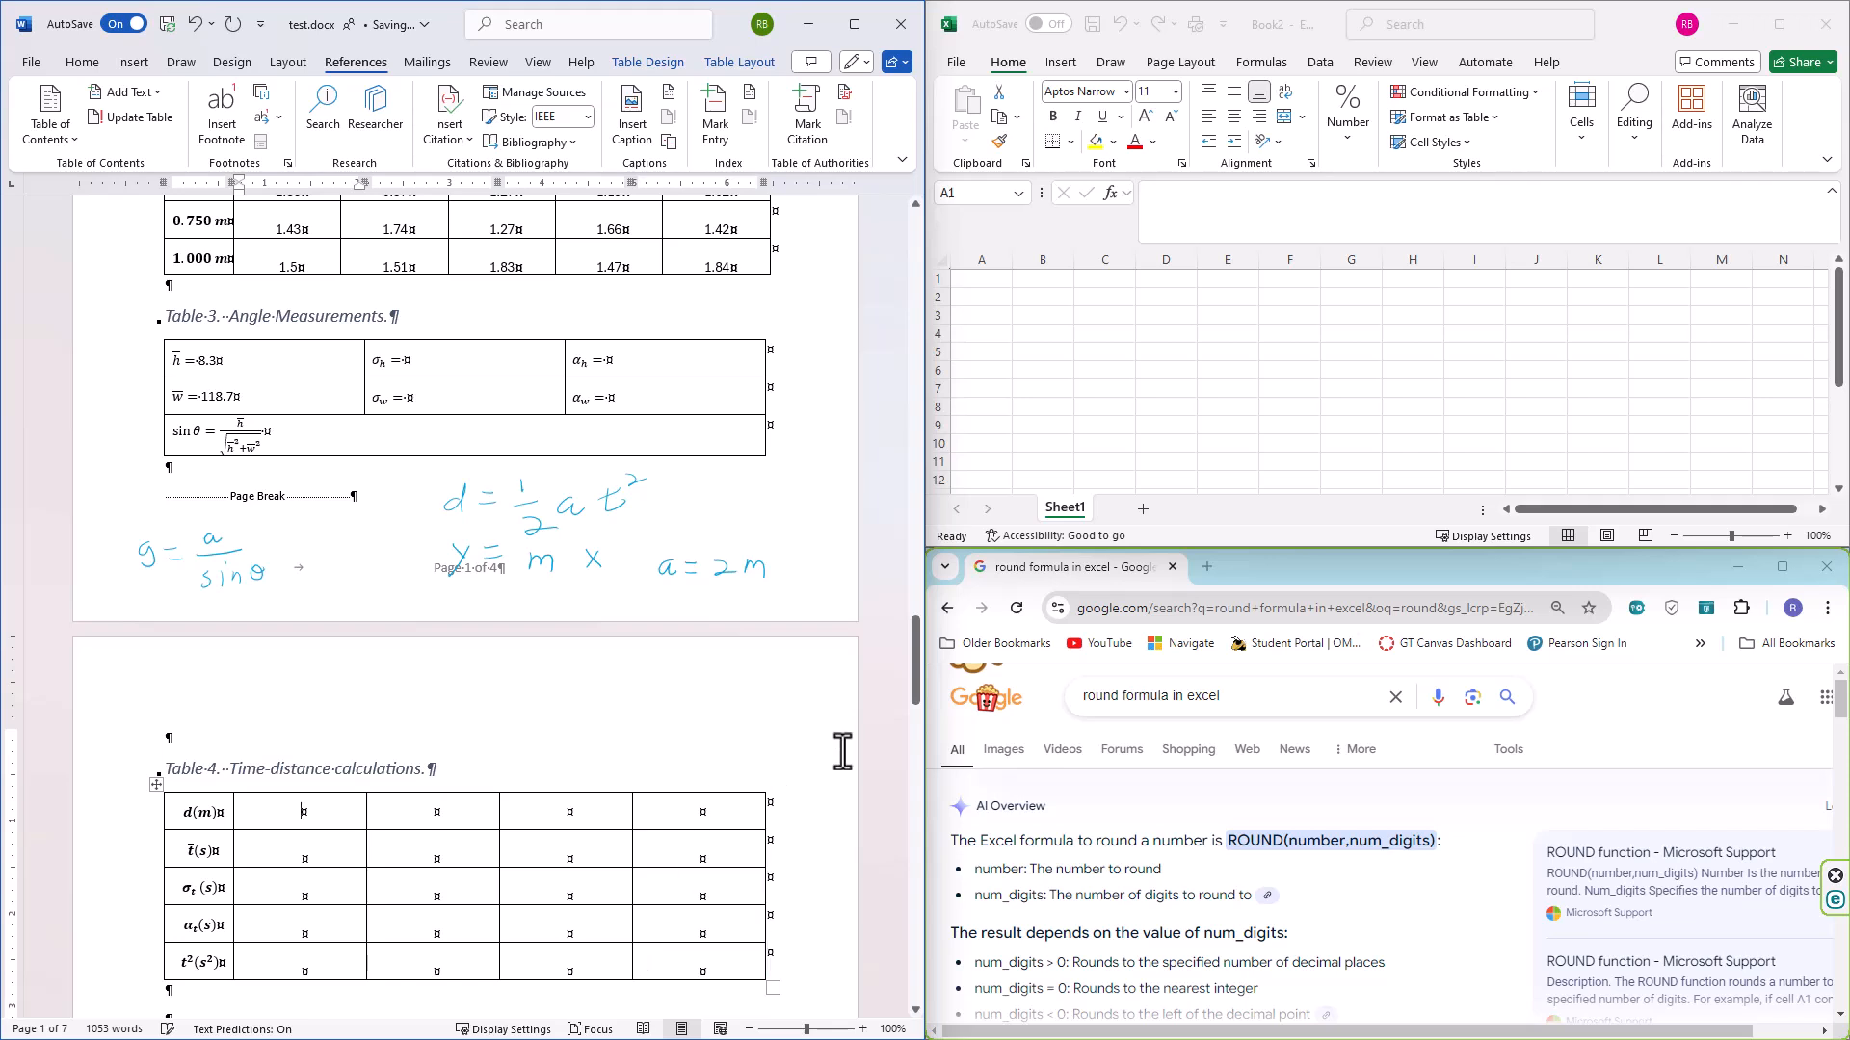
In the blank Excel sheet, enter the headers d, t1, t2, t3, t4 and t5 in cells A1 to F1
{"action": "scroll", "coordinate": [782, 578], "scroll_direction": "up", "scroll_amount": 2}
{"action": "scroll", "coordinate": [788, 579], "scroll_direction": "up", "scroll_amount": 1}
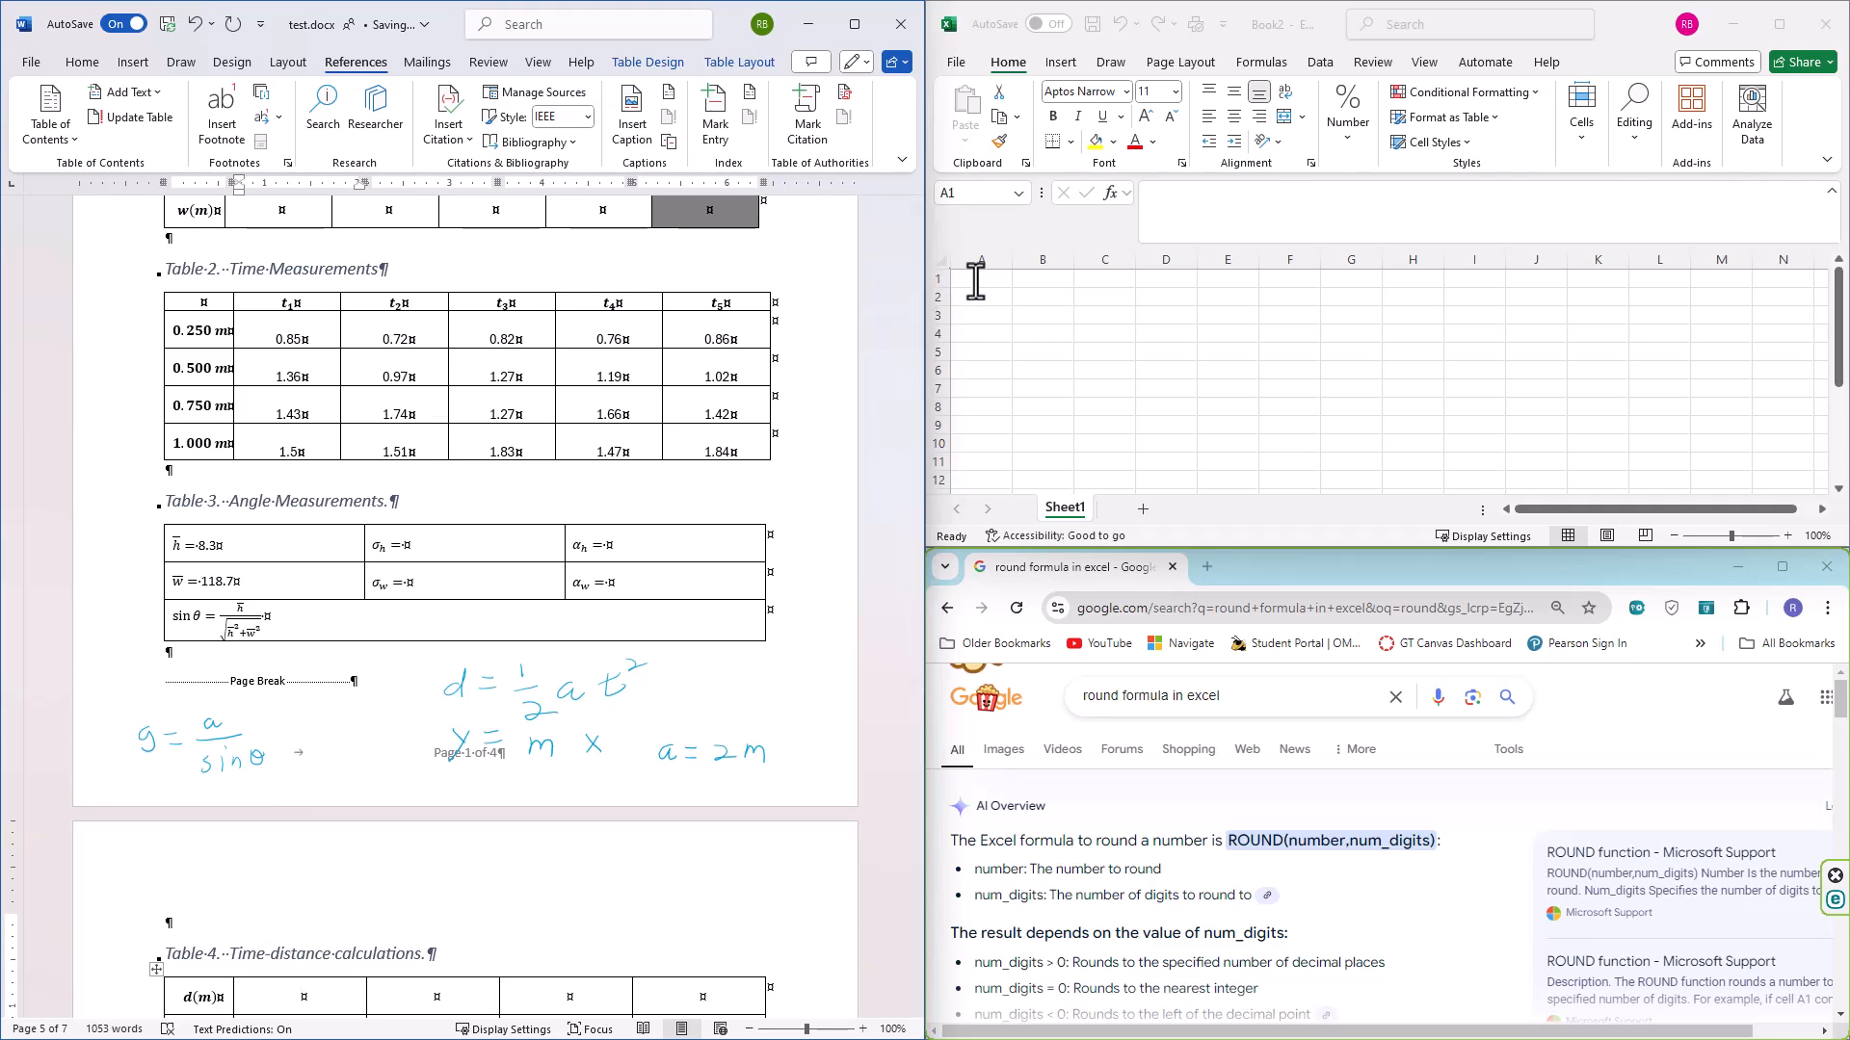
{"action": "left_click", "coordinate": [1563, 328]}
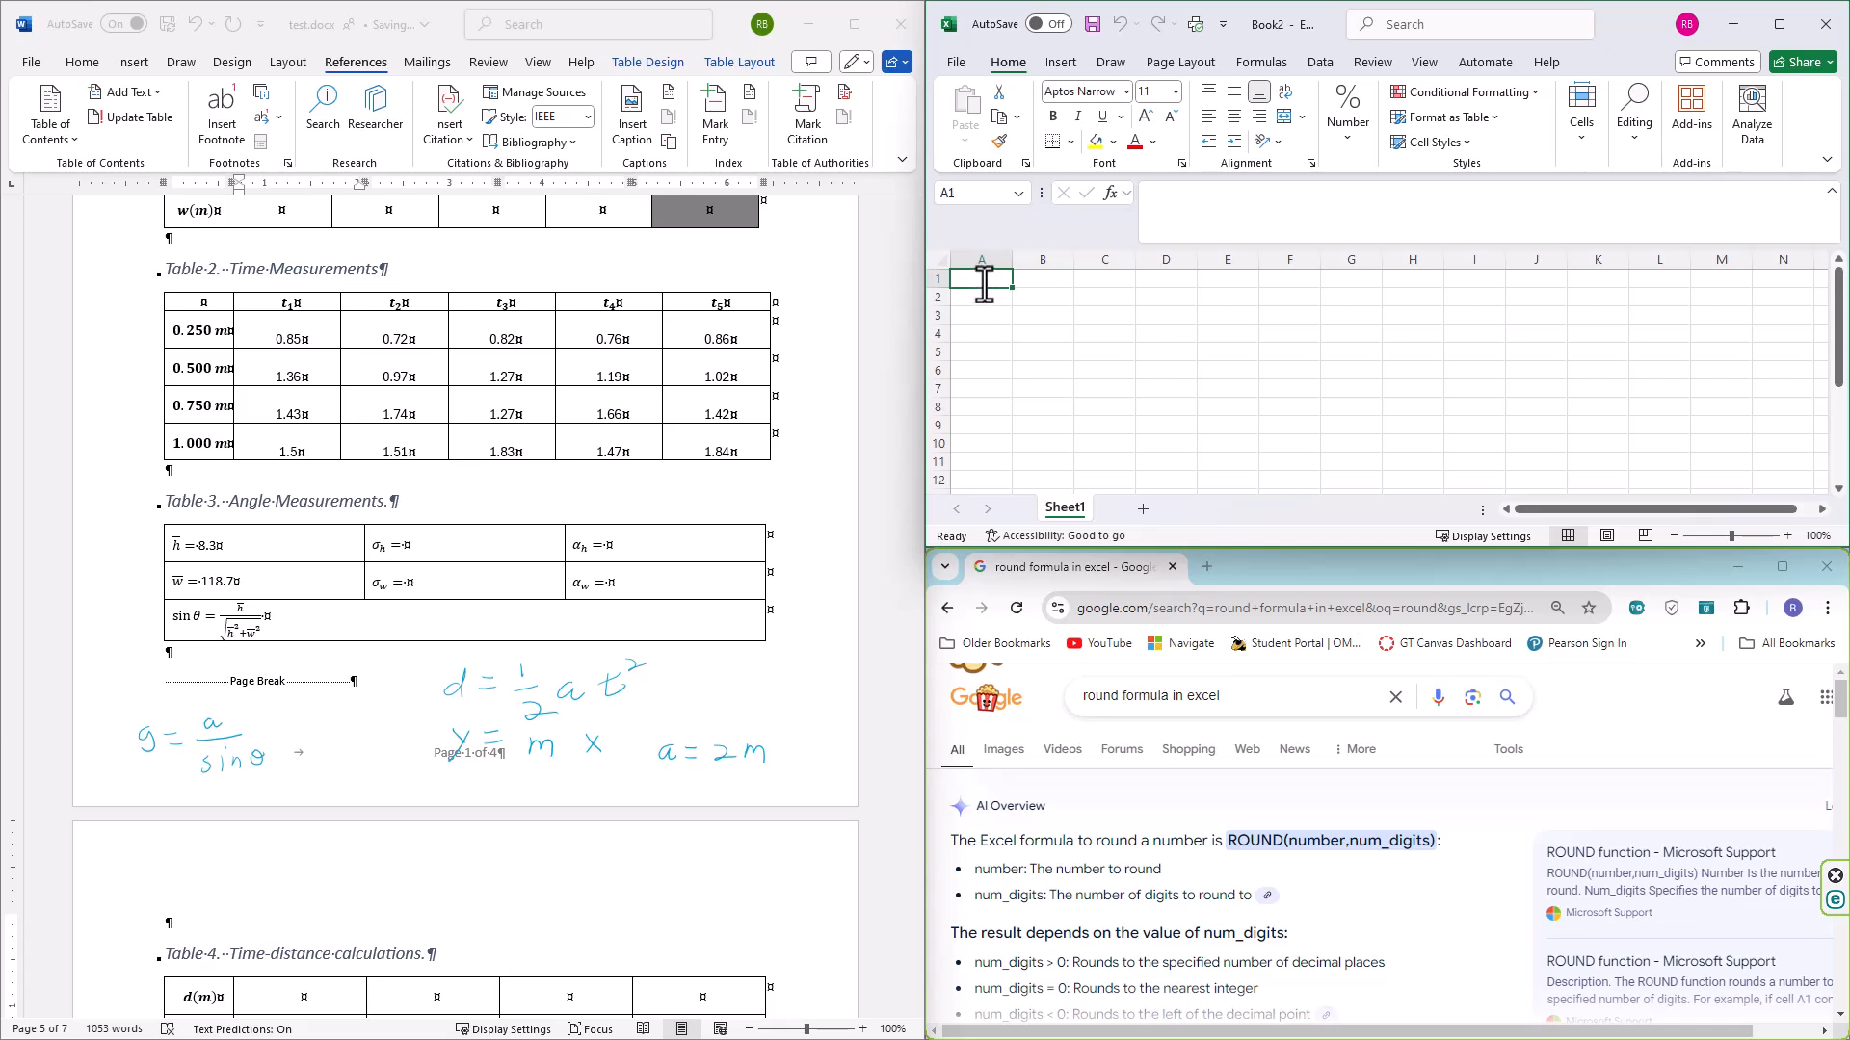
{"action": "type", "text": "d"}
{"action": "key", "text": "Tab"}
{"action": "type", "text": "t1"}
{"action": "key", "text": "Tab"}
{"action": "type", "text": "t2"}
{"action": "key", "text": "Tab"}
{"action": "type", "text": "t3"}
{"action": "key", "text": "Tab"}
{"action": "type", "text": "t4"}
{"action": "key", "text": "Tab"}
{"action": "type", "text": "t"}
{"action": "key", "text": "Return"}
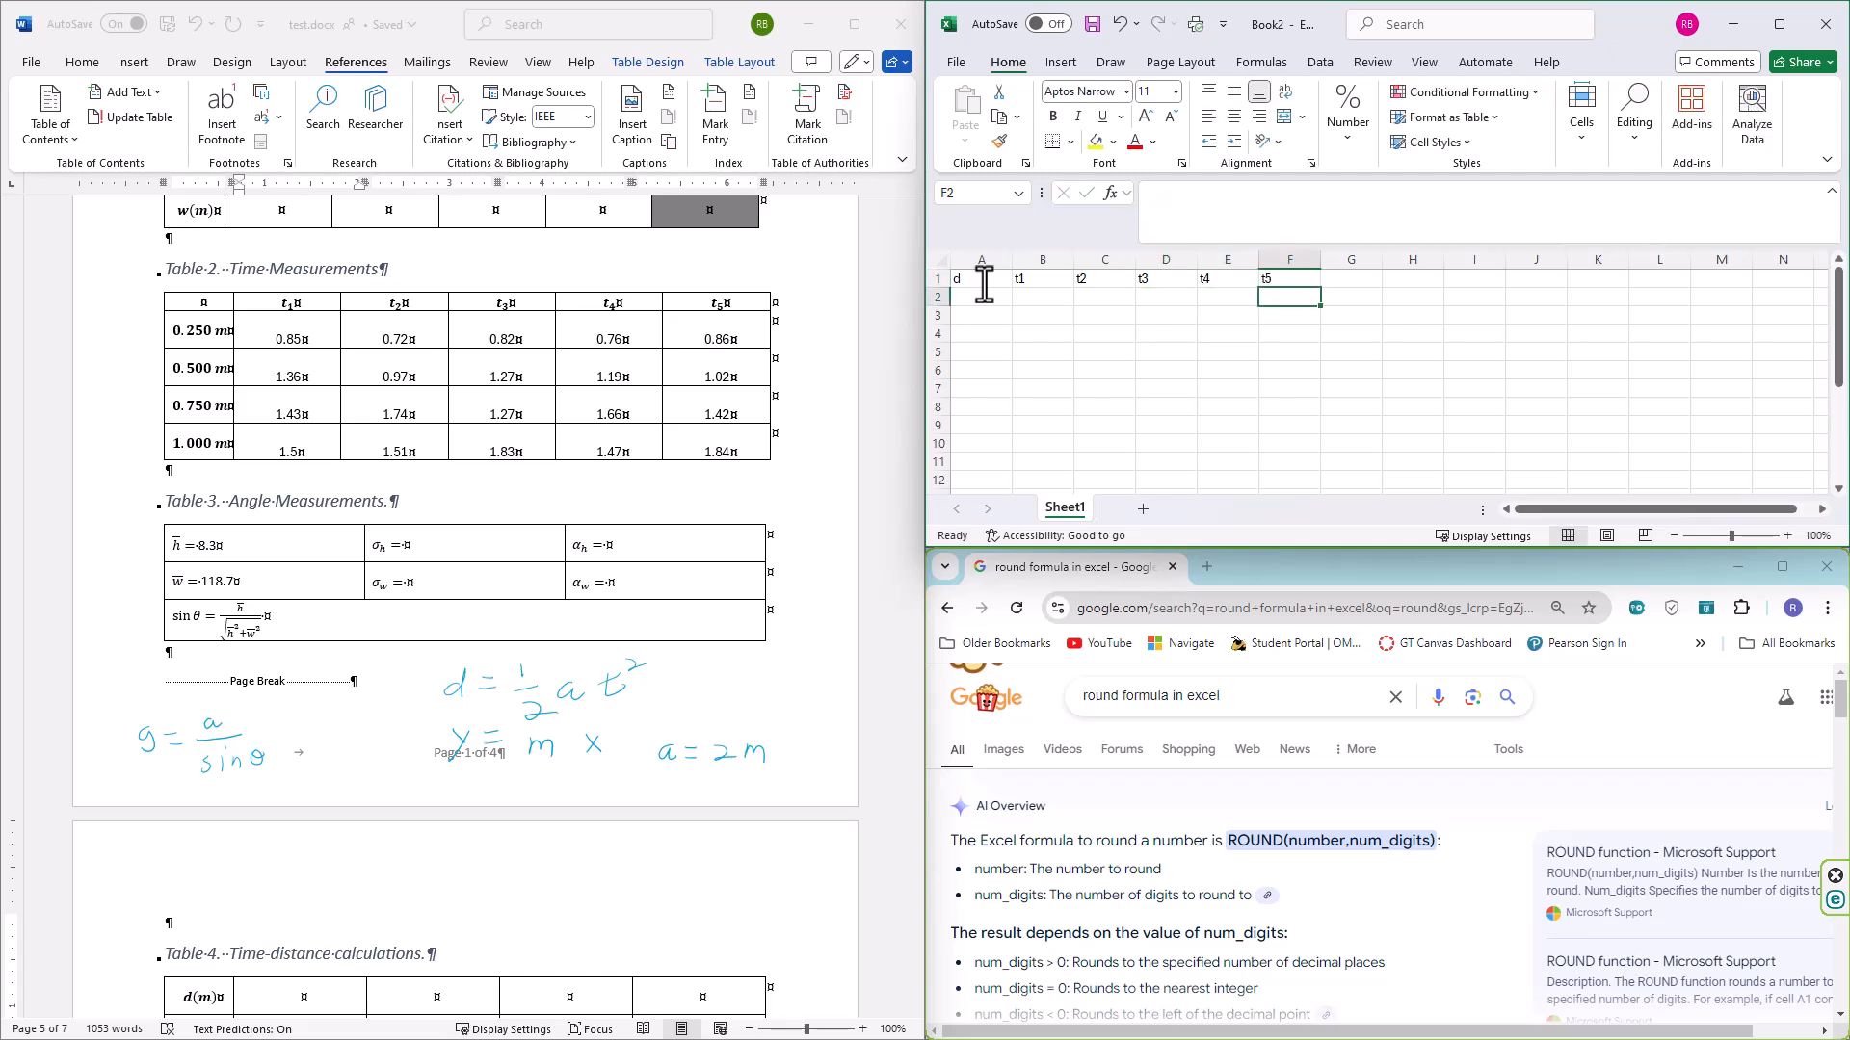
Enter the distances 0.25, 0.5, 0.75 and 1.00 under the d header in cells A2 to A5
{"action": "key", "text": "Left"}
{"action": "key", "text": "Left"}
{"action": "key", "text": "Left"}
{"action": "key", "text": "Left"}
{"action": "key", "text": "Left"}
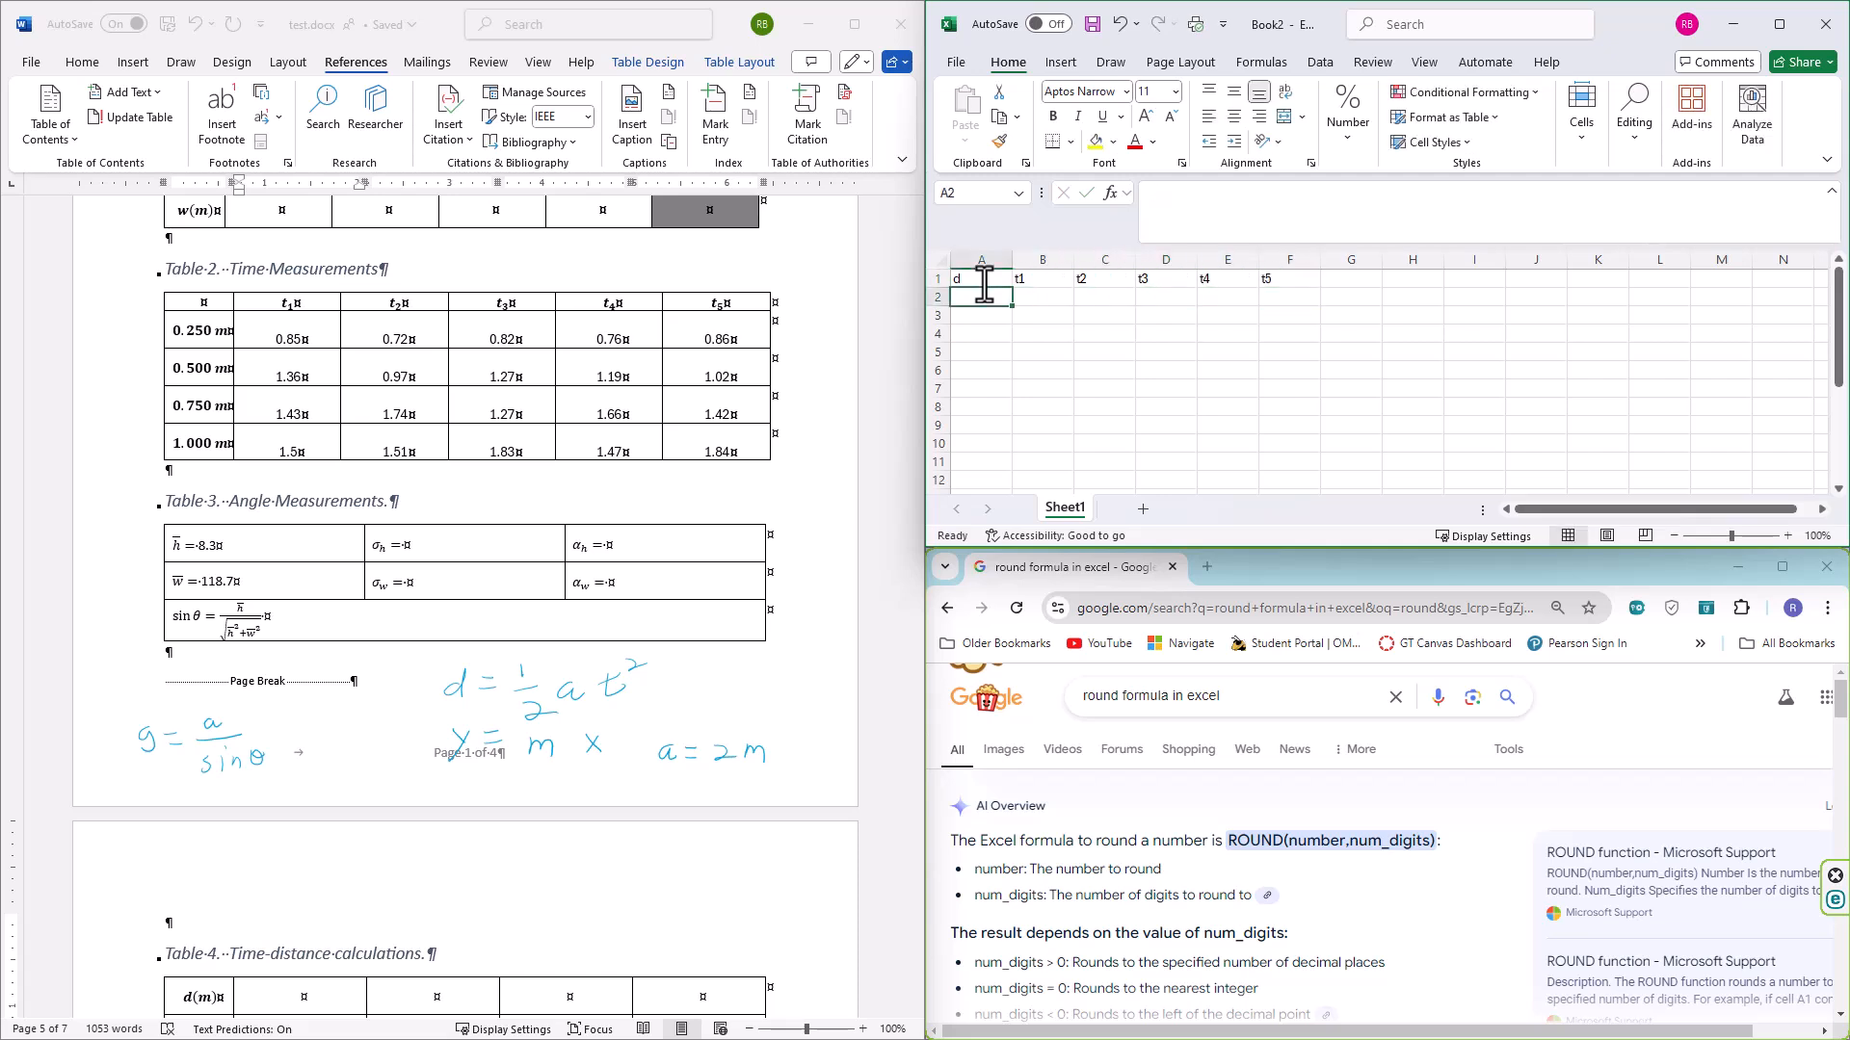
{"action": "type", "text": "0.25"}
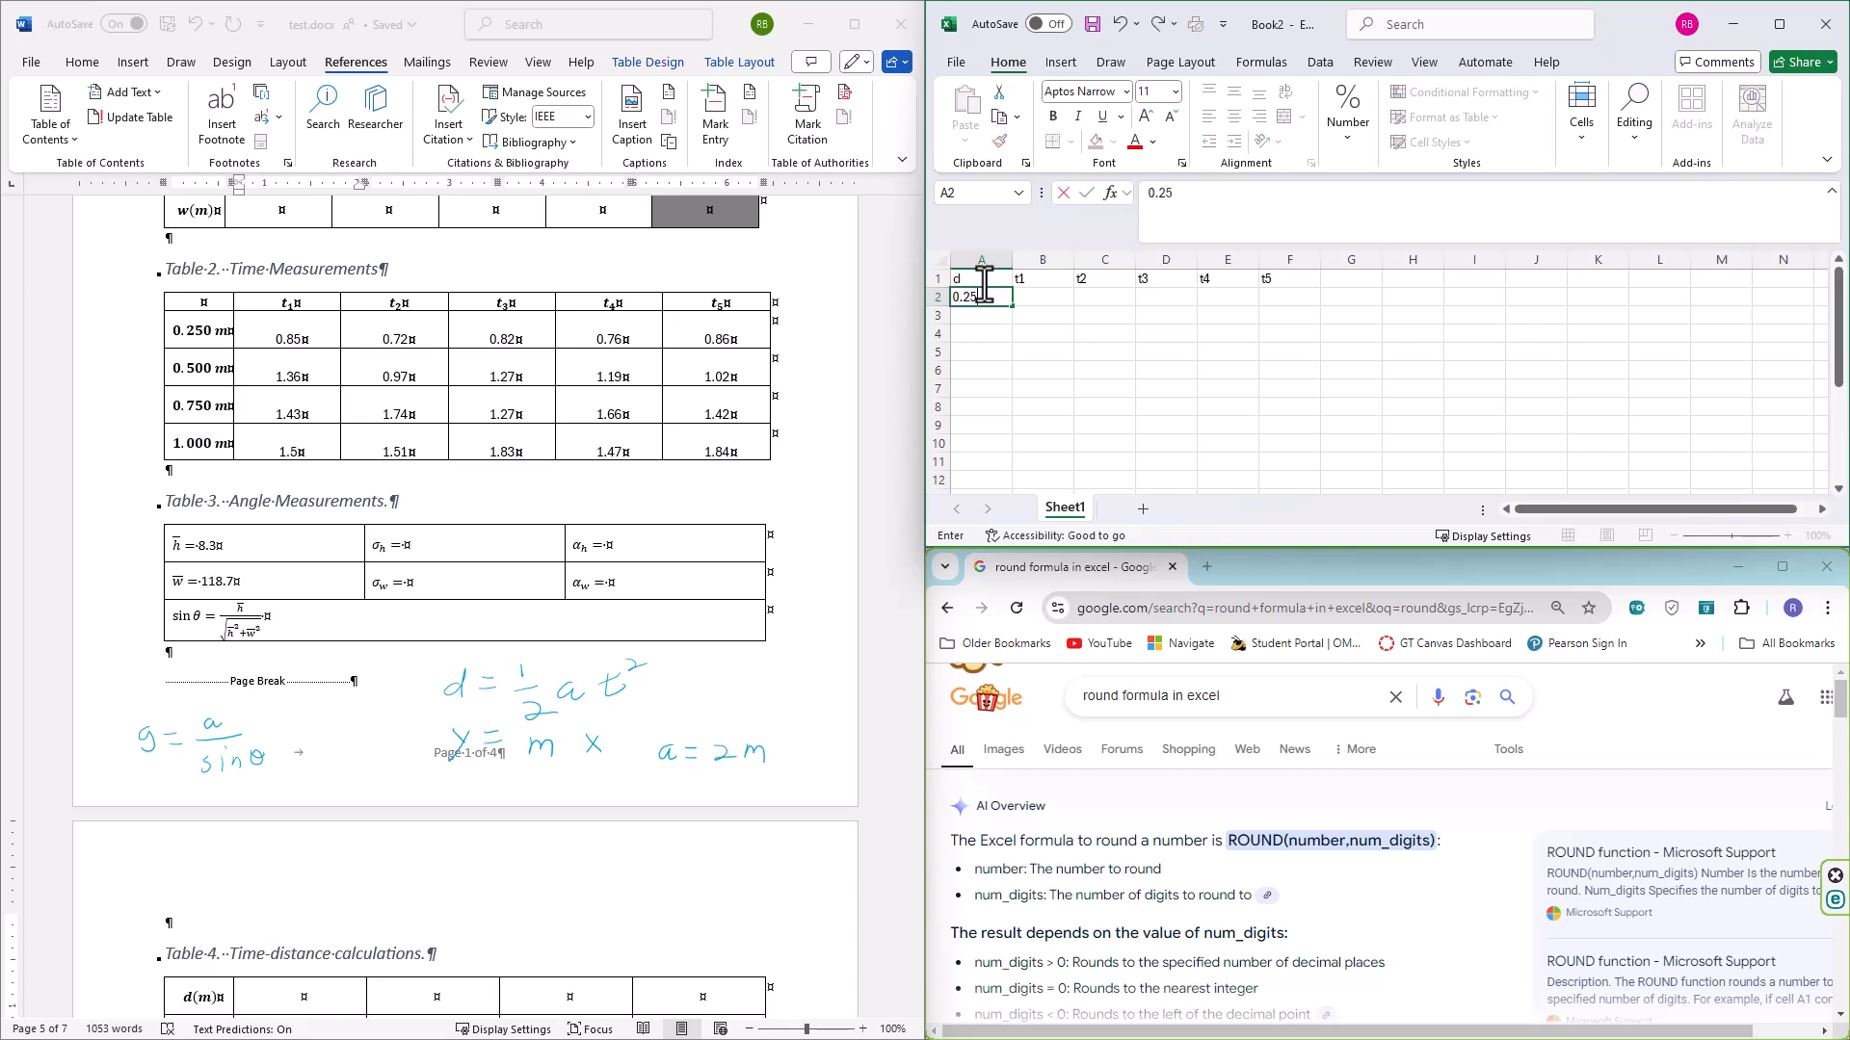
{"action": "key", "text": "Return"}
{"action": "type", "text": "0.5"}
{"action": "key", "text": "Return"}
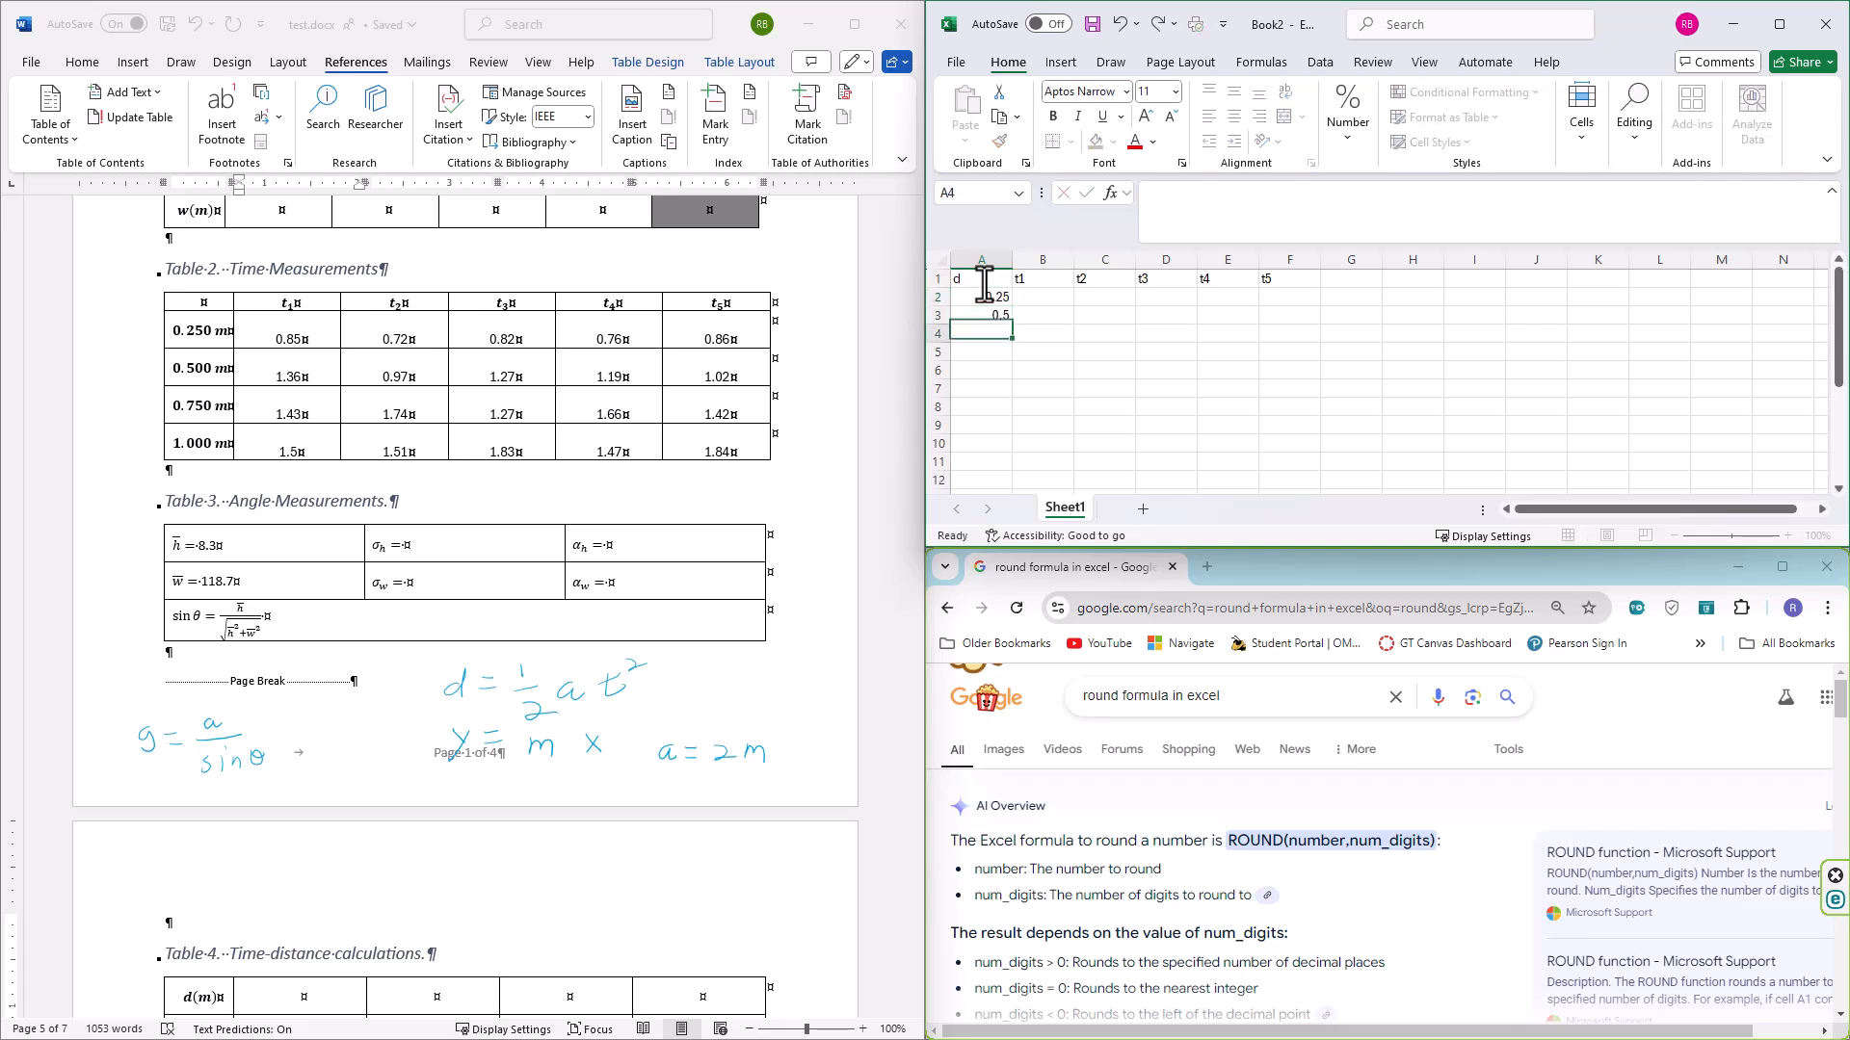
{"action": "type", "text": "0.75"}
{"action": "key", "text": "Return"}
{"action": "type", "text": "1"}
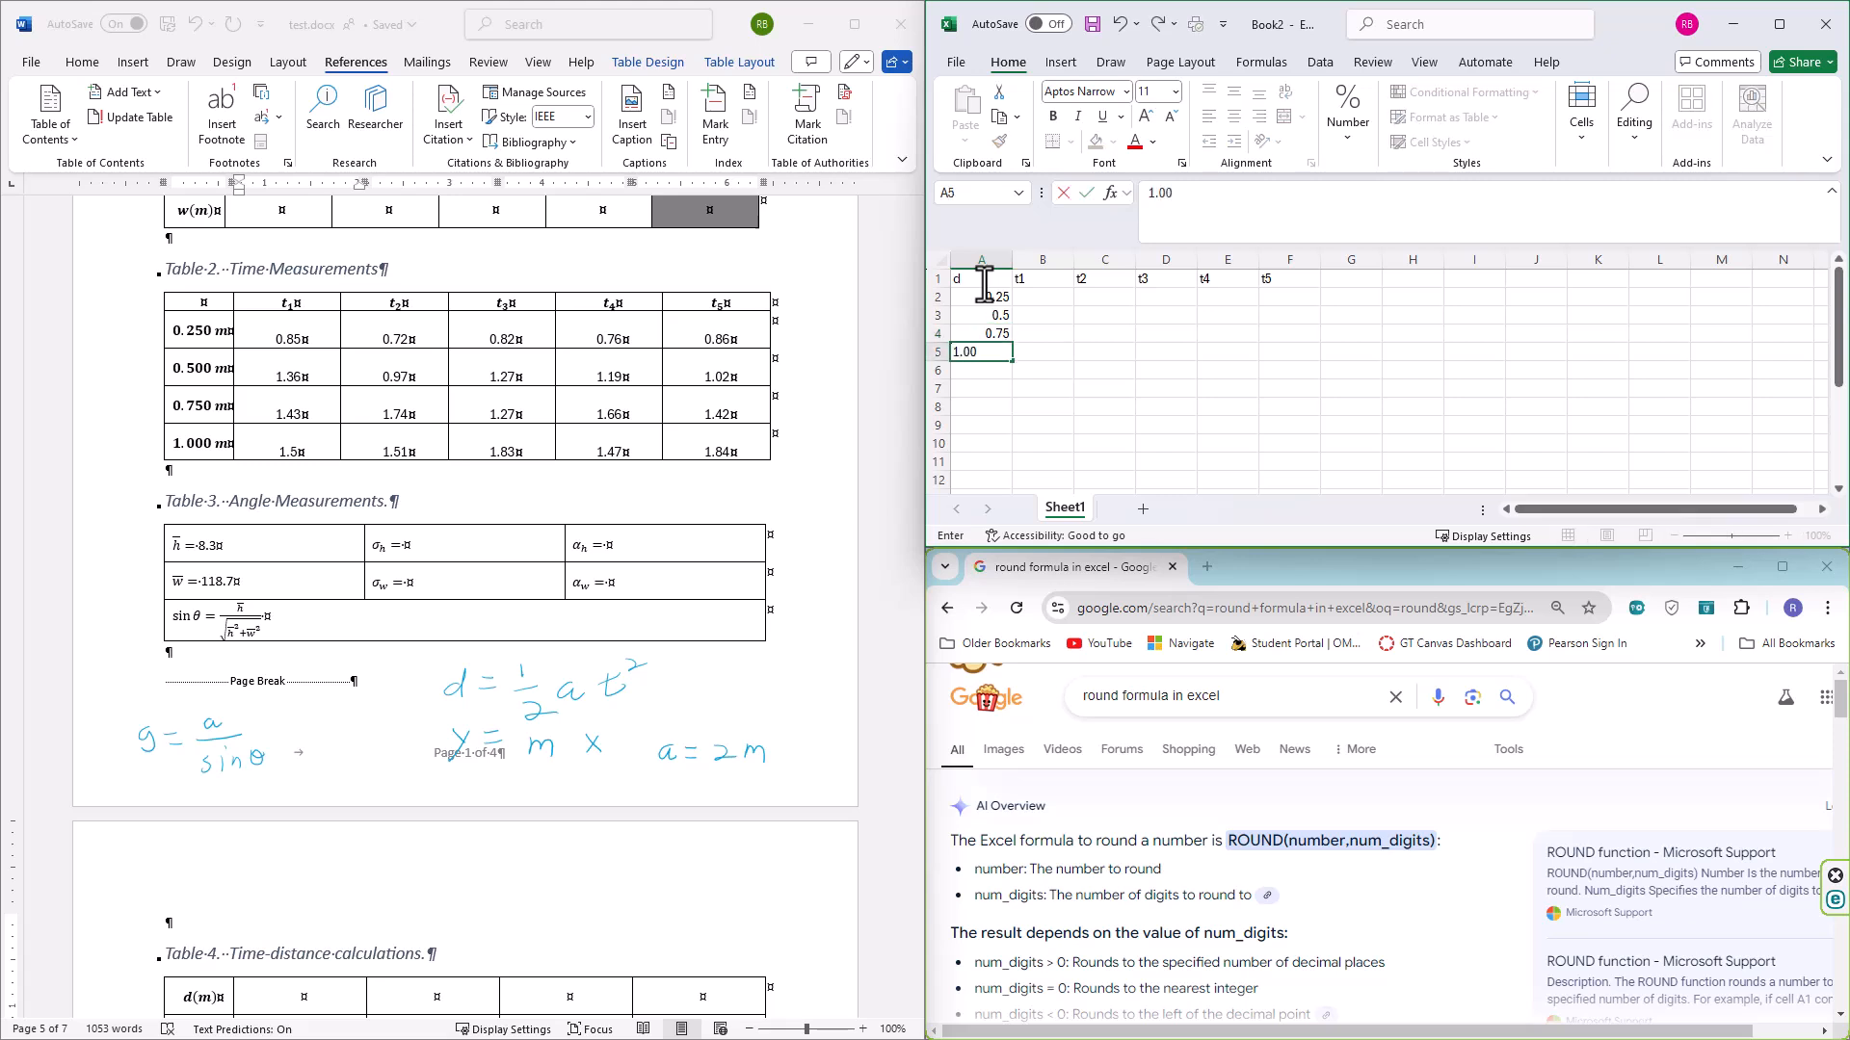
{"action": "key", "text": "Return"}
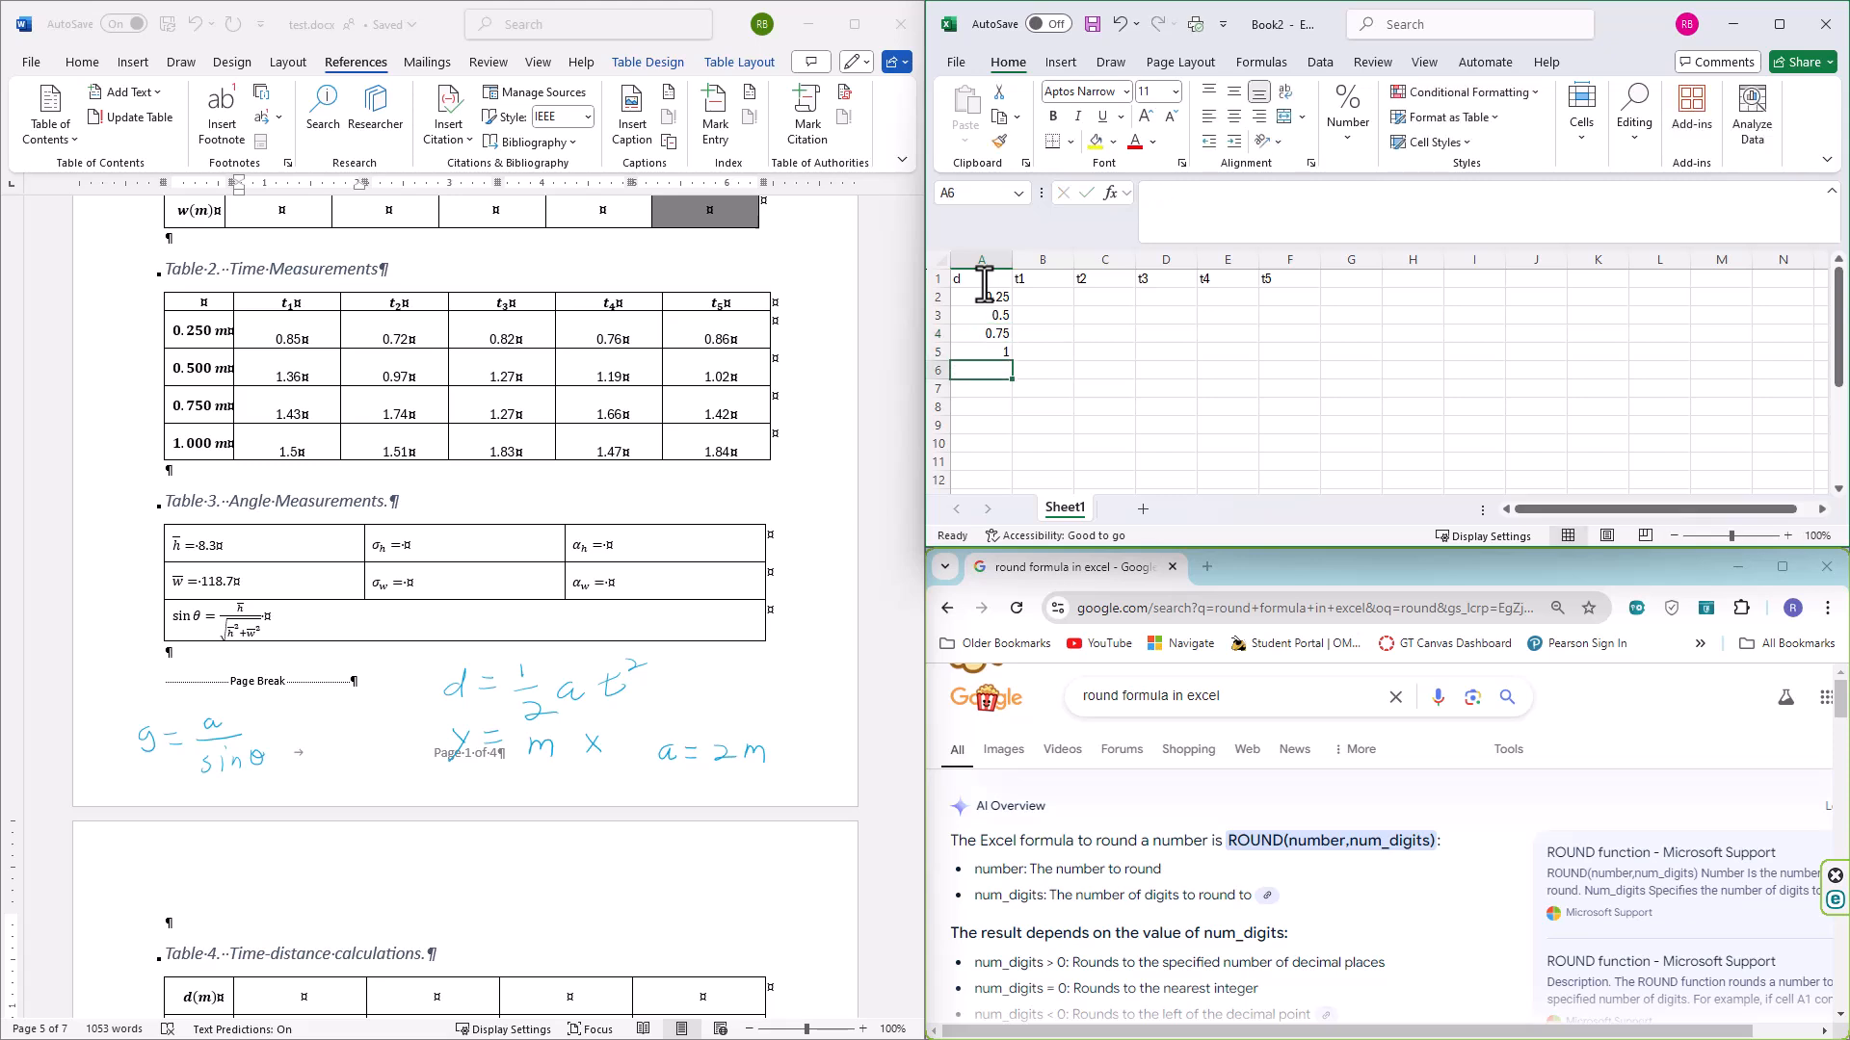
Copy all the time measurements from Table 2 in Word and paste them into Excel at B2, matching destination formatting
{"action": "left_click", "coordinate": [297, 339]}
{"action": "mouse_move", "coordinate": [279, 339]}
{"action": "left_mouse_down"}
{"action": "mouse_move", "coordinate": [395, 405]}
{"action": "mouse_move", "coordinate": [710, 442]}
{"action": "left_mouse_up"}
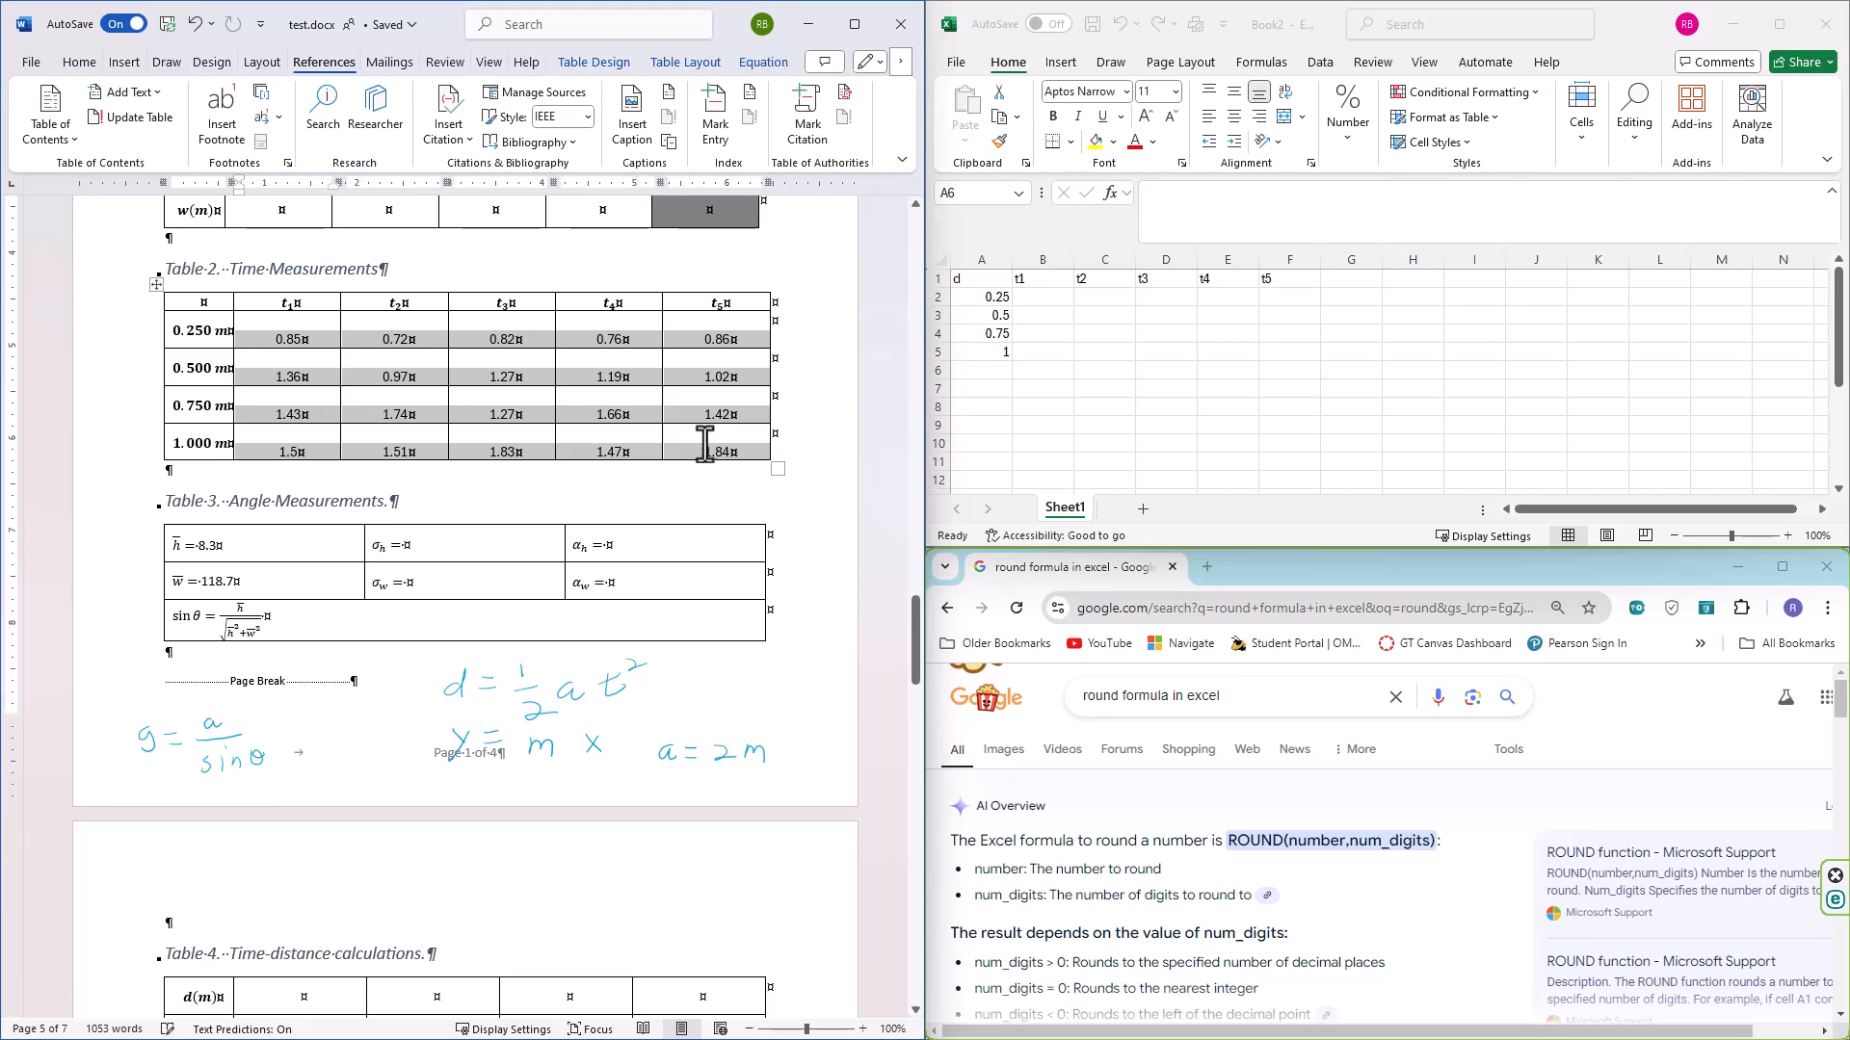
{"action": "key", "text": "ctrl+c"}
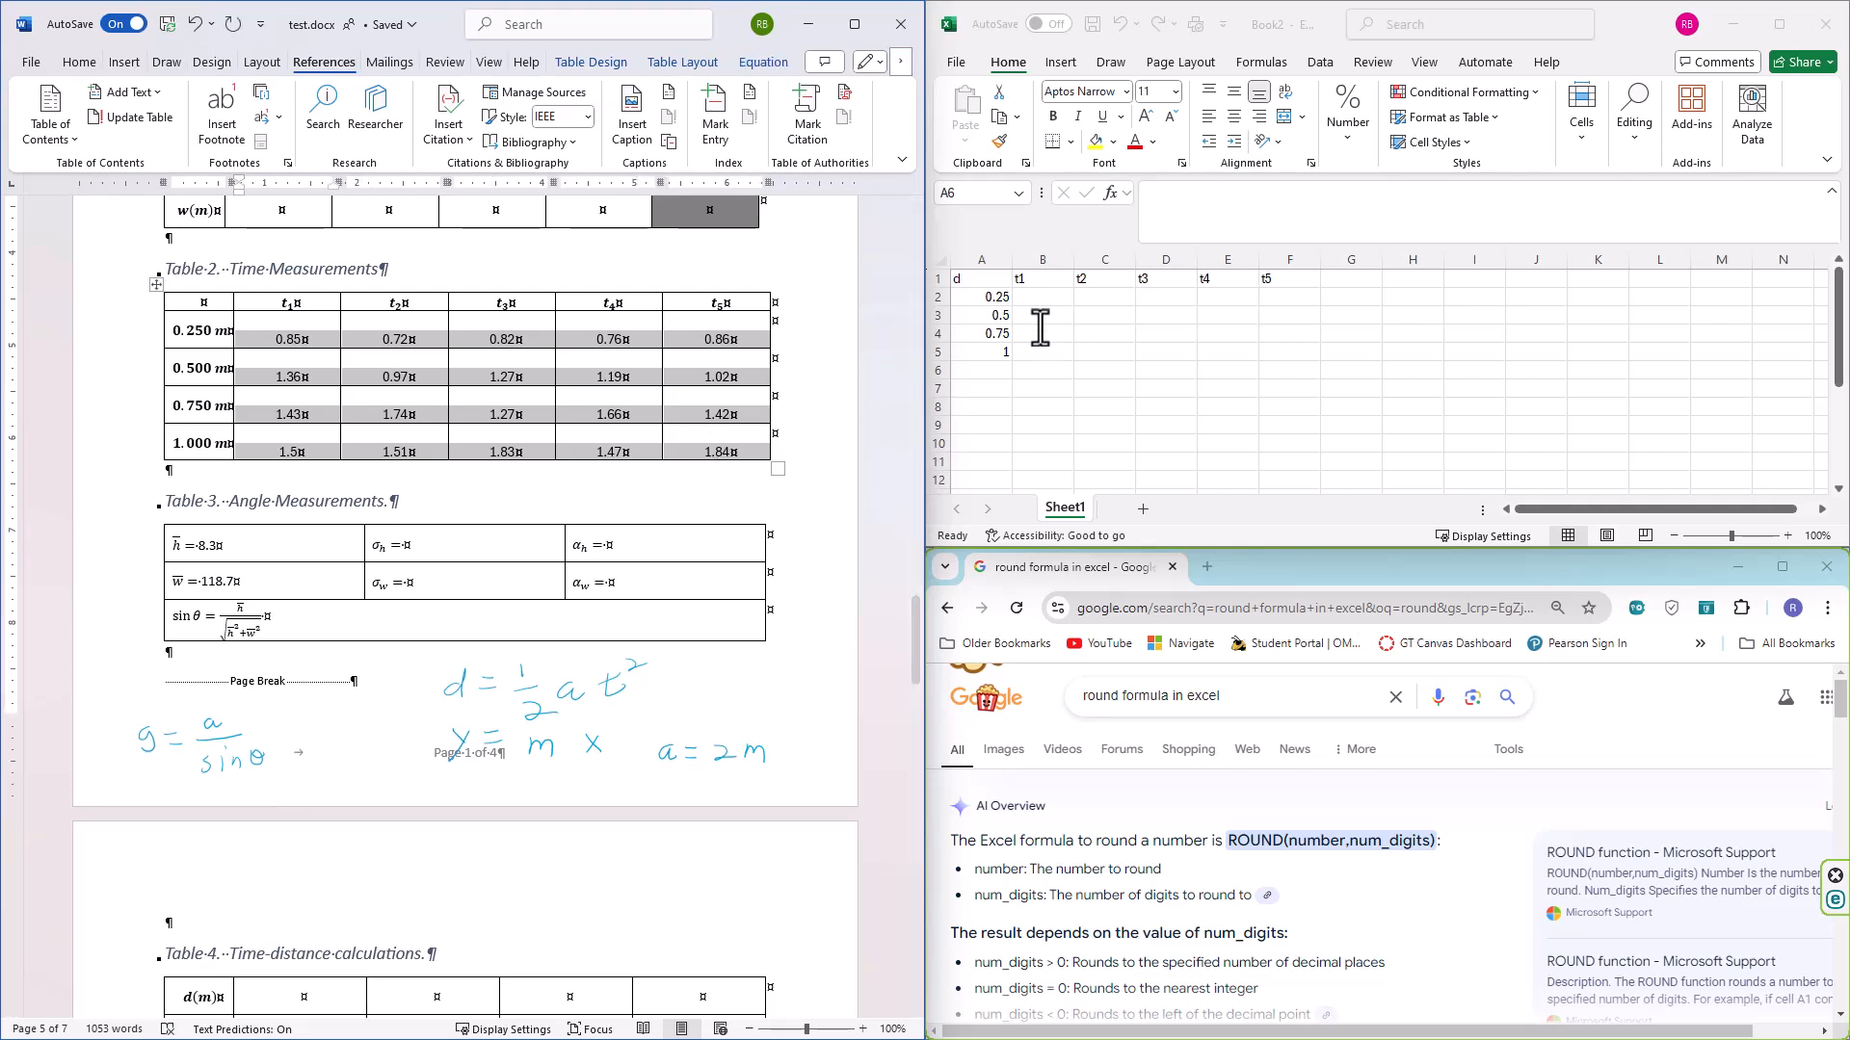
{"action": "left_click", "coordinate": [1029, 300]}
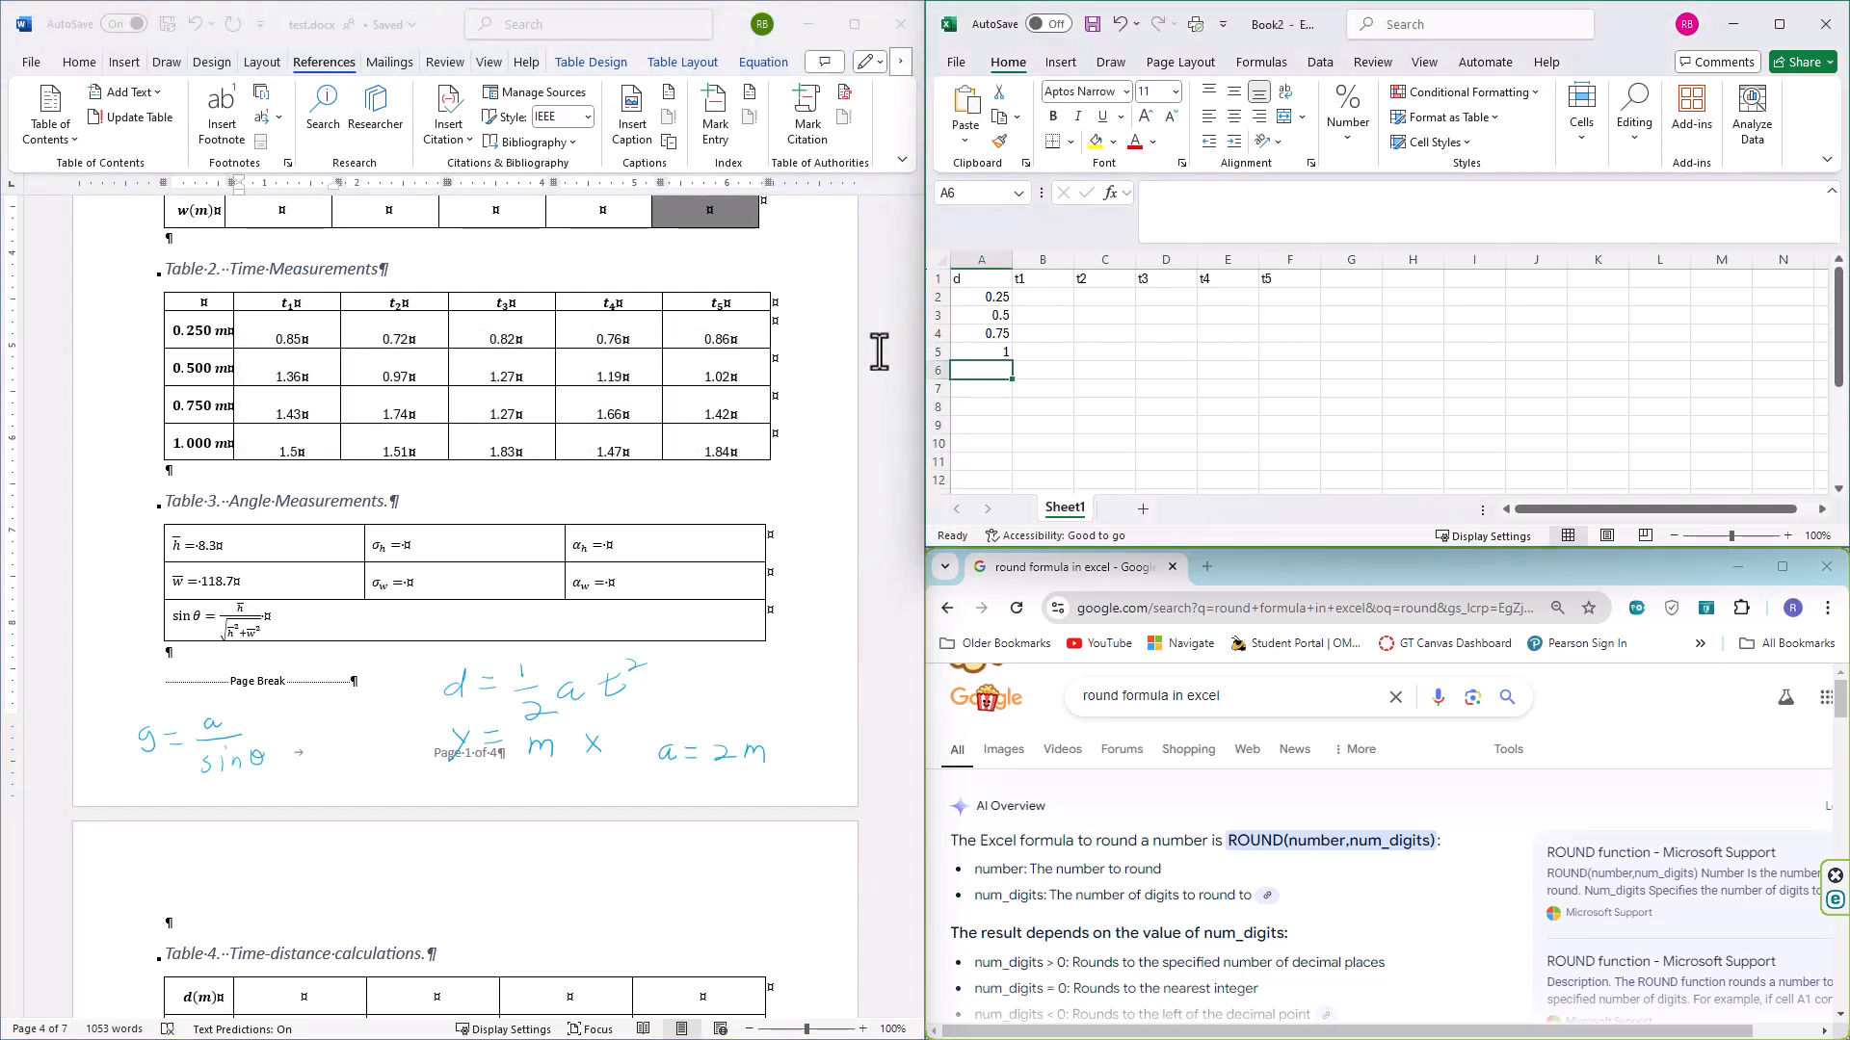
{"action": "left_click", "coordinate": [1028, 298]}
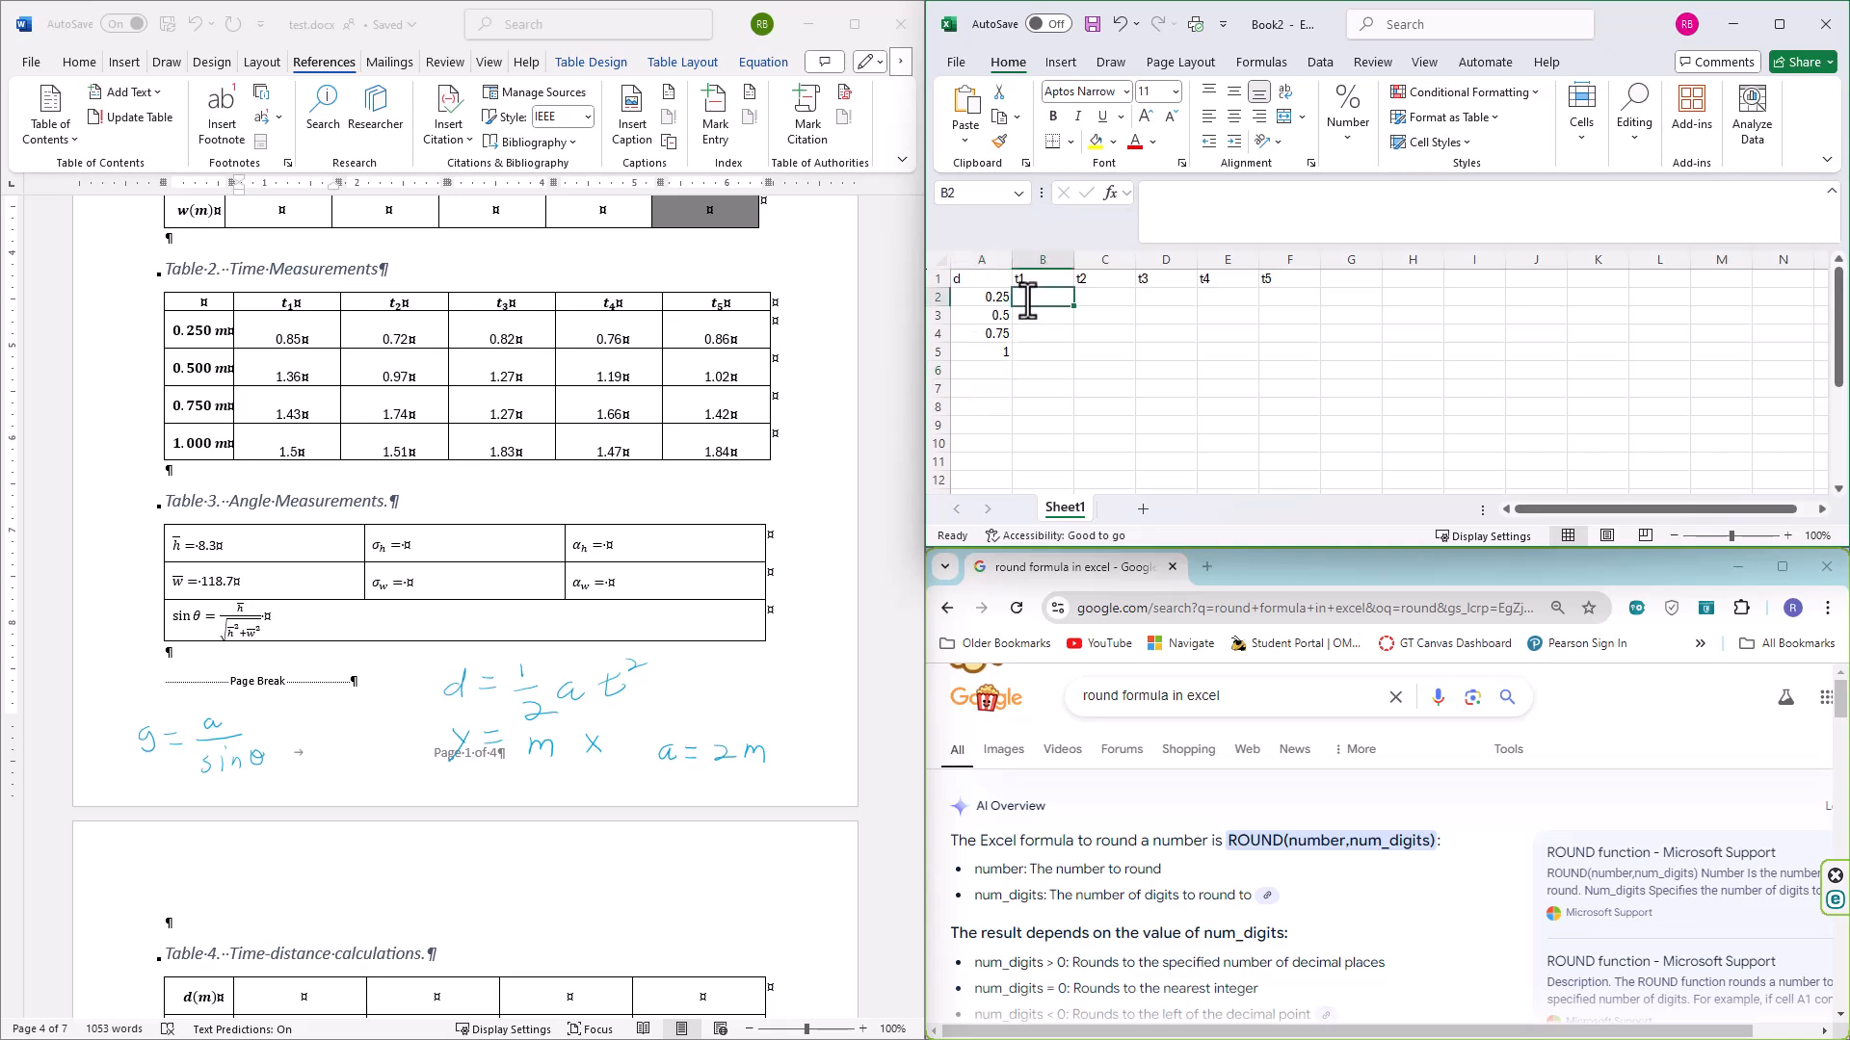
{"action": "right_click", "coordinate": [1028, 300]}
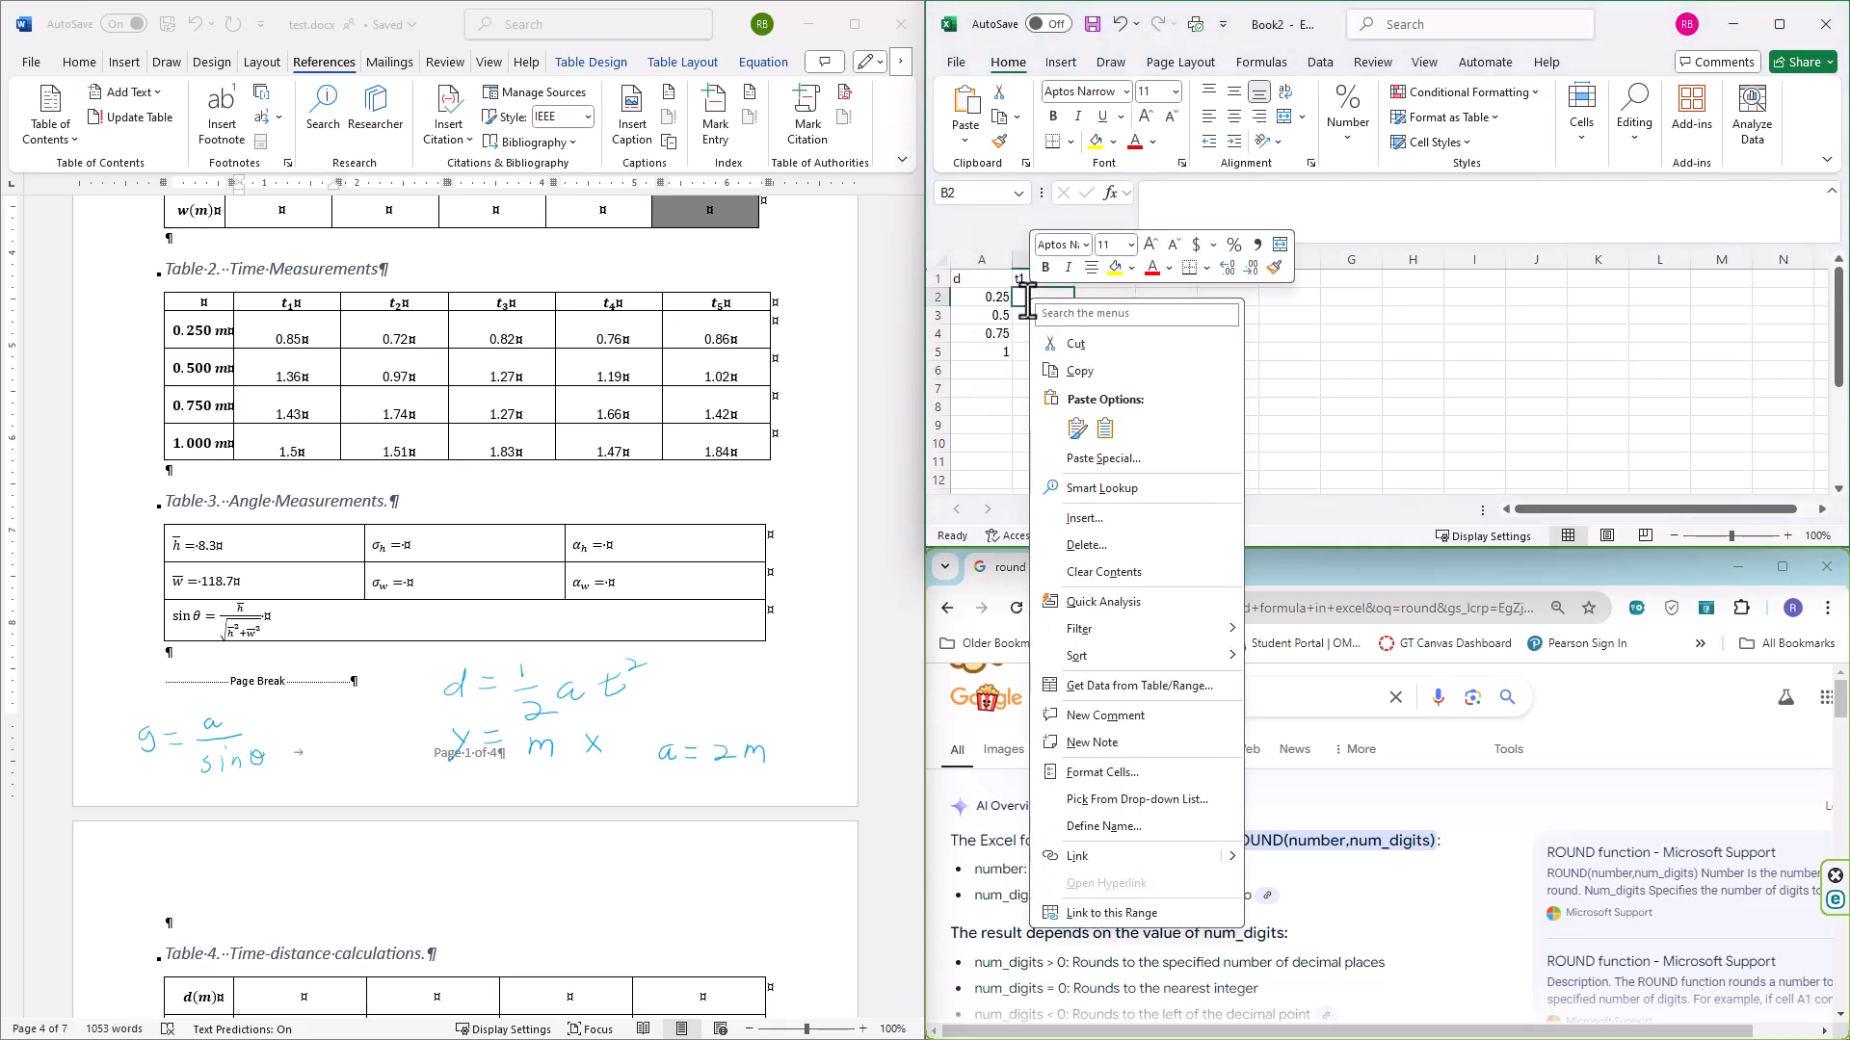
{"action": "left_click", "coordinate": [1104, 429]}
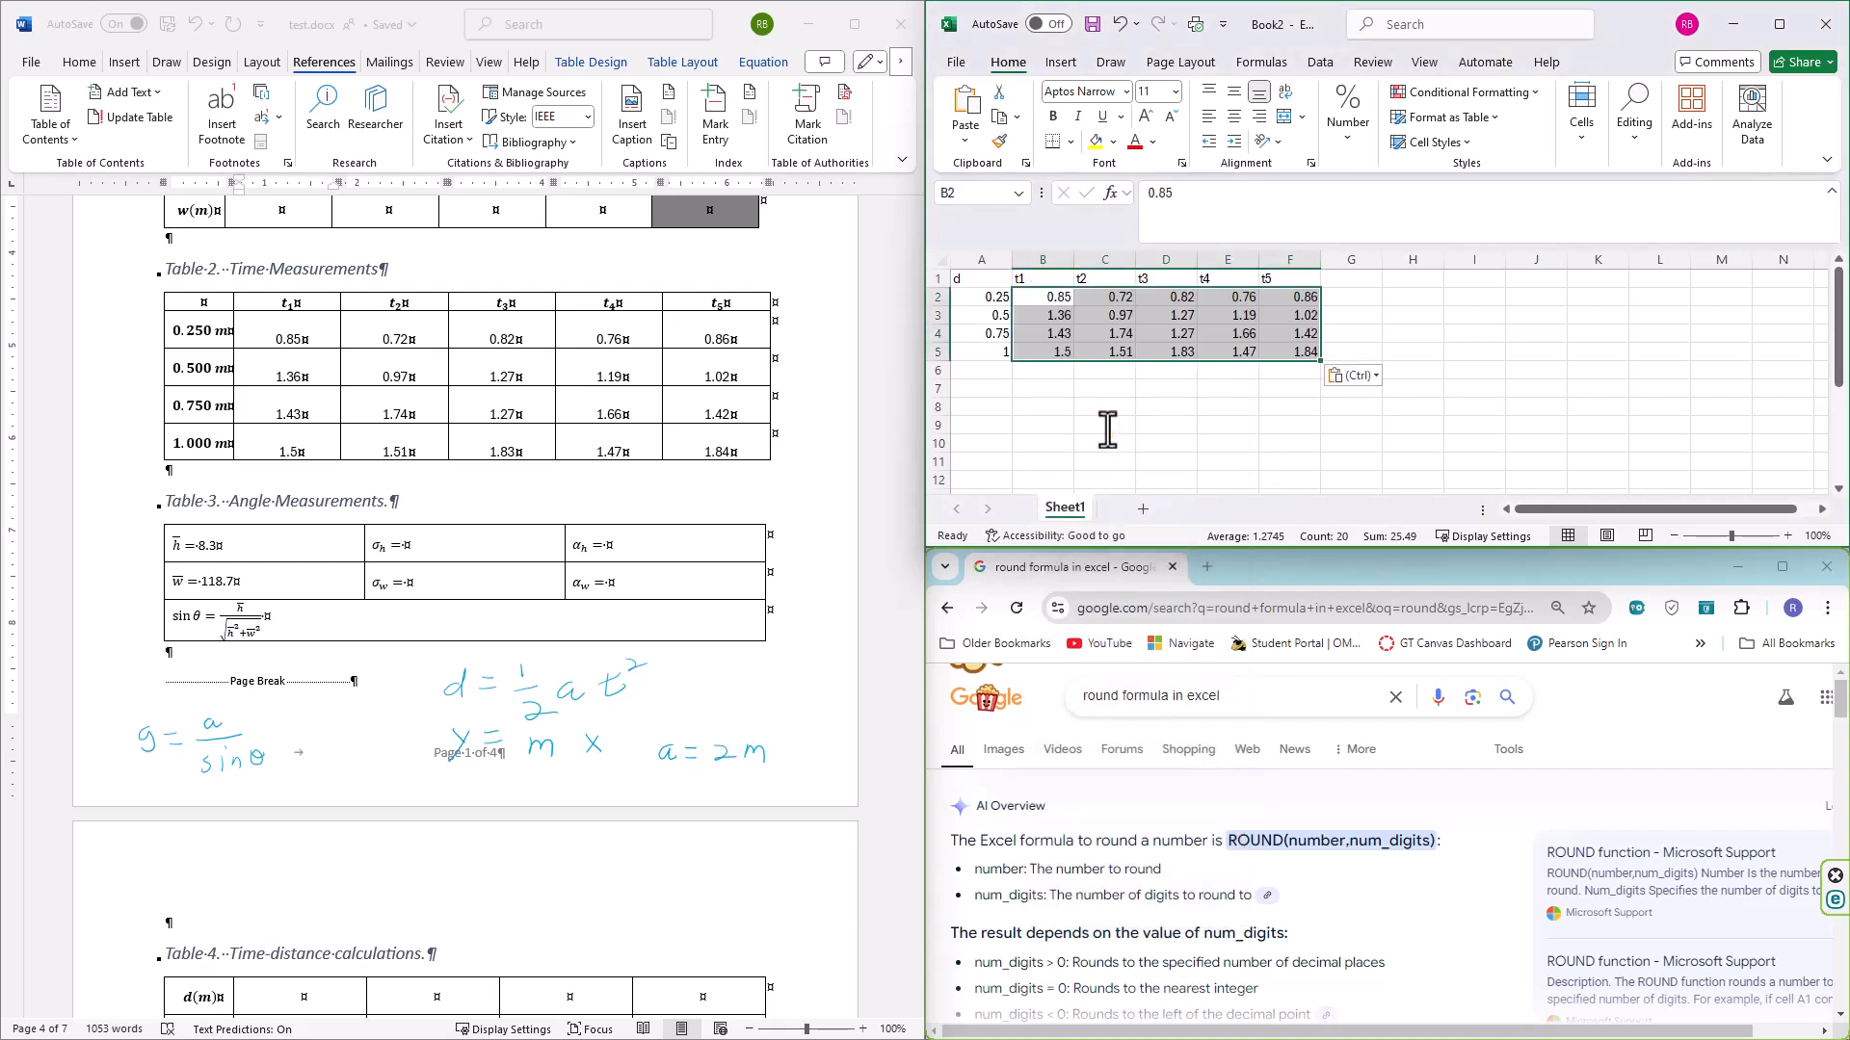
Make the distance column A and the header row 1 bold
{"action": "left_click", "coordinate": [987, 267]}
{"action": "left_click", "coordinate": [1052, 116]}
{"action": "left_click", "coordinate": [945, 256]}
{"action": "left_click", "coordinate": [982, 260]}
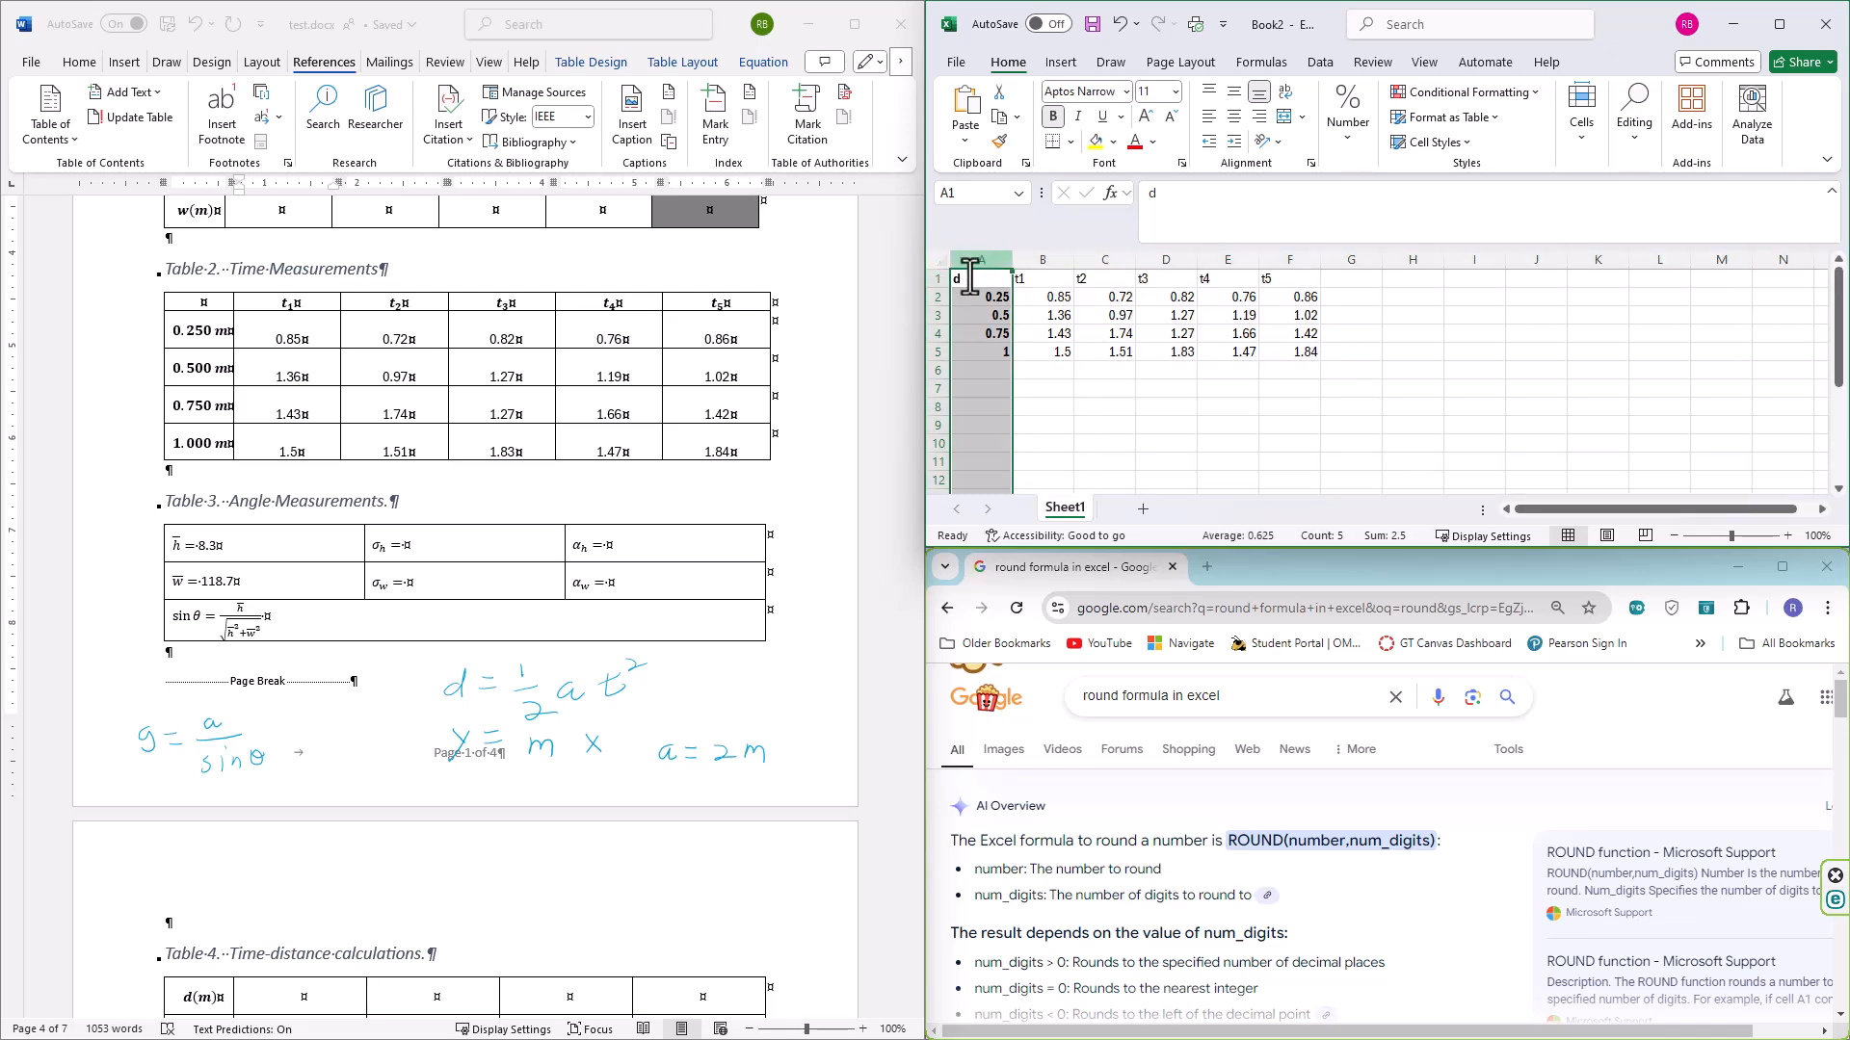
{"action": "left_click", "coordinate": [937, 280]}
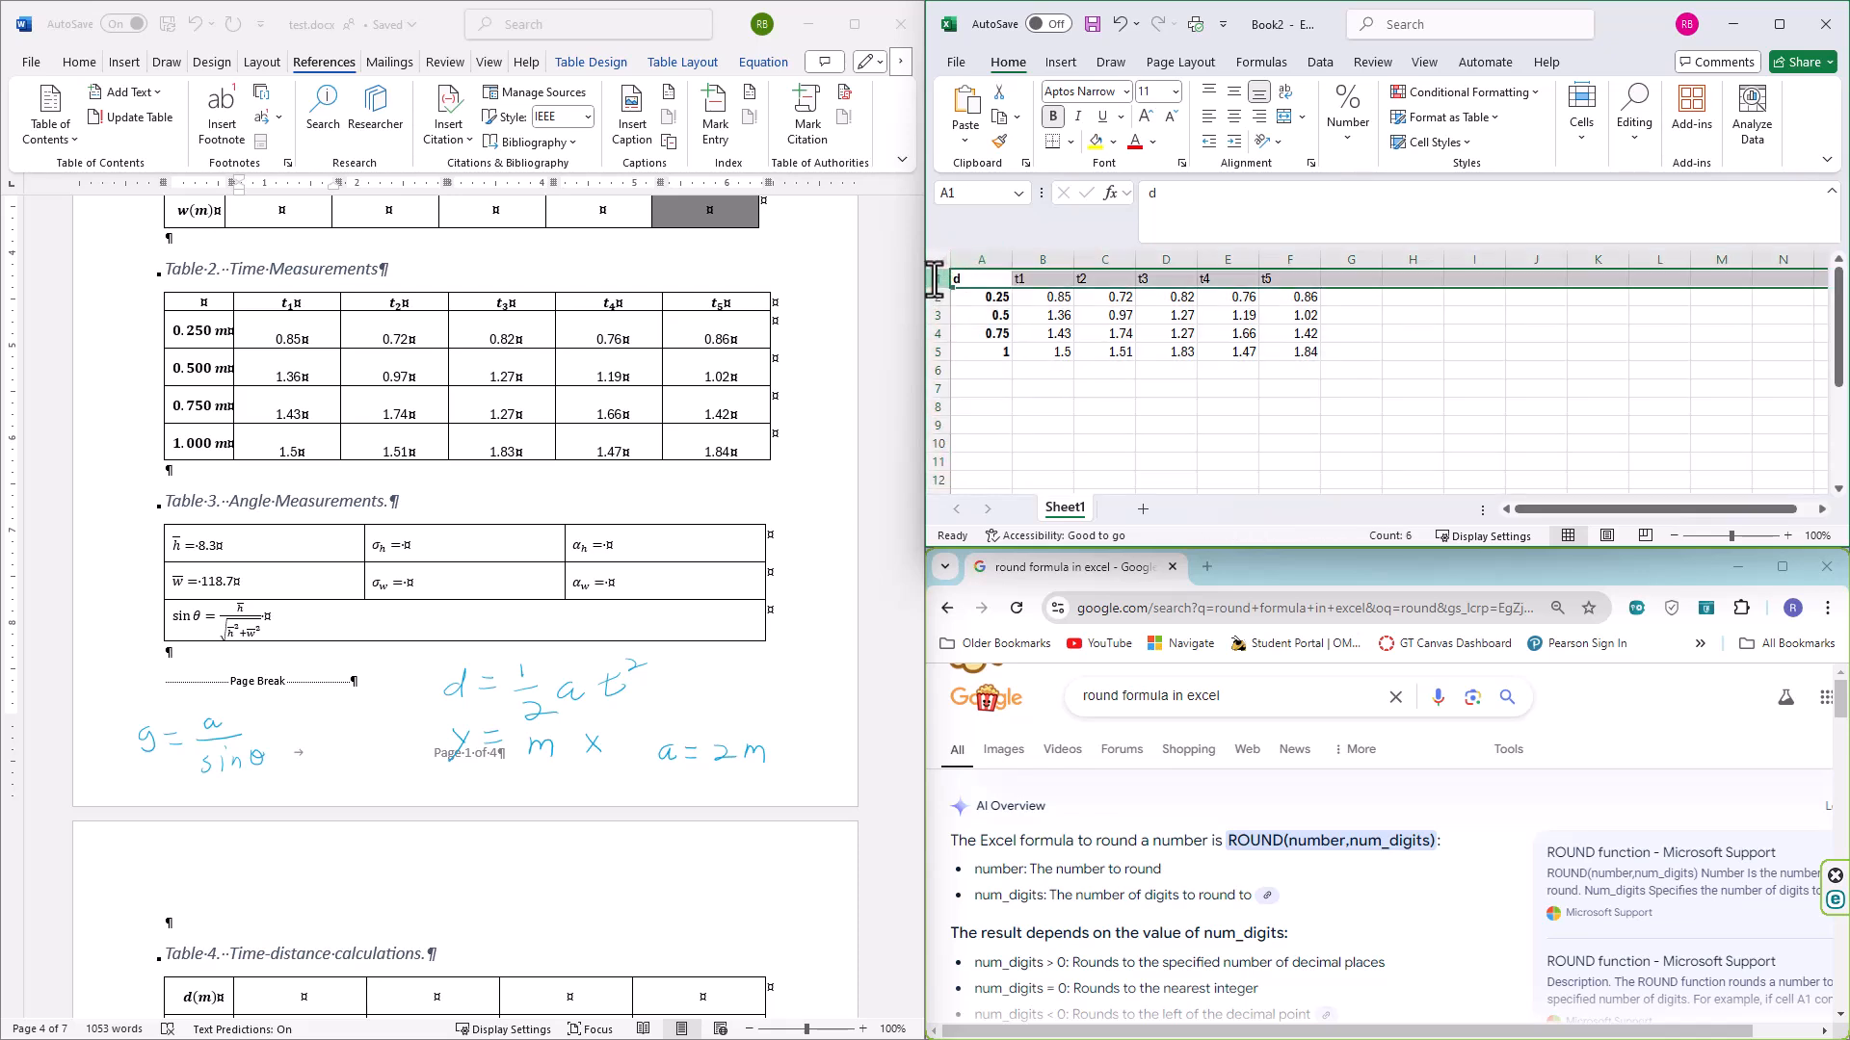
{"action": "left_click", "coordinate": [1053, 116]}
Enter the headers t_ave, std_dev, alpha and t^2 in cells H1 to K1, matching the rows of Table 4
{"action": "scroll", "coordinate": [667, 903], "scroll_direction": "down", "scroll_amount": 3}
{"action": "scroll", "coordinate": [667, 904], "scroll_direction": "down", "scroll_amount": 1}
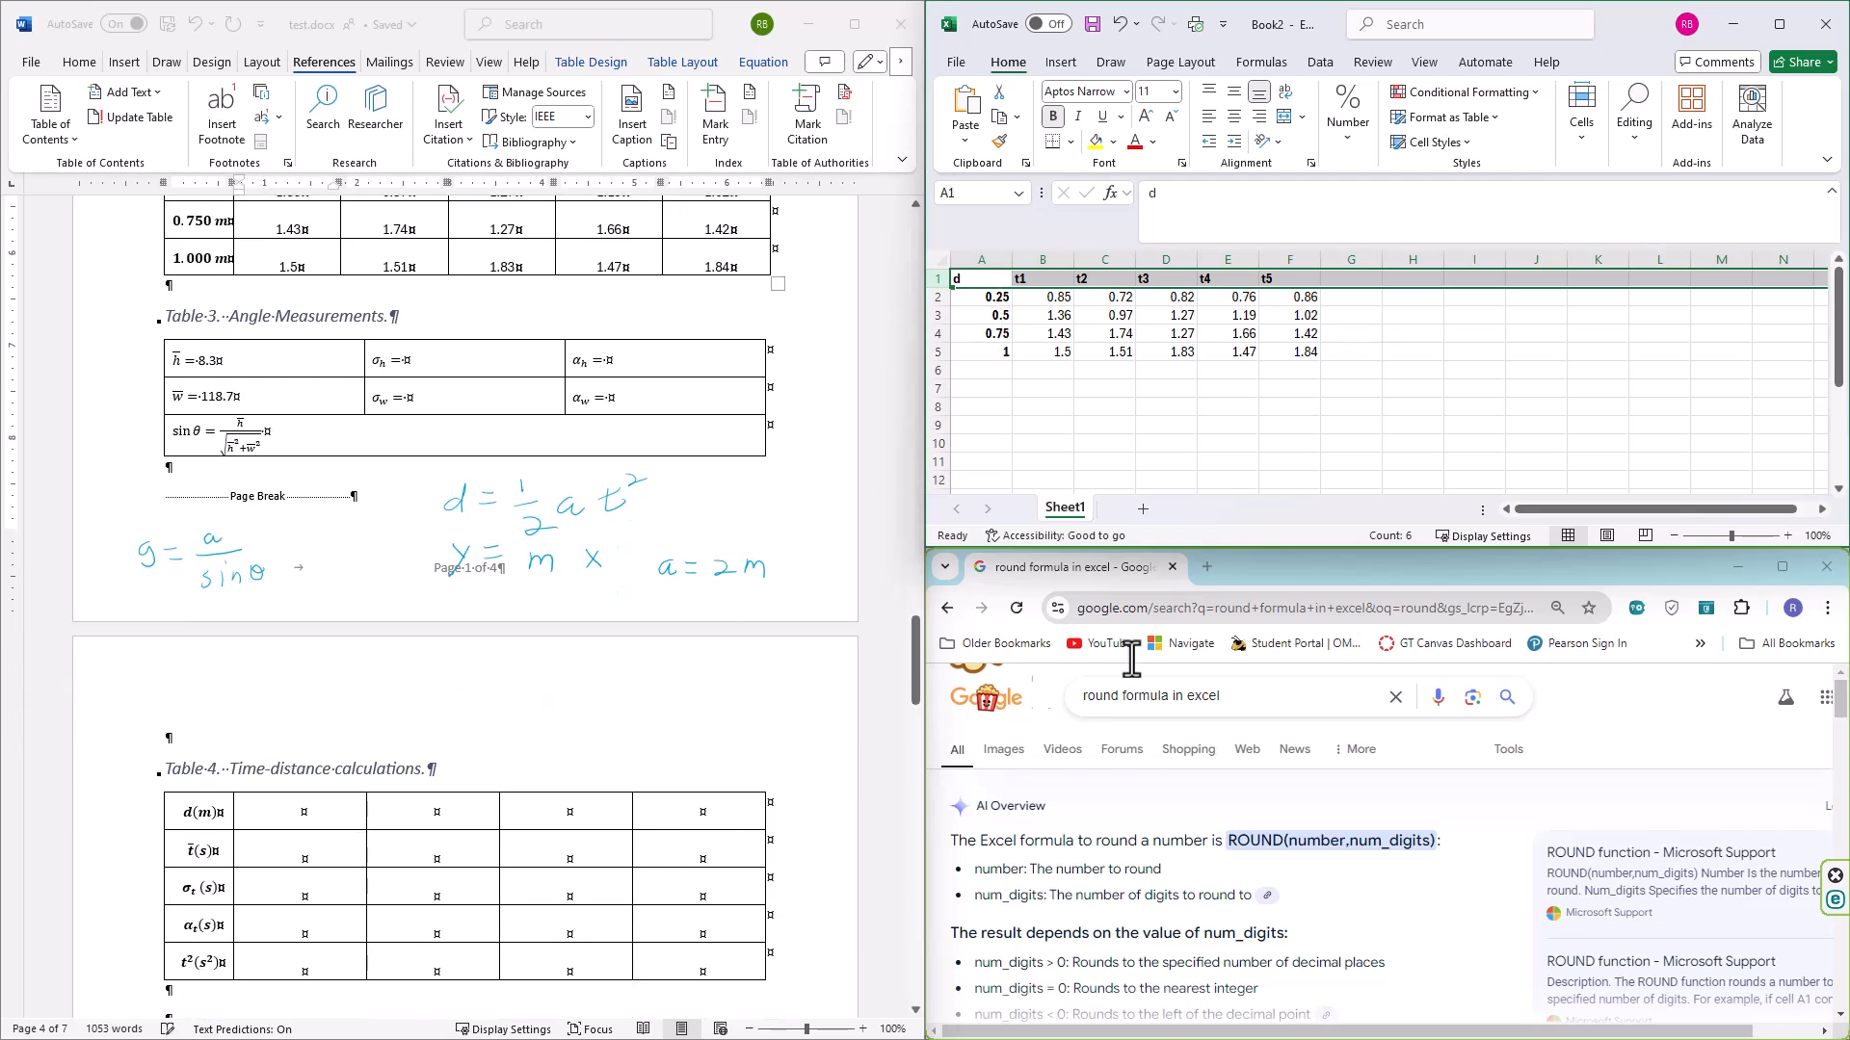
{"action": "left_click", "coordinate": [1422, 284]}
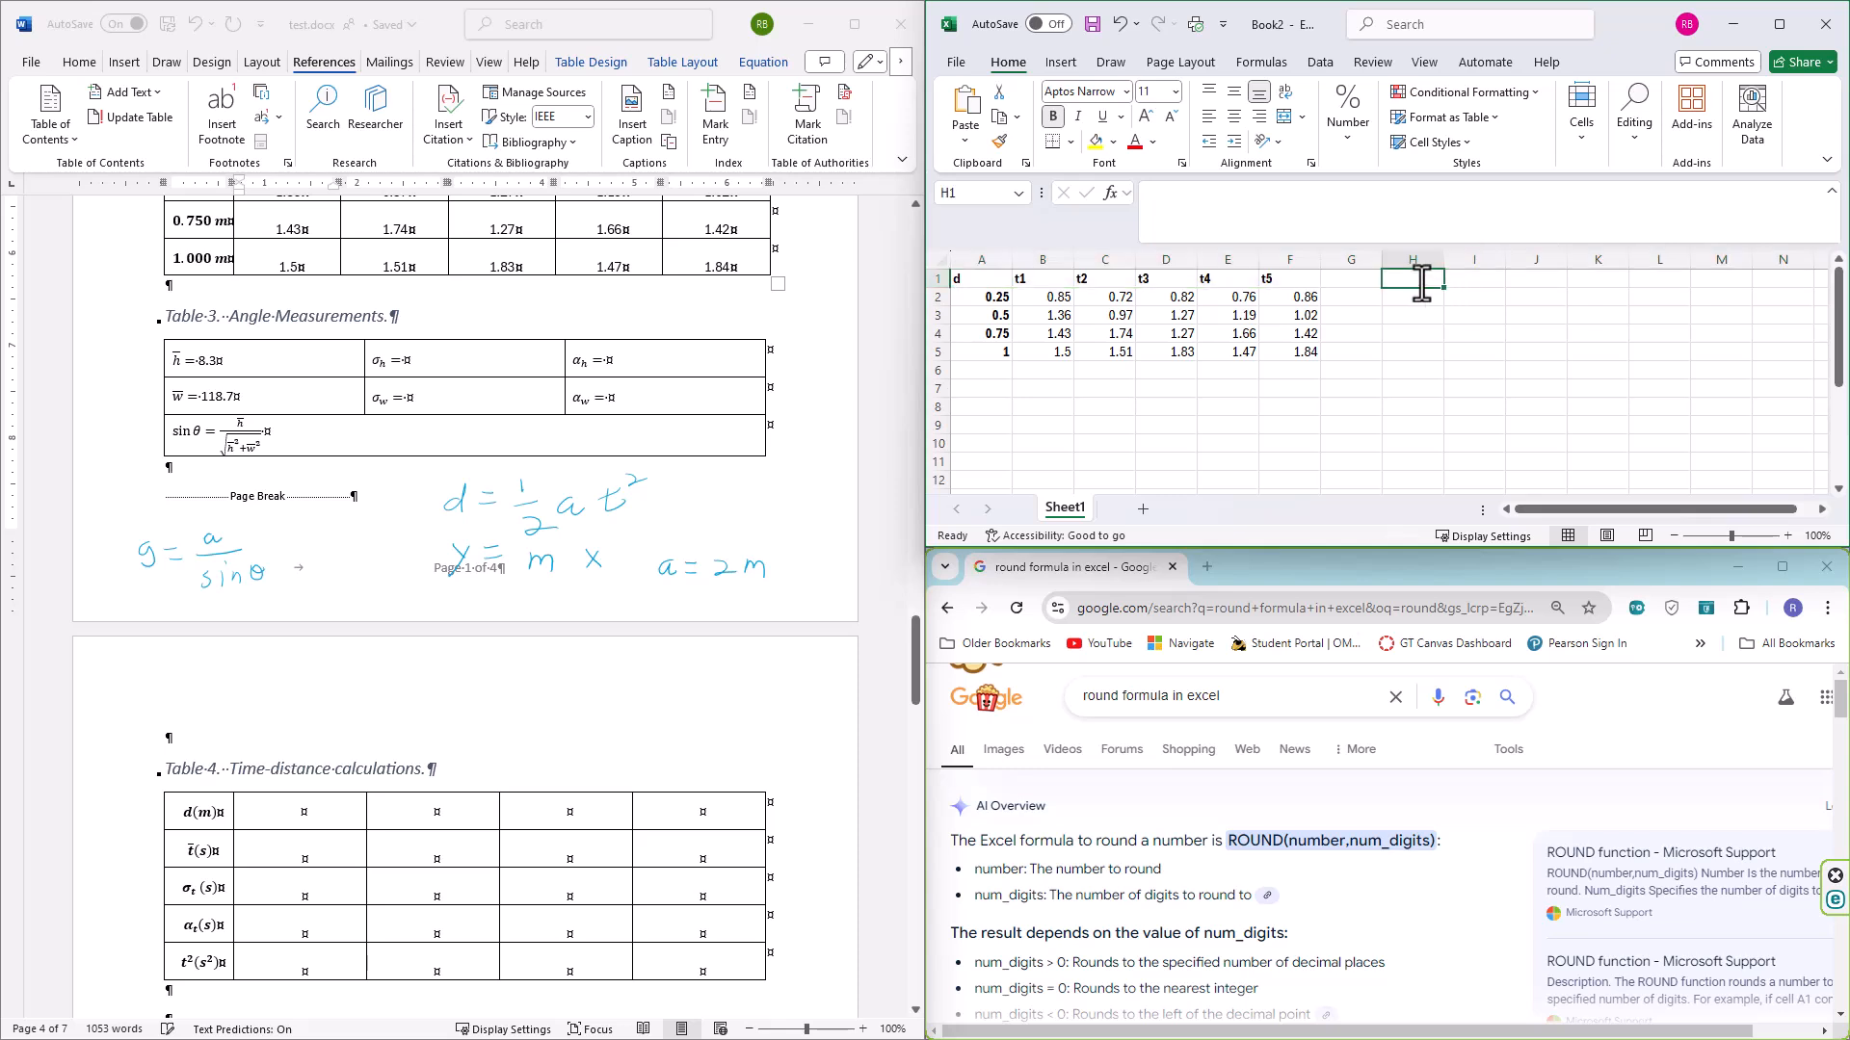
{"action": "type", "text": "t_ave"}
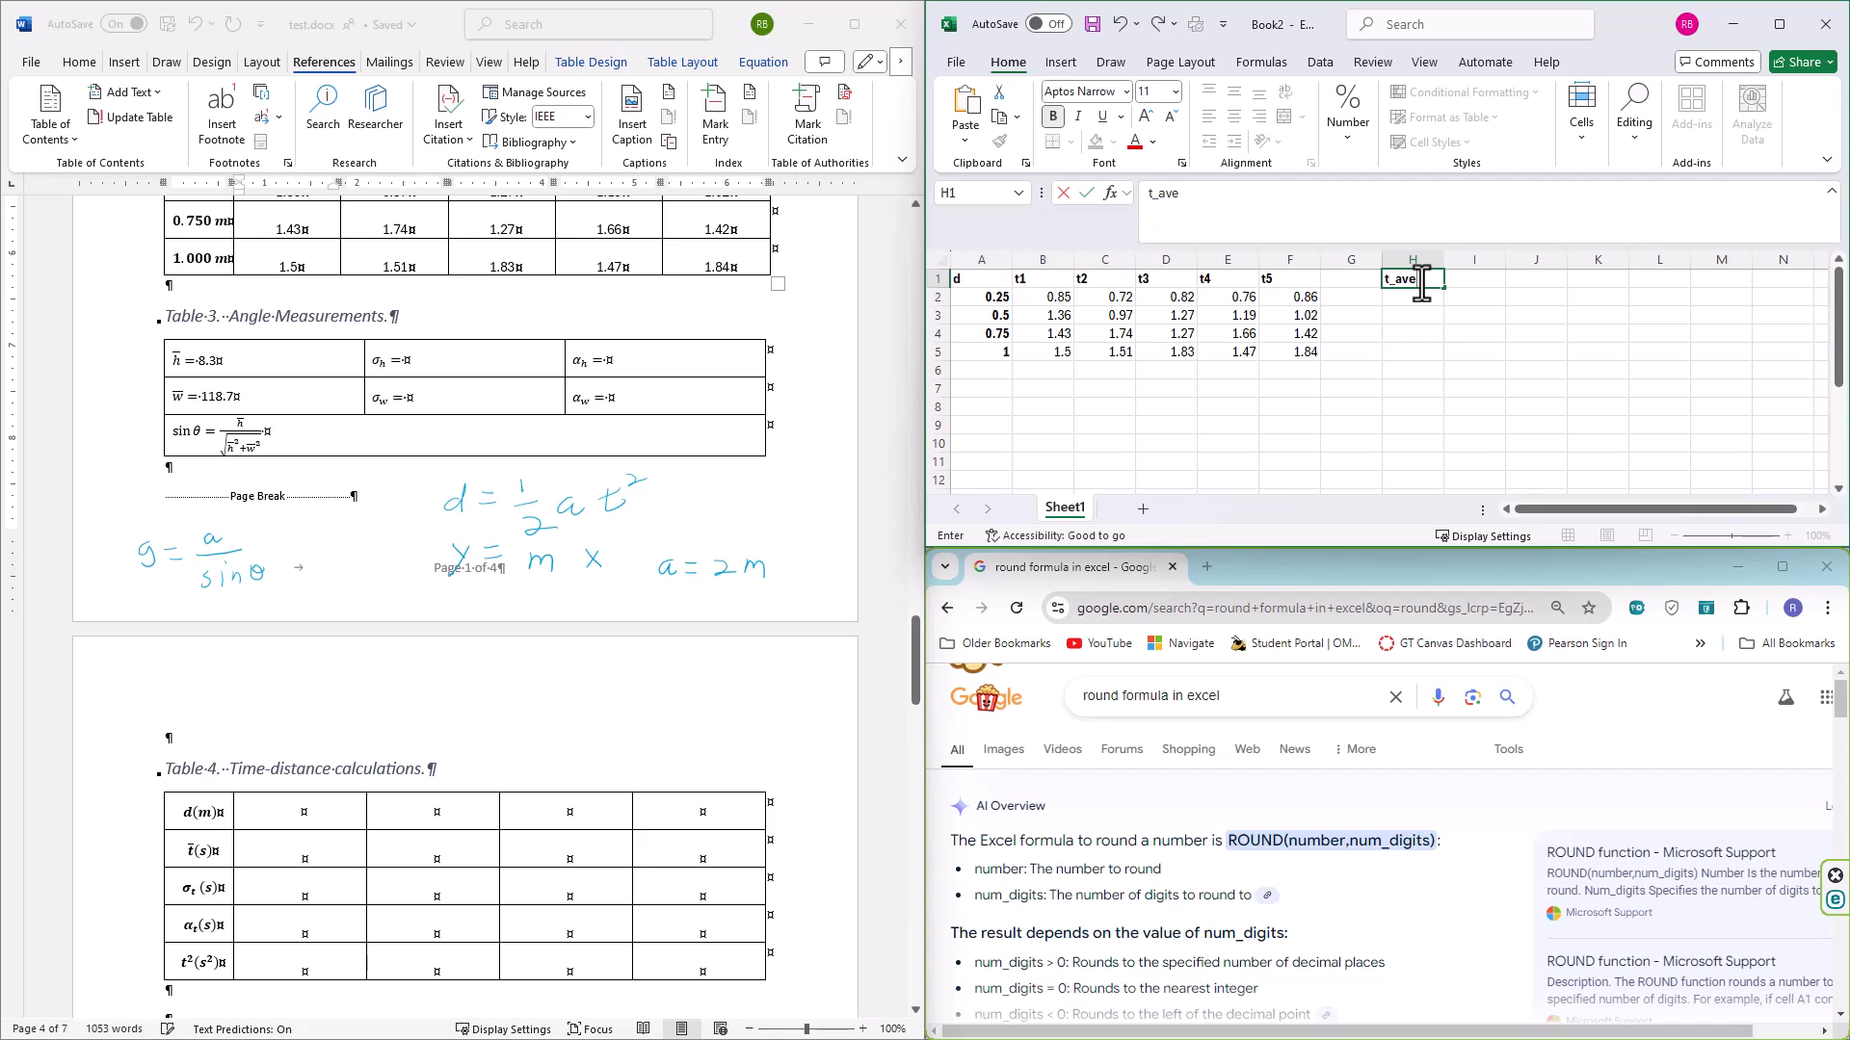
{"action": "key", "text": "Tab"}
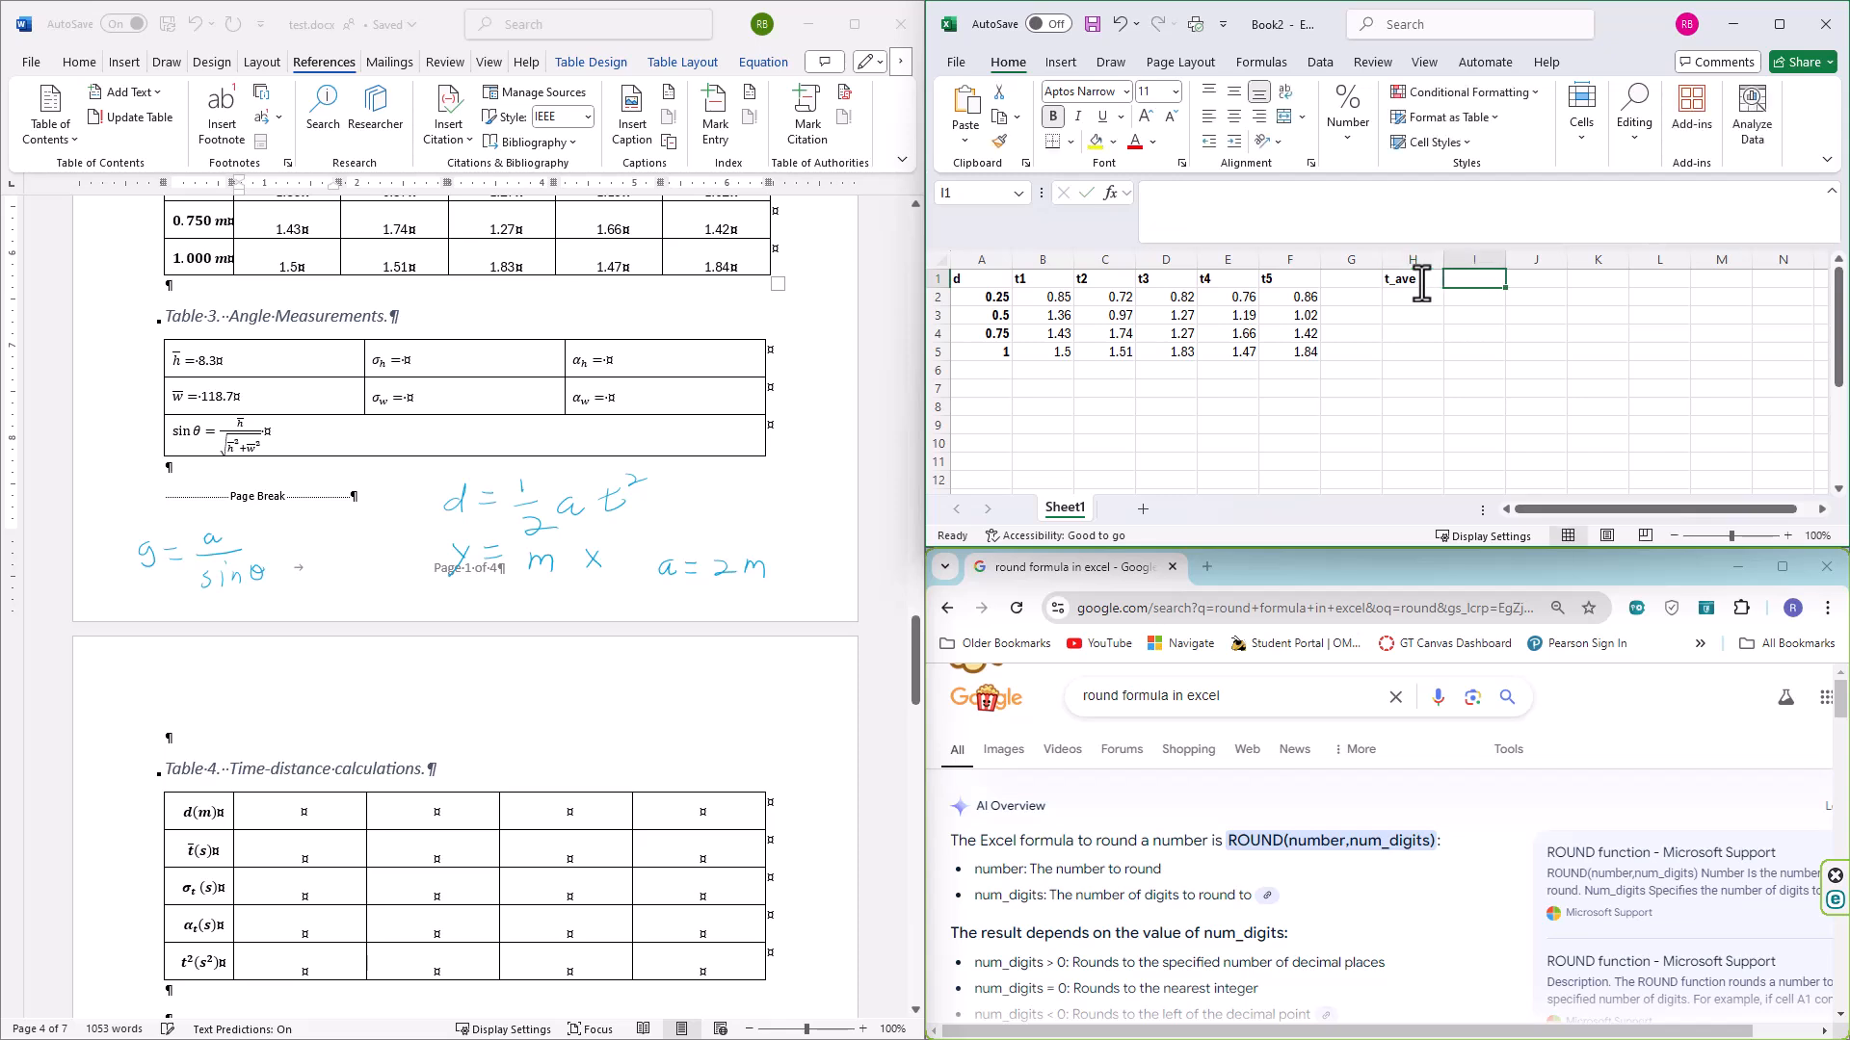
{"action": "type", "text": "std"}
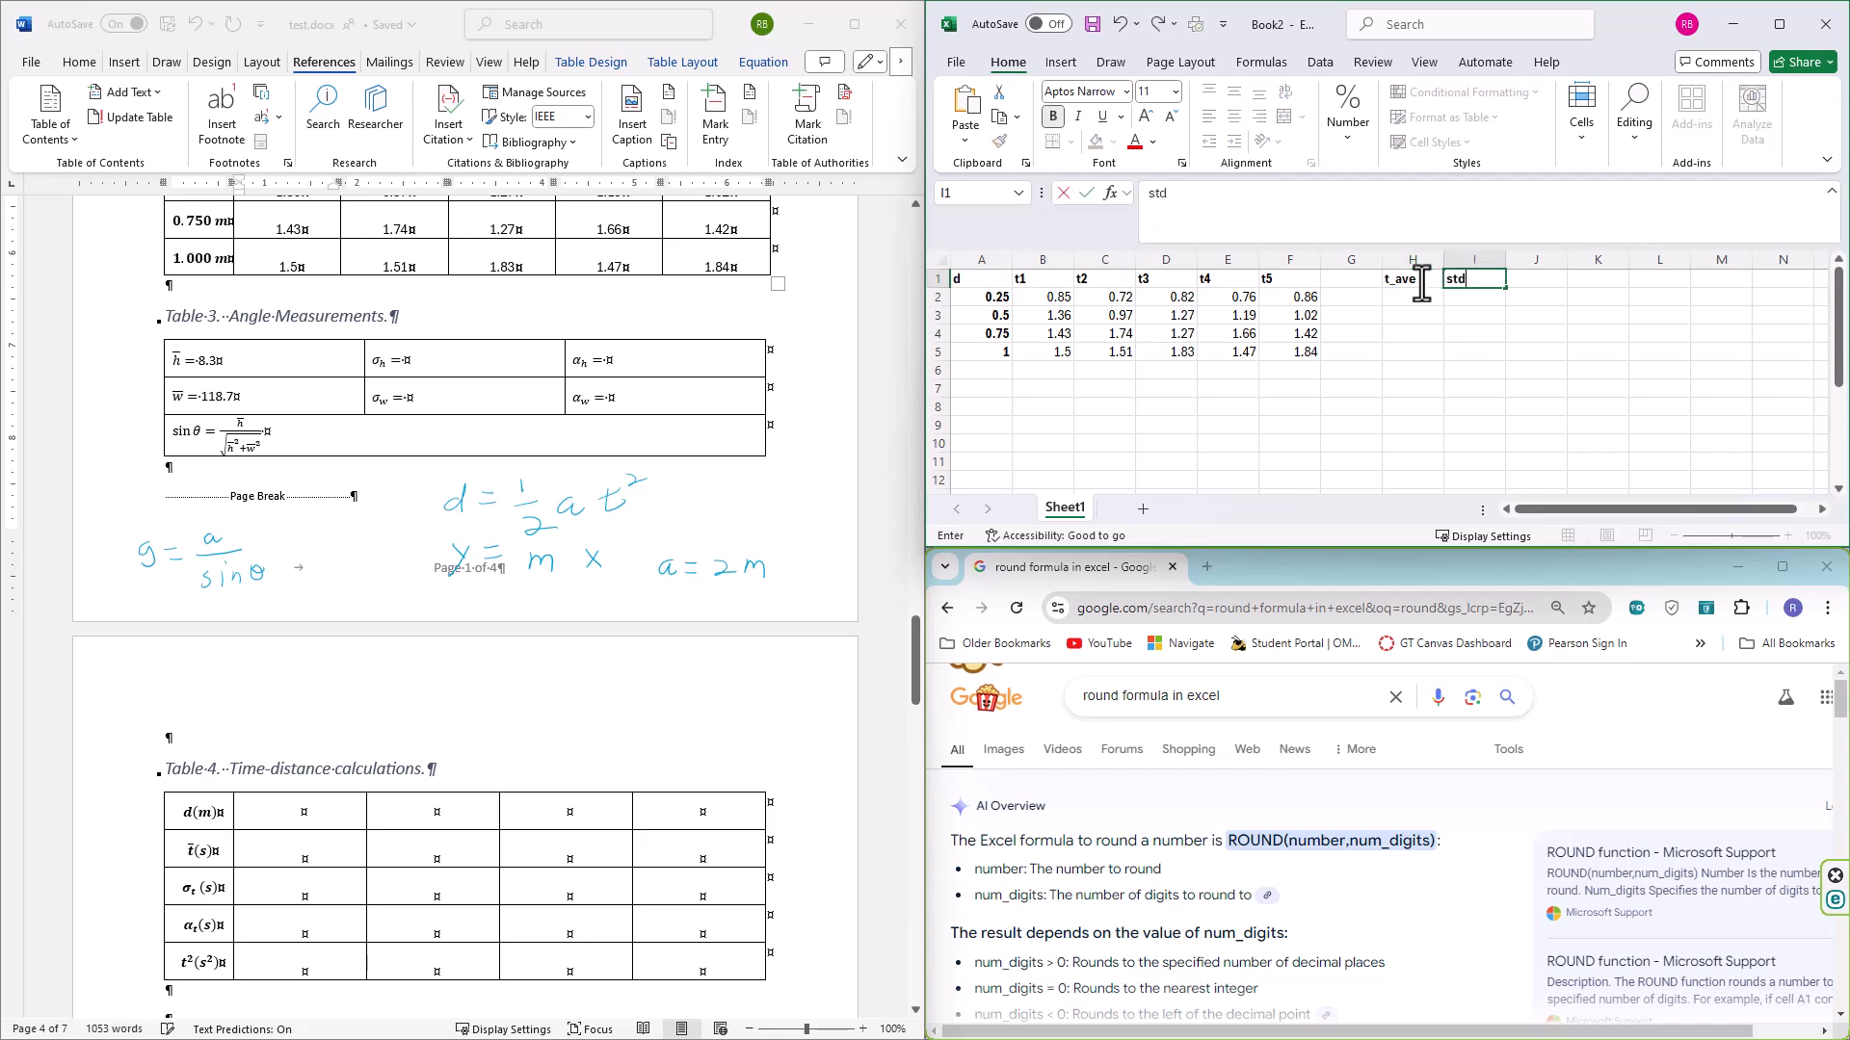
{"action": "type", "text": "_dev"}
{"action": "key", "text": "Tab"}
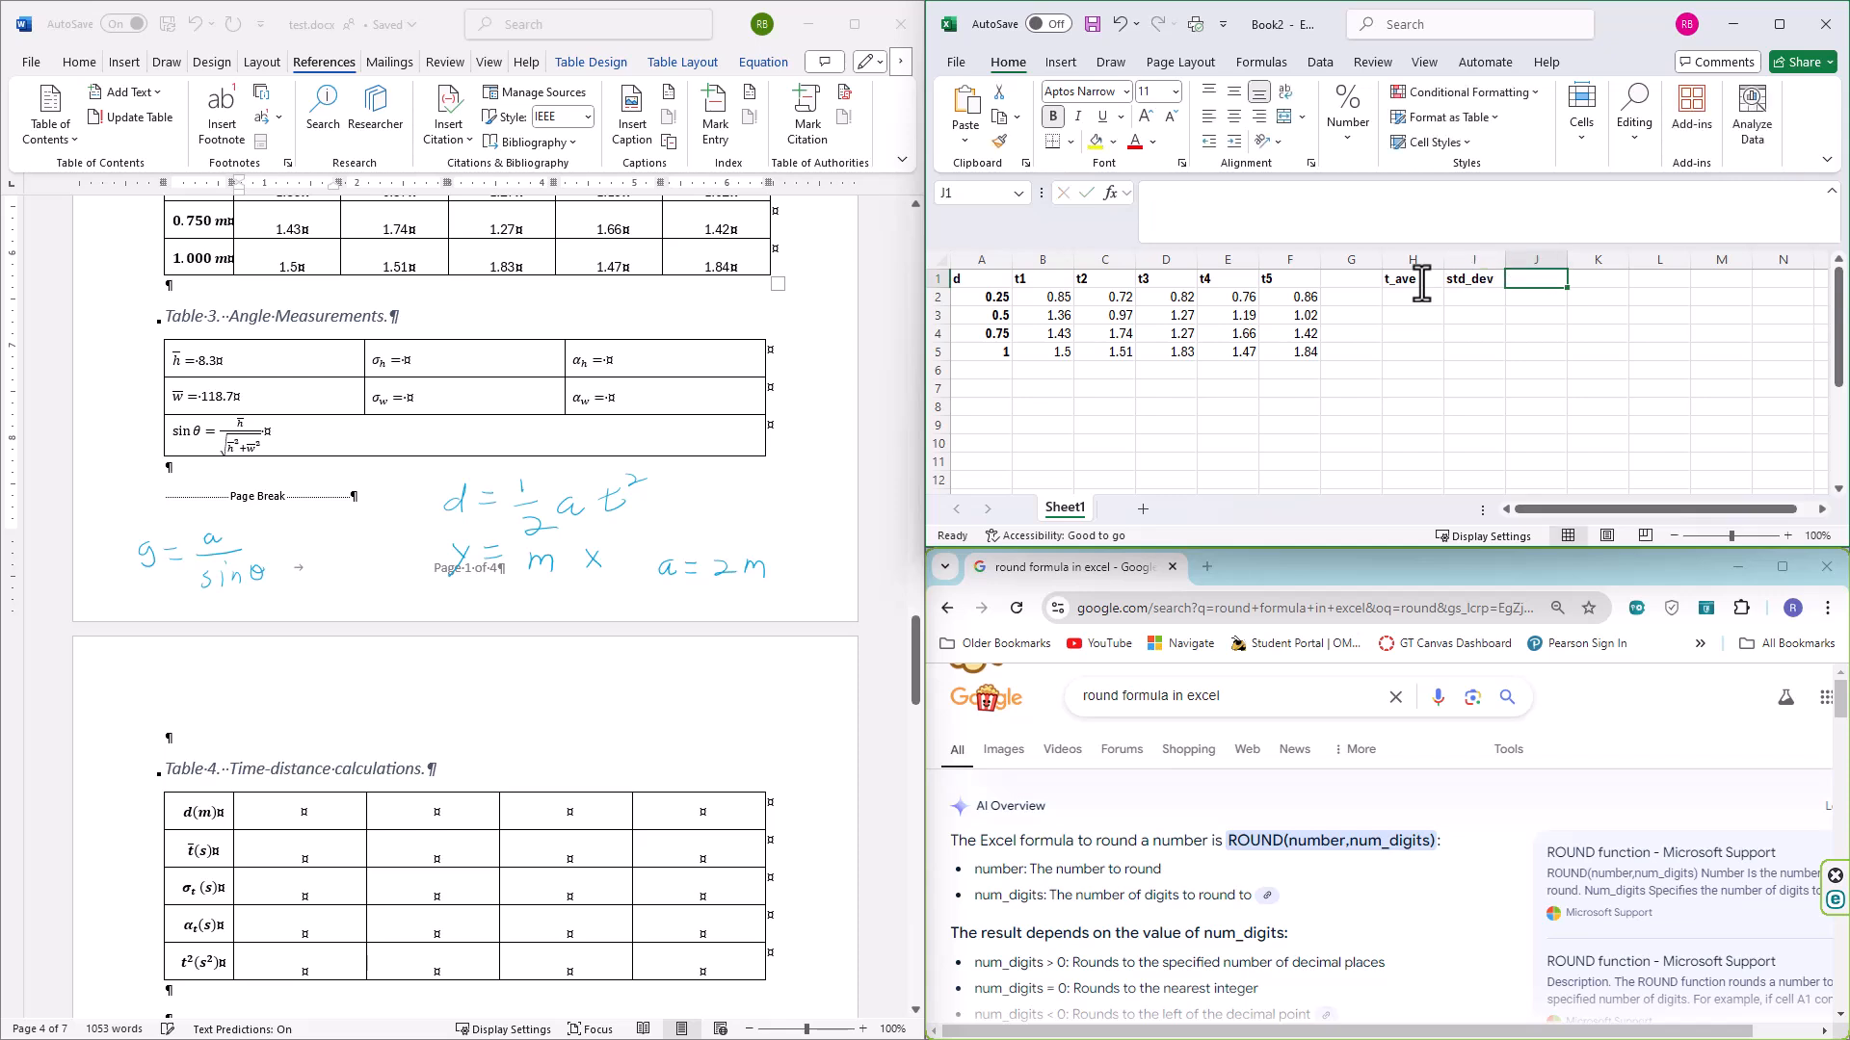
{"action": "type", "text": "alpha"}
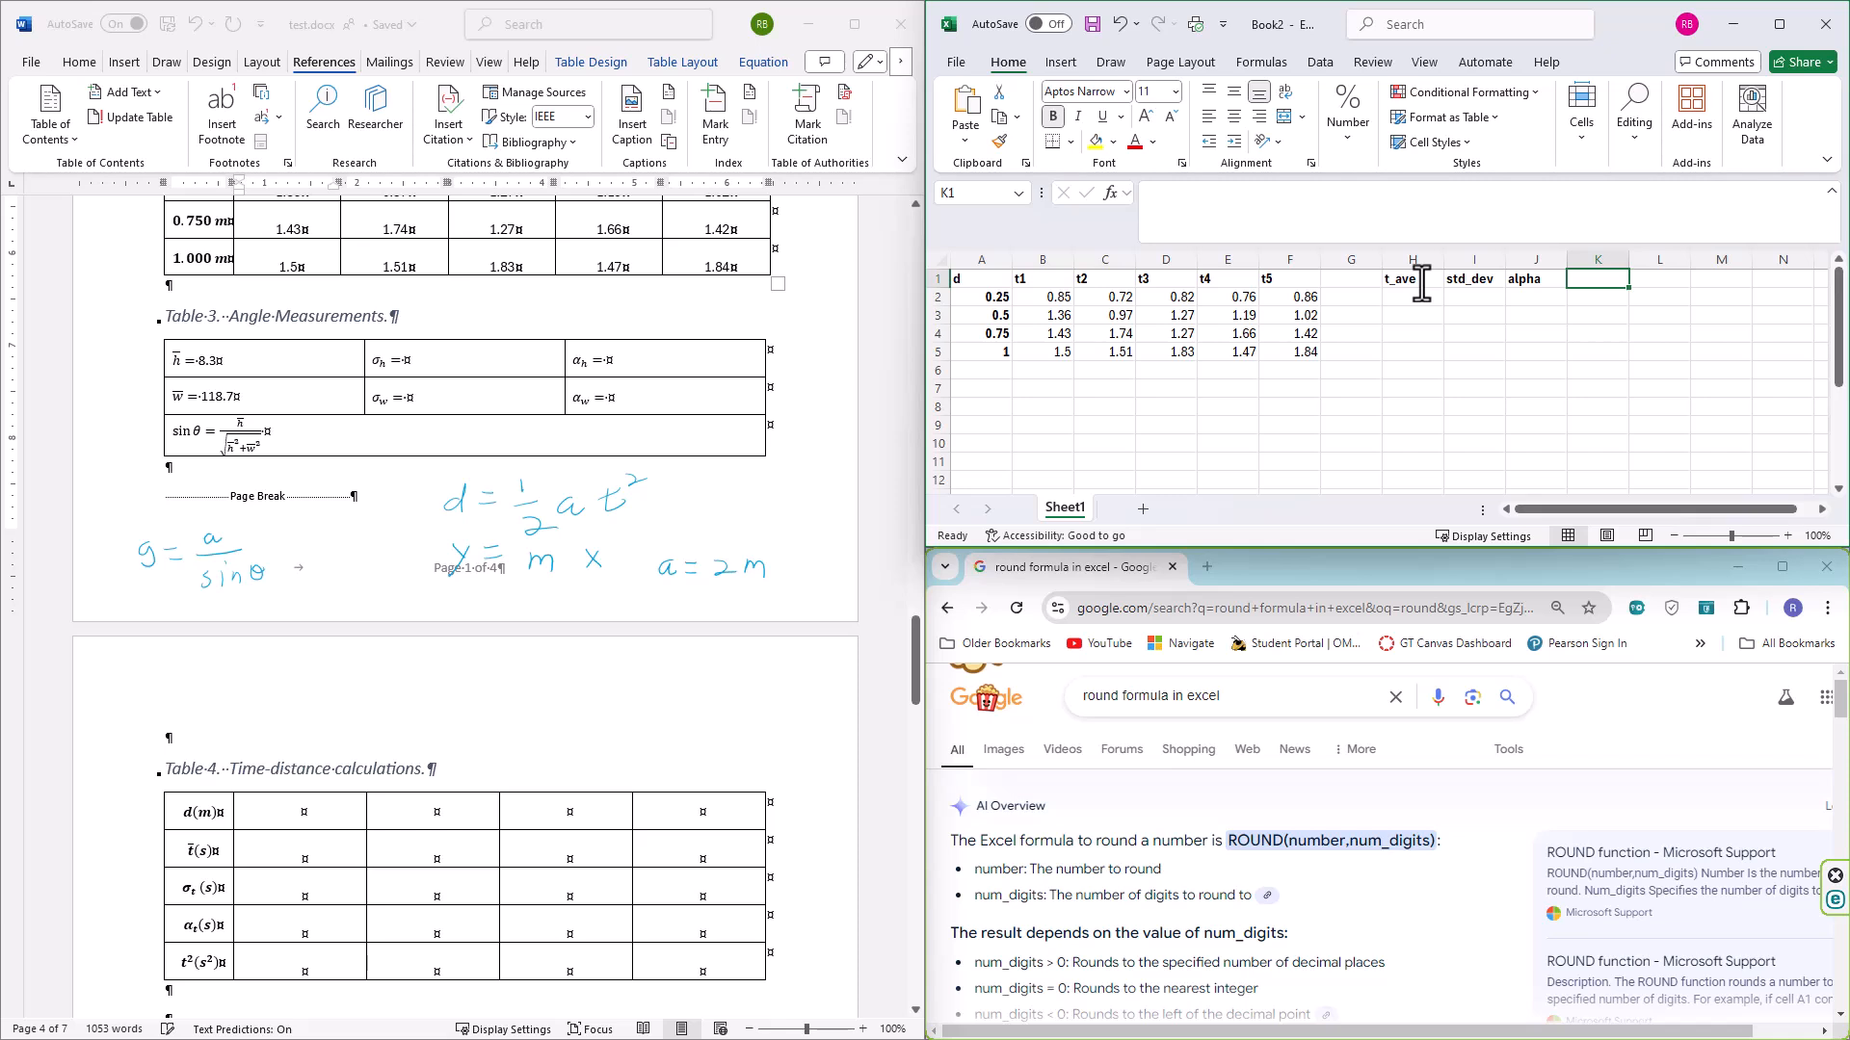
{"action": "type", "text": "t^2"}
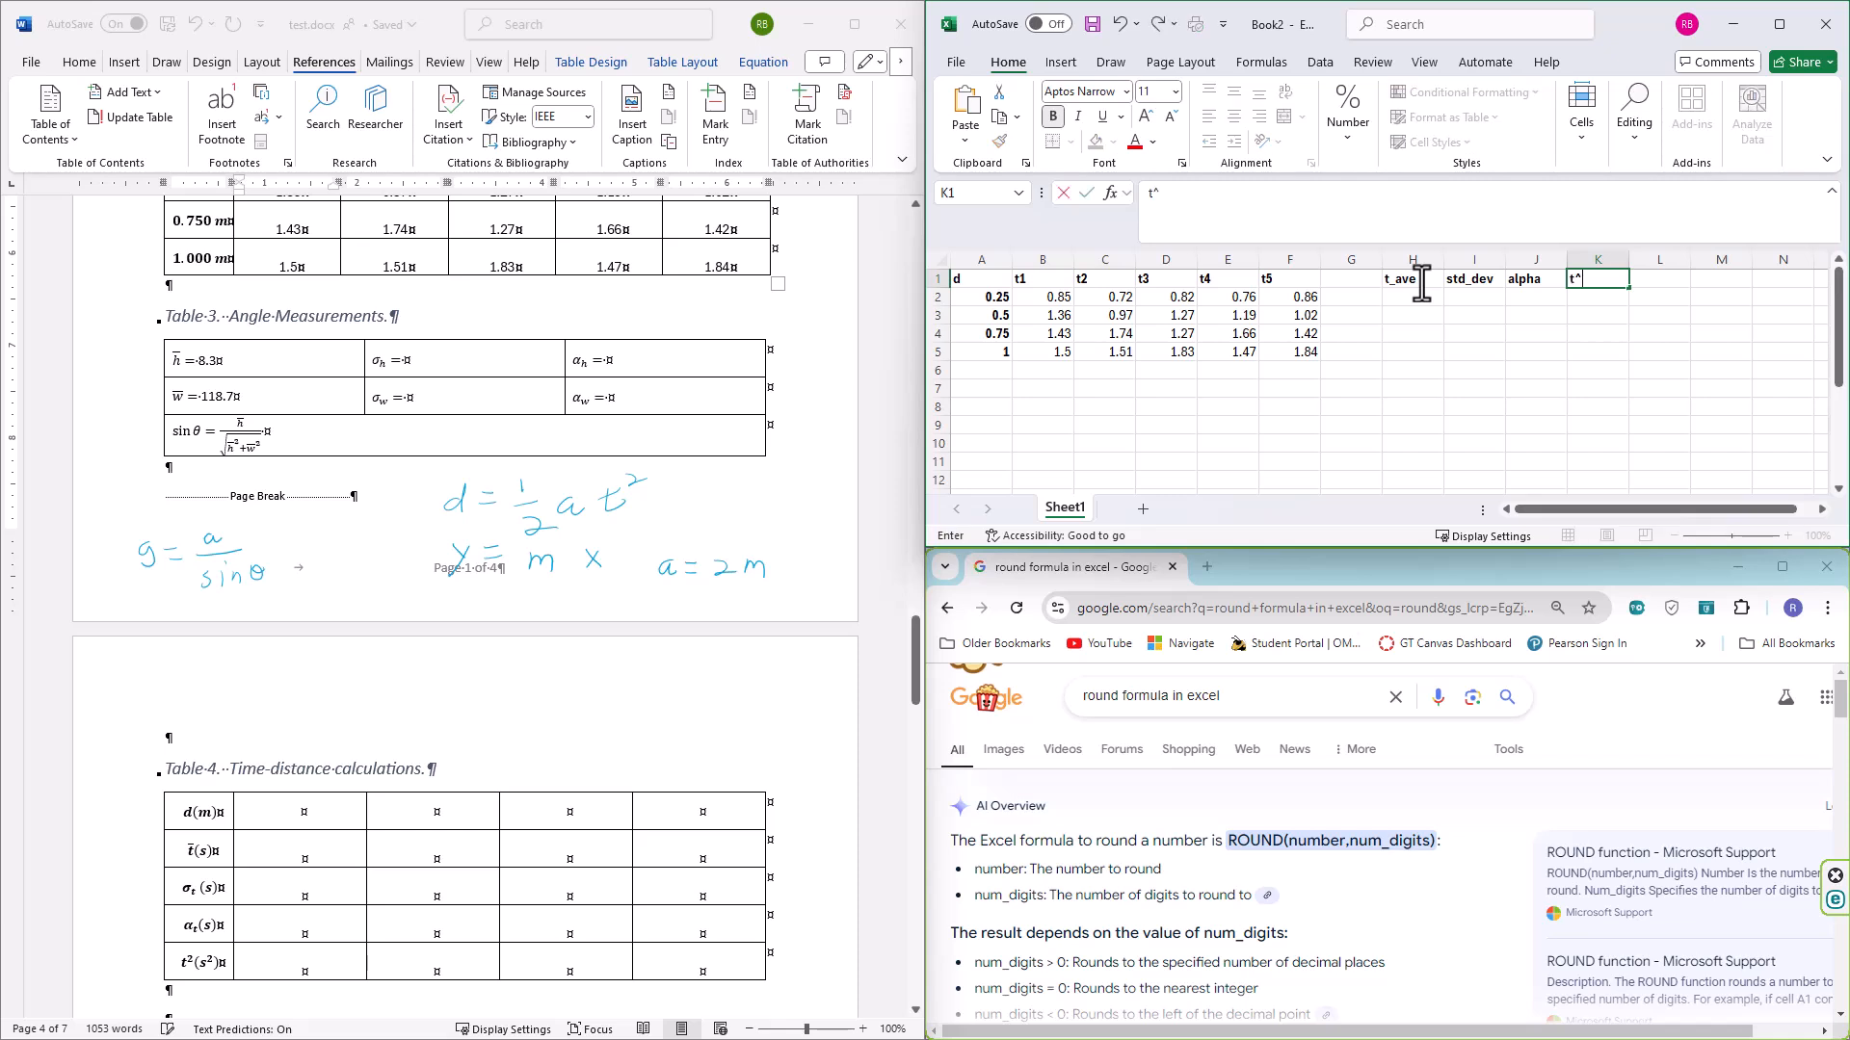
{"action": "key", "text": "Tab"}
{"action": "key", "text": "Down"}
{"action": "key", "text": "Left"}
{"action": "key", "text": "Left"}
{"action": "key", "text": "Left"}
{"action": "key", "text": "Left"}
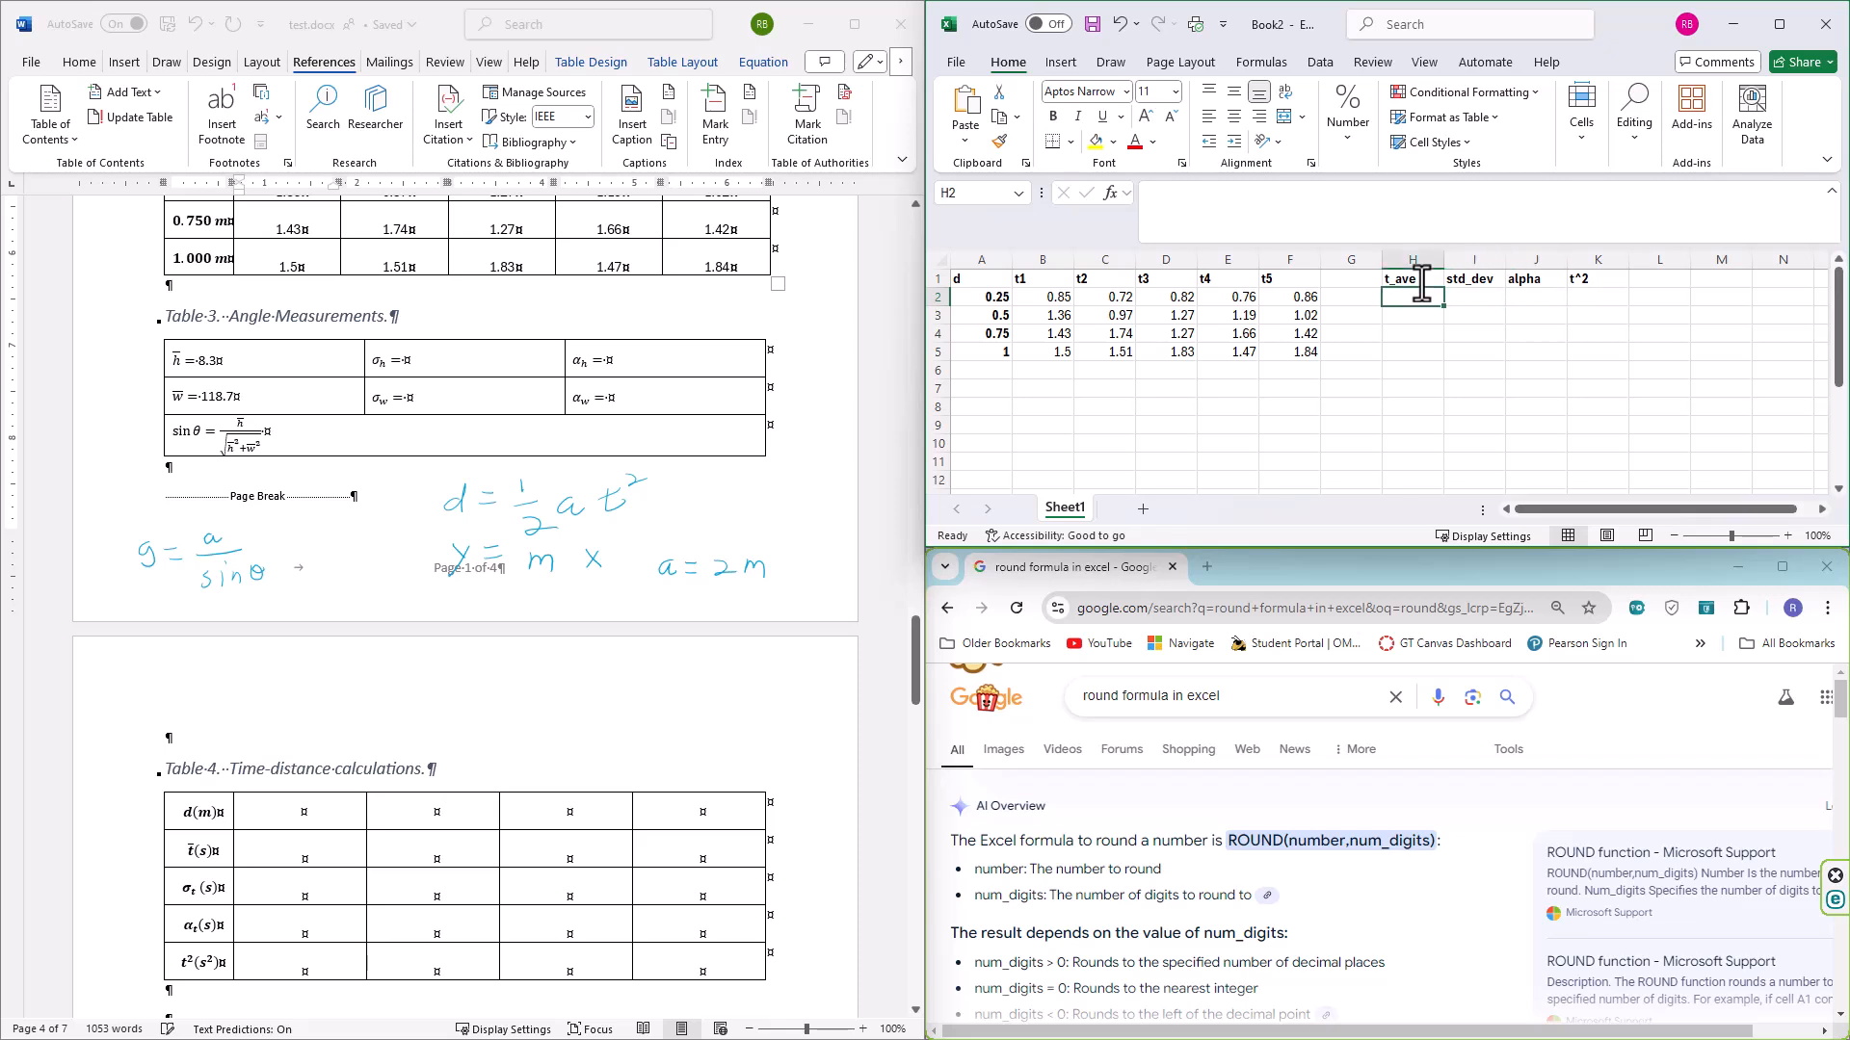
Search Google in the browser for "average excel" and read how the AVERAGE function is written
{"action": "left_click_drag", "start_coordinate": [1262, 695], "coordinate": [1067, 711]}
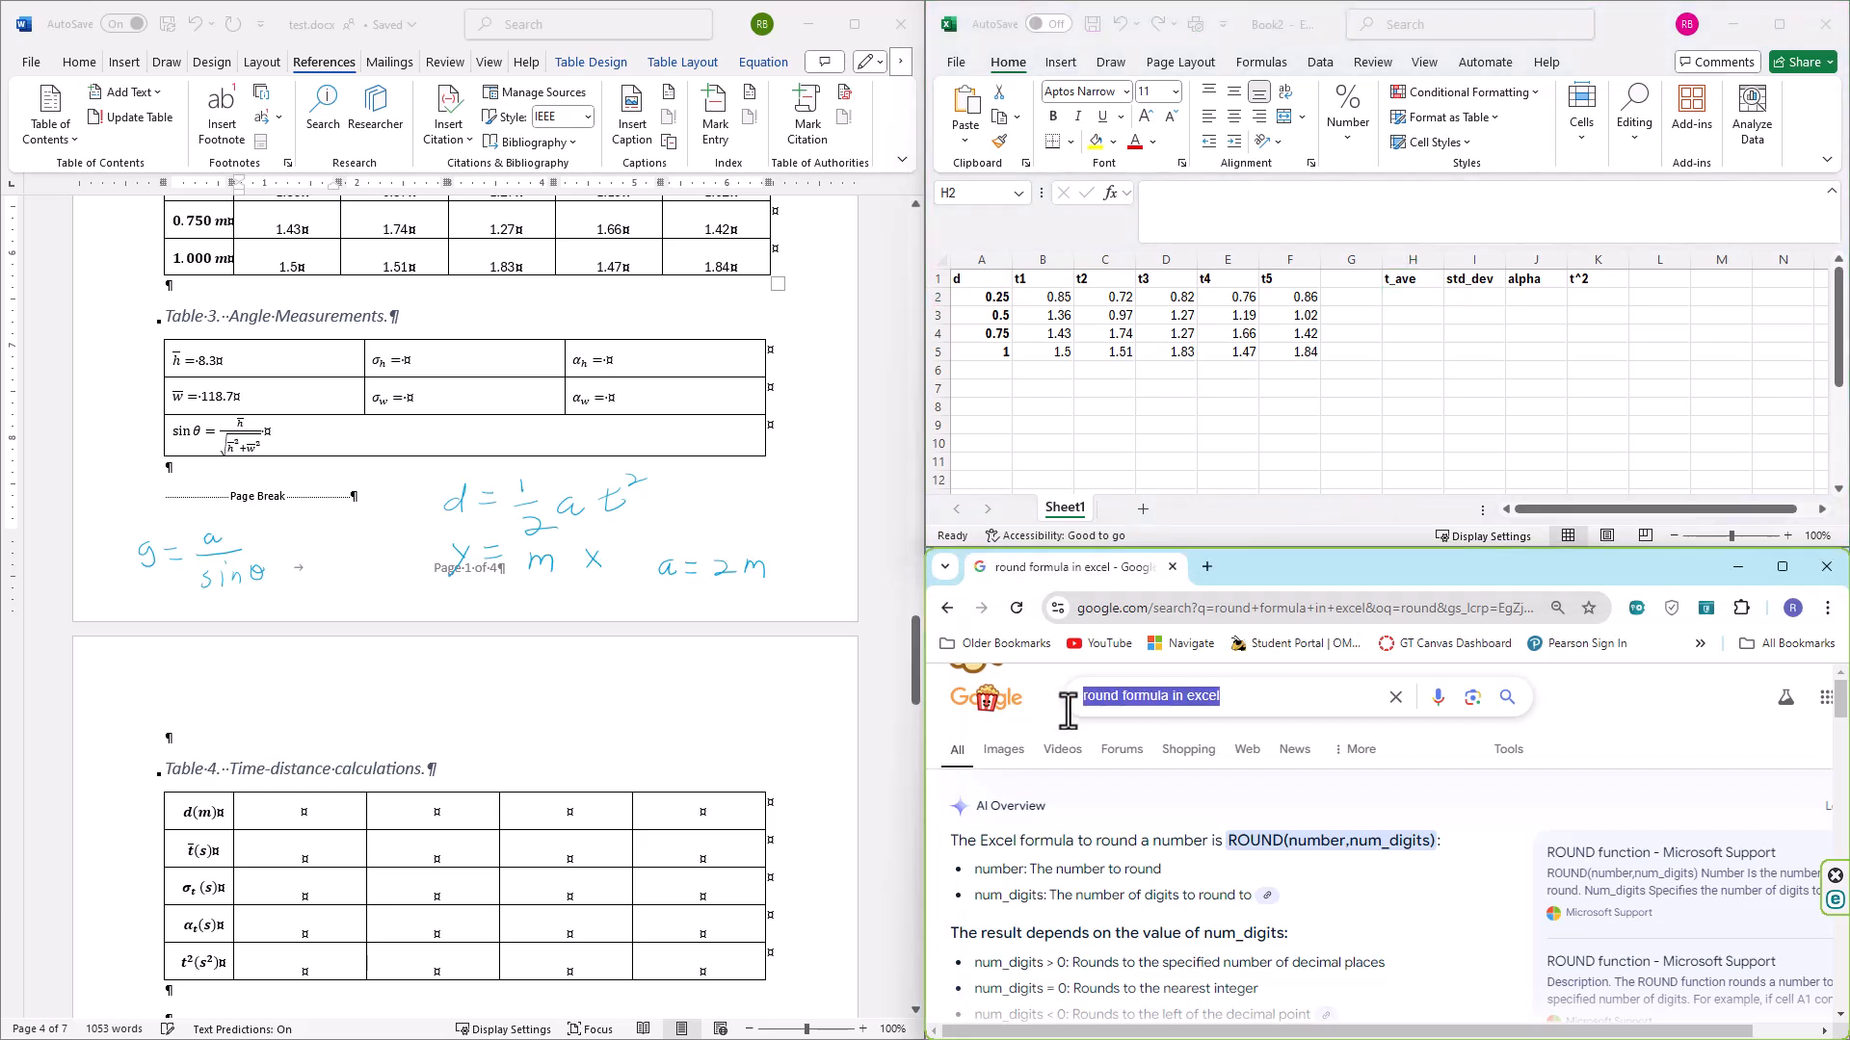
{"action": "type", "text": "aver"}
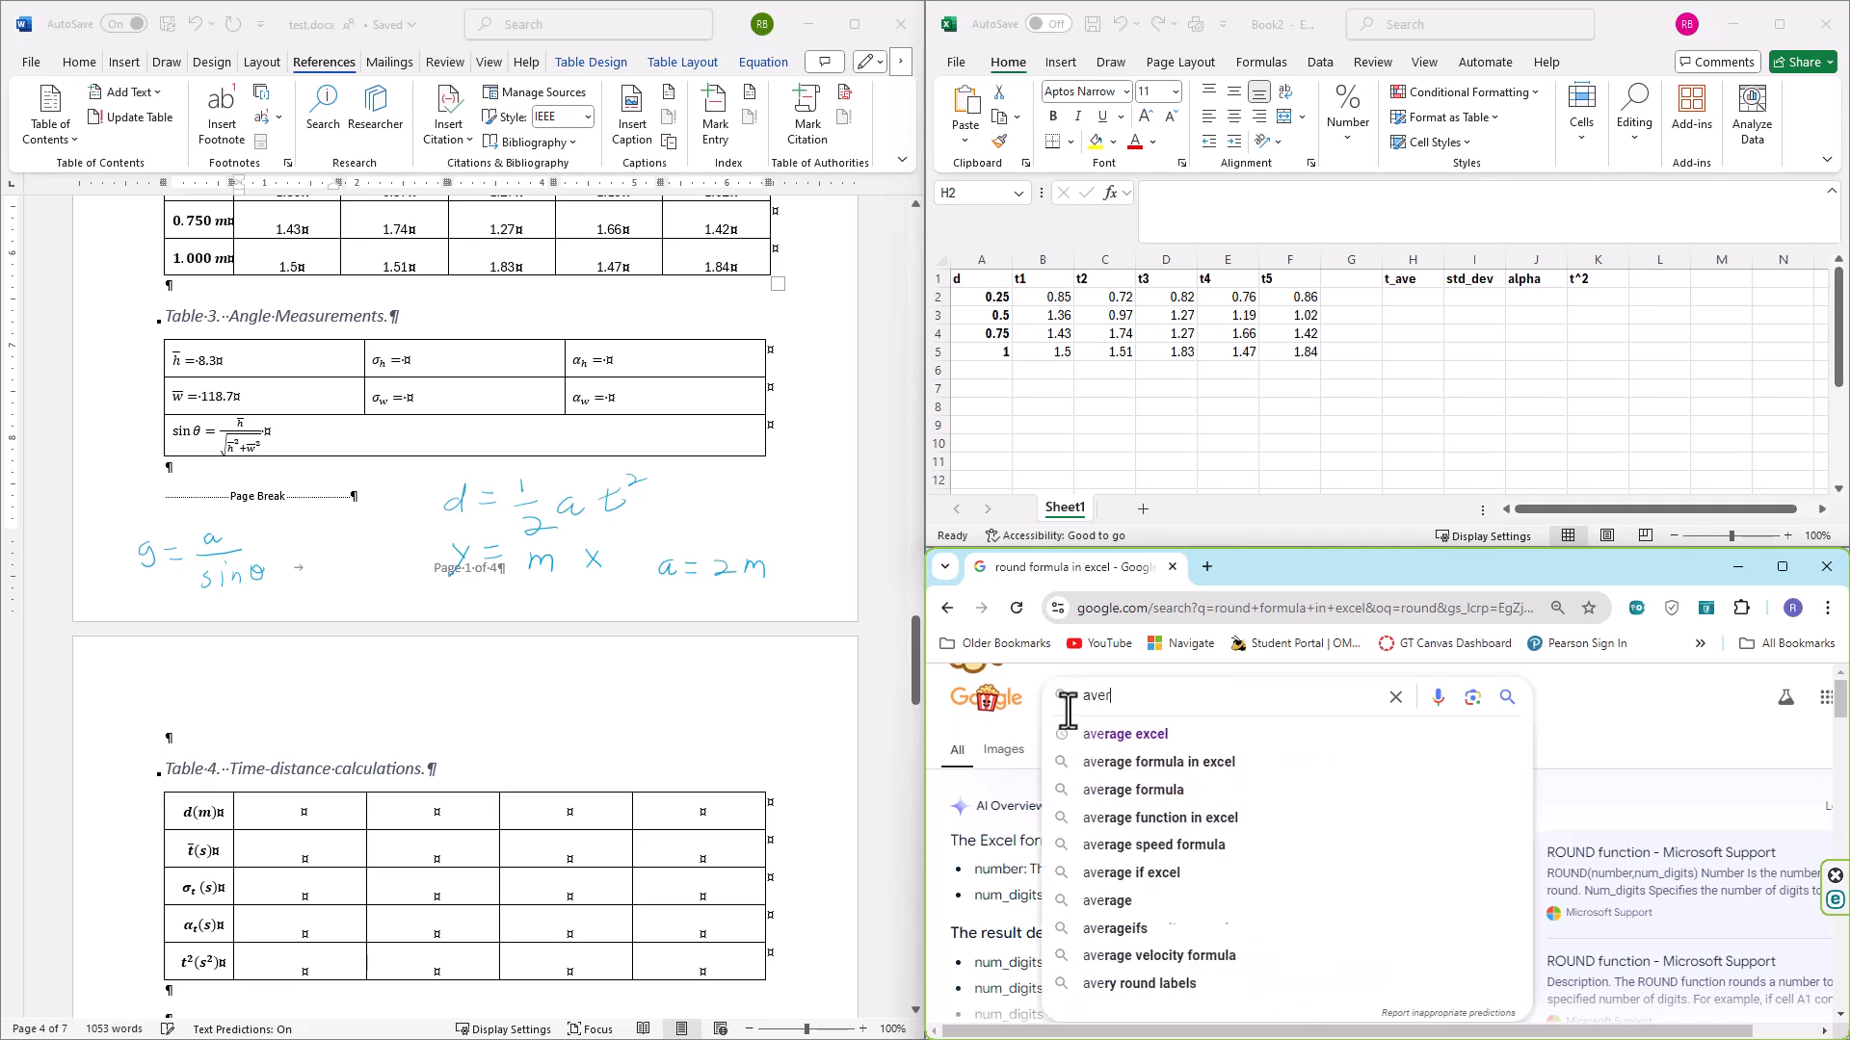
{"action": "type", "text": "age excel"}
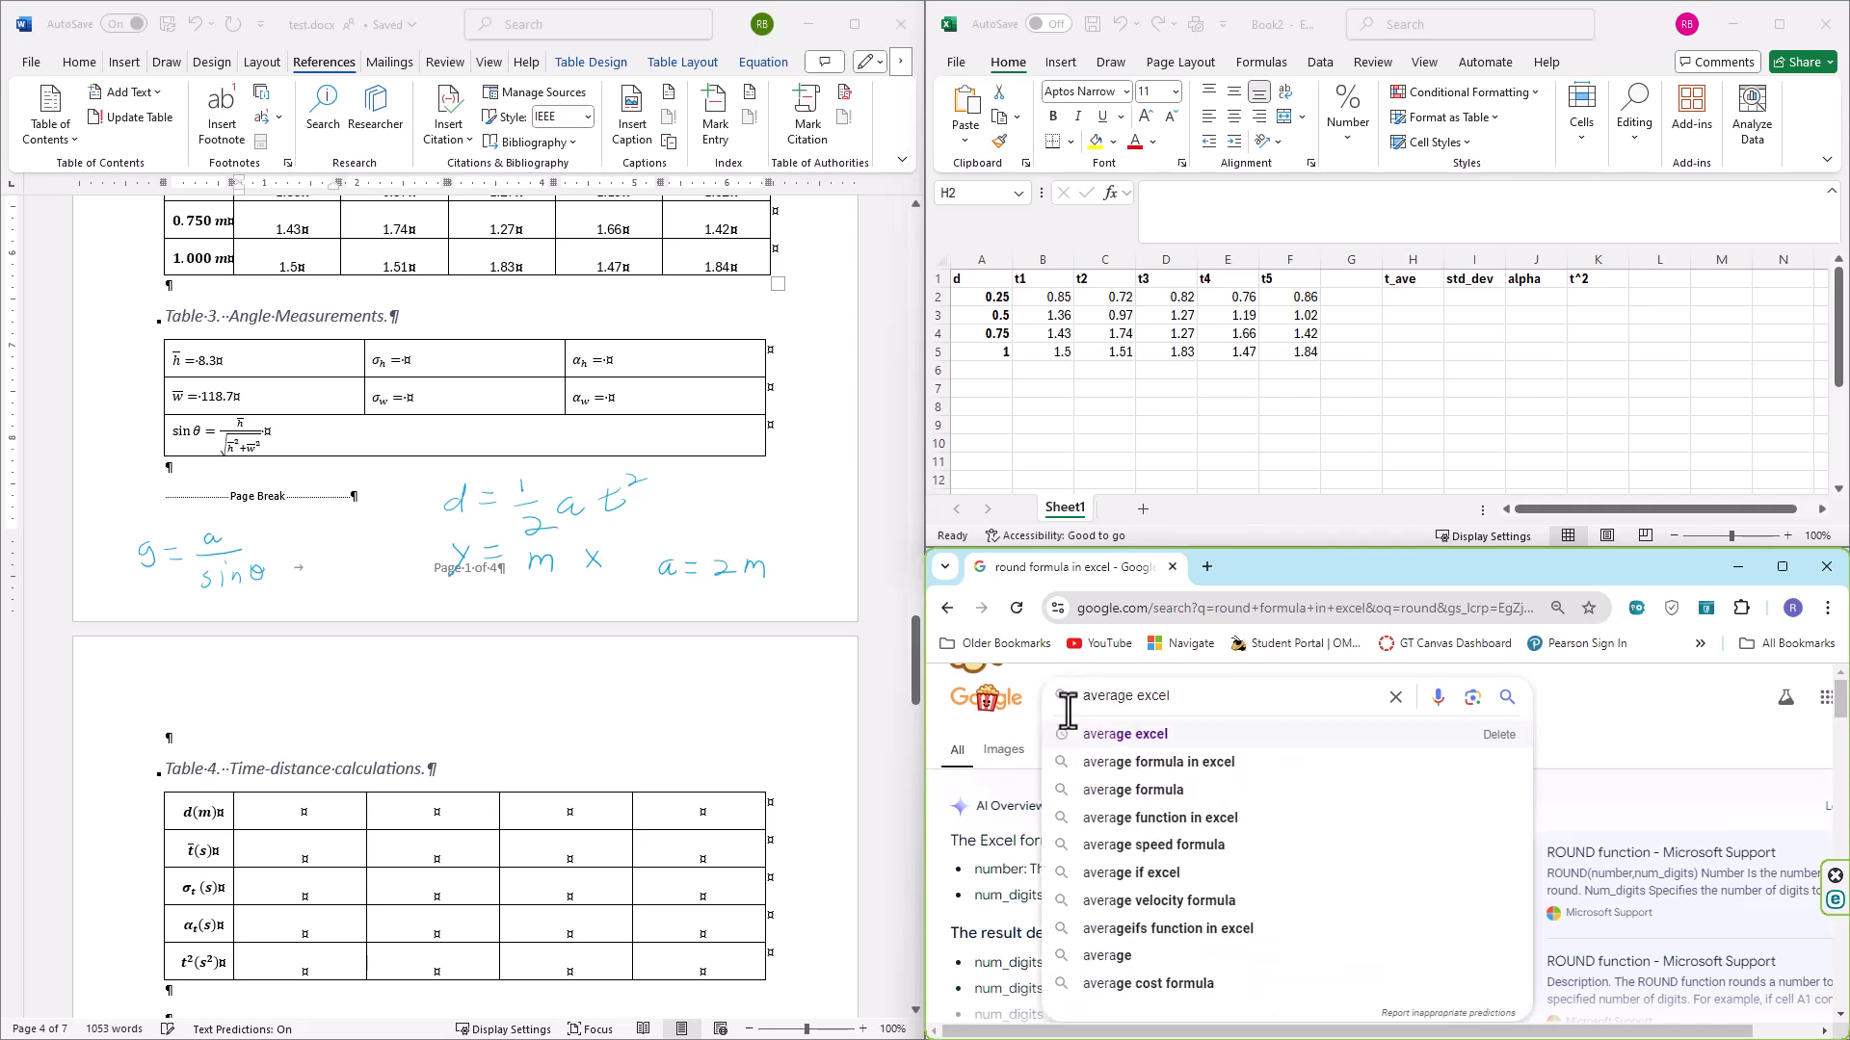
{"action": "key", "text": "Return"}
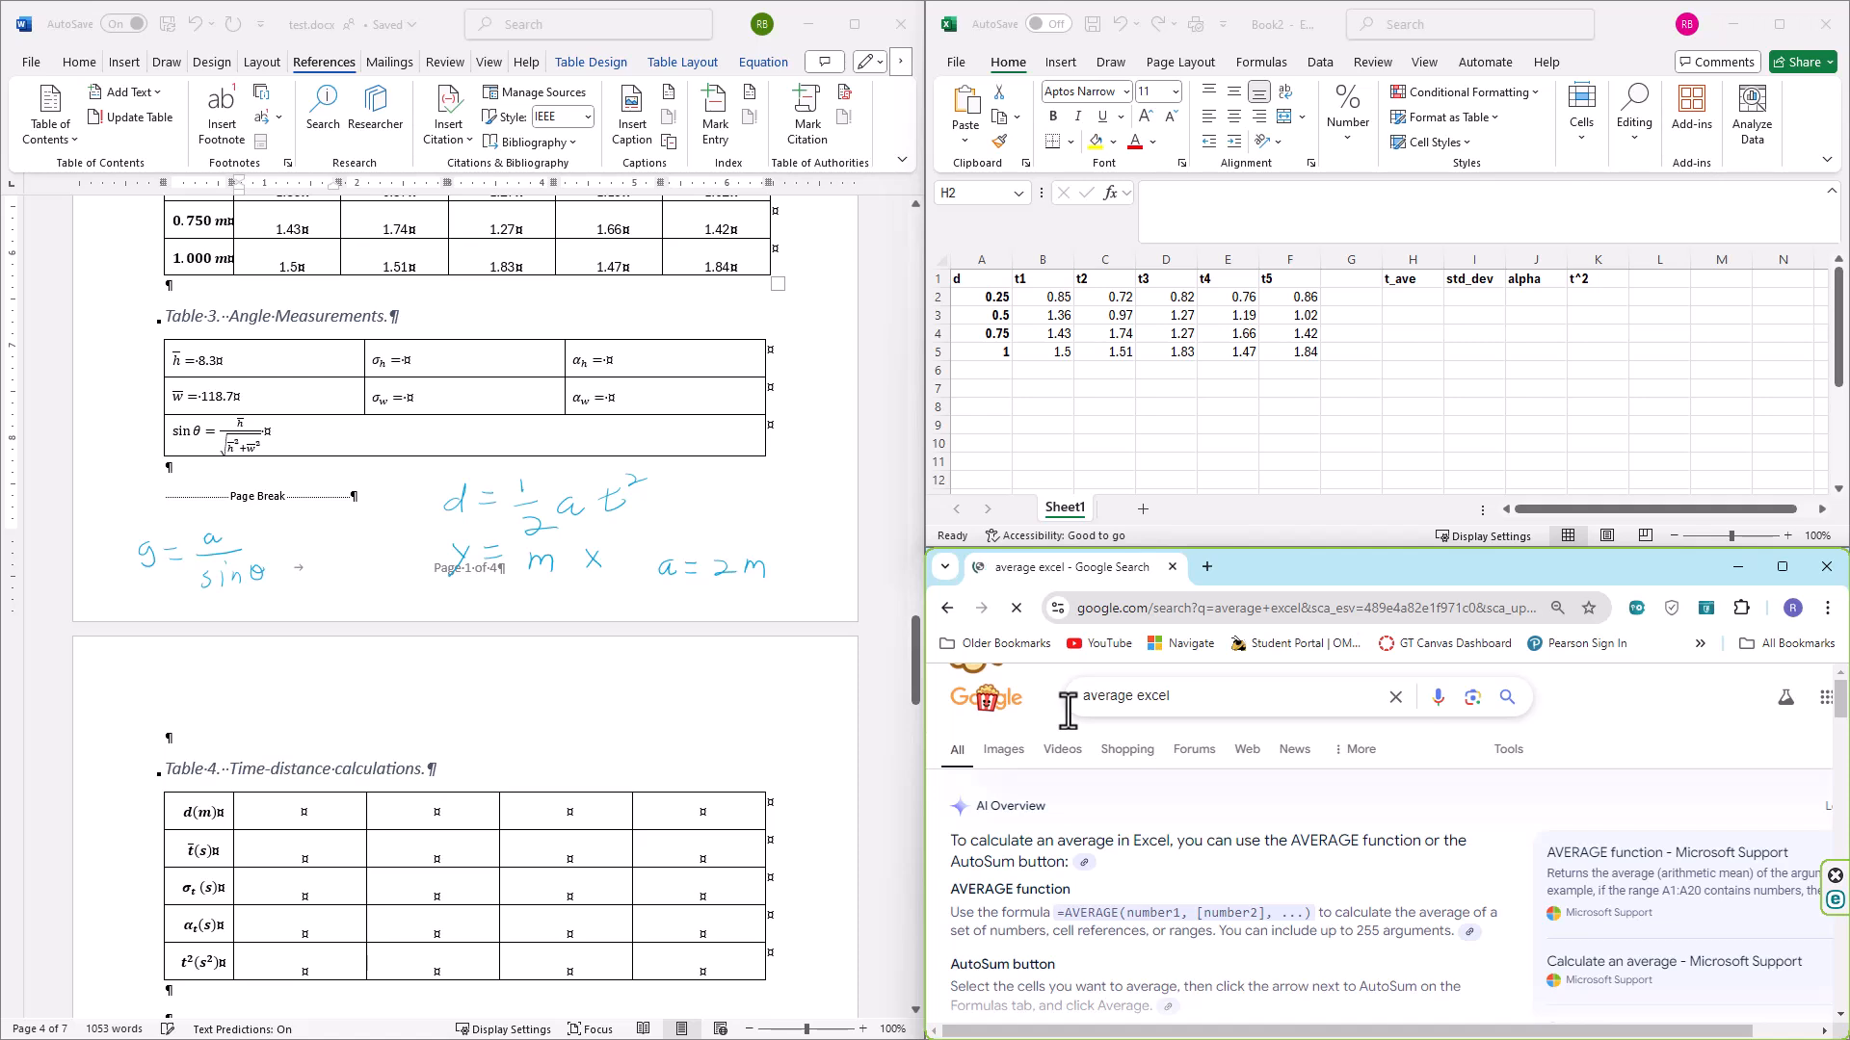
{"action": "scroll", "coordinate": [1197, 865], "scroll_direction": "down", "scroll_amount": 3}
{"action": "scroll", "coordinate": [1196, 865], "scroll_direction": "up", "scroll_amount": 3}
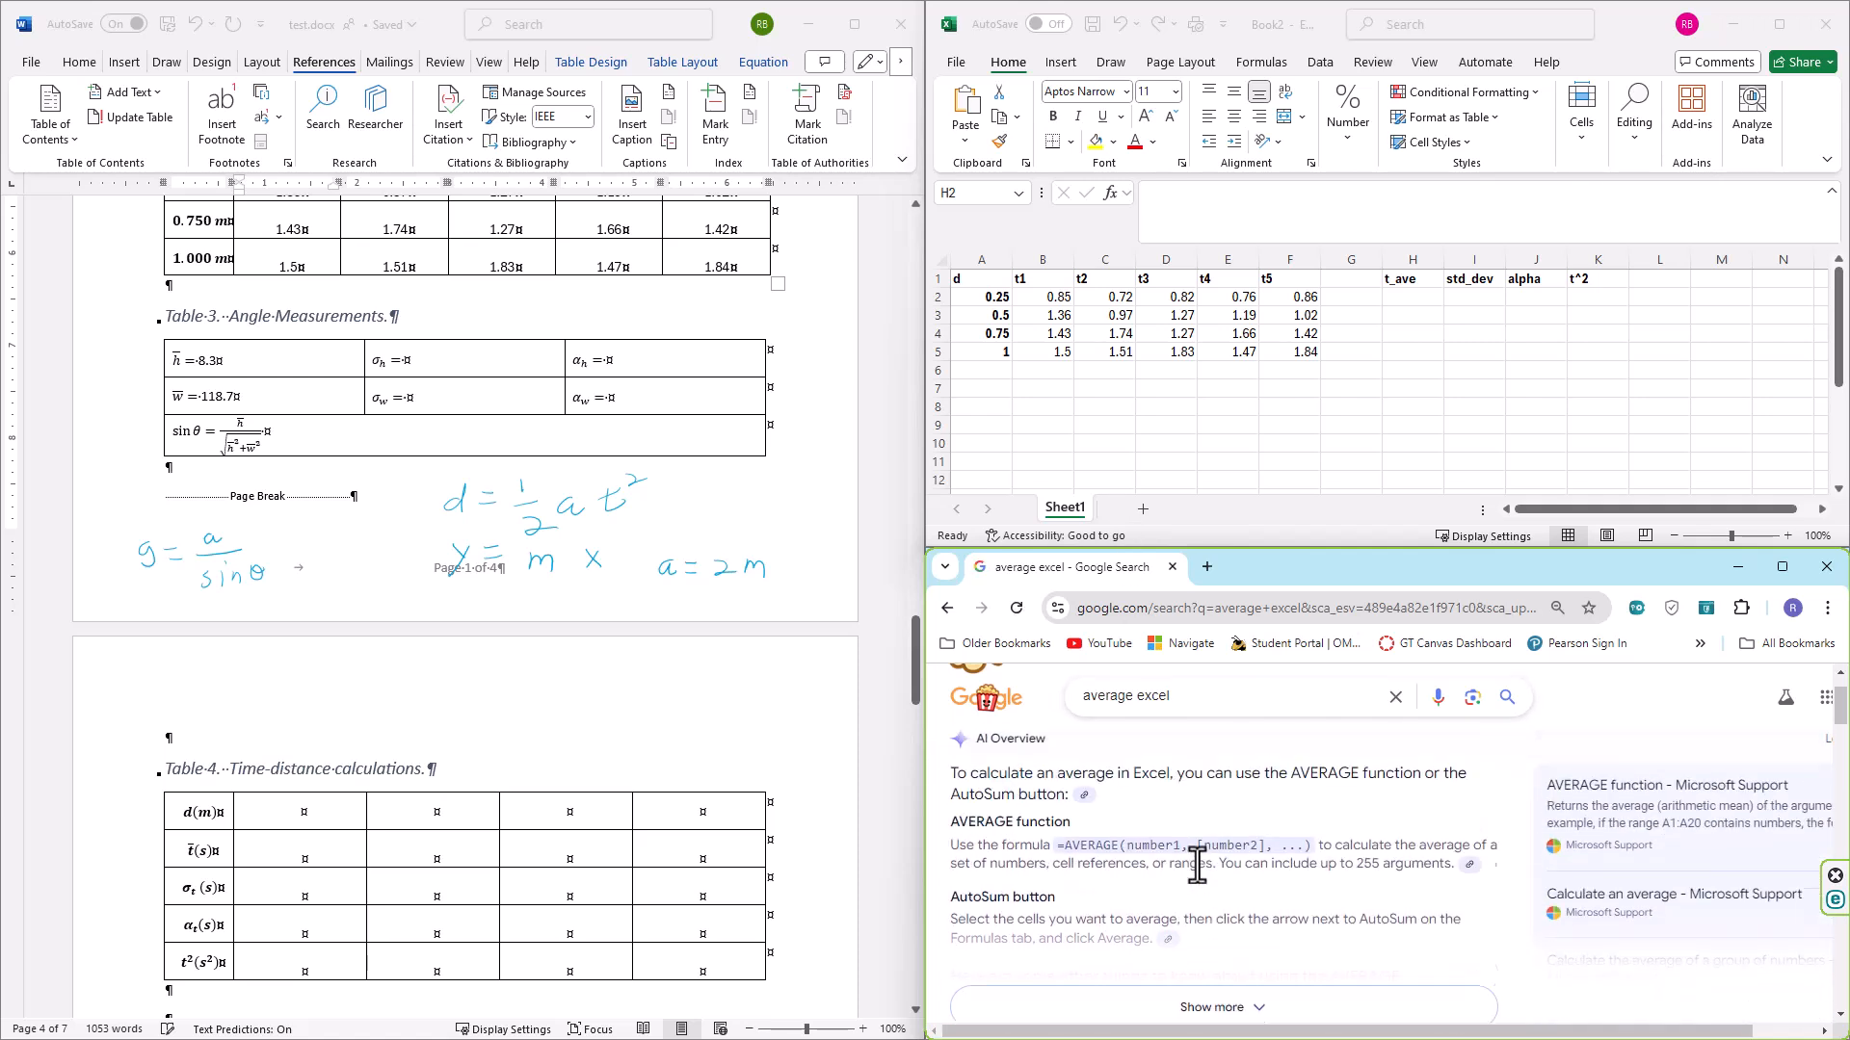
In Excel cell H2, calculate the mean of the 0.25 distance's five times with =AVERAGE(B2:F2)
{"action": "left_click", "coordinate": [1410, 298]}
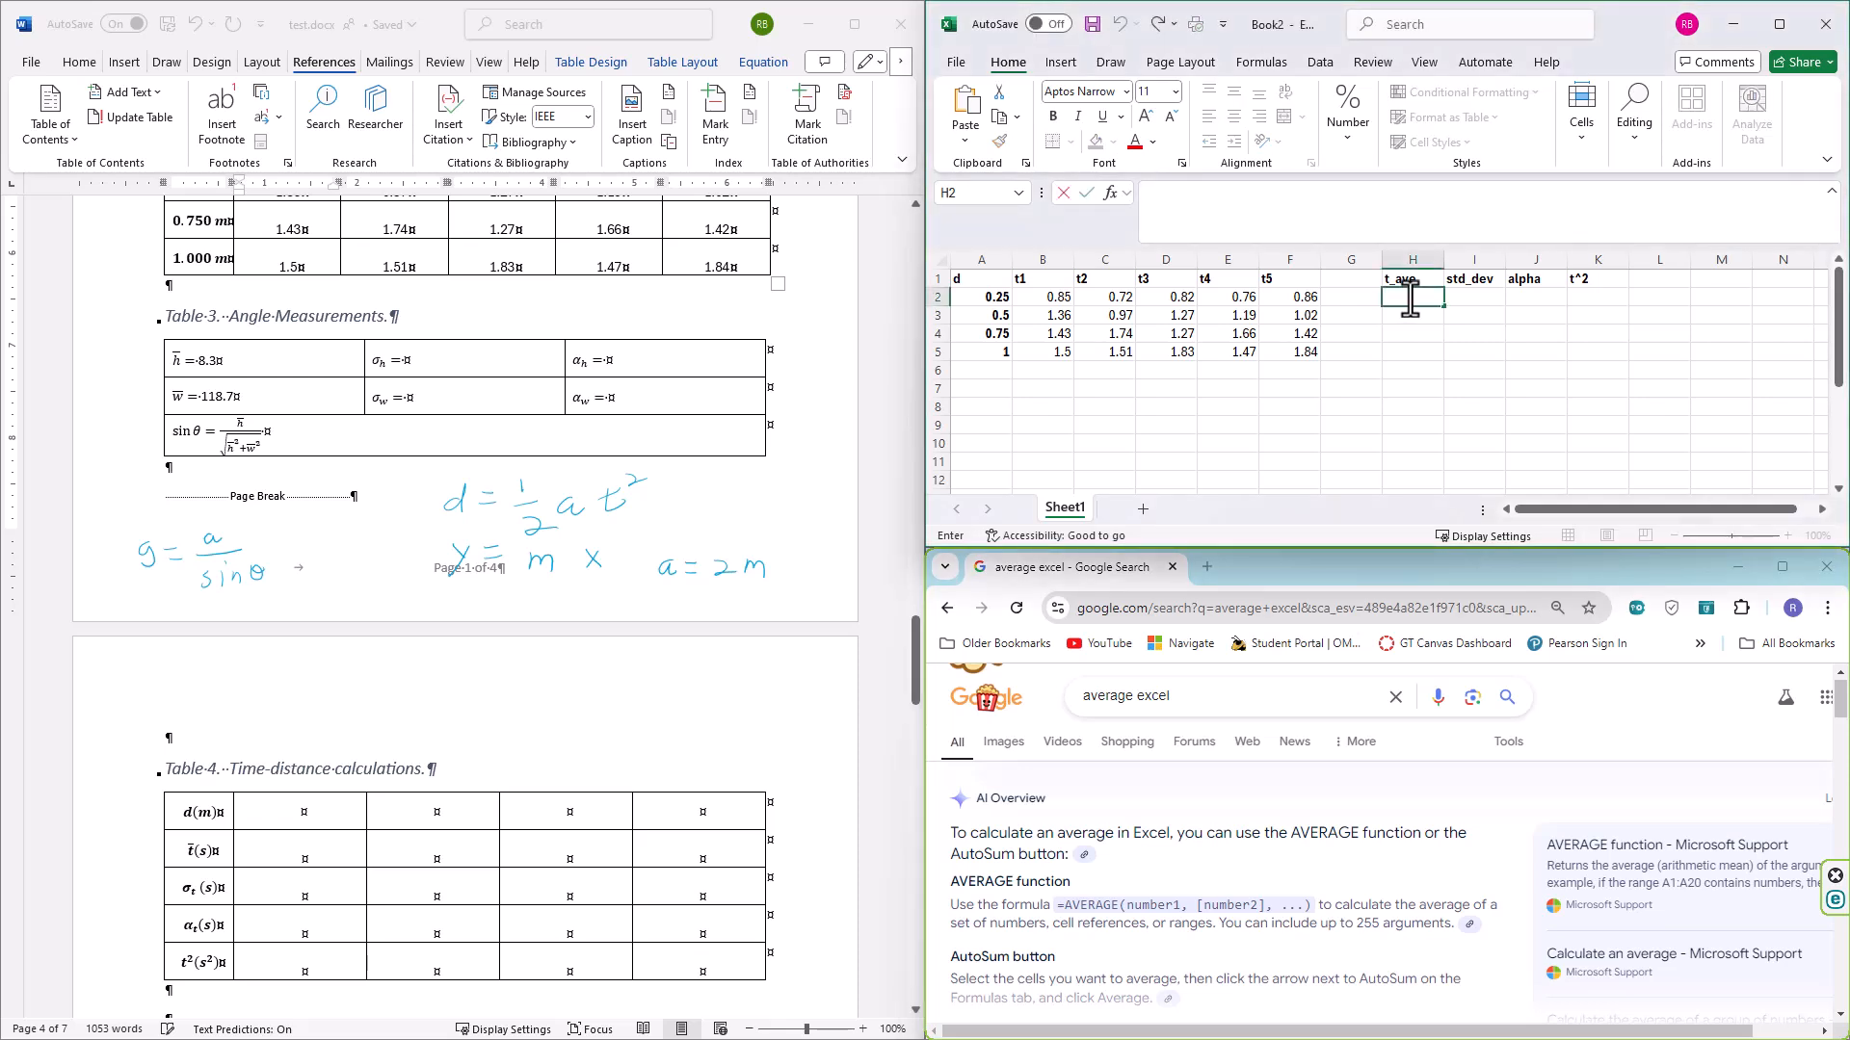
{"action": "type", "text": "="}
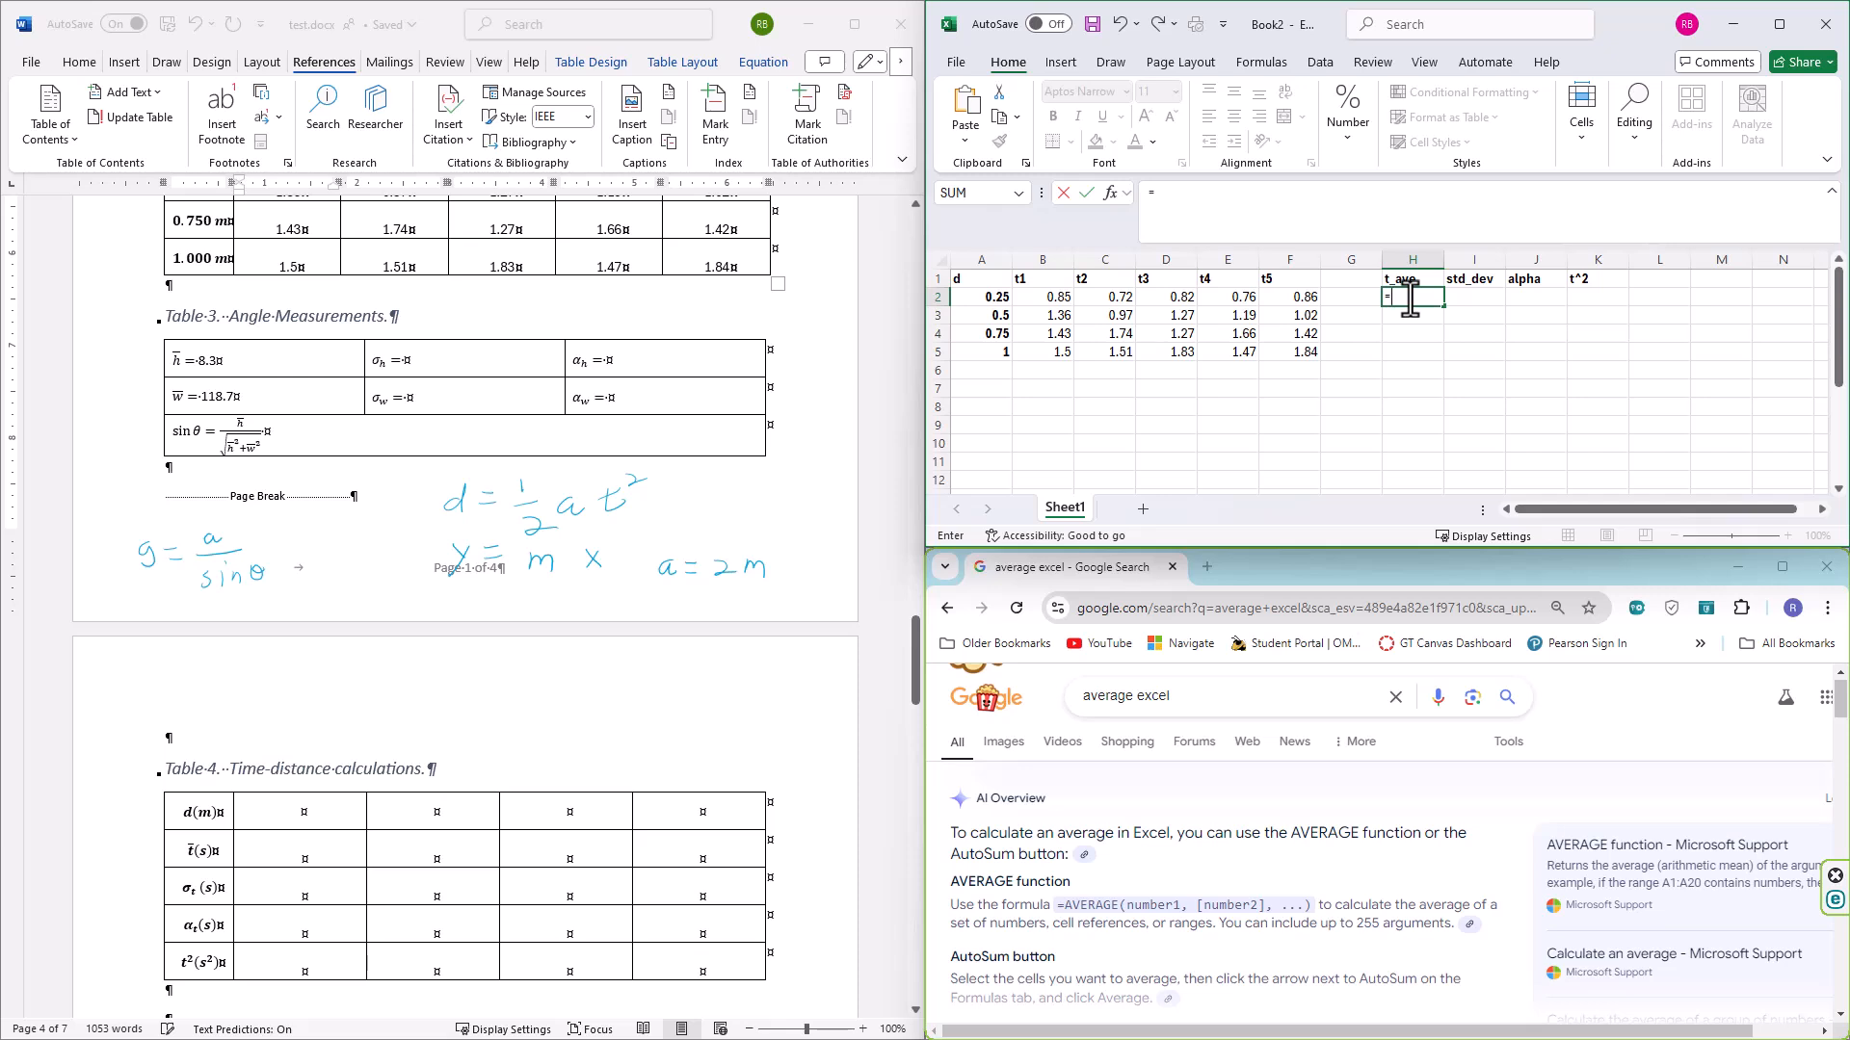
{"action": "type", "text": "av"}
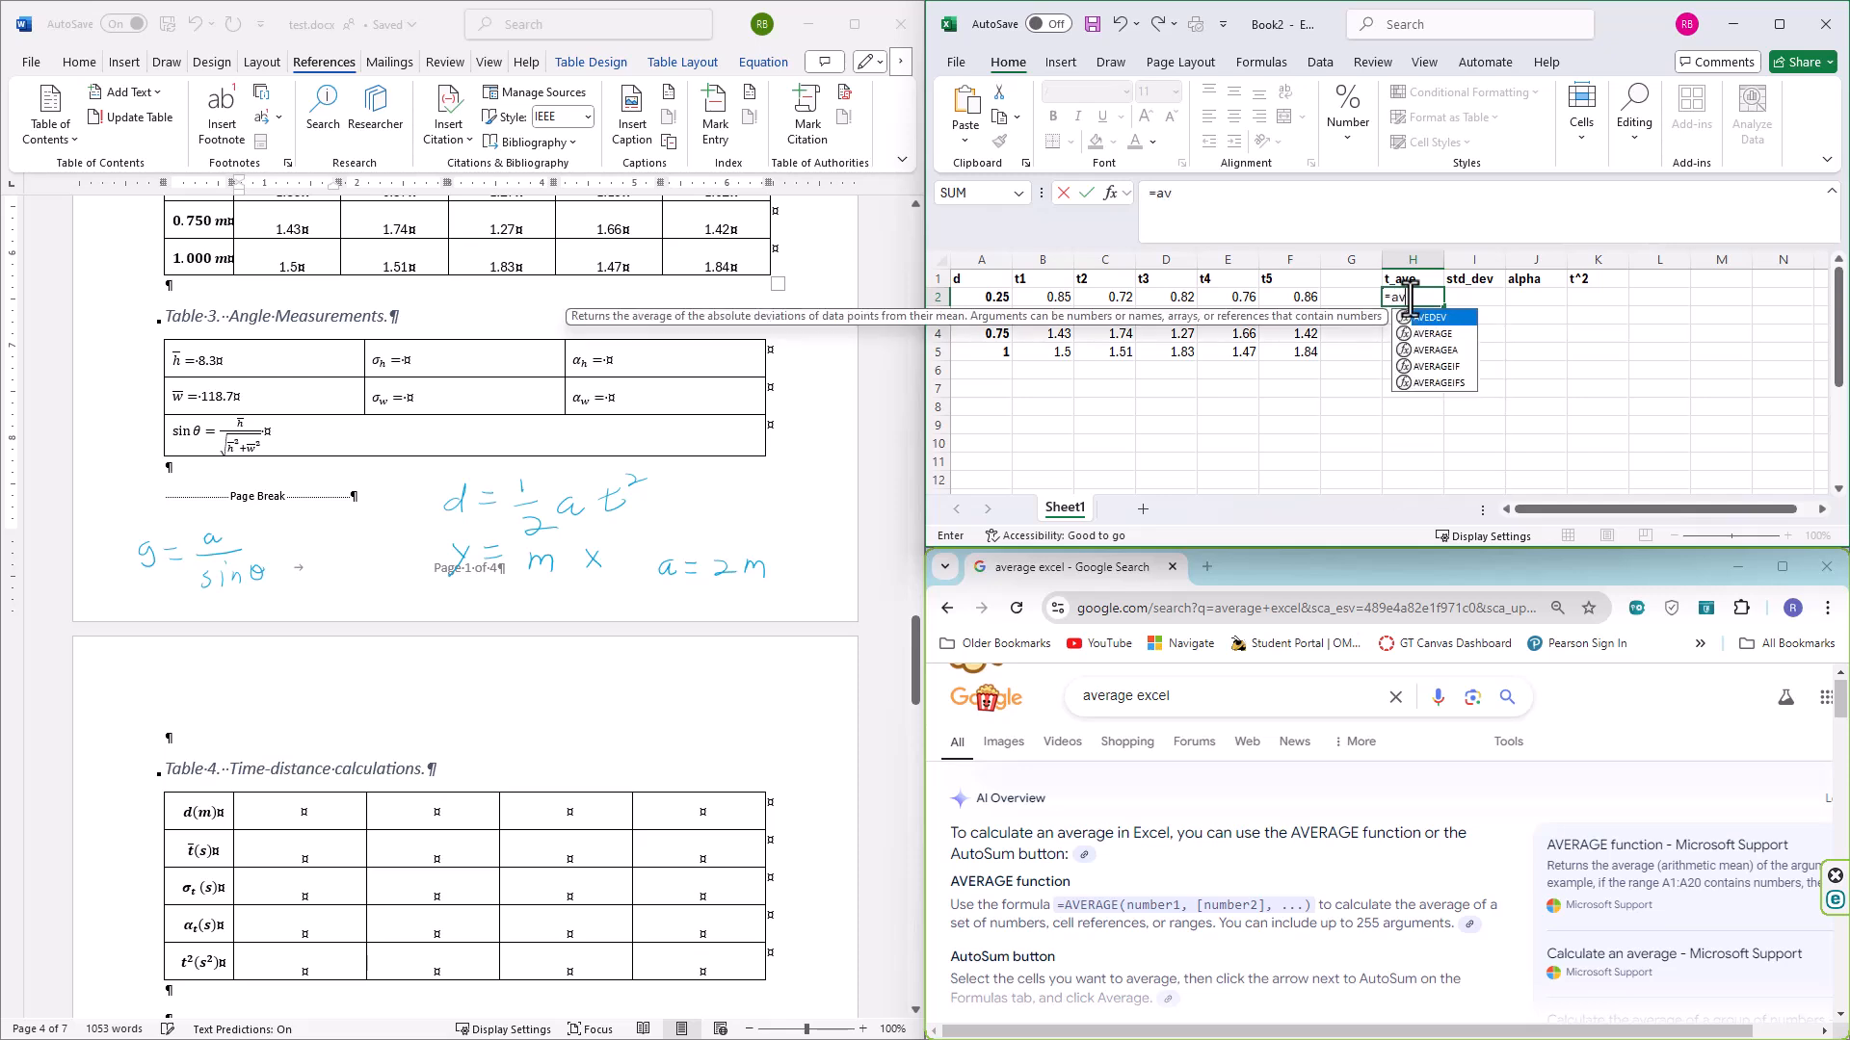
{"action": "type", "text": "er"}
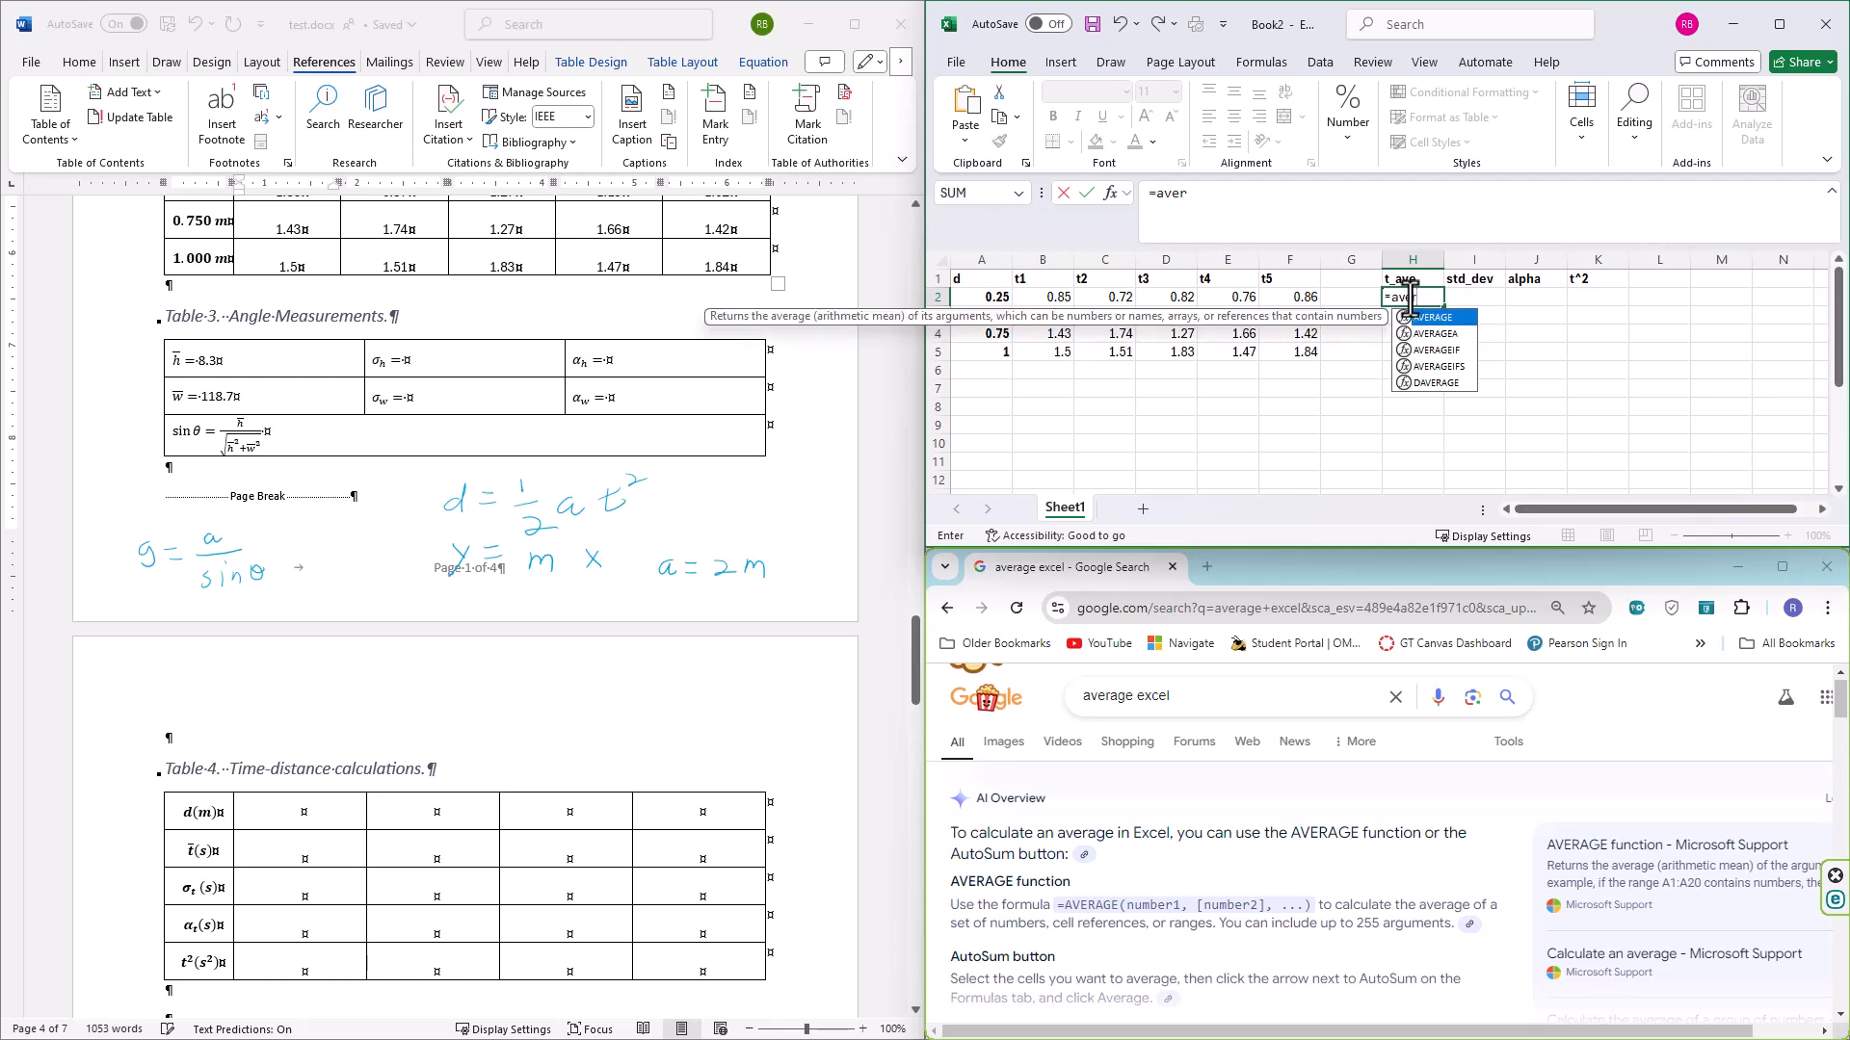
{"action": "key", "text": "Tab"}
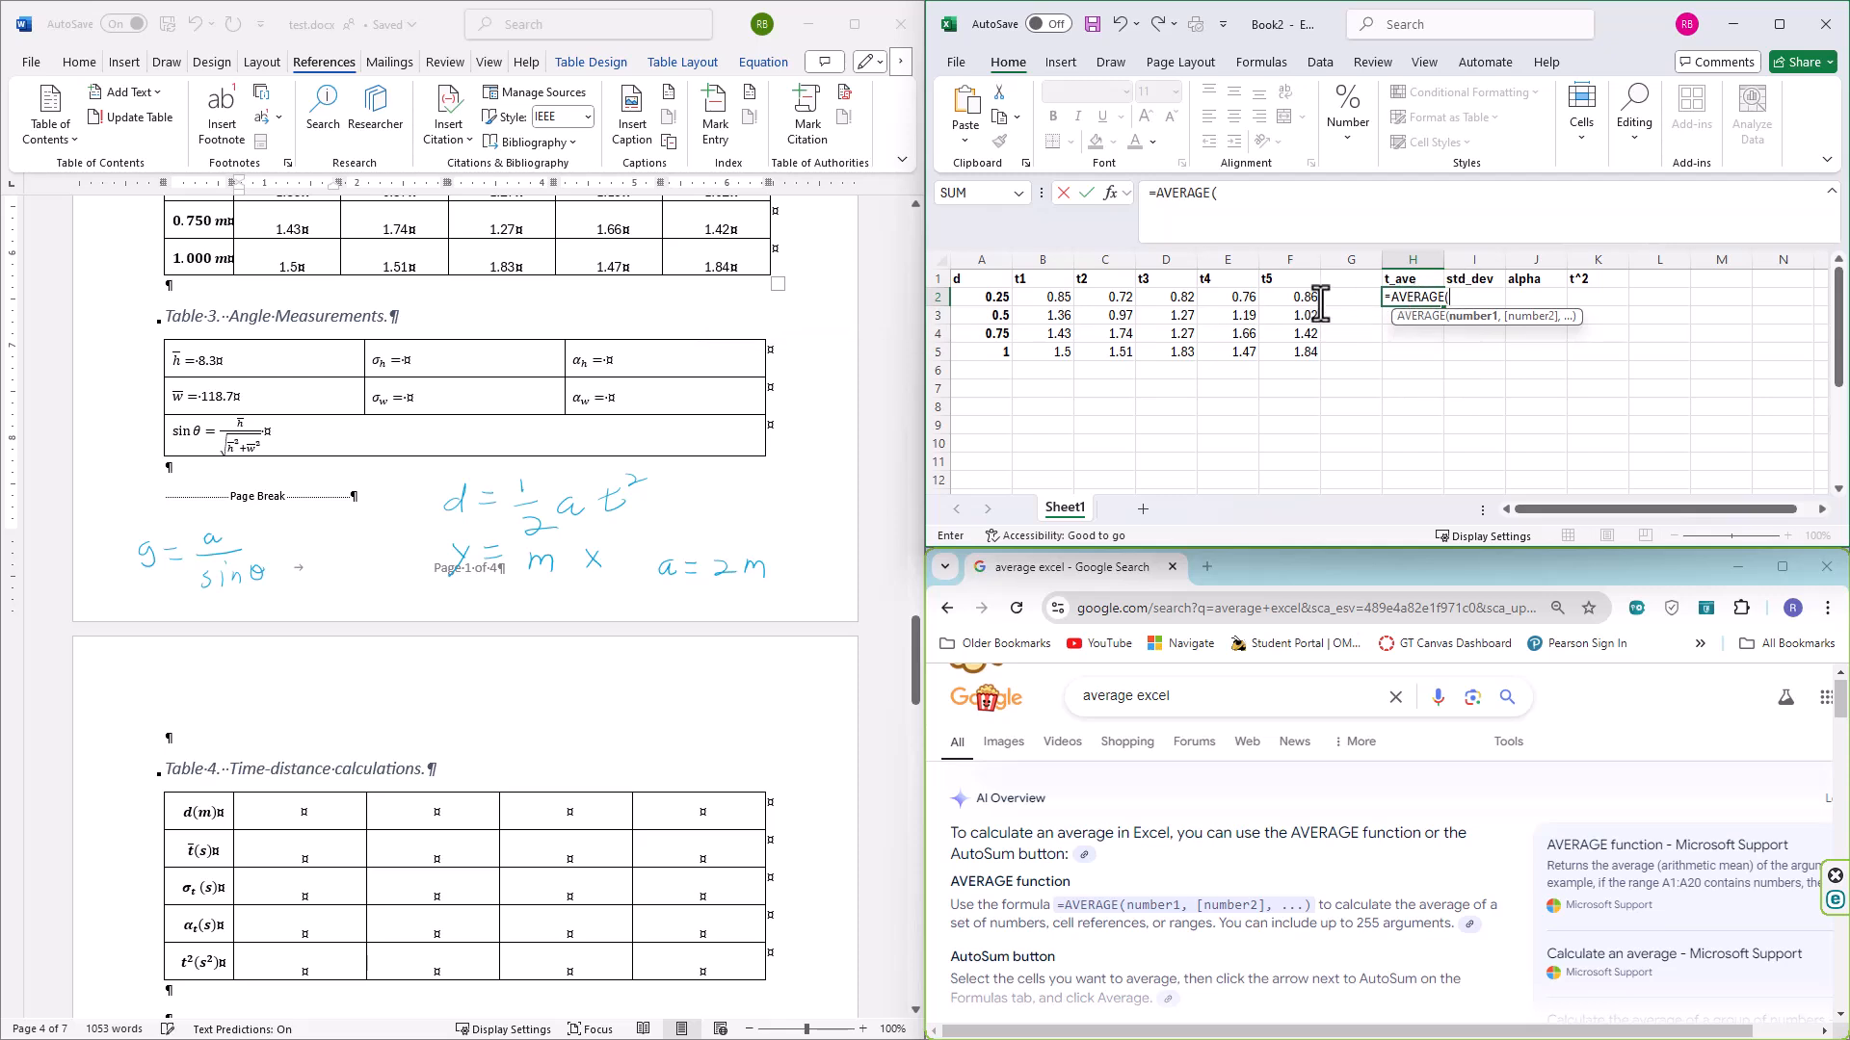
{"action": "left_click", "coordinate": [1270, 300]}
{"action": "left_click_drag", "start_coordinate": [1270, 300], "coordinate": [1072, 302]}
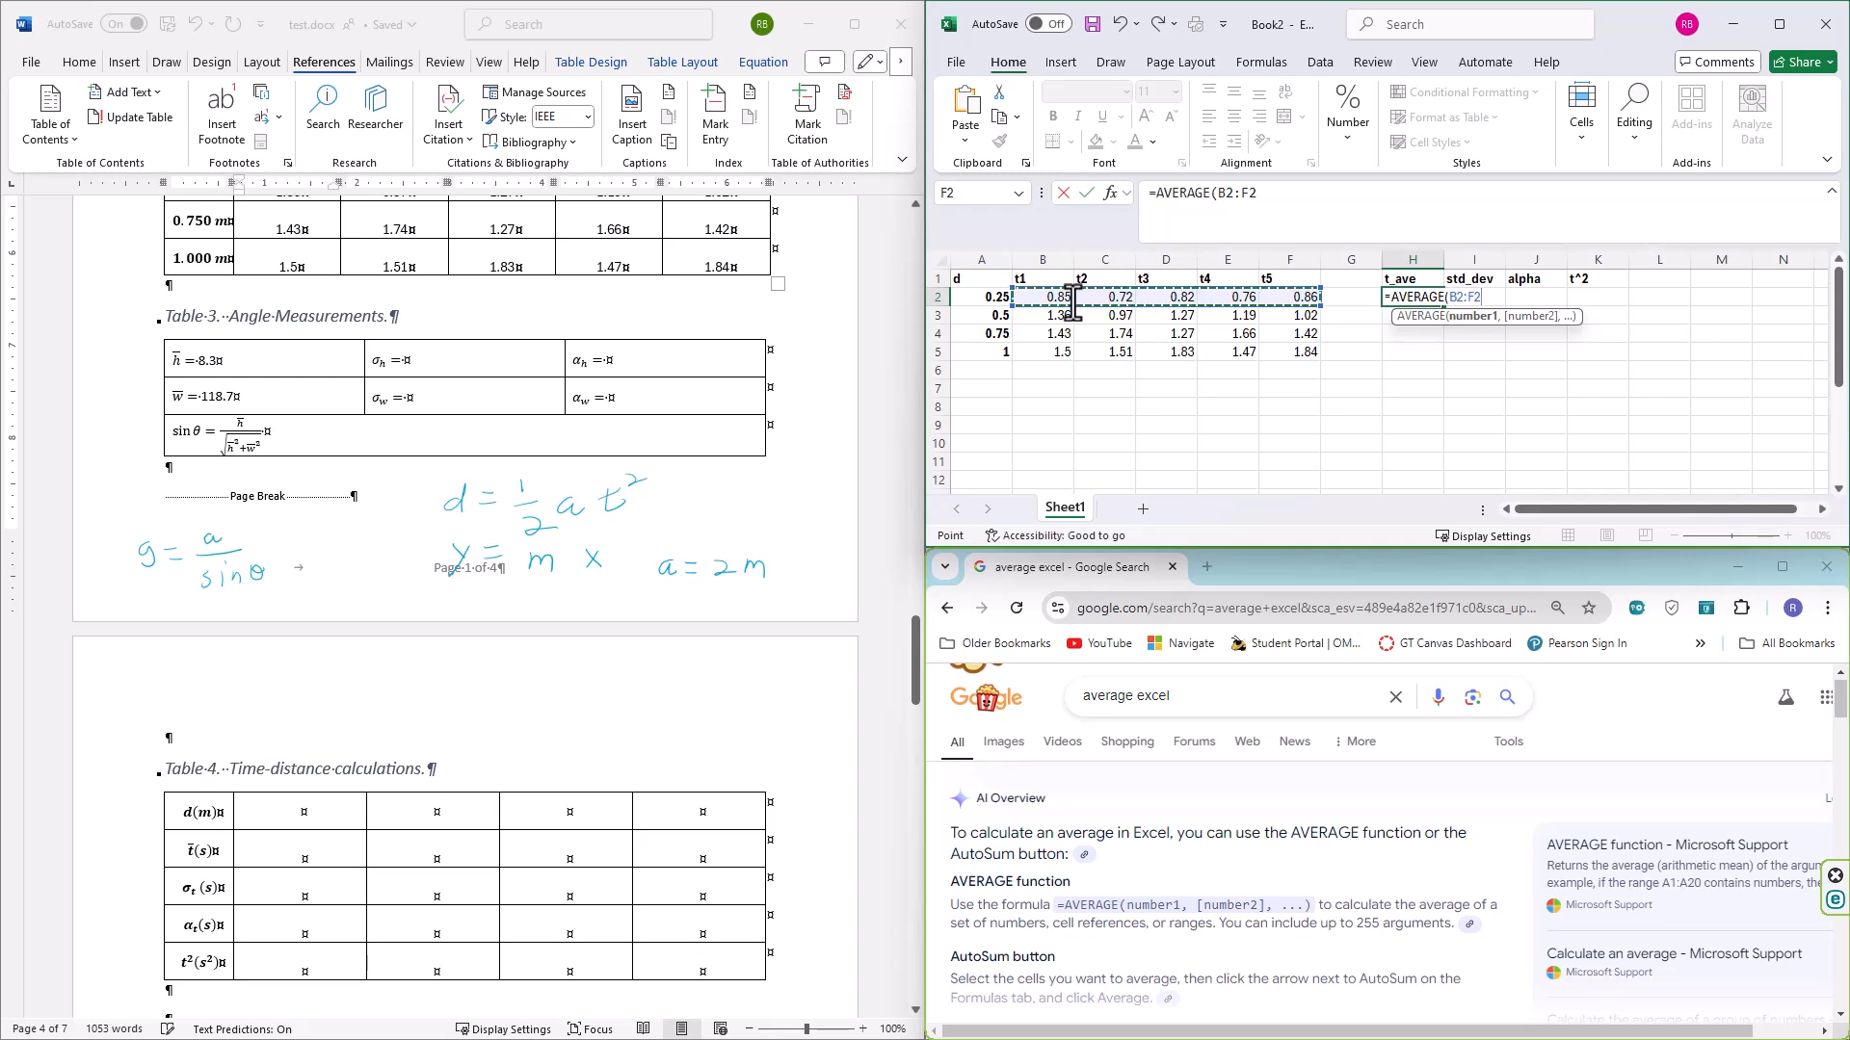
{"action": "key", "text": "Return"}
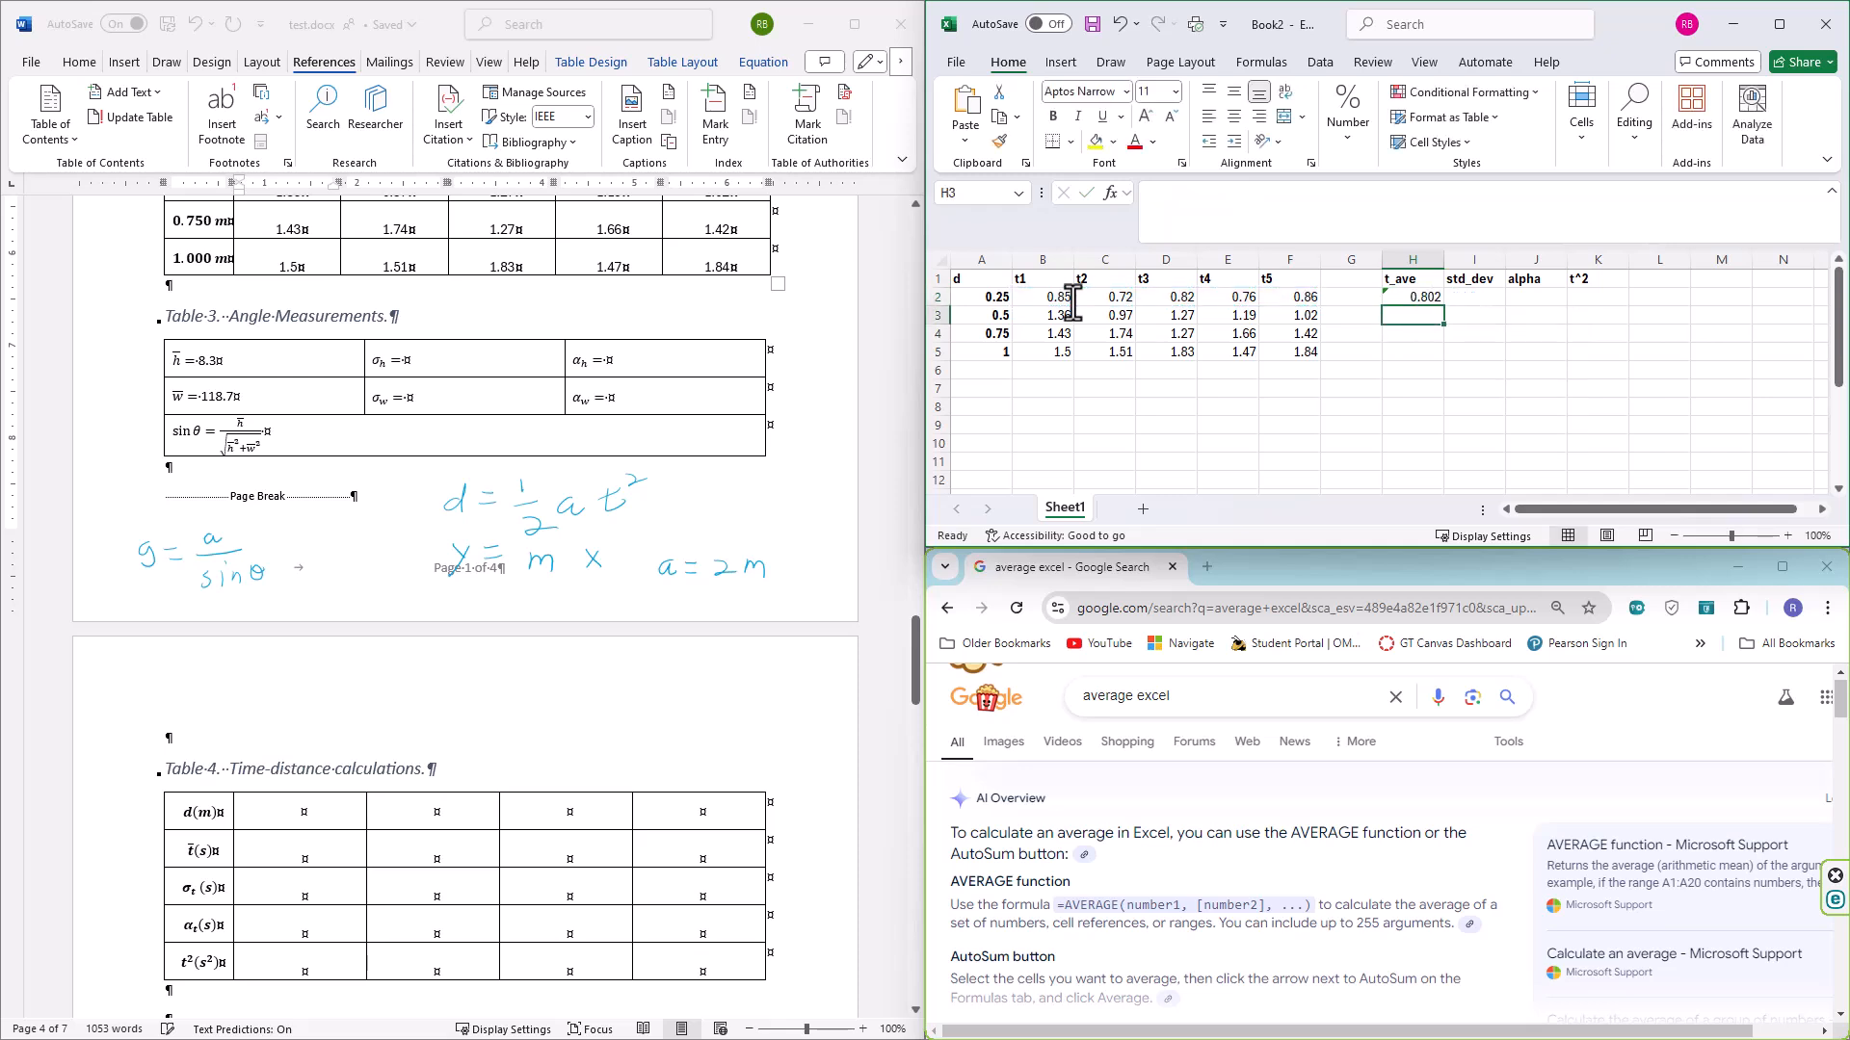
In cell I2, calculate the population standard deviation of the same five times with =STDEV.P(B2:F2)
{"action": "key", "text": "Up"}
{"action": "key", "text": "Right"}
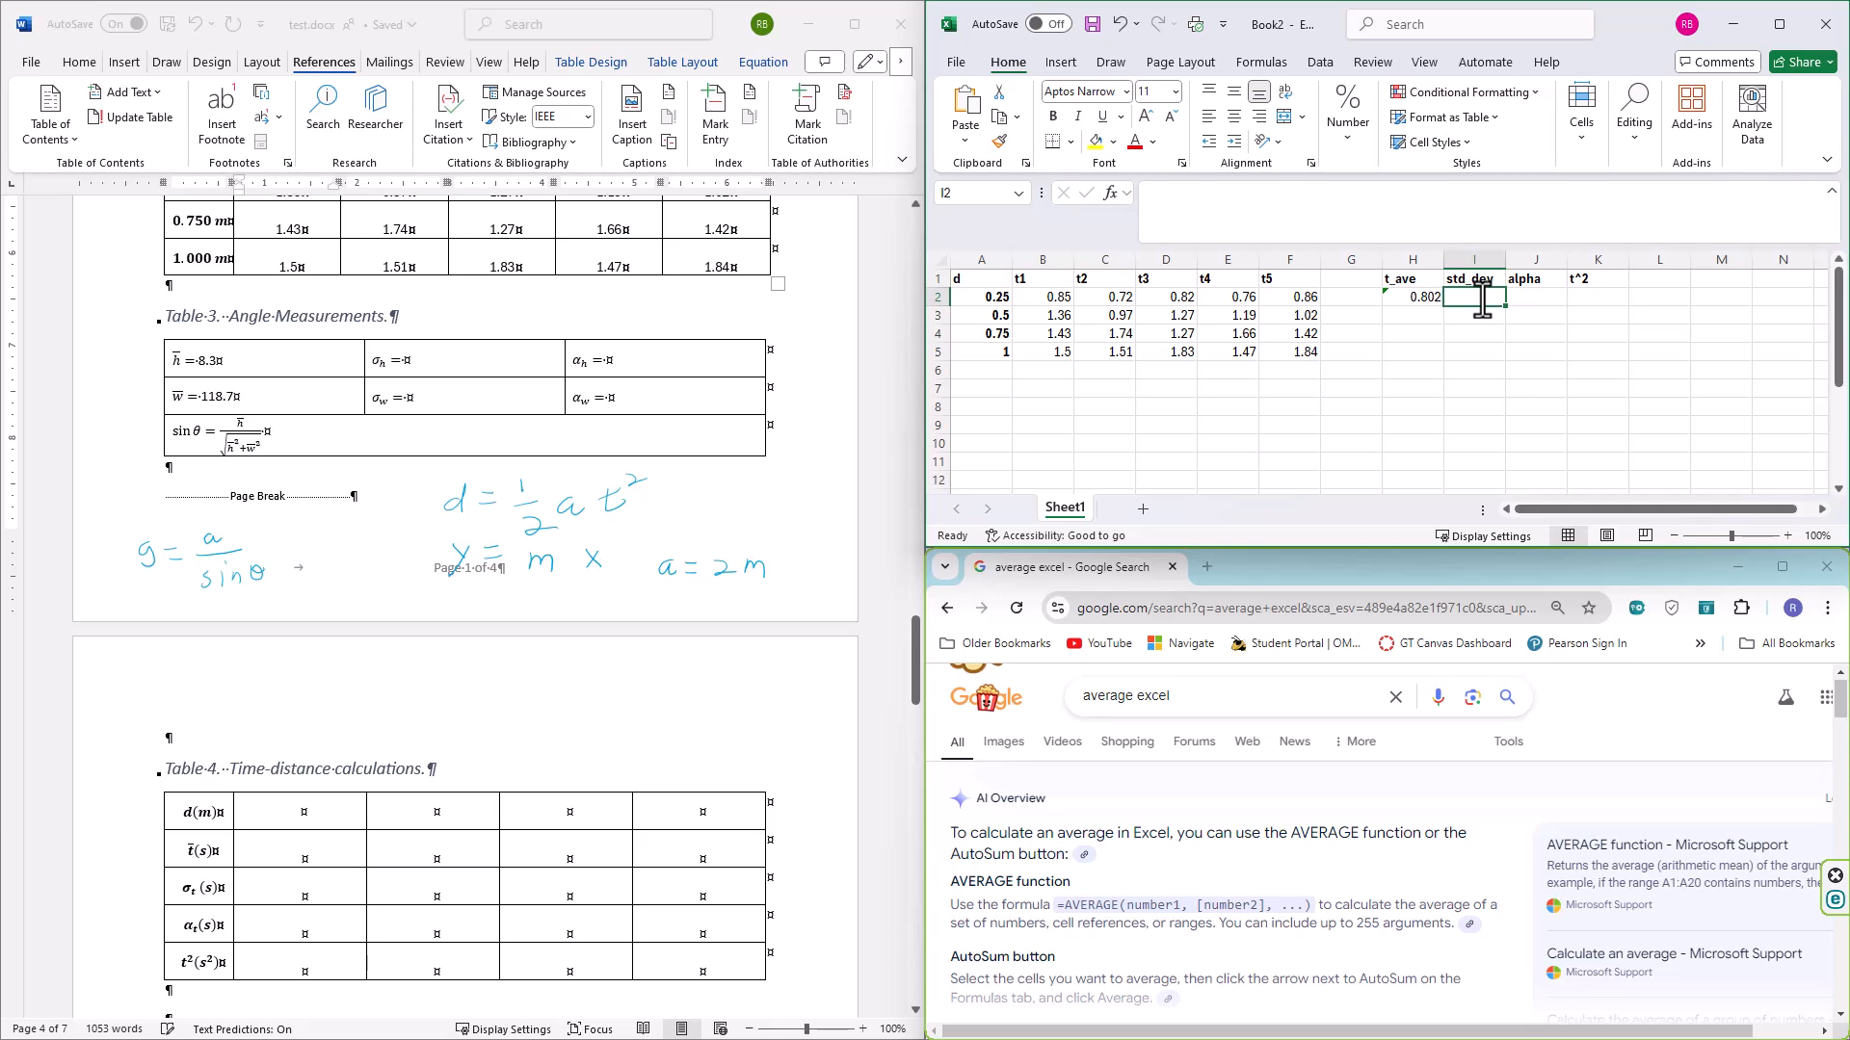
{"action": "type", "text": "=std"}
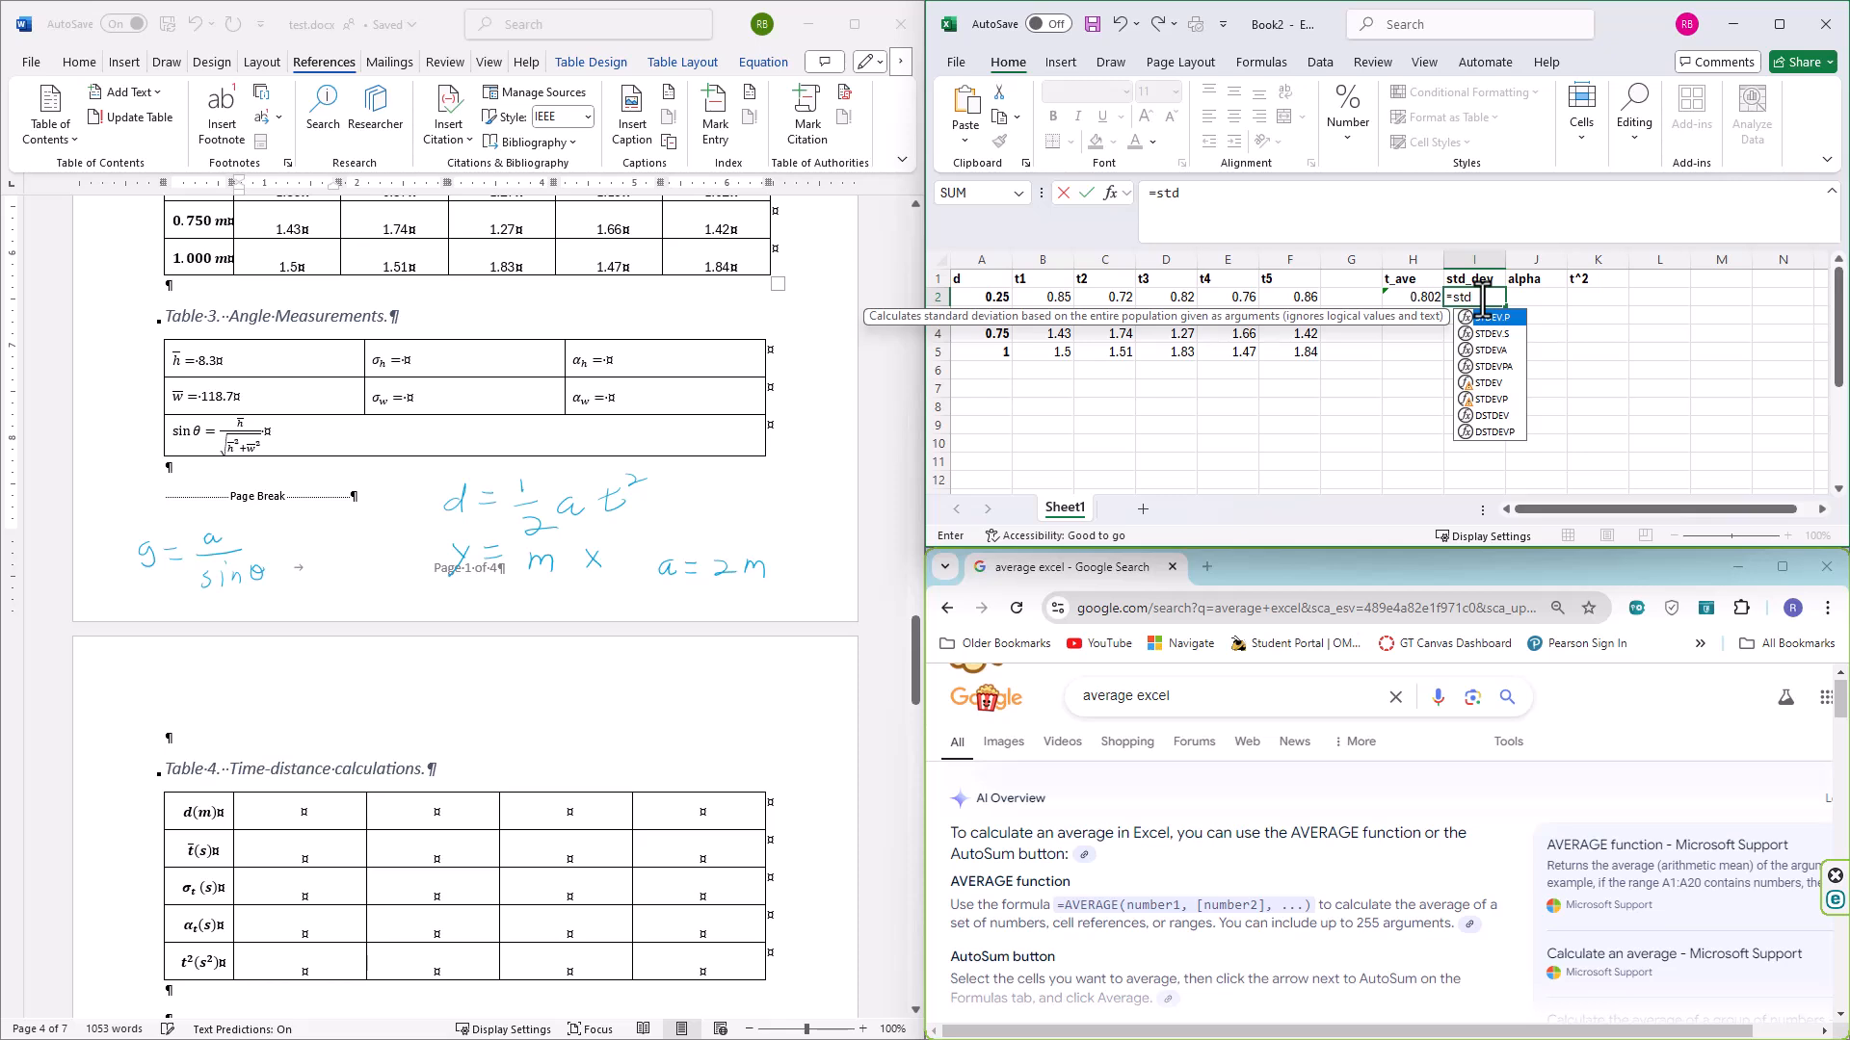
{"action": "key", "text": "Down"}
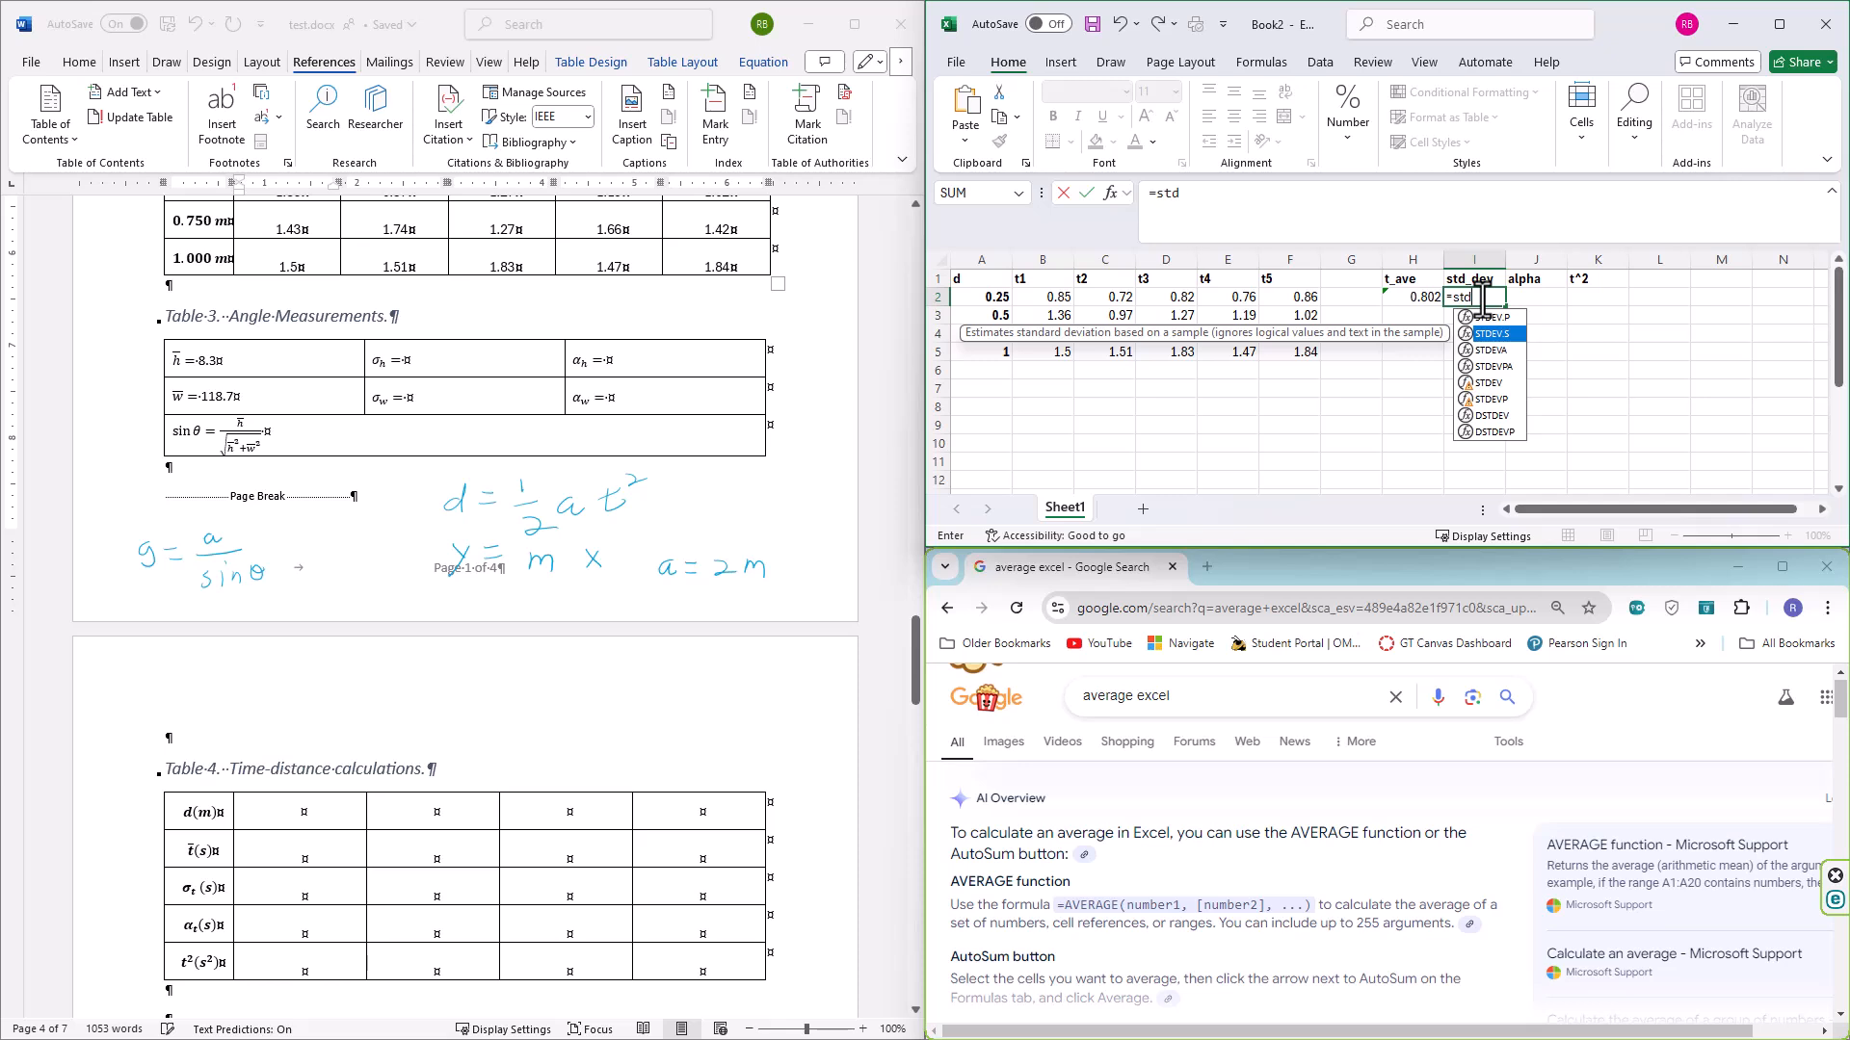
{"action": "key", "text": "Up"}
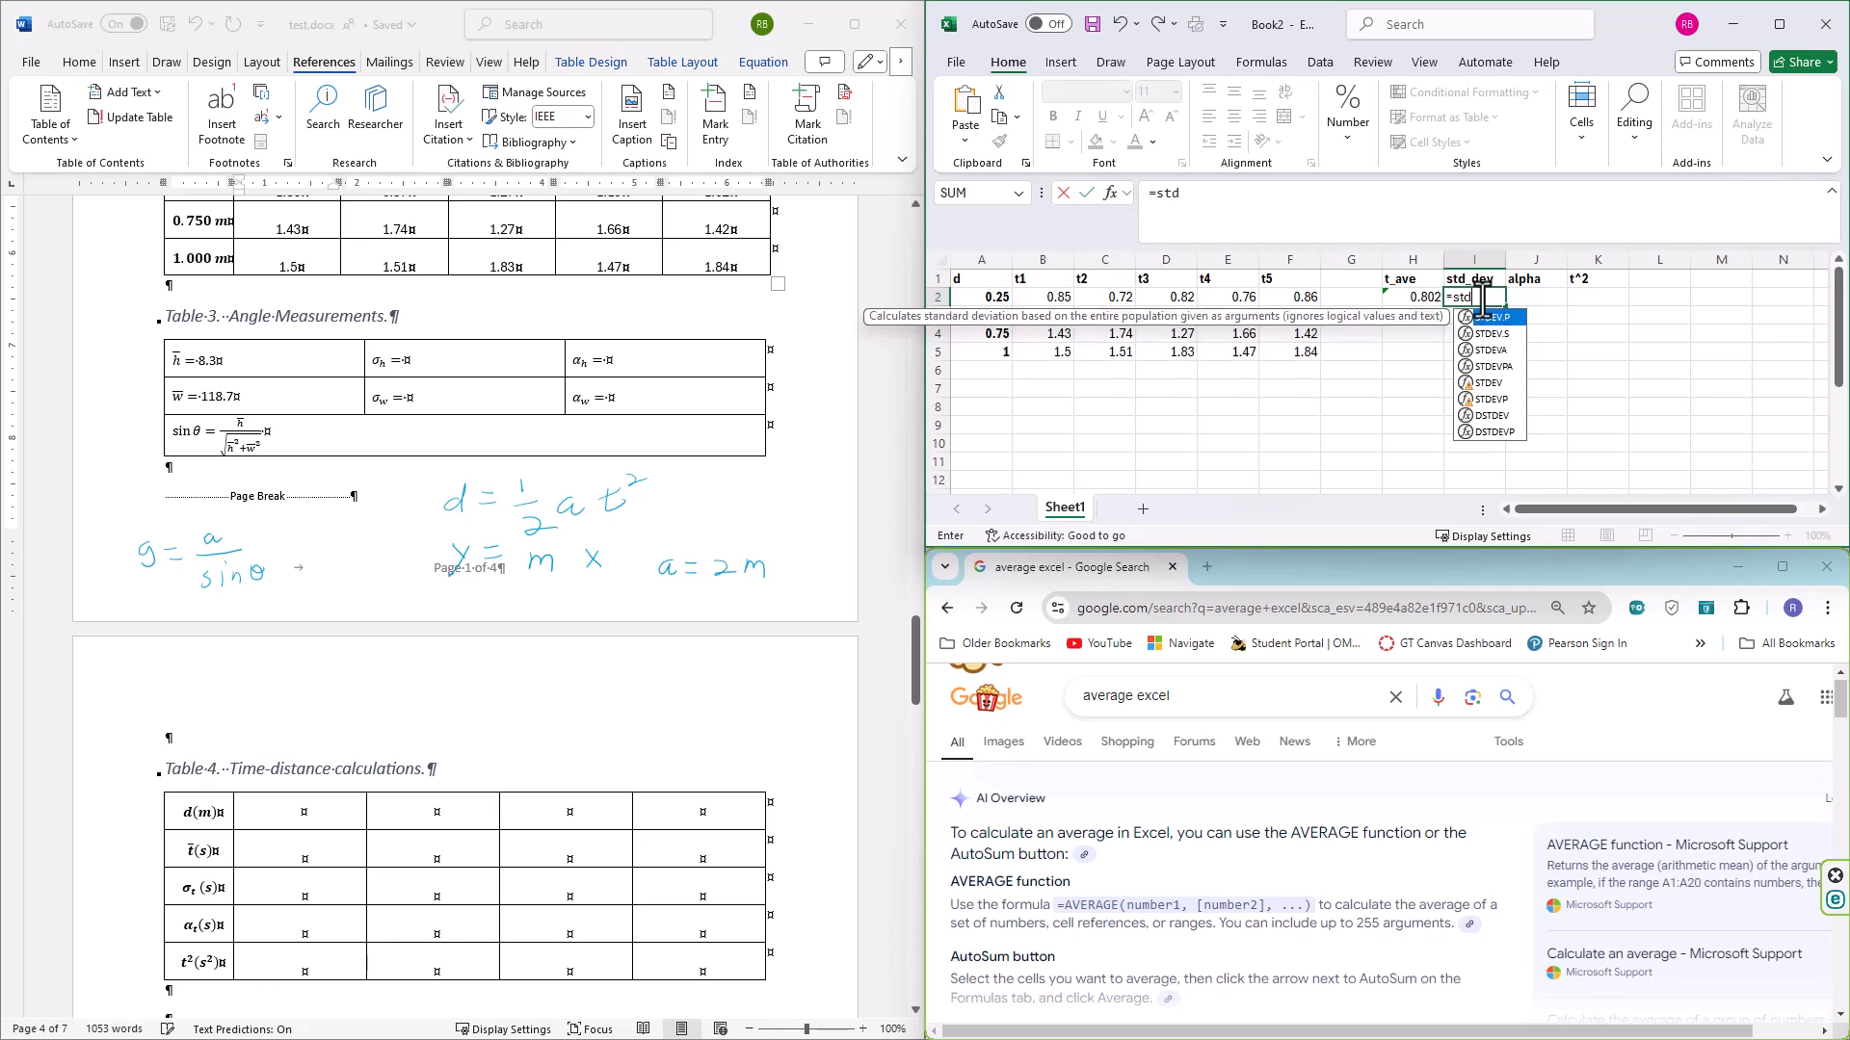
{"action": "key", "text": "Tab"}
{"action": "key", "text": "Left"}
{"action": "key", "text": "Left"}
{"action": "key", "text": "Left"}
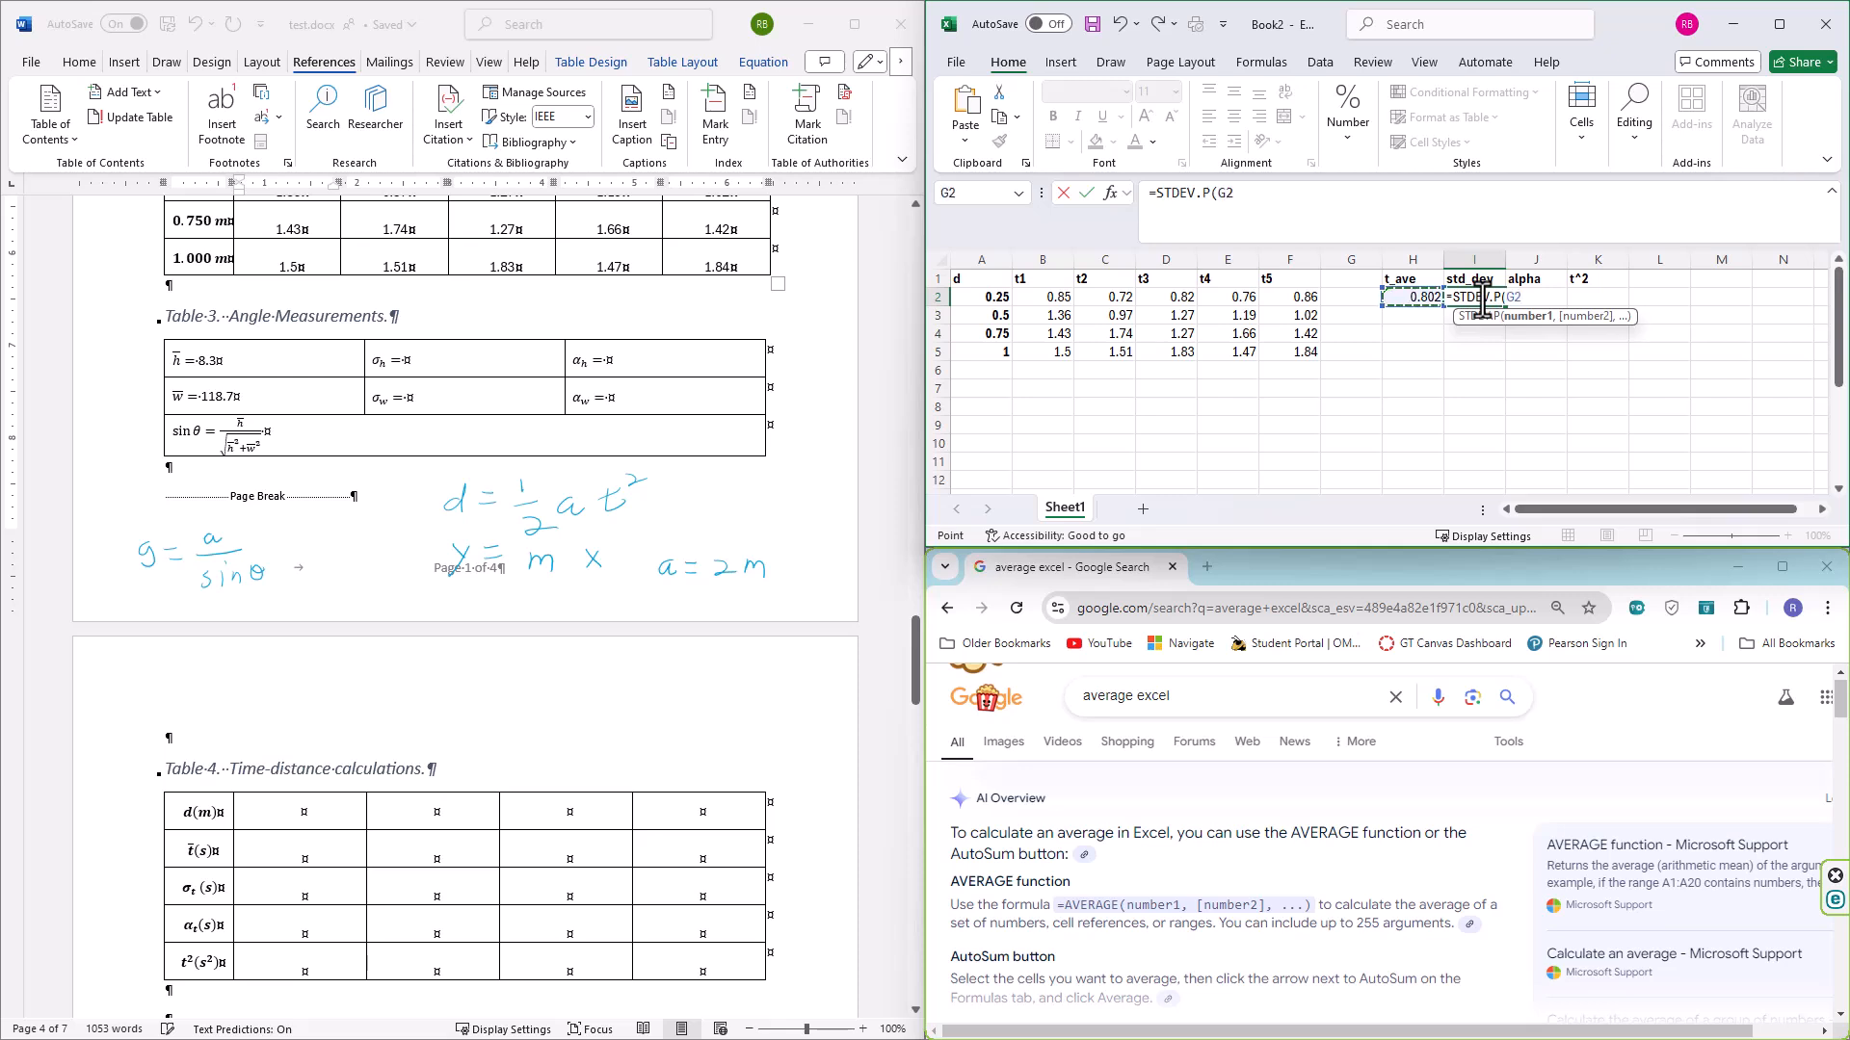
{"action": "key", "text": "shift+Left"}
{"action": "key", "text": "shift+Left"}
{"action": "key", "text": "shift+Left"}
{"action": "key", "text": "shift+Left"}
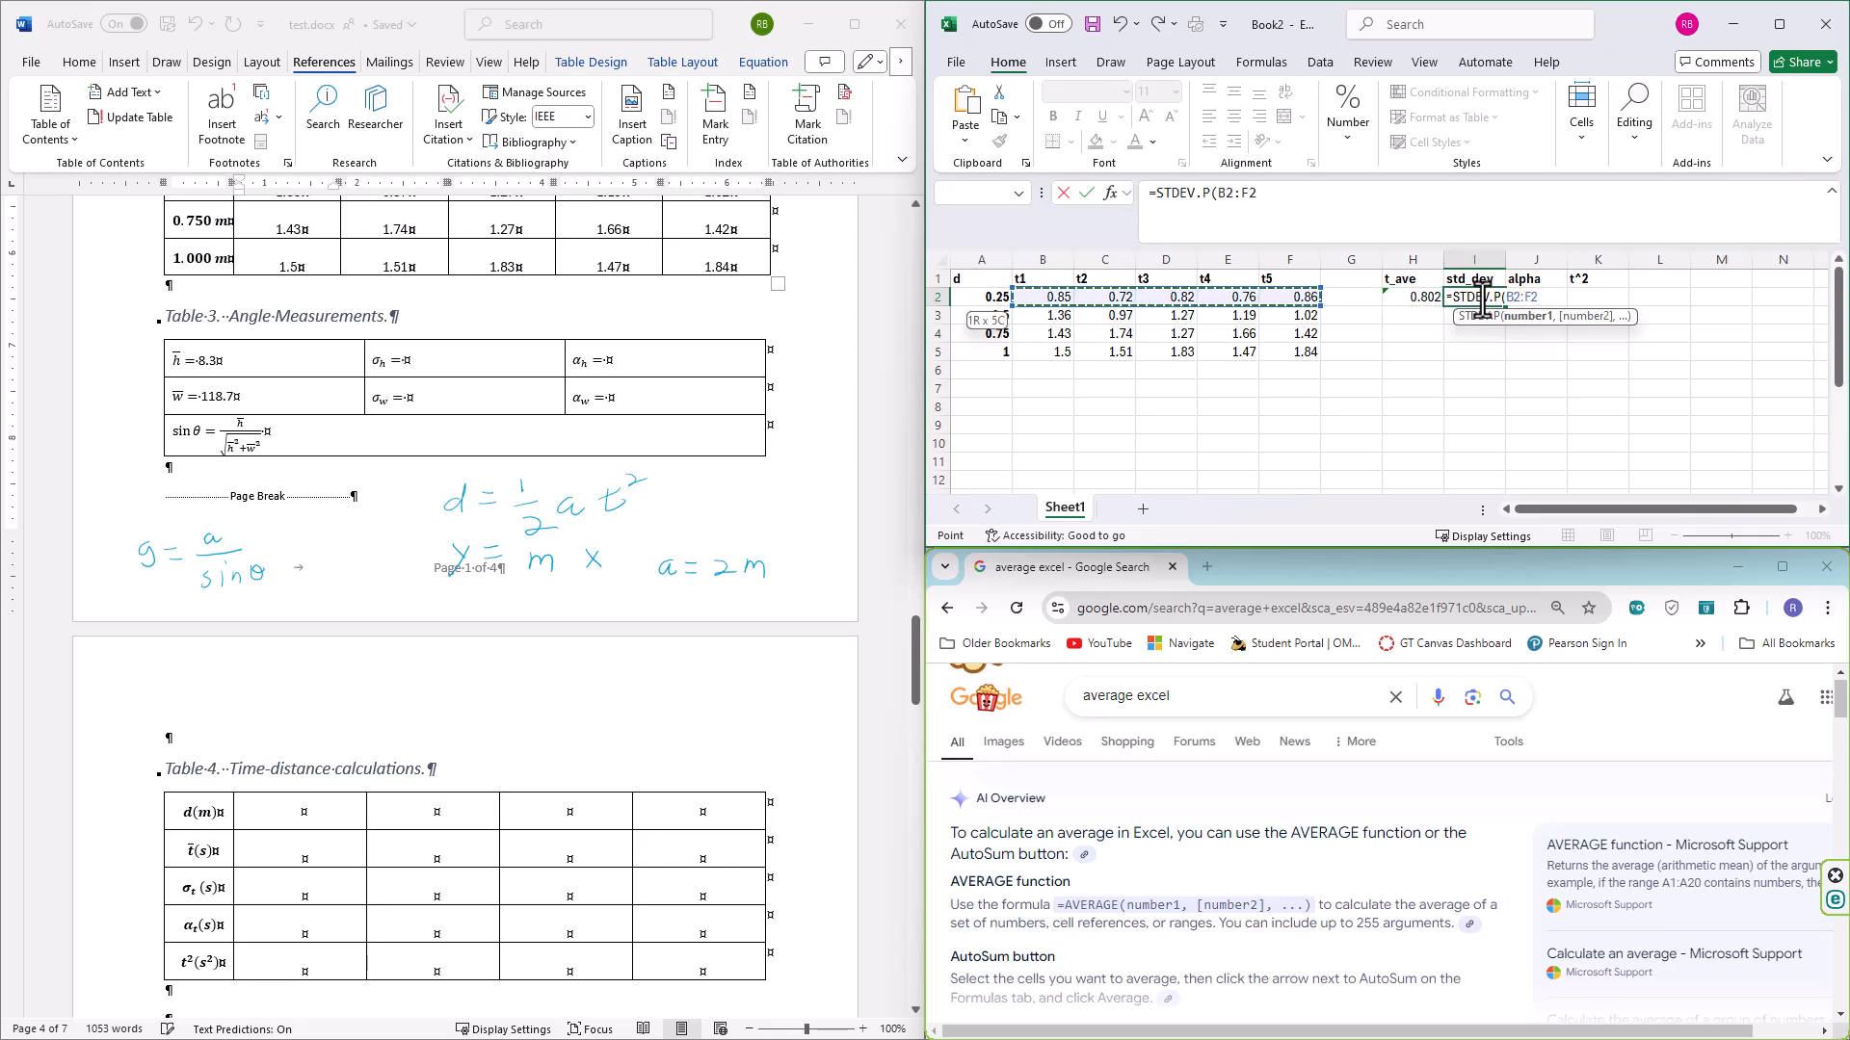
{"action": "key", "text": "Return"}
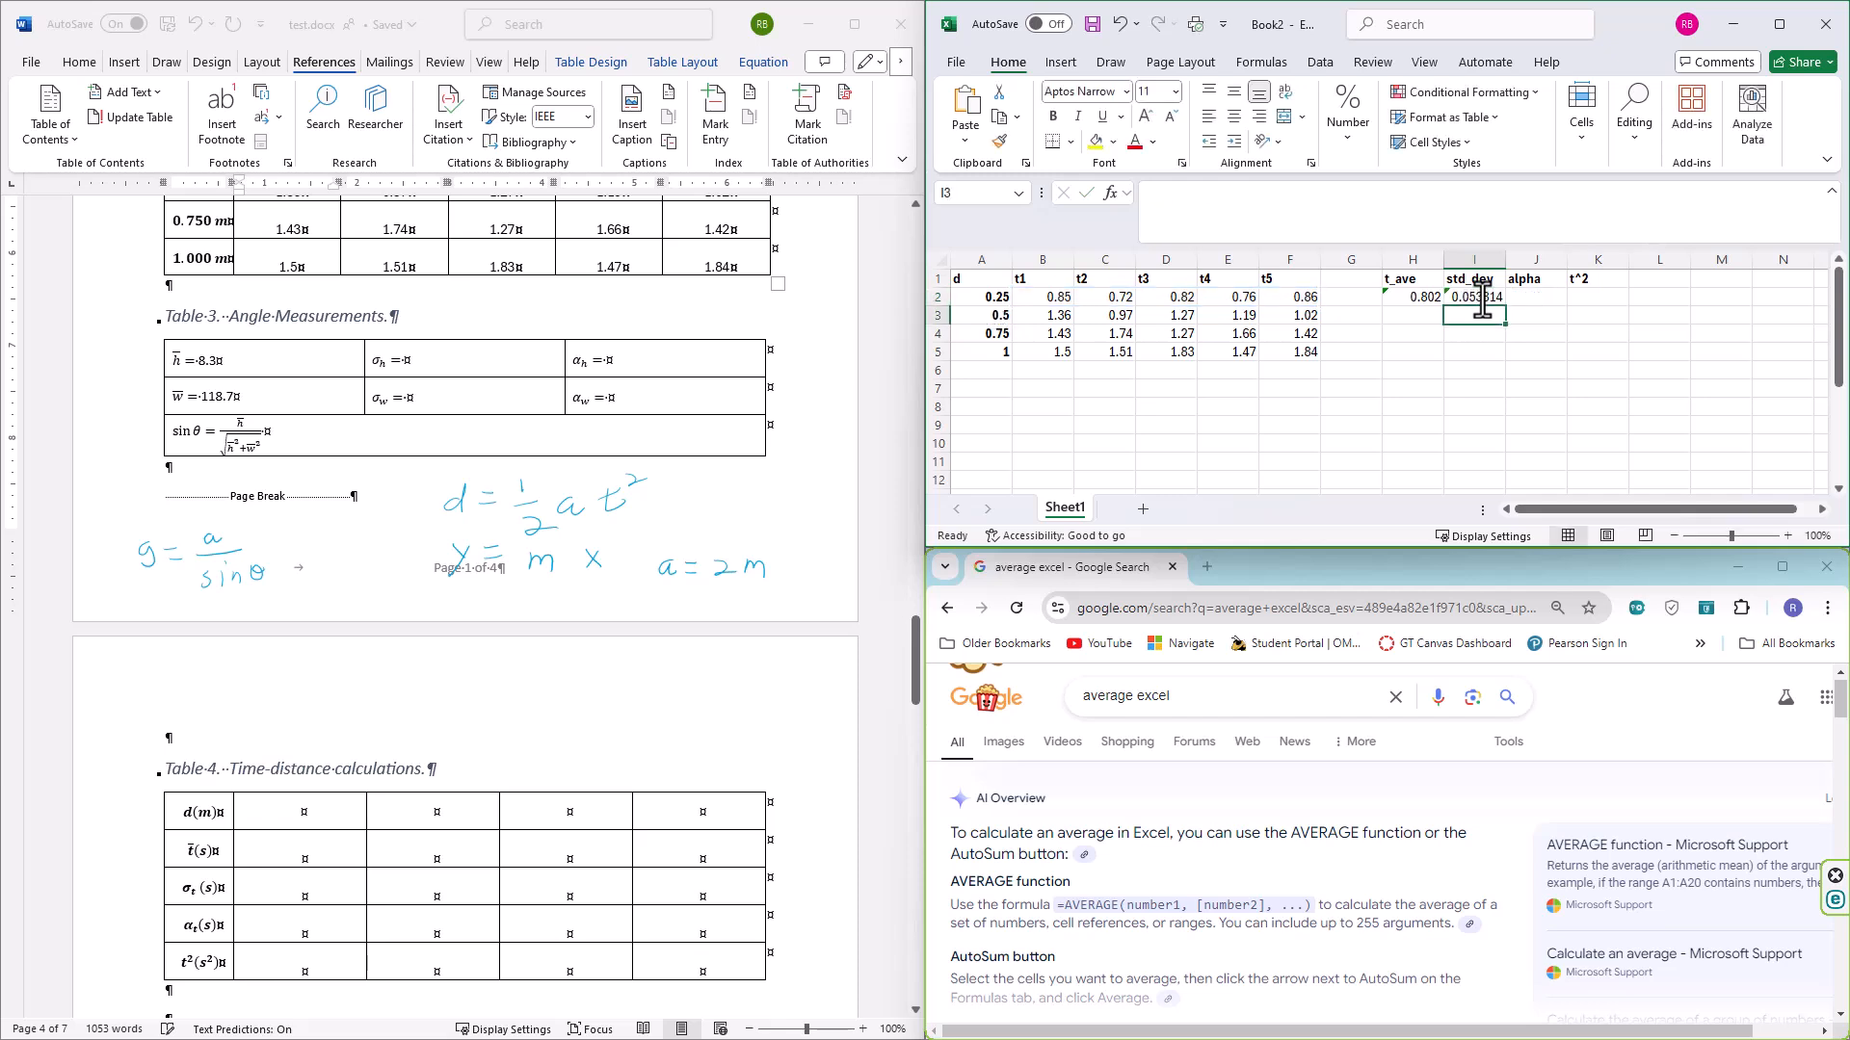
{"action": "left_click", "coordinate": [1483, 302]}
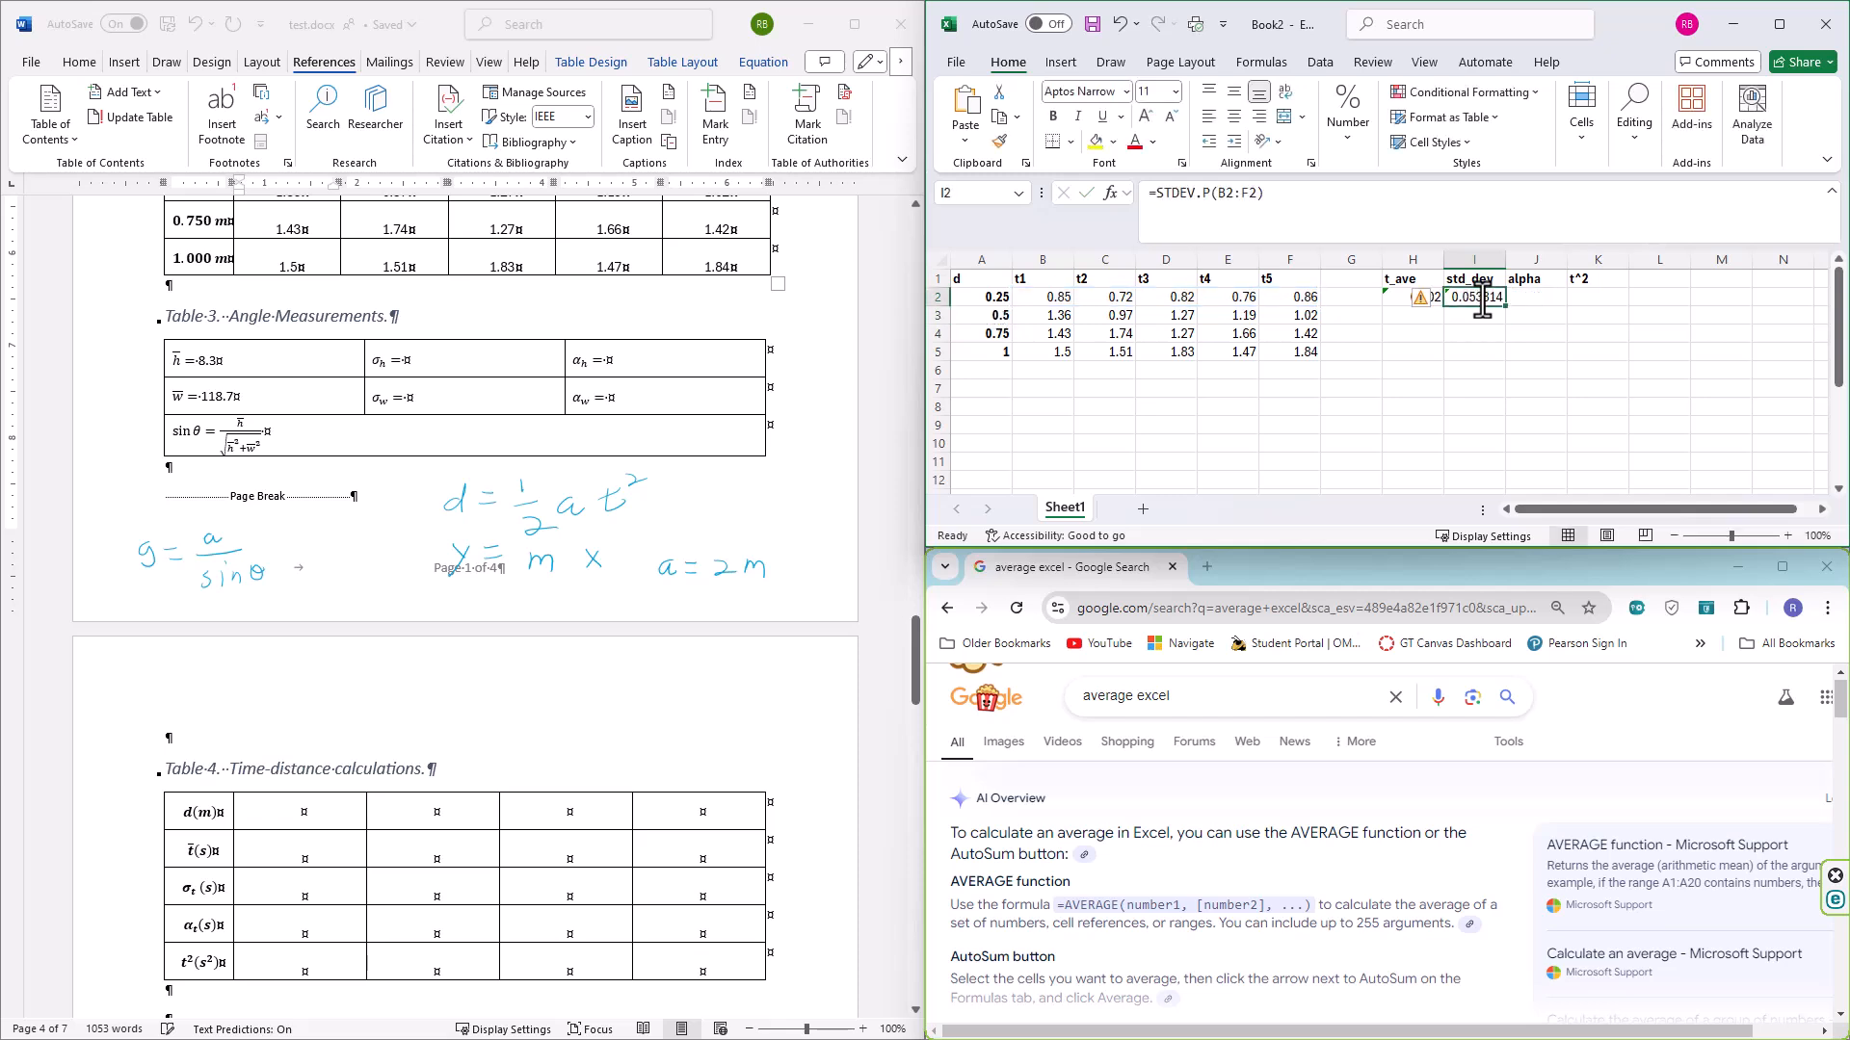
{"action": "key", "text": "Right"}
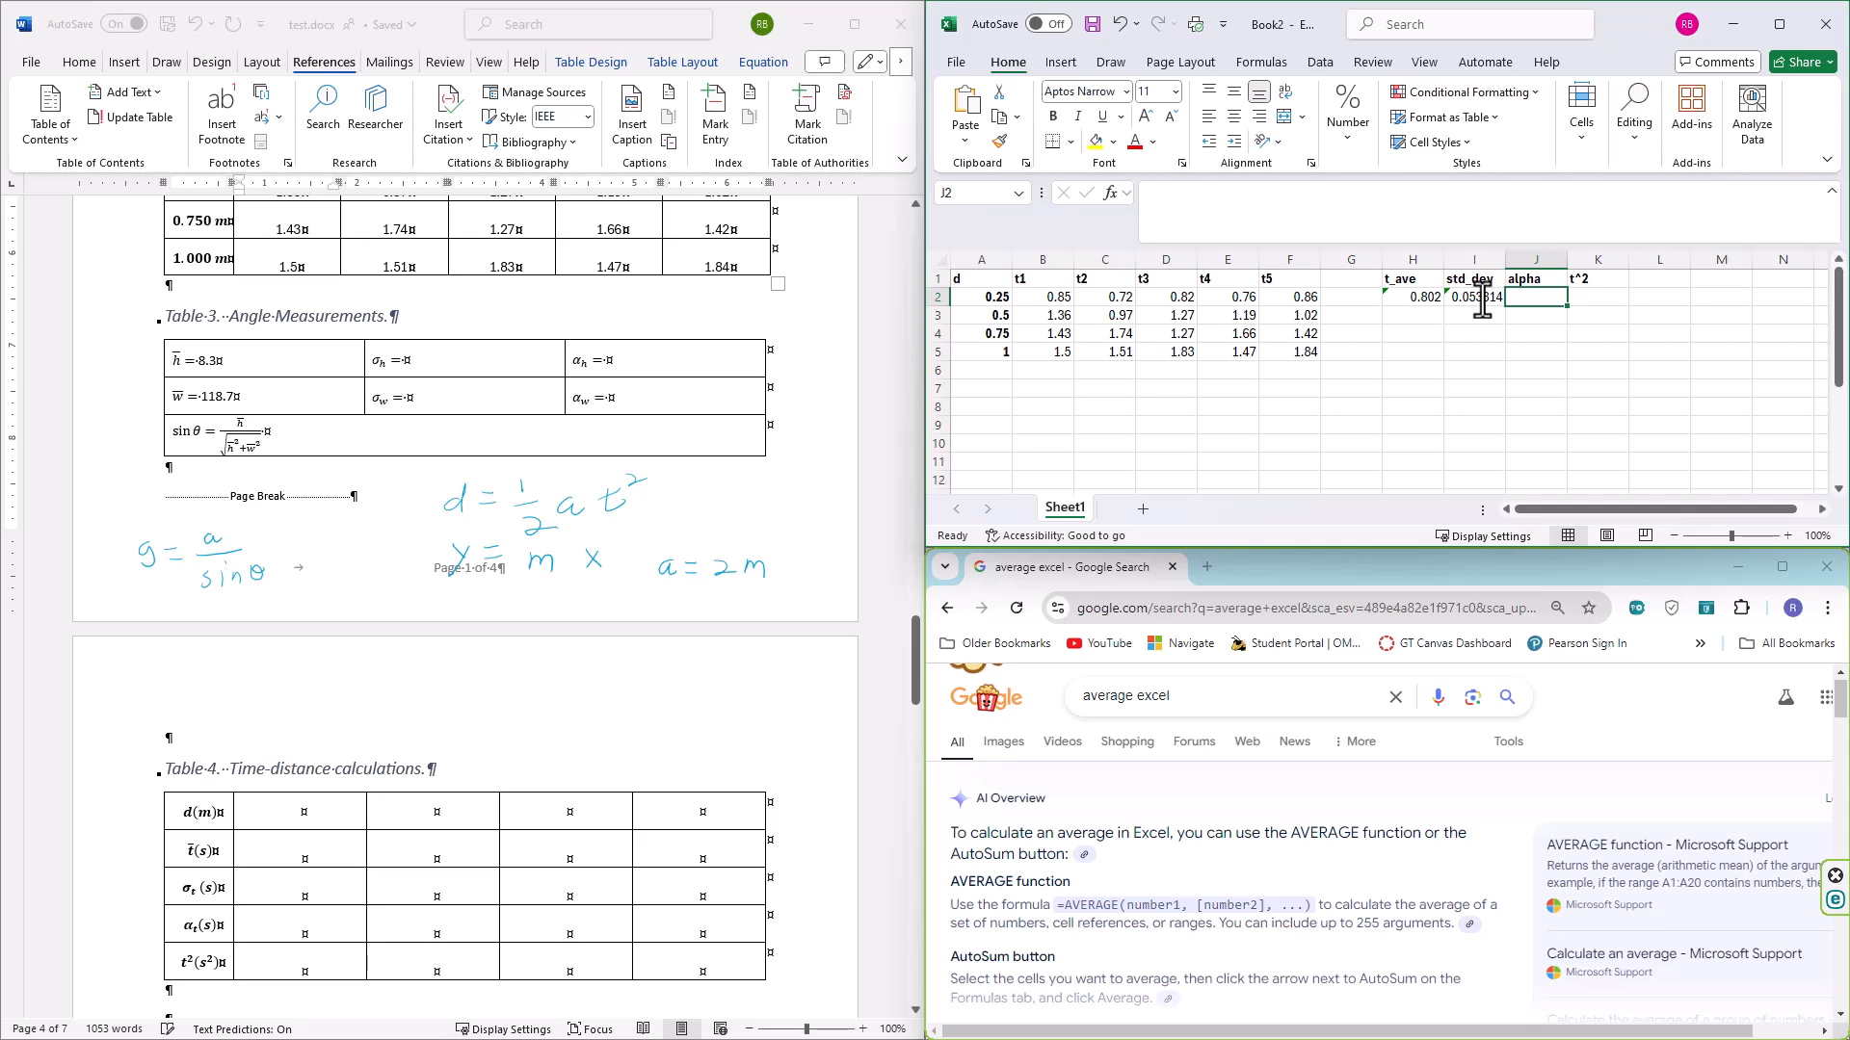
In the Word document, handwrite the formula α = σ/√5 and the note sqrt above Table 4
{"action": "mouse_move", "coordinate": [459, 692]}
{"action": "left_mouse_down"}
{"action": "mouse_move", "coordinate": [428, 703]}
{"action": "mouse_move", "coordinate": [496, 701]}
{"action": "mouse_move", "coordinate": [551, 659]}
{"action": "mouse_move", "coordinate": [584, 656]}
{"action": "mouse_move", "coordinate": [584, 683]}
{"action": "left_mouse_up"}
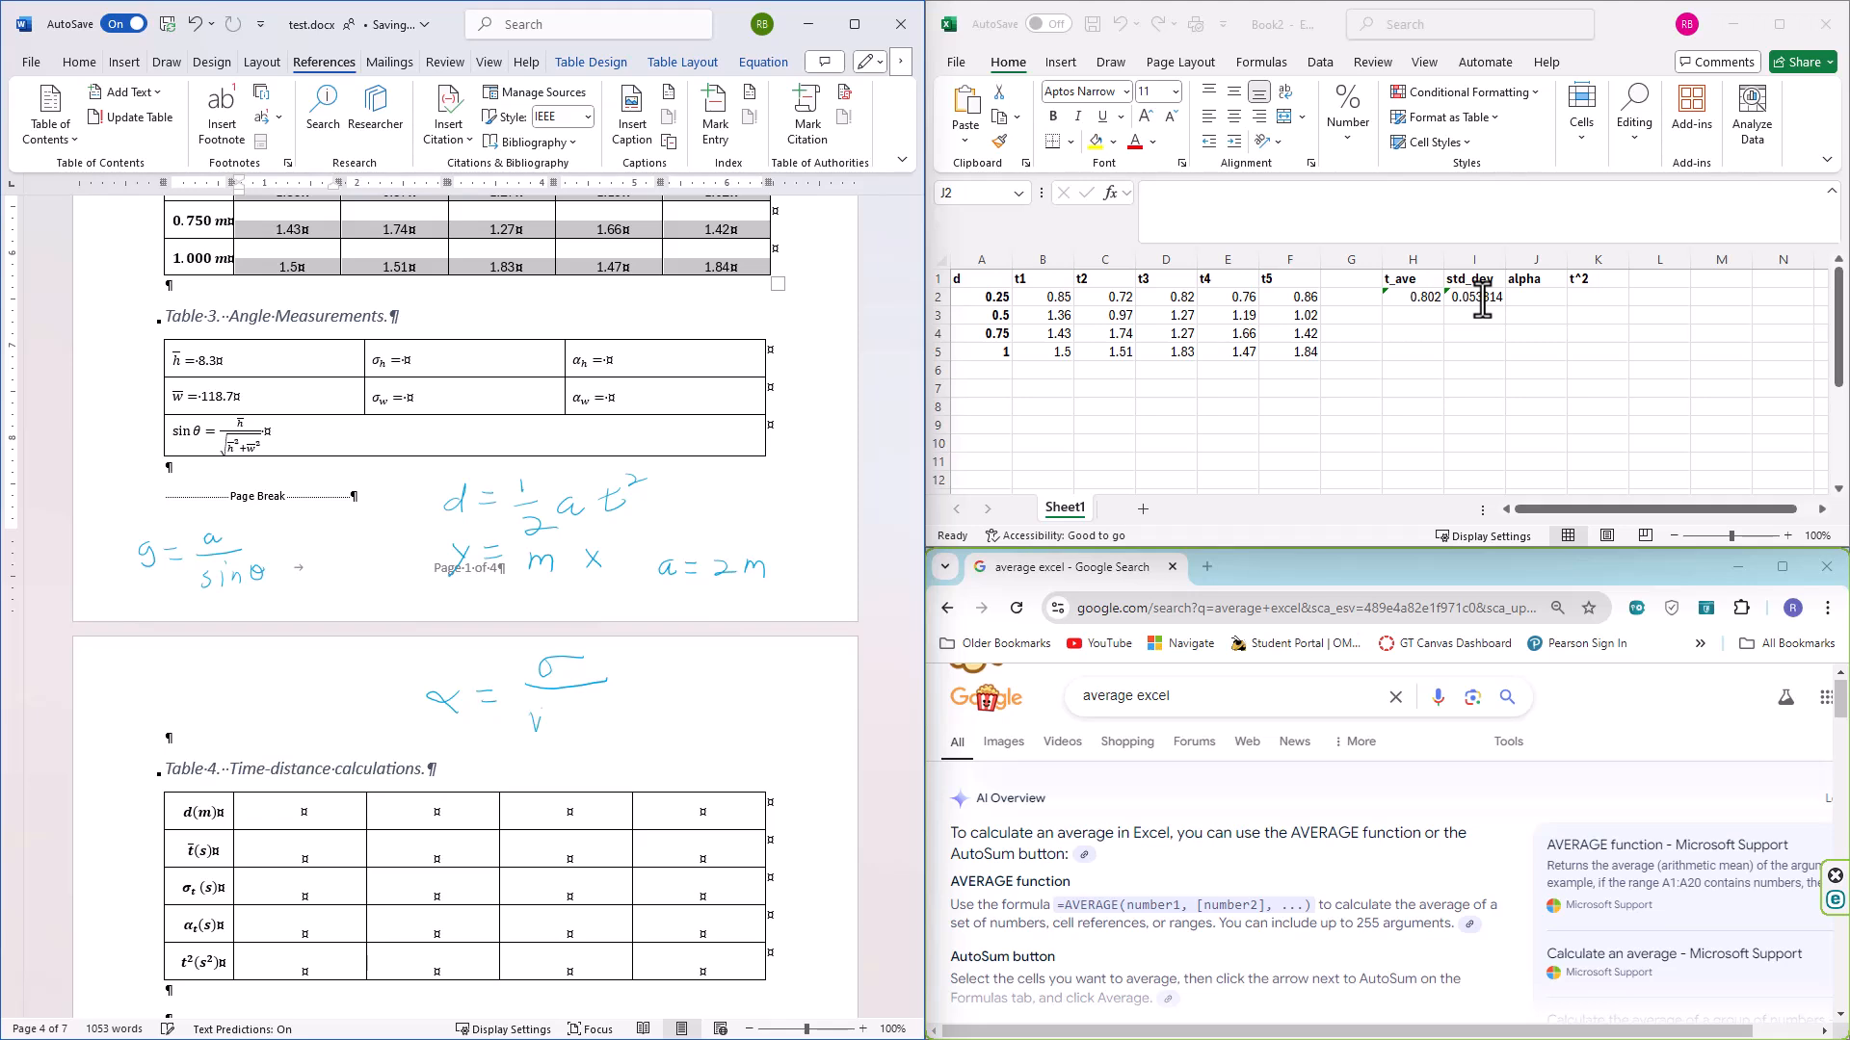
{"action": "mouse_move", "coordinate": [563, 699]}
{"action": "left_mouse_down"}
{"action": "mouse_move", "coordinate": [598, 697]}
{"action": "mouse_move", "coordinate": [559, 729]}
{"action": "left_mouse_up"}
{"action": "mouse_move", "coordinate": [694, 692]}
{"action": "left_mouse_down"}
{"action": "mouse_move", "coordinate": [683, 714]}
{"action": "mouse_move", "coordinate": [716, 737]}
{"action": "mouse_move", "coordinate": [744, 704]}
{"action": "left_mouse_up"}
In cell J2, calculate alpha for the 0.25 distance with =I2/SQRT(5)
{"action": "left_click", "coordinate": [1528, 301]}
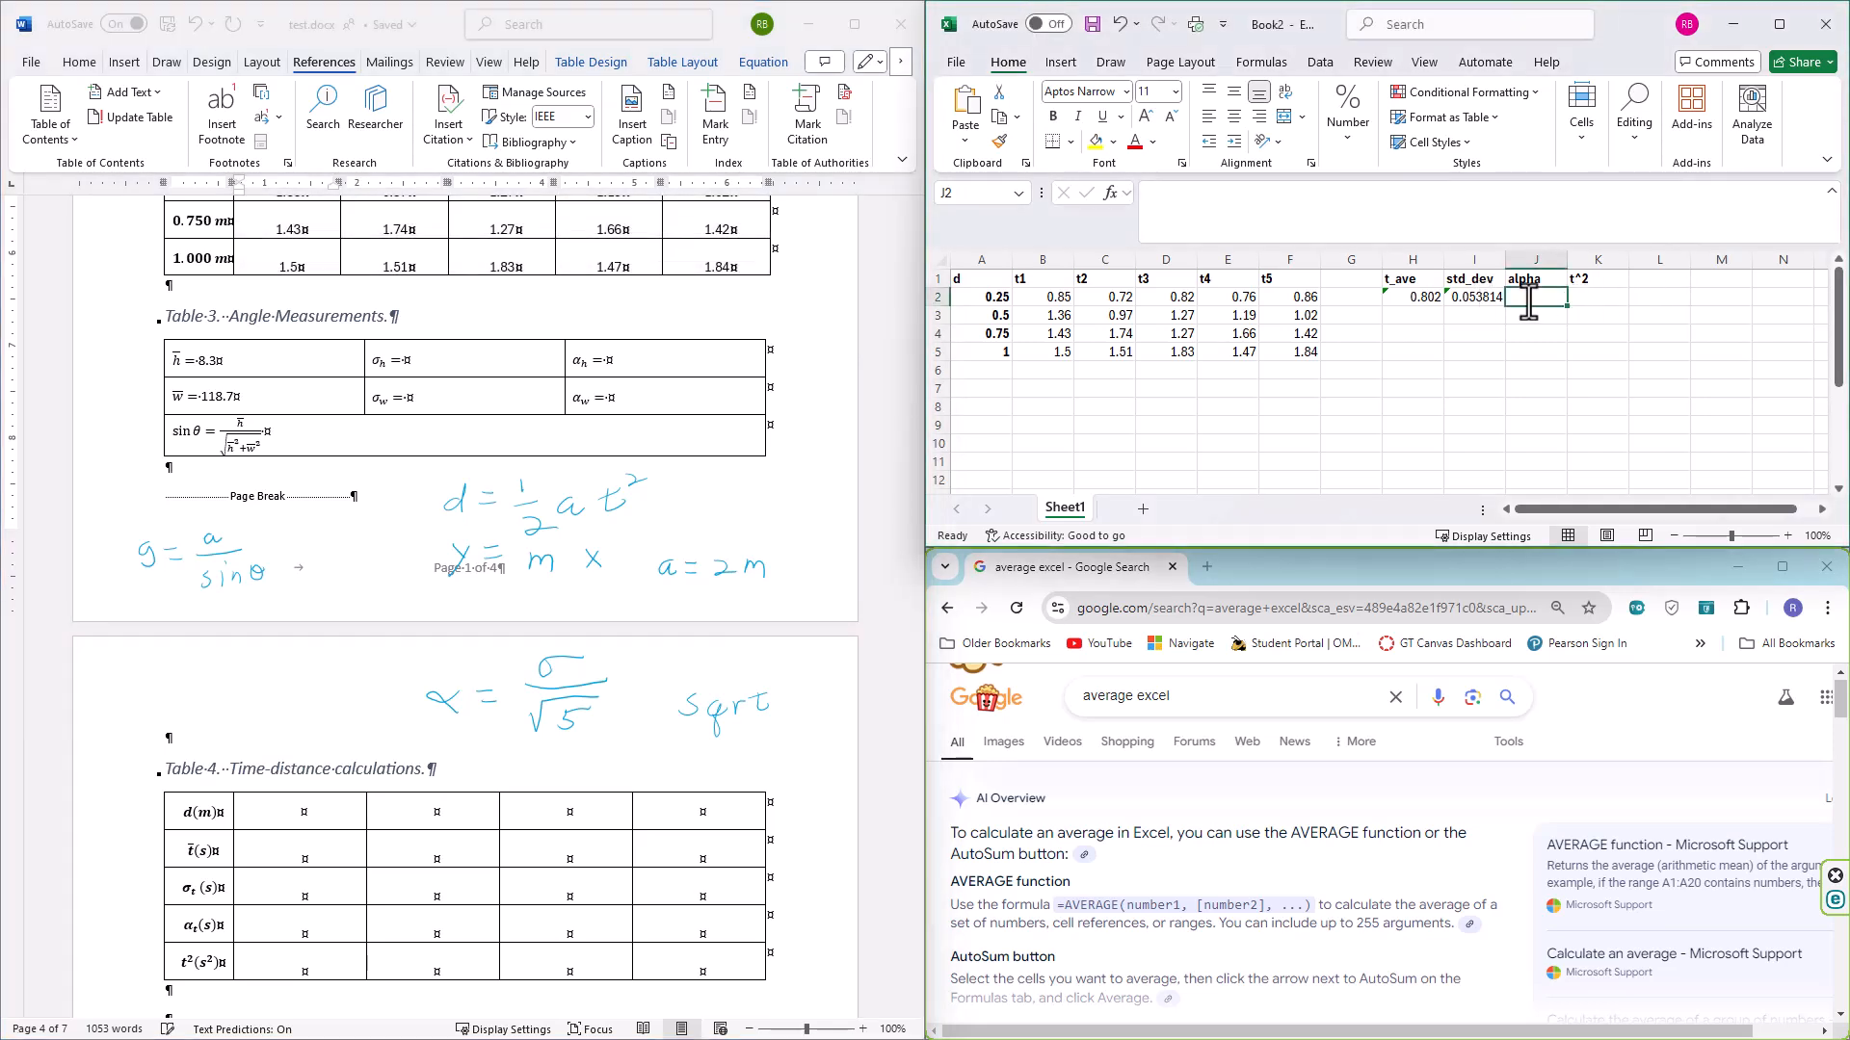
{"action": "type", "text": "="}
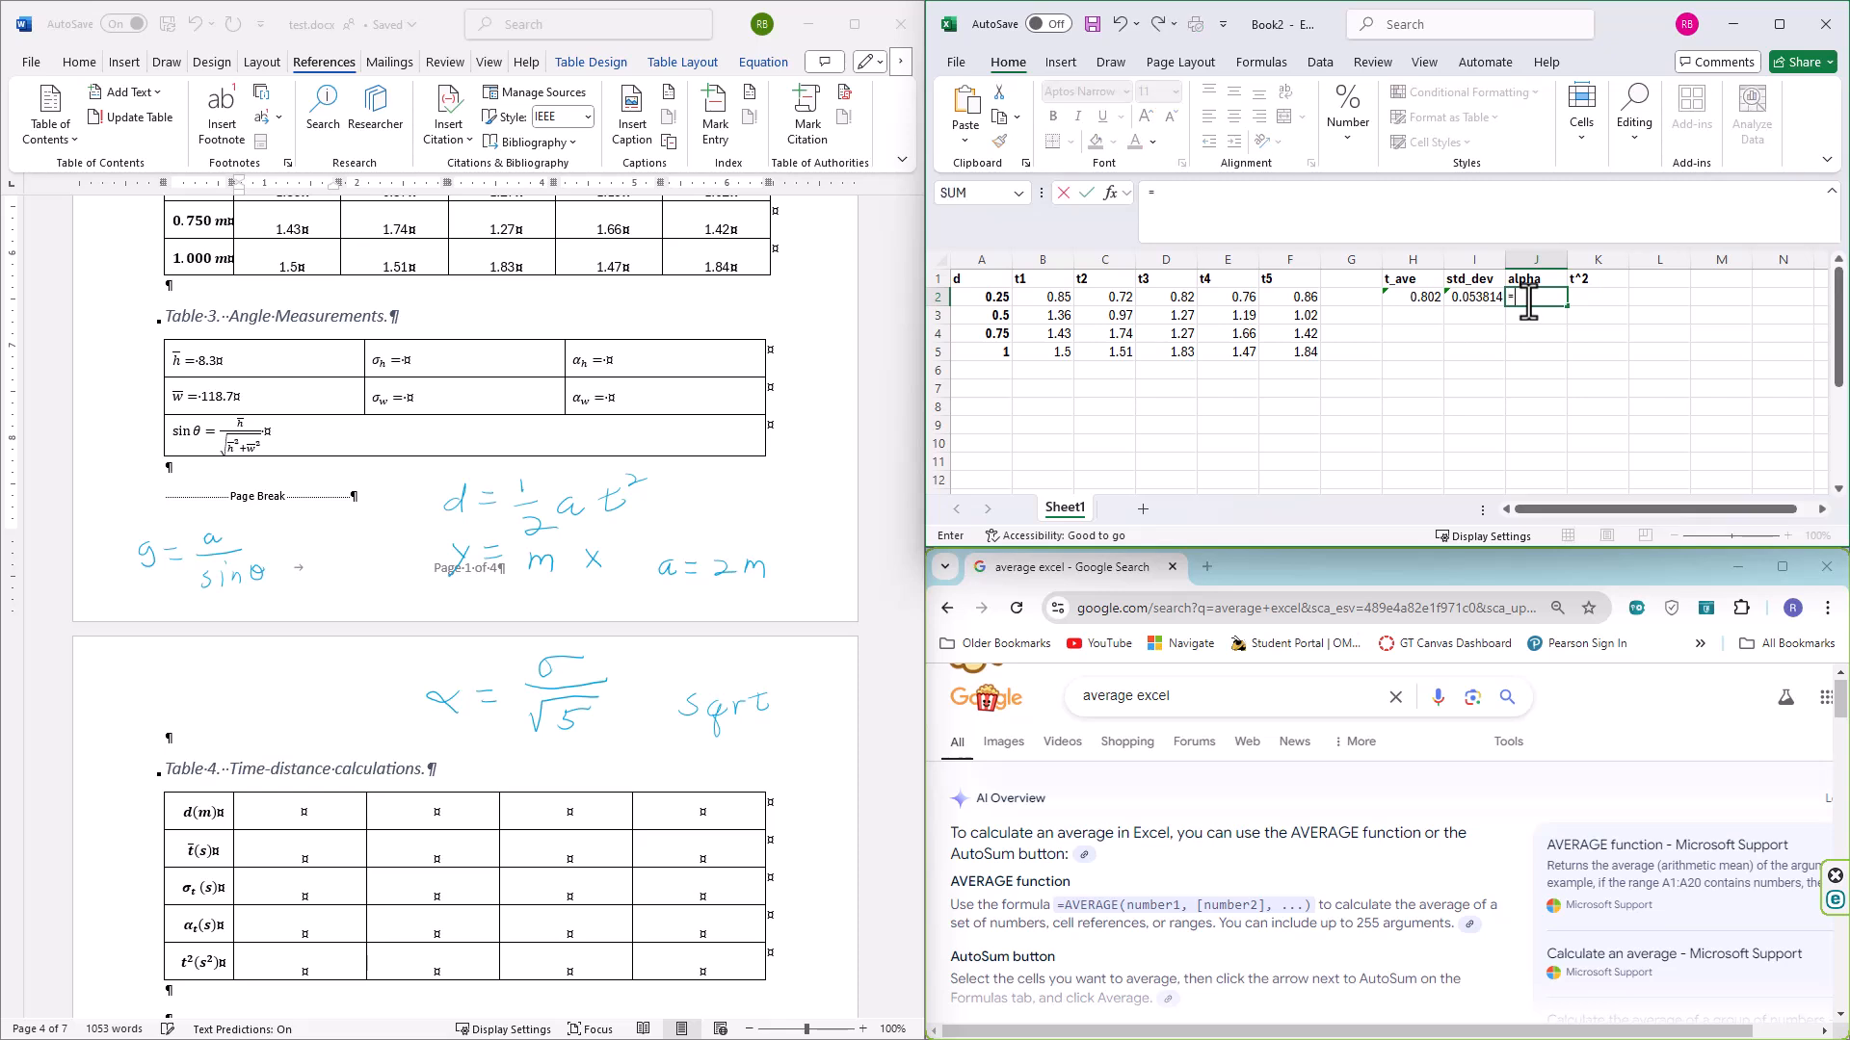
{"action": "key", "text": "Left"}
{"action": "key", "text": "Right"}
{"action": "key", "text": "Left"}
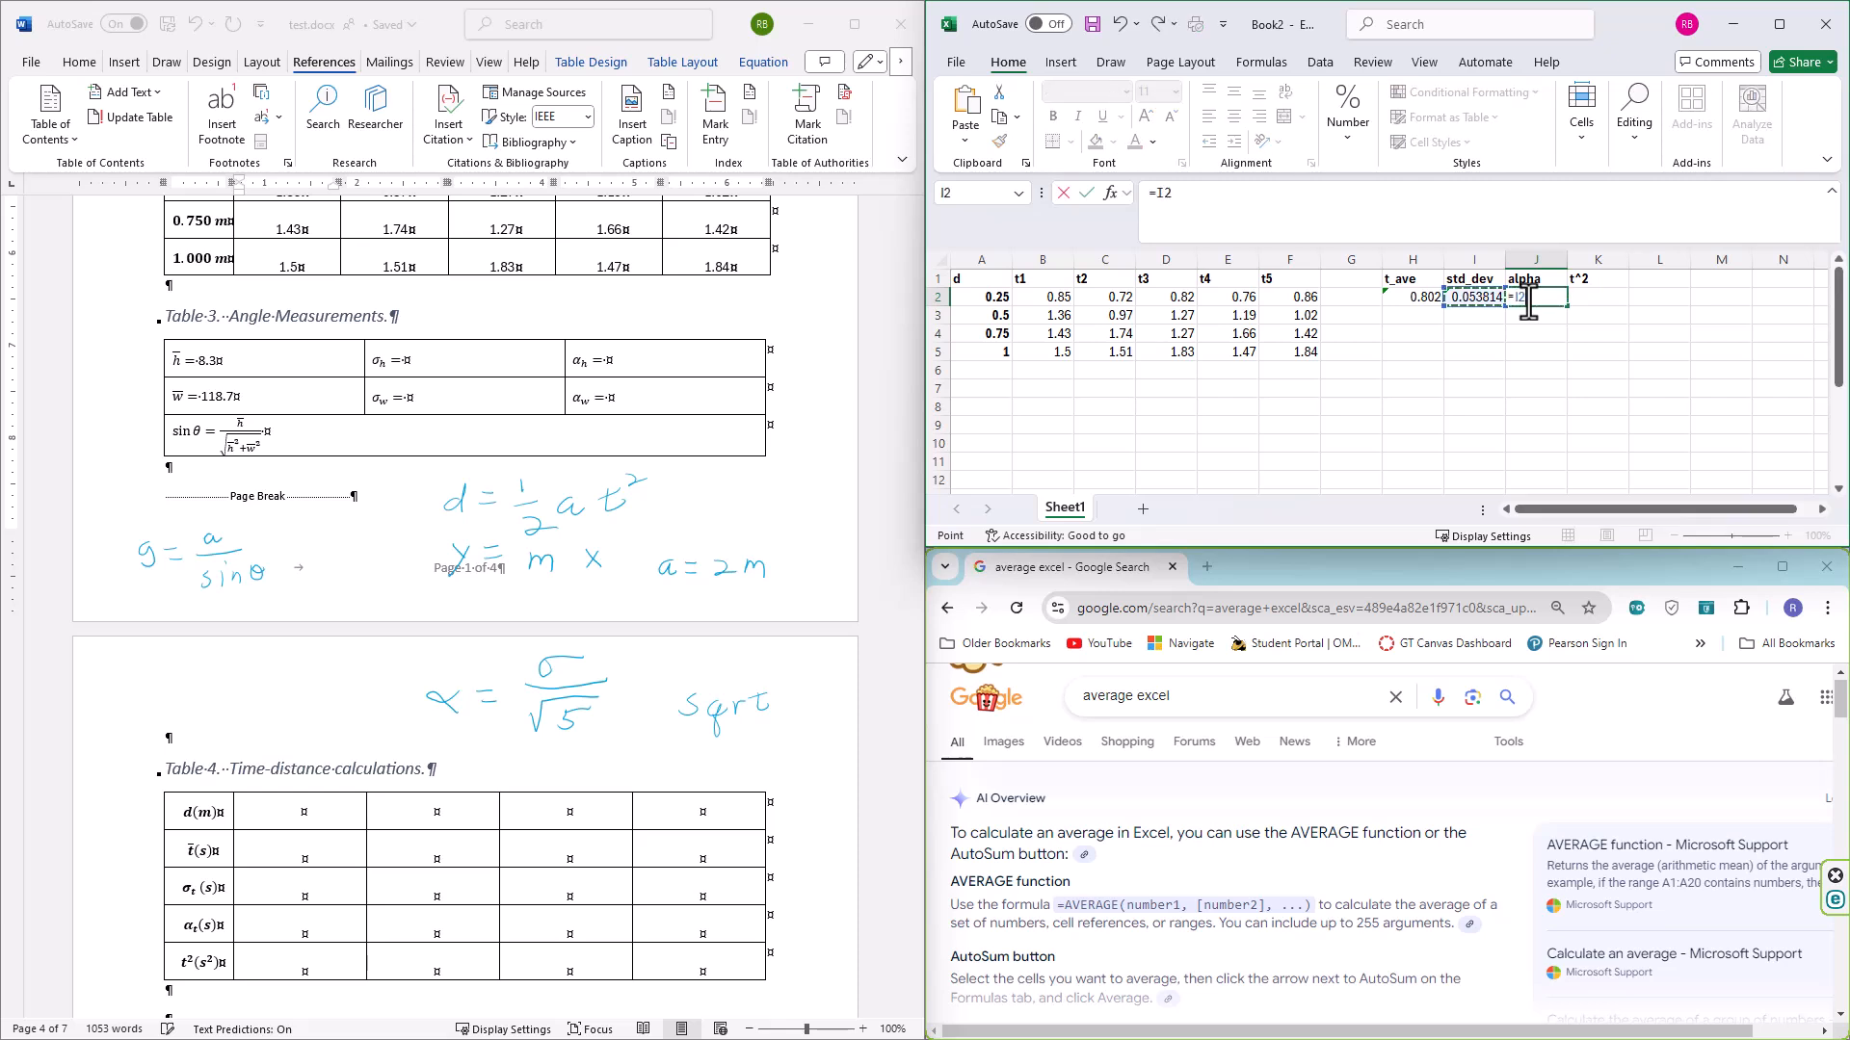
{"action": "type", "text": "/sqr"}
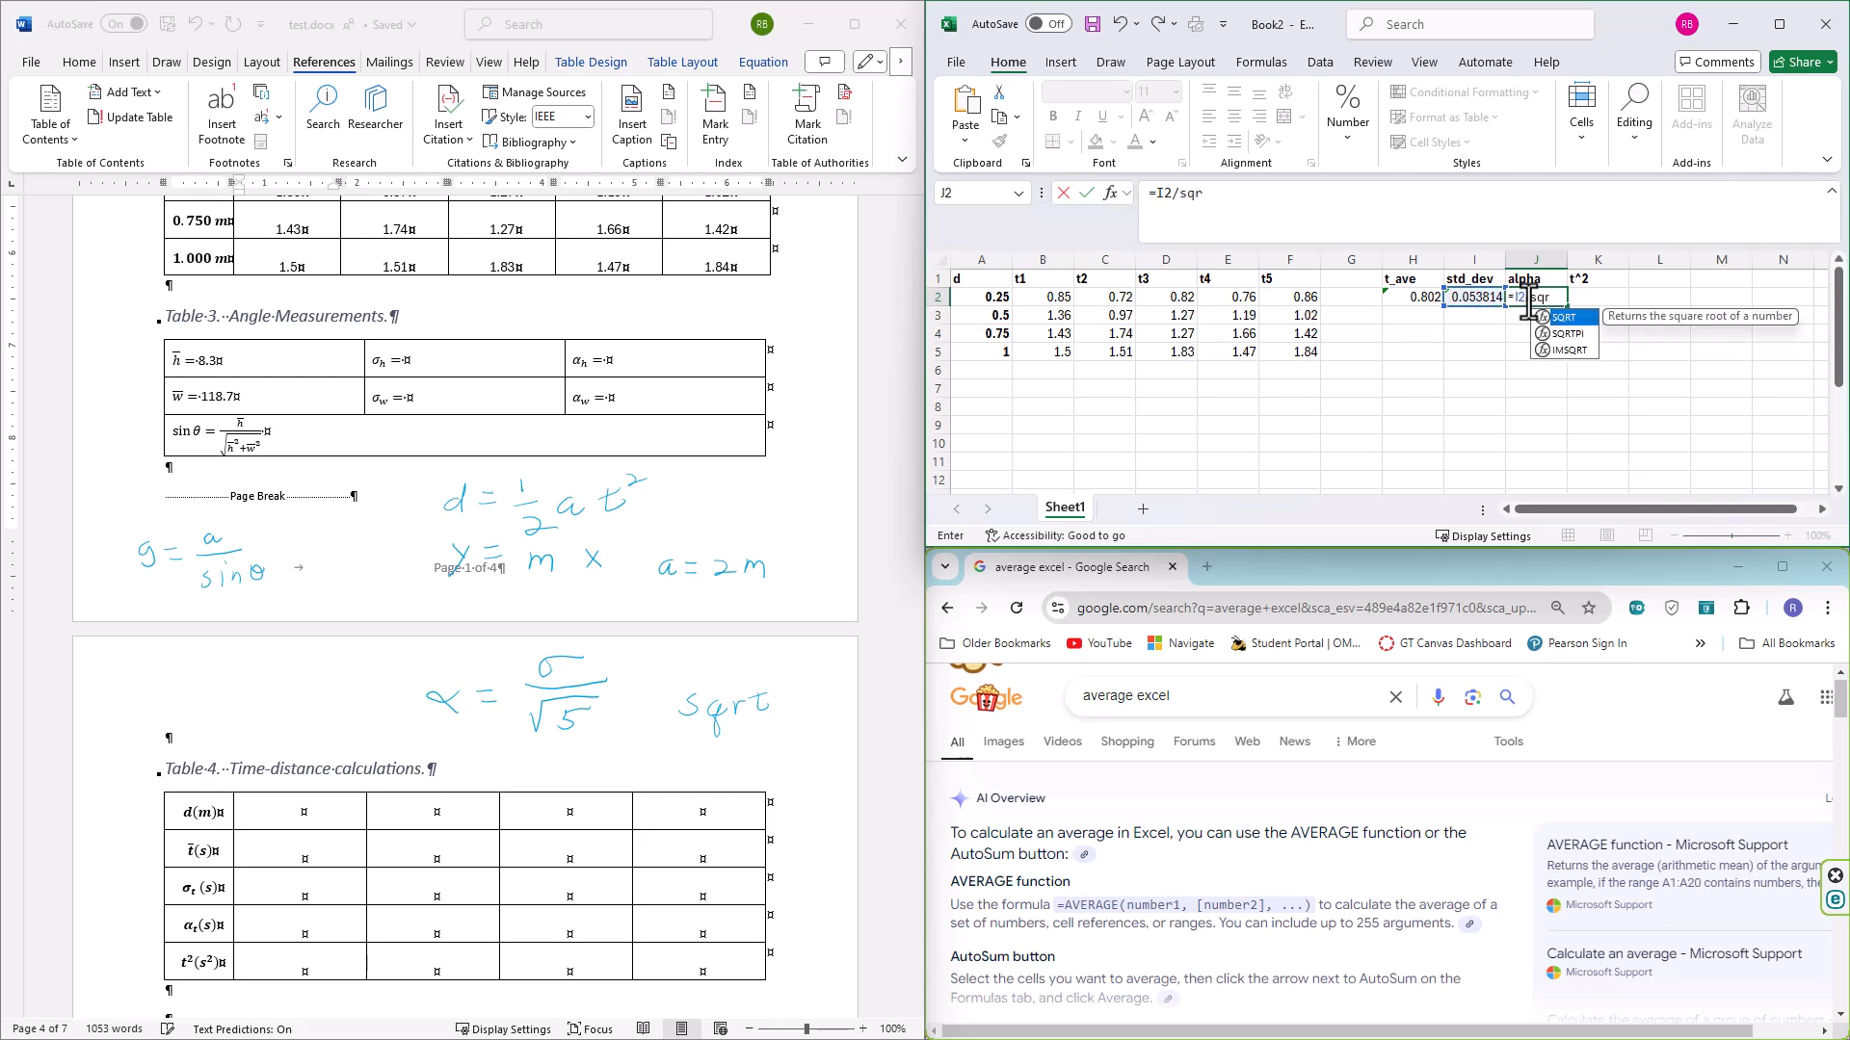
{"action": "type", "text": "t(5"}
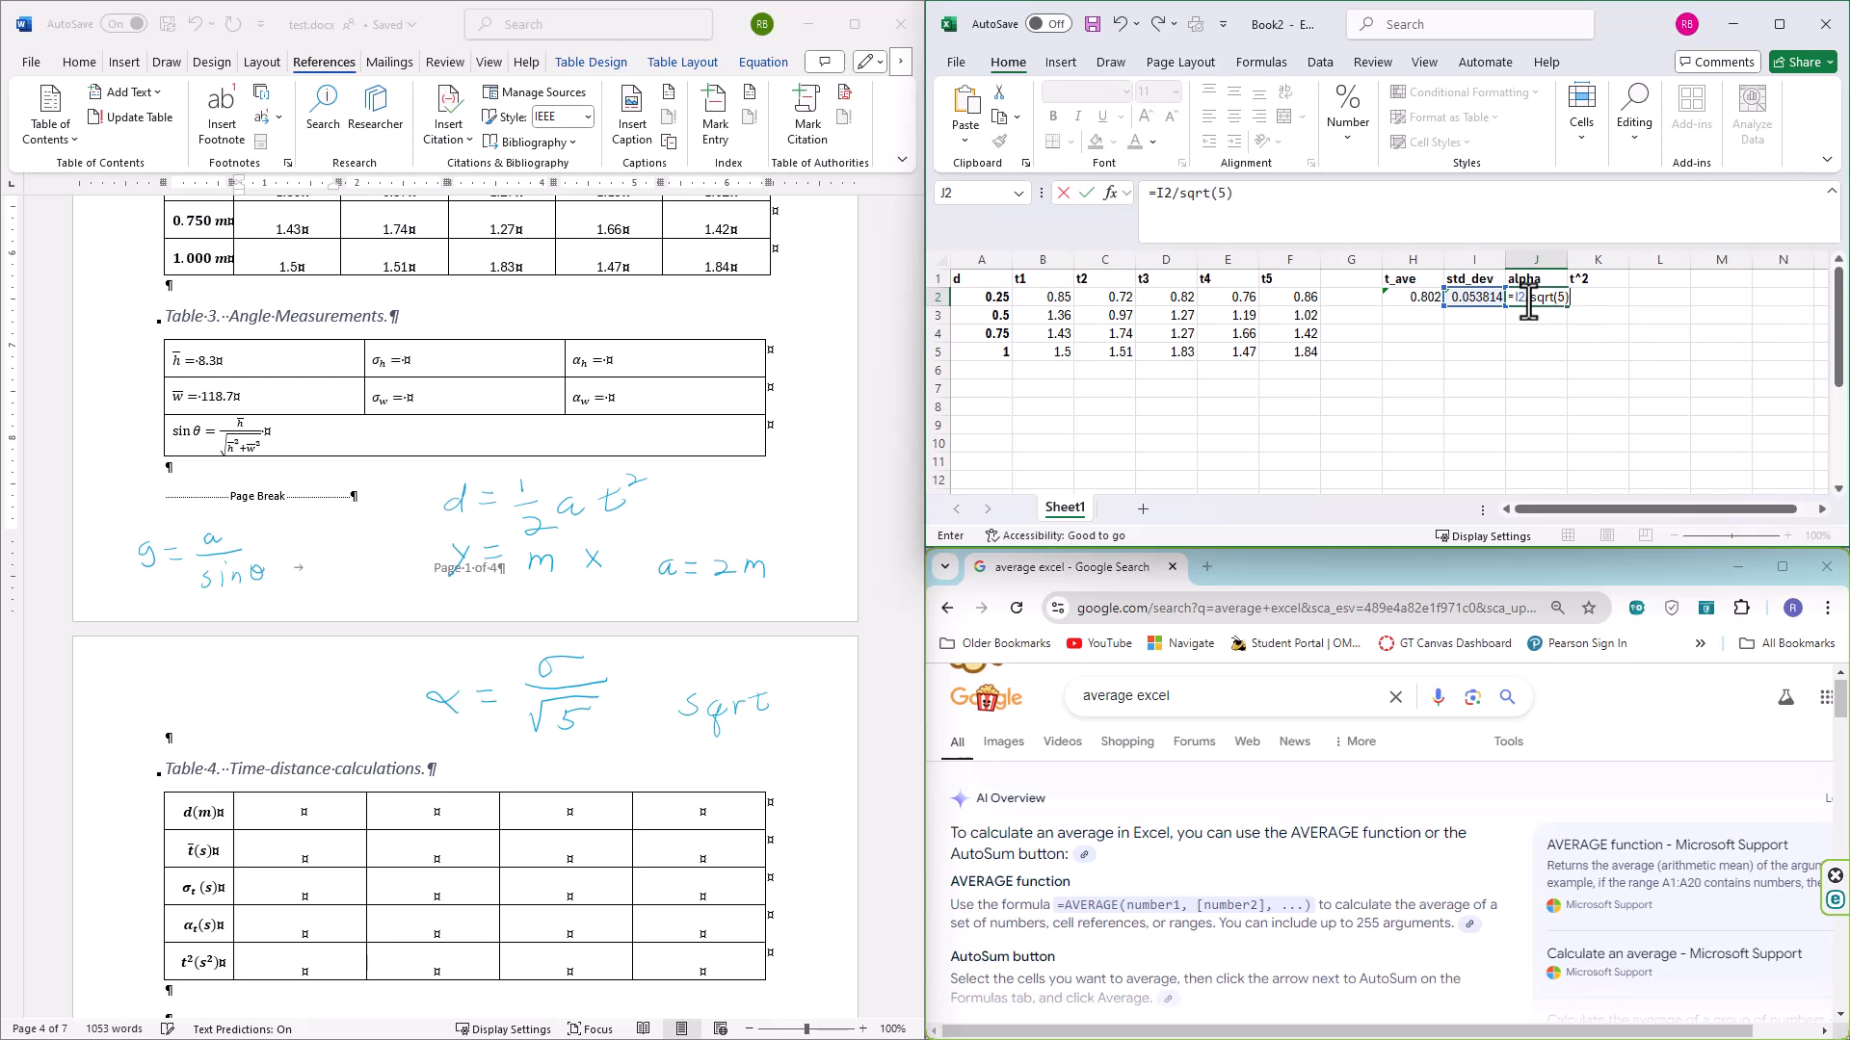
{"action": "key", "text": "Return"}
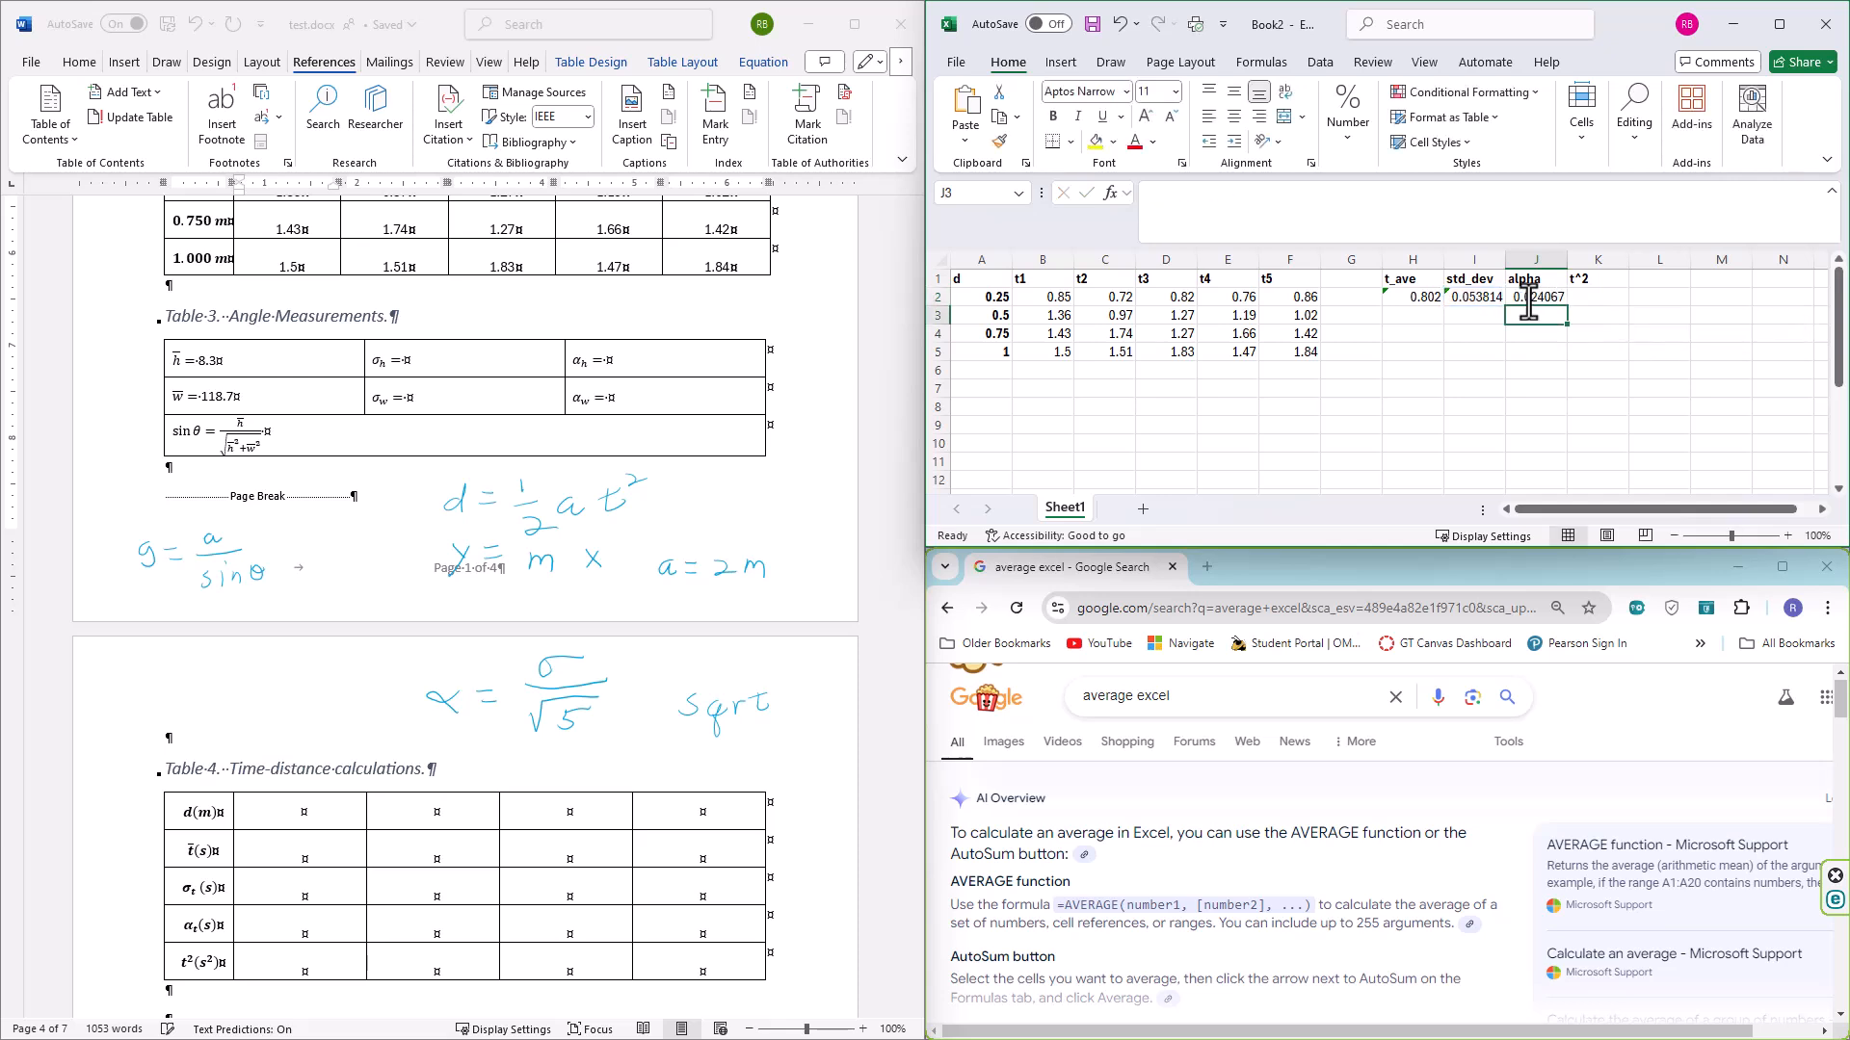
In cell K2, calculate t^2 for the 0.25 distance by squaring the mean time with =H2^2
{"action": "left_click", "coordinate": [1529, 301]}
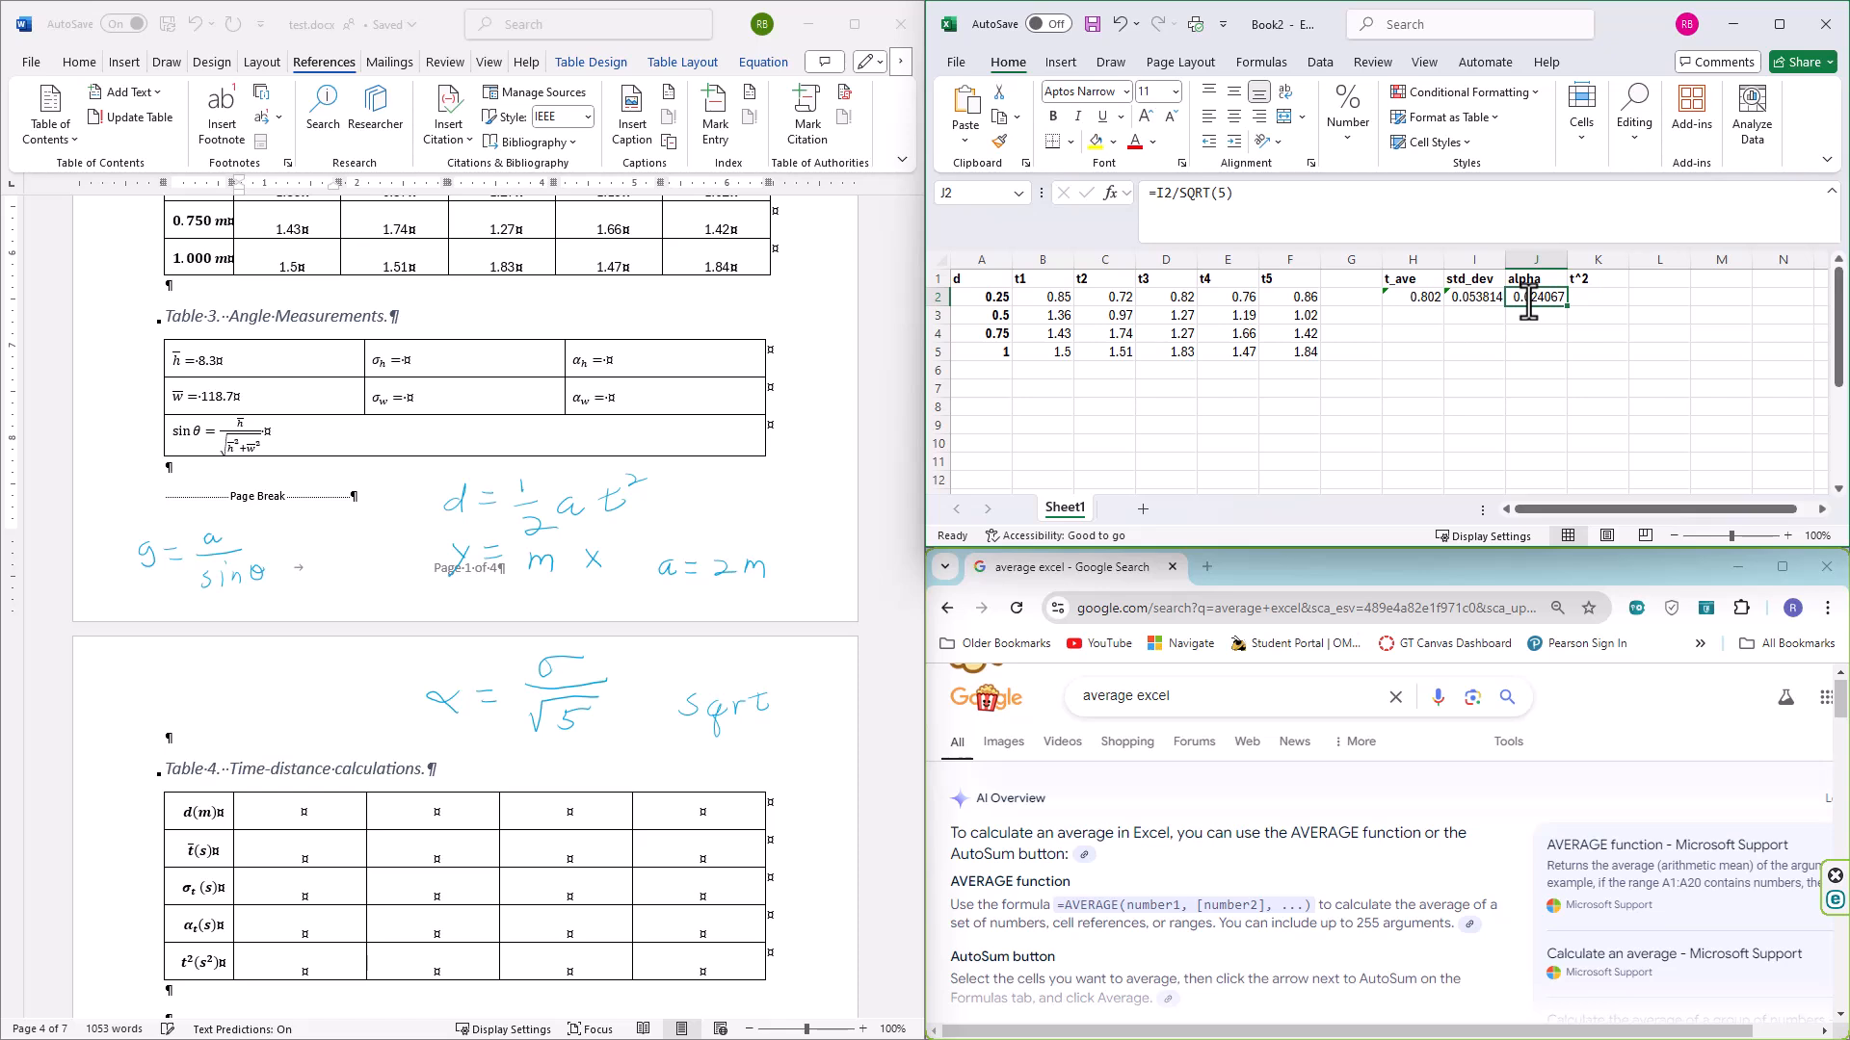
{"action": "key", "text": "Right"}
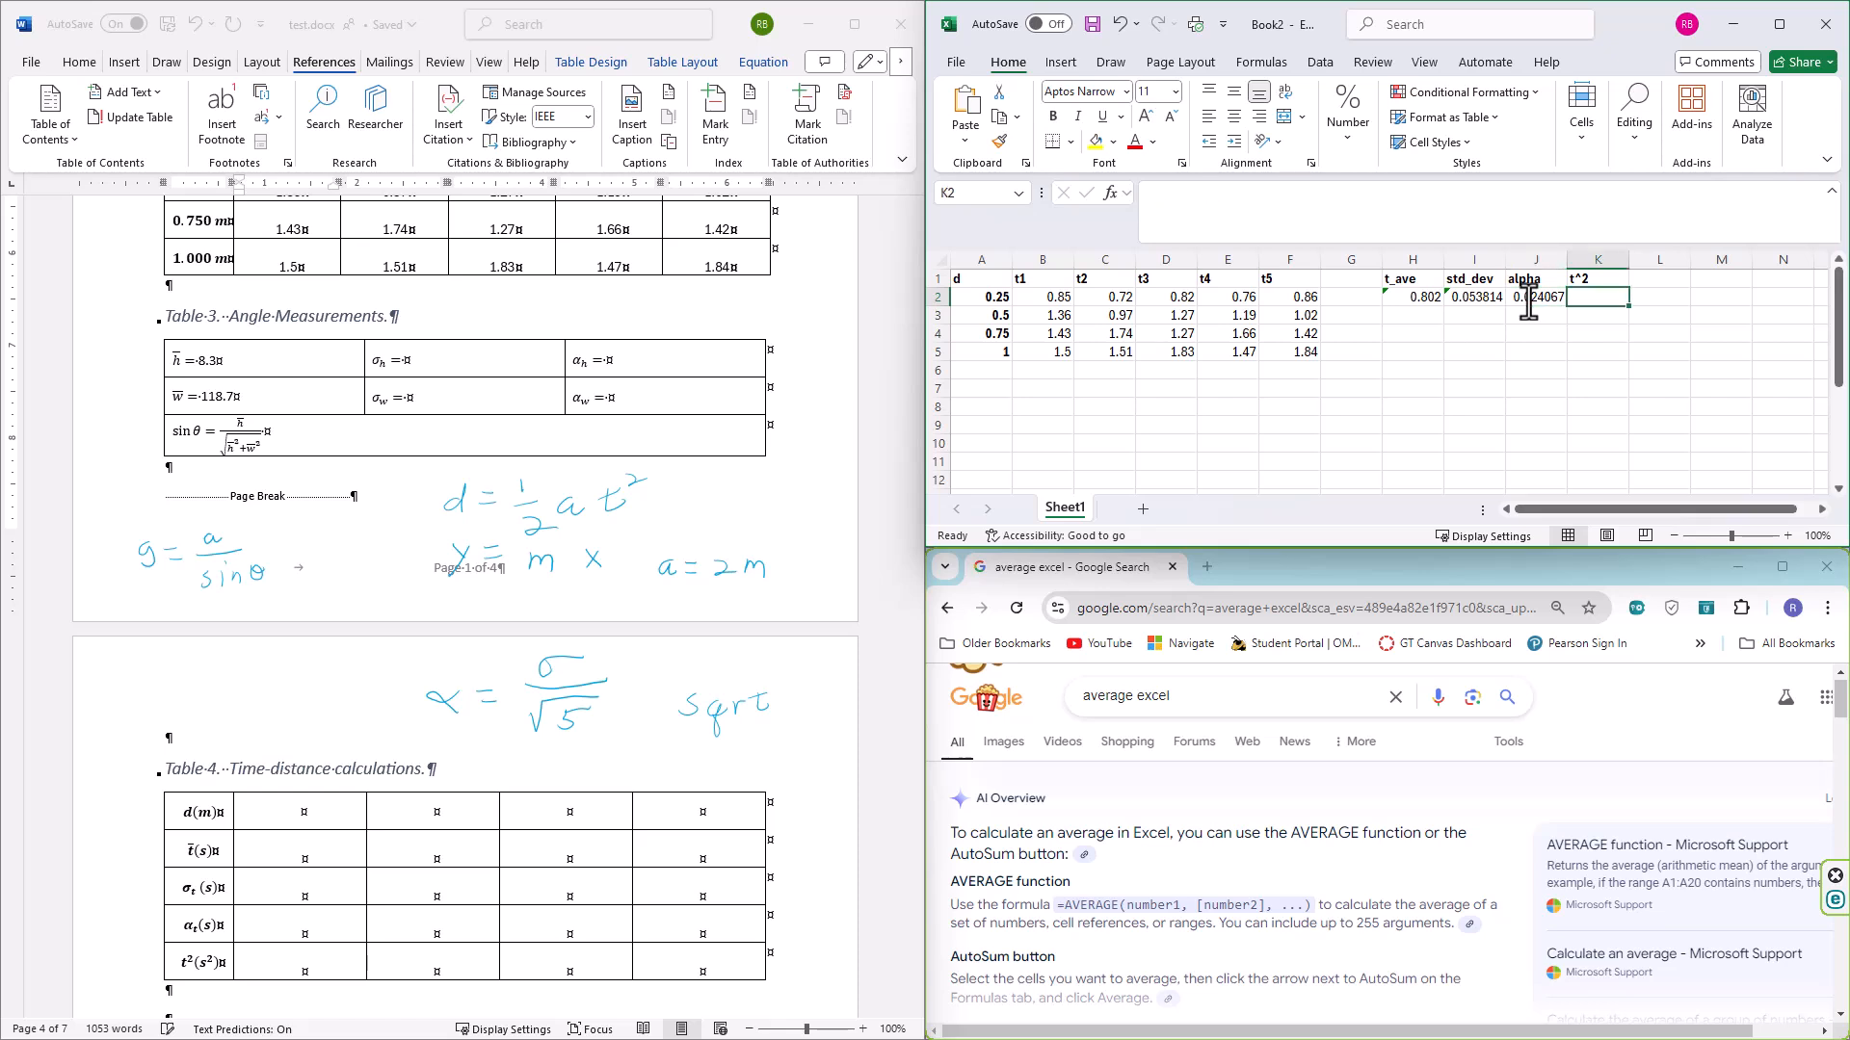
{"action": "type", "text": "="}
{"action": "key", "text": "Left"}
{"action": "key", "text": "Left"}
{"action": "key", "text": "Left"}
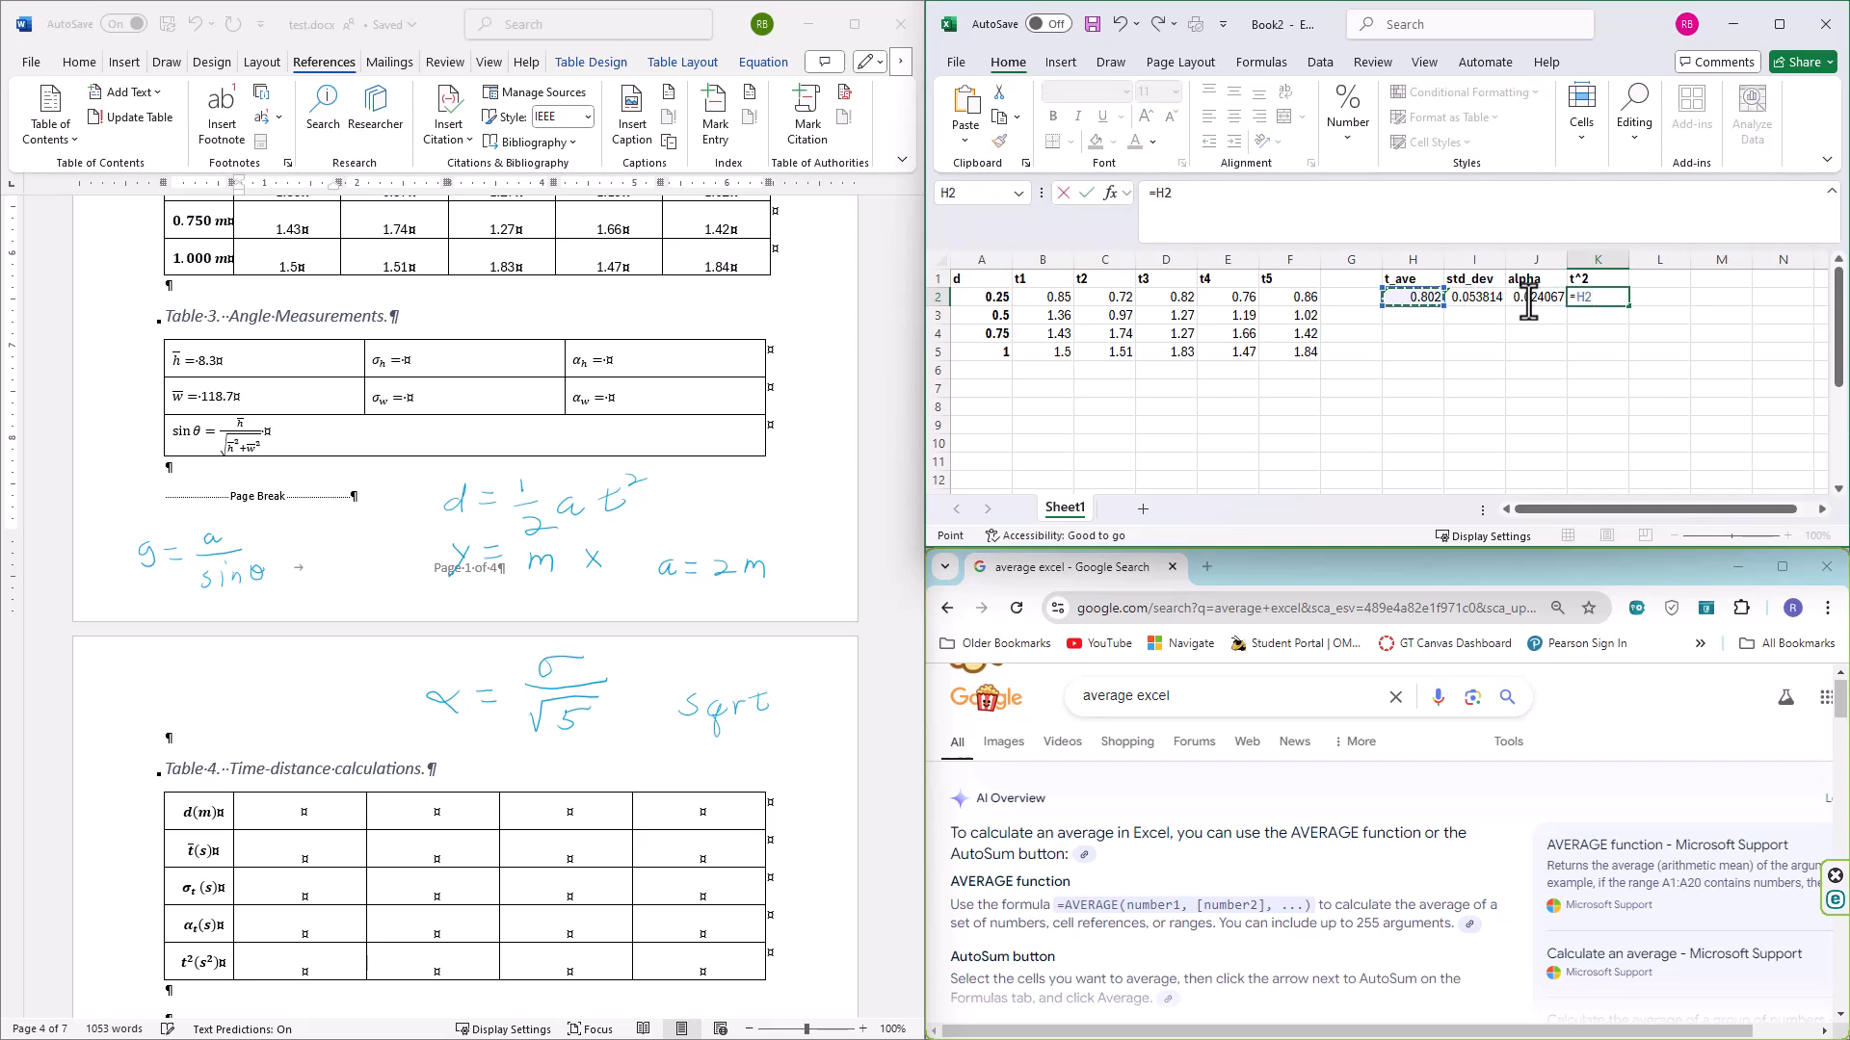
{"action": "type", "text": "^2"}
{"action": "key", "text": "ctrl+Return"}
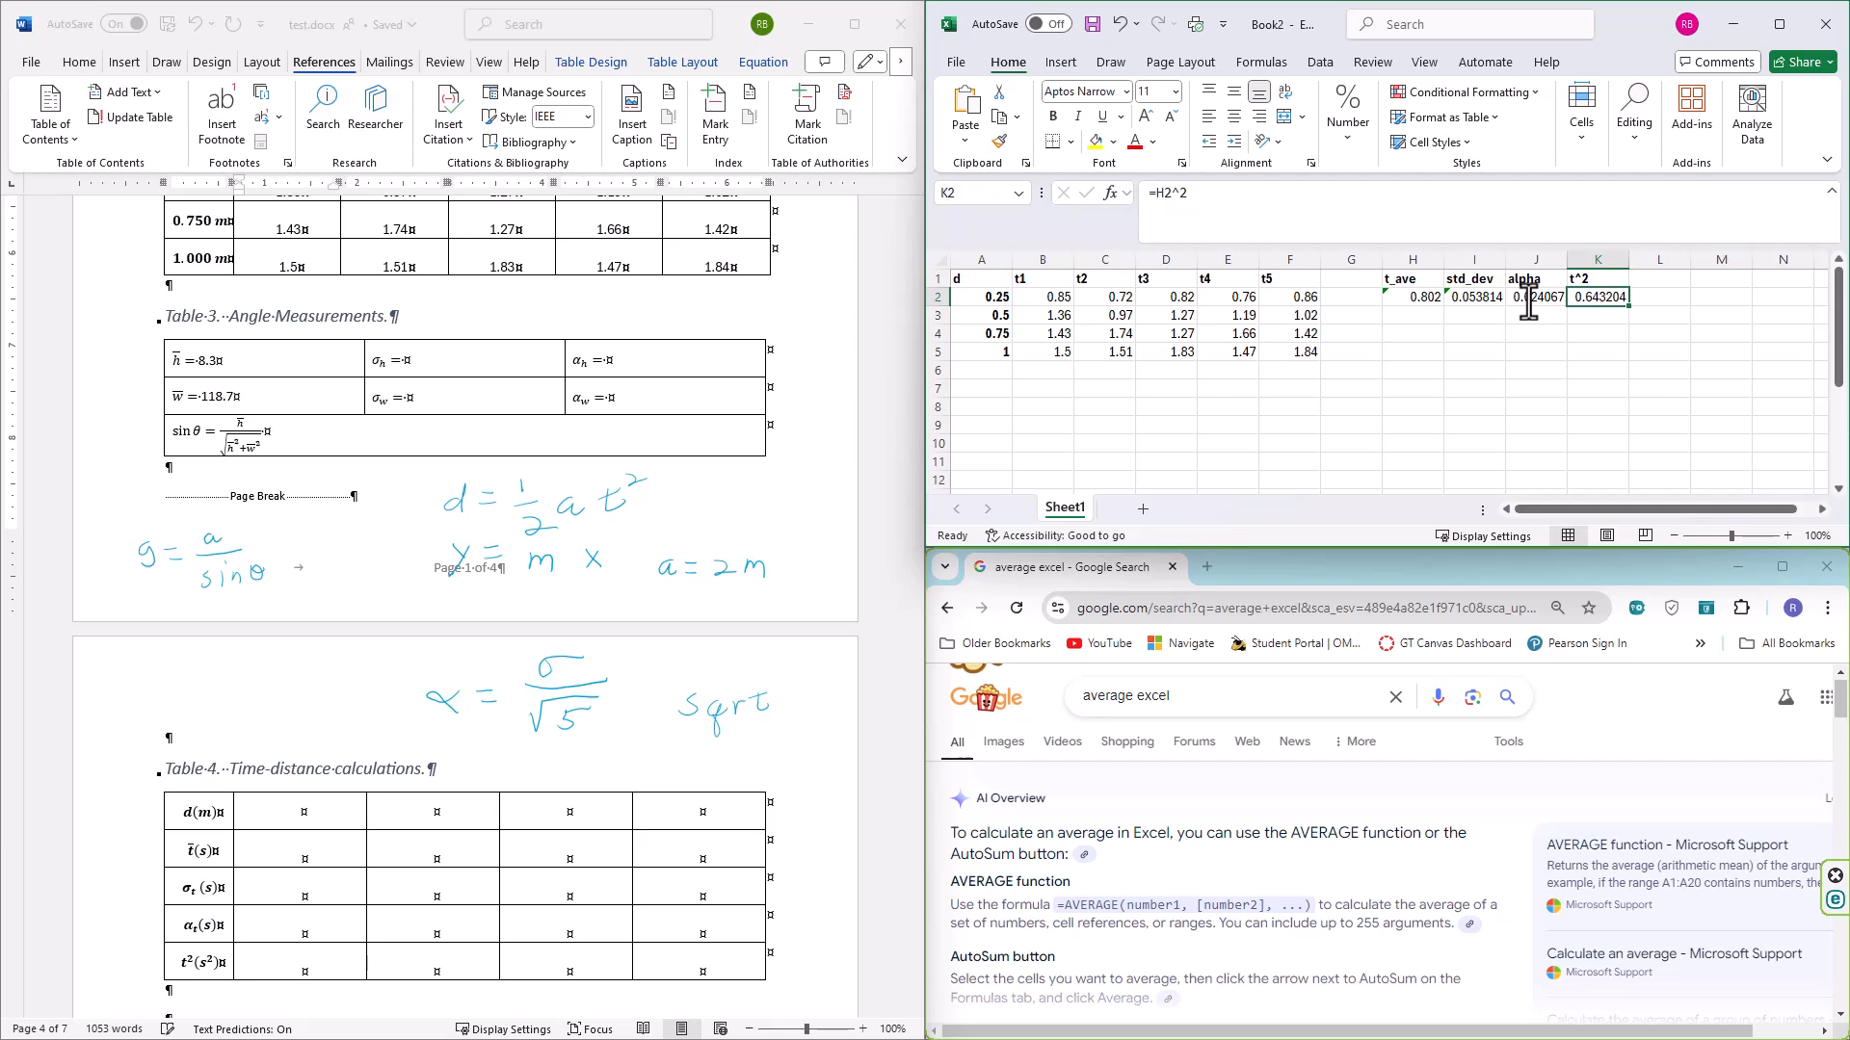
Copy the mean, standard deviation, alpha and t^2 formulas from H2:K2 down to rows 3 to 5
{"action": "key", "text": "shift+Left"}
{"action": "key", "text": "shift+Left"}
{"action": "key", "text": "shift+Left"}
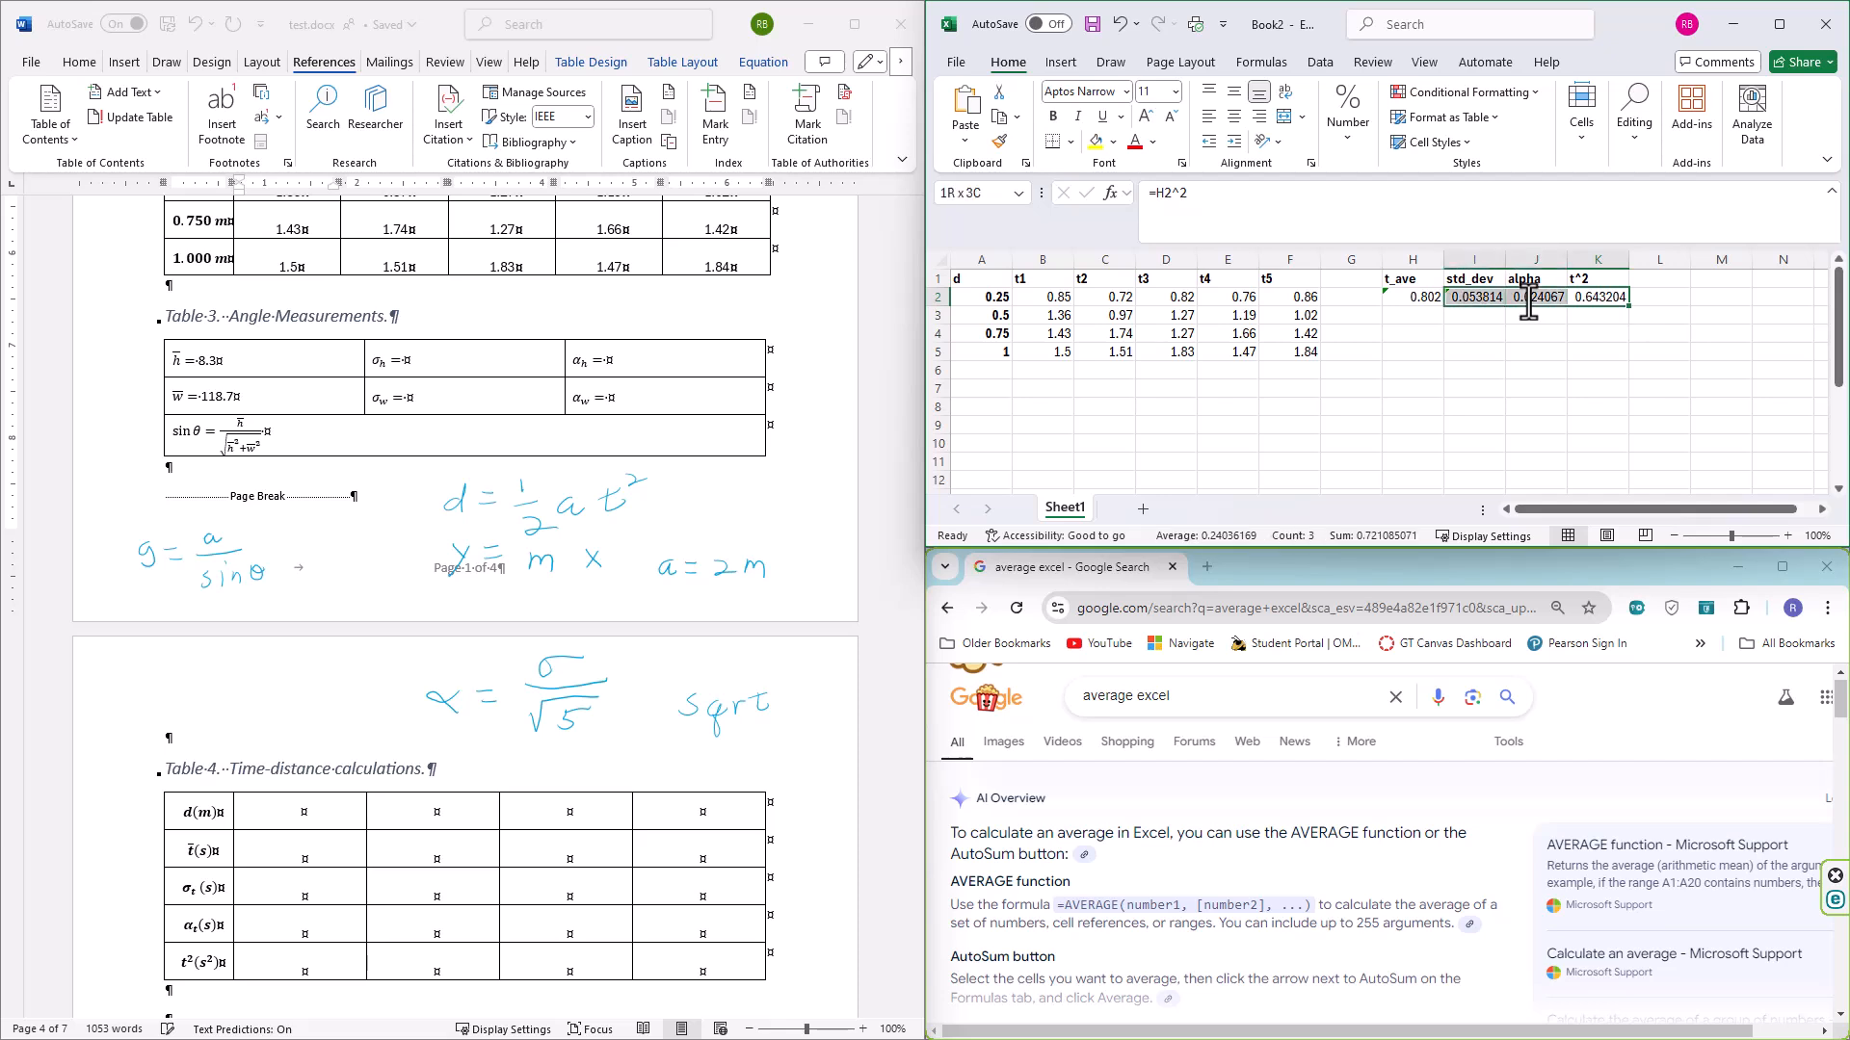
{"action": "key", "text": "ctrl+c"}
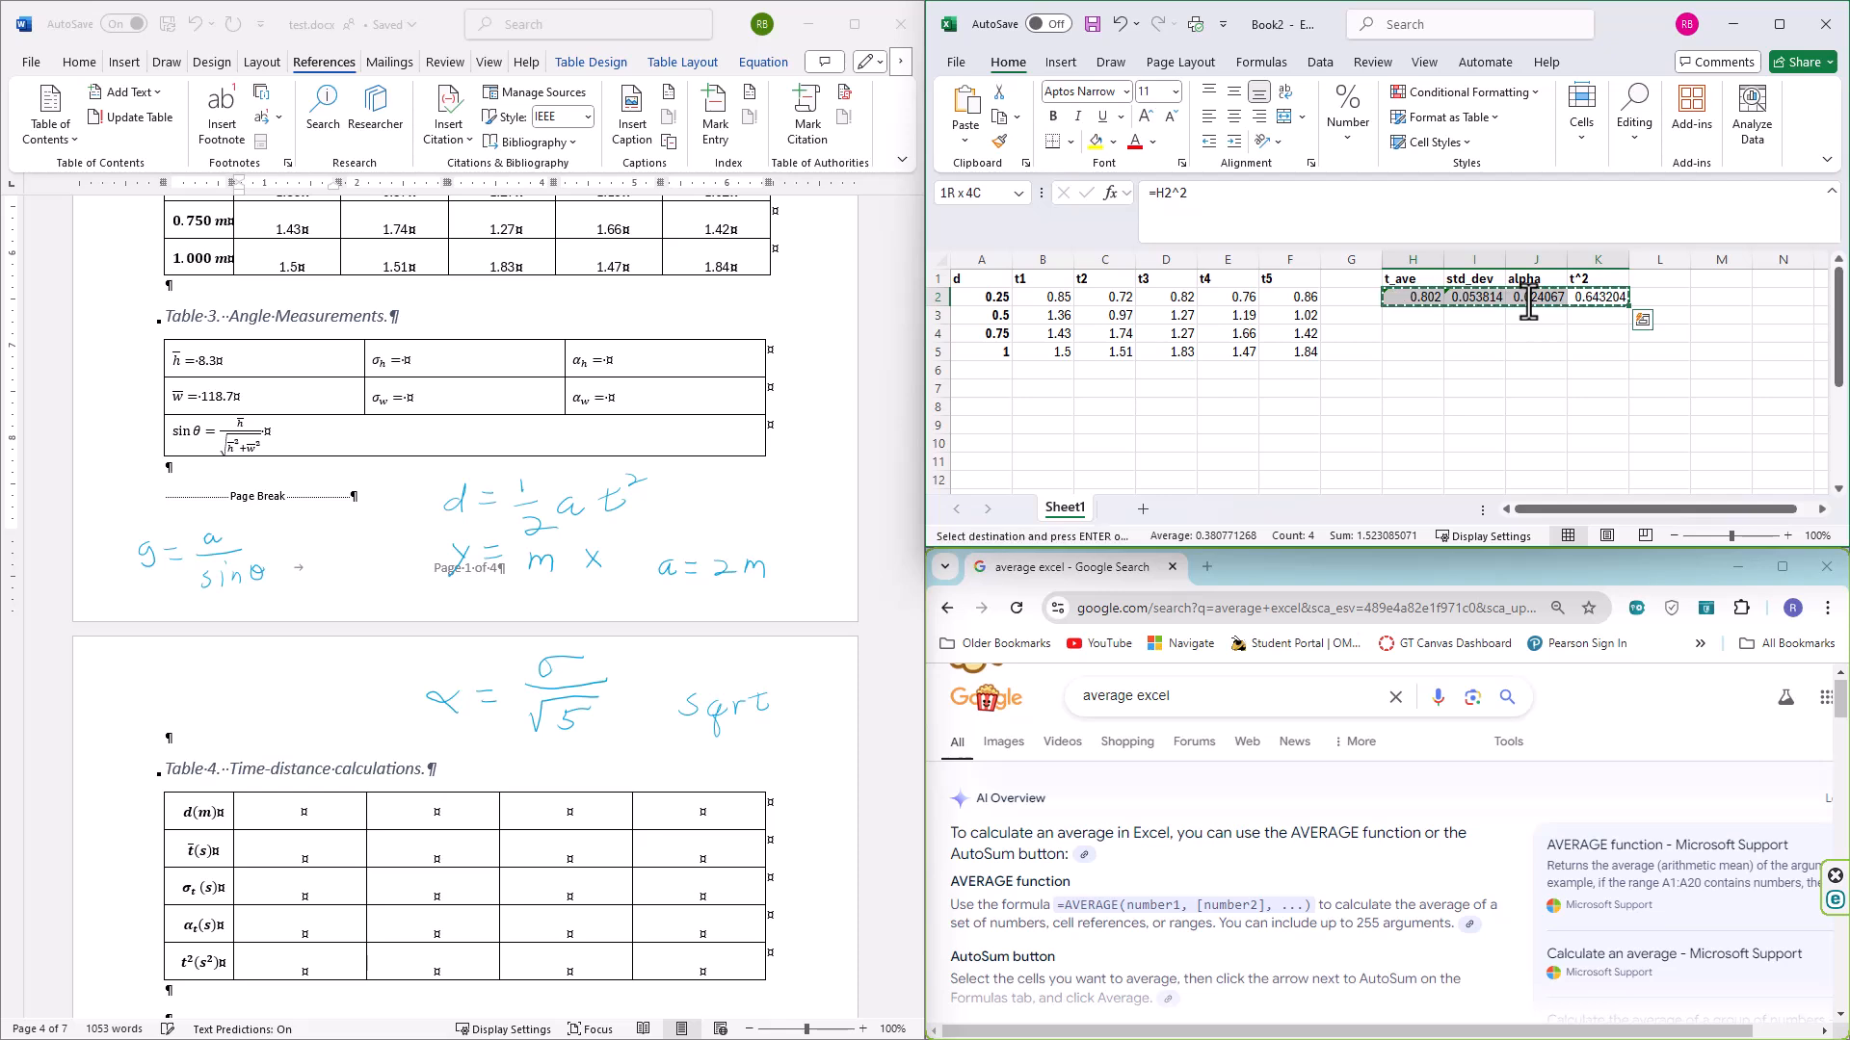
{"action": "key", "text": "Down"}
{"action": "key", "text": "Left"}
{"action": "key", "text": "Left"}
{"action": "key", "text": "Left"}
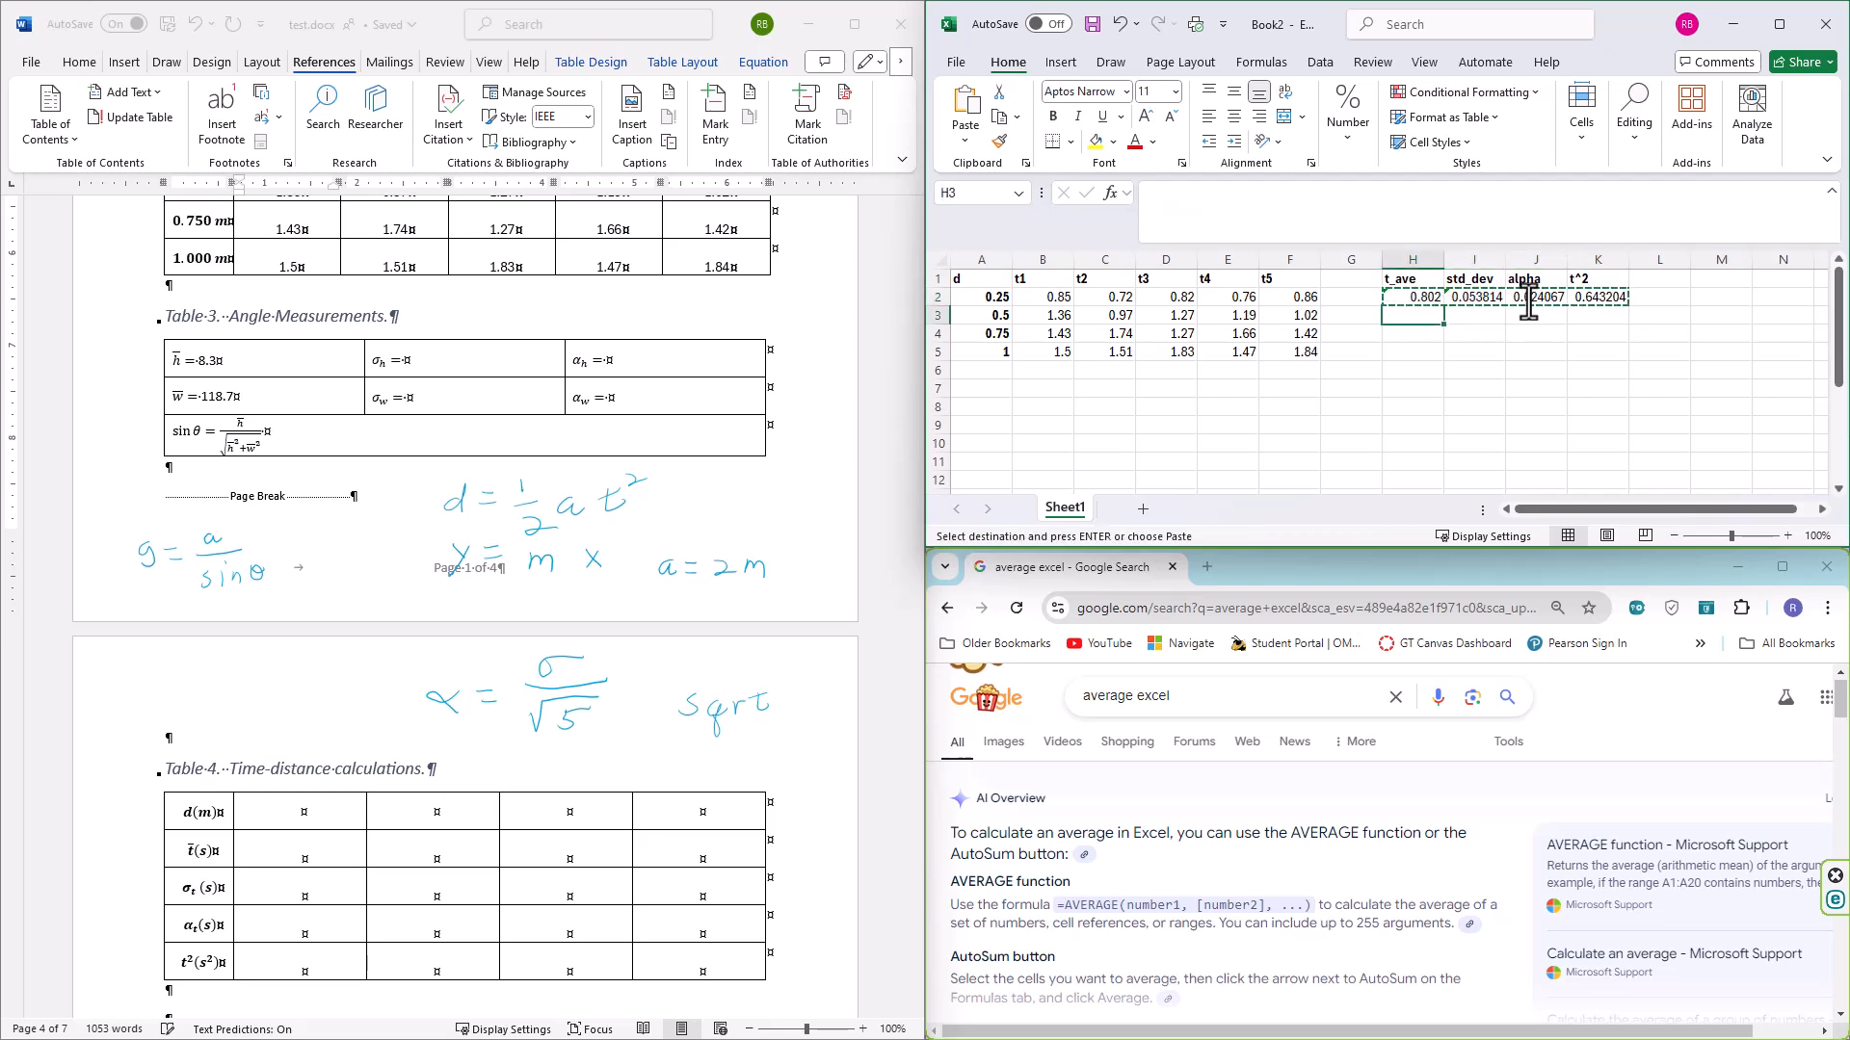
{"action": "key", "text": "shift+Down"}
{"action": "key", "text": "shift+Down"}
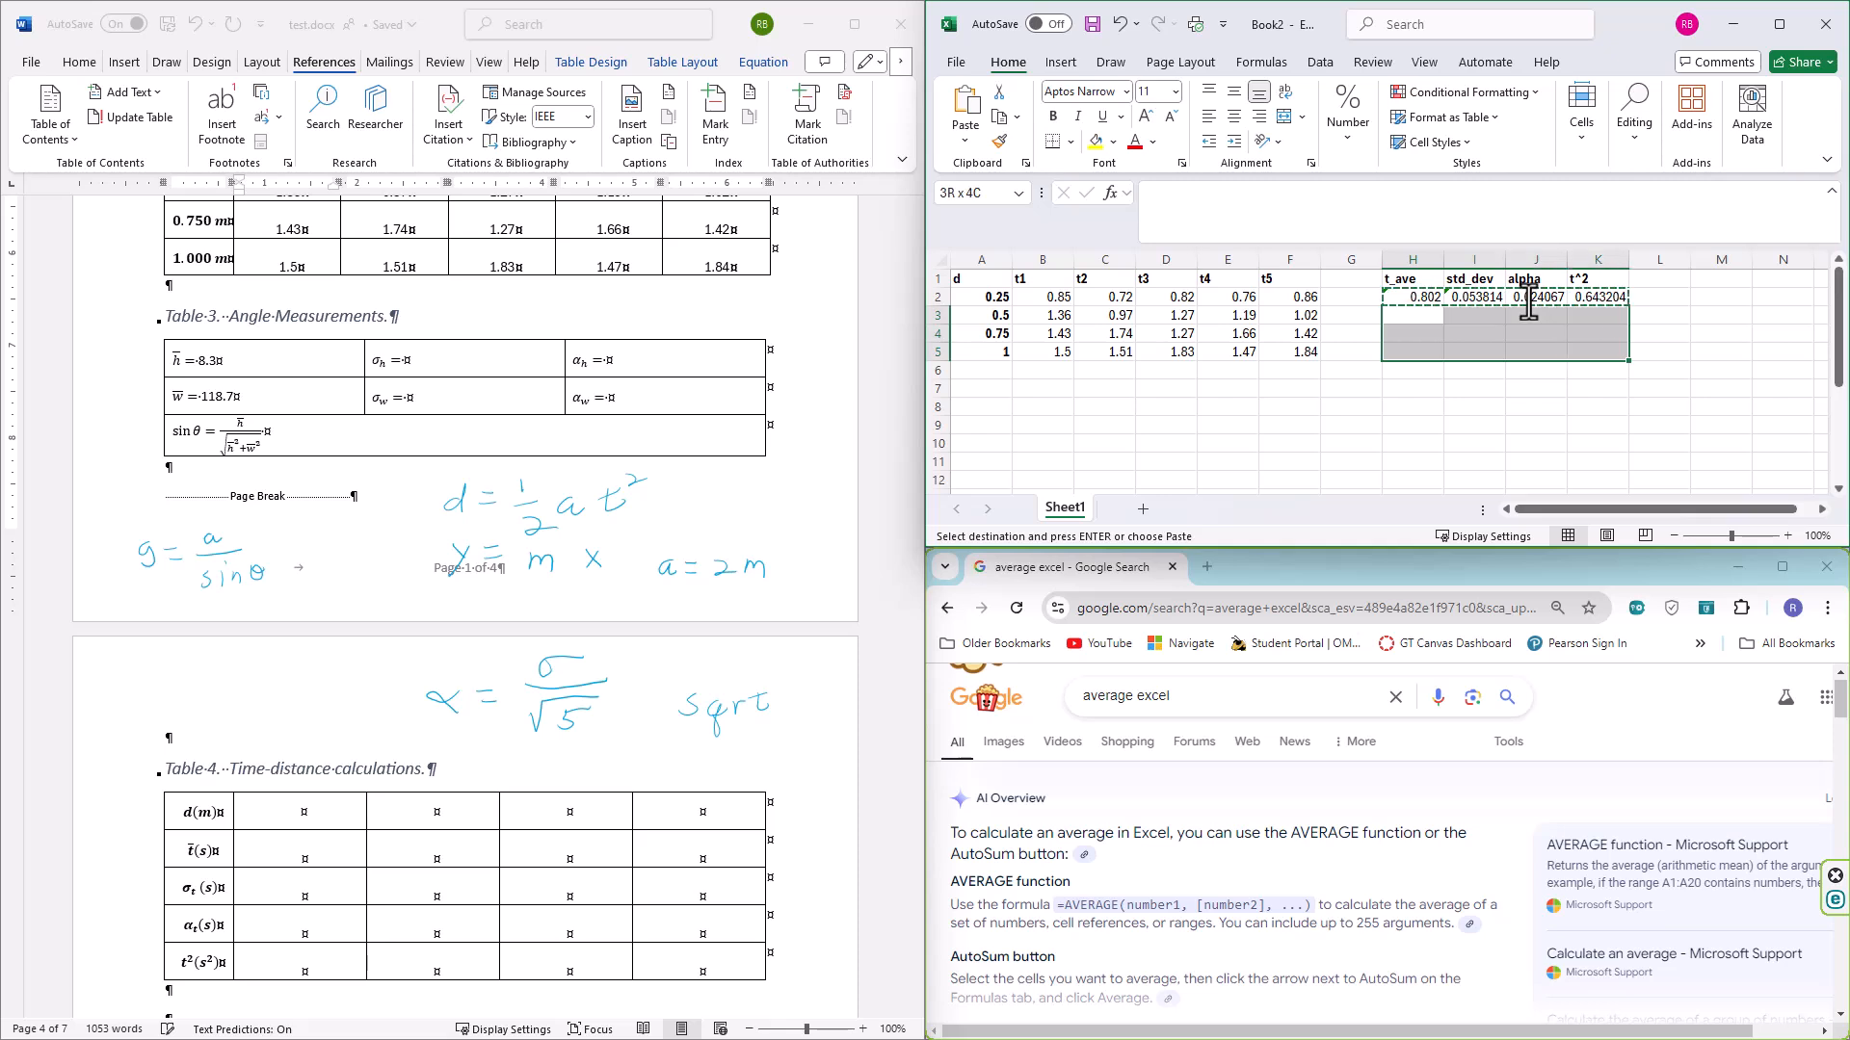
{"action": "key", "text": "Left"}
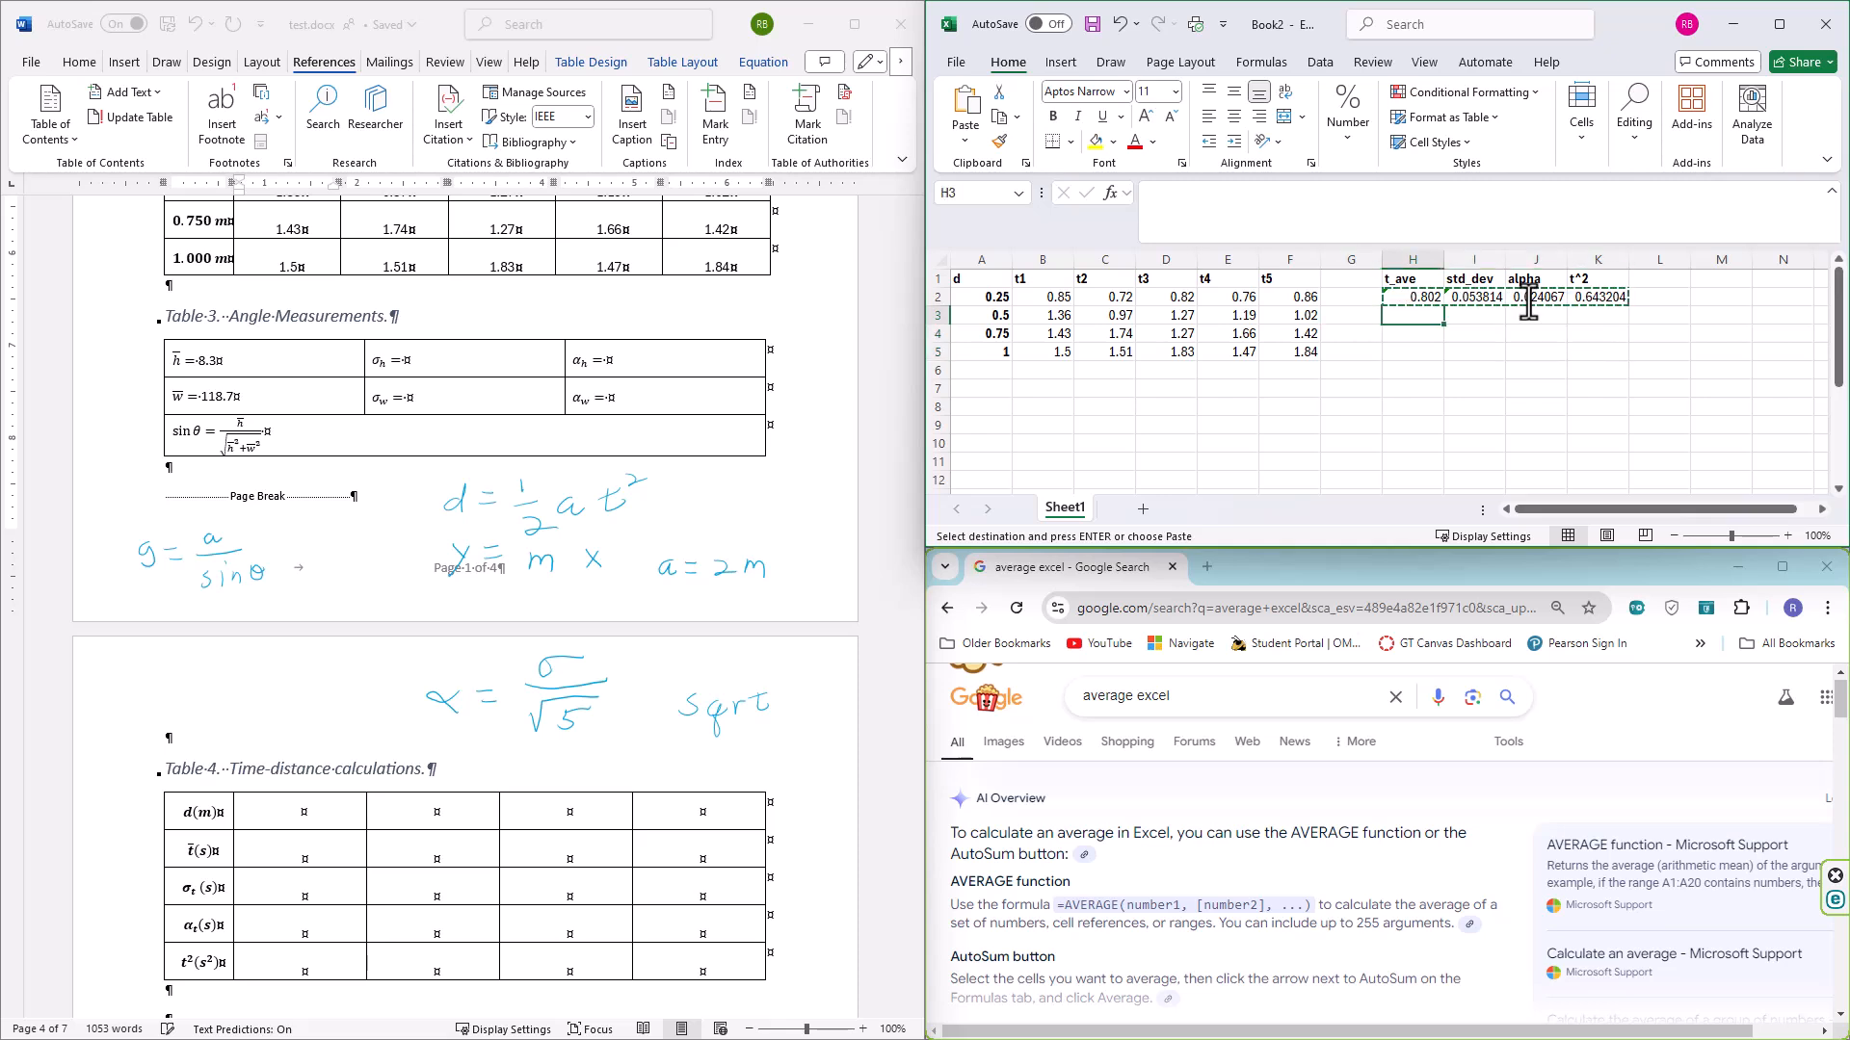
{"action": "key", "text": "shift+Down"}
{"action": "key", "text": "shift+Down"}
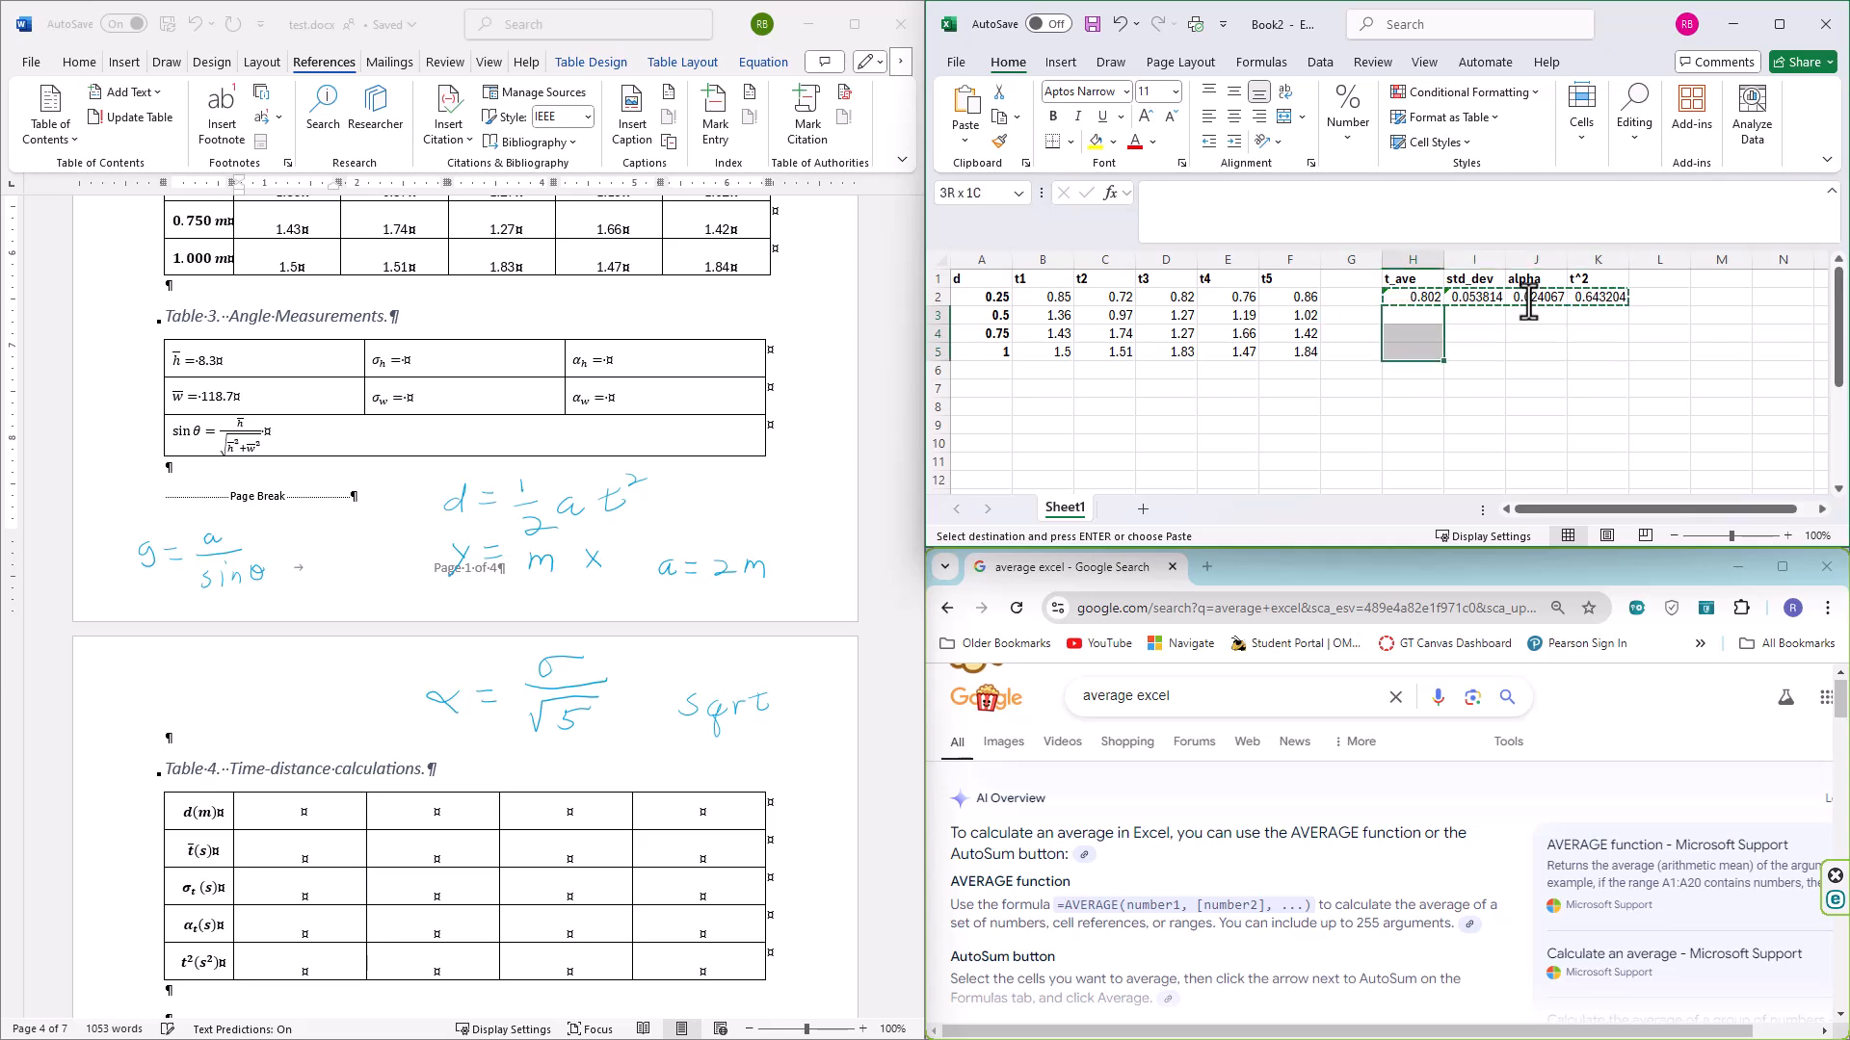
{"action": "key", "text": "ctrl+v"}
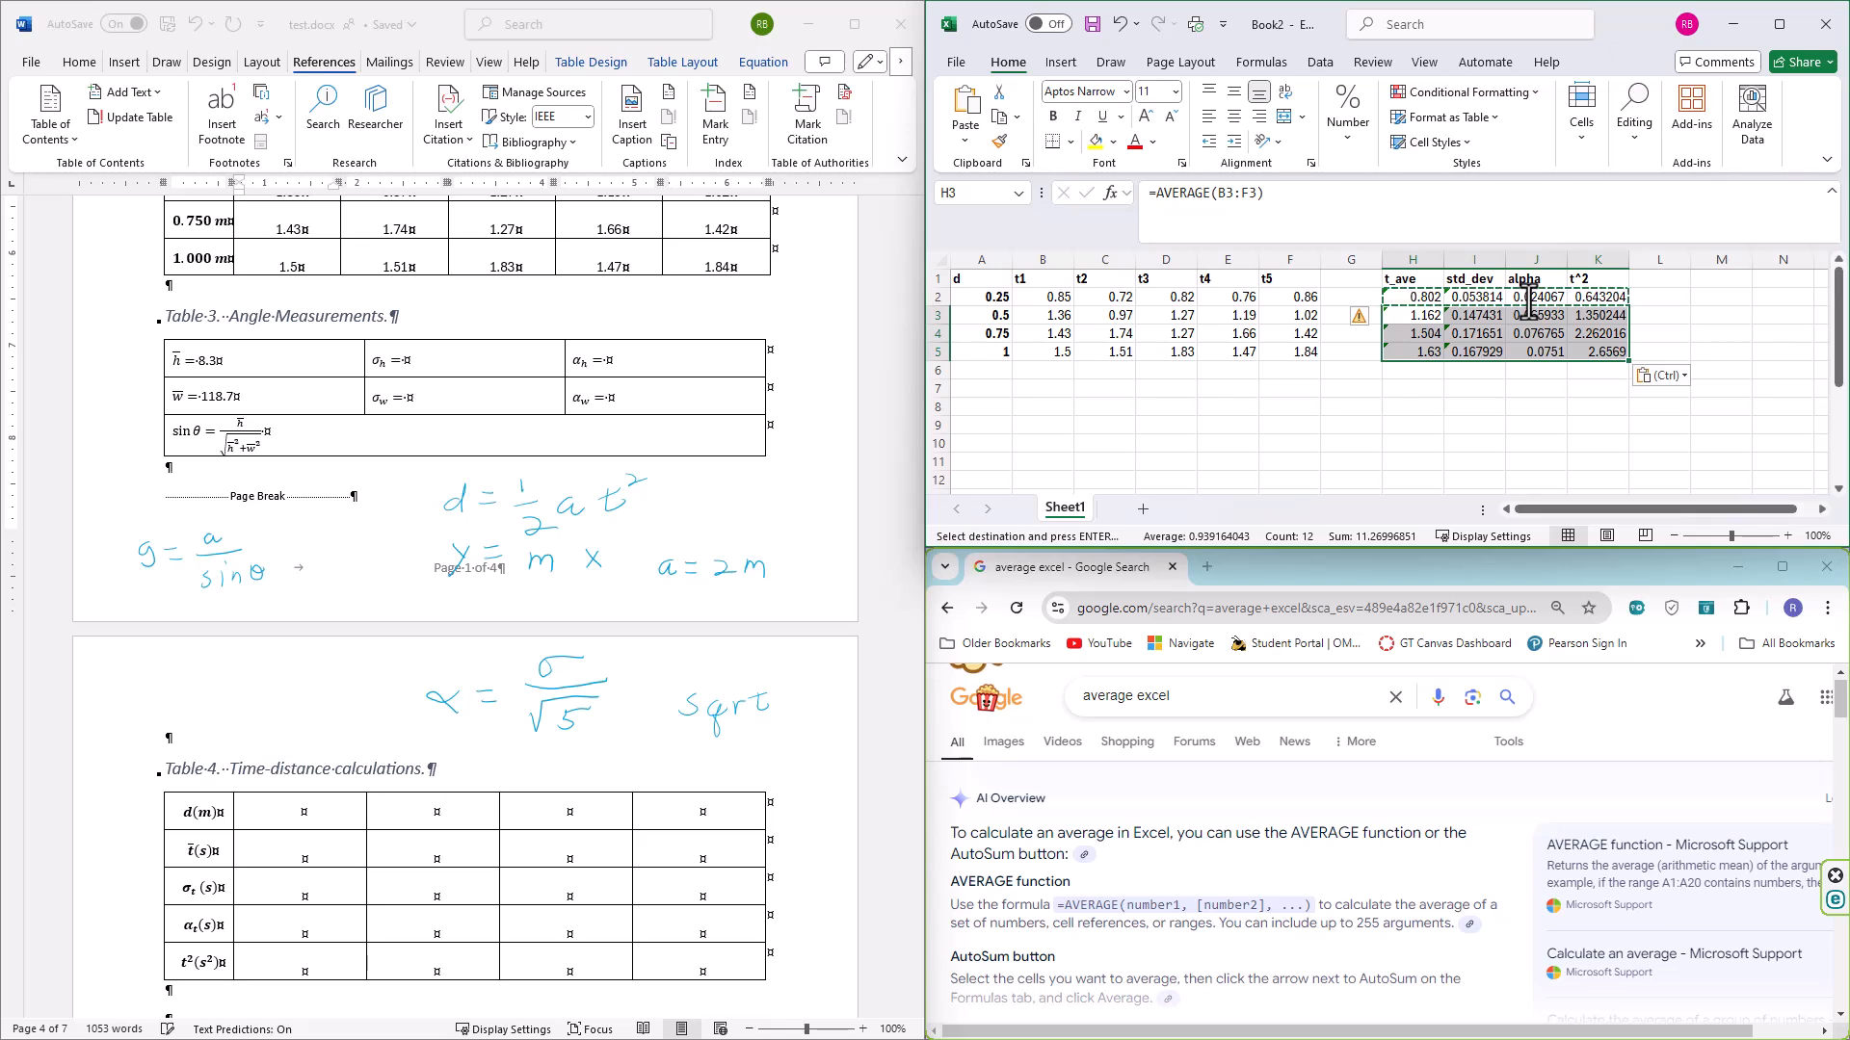
{"action": "key", "text": "Down"}
{"action": "key", "text": "Down"}
{"action": "key", "text": "Down"}
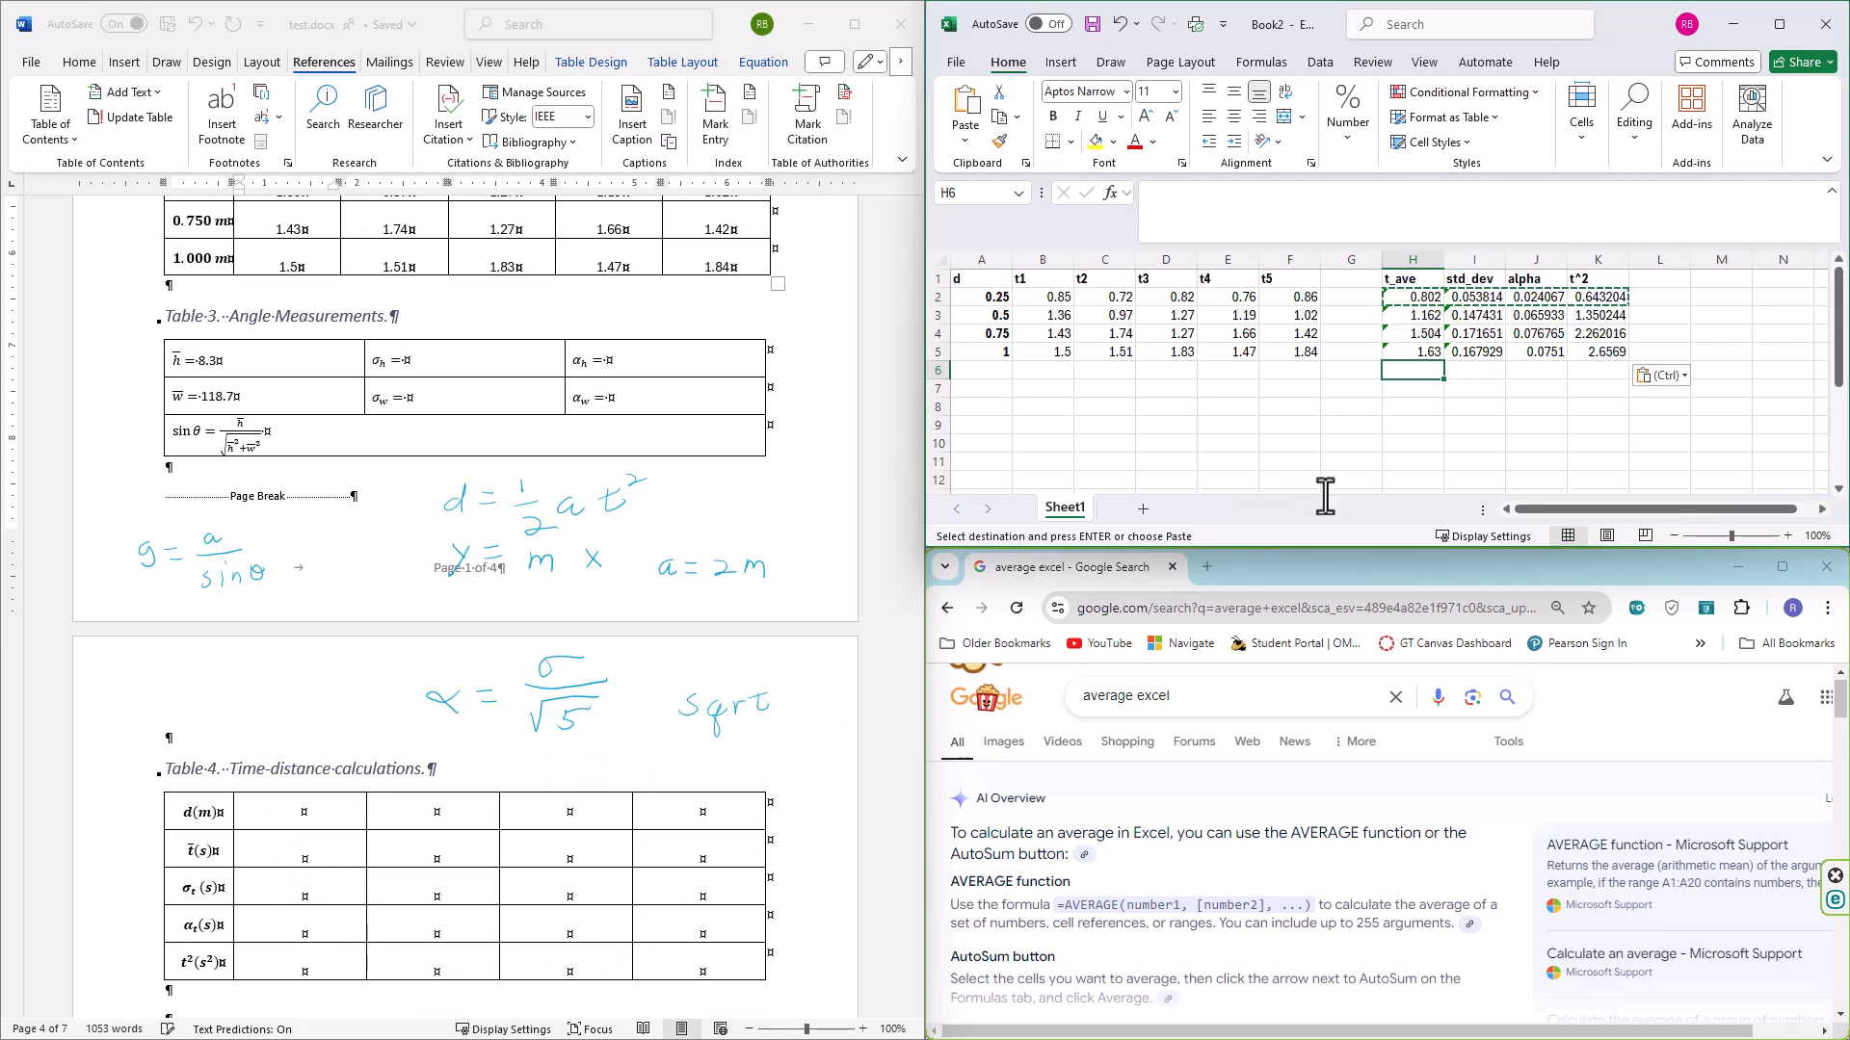
Copy the results in H2:K5 and paste them as values only into the block starting at cell A7
{"action": "left_click", "coordinate": [1462, 450]}
{"action": "left_click_drag", "start_coordinate": [1413, 298], "coordinate": [1525, 358]}
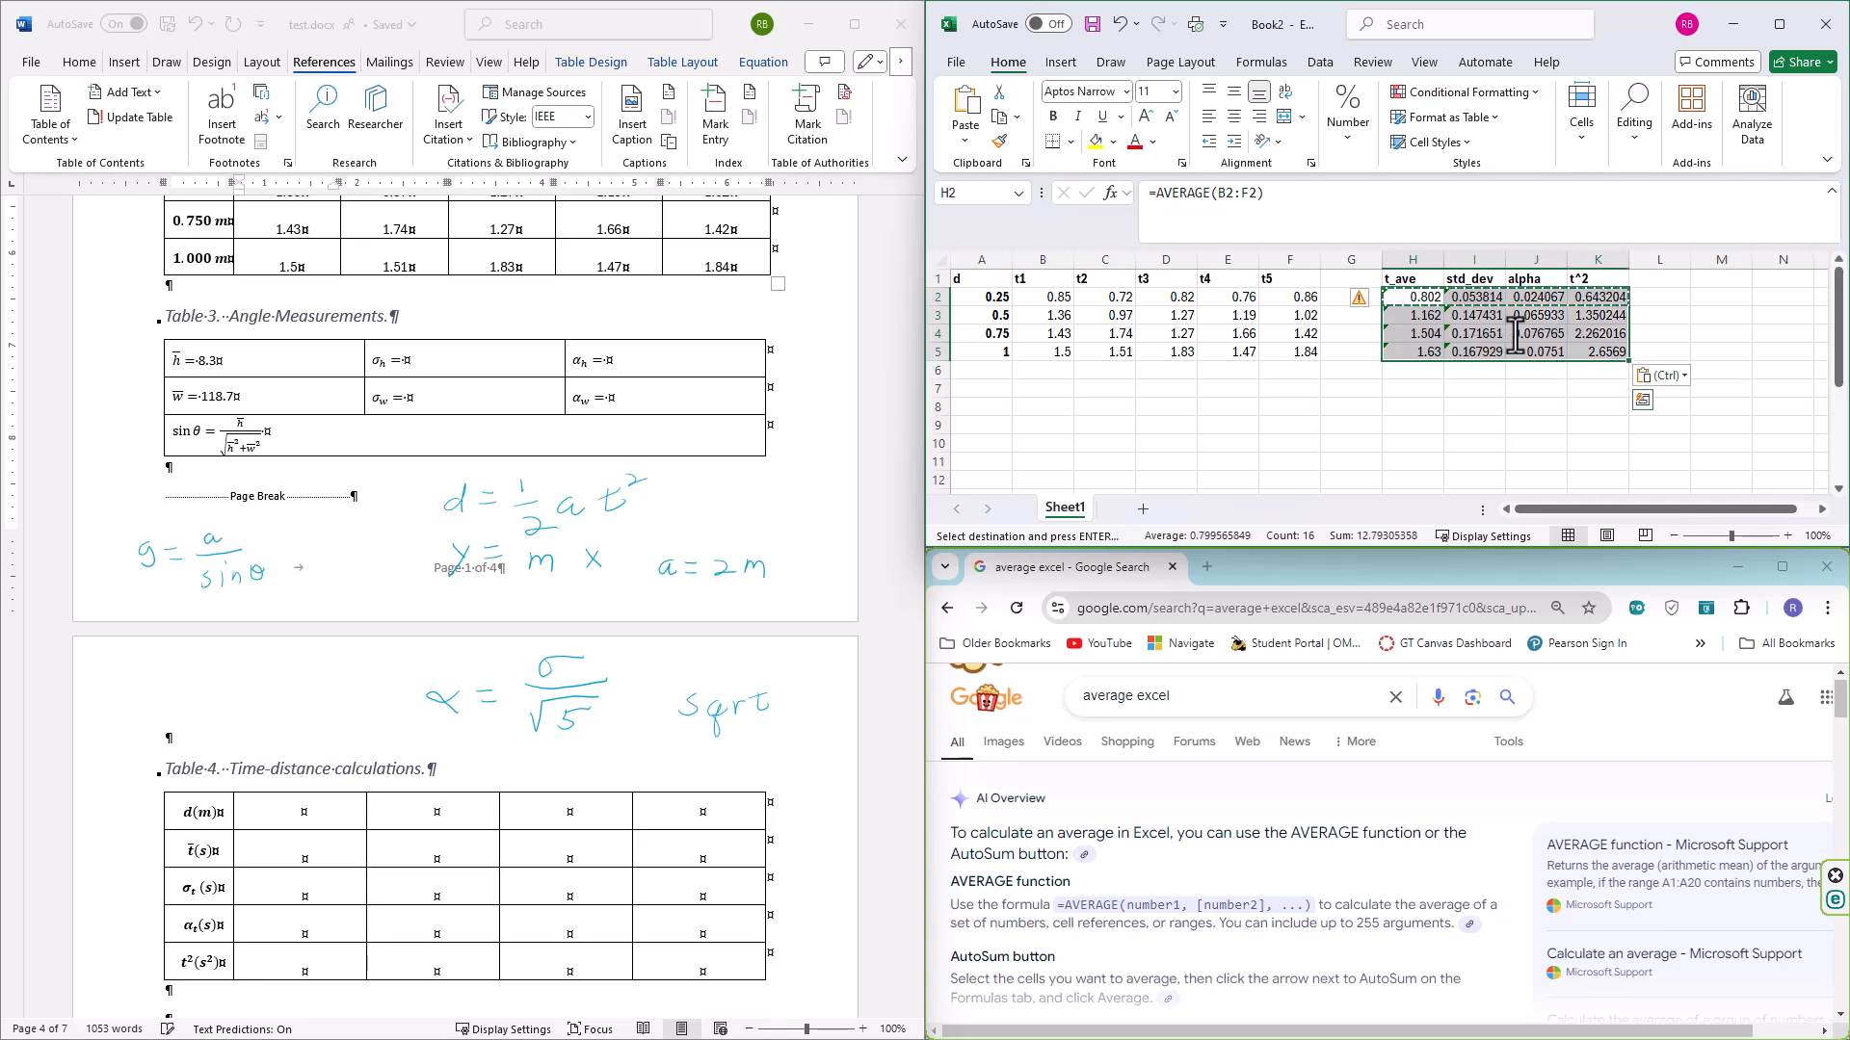
{"action": "right_click", "coordinate": [1525, 340]}
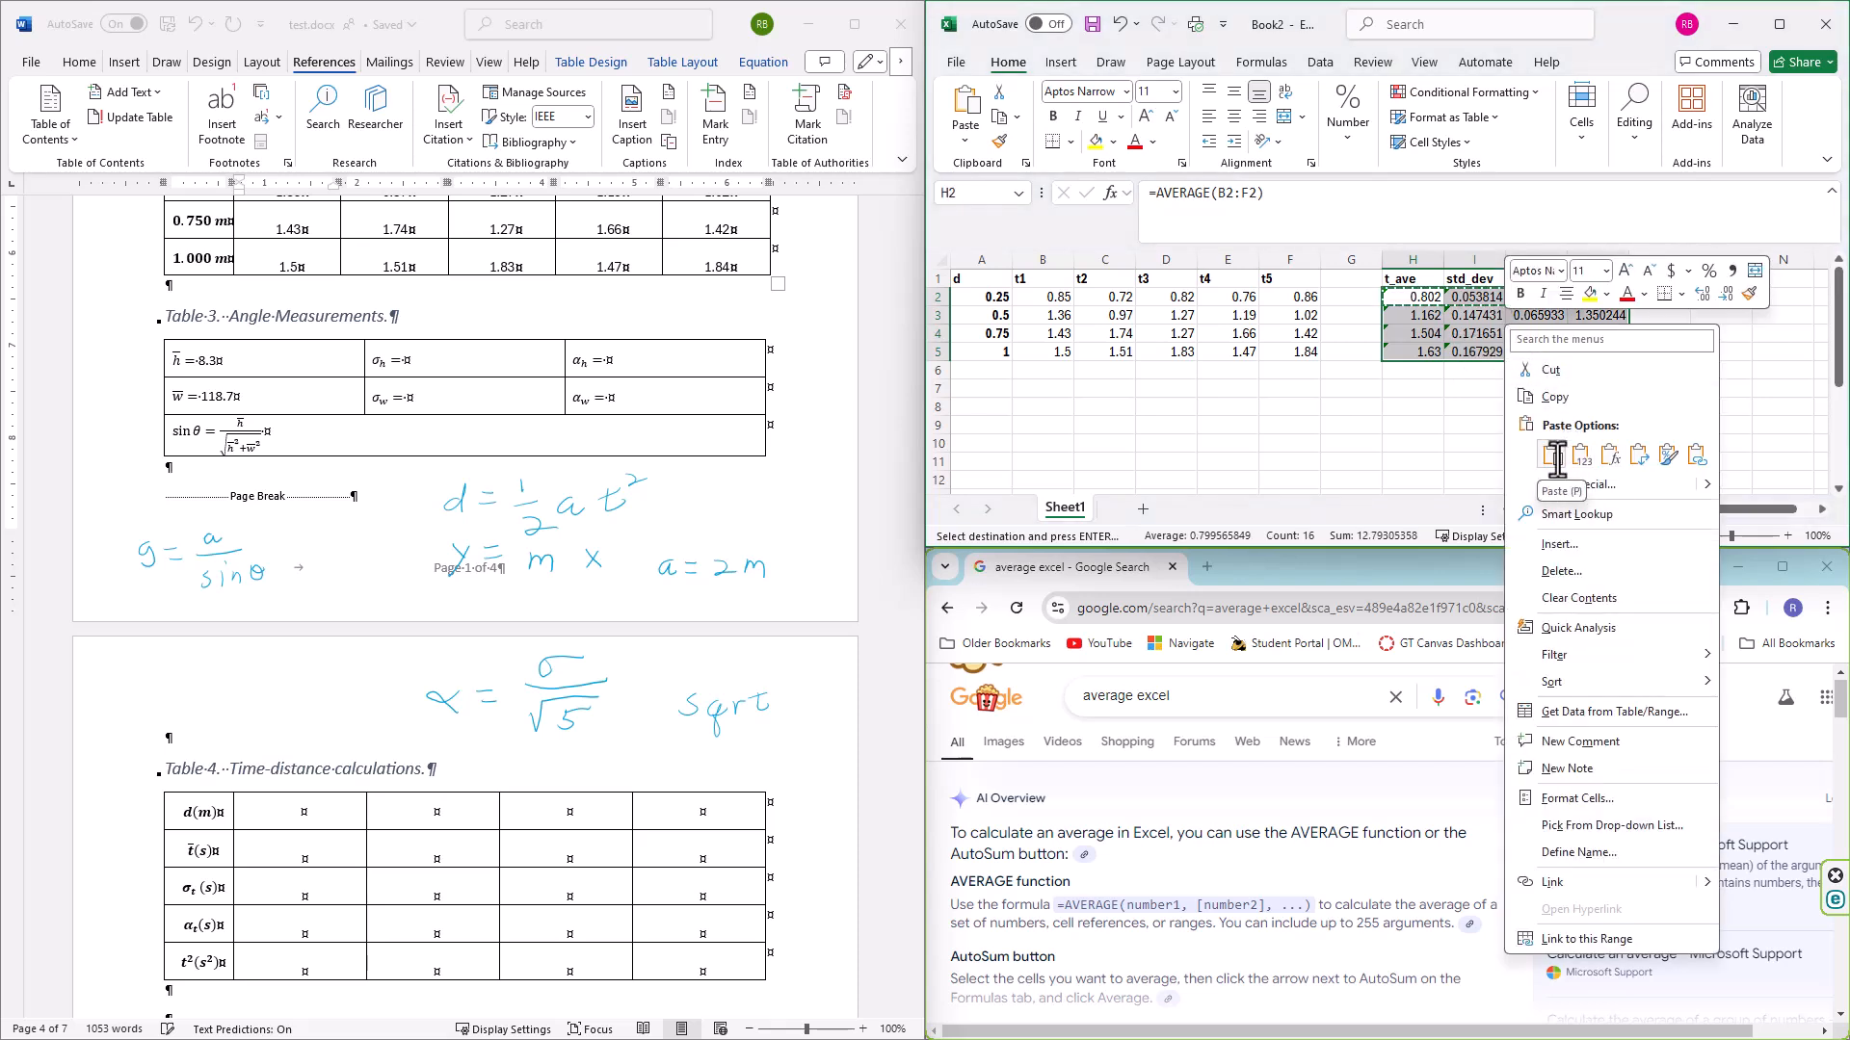
{"action": "left_click", "coordinate": [1532, 396]}
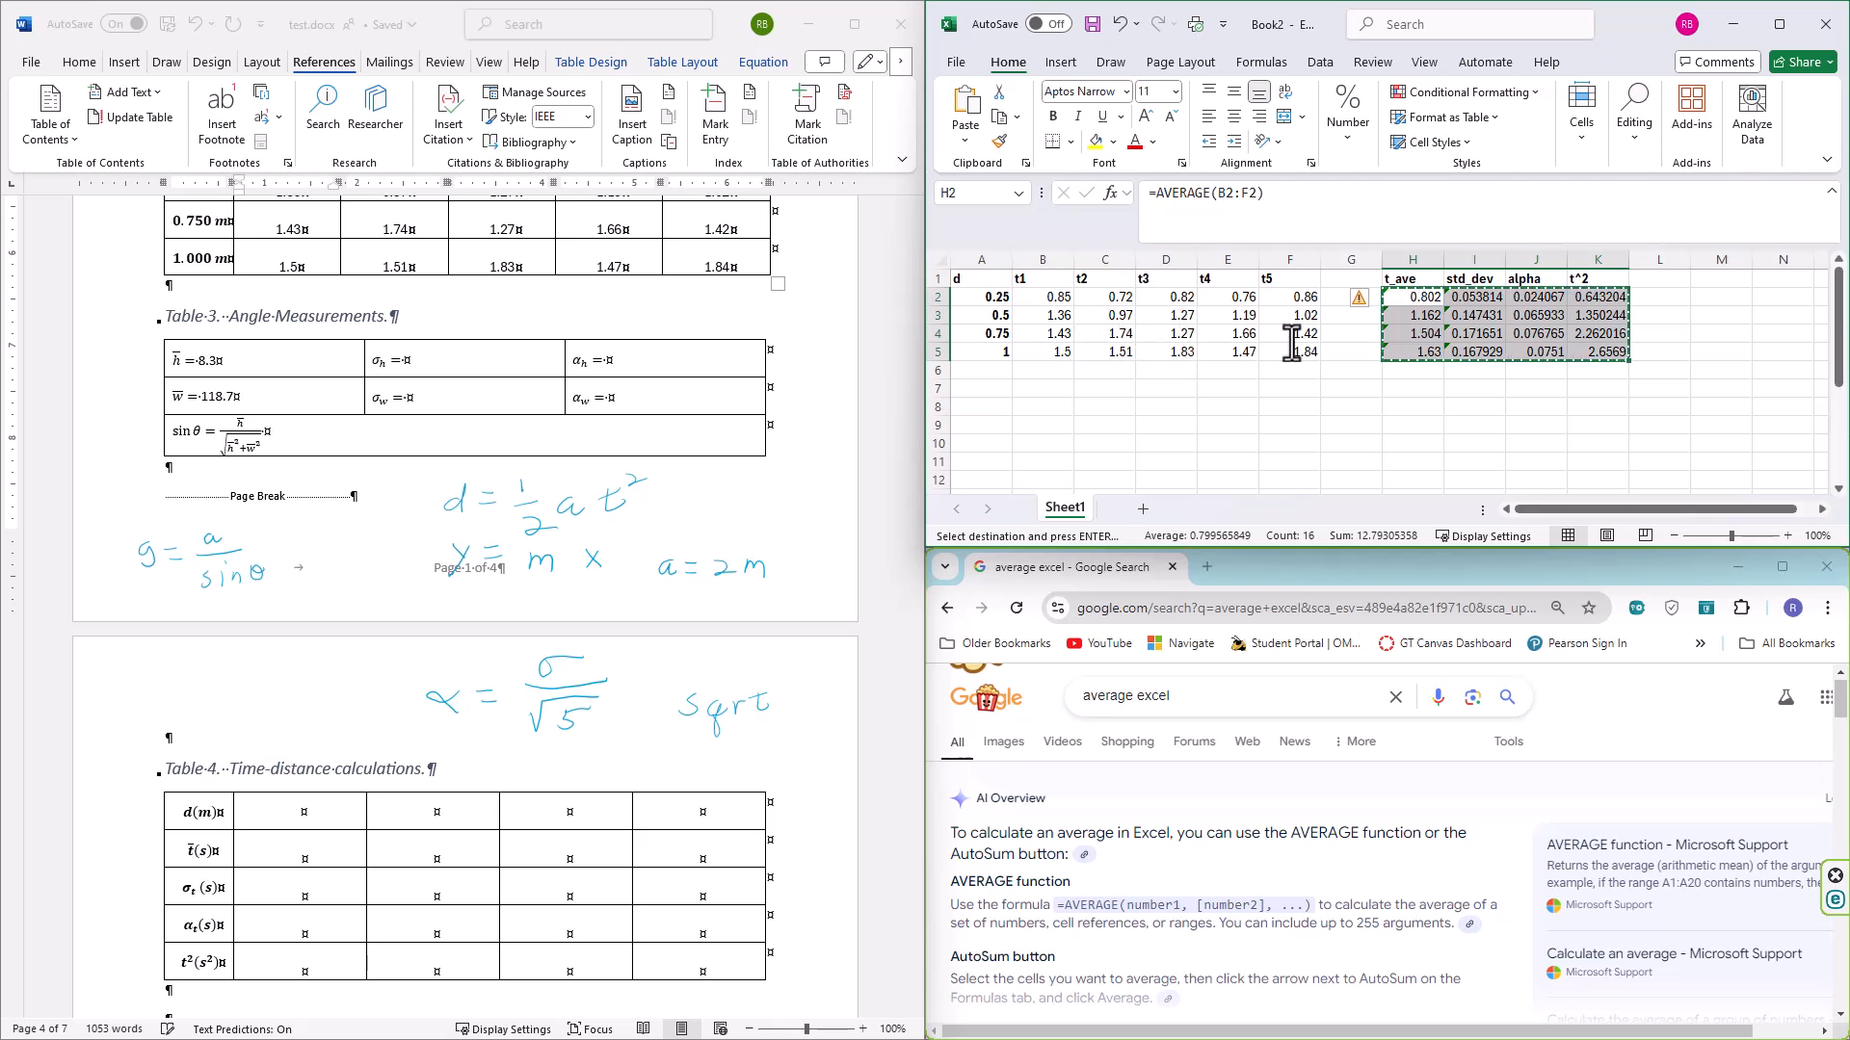
{"action": "left_click", "coordinate": [989, 390]}
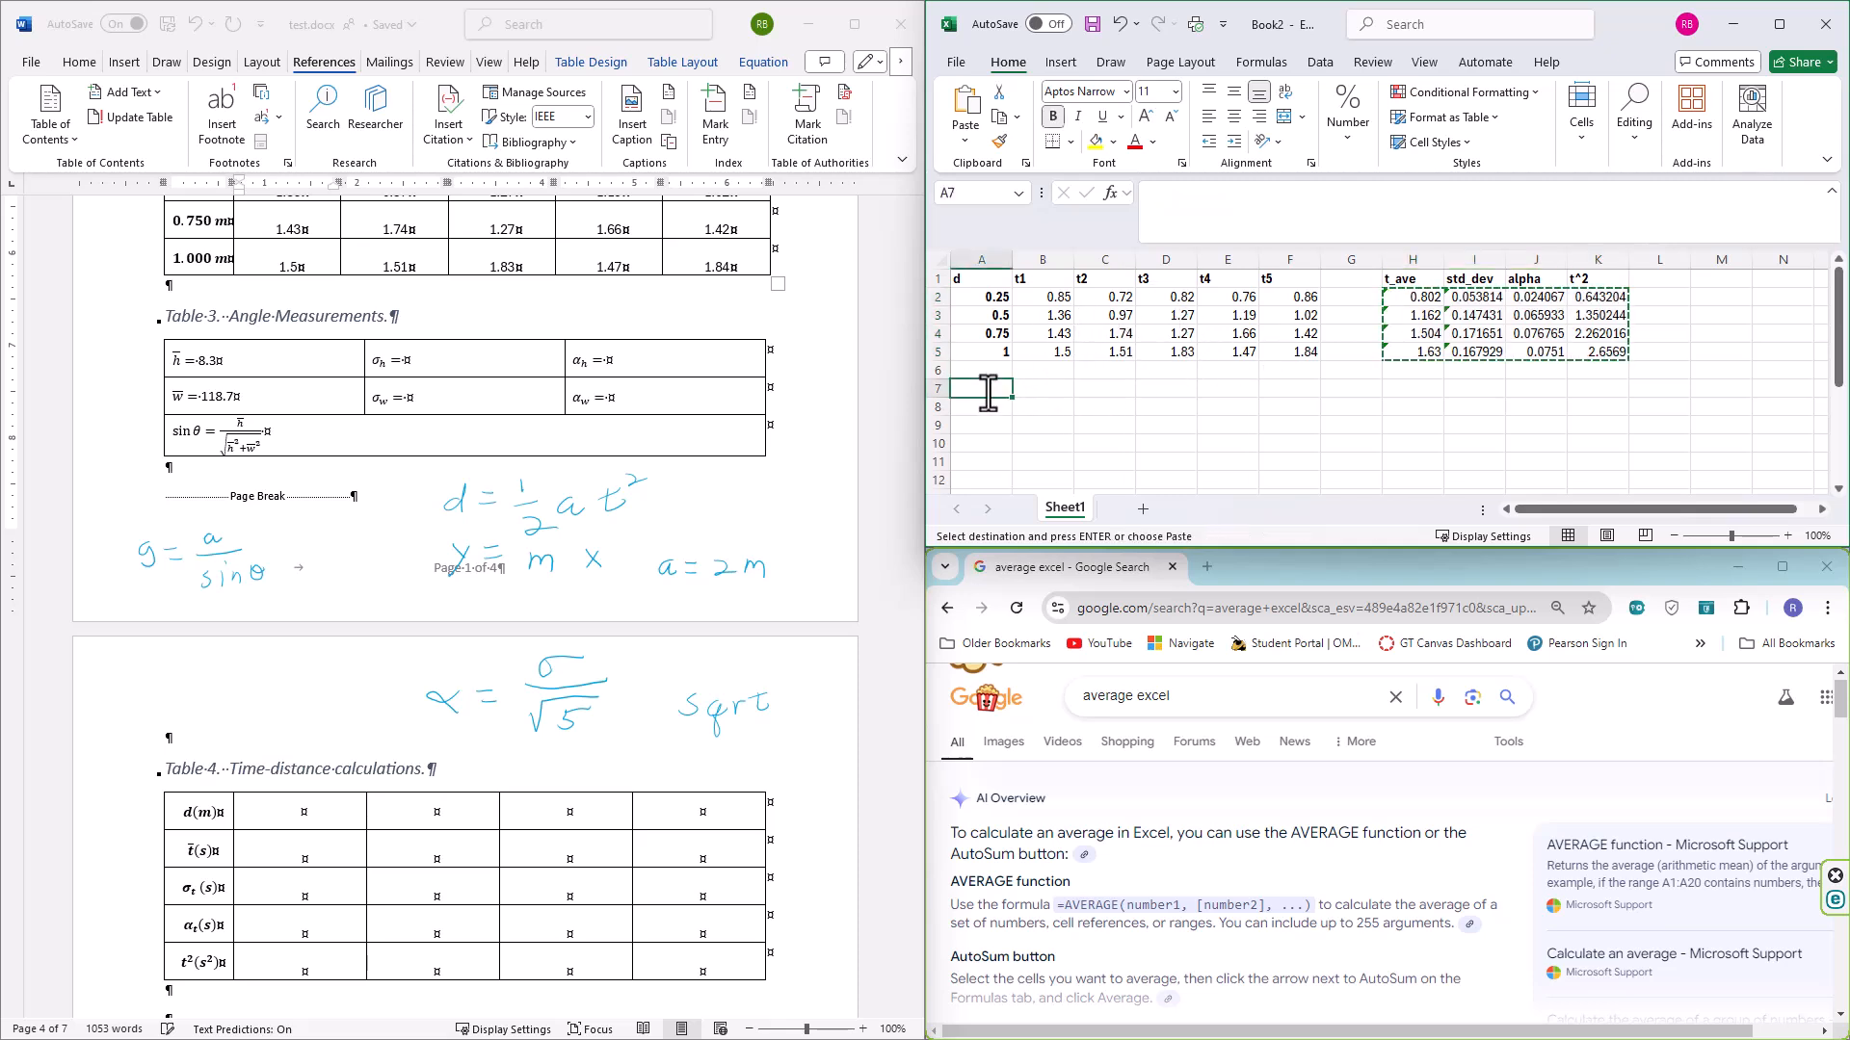
{"action": "key", "text": "ctrl+v"}
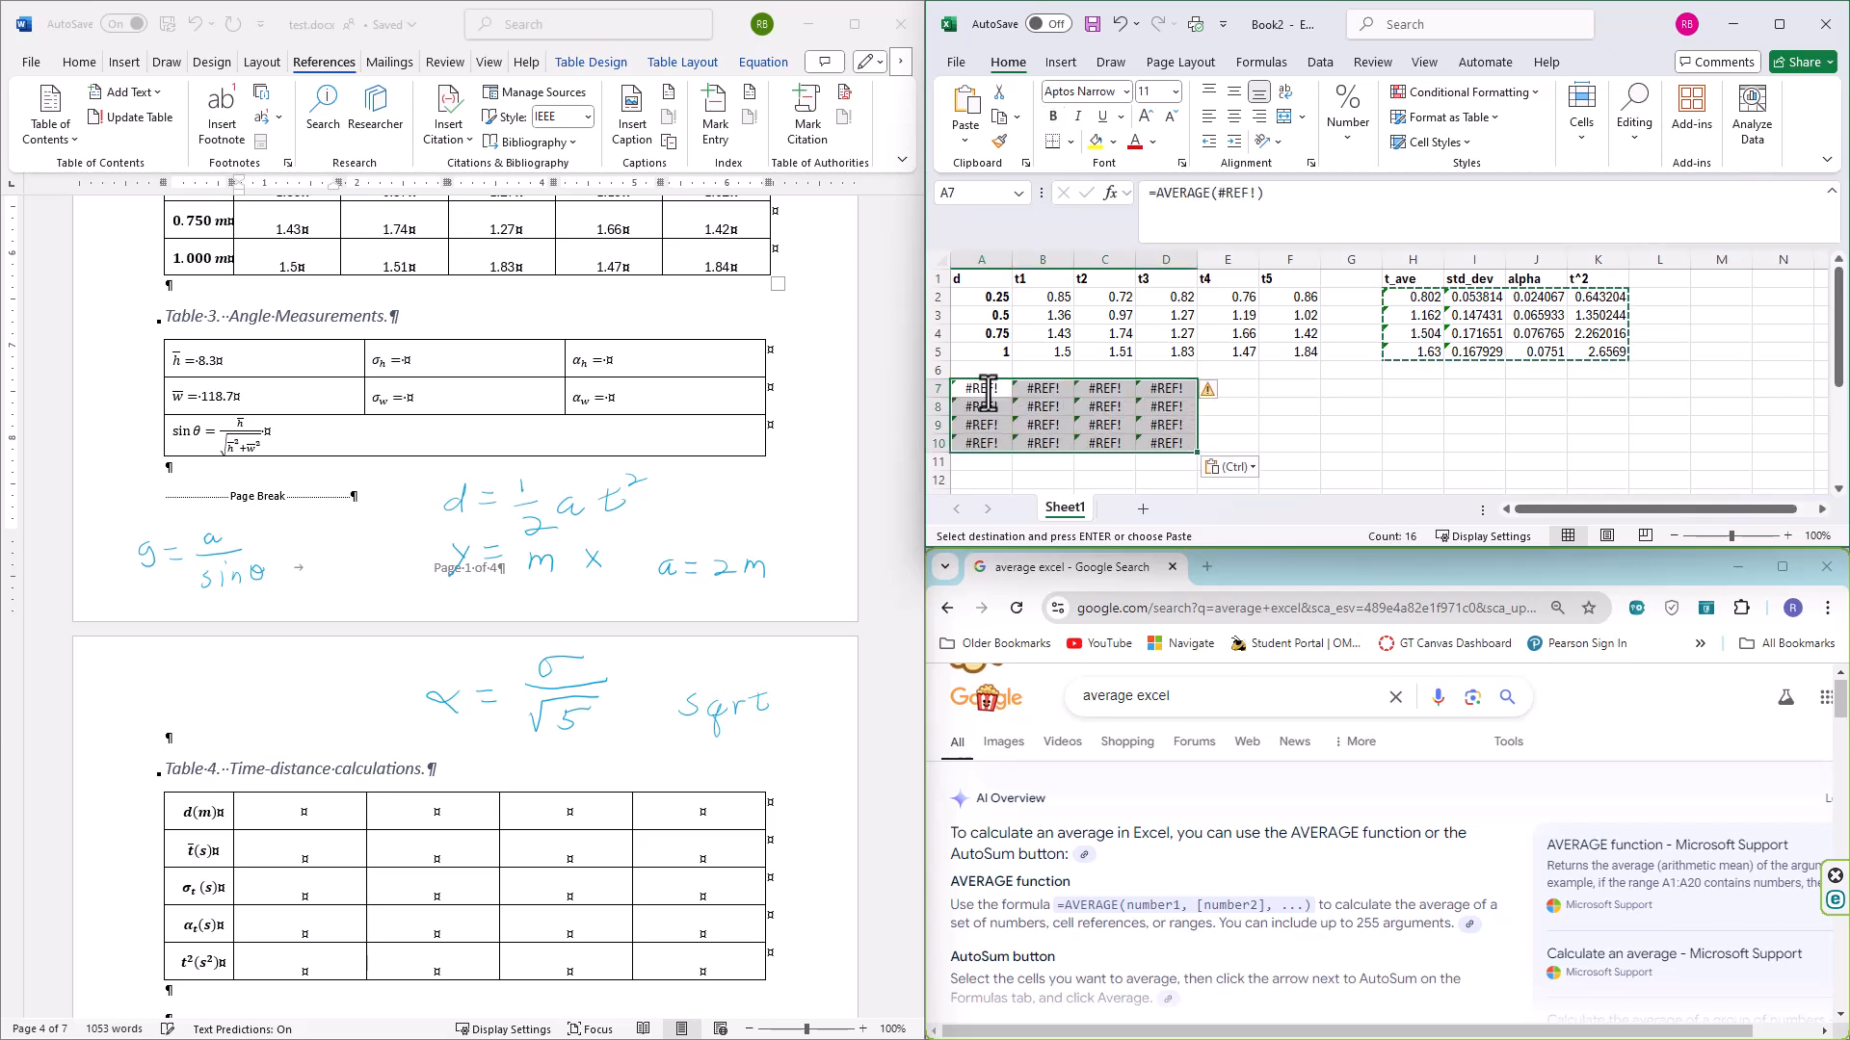
{"action": "key", "text": "ctrl+z"}
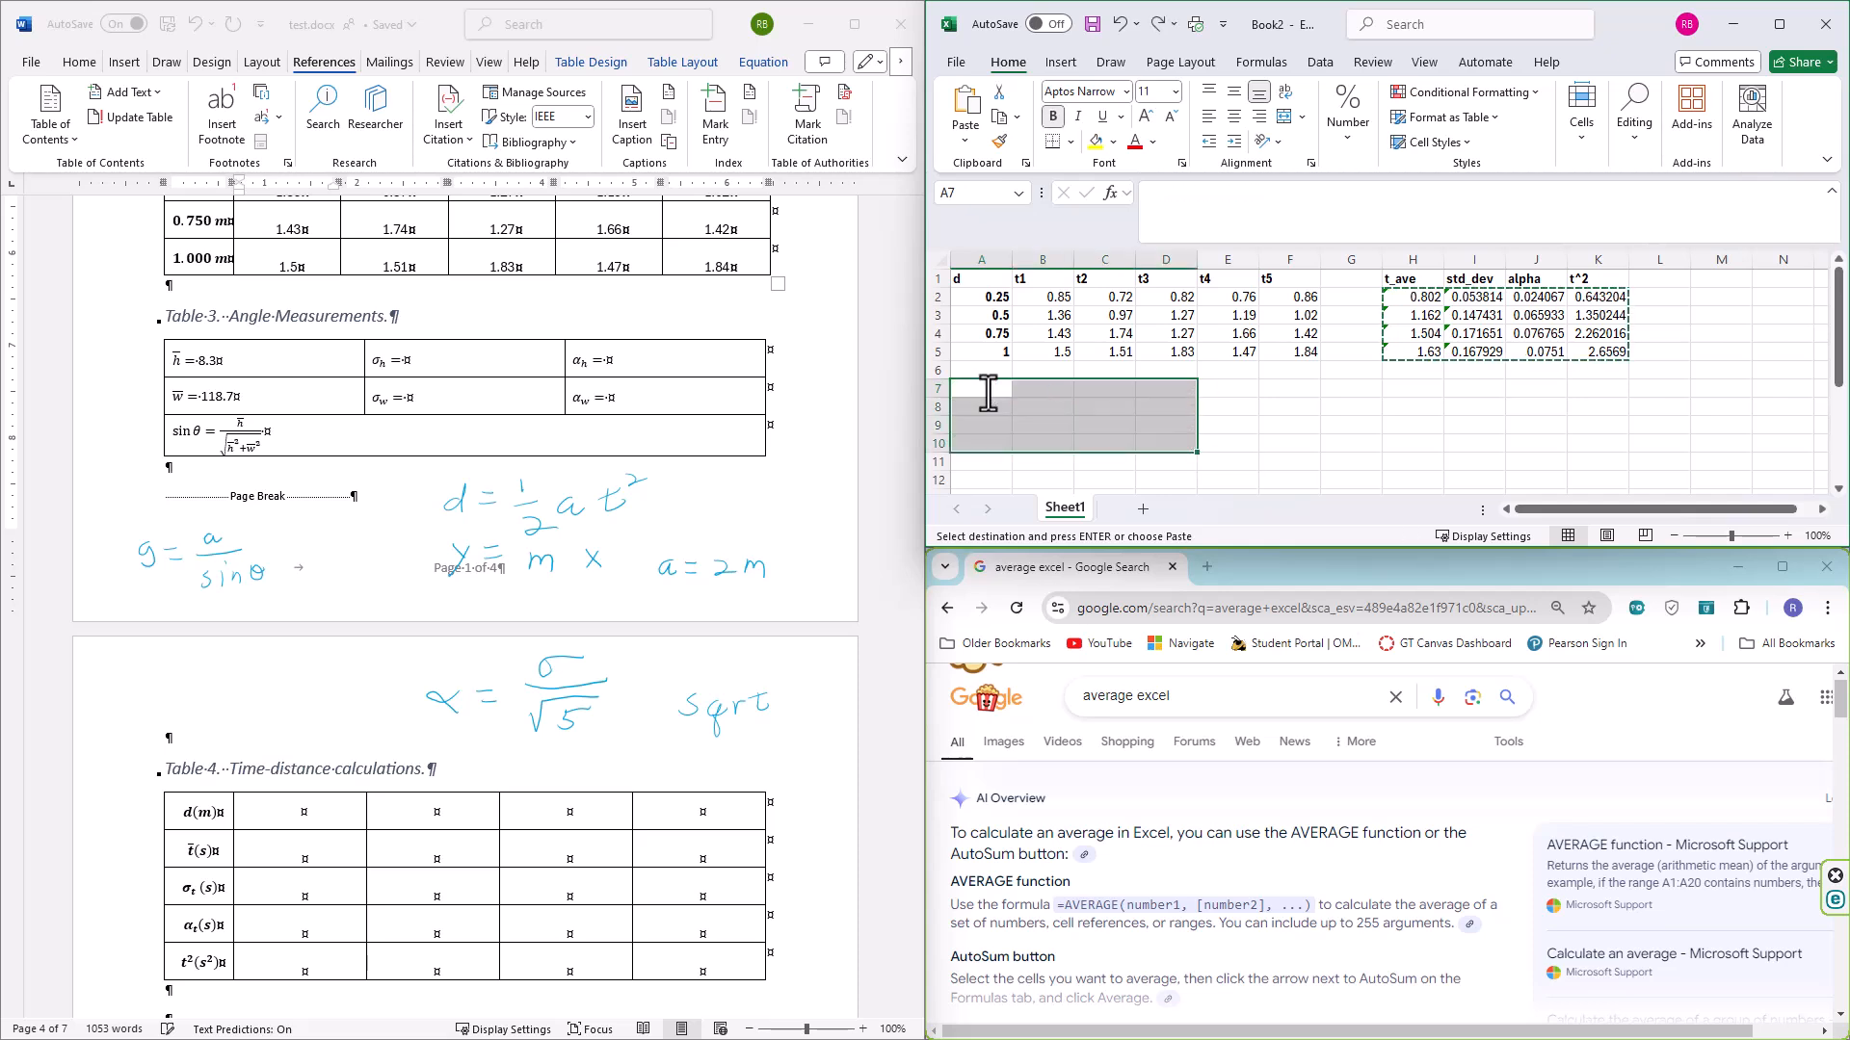
{"action": "right_click", "coordinate": [990, 390]}
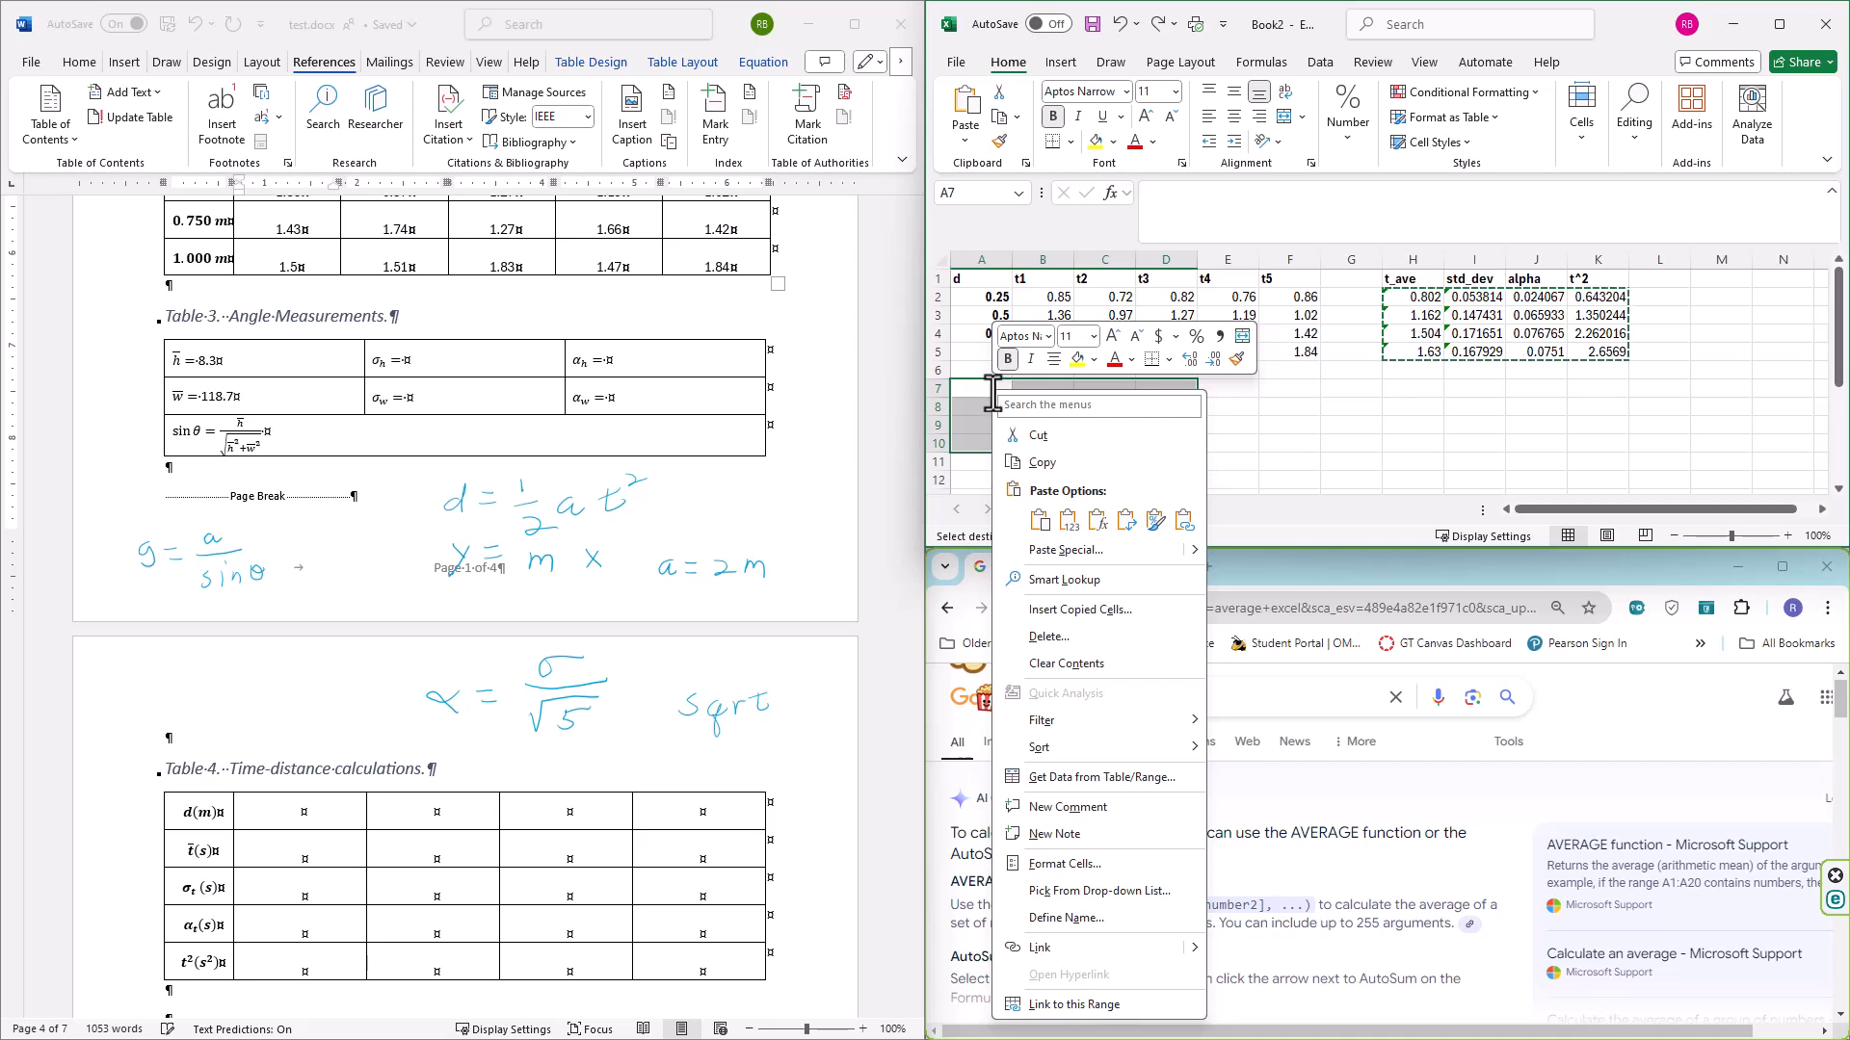
{"action": "left_click", "coordinate": [1071, 521]}
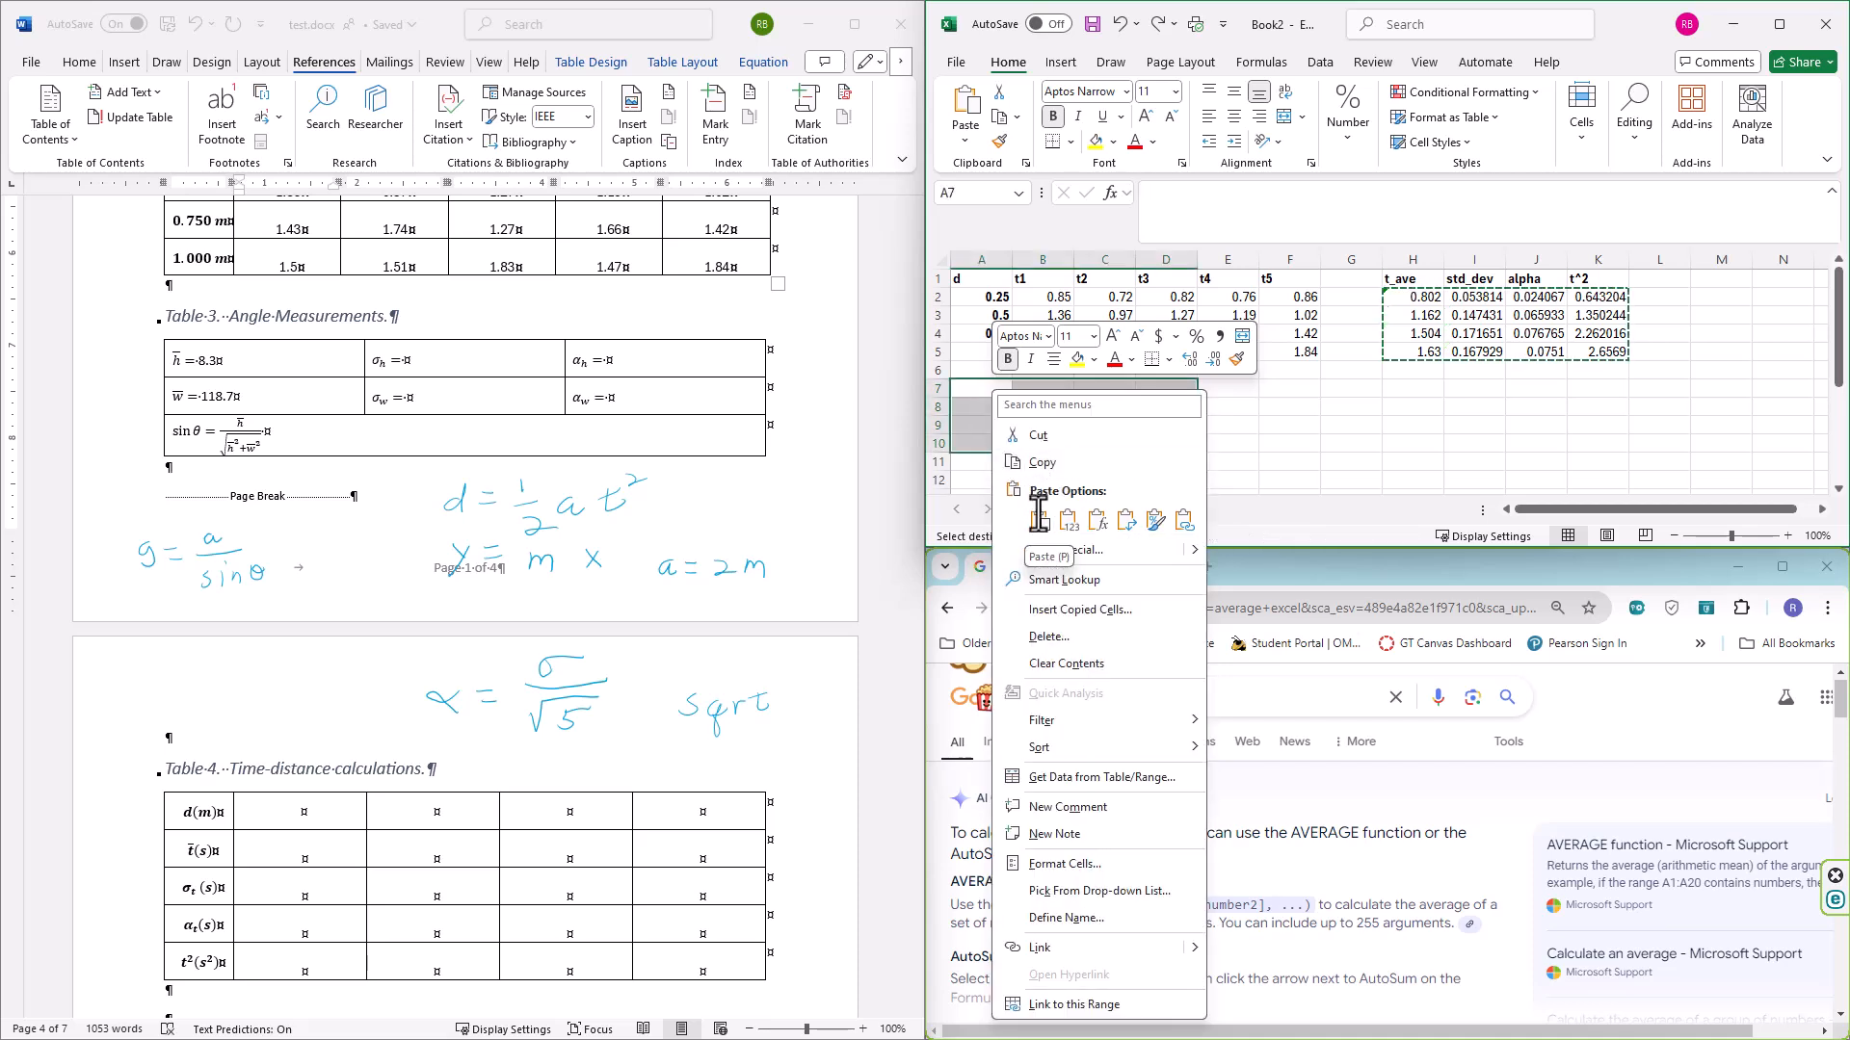
{"action": "left_click", "coordinate": [1071, 521]}
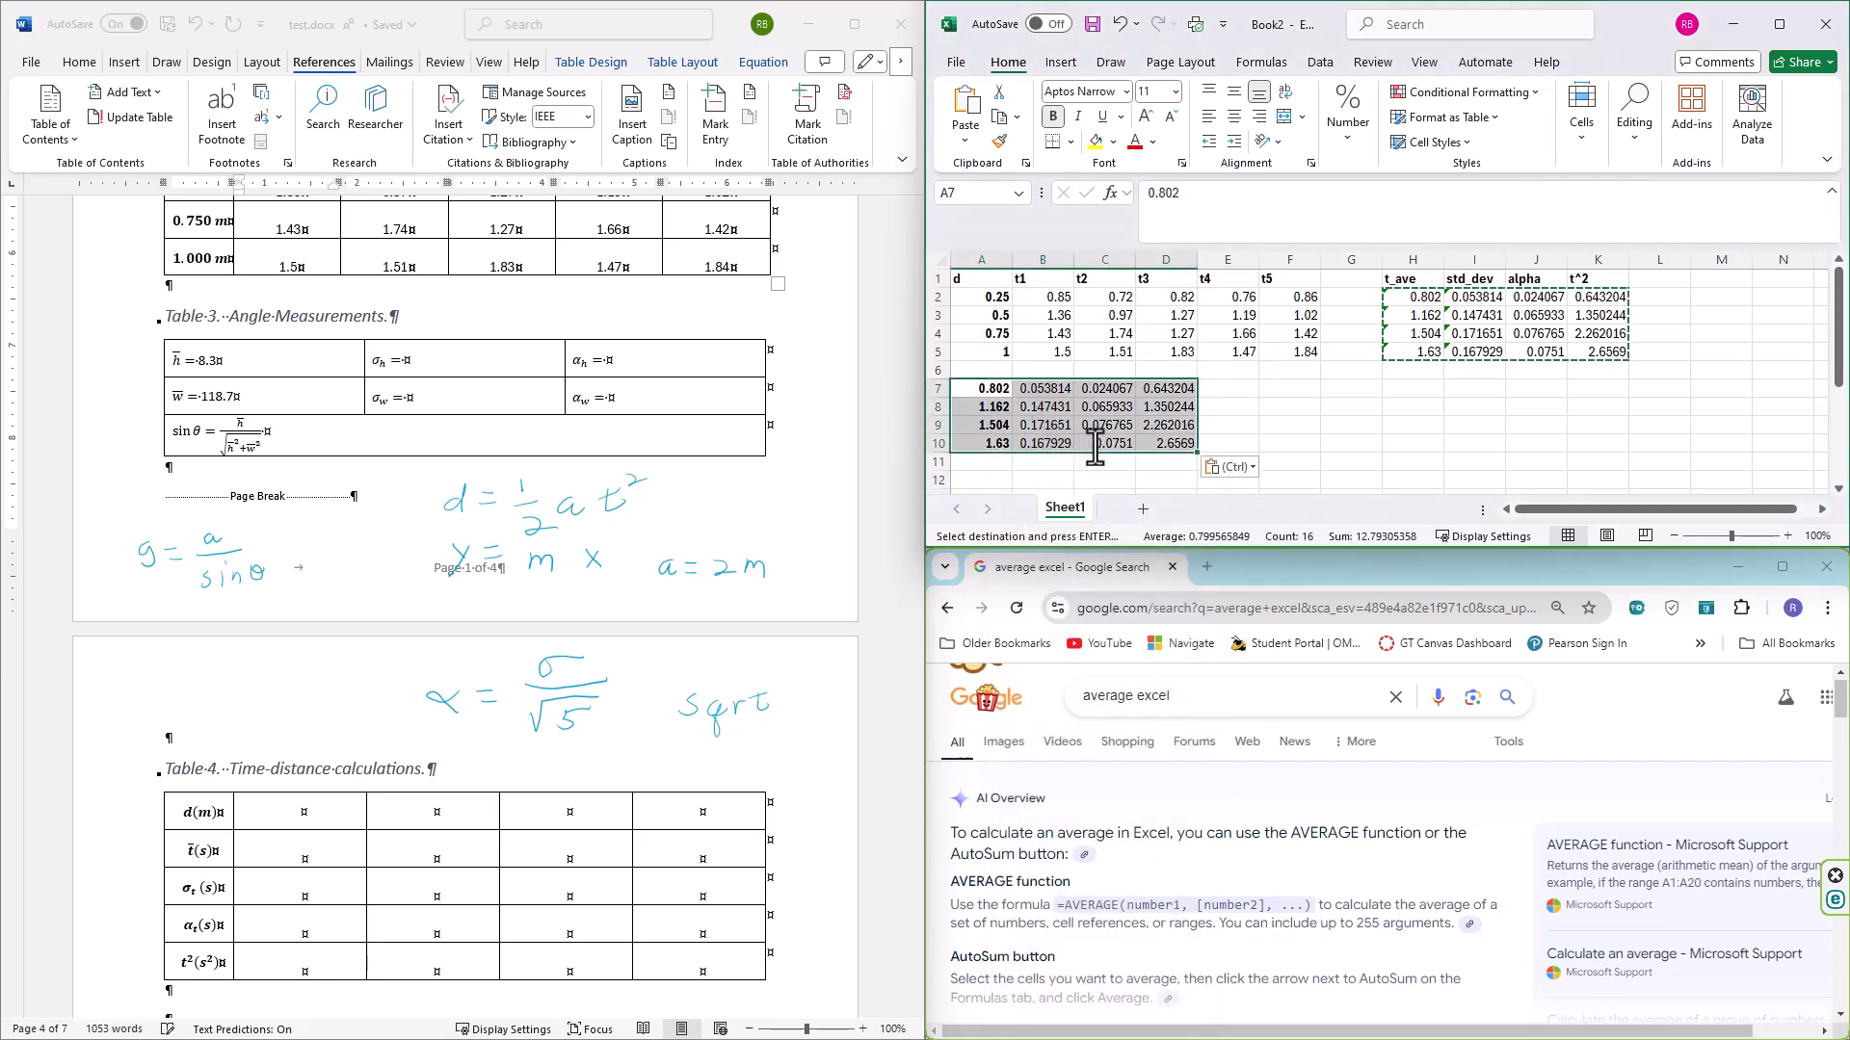
Compare the pasted values in the block below the data with the formula behind cell I2
{"action": "left_click", "coordinate": [1025, 393]}
{"action": "left_click", "coordinate": [1476, 298]}
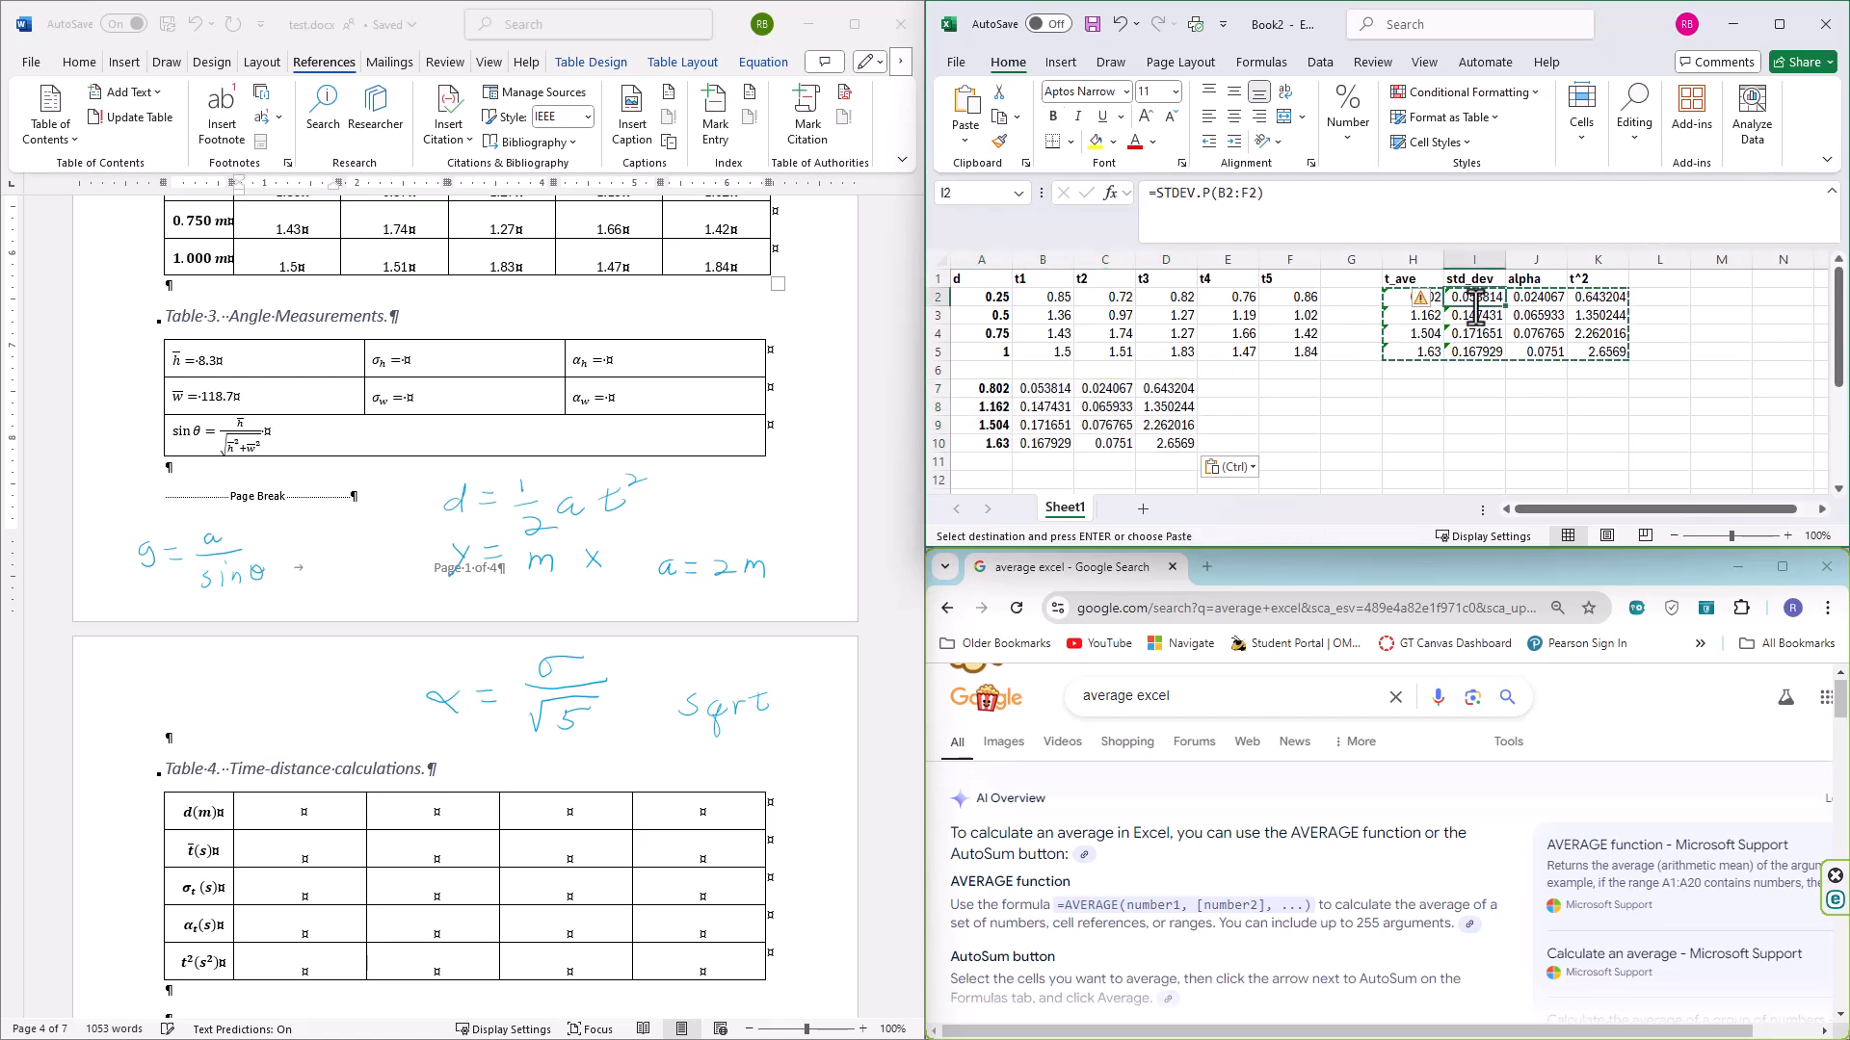
{"action": "left_click", "coordinate": [1047, 417]}
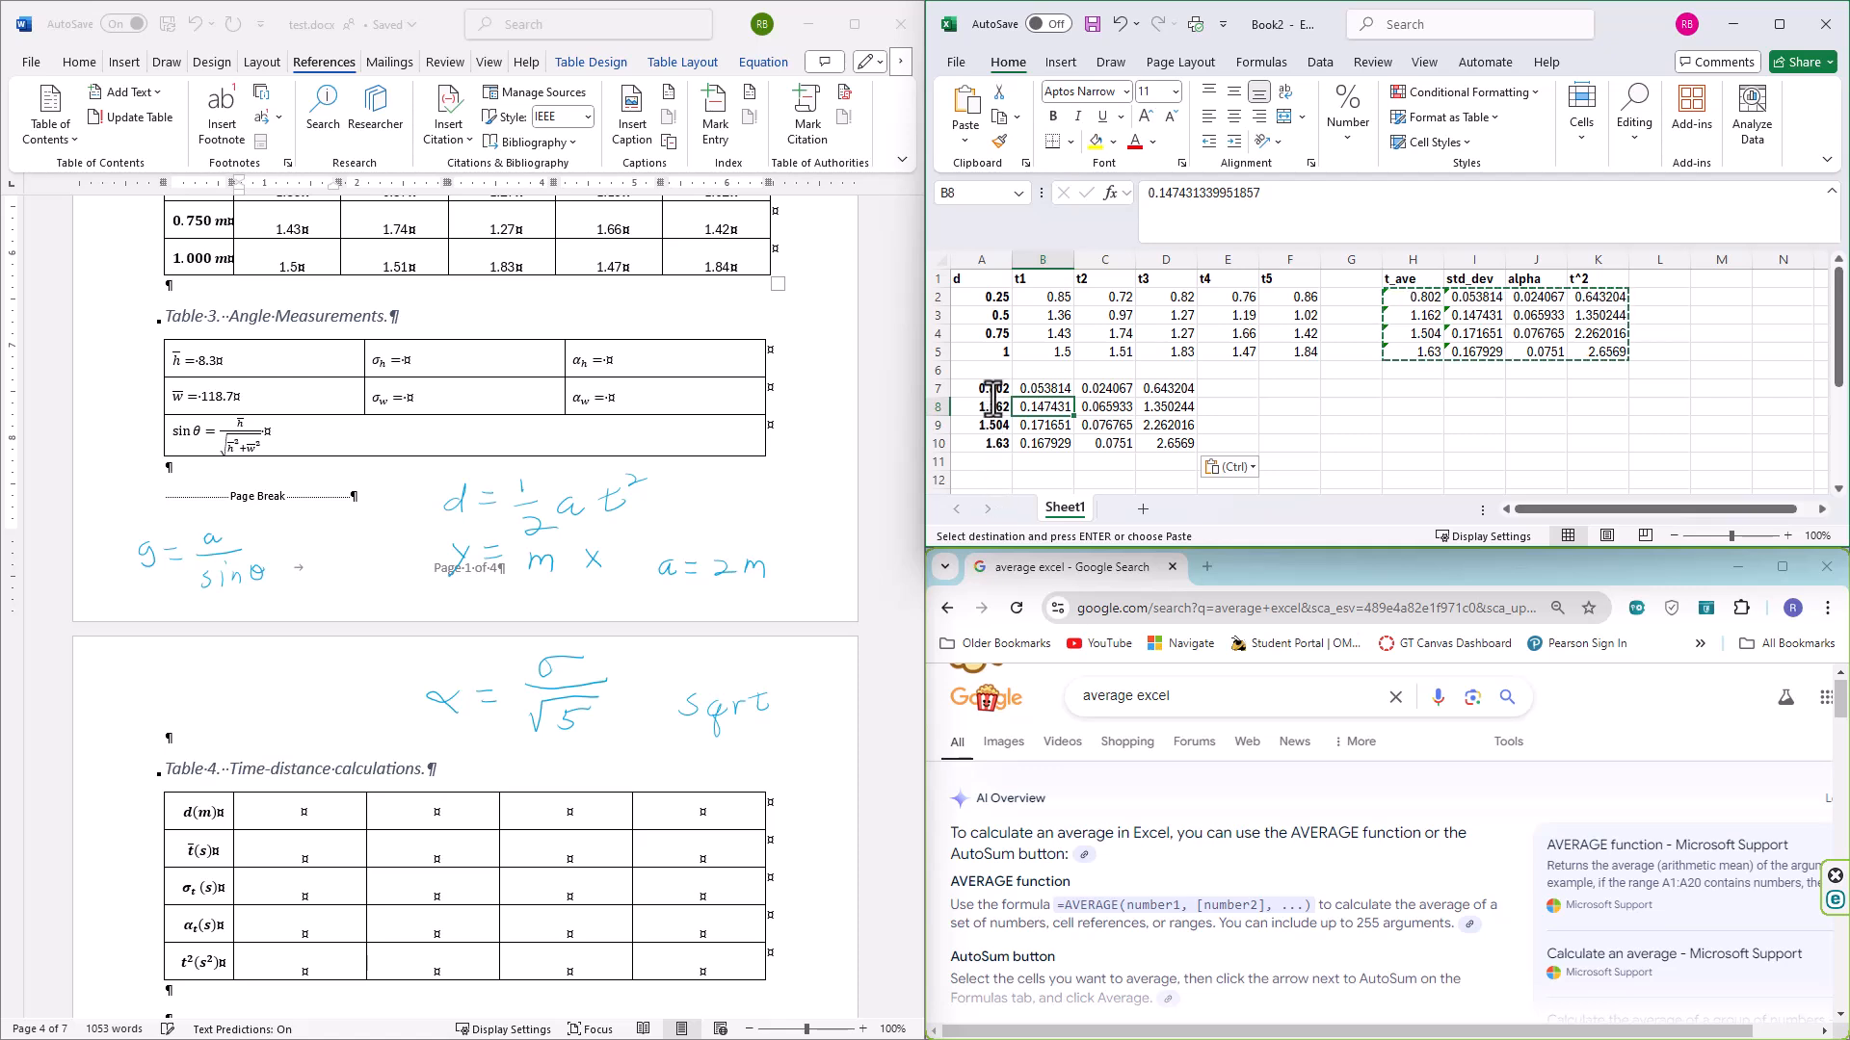
Copy the value block A7:D10 and paste it transposed at cell H7
{"action": "left_click_drag", "start_coordinate": [997, 388], "coordinate": [1191, 439]}
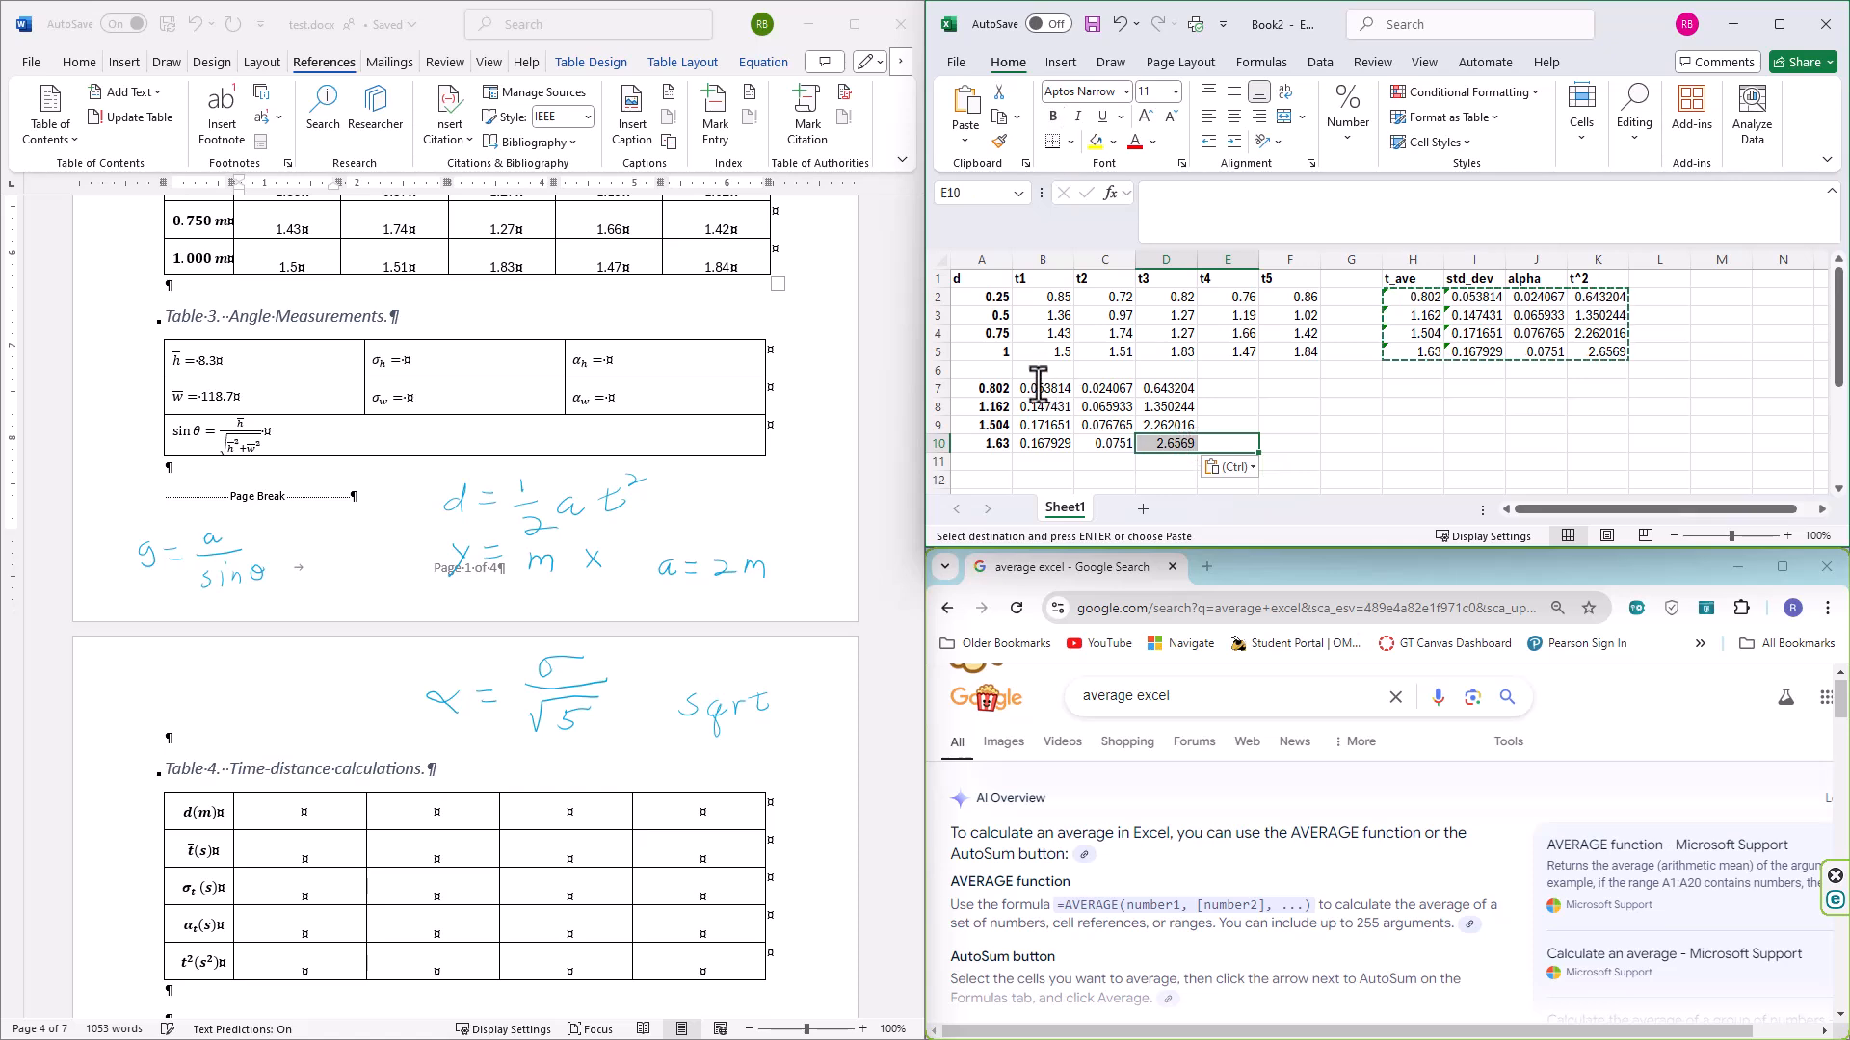
{"action": "left_click_drag", "start_coordinate": [997, 394], "coordinate": [1185, 443]}
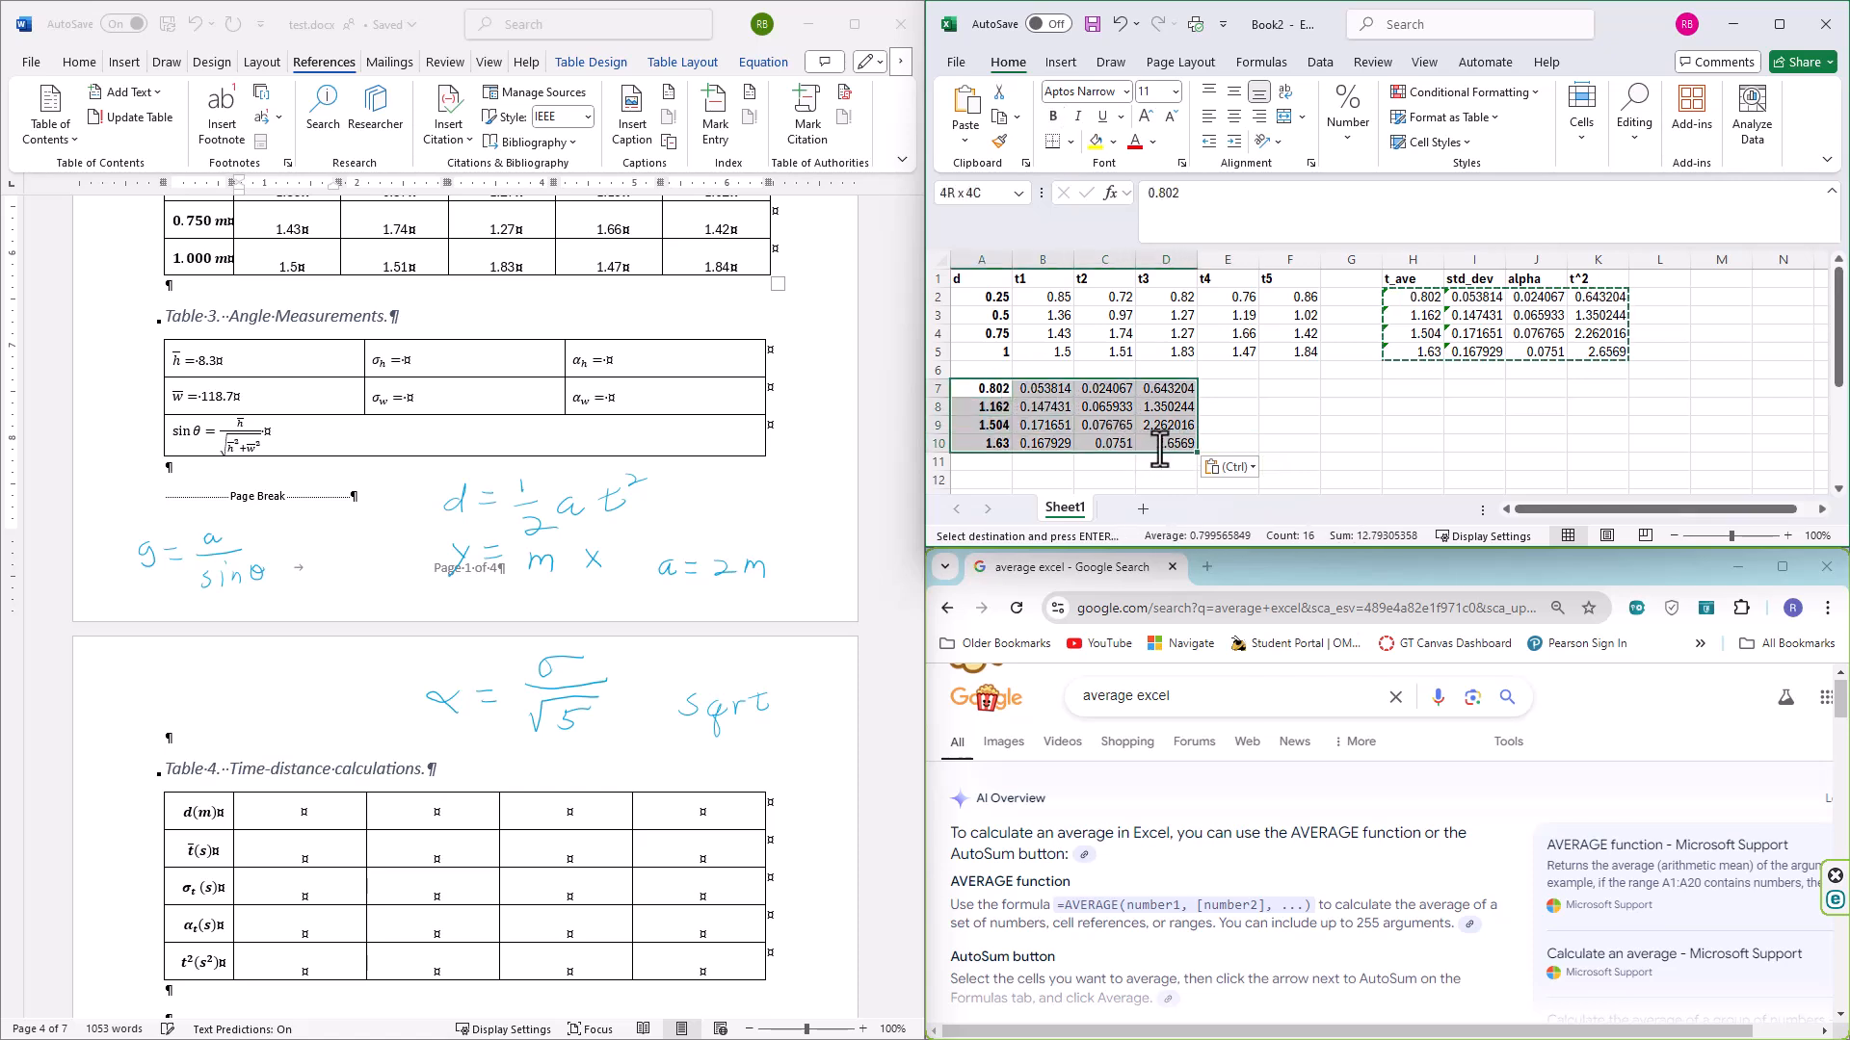
{"action": "right_click", "coordinate": [1125, 410]}
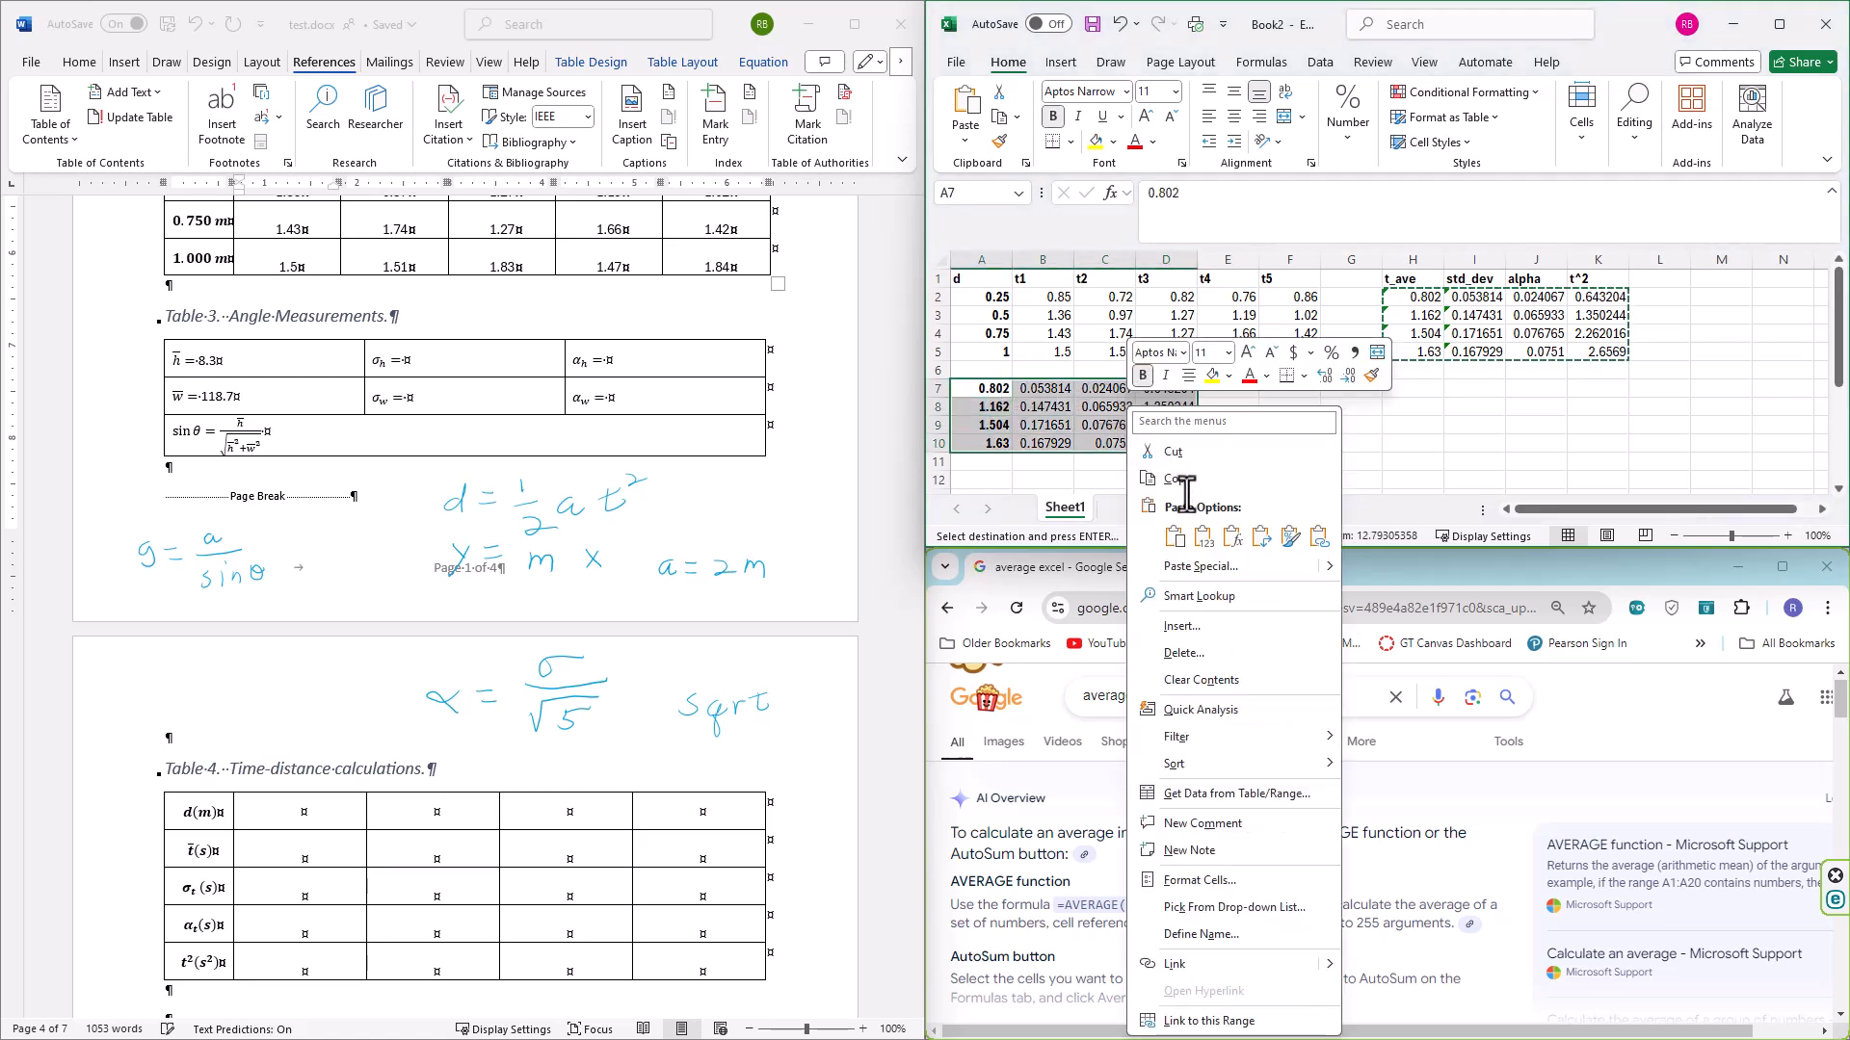
{"action": "left_click", "coordinate": [1177, 479]}
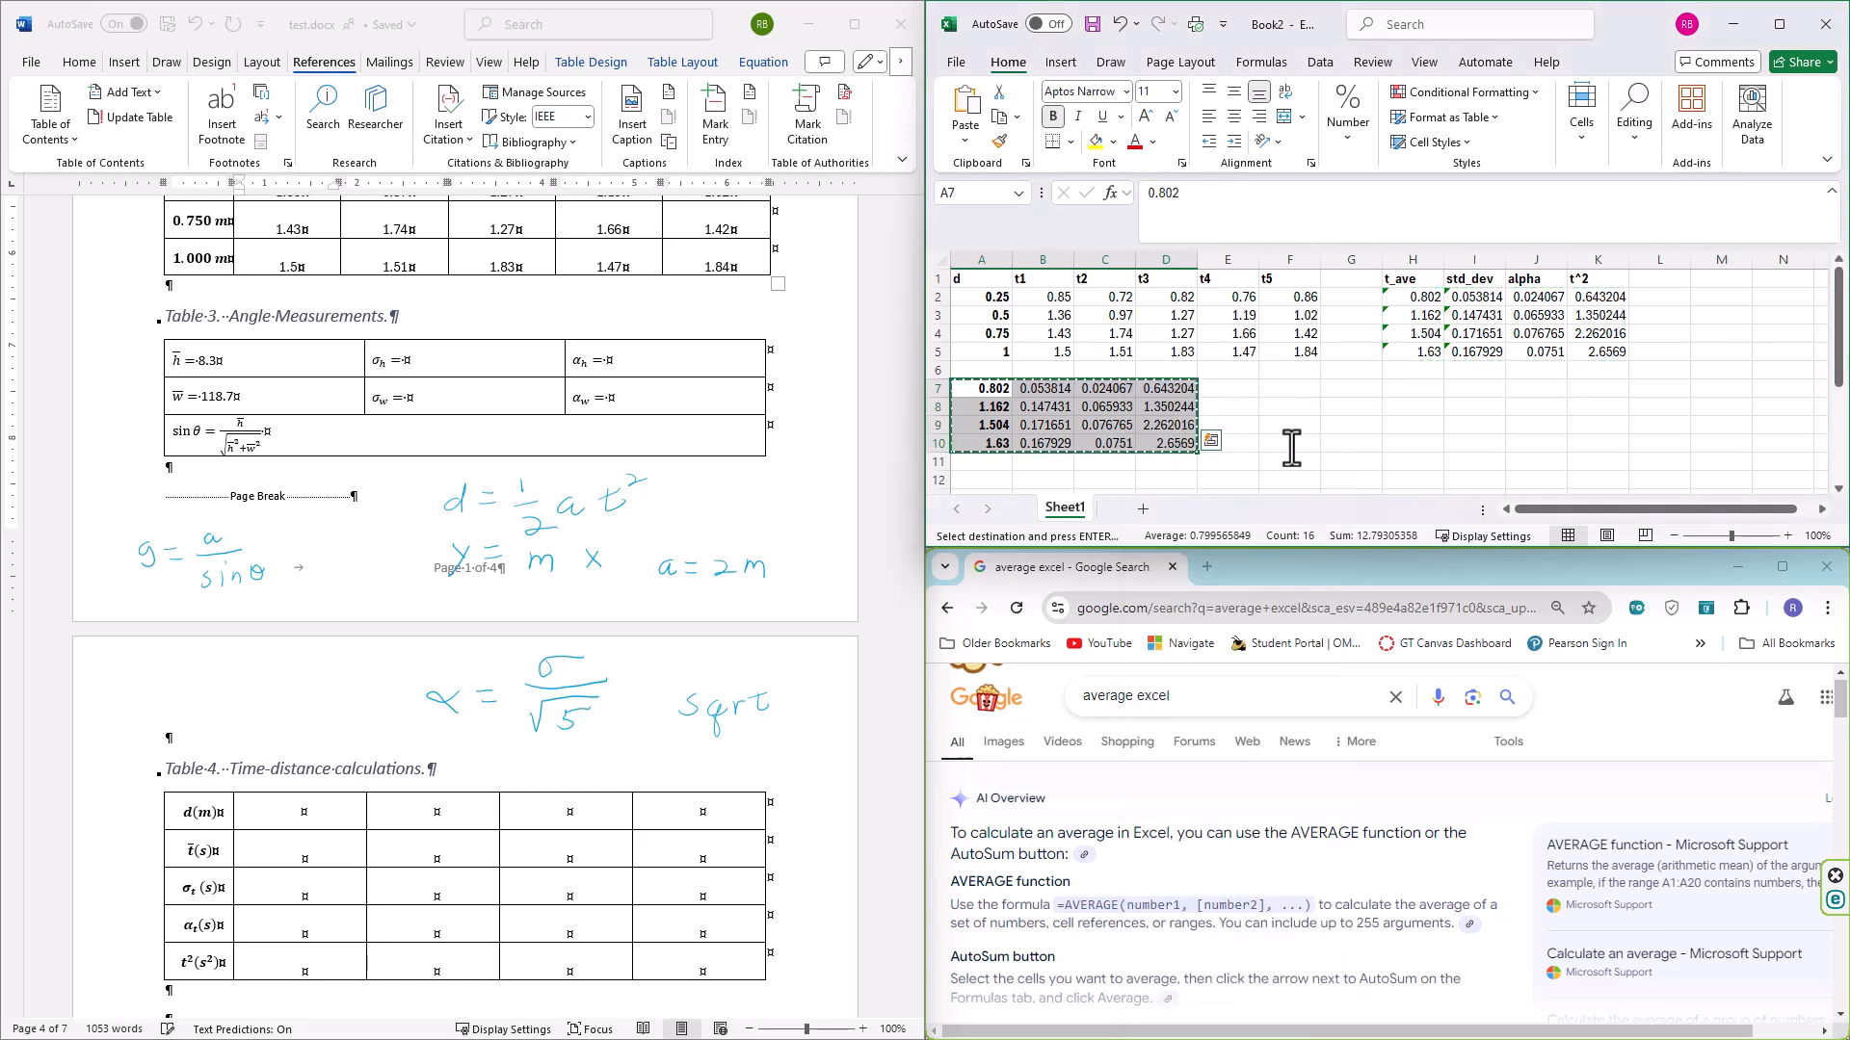
{"action": "left_click", "coordinate": [1391, 391]}
{"action": "right_click", "coordinate": [1392, 390]}
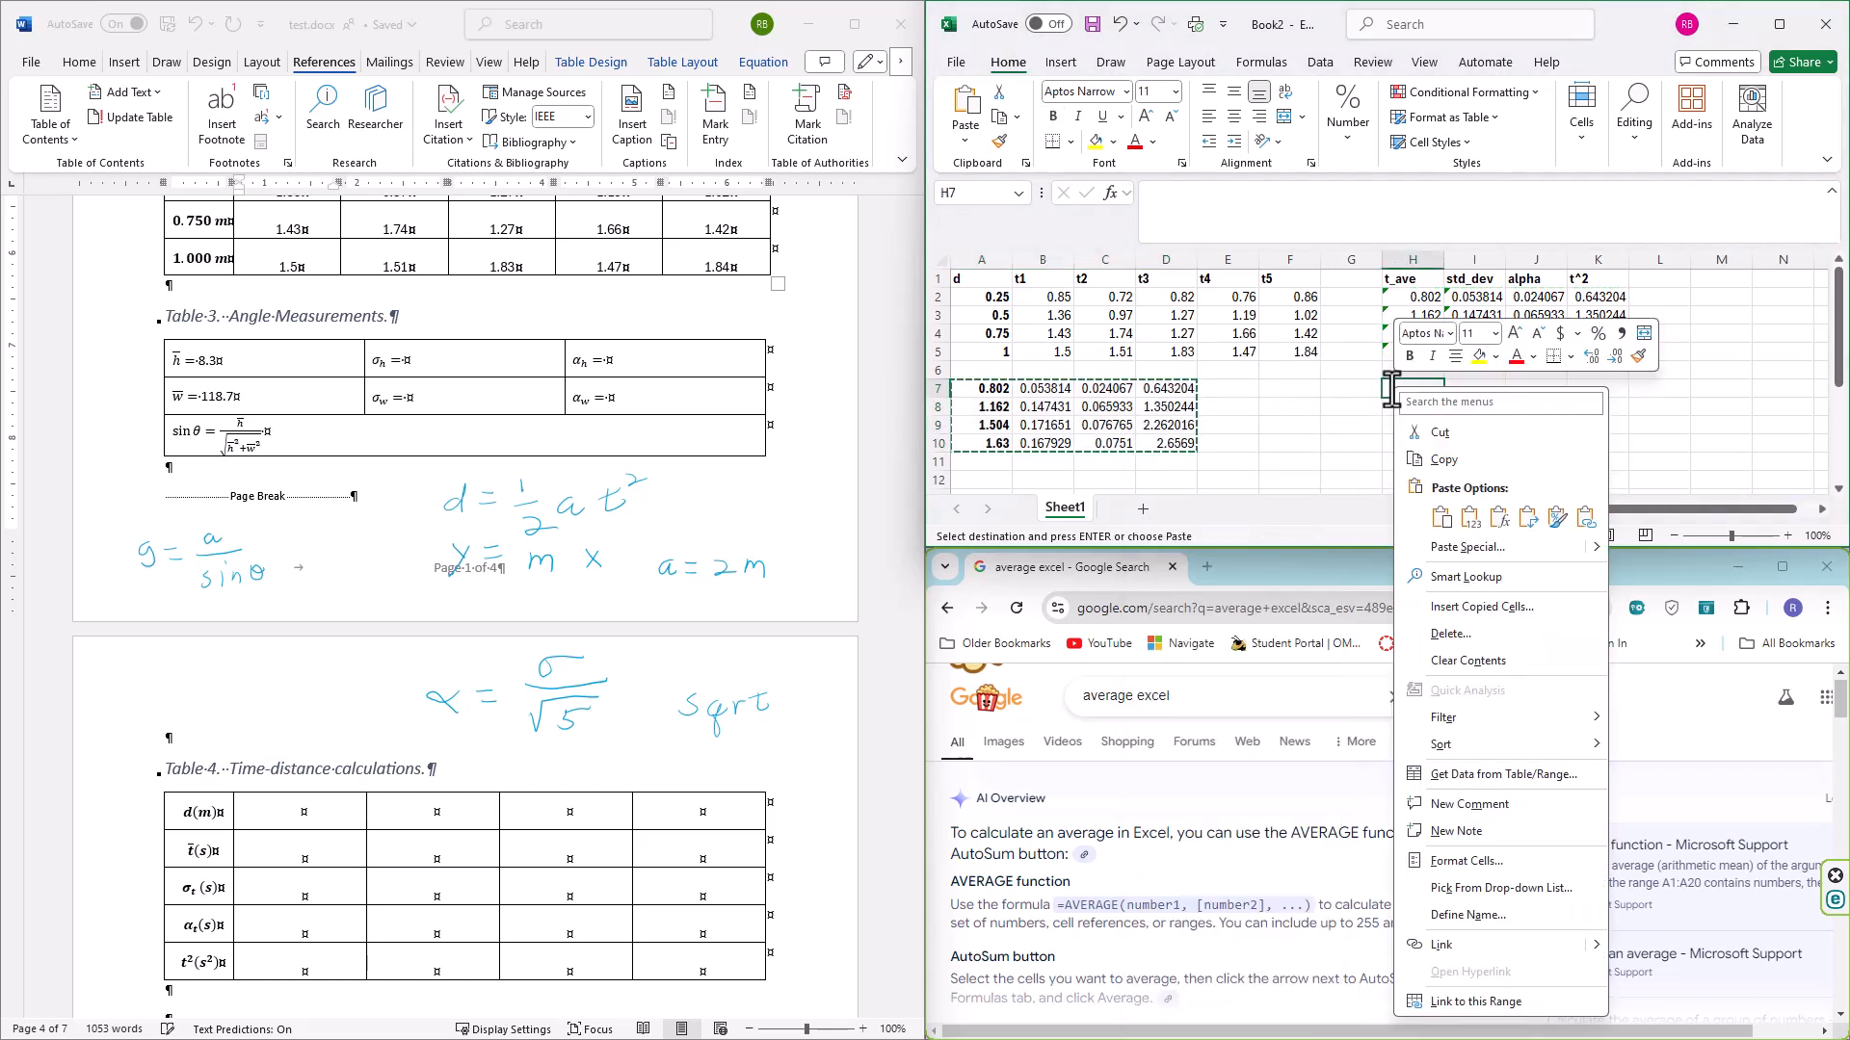
{"action": "left_click", "coordinate": [1529, 518]}
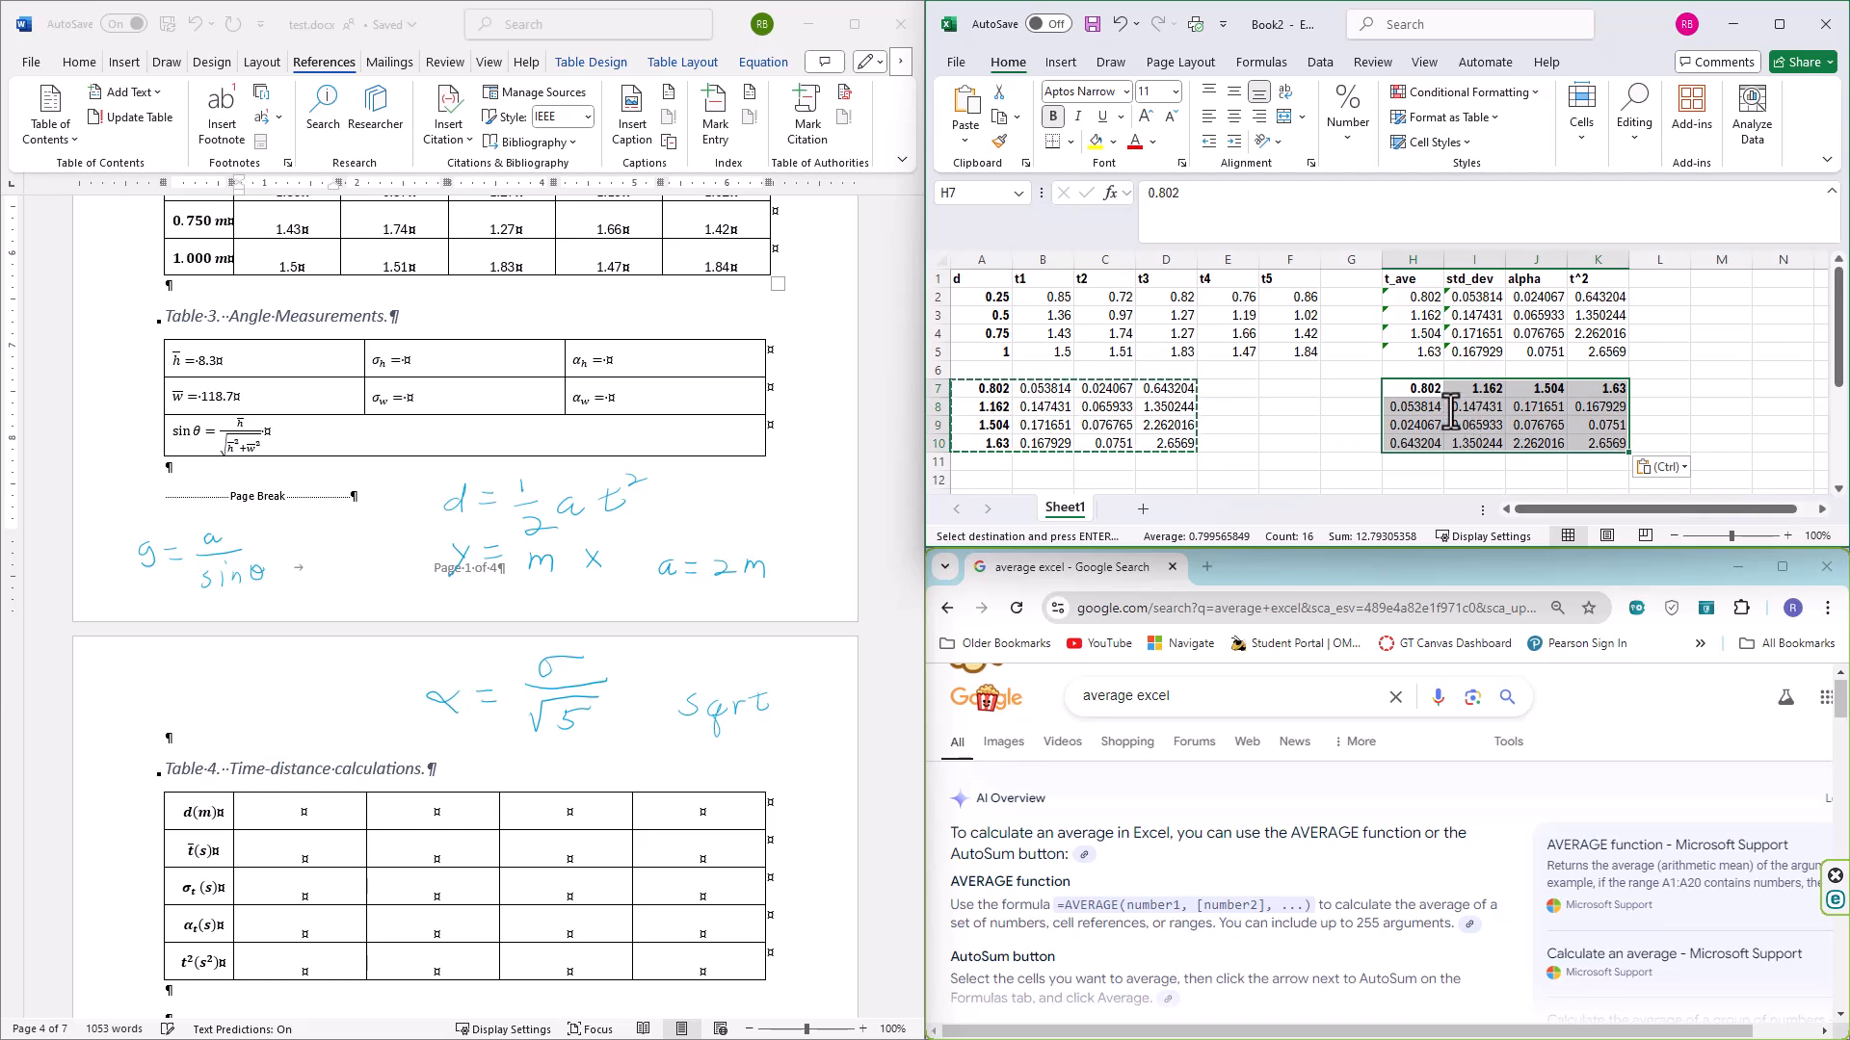
Copy H7:K10 and paste it into the Word report's Table 4, overwriting the cells from the mean-time row through the t² row
{"action": "left_click", "coordinate": [1292, 441]}
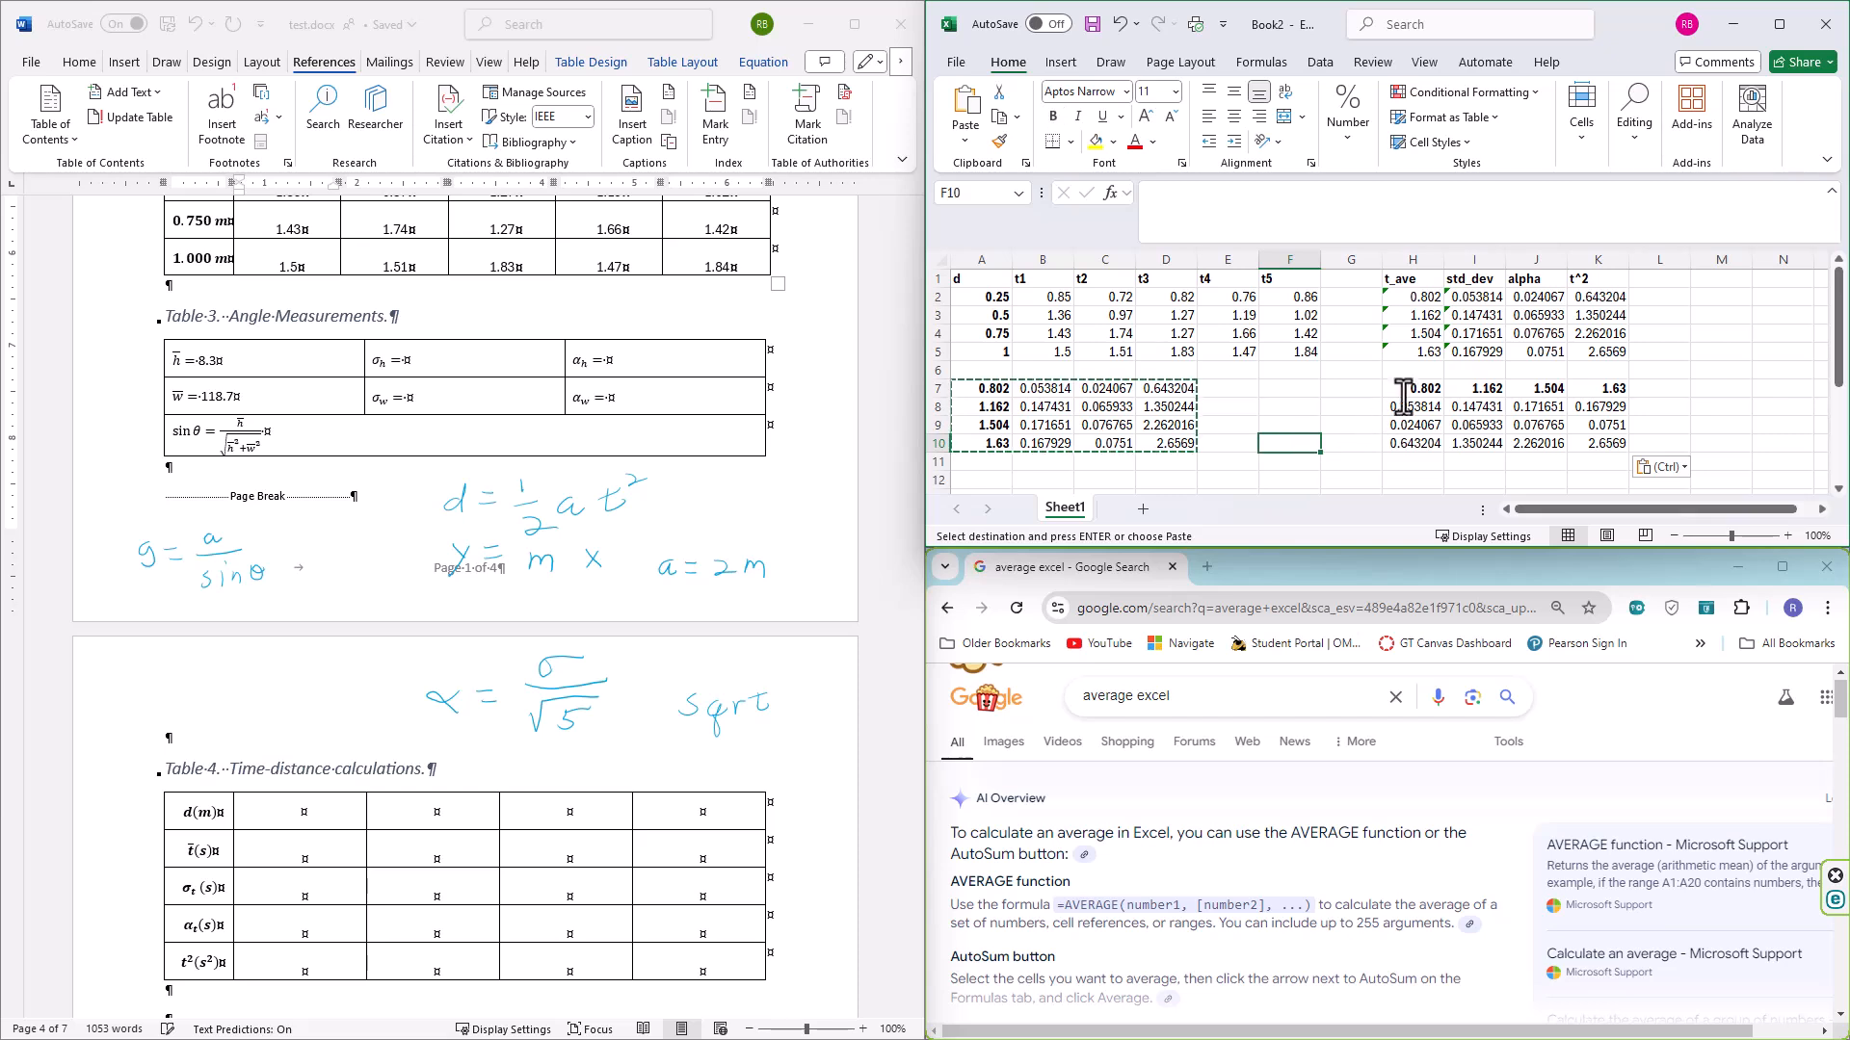
{"action": "left_click_drag", "start_coordinate": [1406, 389], "coordinate": [1568, 440]}
{"action": "right_click", "coordinate": [1491, 424]}
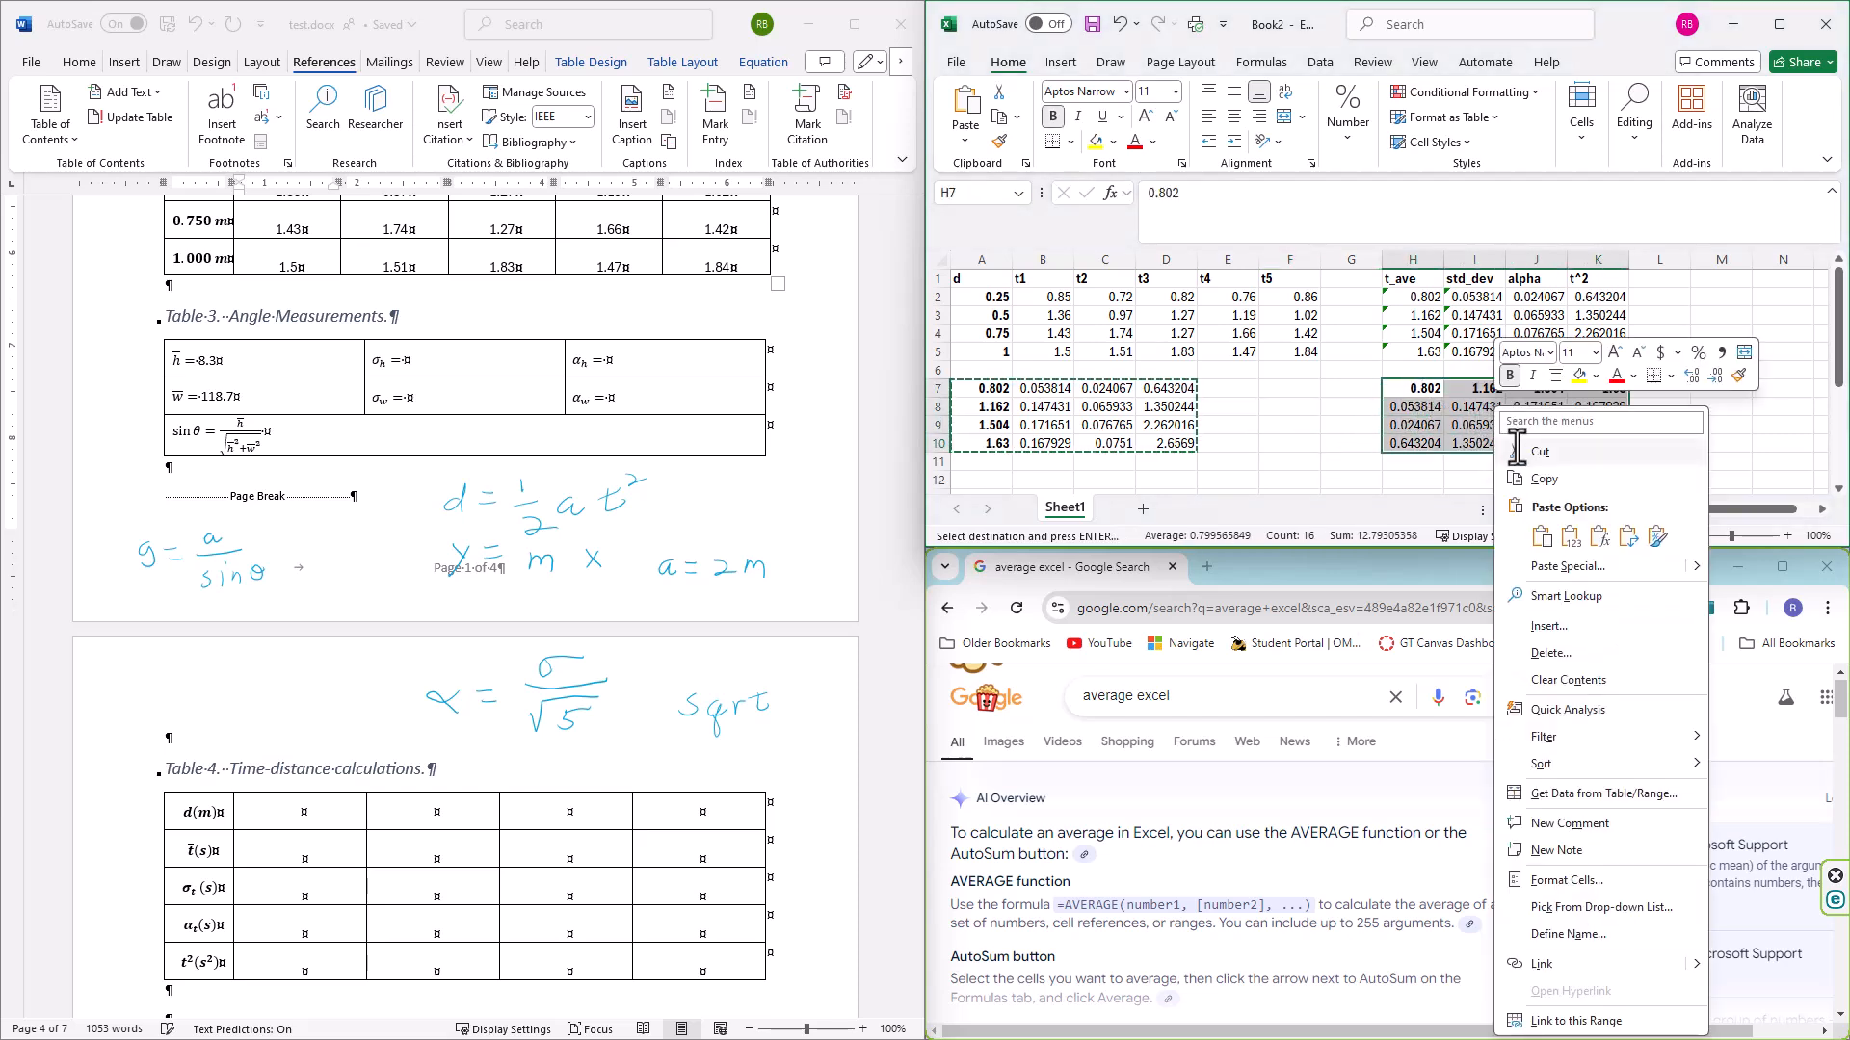
{"action": "left_click", "coordinate": [1551, 477]}
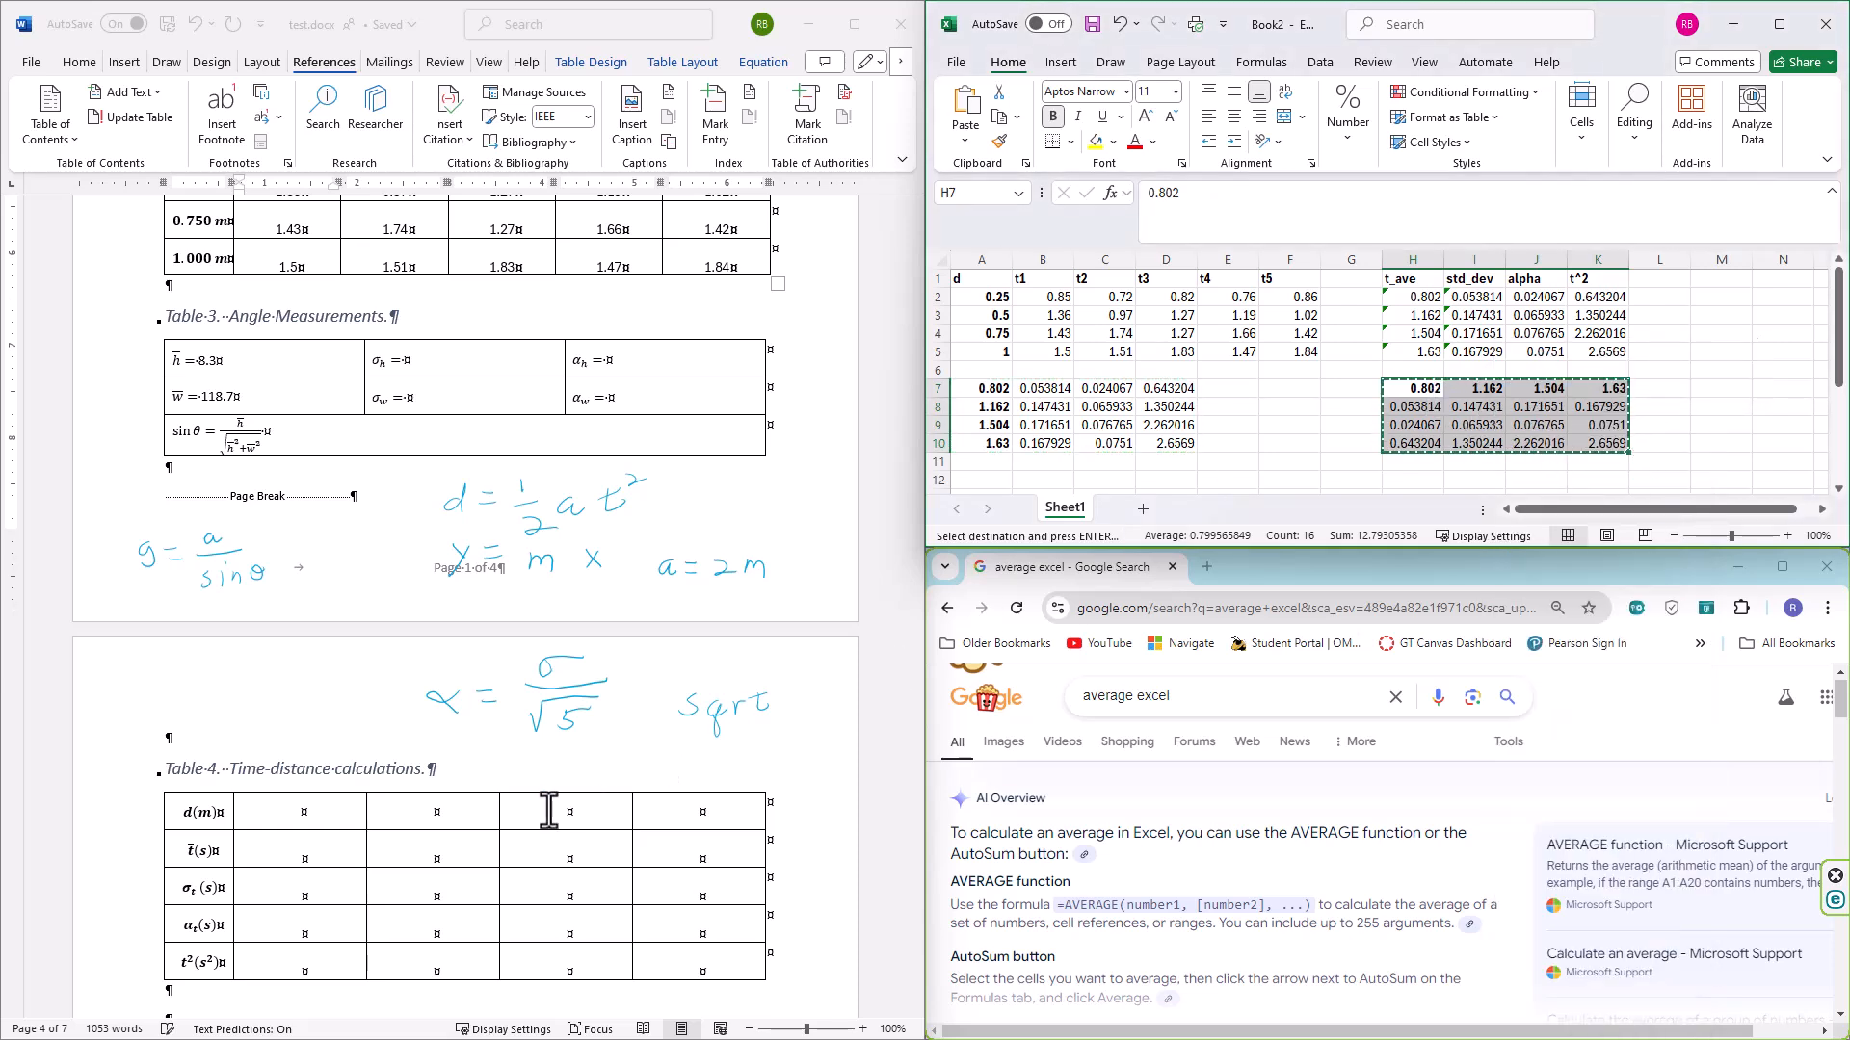
{"action": "left_click", "coordinate": [294, 860]}
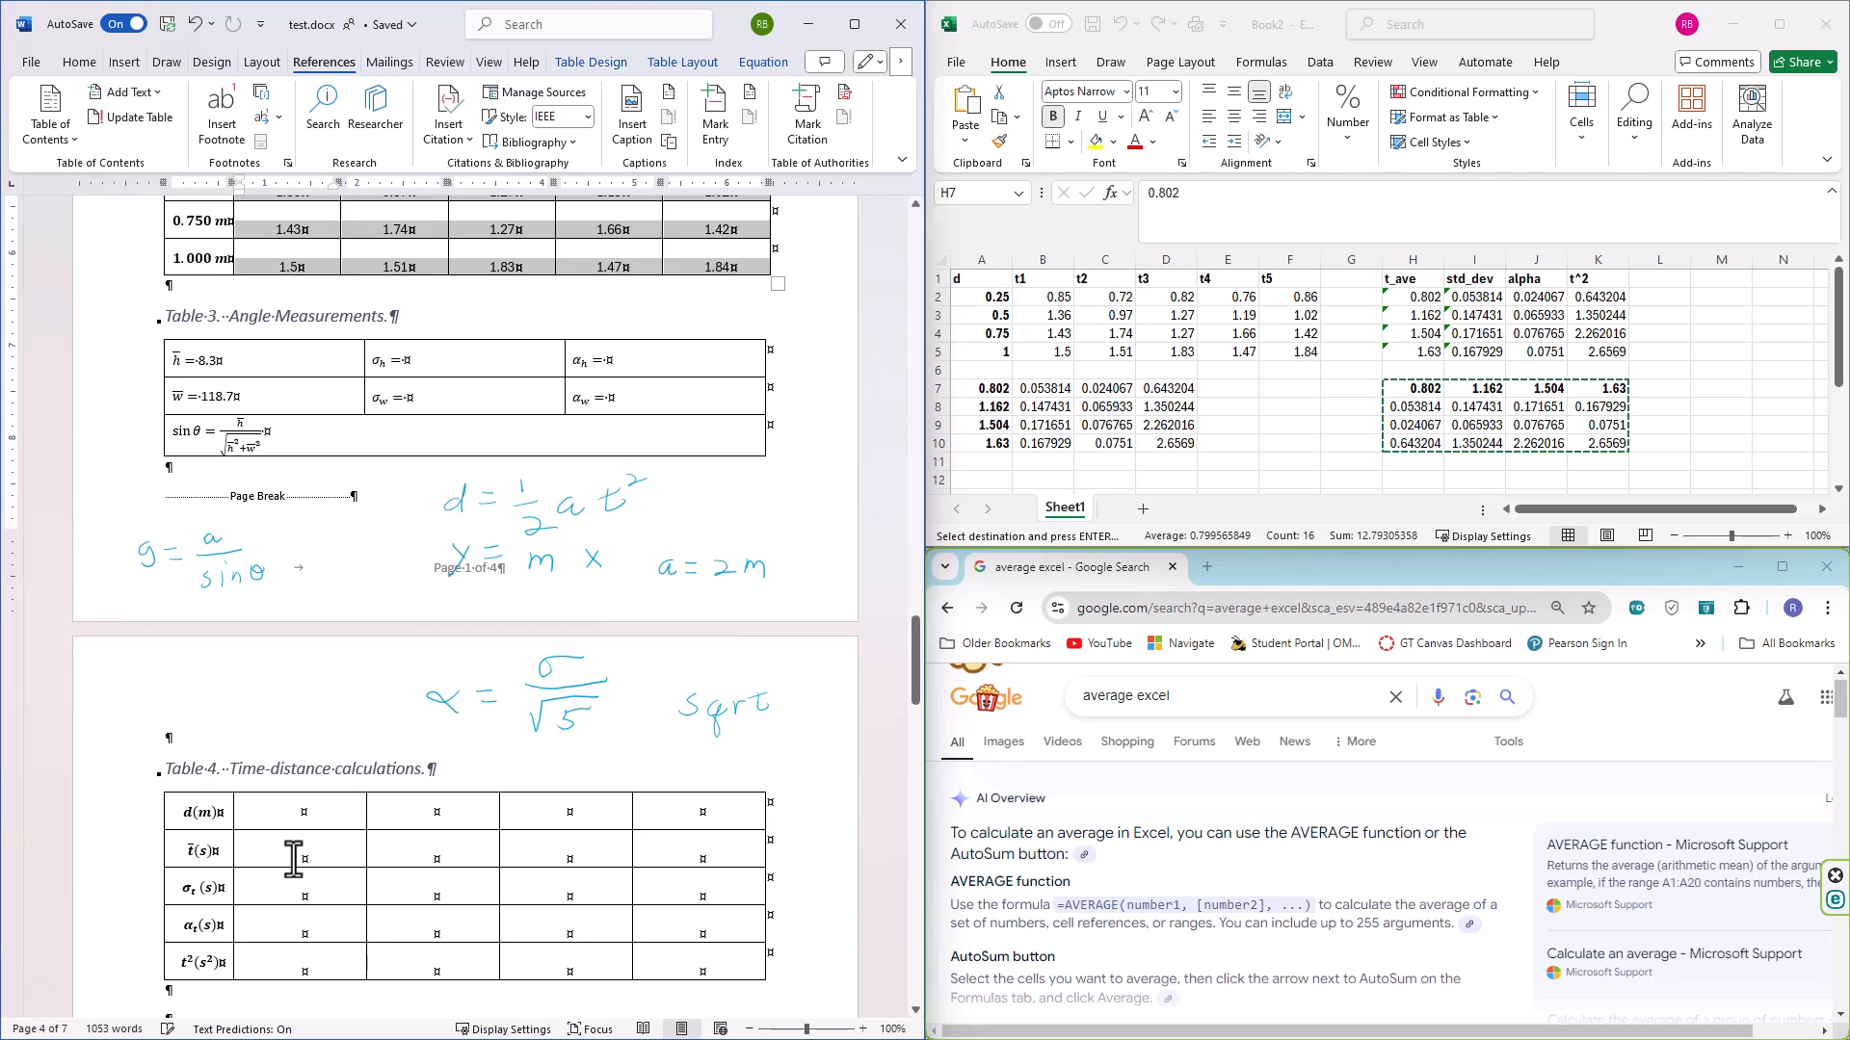
{"action": "right_click", "coordinate": [294, 860]}
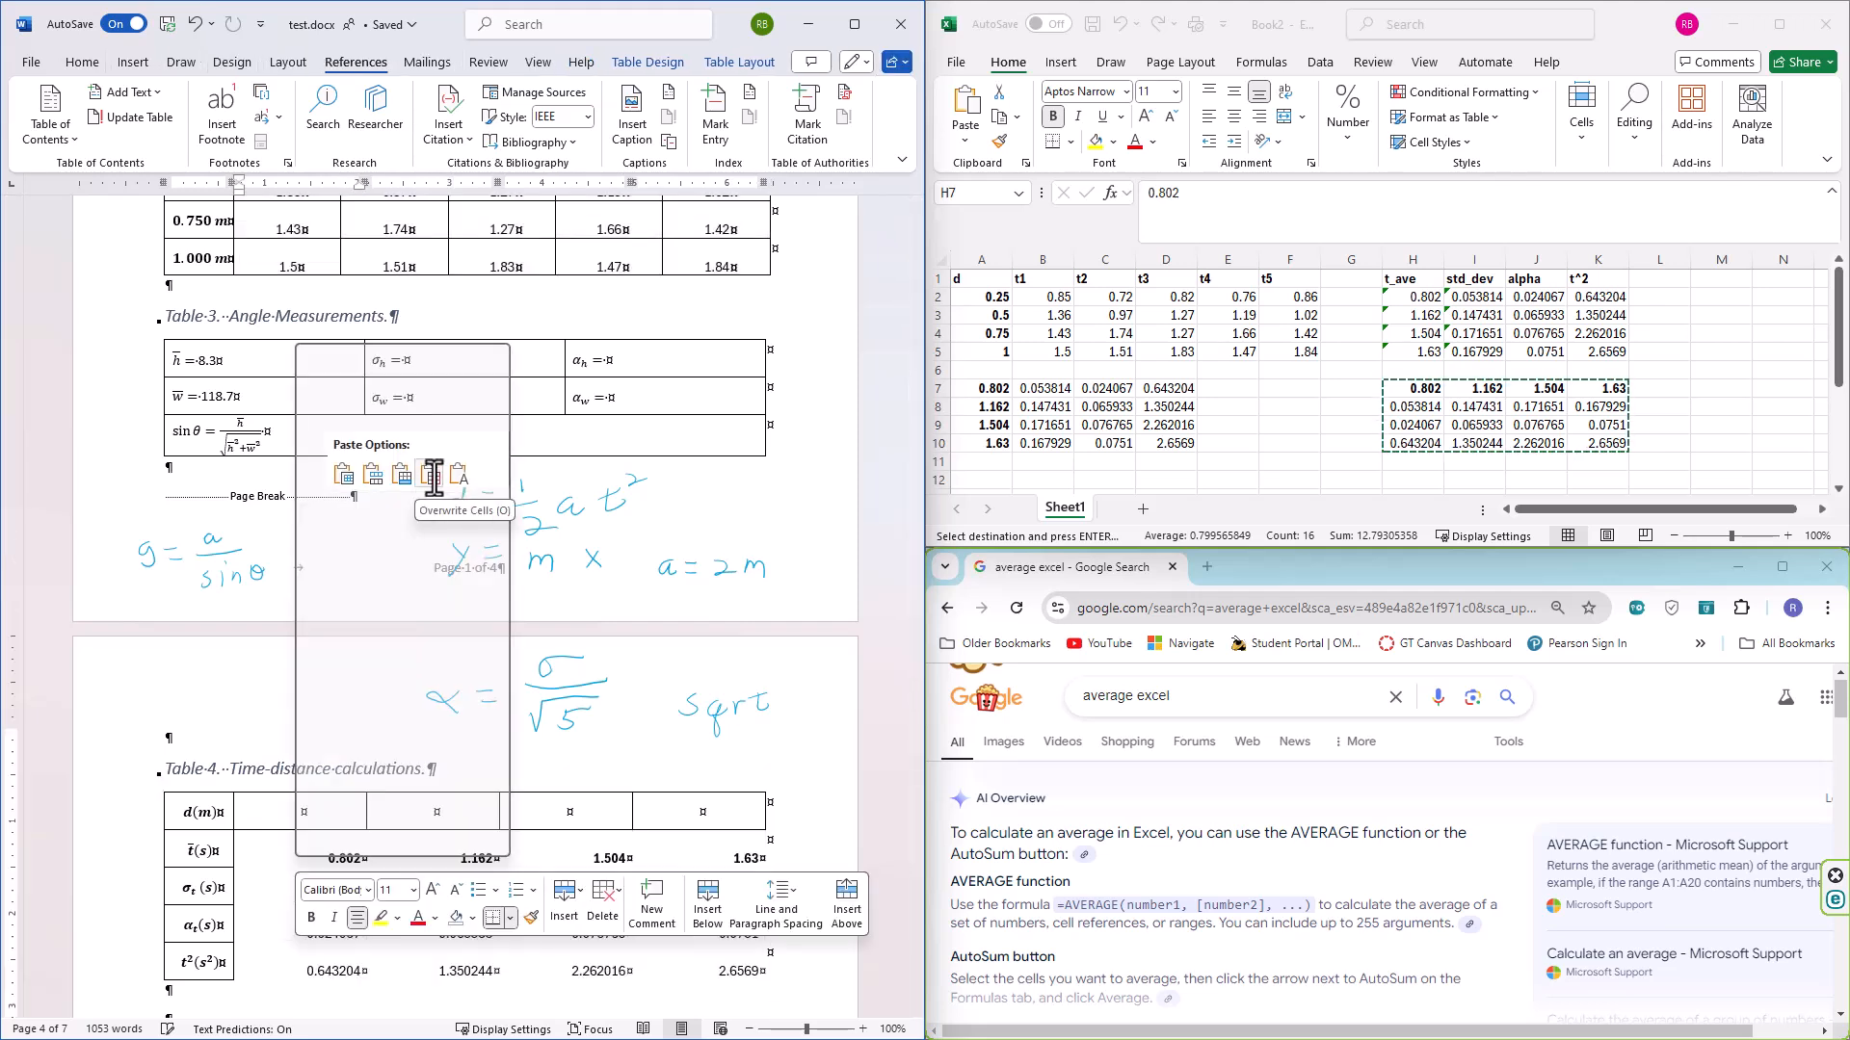
{"action": "left_click", "coordinate": [434, 476]}
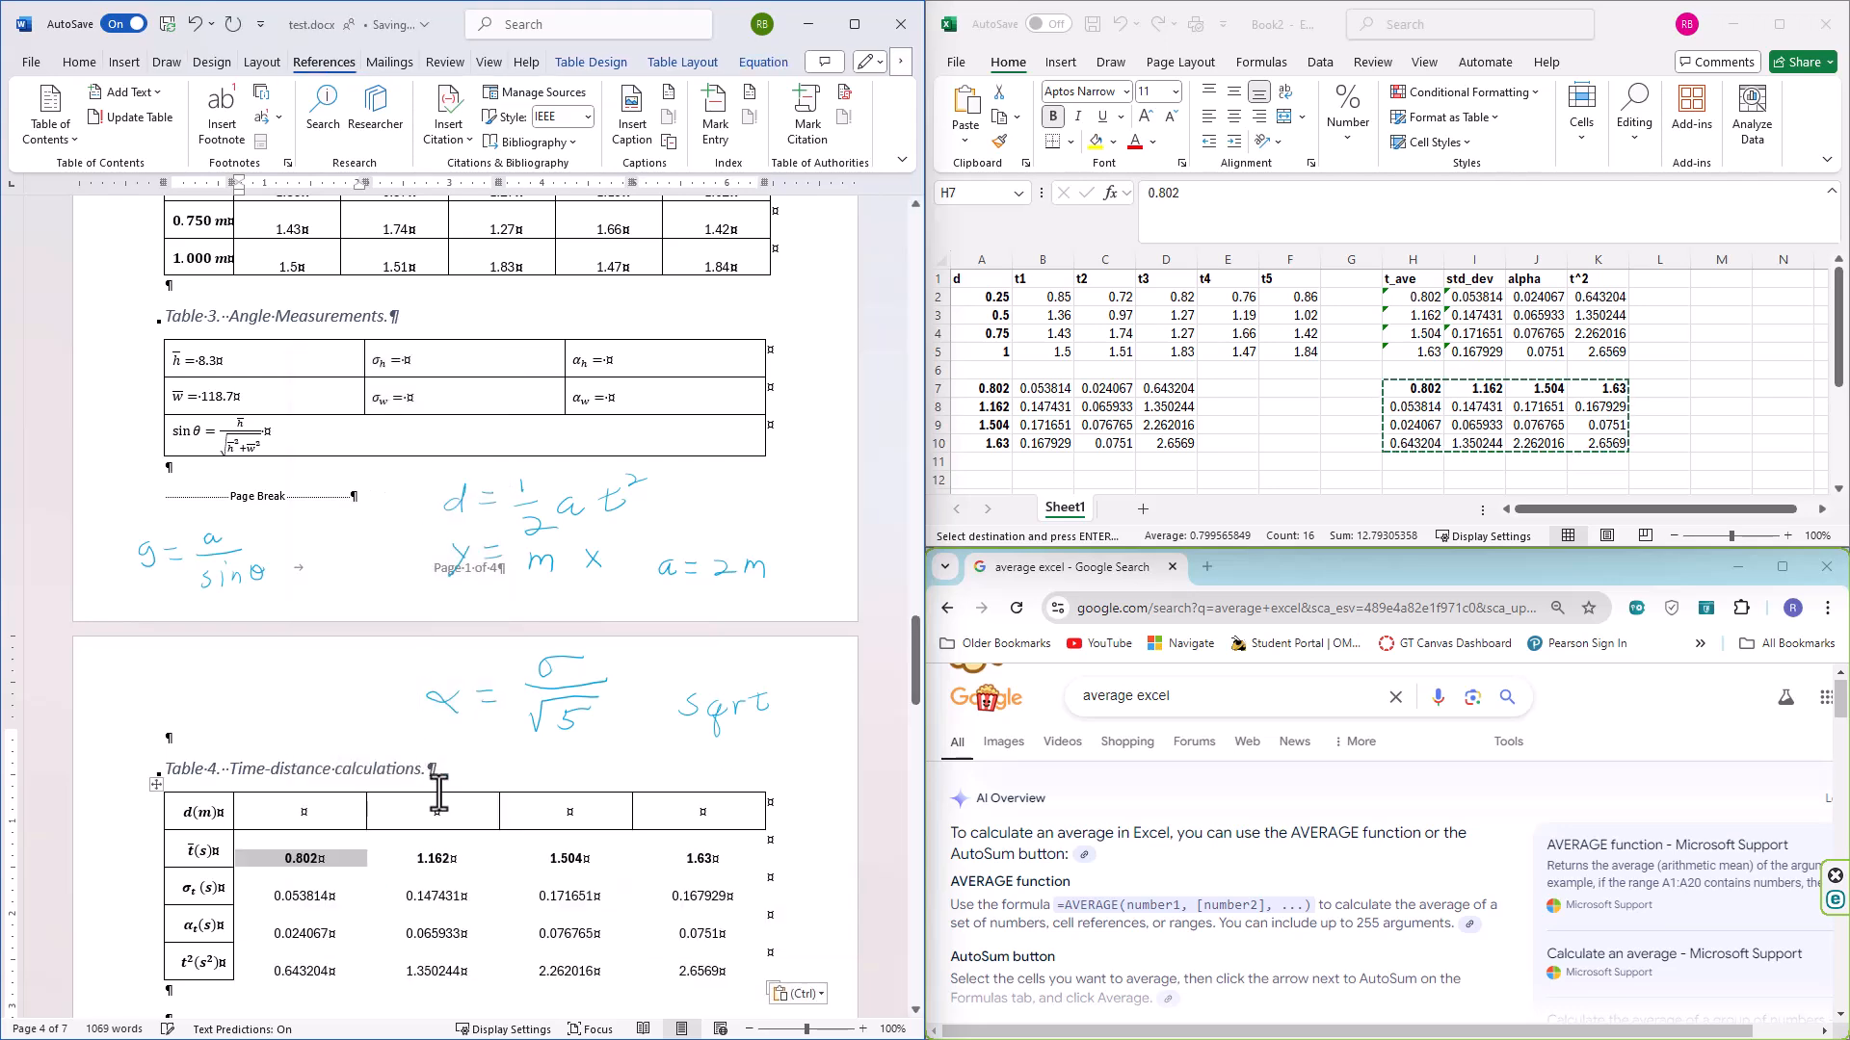
Apply all borders to the four rows of pasted values in Table 4
{"action": "scroll", "coordinate": [629, 926], "scroll_direction": "down", "scroll_amount": 1}
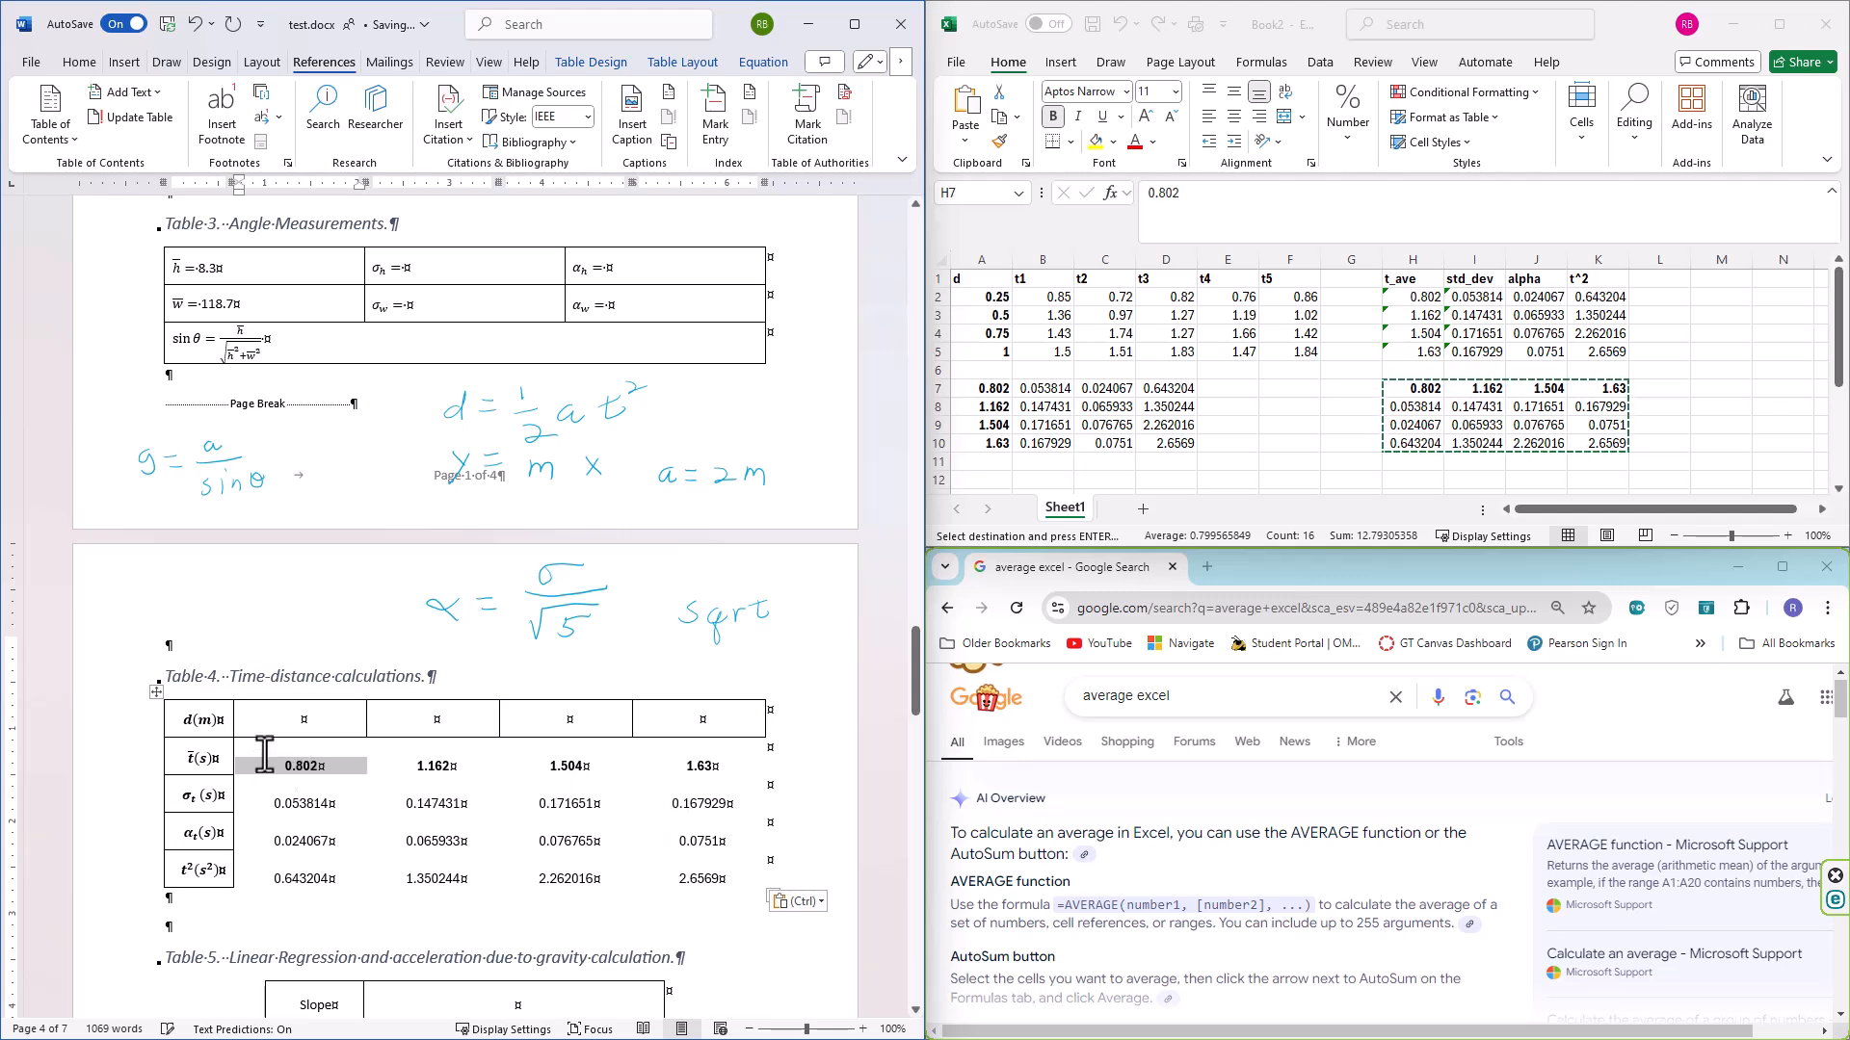
{"action": "left_click_drag", "start_coordinate": [265, 756], "coordinate": [672, 882]}
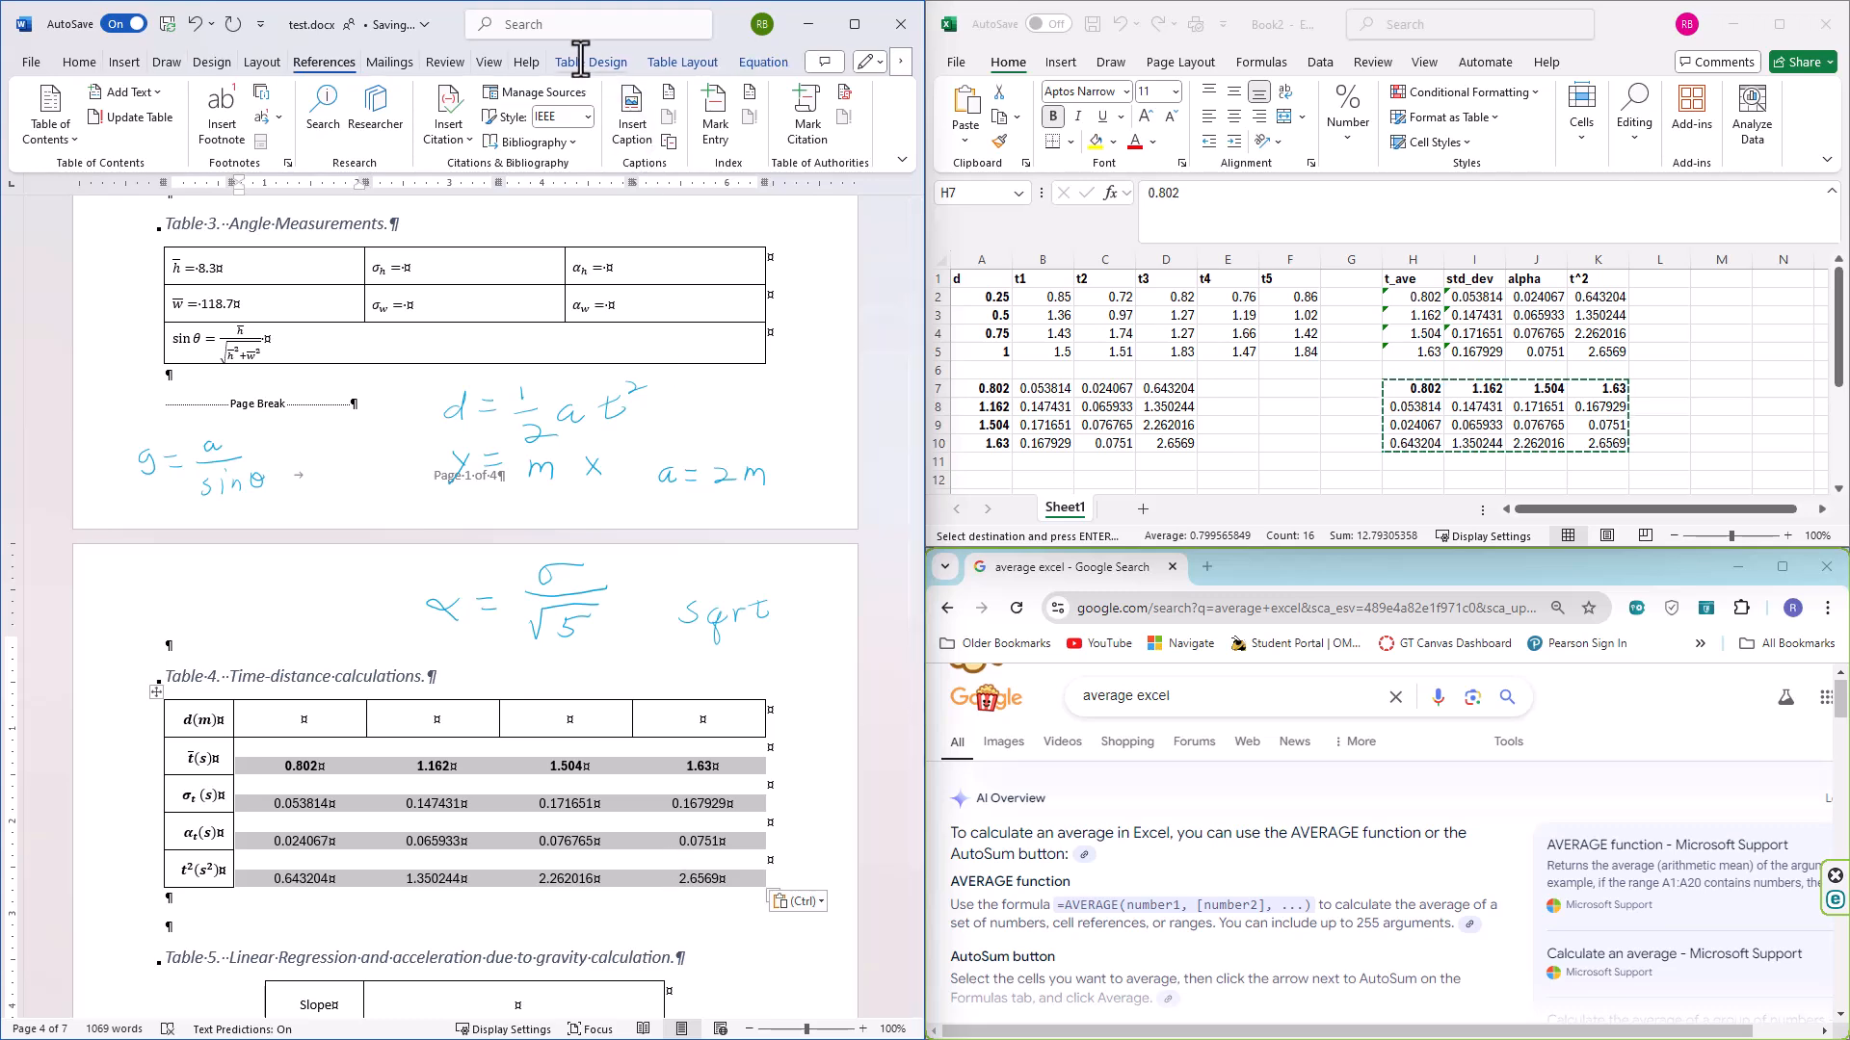
{"action": "left_click", "coordinate": [587, 64]}
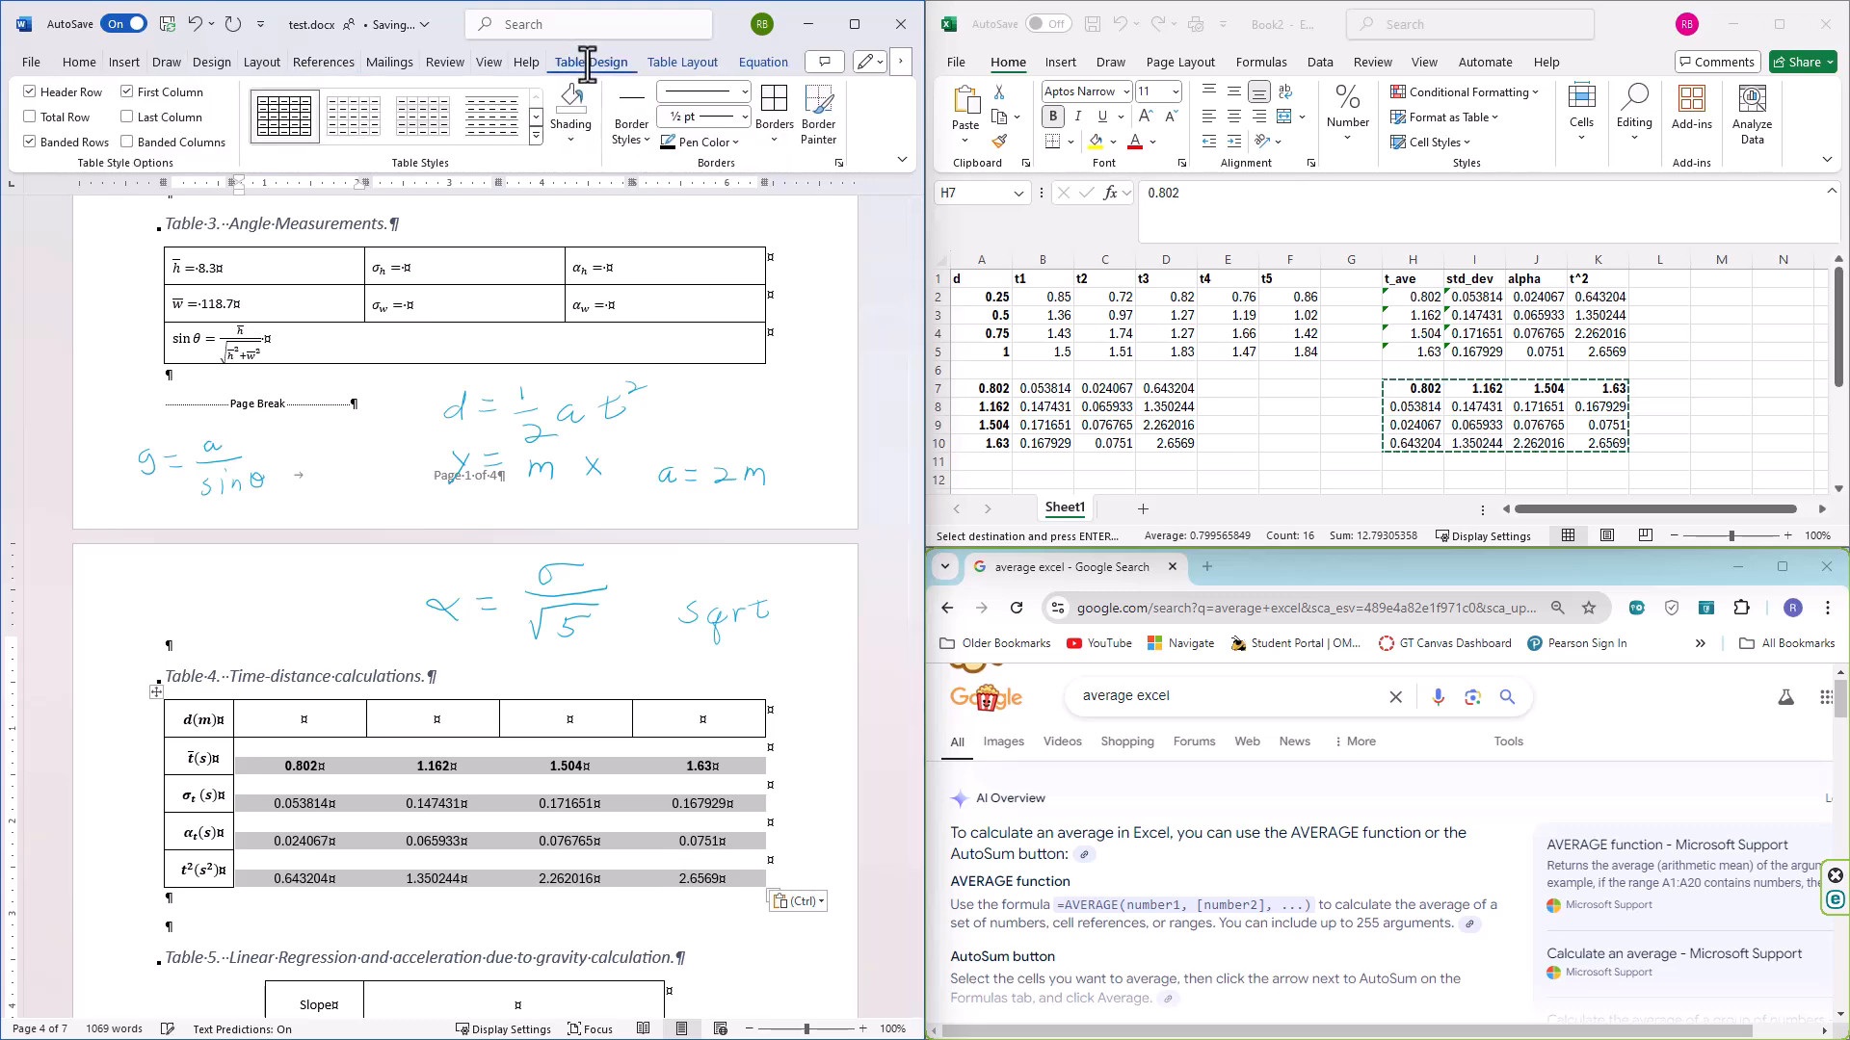
{"action": "left_click", "coordinate": [776, 140]}
{"action": "left_click", "coordinate": [809, 305]}
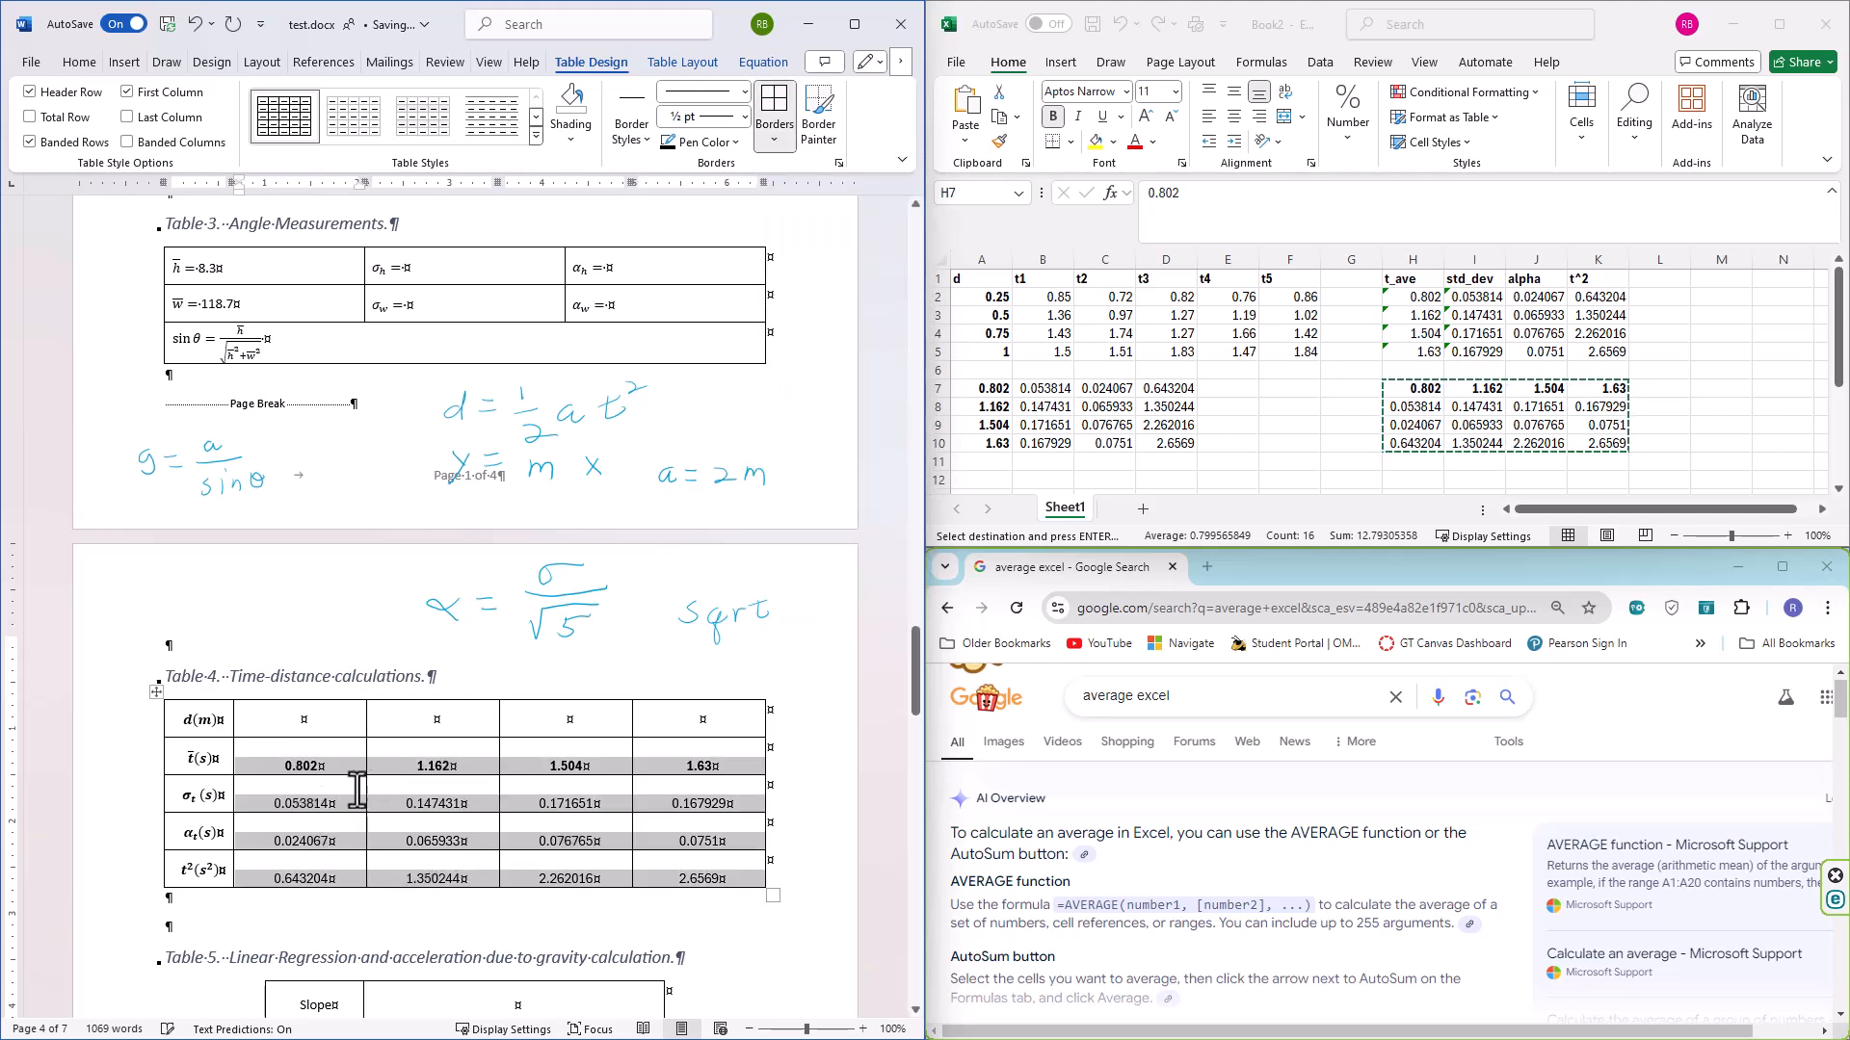
{"action": "left_click", "coordinate": [321, 801]}
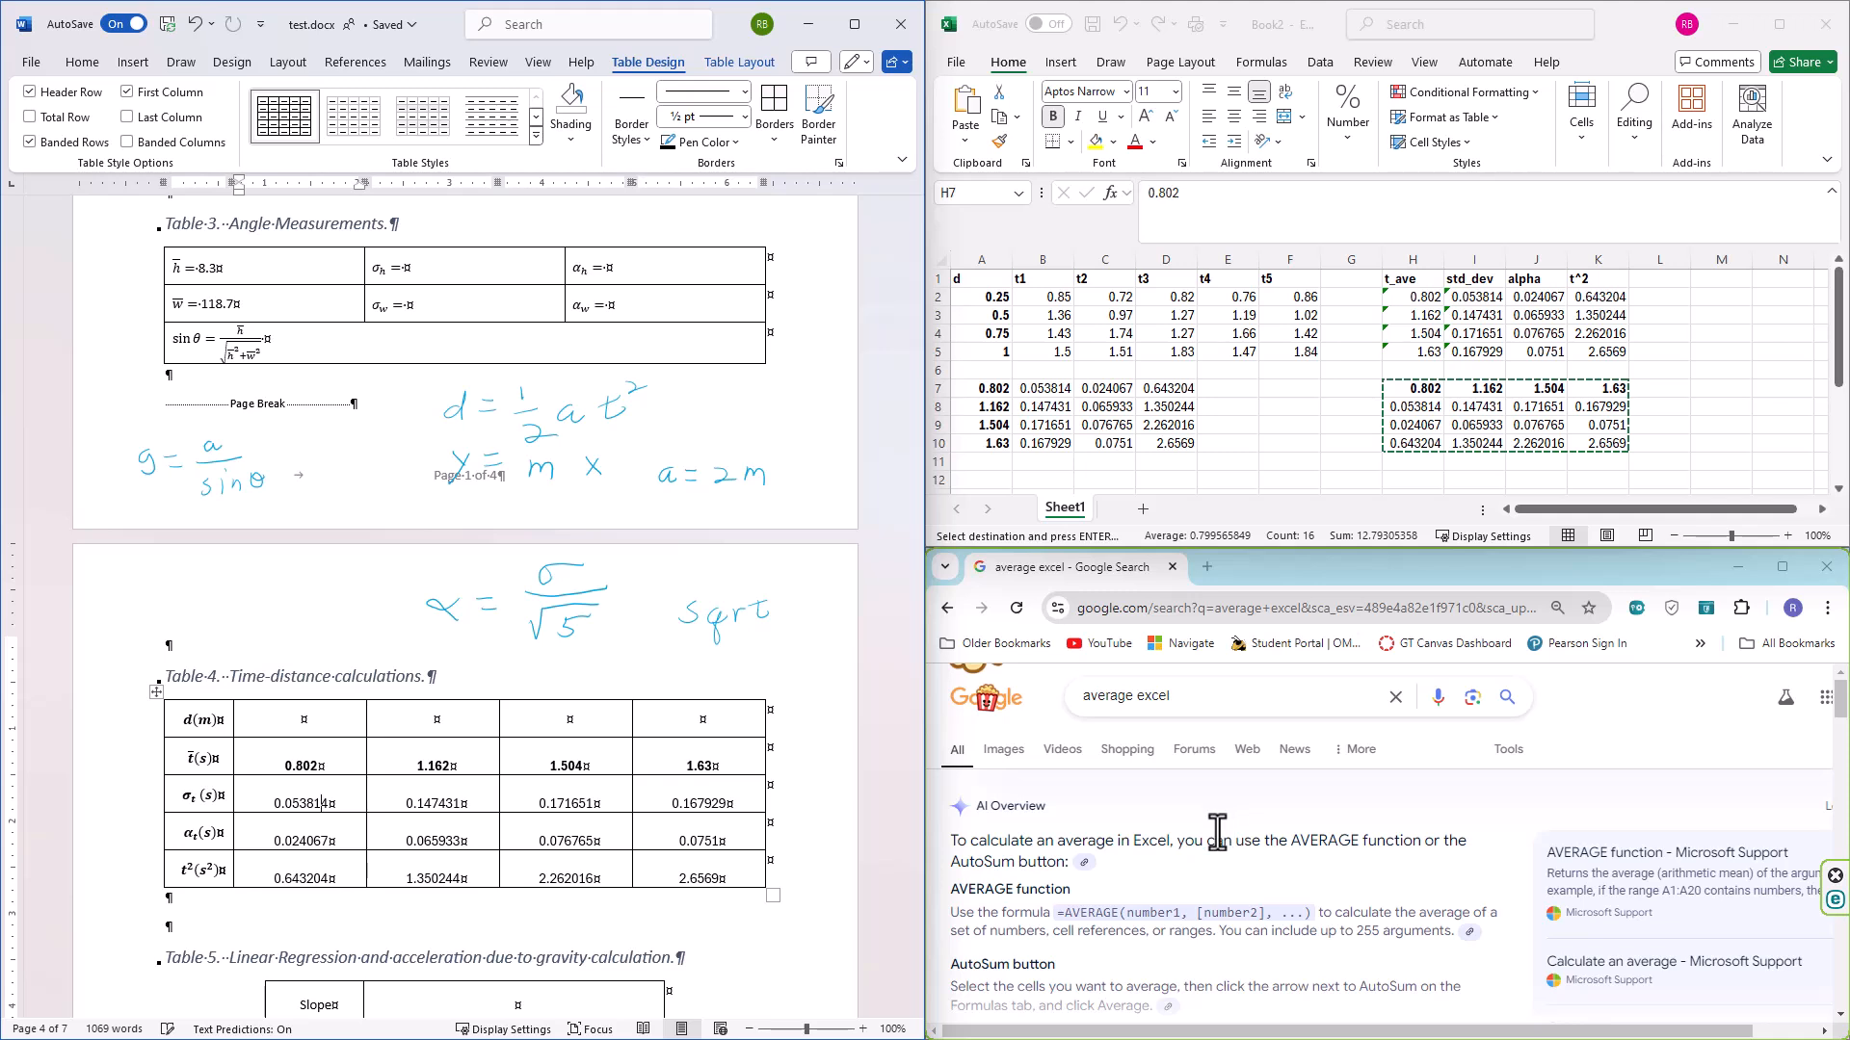
Switch to the browser and search Google for "linear regression excel"
{"action": "triple_click", "coordinate": [1208, 696]}
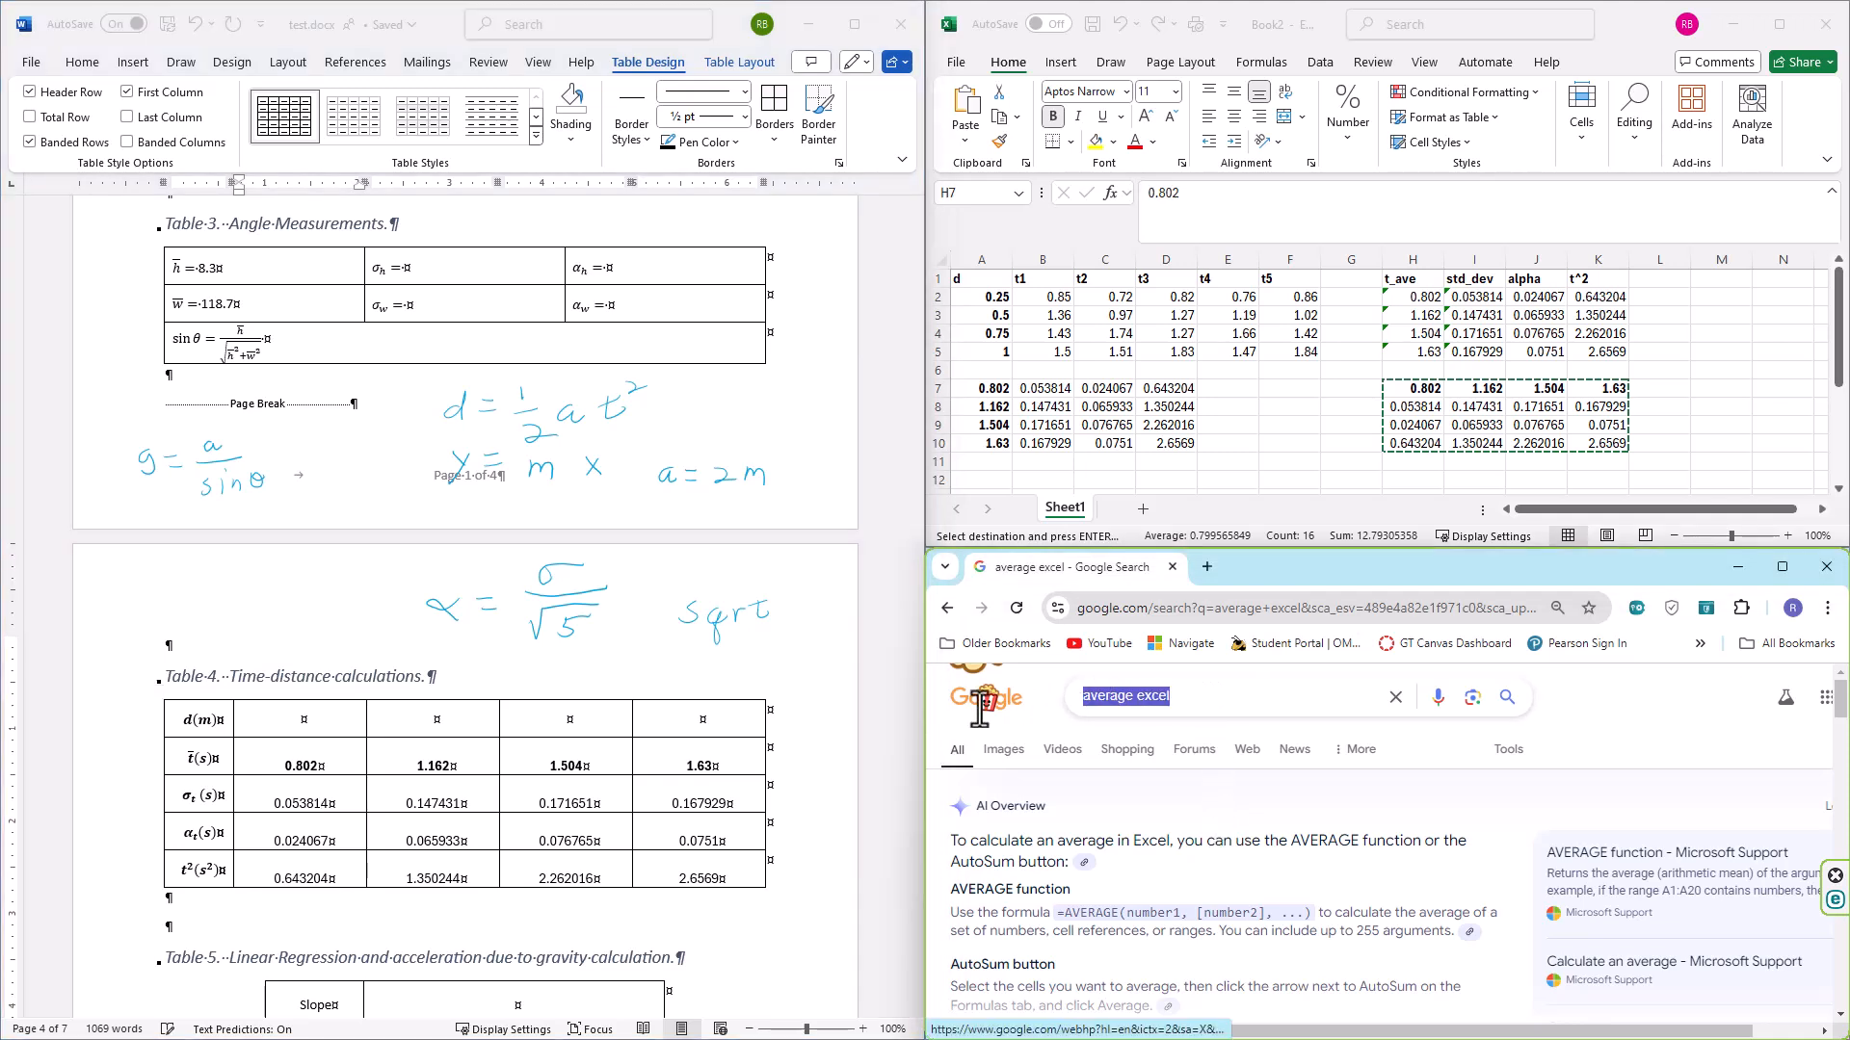
{"action": "key", "text": "BackSpace"}
{"action": "type", "text": "linea"}
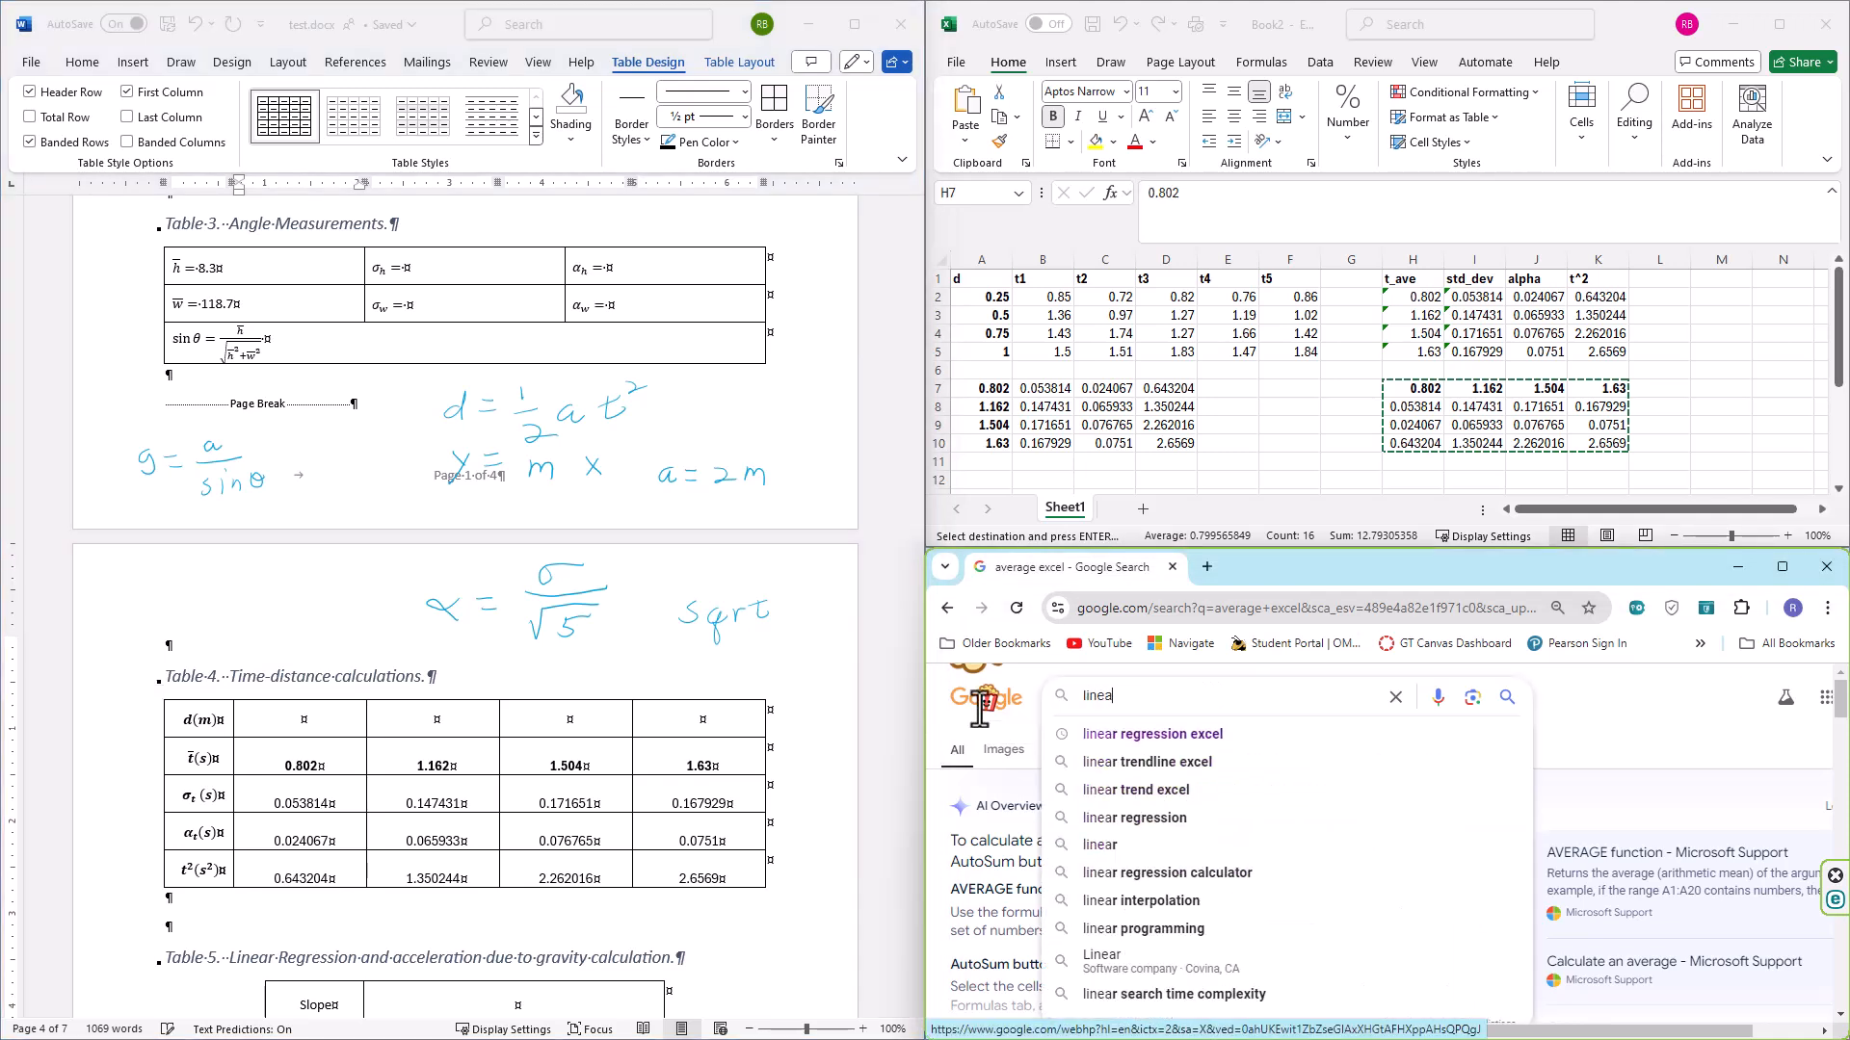
{"action": "key", "text": "Down"}
{"action": "key", "text": "Return"}
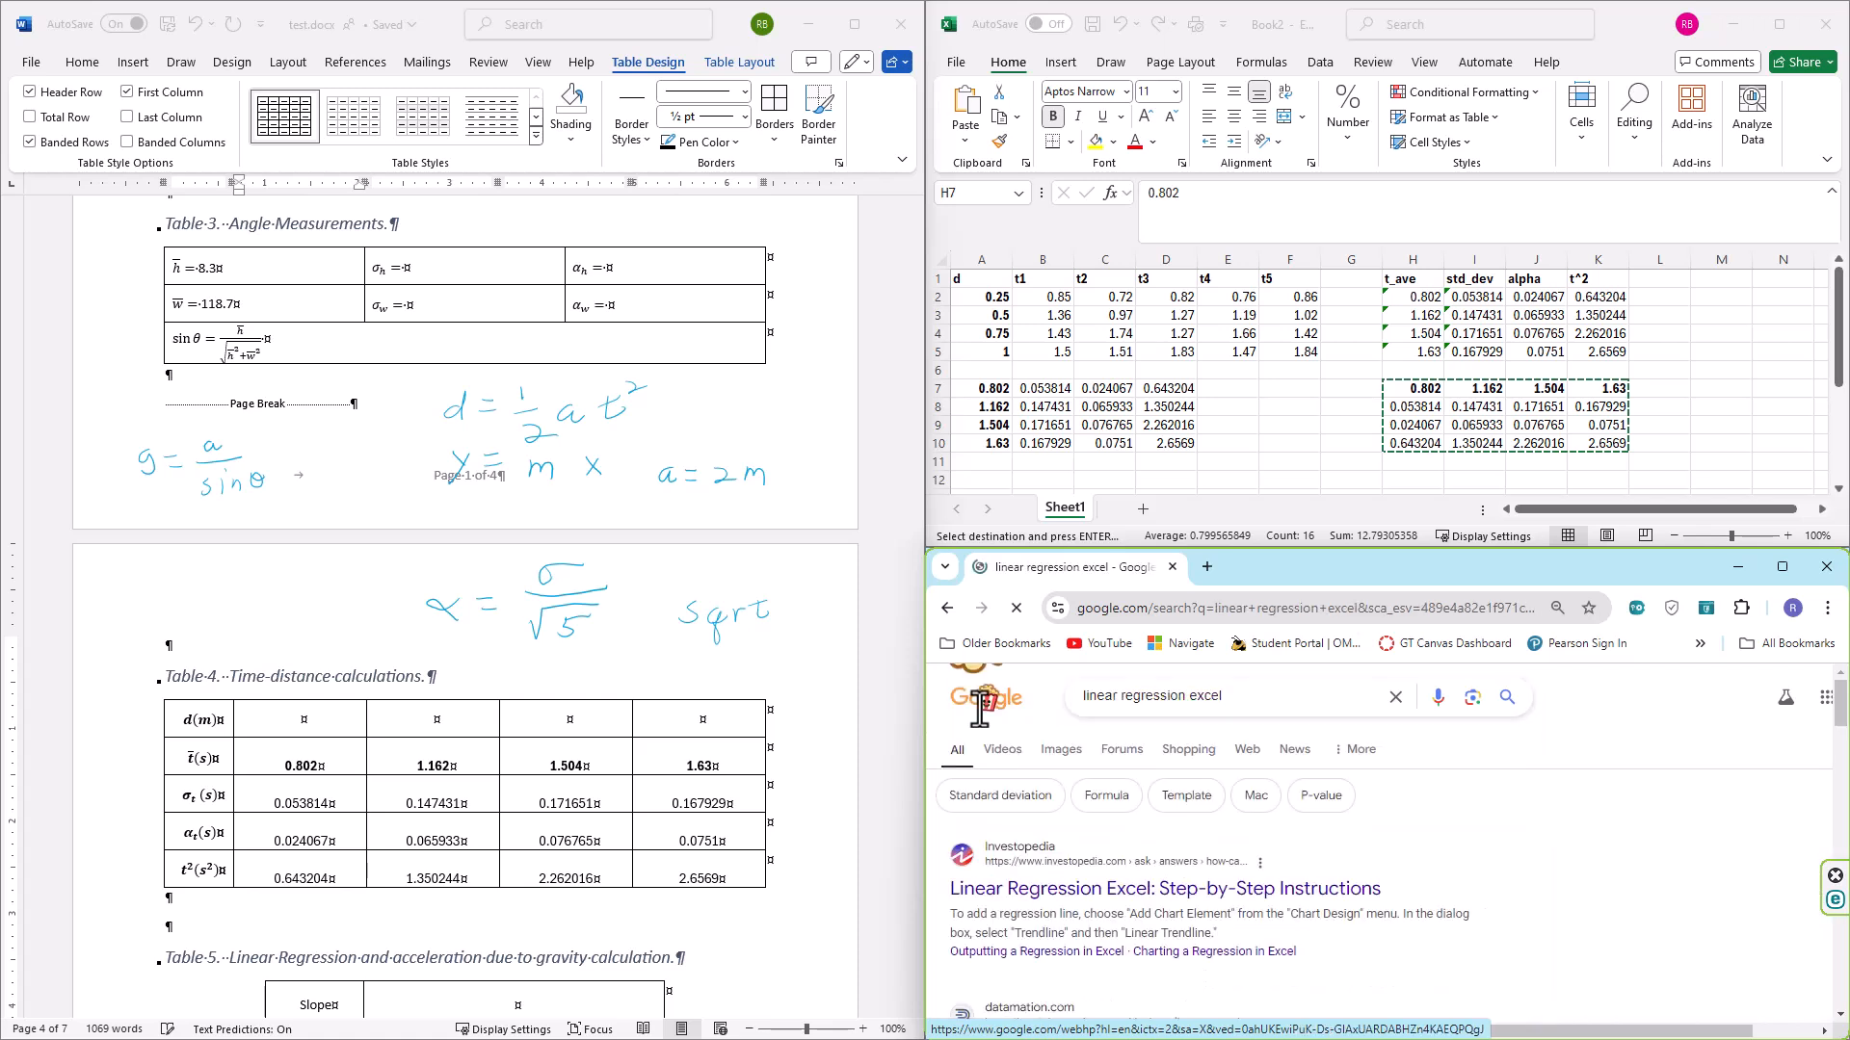
Look through the search results for a suitable Excel linear regression method, down to the Microsoft Support LINEST function entry
{"action": "scroll", "coordinate": [1120, 914], "scroll_direction": "down", "scroll_amount": 2}
{"action": "scroll", "coordinate": [1121, 913], "scroll_direction": "down", "scroll_amount": 1}
{"action": "scroll", "coordinate": [1108, 917], "scroll_direction": "up", "scroll_amount": 3}
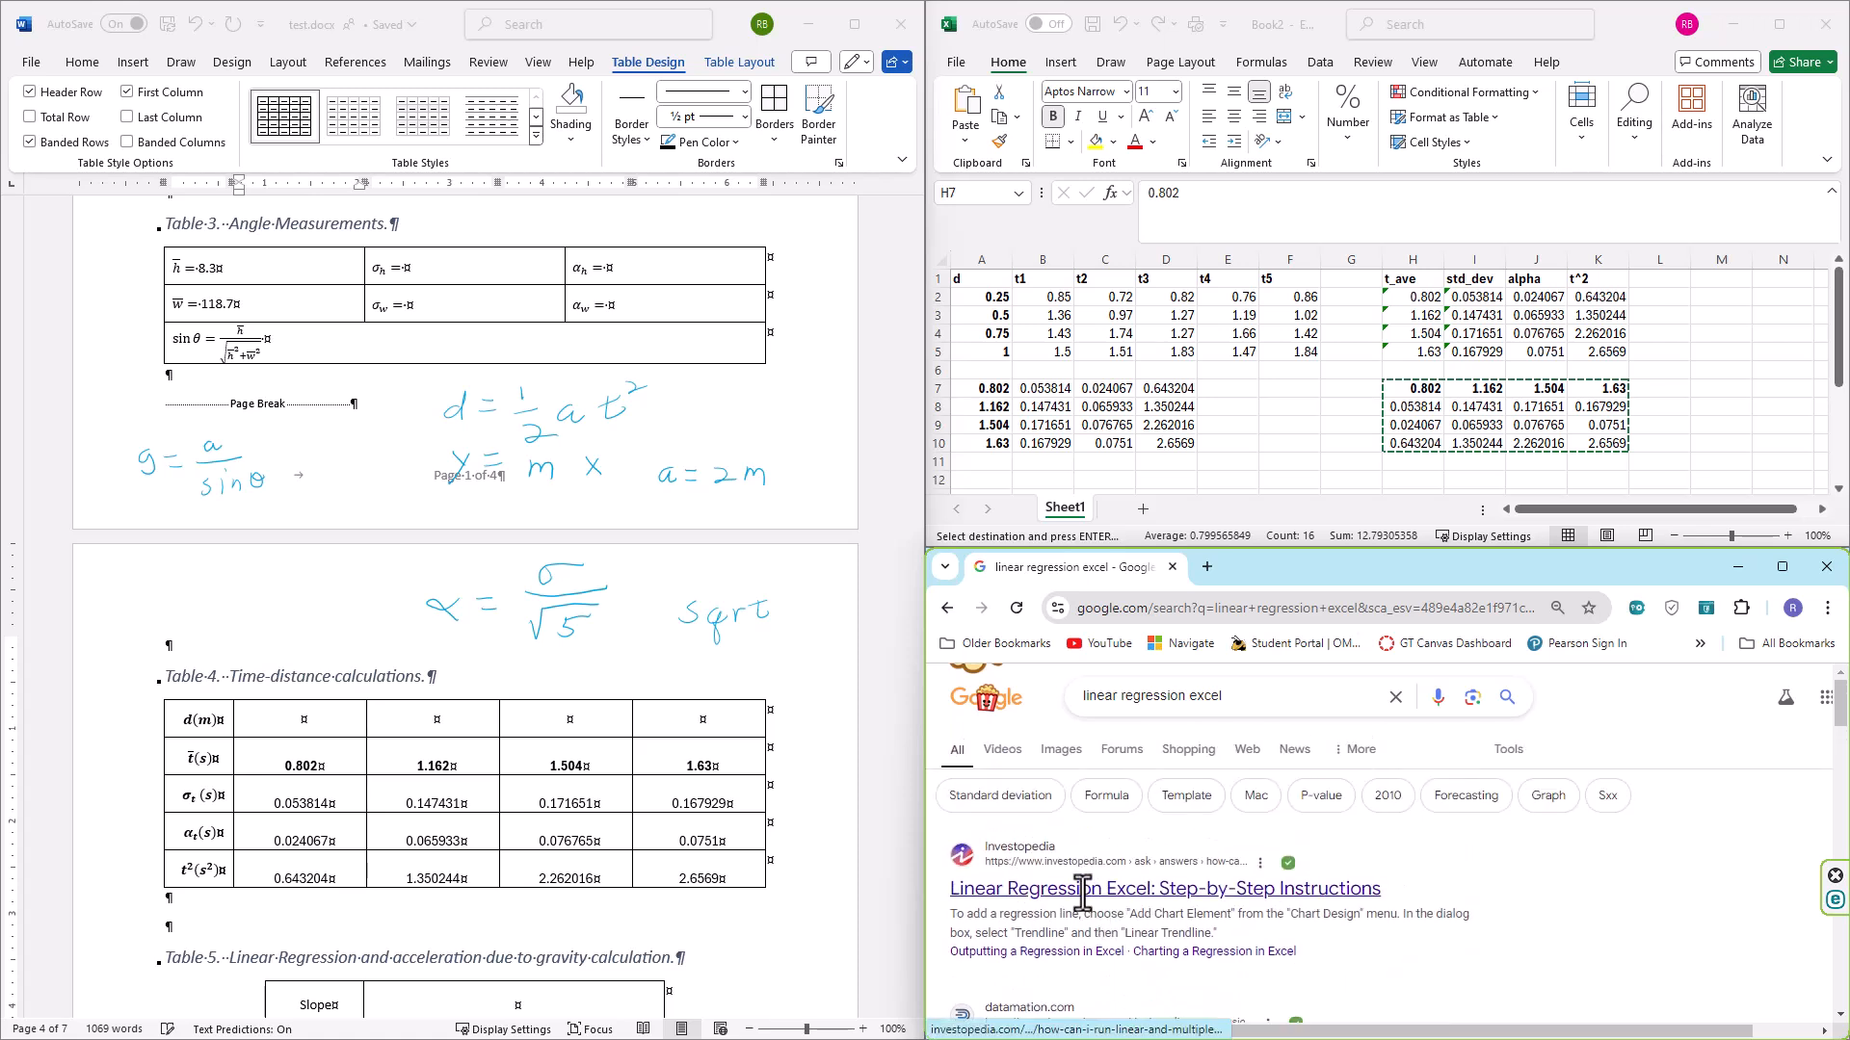
{"action": "scroll", "coordinate": [1074, 891], "scroll_direction": "down", "scroll_amount": 3}
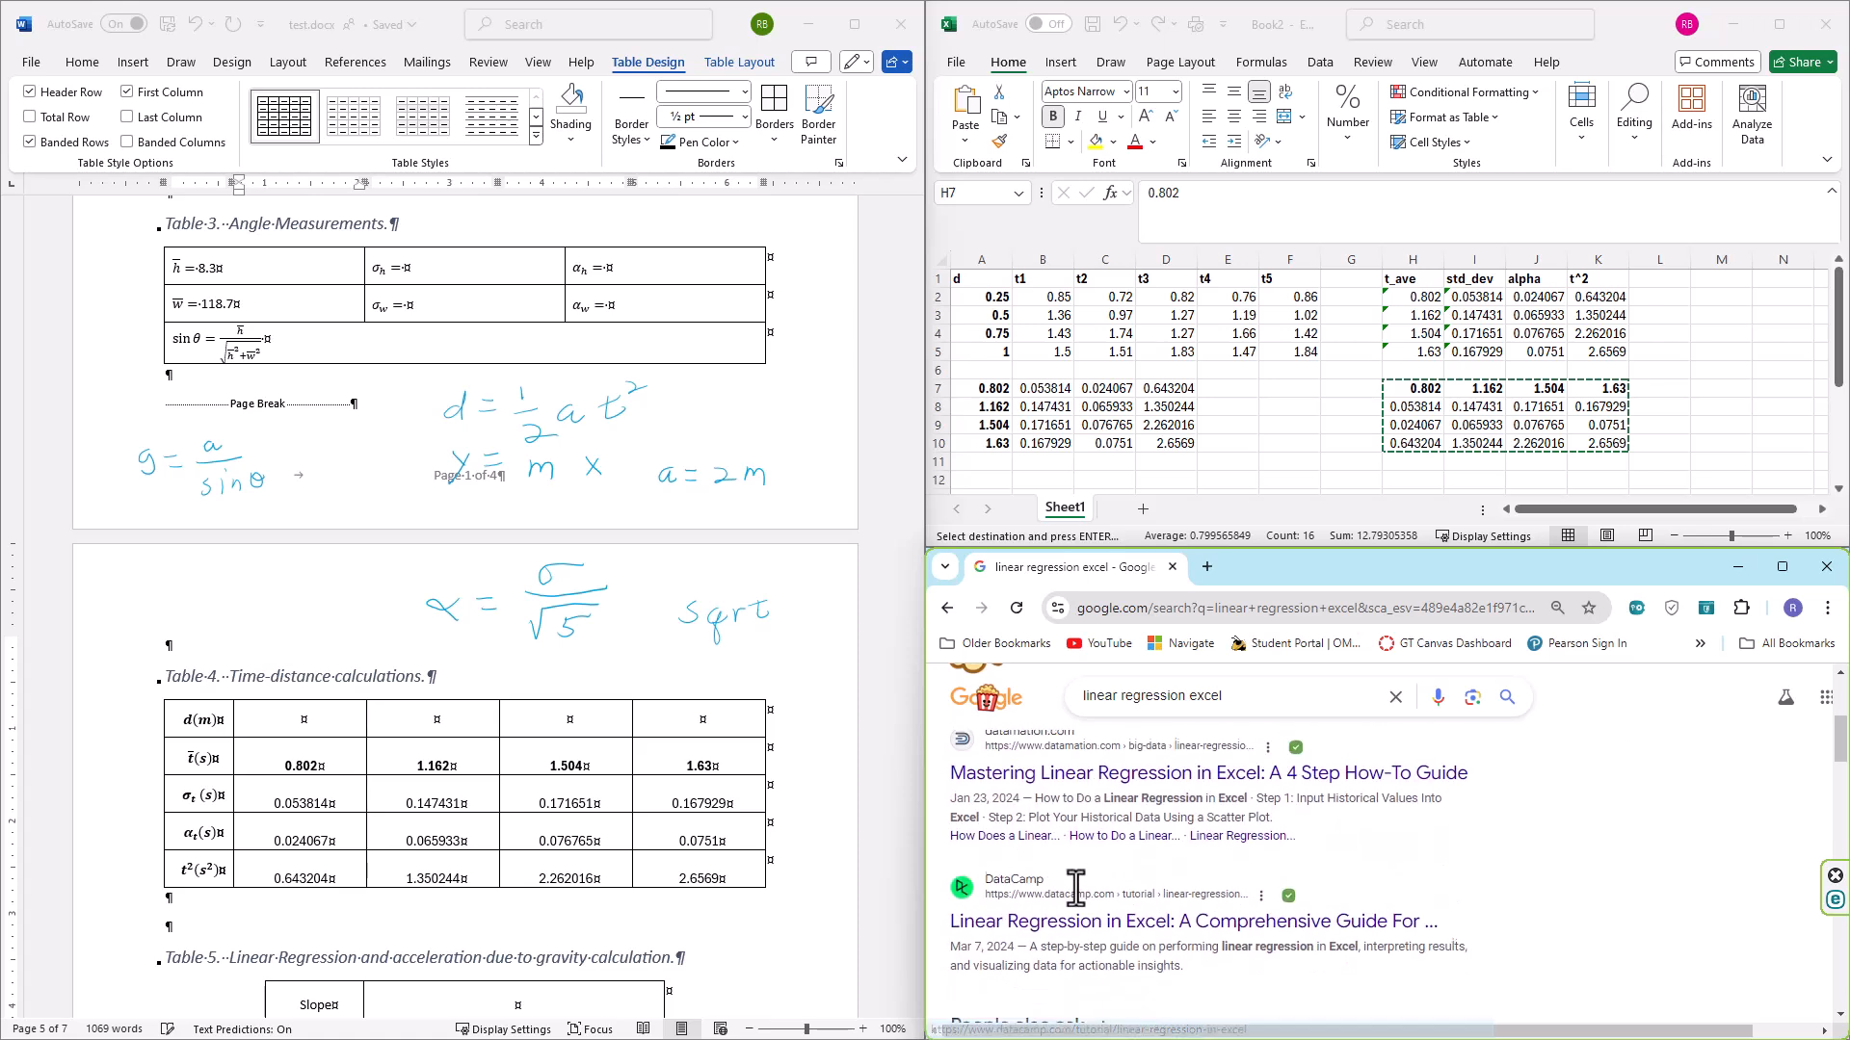
{"action": "scroll", "coordinate": [1074, 891], "scroll_direction": "down", "scroll_amount": 3}
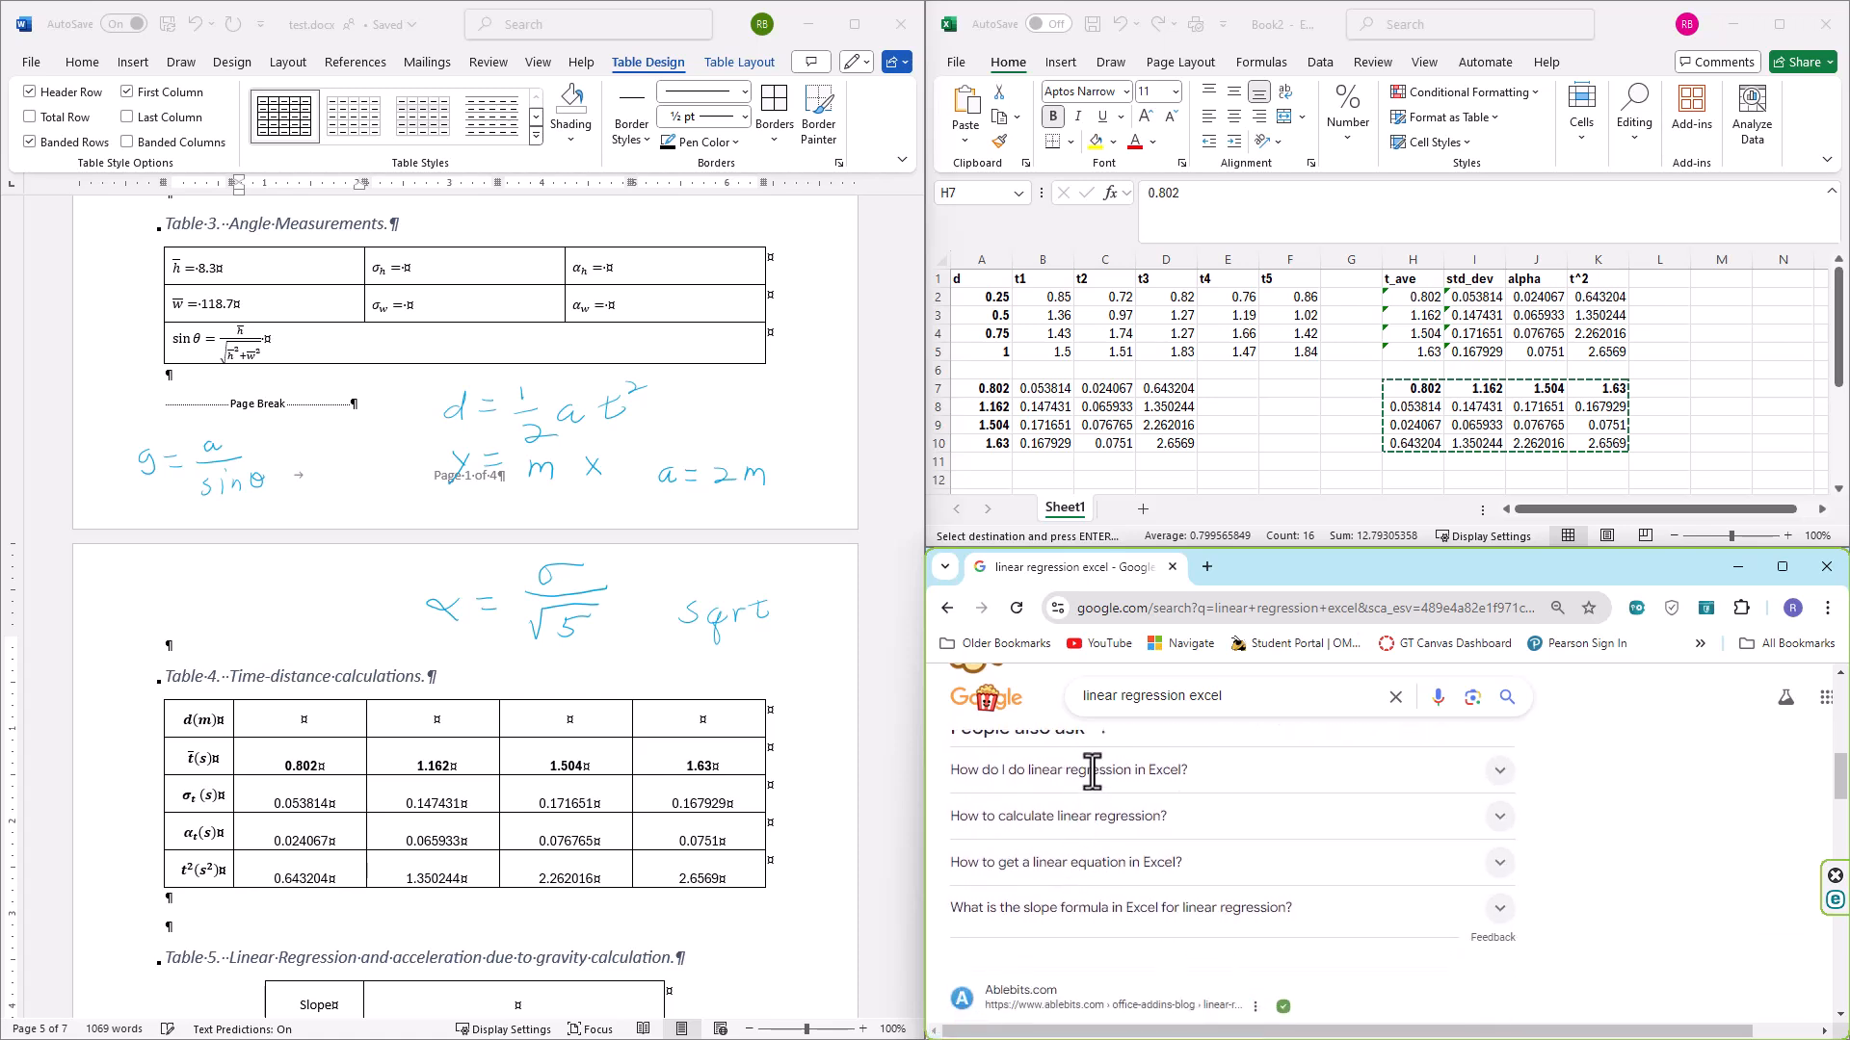
{"action": "scroll", "coordinate": [1093, 808], "scroll_direction": "down", "scroll_amount": 3}
{"action": "scroll", "coordinate": [1088, 817], "scroll_direction": "down", "scroll_amount": 1}
{"action": "scroll", "coordinate": [1086, 819], "scroll_direction": "down", "scroll_amount": 5}
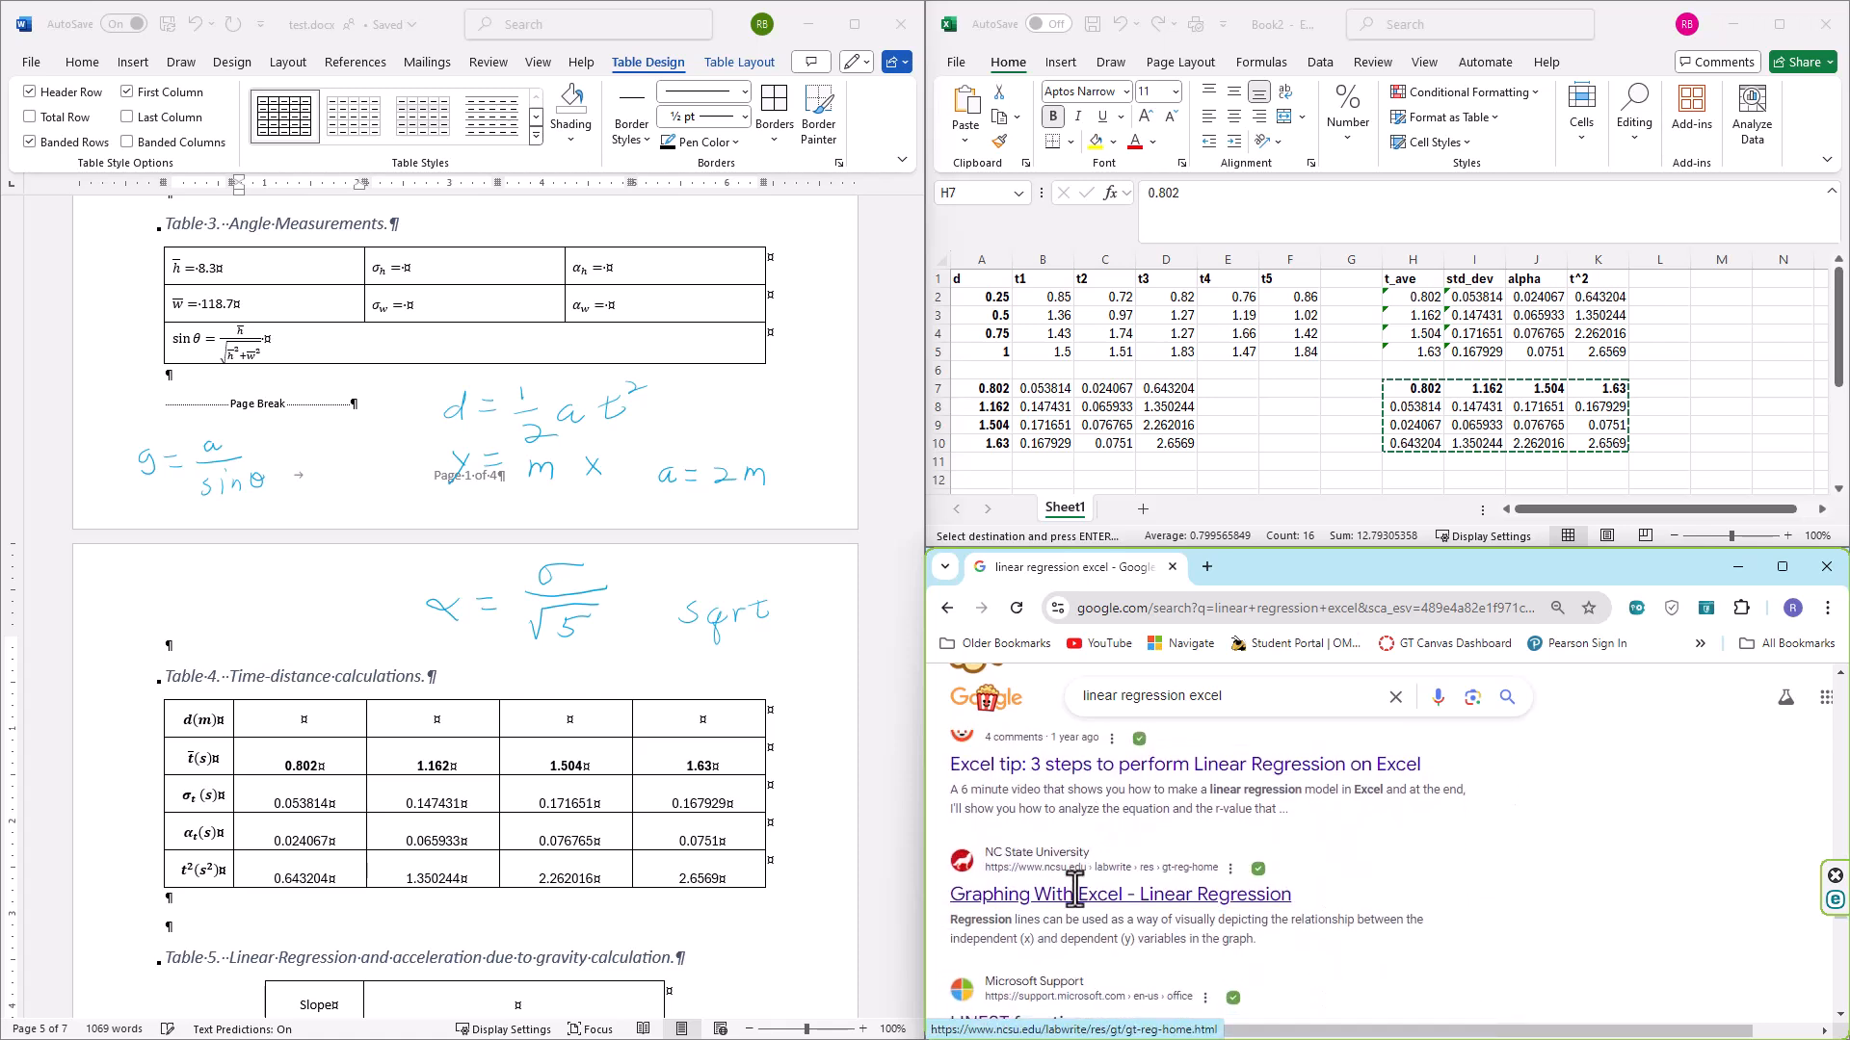
{"action": "scroll", "coordinate": [1074, 886], "scroll_direction": "down", "scroll_amount": 1}
{"action": "scroll", "coordinate": [1069, 886], "scroll_direction": "down", "scroll_amount": 3}
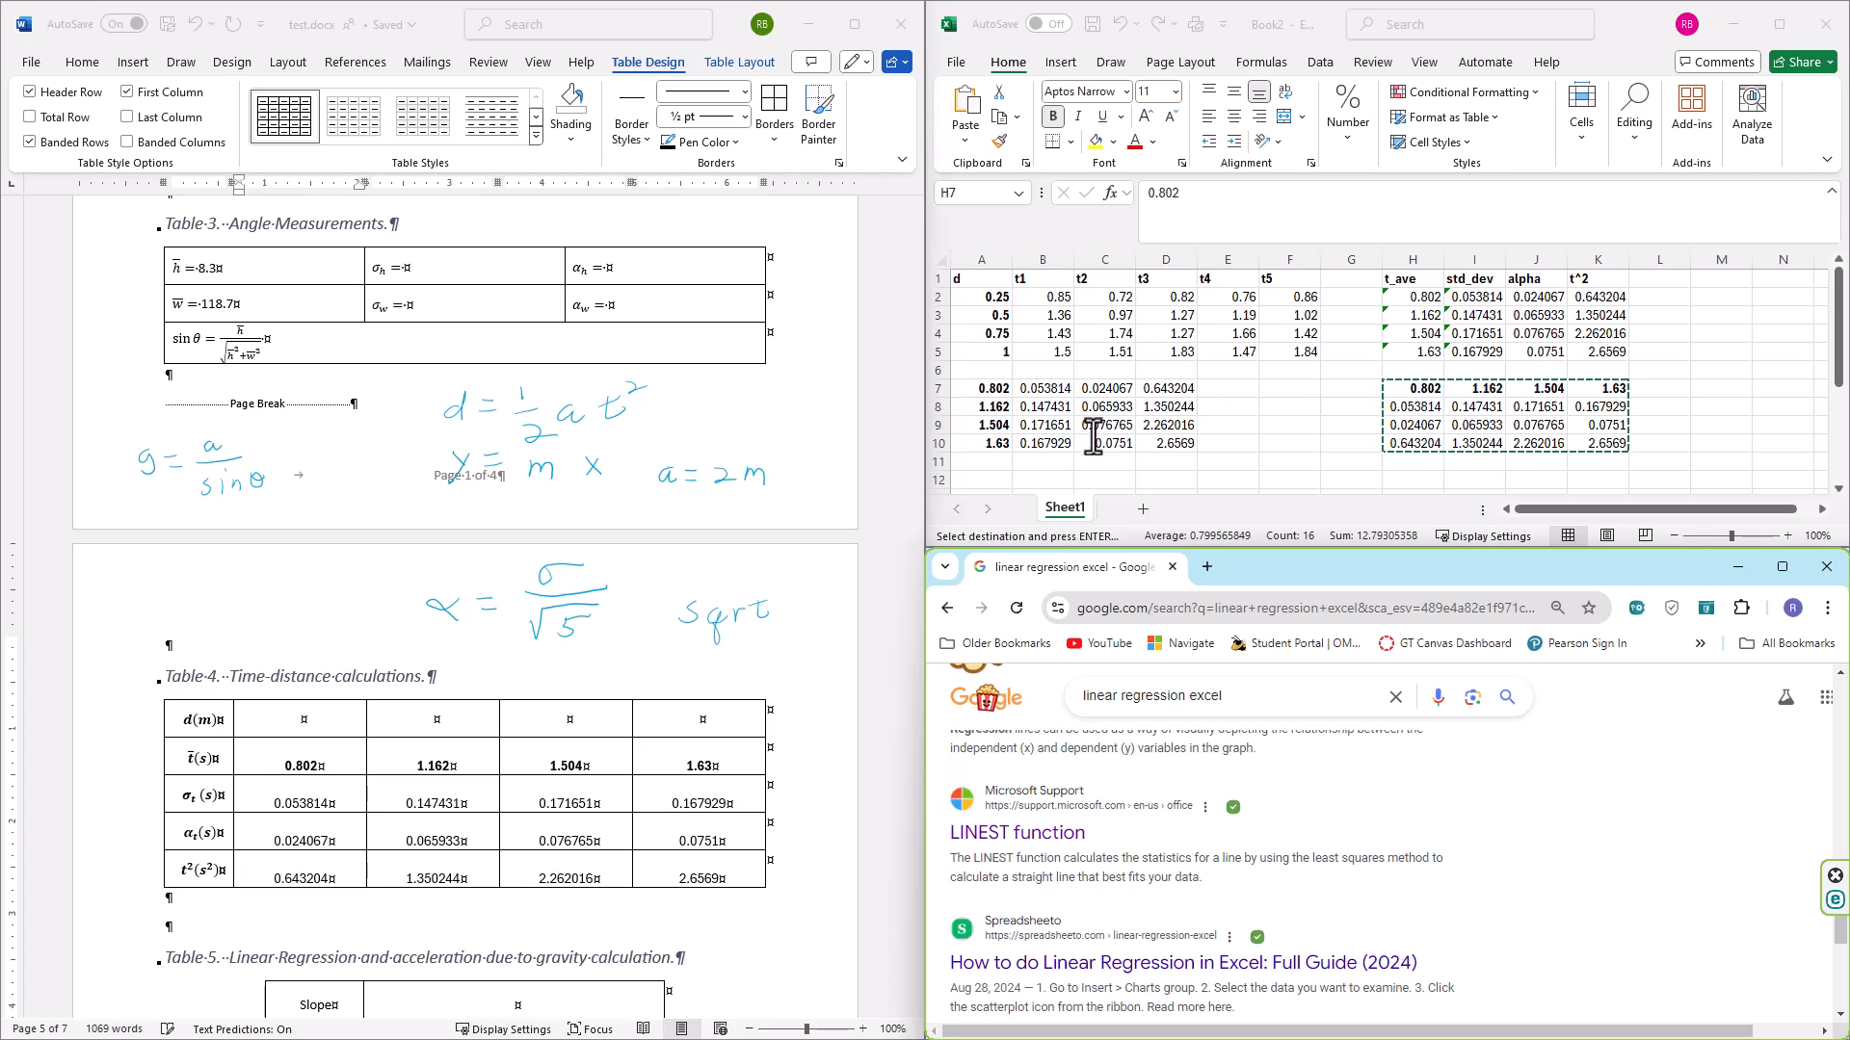
Enlarge the Excel window and enter =LINEST(A2:A5,K2:K5) in cell B13 to fit d against t^2
{"action": "left_click_drag", "start_coordinate": [1314, 547], "coordinate": [1304, 968]}
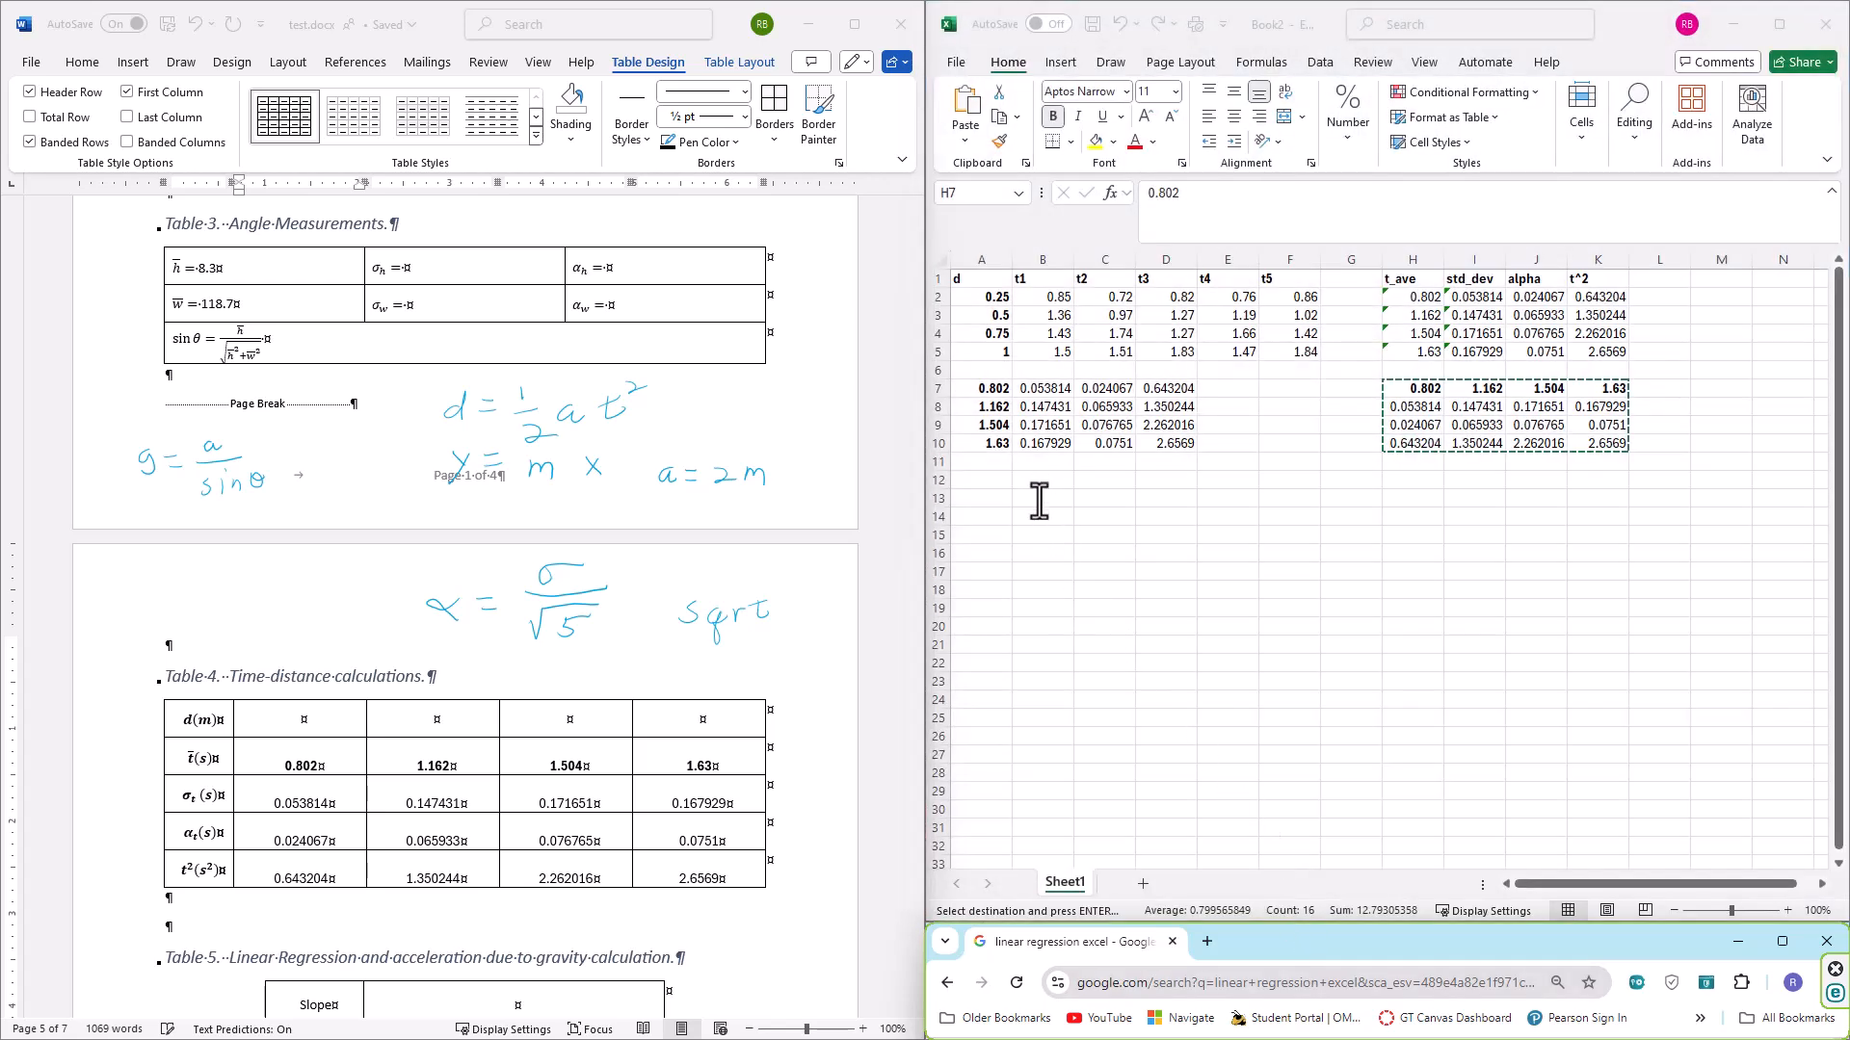
{"action": "left_click", "coordinate": [1039, 501]}
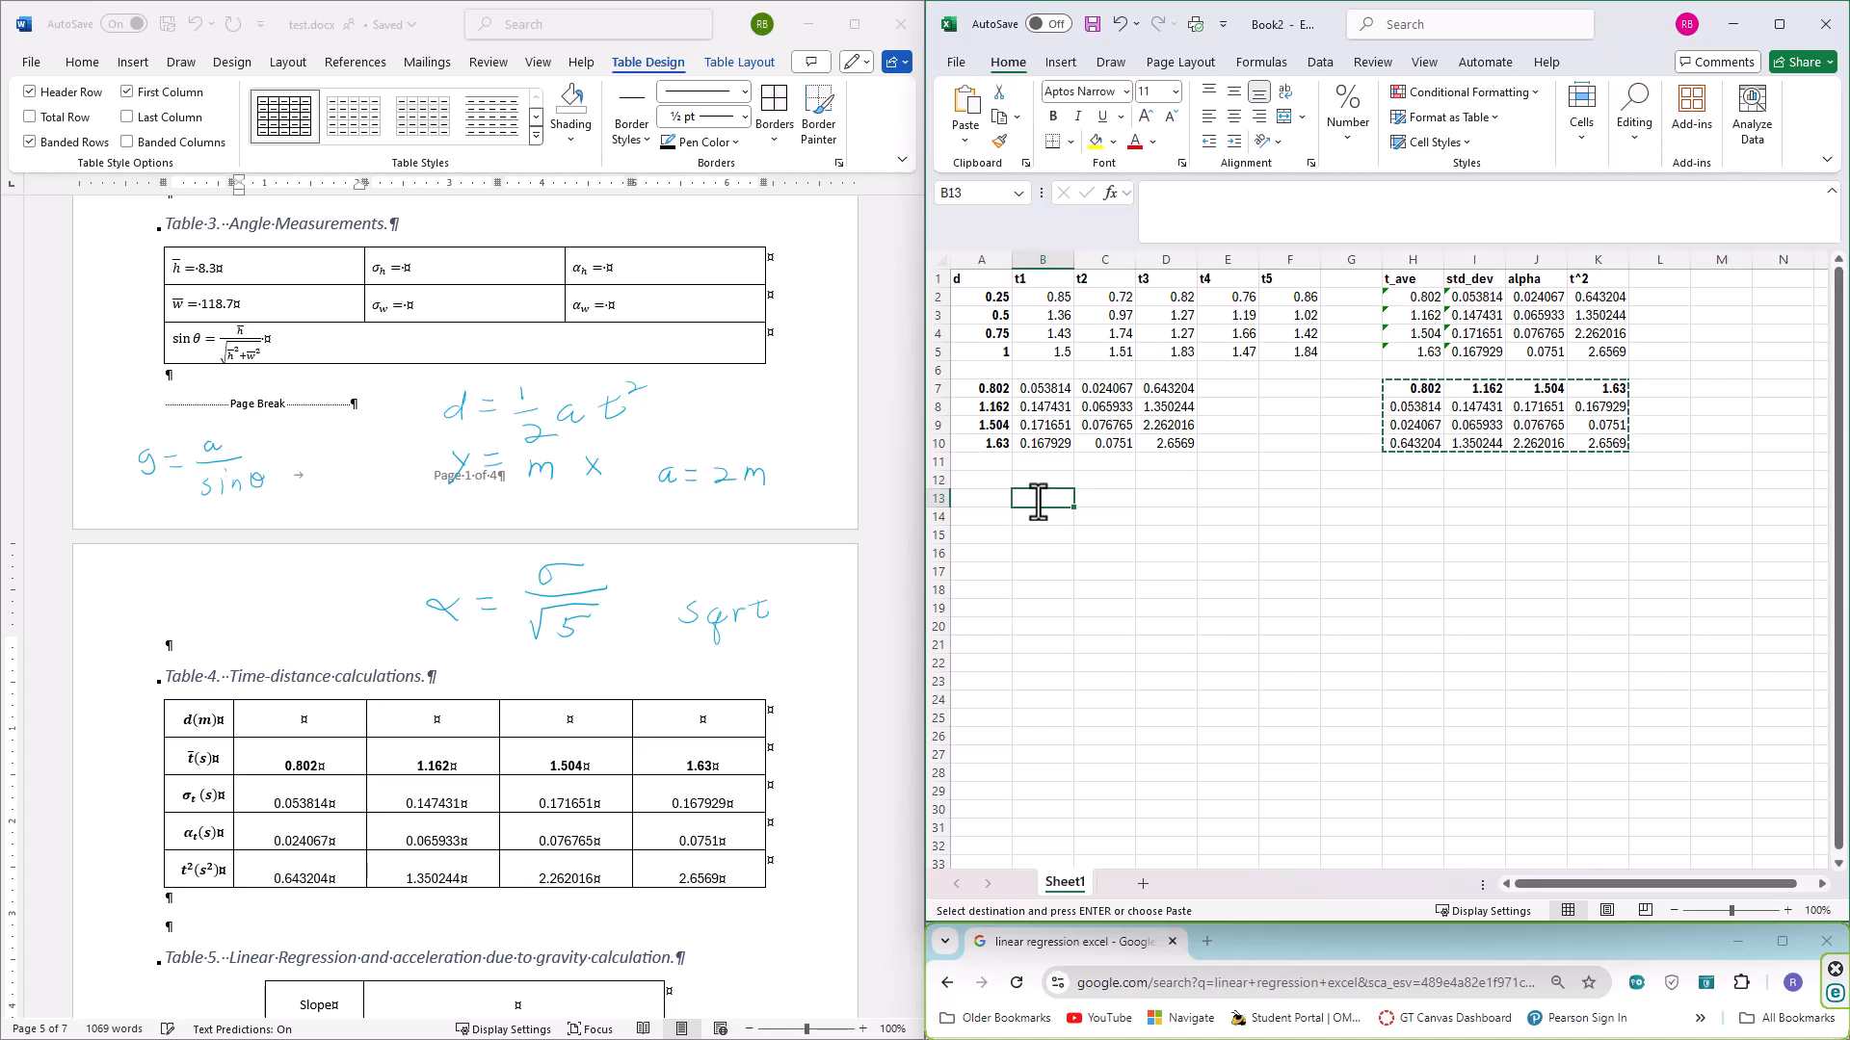
{"action": "type", "text": "=l"}
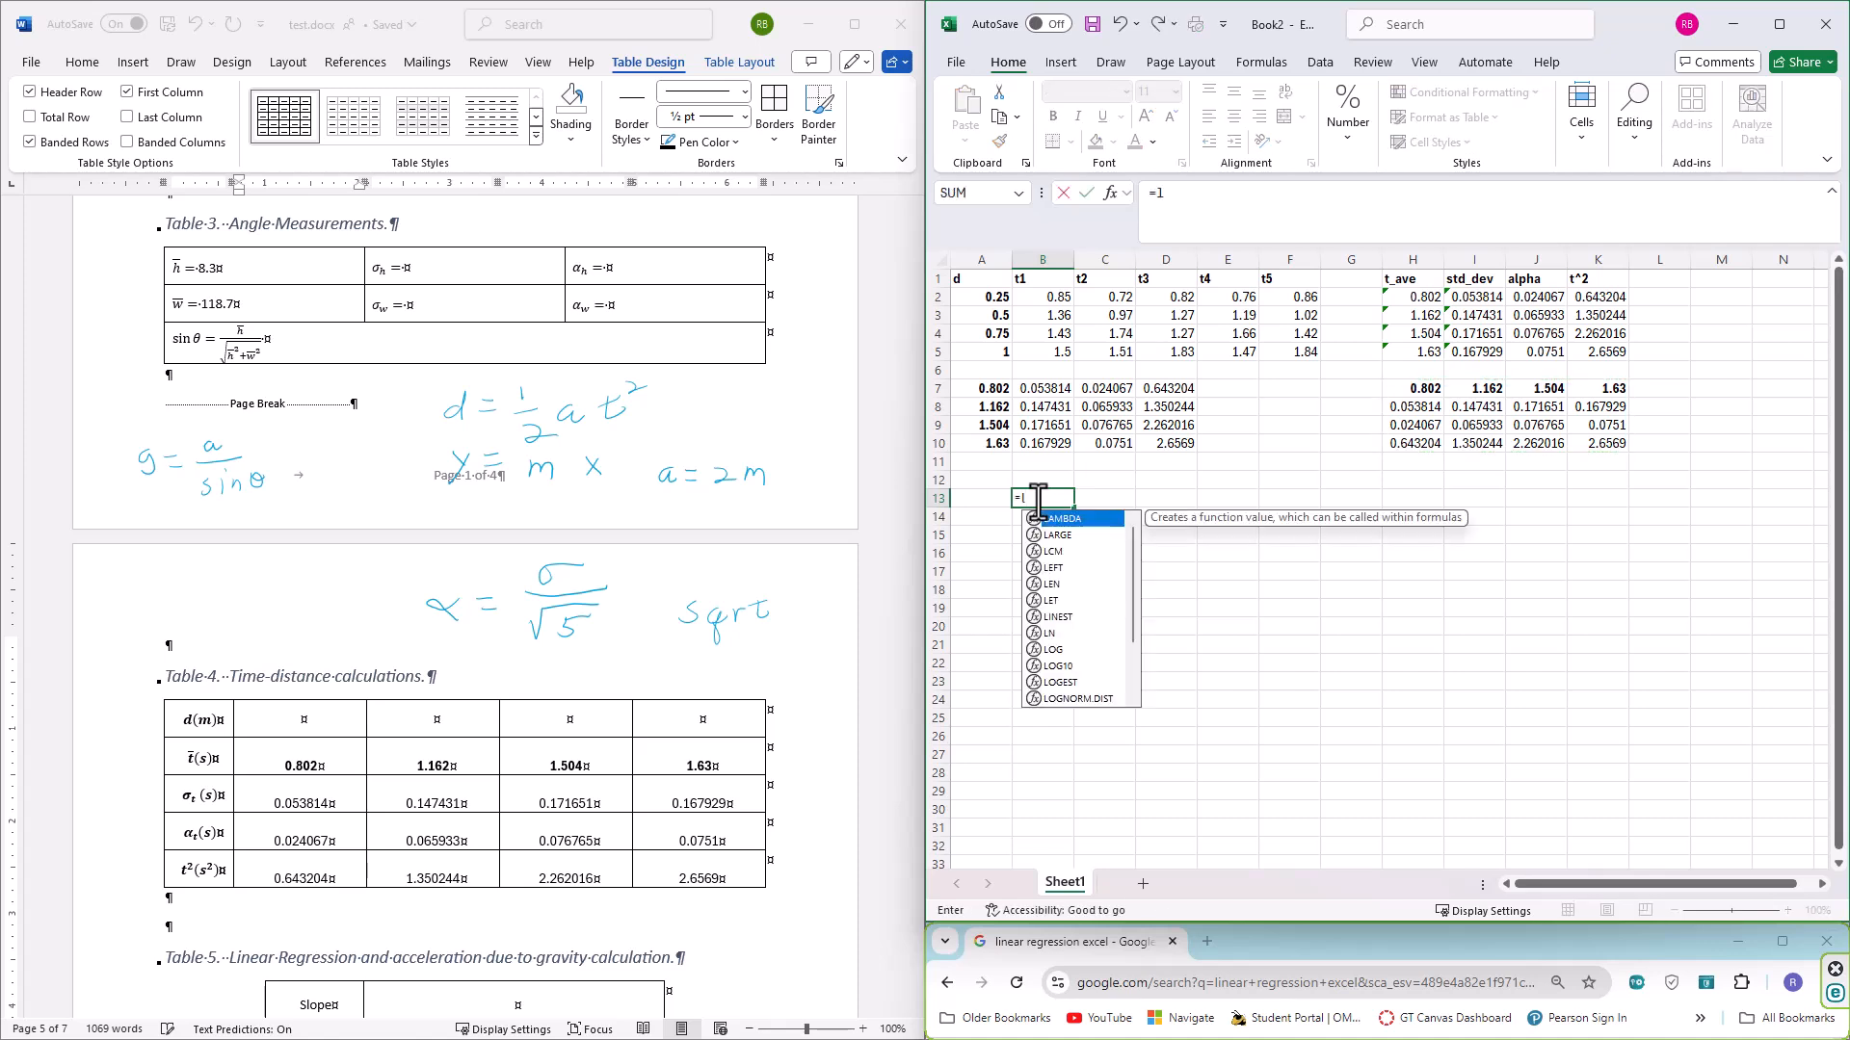
{"action": "type", "text": "ines"}
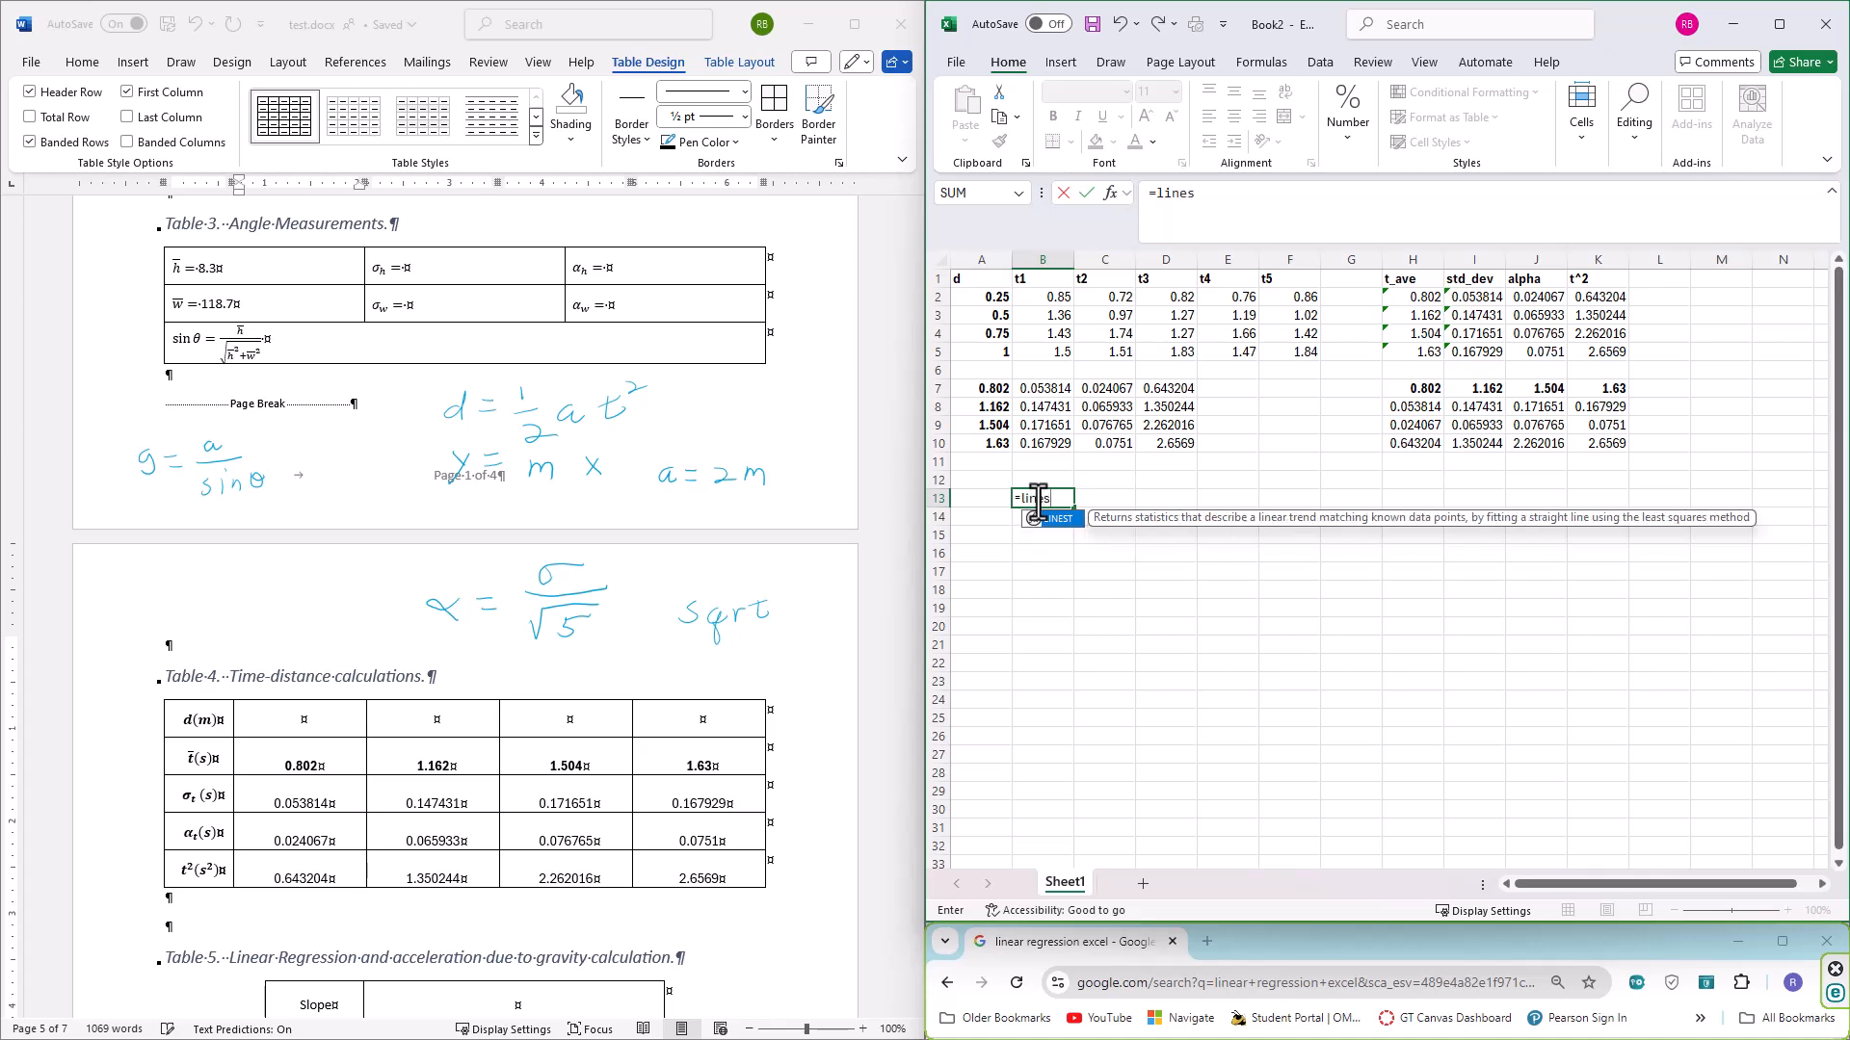
{"action": "type", "text": "t("}
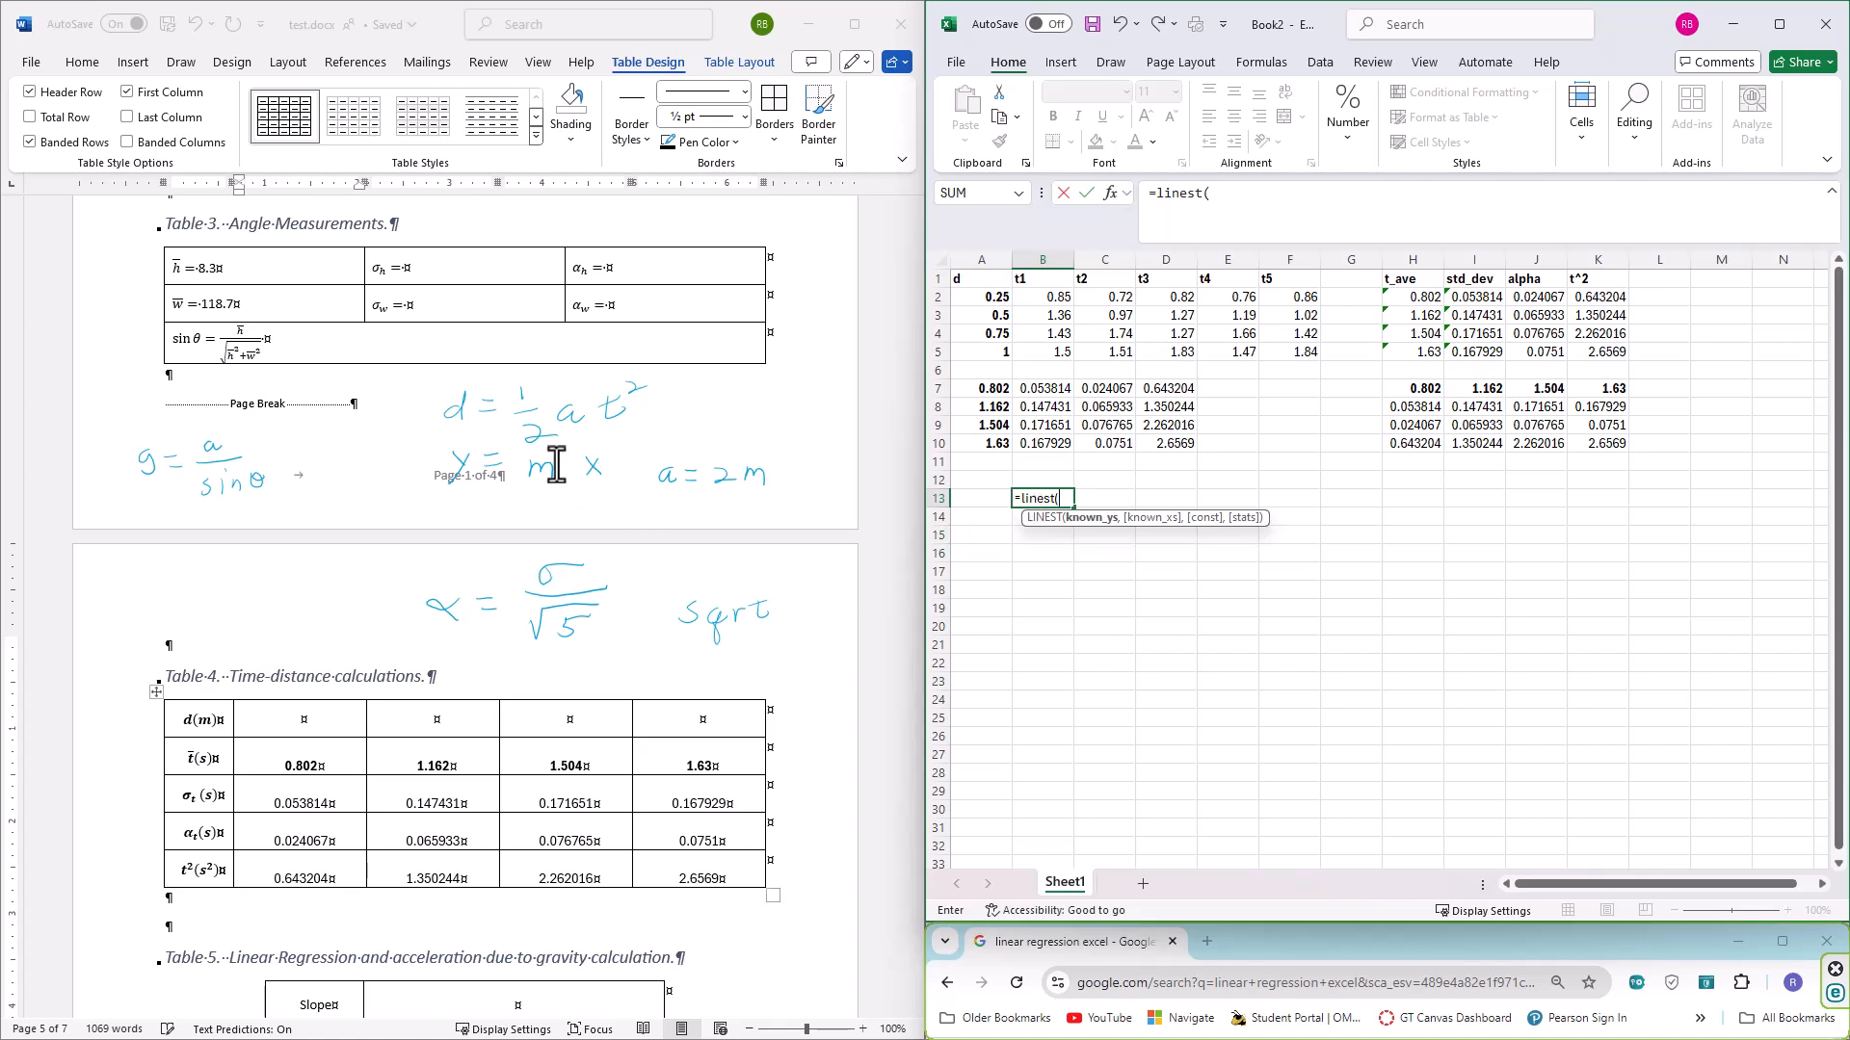
{"action": "left_click_drag", "start_coordinate": [992, 296], "coordinate": [995, 357]}
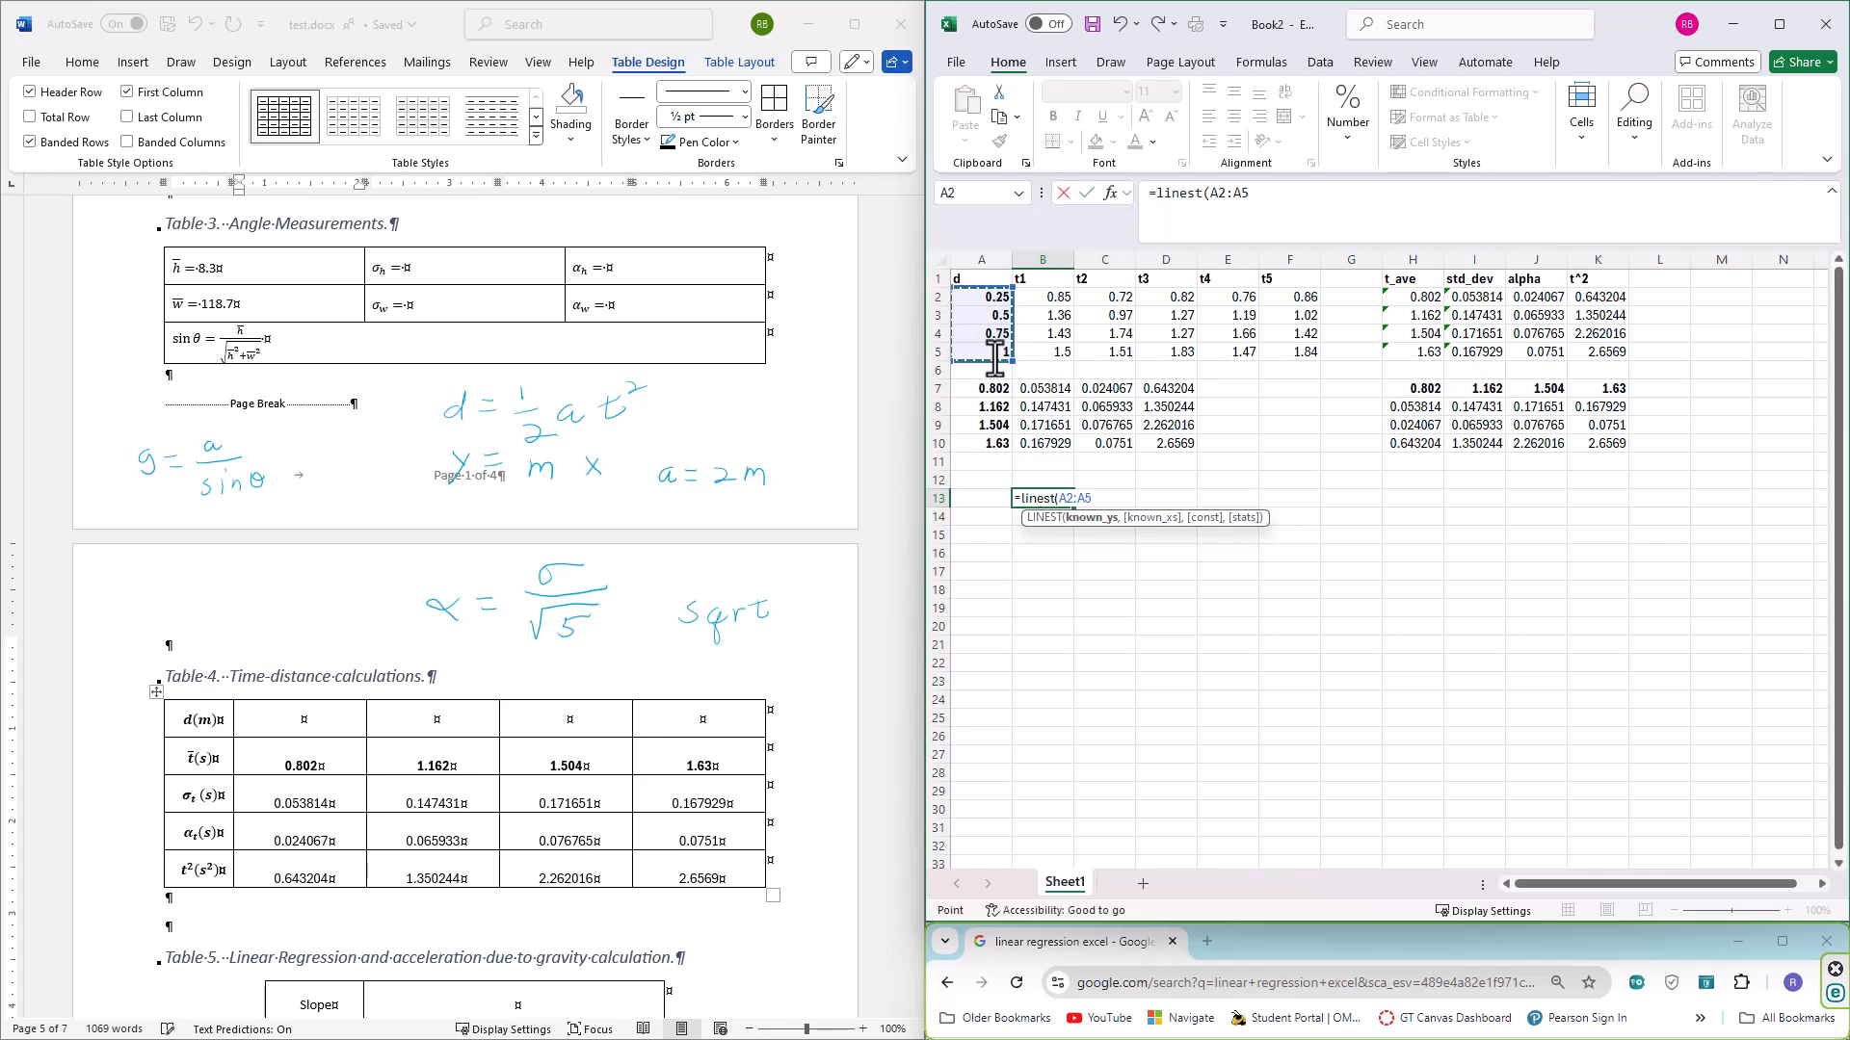
{"action": "type", "text": ","}
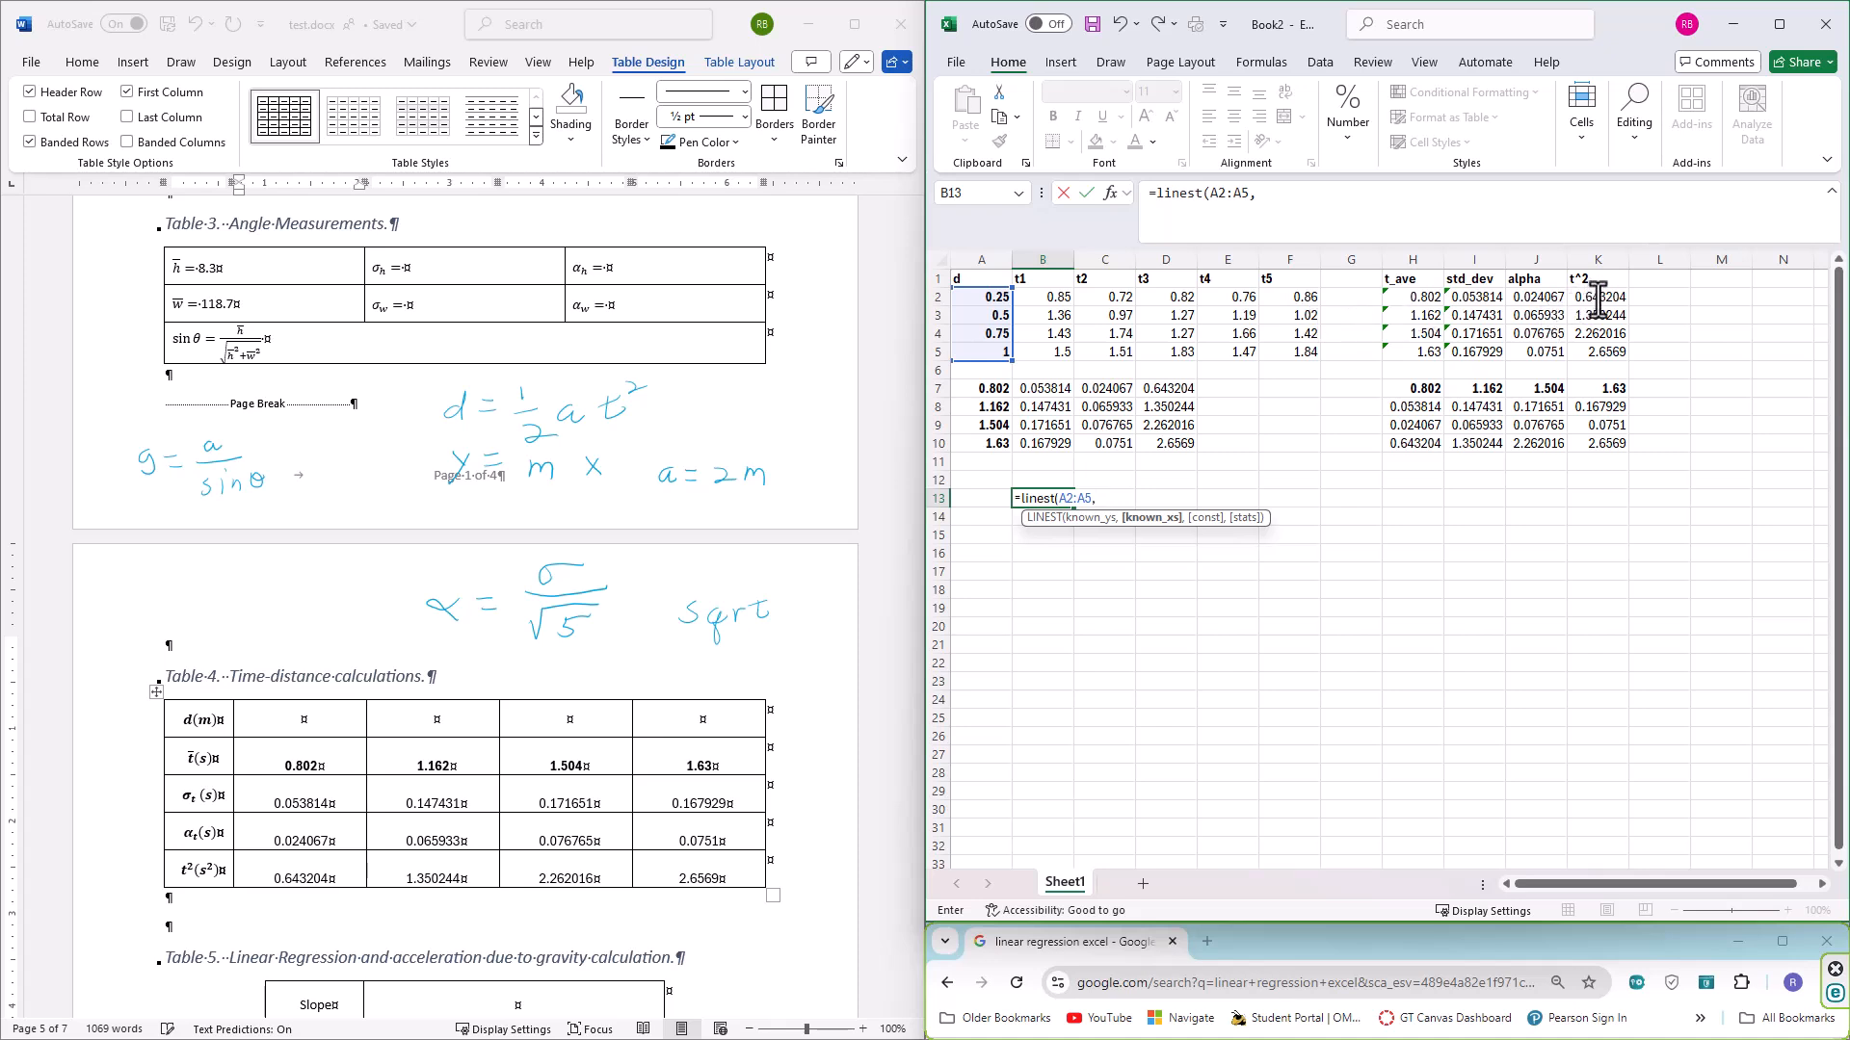
{"action": "left_click_drag", "start_coordinate": [1598, 297], "coordinate": [1591, 354]}
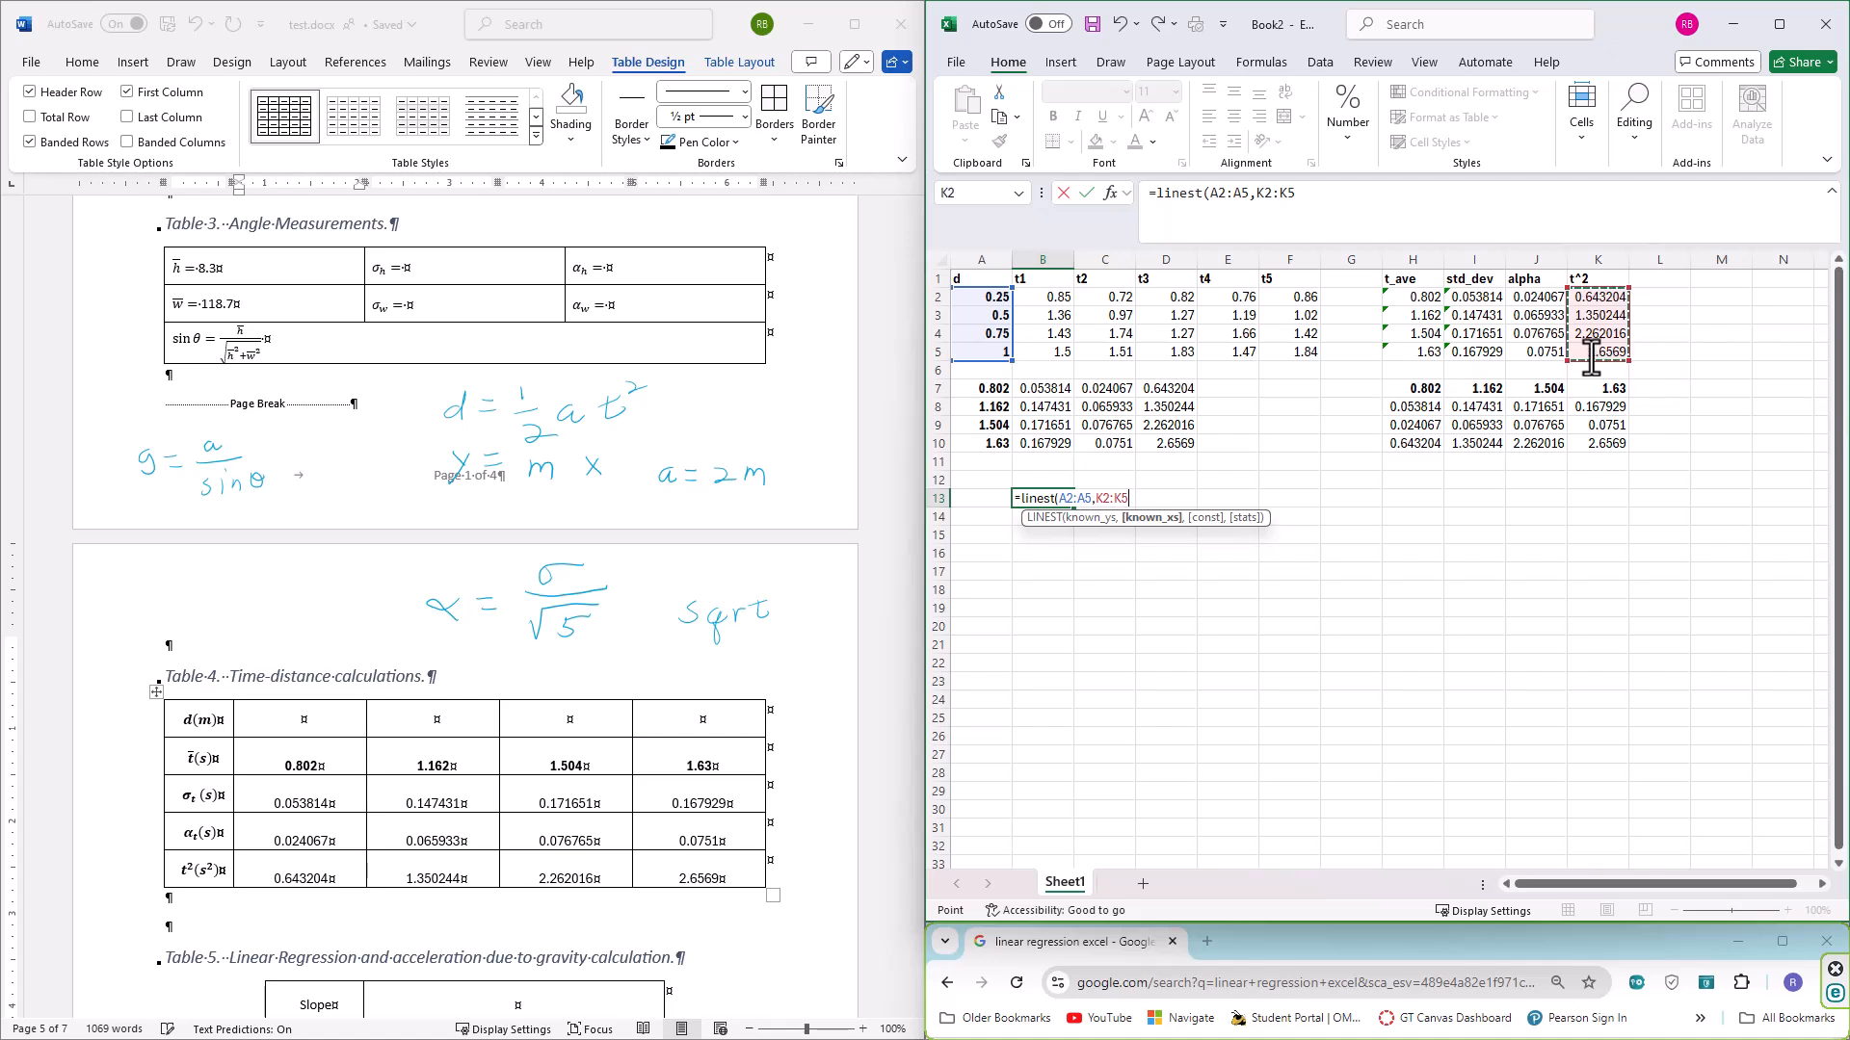
{"action": "type", "text": ","}
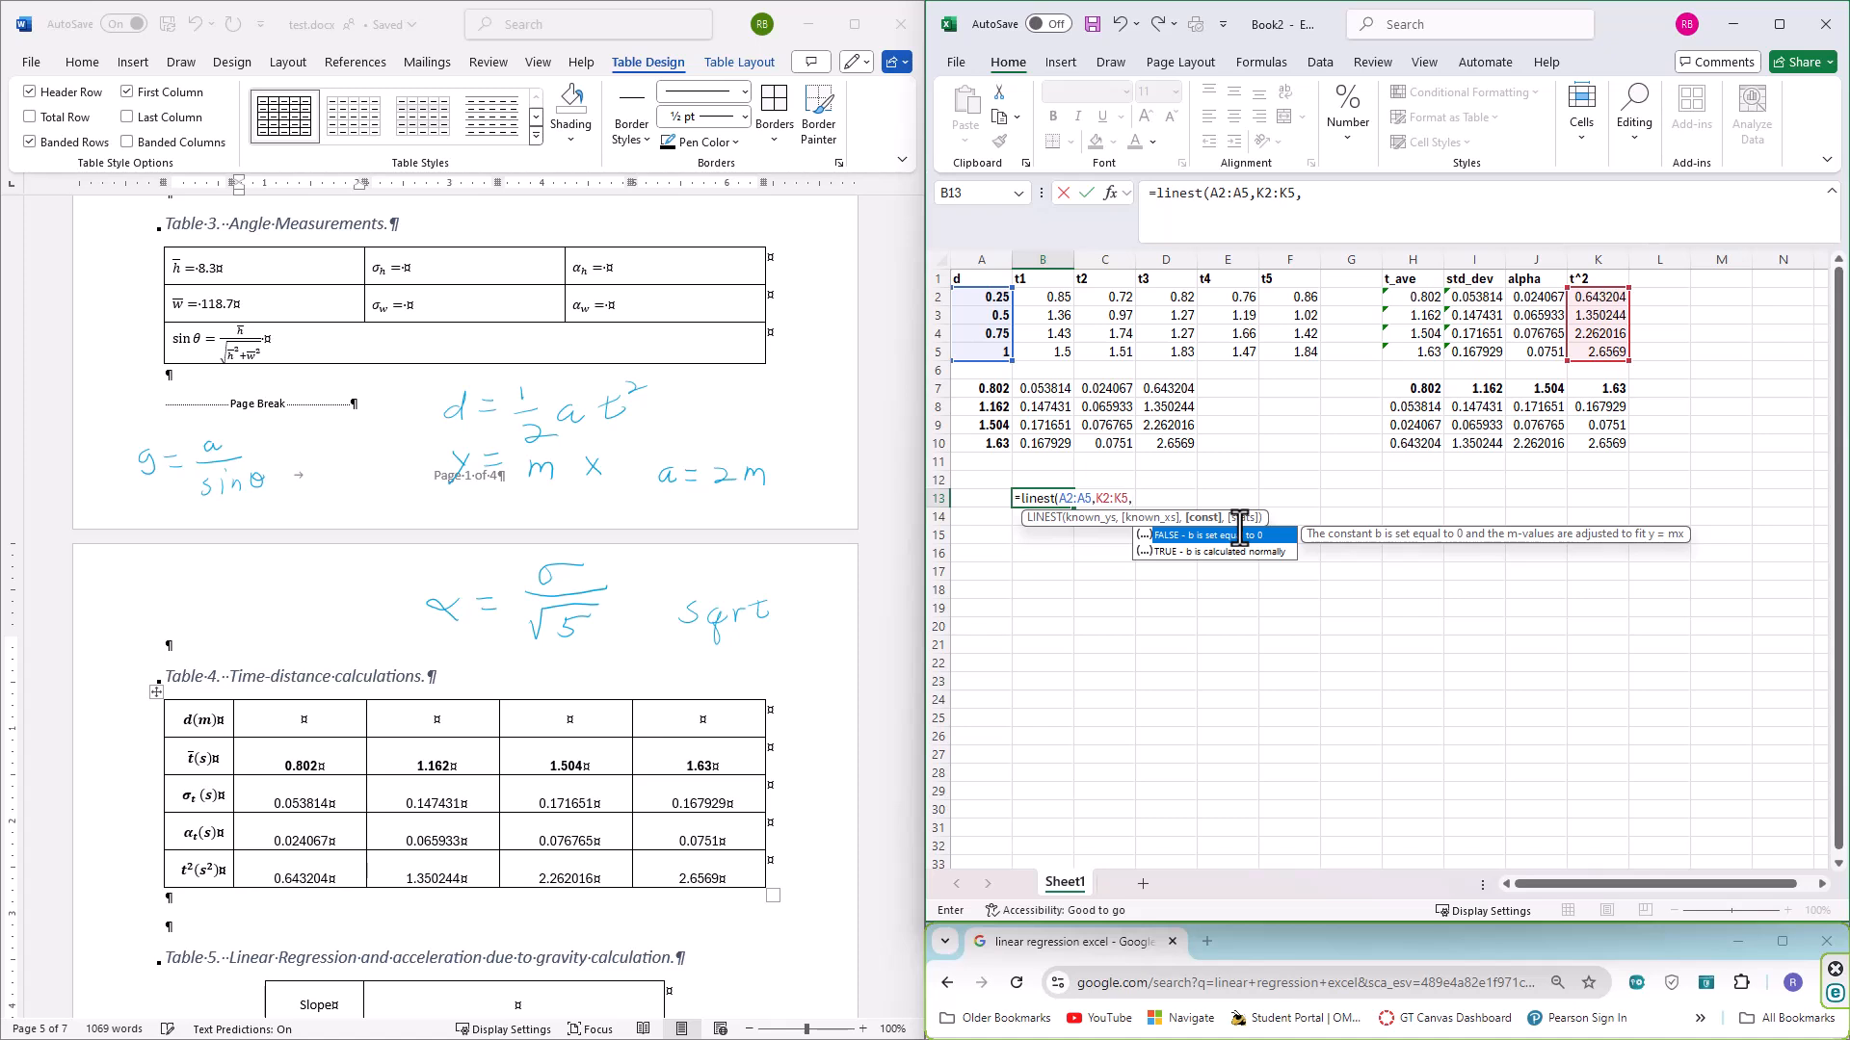
{"action": "key", "text": "BackSpace"}
{"action": "type", "text": ")"}
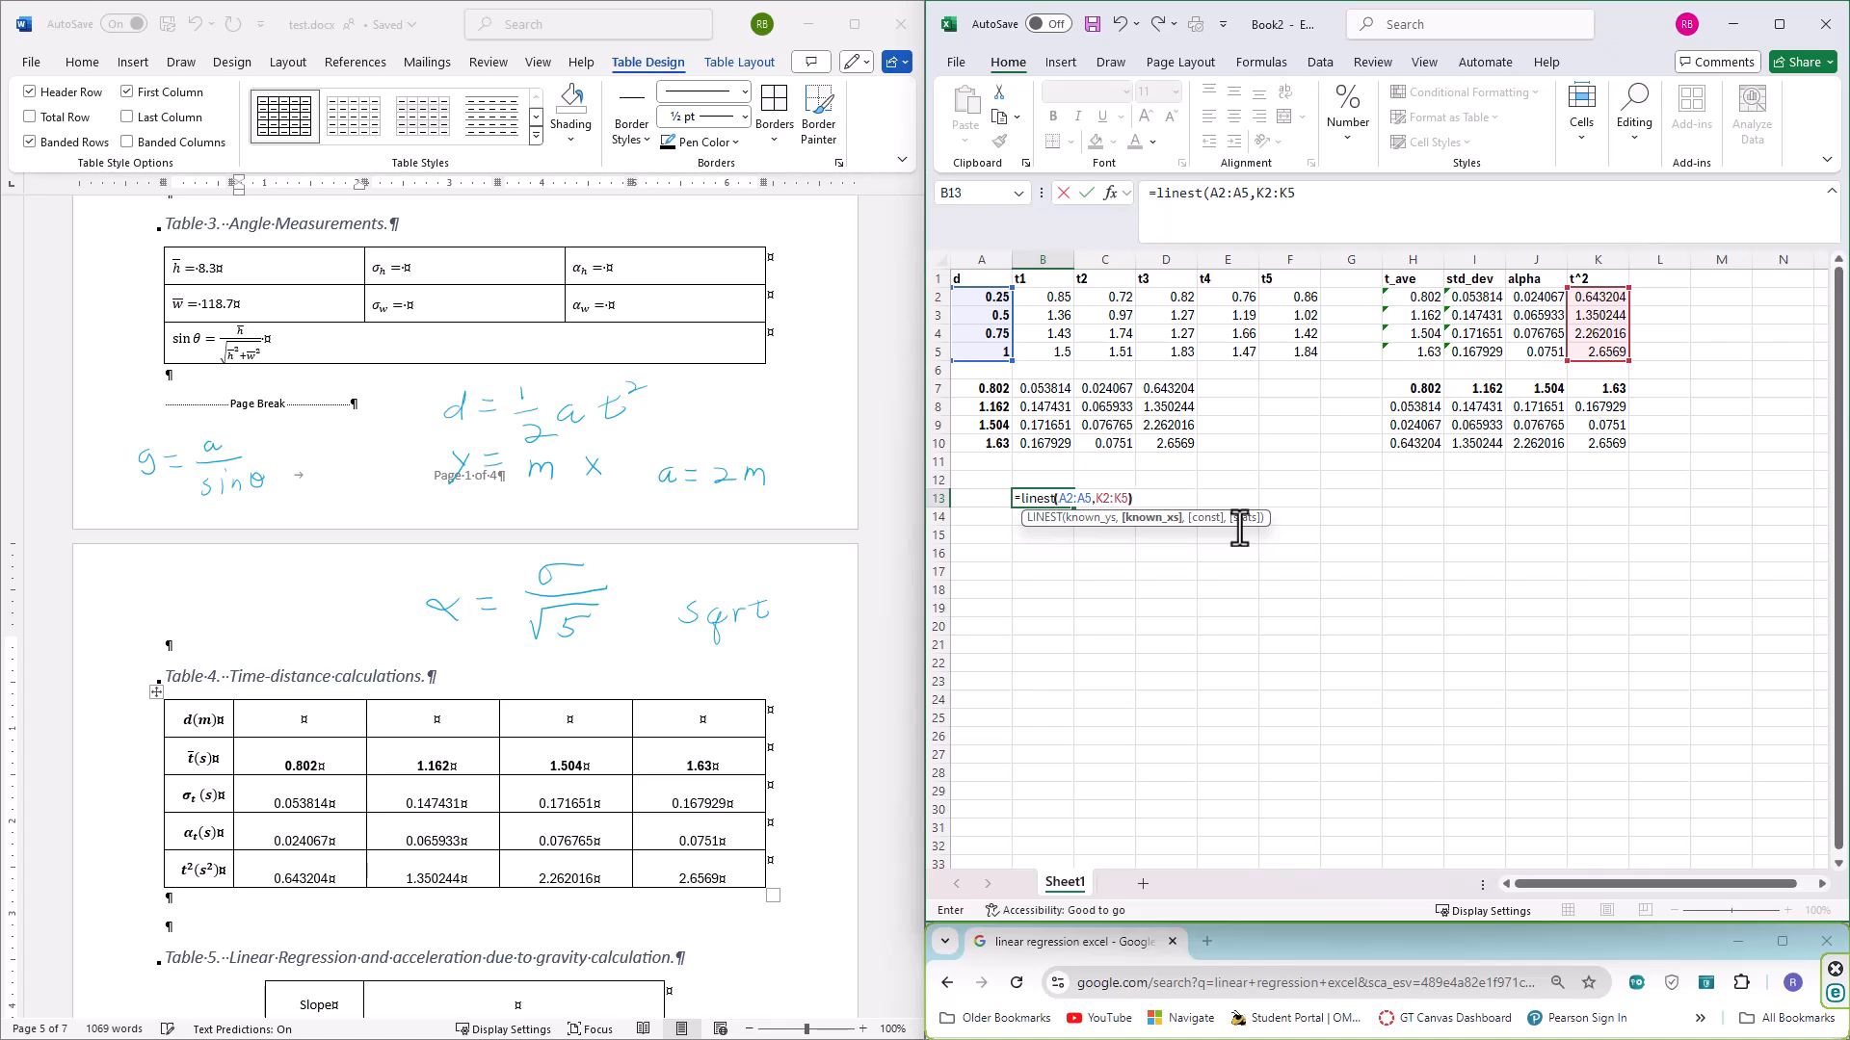
{"action": "key", "text": "Return"}
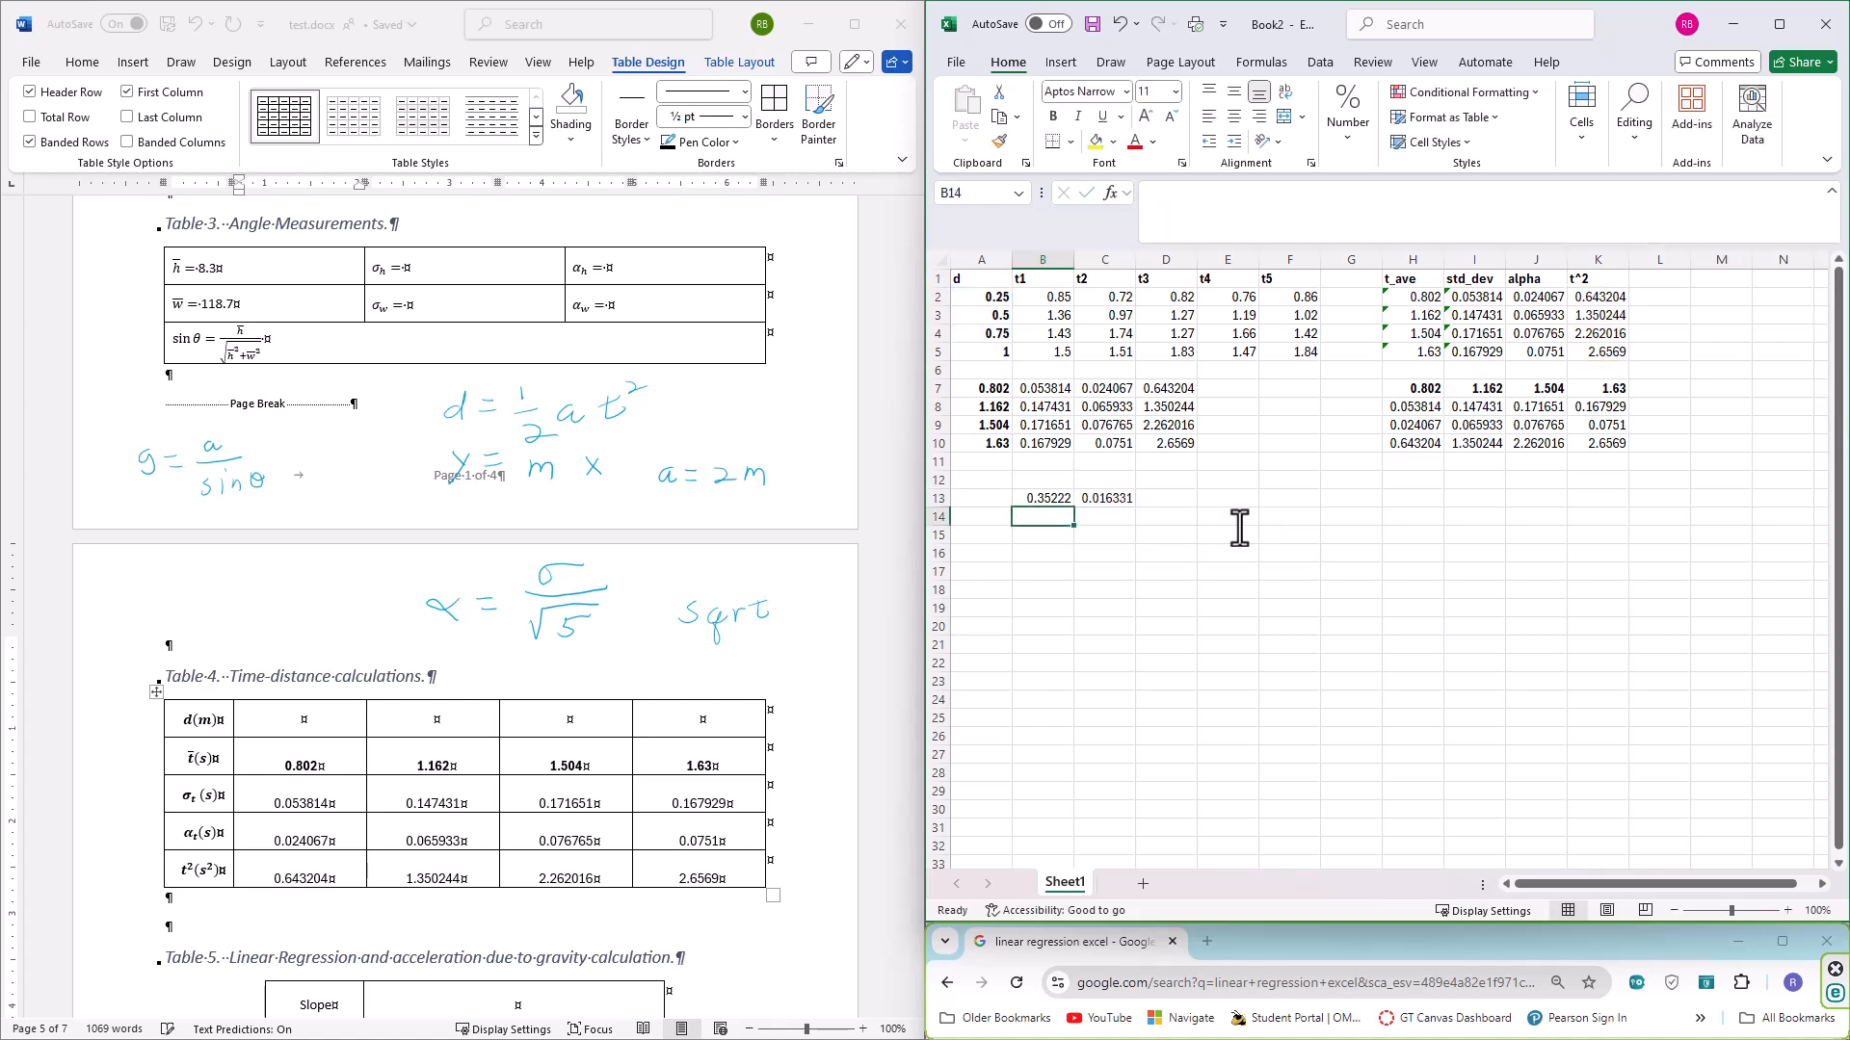
Label cell E13 "m" and reference the LINEST slope in F13 with =B13
{"action": "key", "text": "Up"}
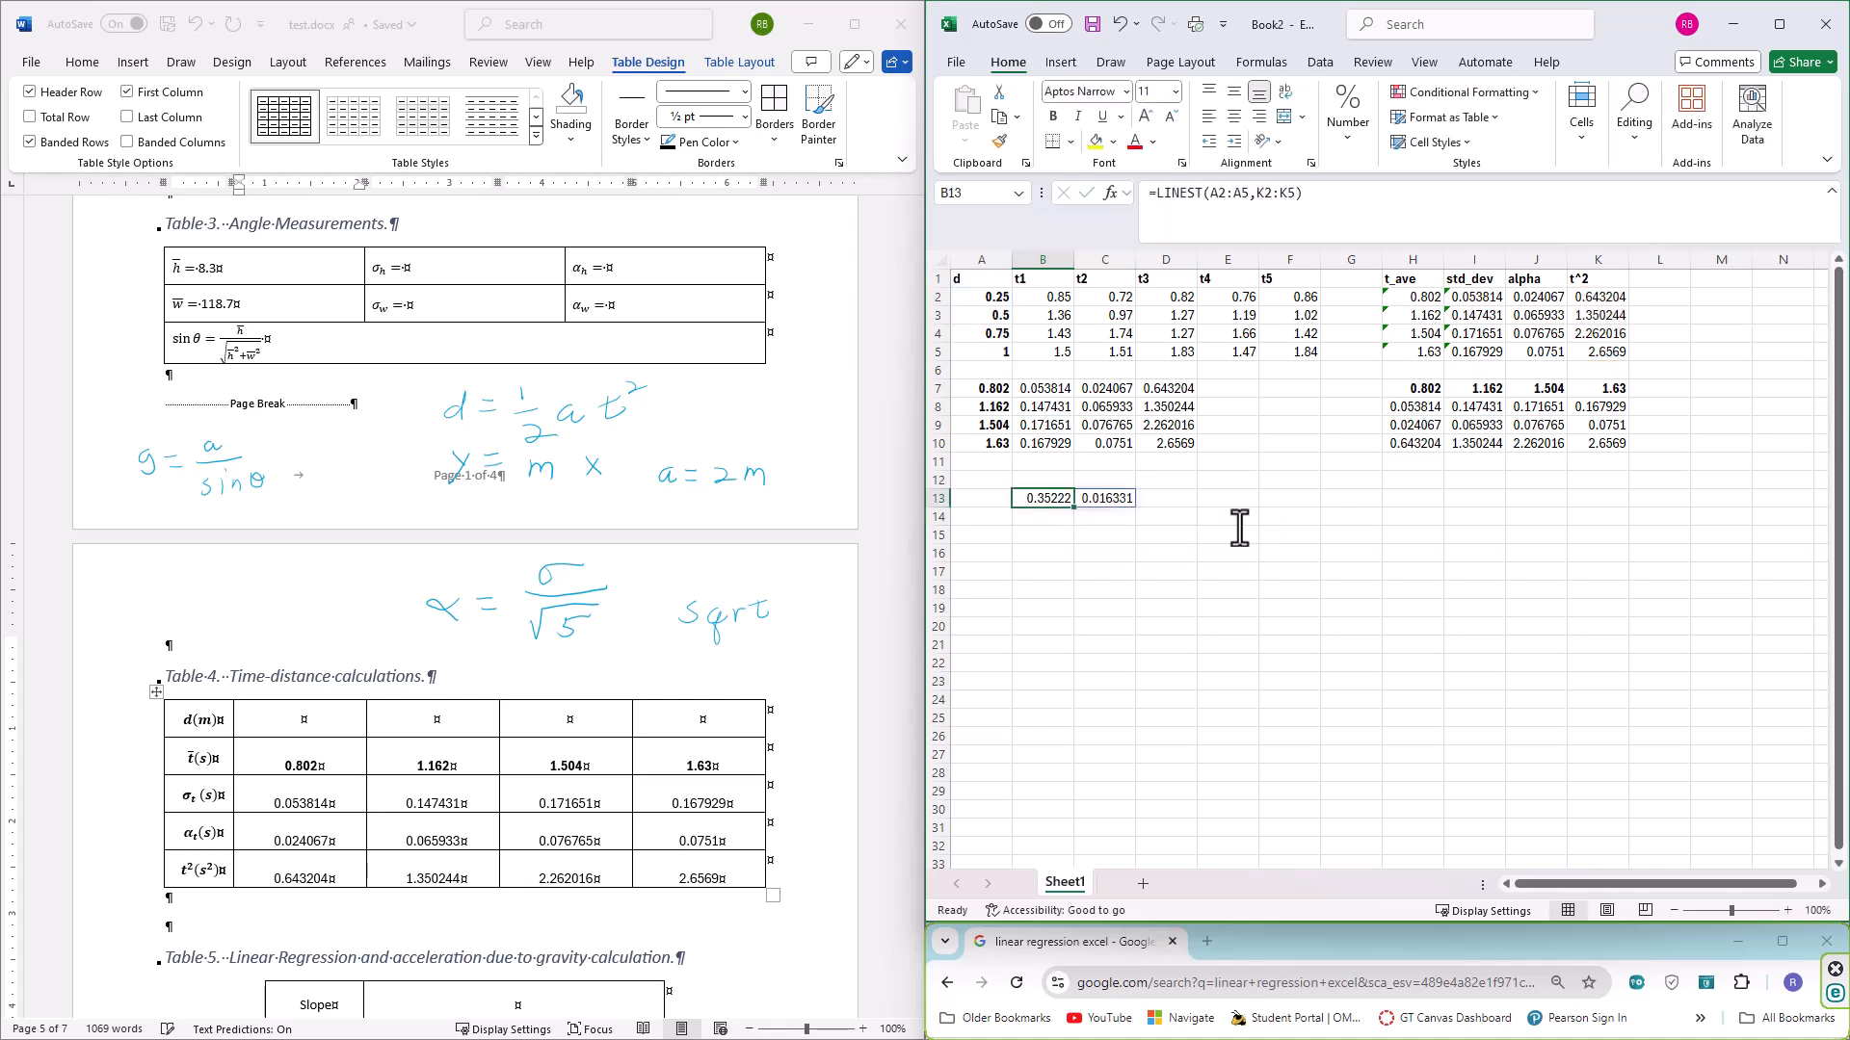
{"action": "key", "text": "Right"}
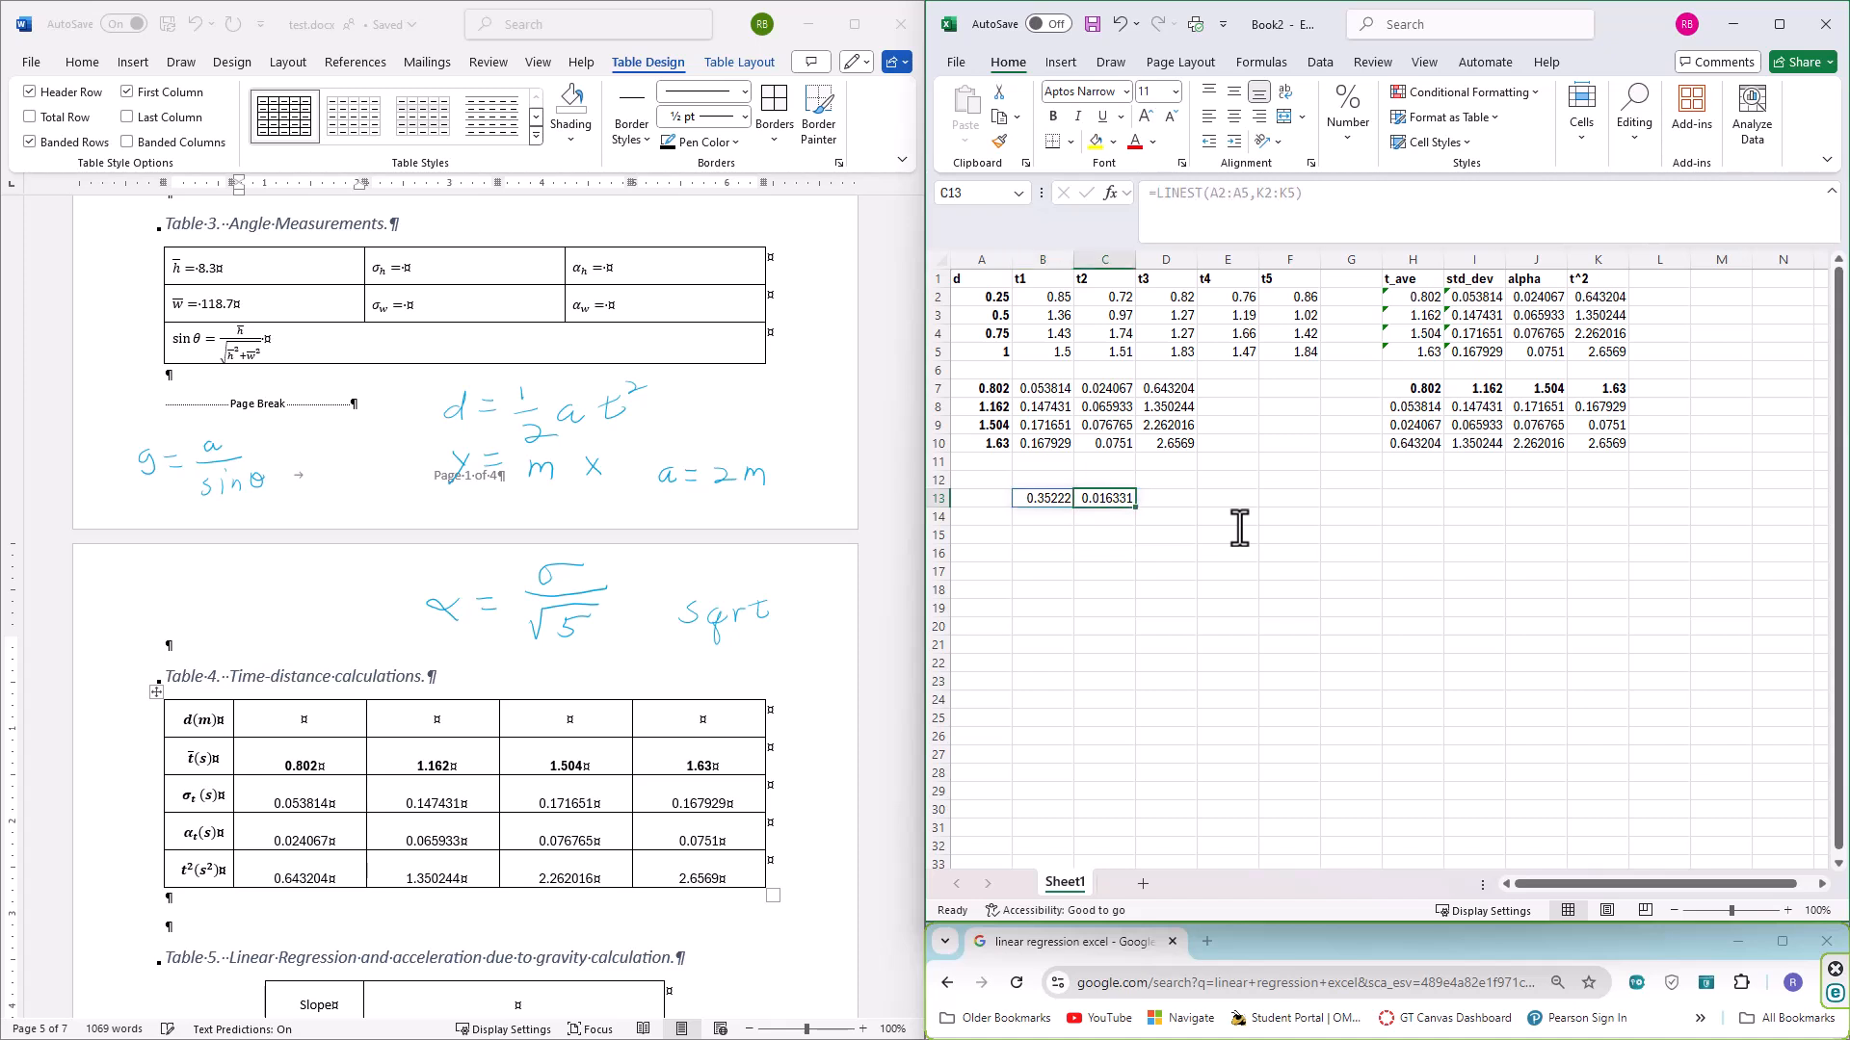
{"action": "key", "text": "Right"}
{"action": "key", "text": "Right"}
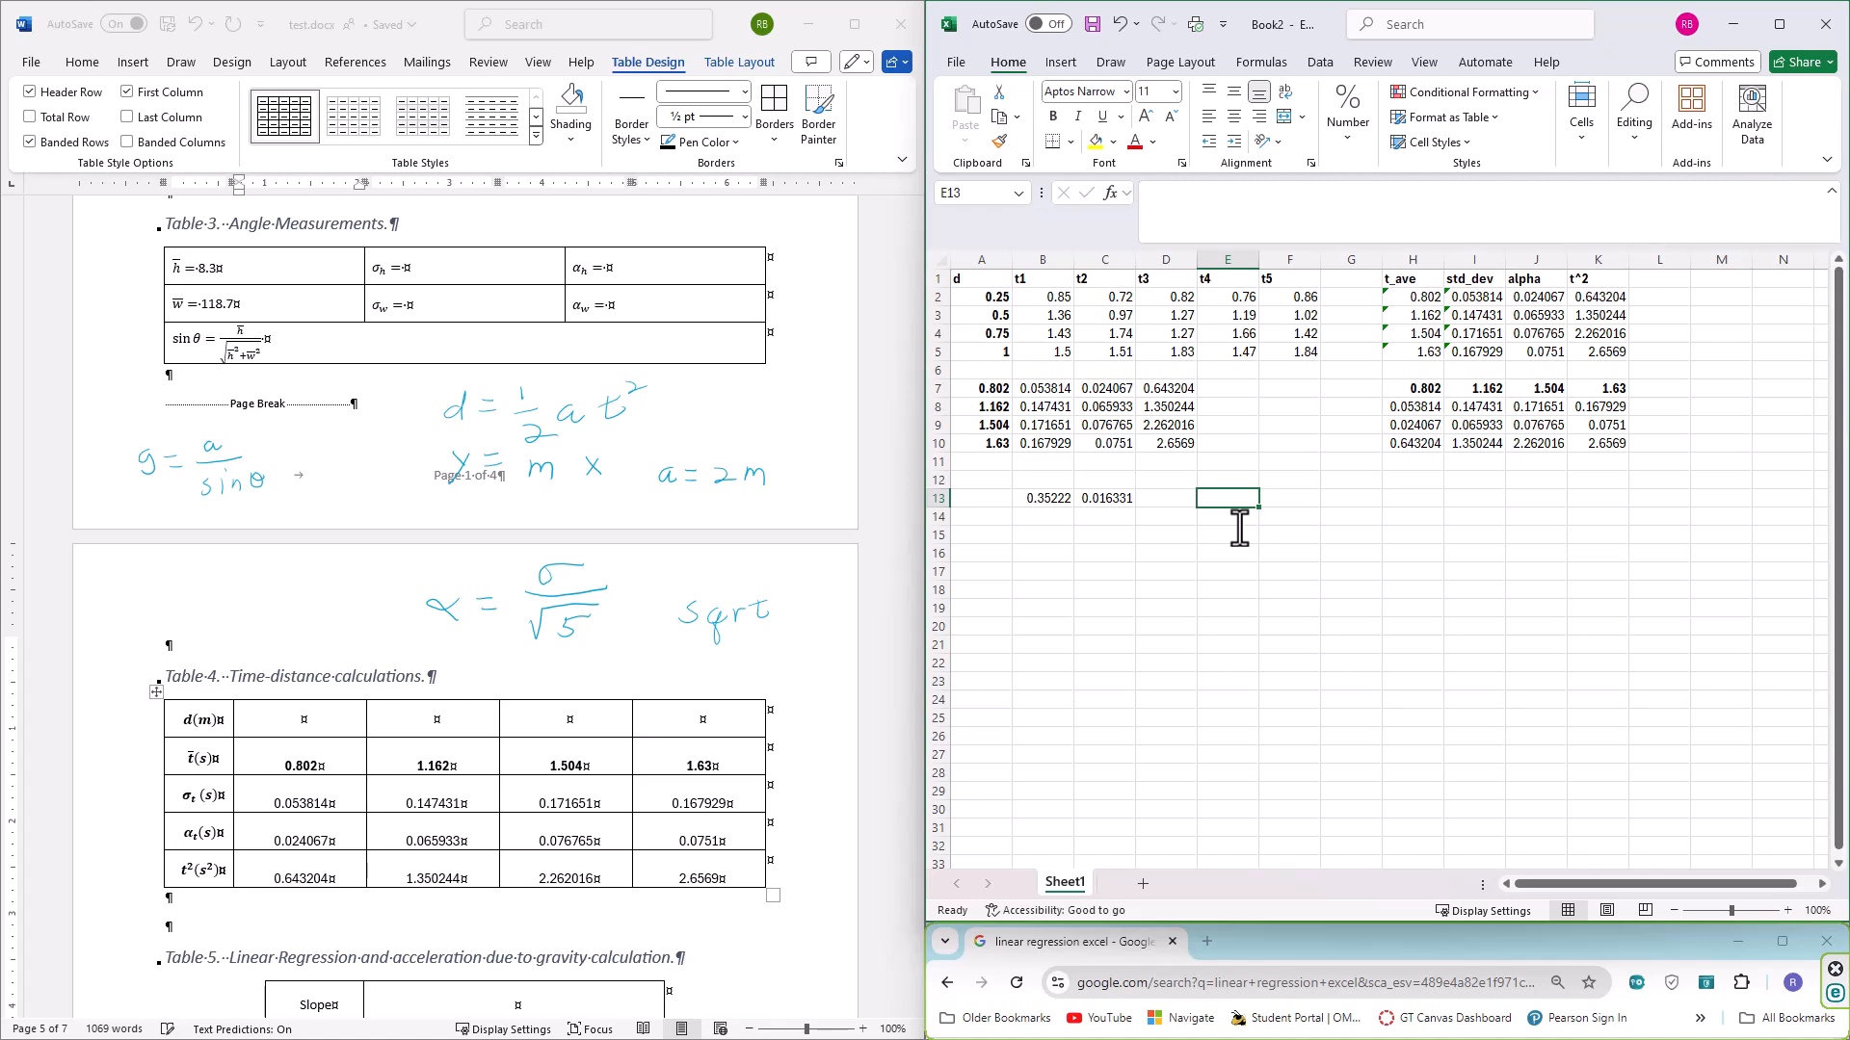
{"action": "type", "text": "m"}
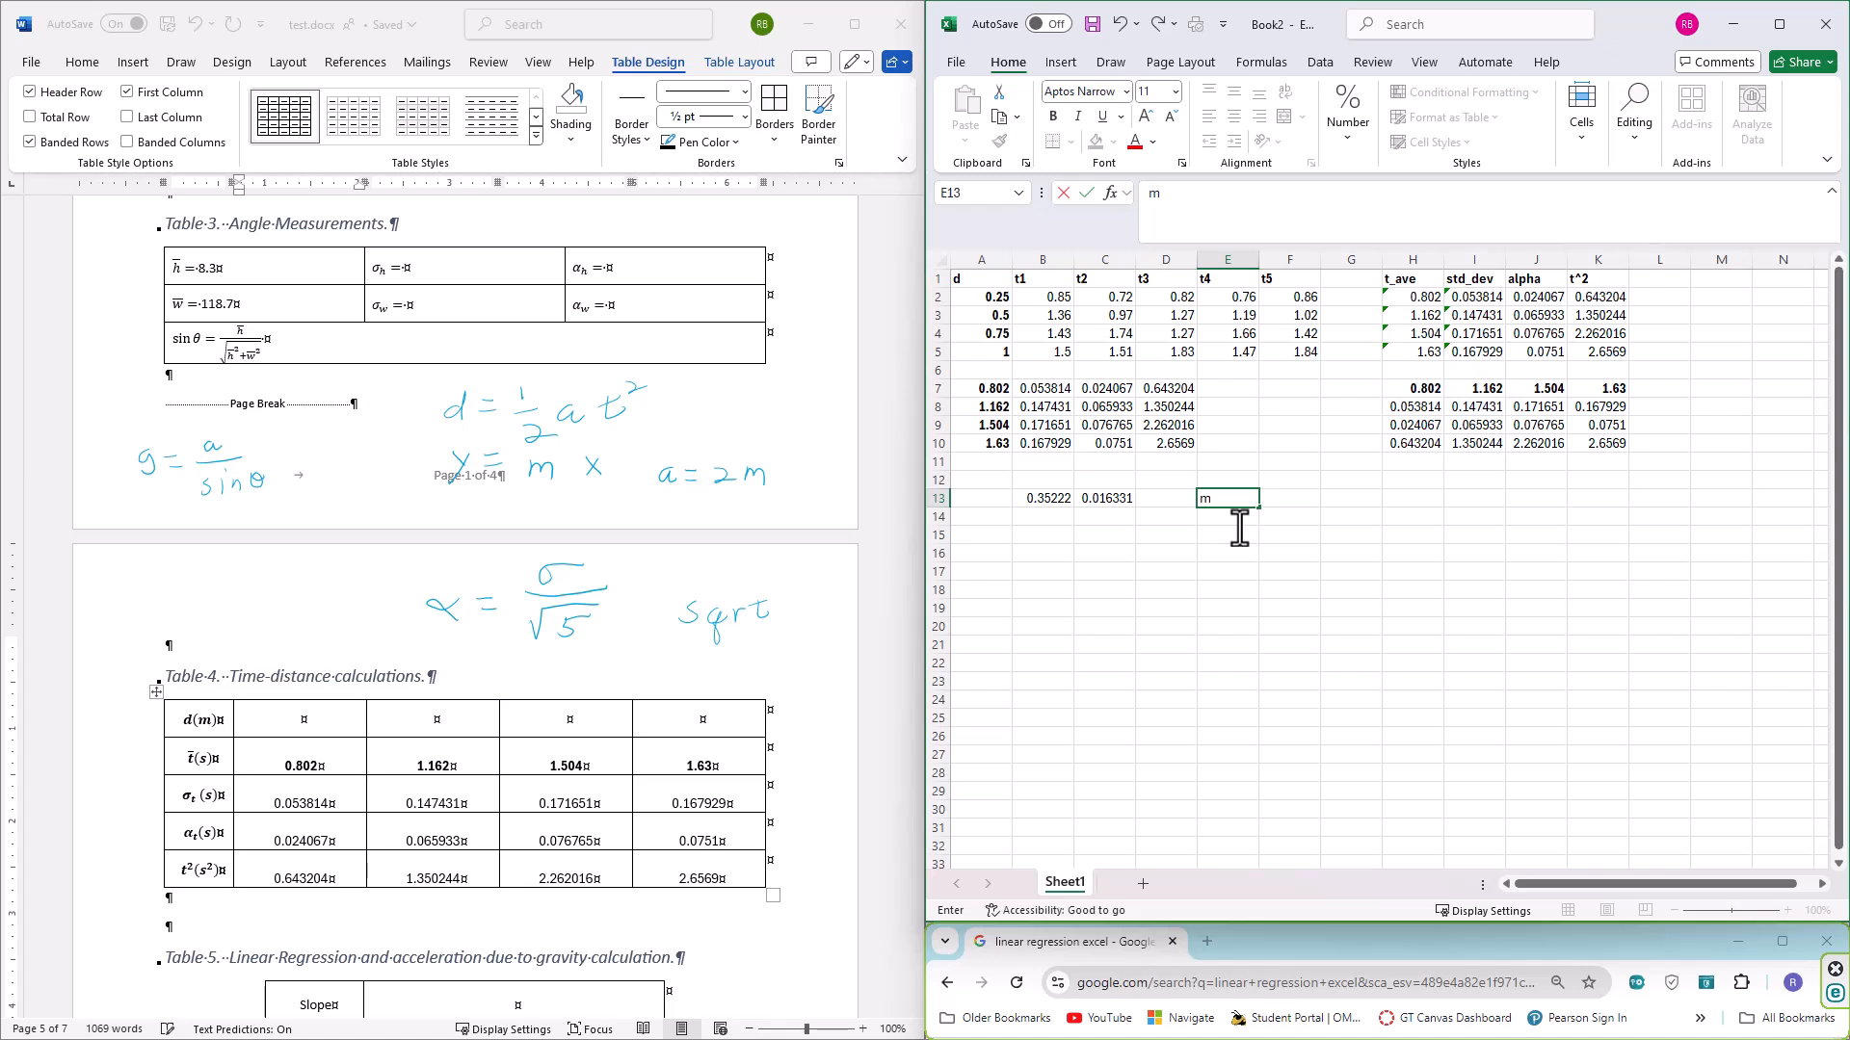
{"action": "key", "text": "Tab"}
{"action": "type", "text": "="}
{"action": "key", "text": "Left"}
{"action": "key", "text": "Left"}
{"action": "key", "text": "Left"}
{"action": "key", "text": "Left"}
{"action": "key", "text": "Return"}
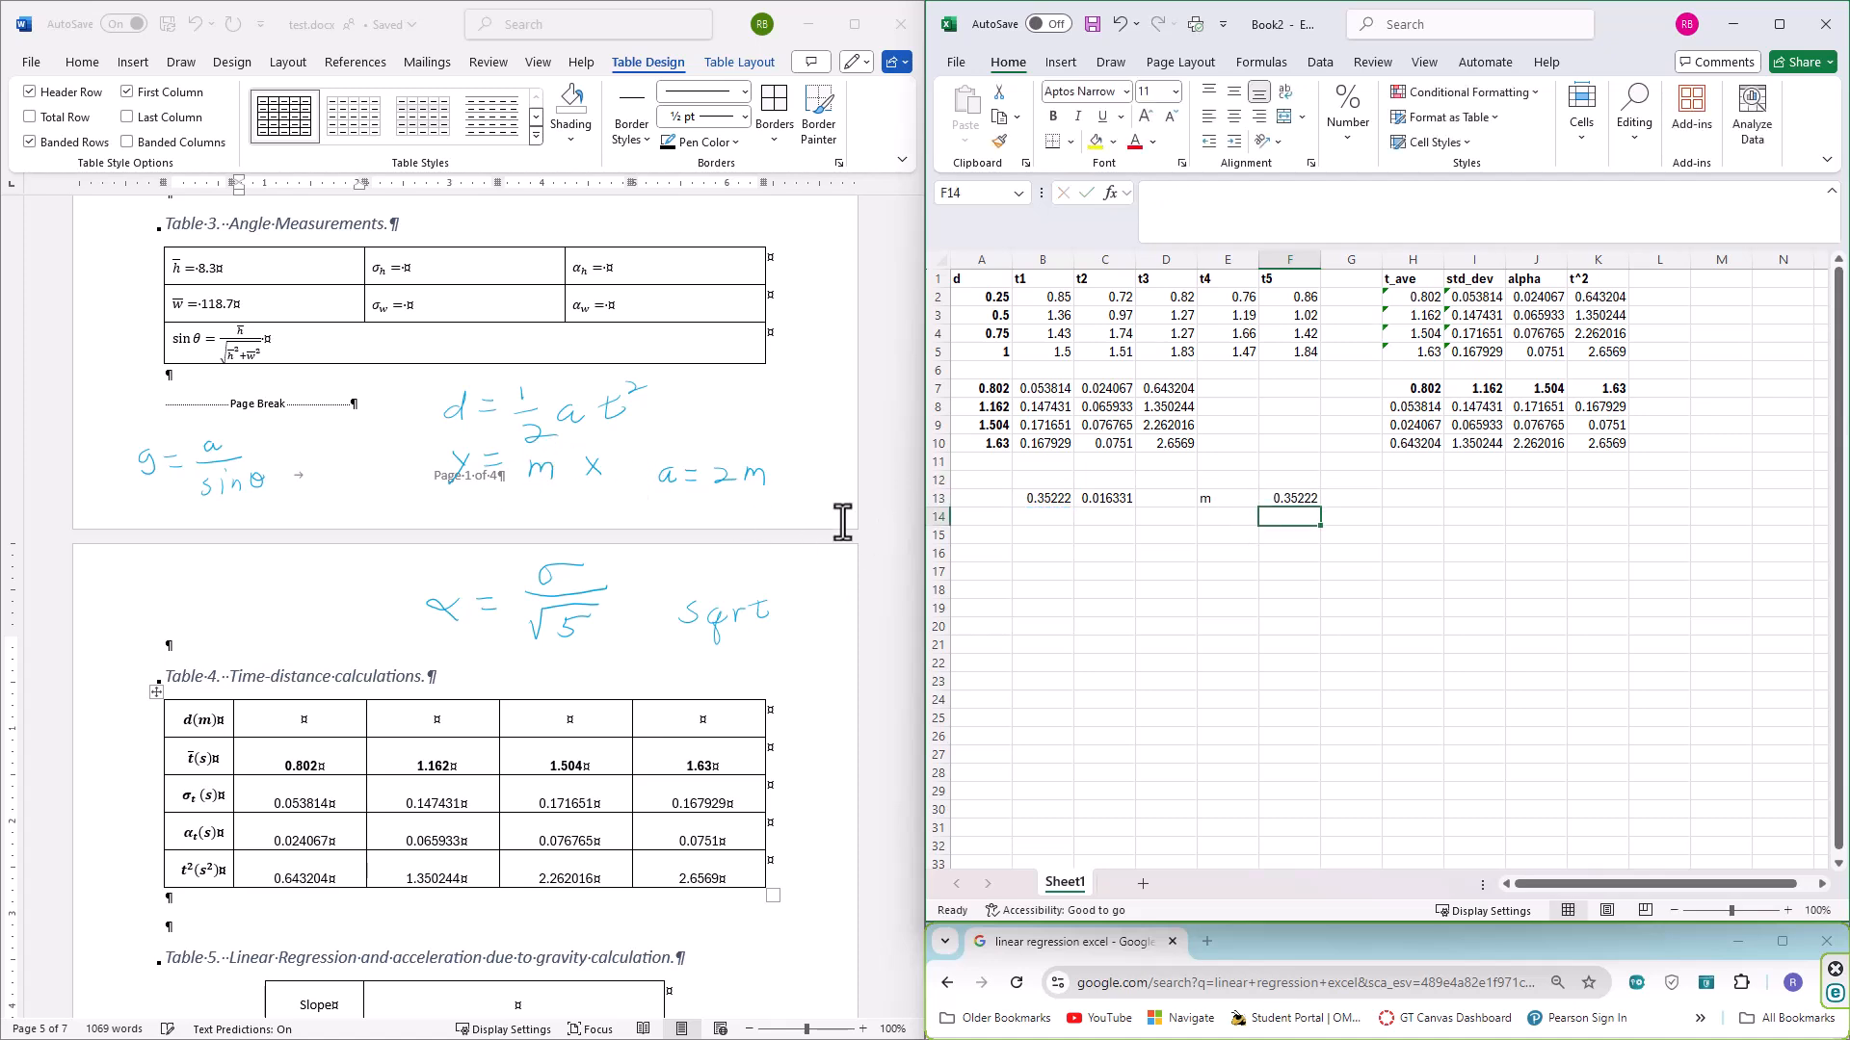
Label cell E14 "a" and compute the acceleration in F14 as twice the slope with =2*F13
{"action": "key", "text": "Left"}
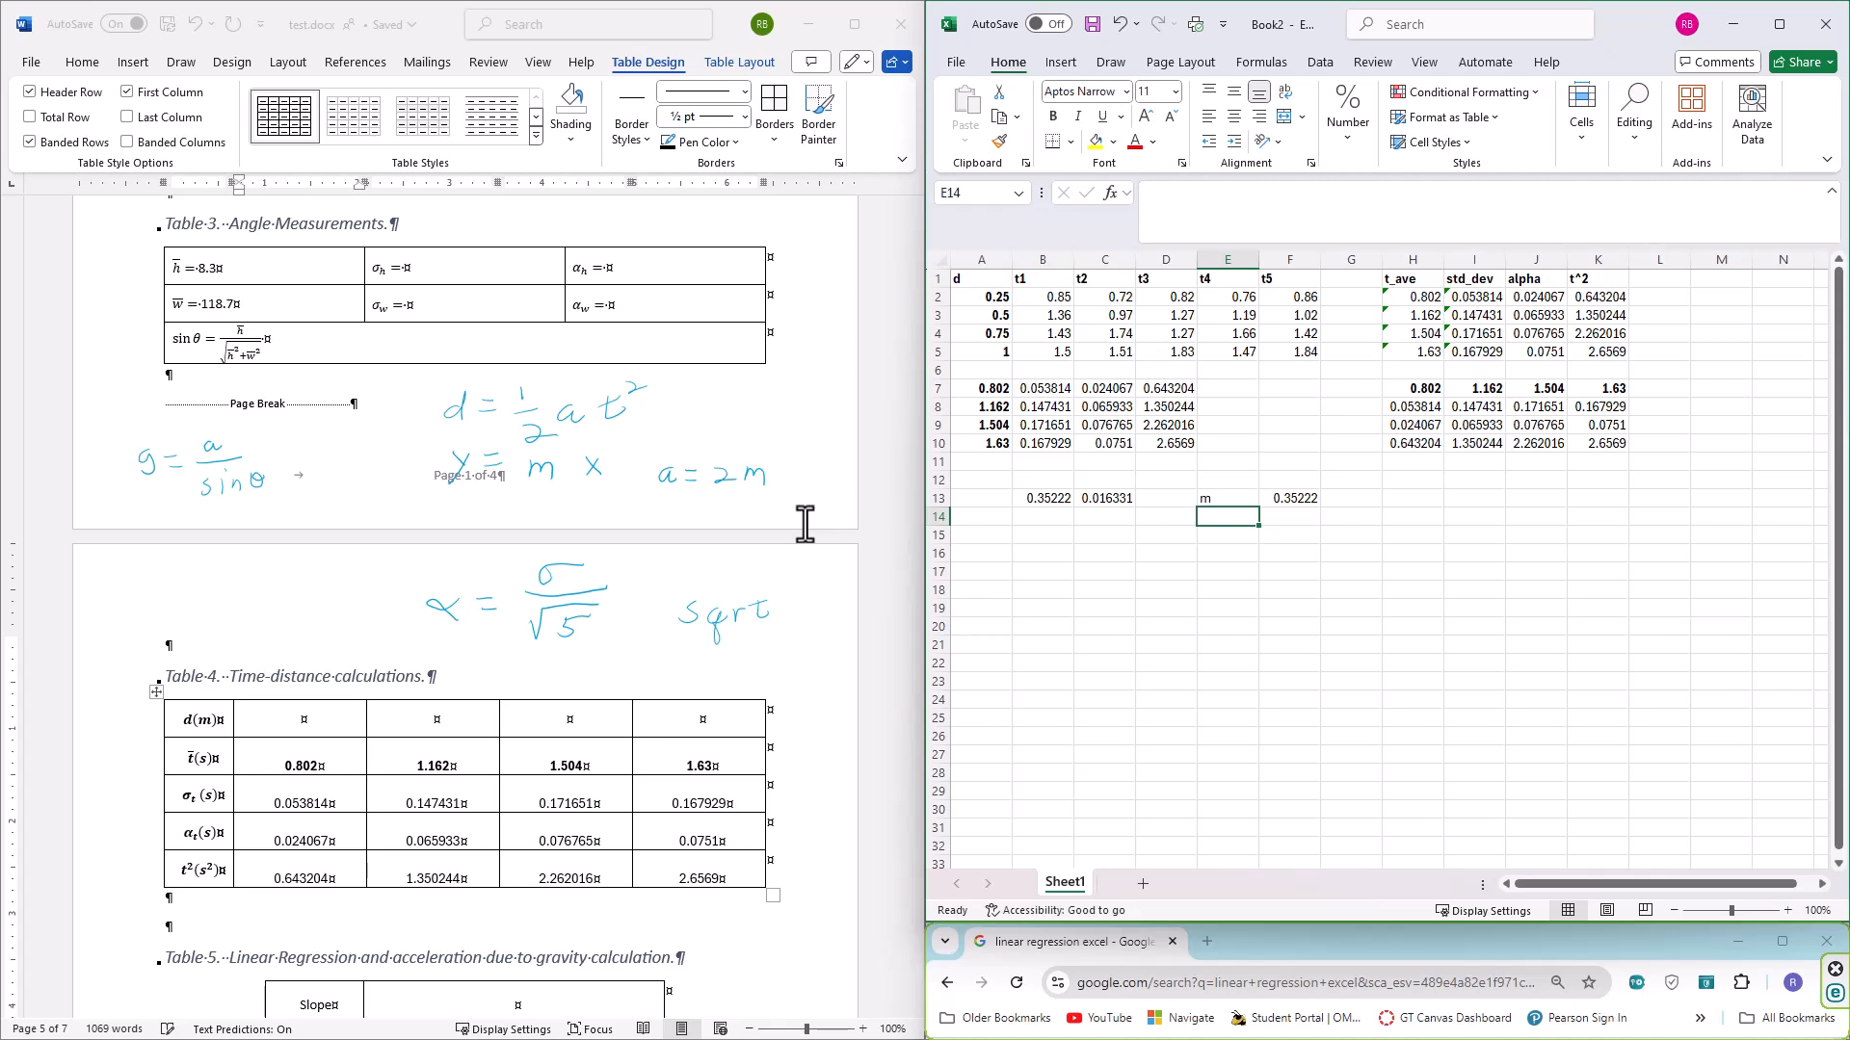
{"action": "type", "text": "a"}
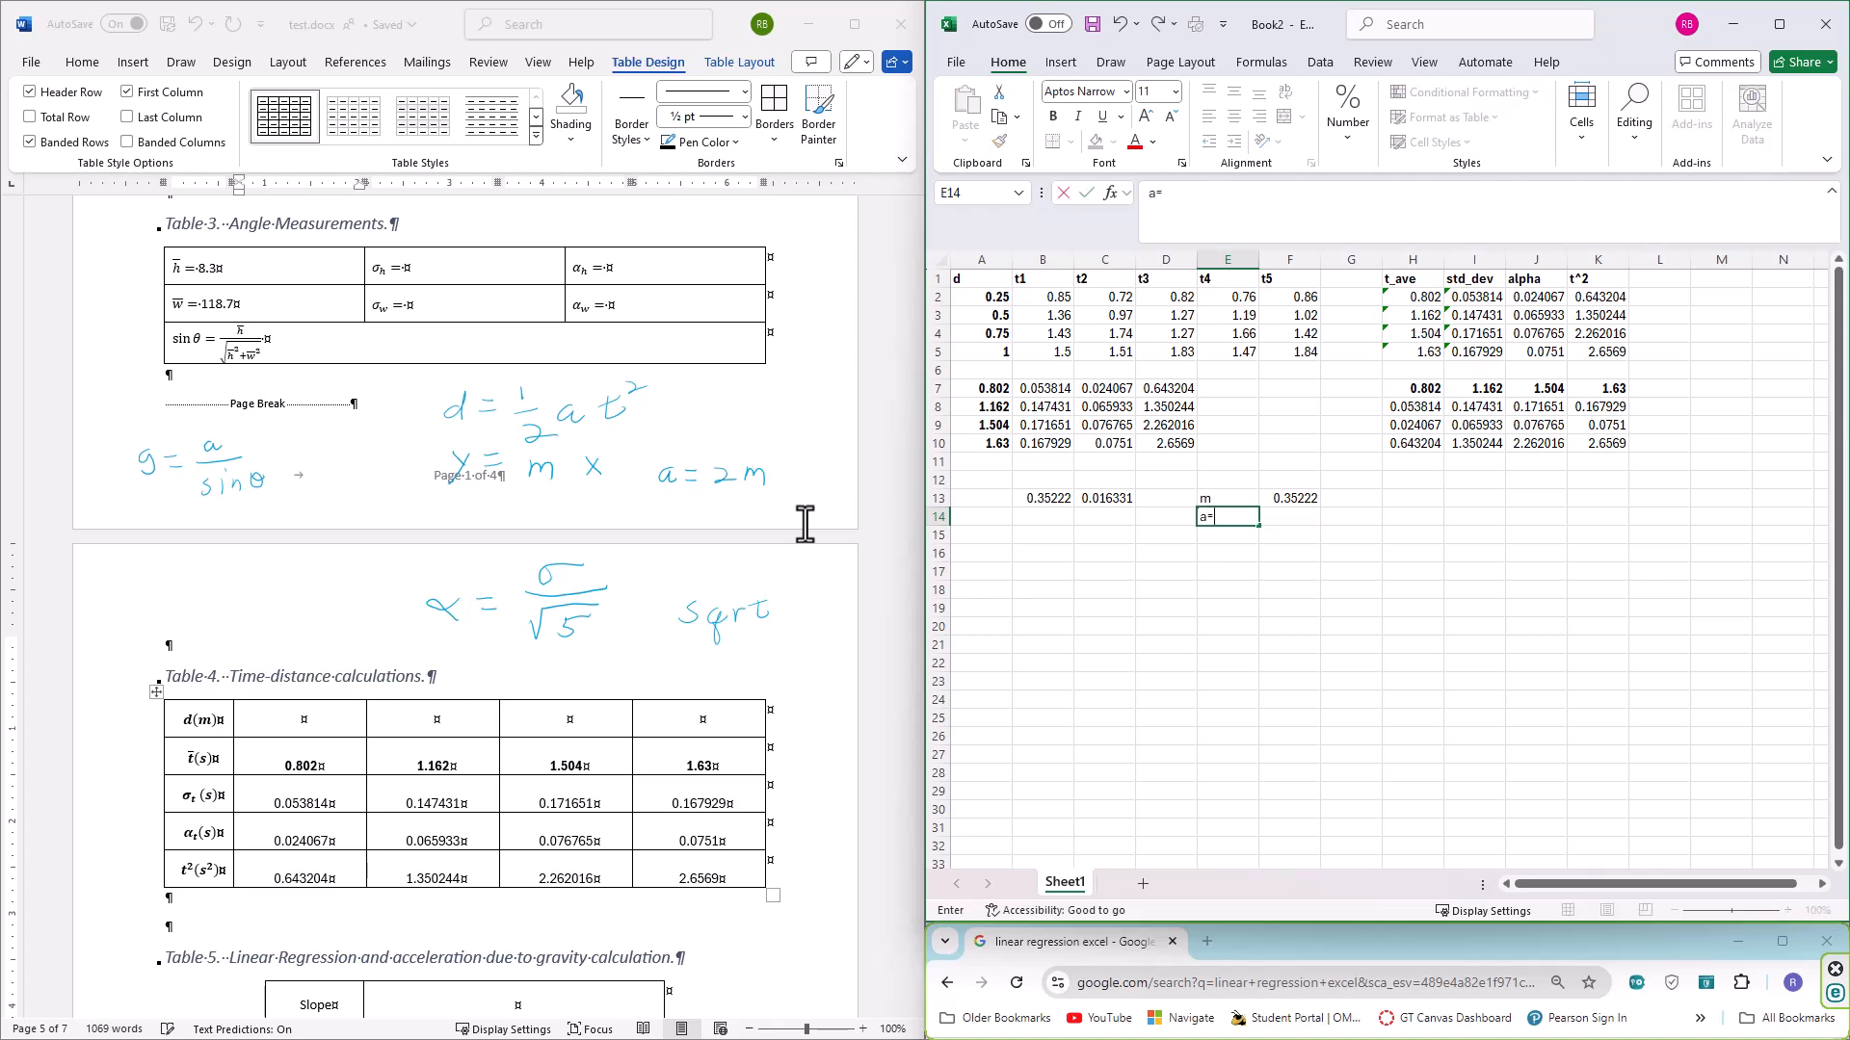
{"action": "key", "text": "Tab"}
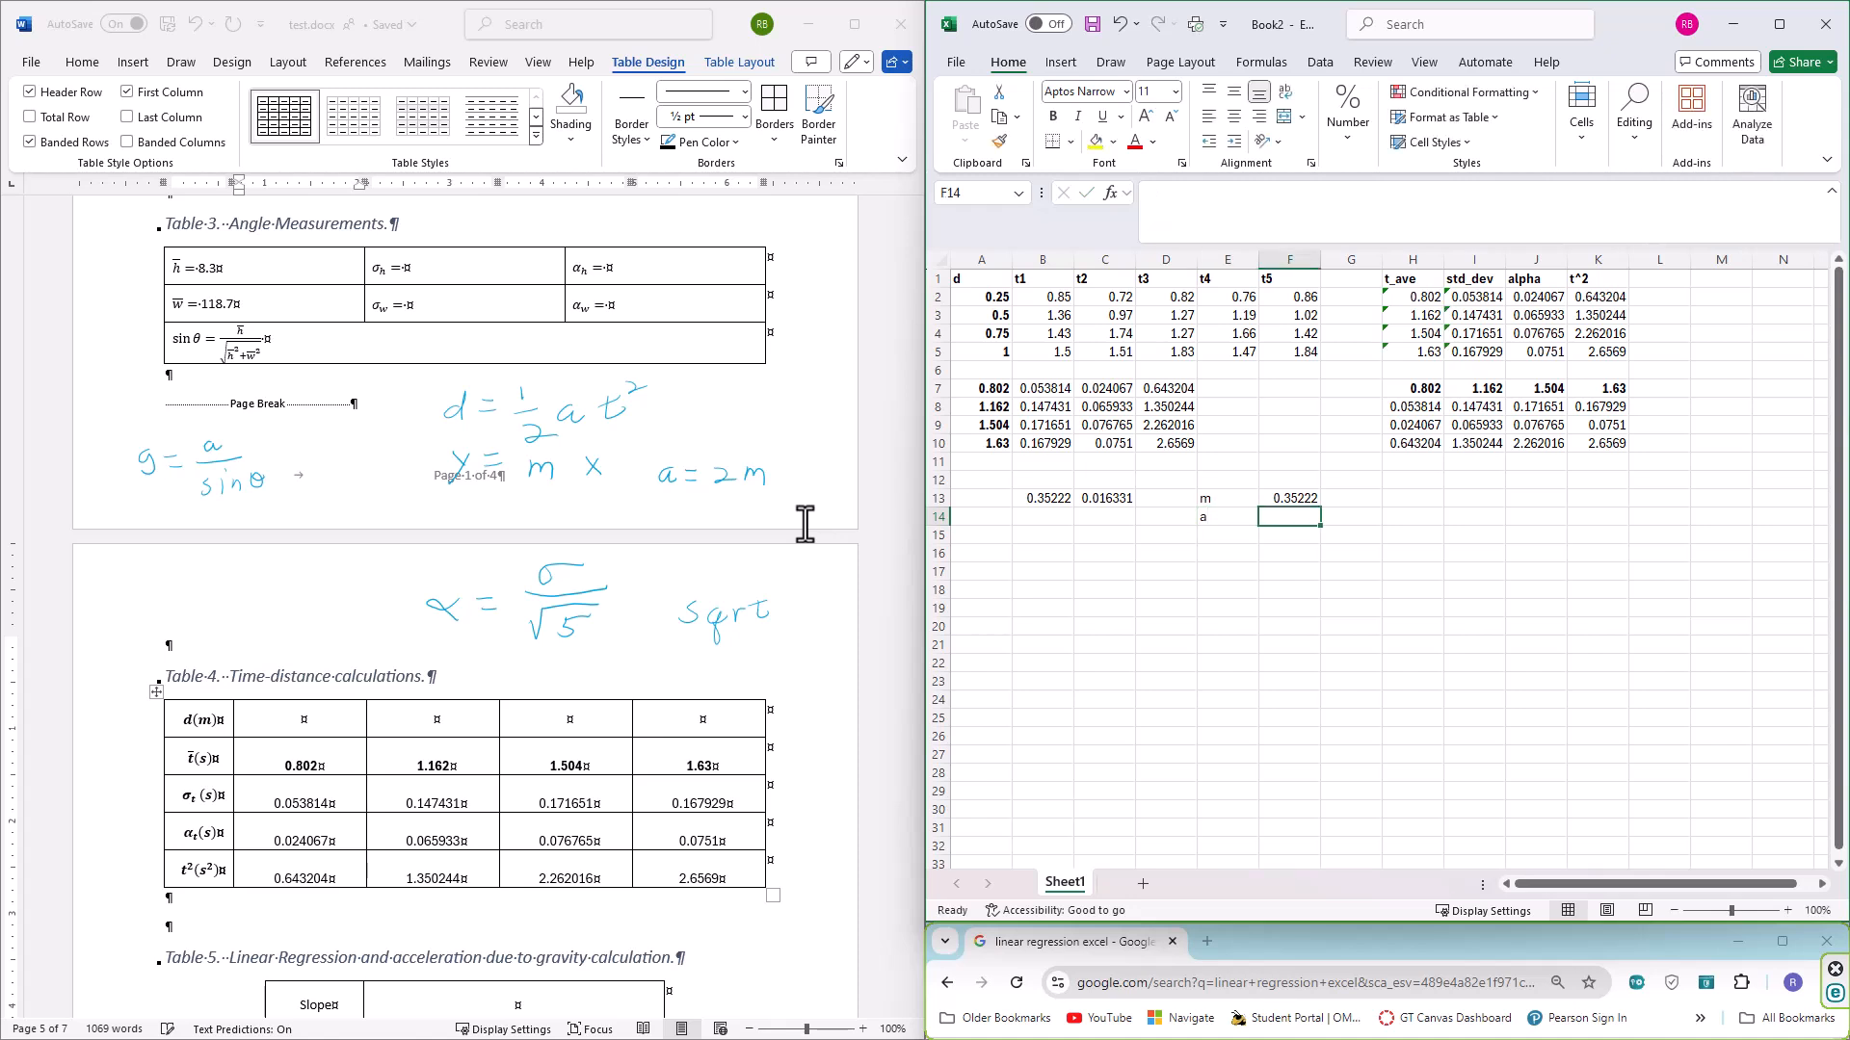
{"action": "type", "text": "=2"}
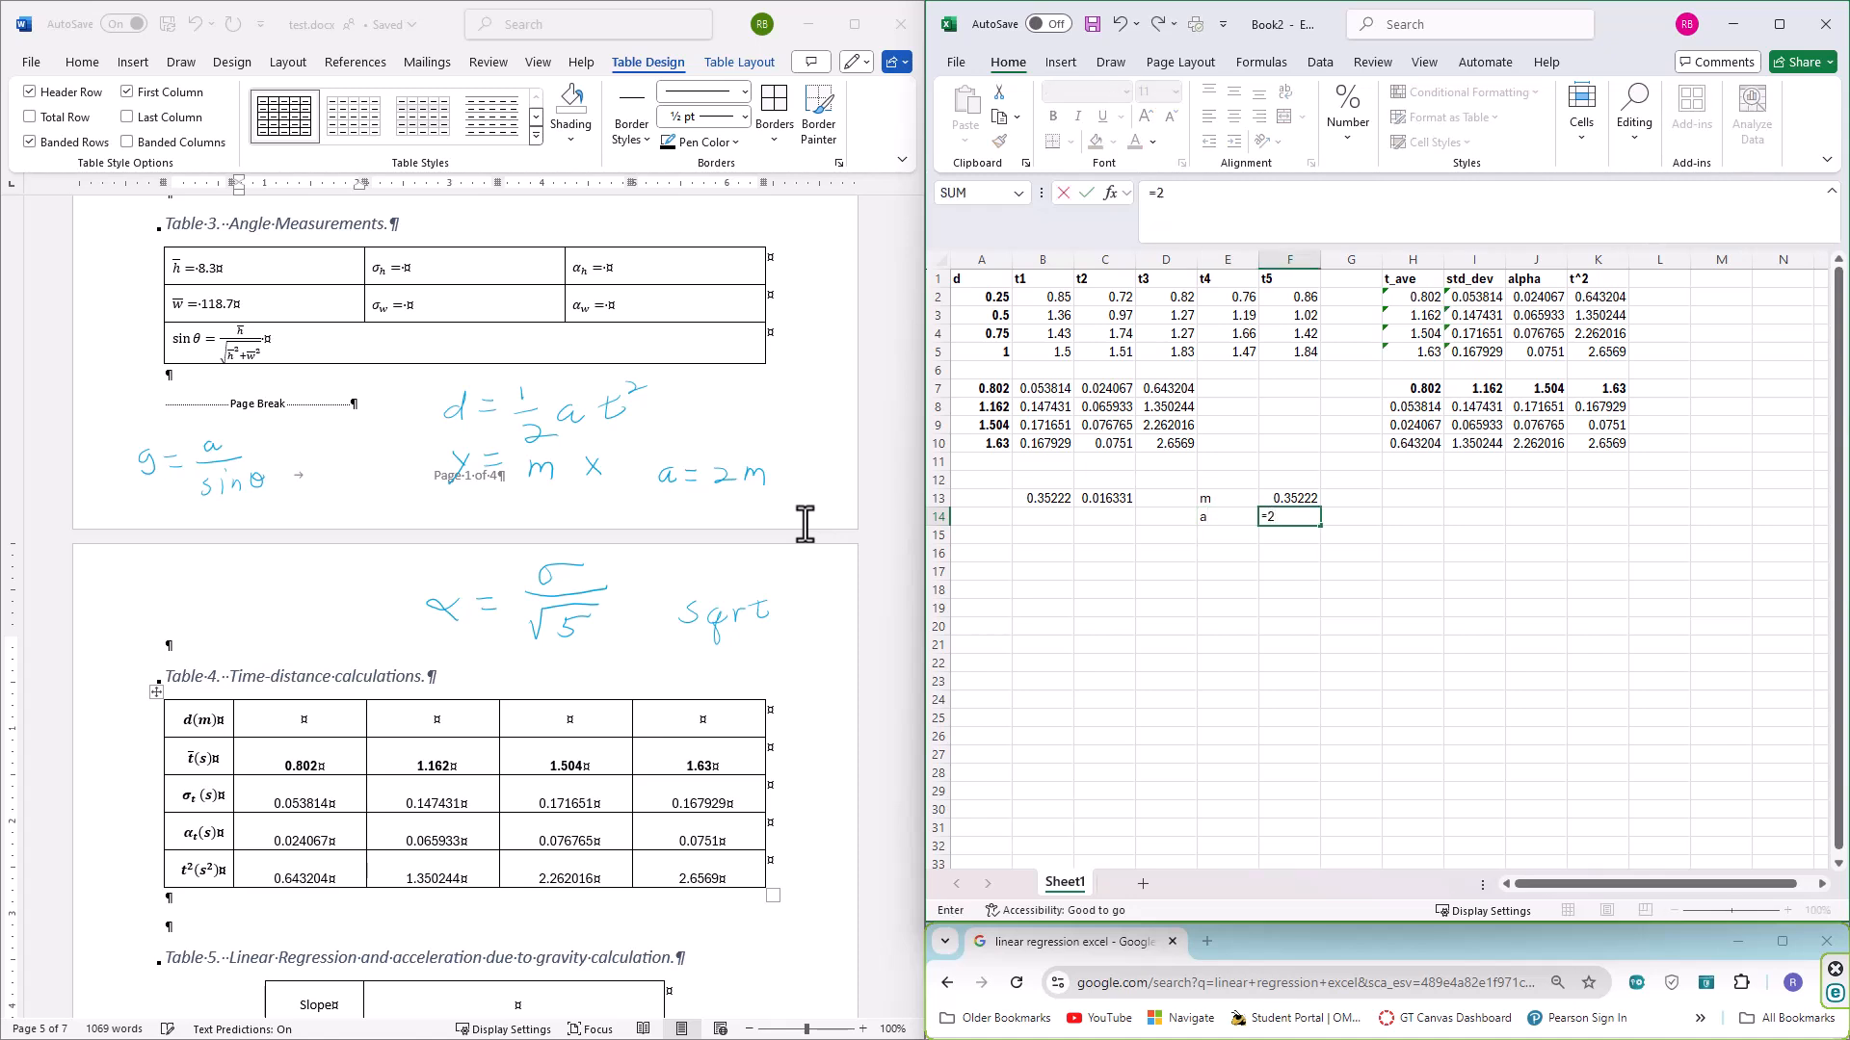
{"action": "type", "text": "*"}
{"action": "key", "text": "Up"}
{"action": "key", "text": "Return"}
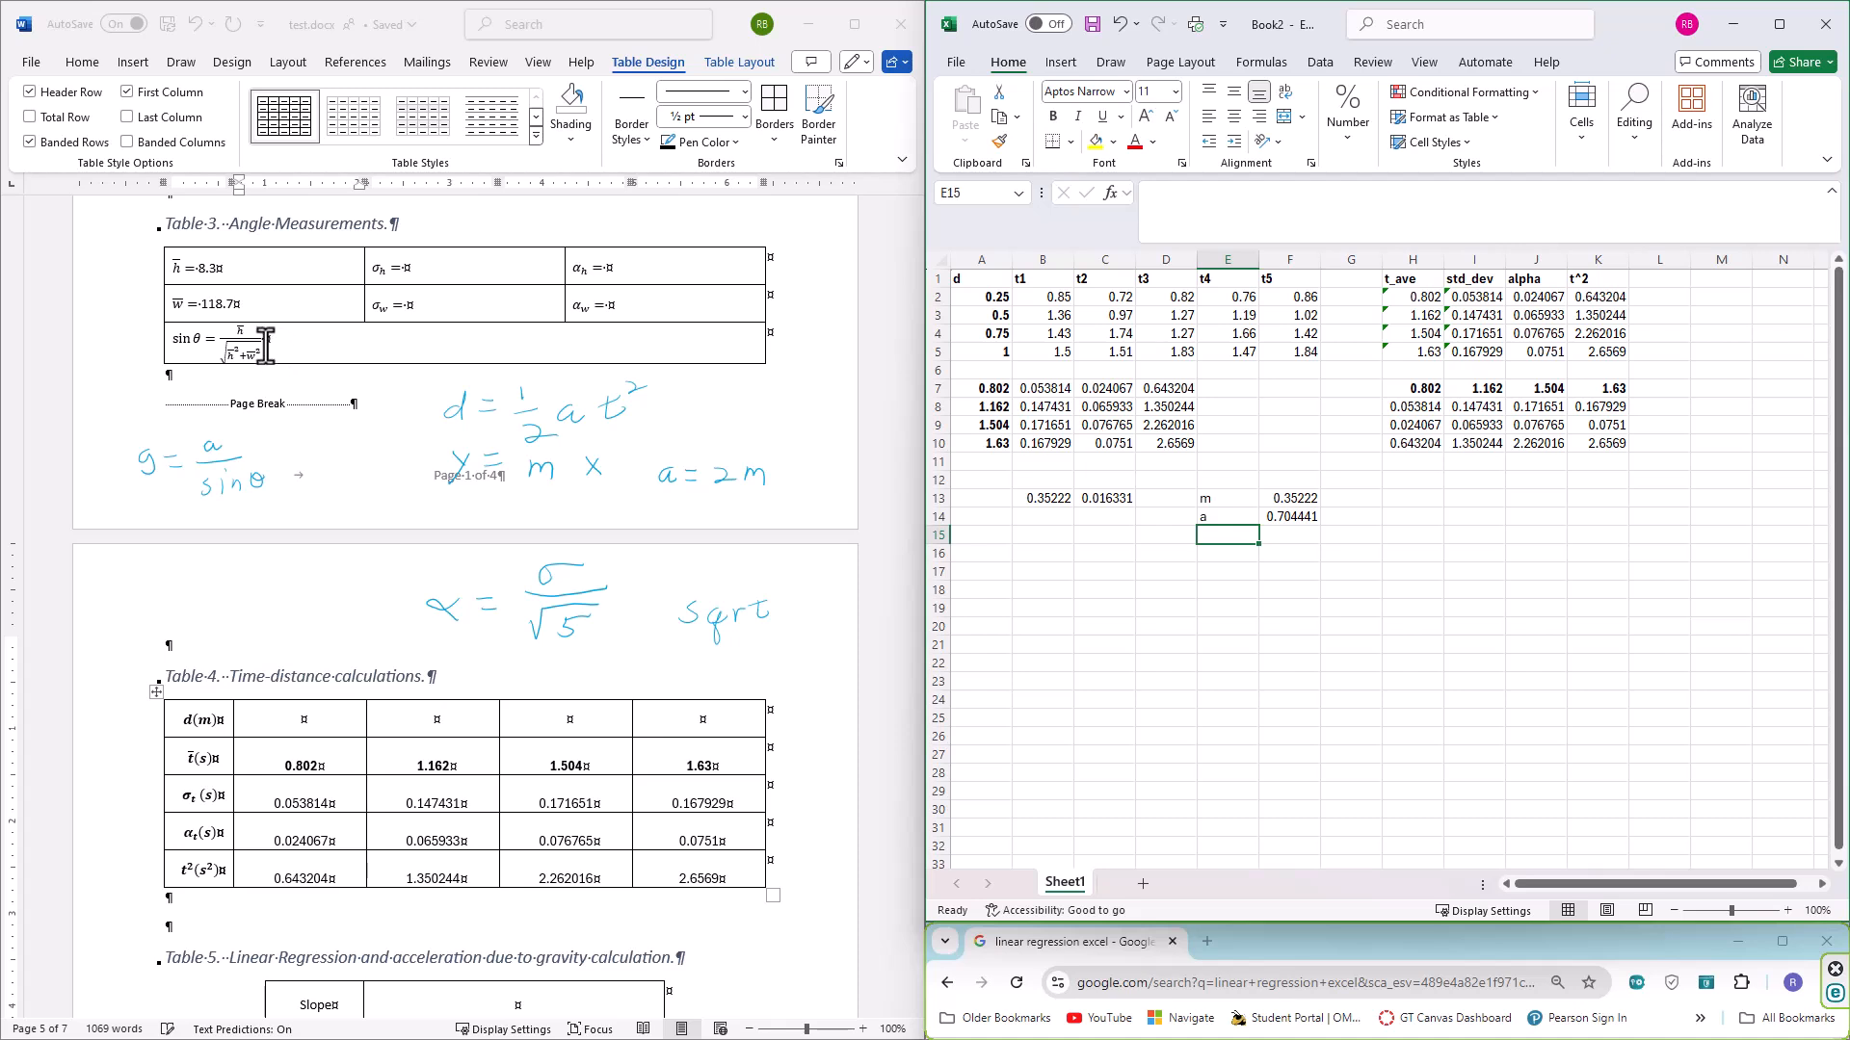
Add bold row labels "h" in cell A15 and "w" in cell A16
{"action": "left_click", "coordinate": [987, 537]}
{"action": "key", "text": "ctrl+b"}
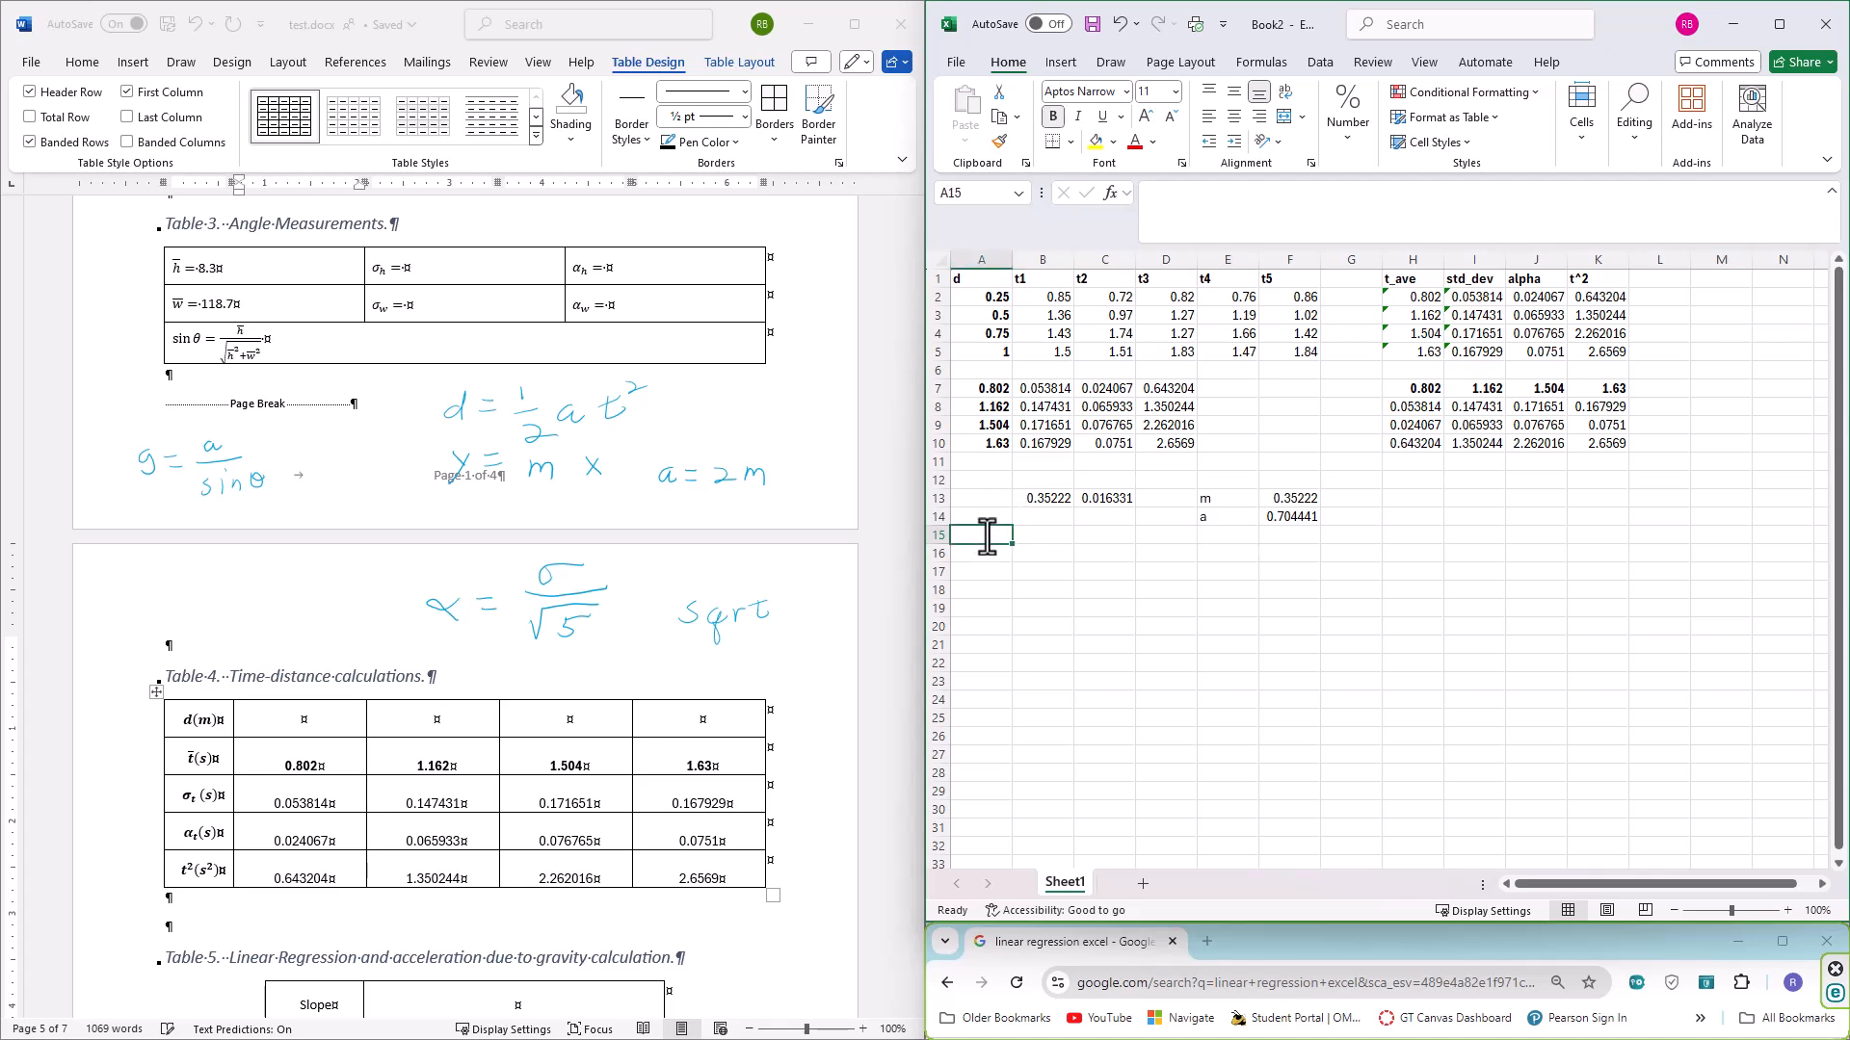
{"action": "type", "text": "h"}
{"action": "key", "text": "Return"}
{"action": "type", "text": "w"}
{"action": "key", "text": "Tab"}
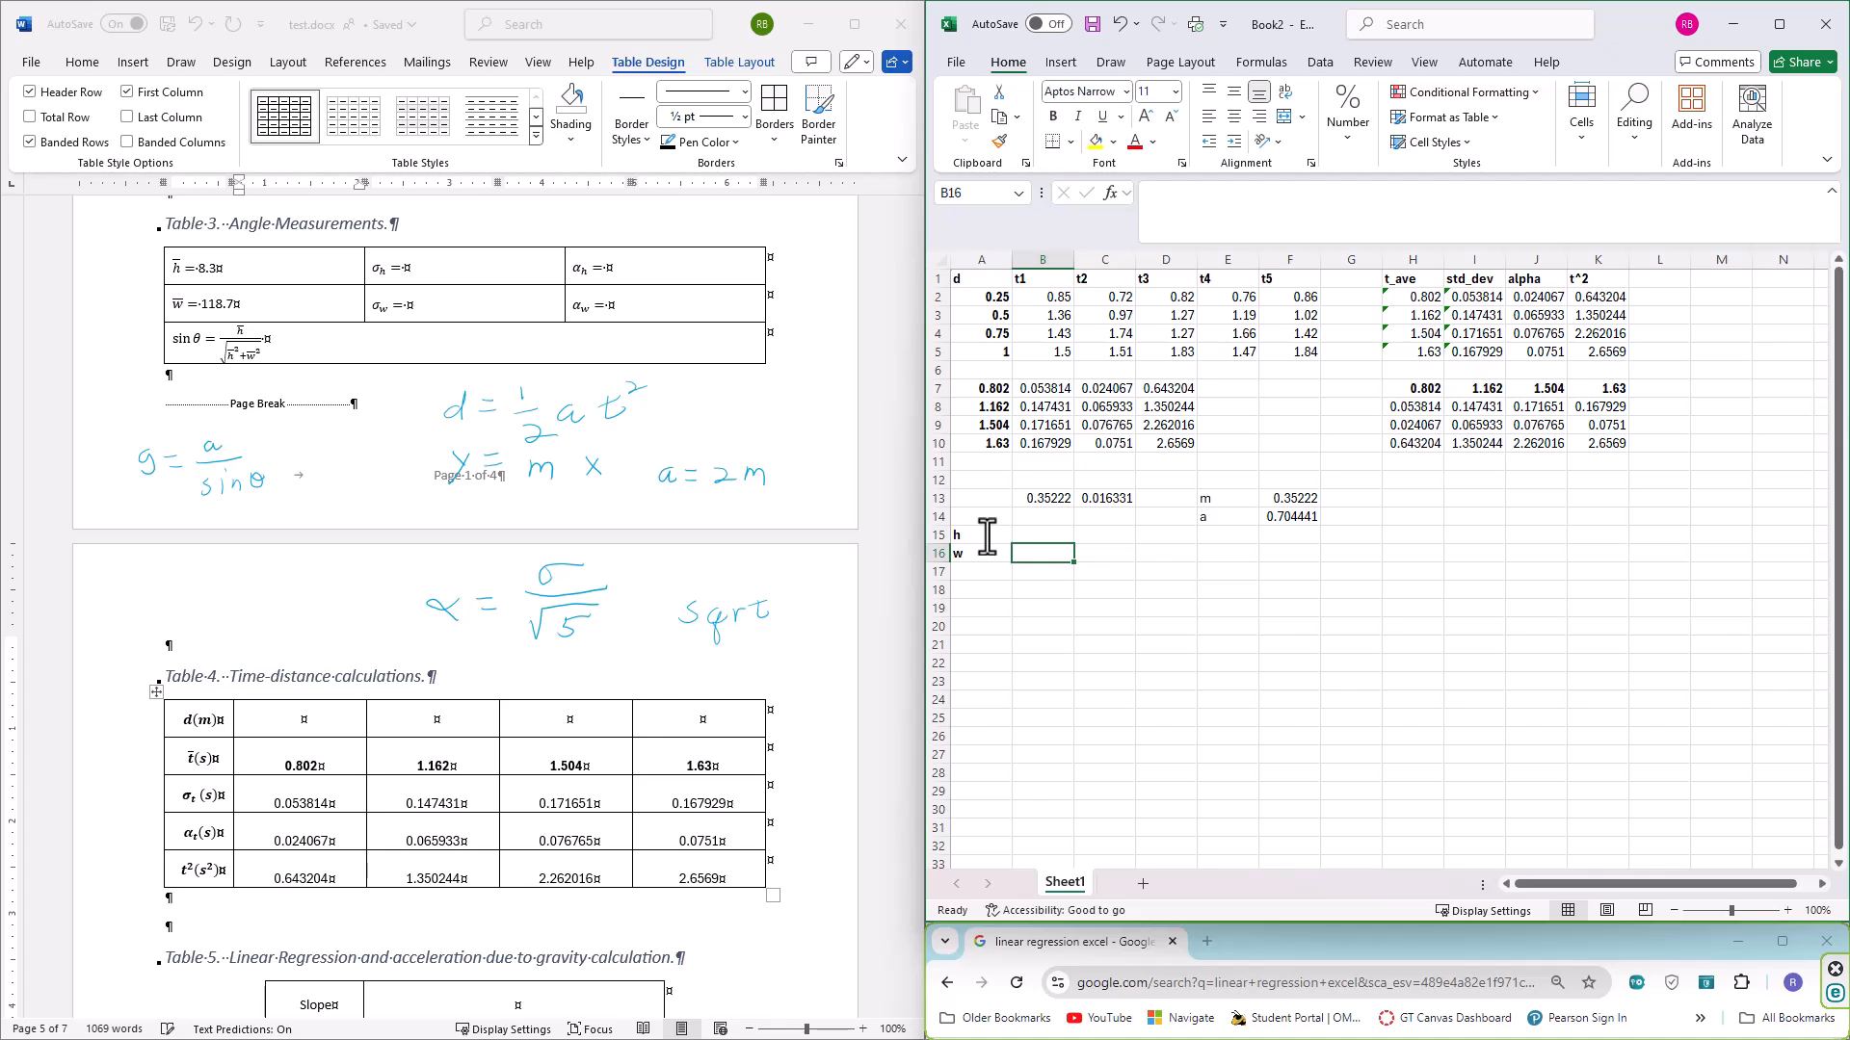
Enter the Table 3 averages beside their labels: 8.3 in B15 for h and 118.7 in B16 for w
{"action": "key", "text": "Up"}
{"action": "type", "text": "8.3"}
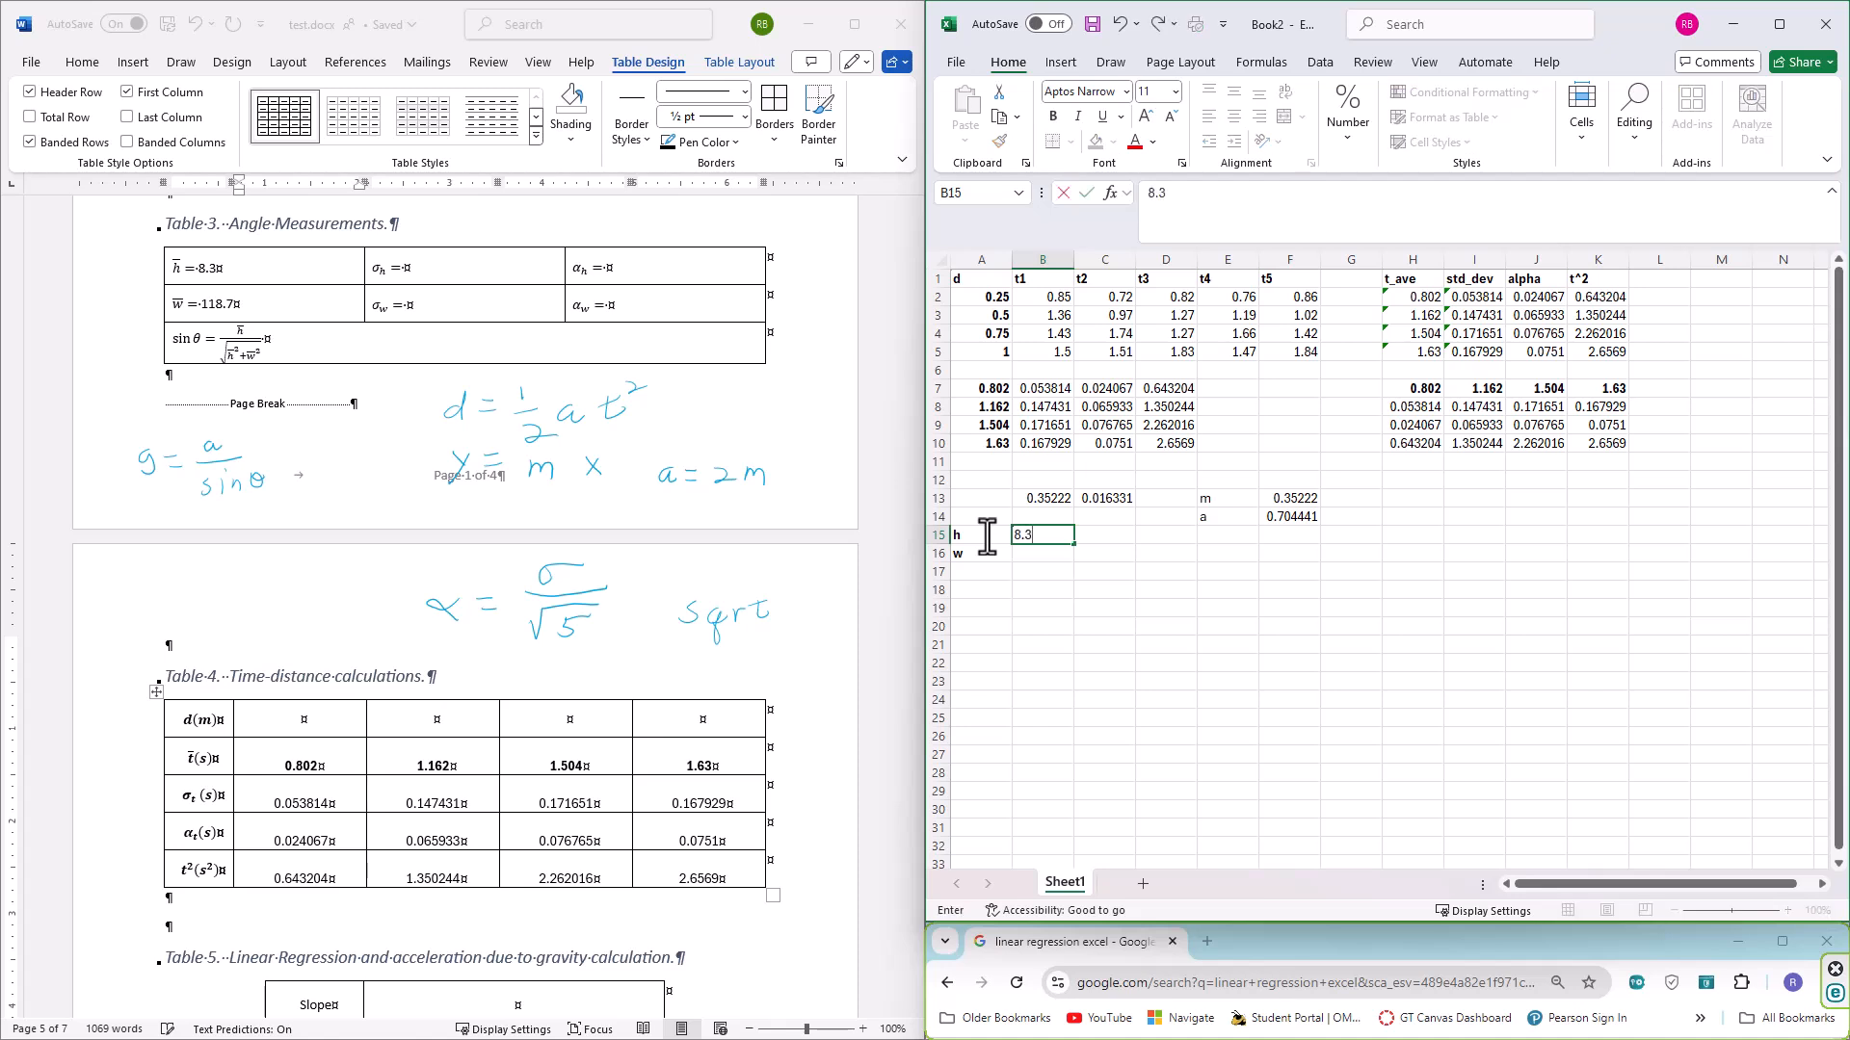
{"action": "key", "text": "Return"}
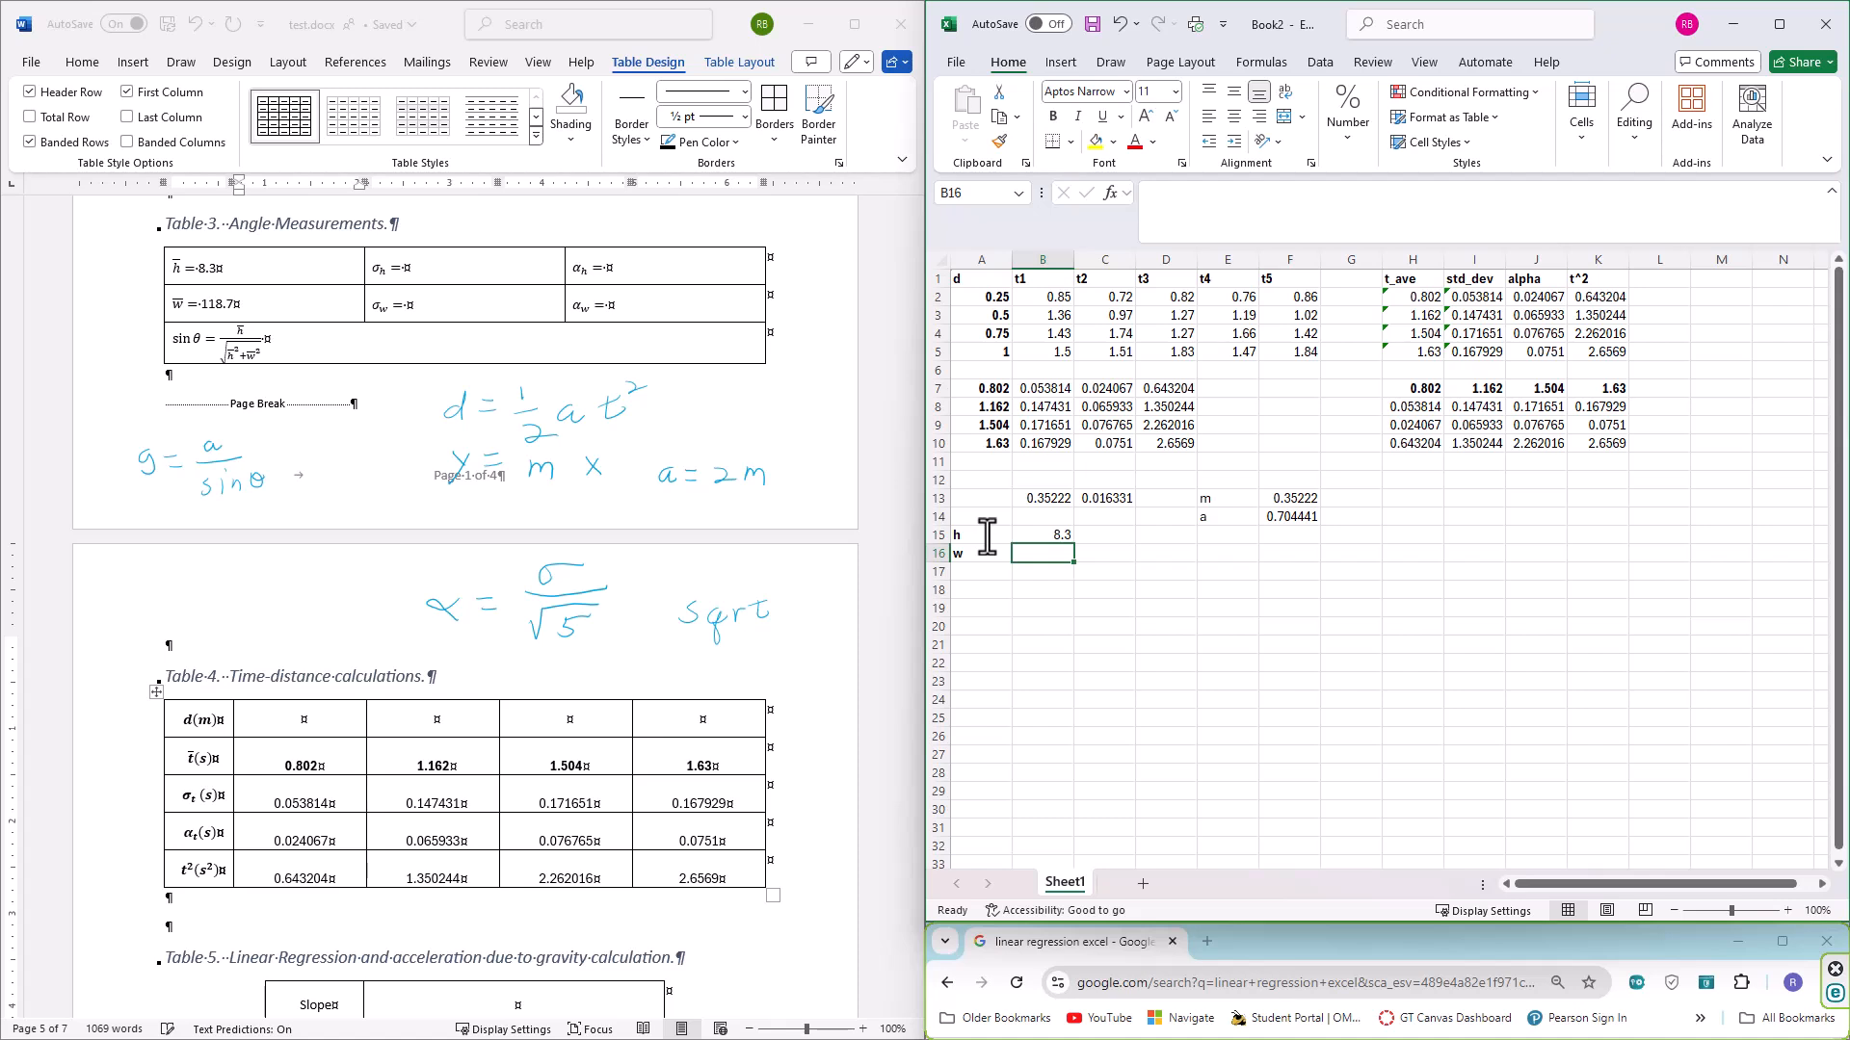
{"action": "type", "text": "11"}
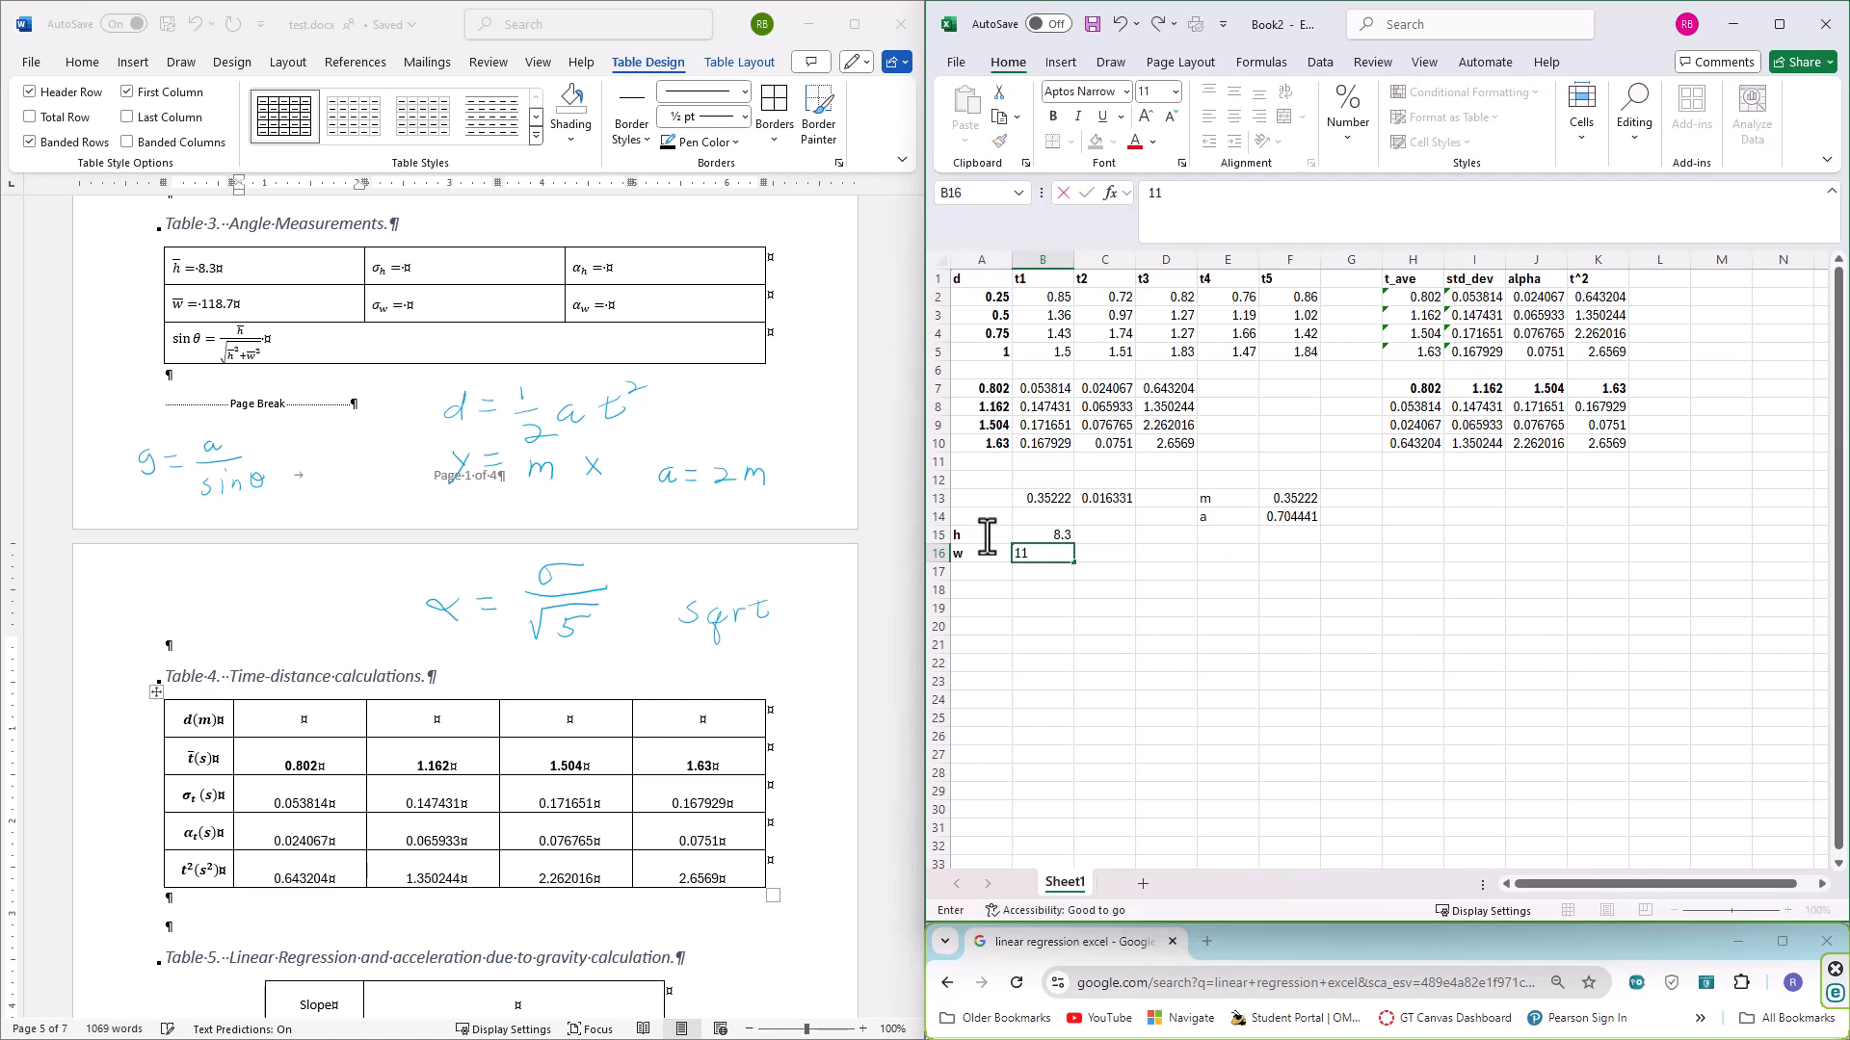
{"action": "type", "text": "/"}
{"action": "type", "text": "8."}
{"action": "type", "text": "7"}
{"action": "key", "text": "Return"}
Label cell A18 "sin(theta)"
{"action": "key", "text": "Return"}
{"action": "key", "text": "Left"}
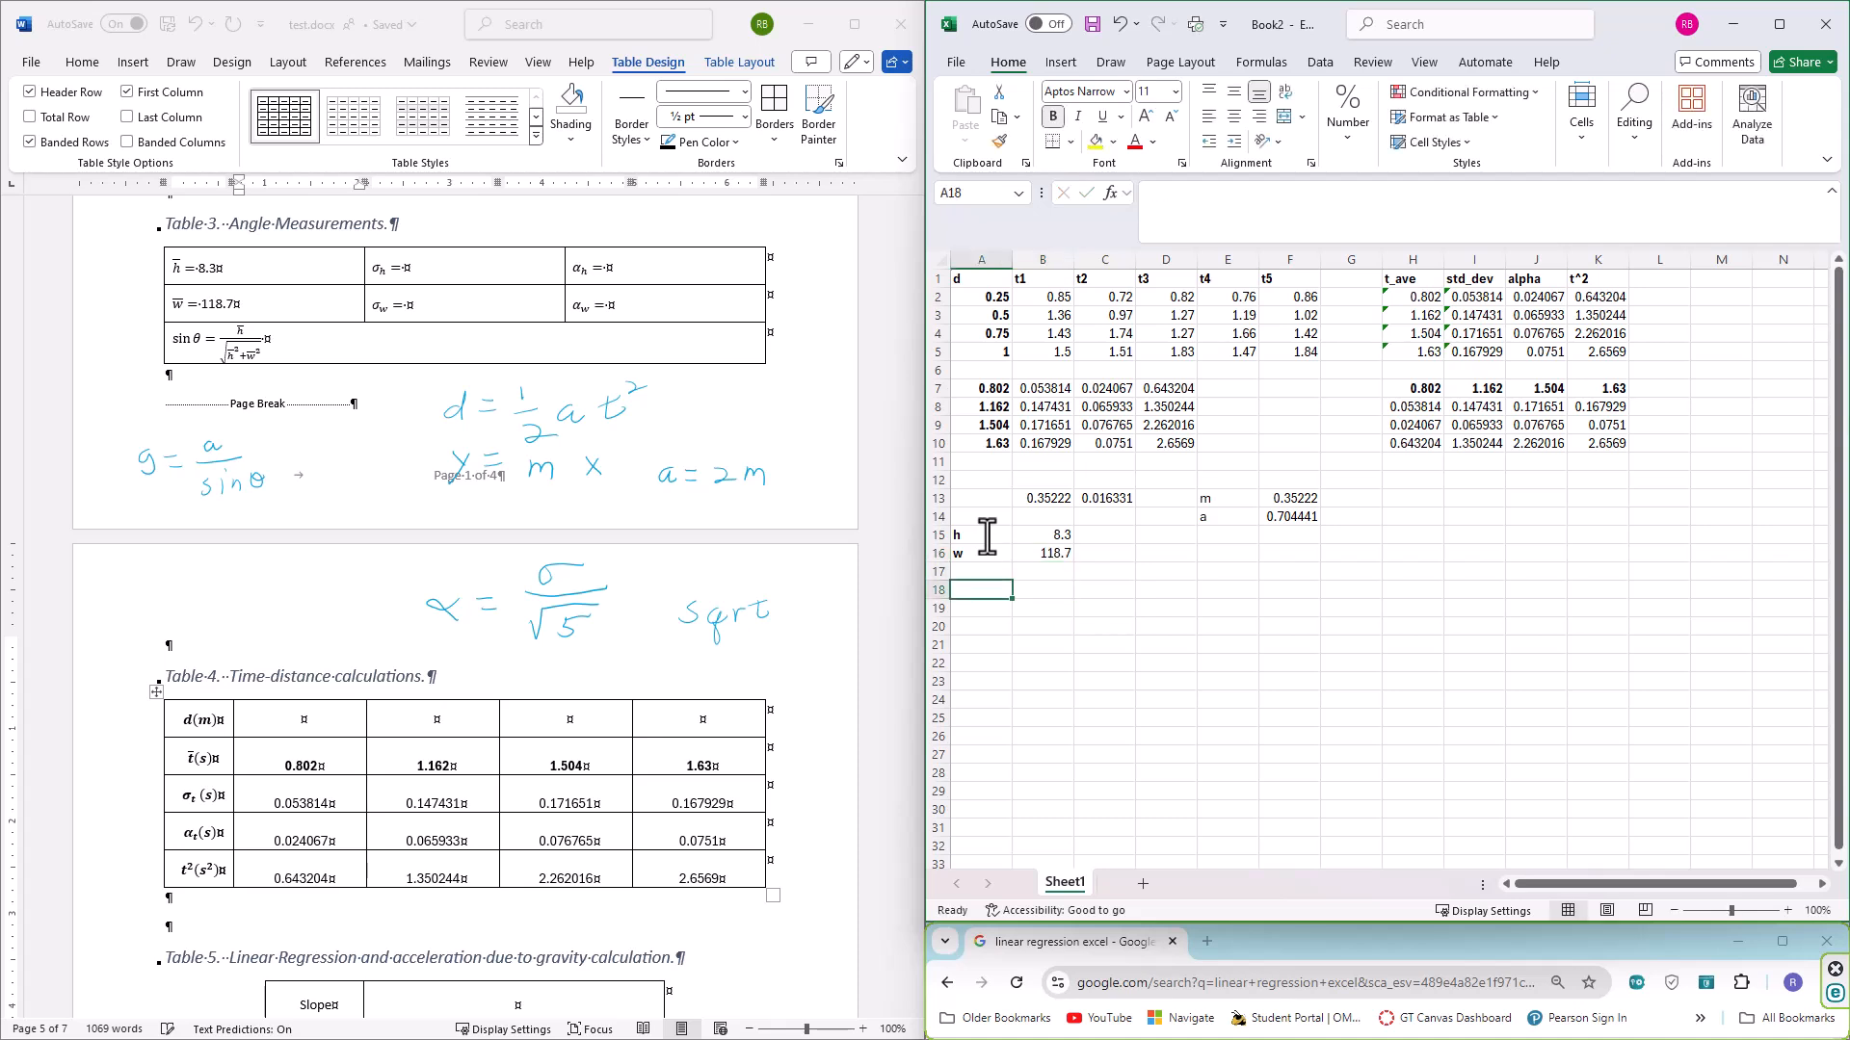
{"action": "type", "text": "i"}
{"action": "type", "text": "in"}
{"action": "type", "text": "(theta)"}
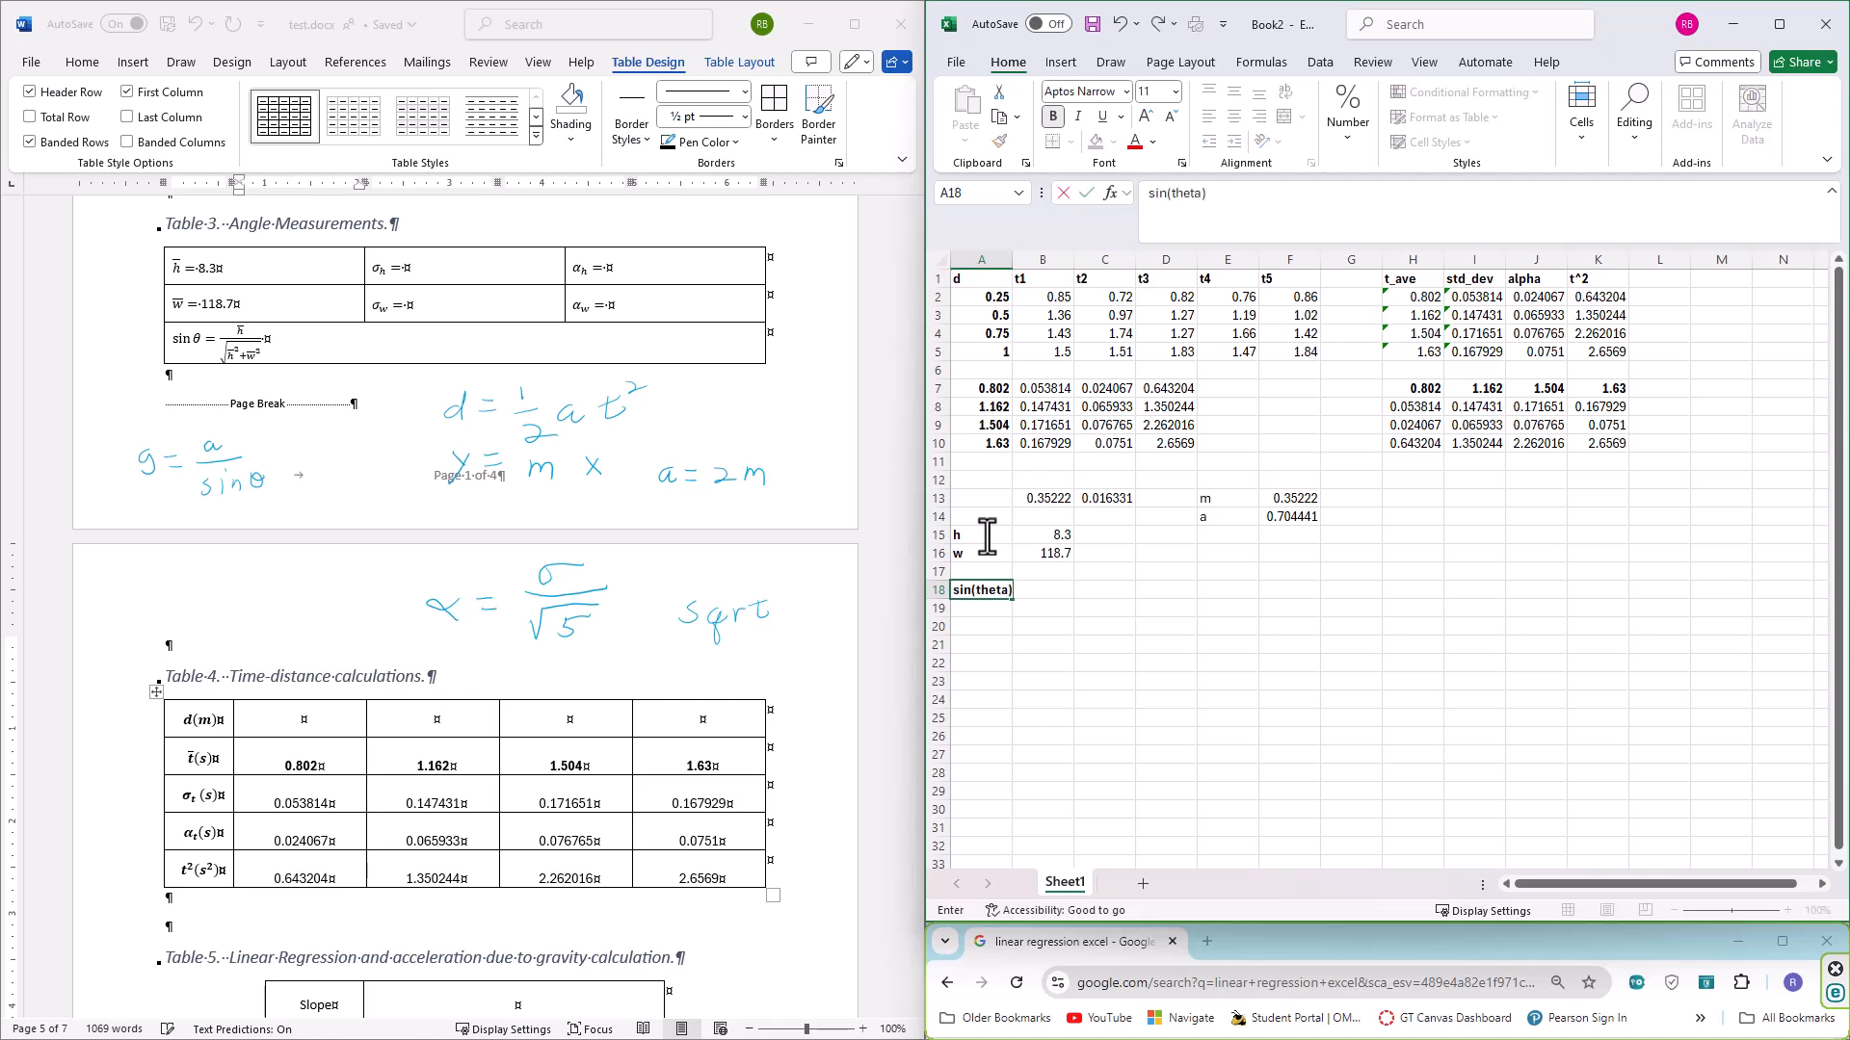
{"action": "key", "text": "ctrl+Return"}
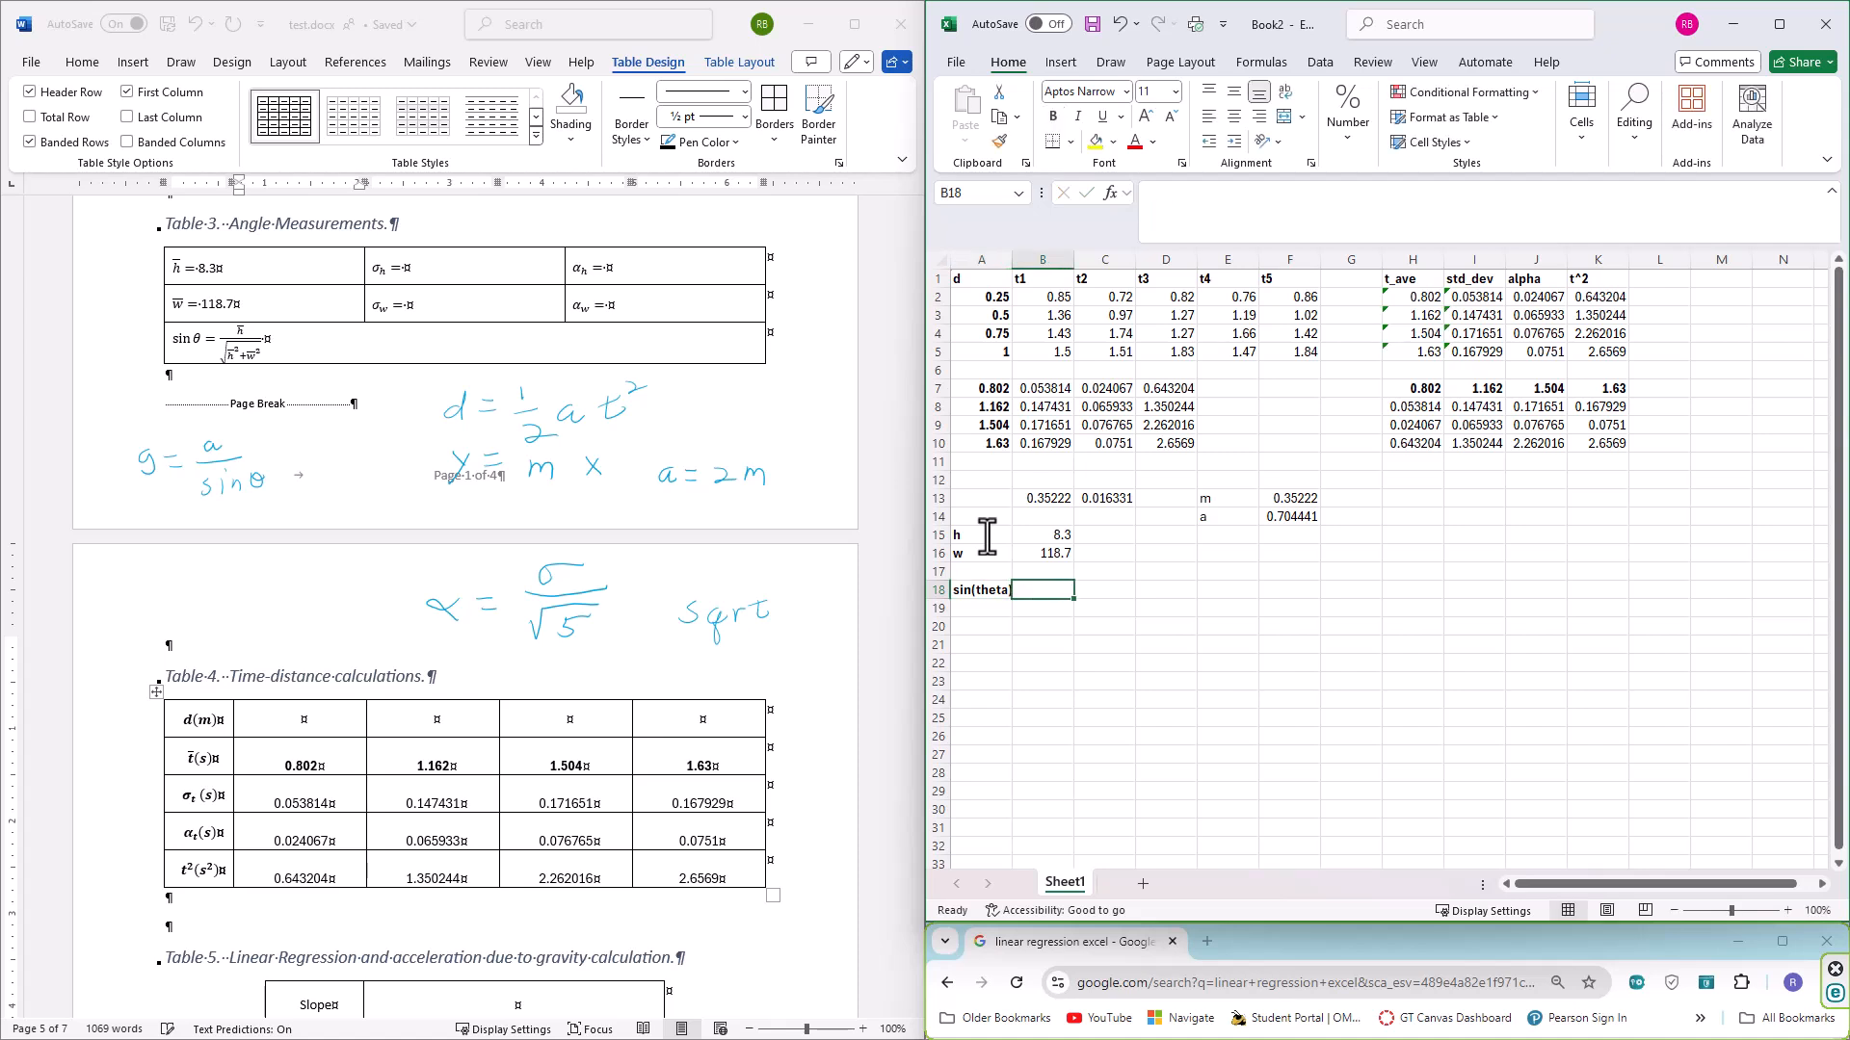
Calculate sin(theta) in B18 with the formula =B15/SQRT(B15^2+B16^2)
{"action": "key", "text": "Tab"}
{"action": "type", "text": "="}
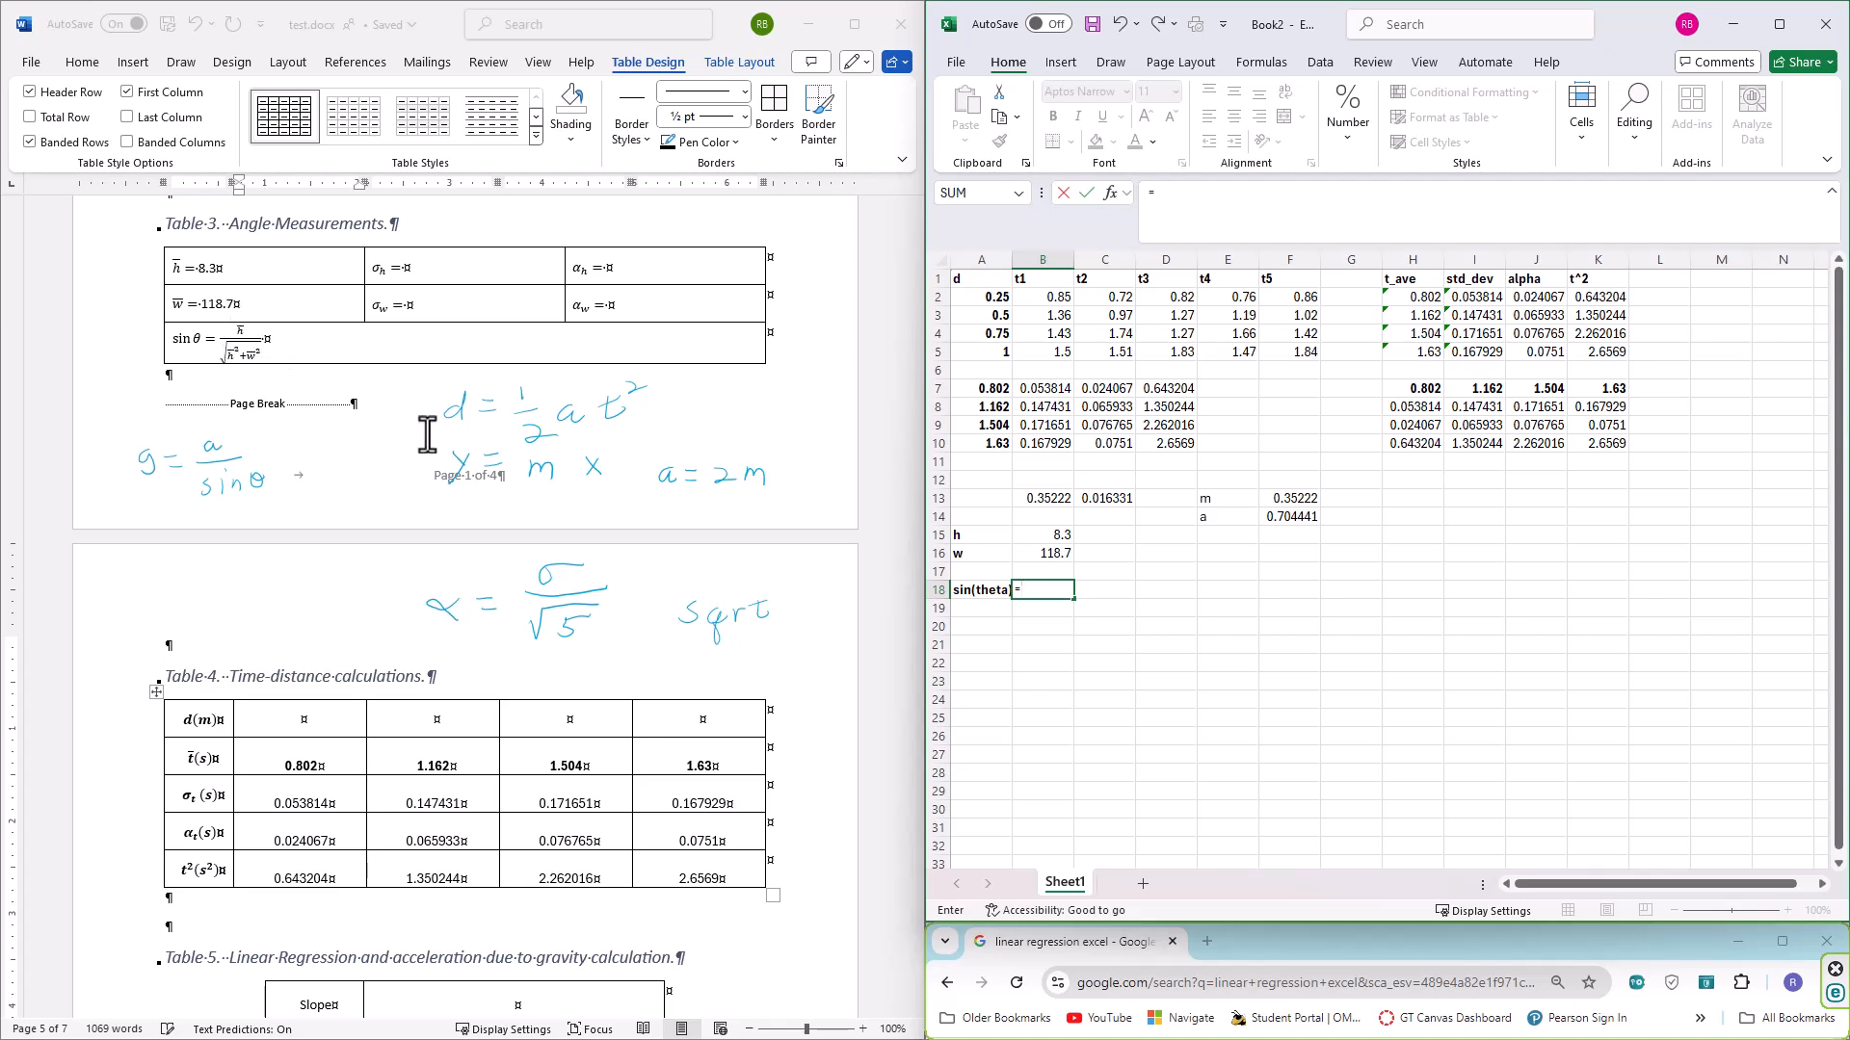
{"action": "key", "text": "Up"}
{"action": "key", "text": "Up"}
{"action": "key", "text": "Up"}
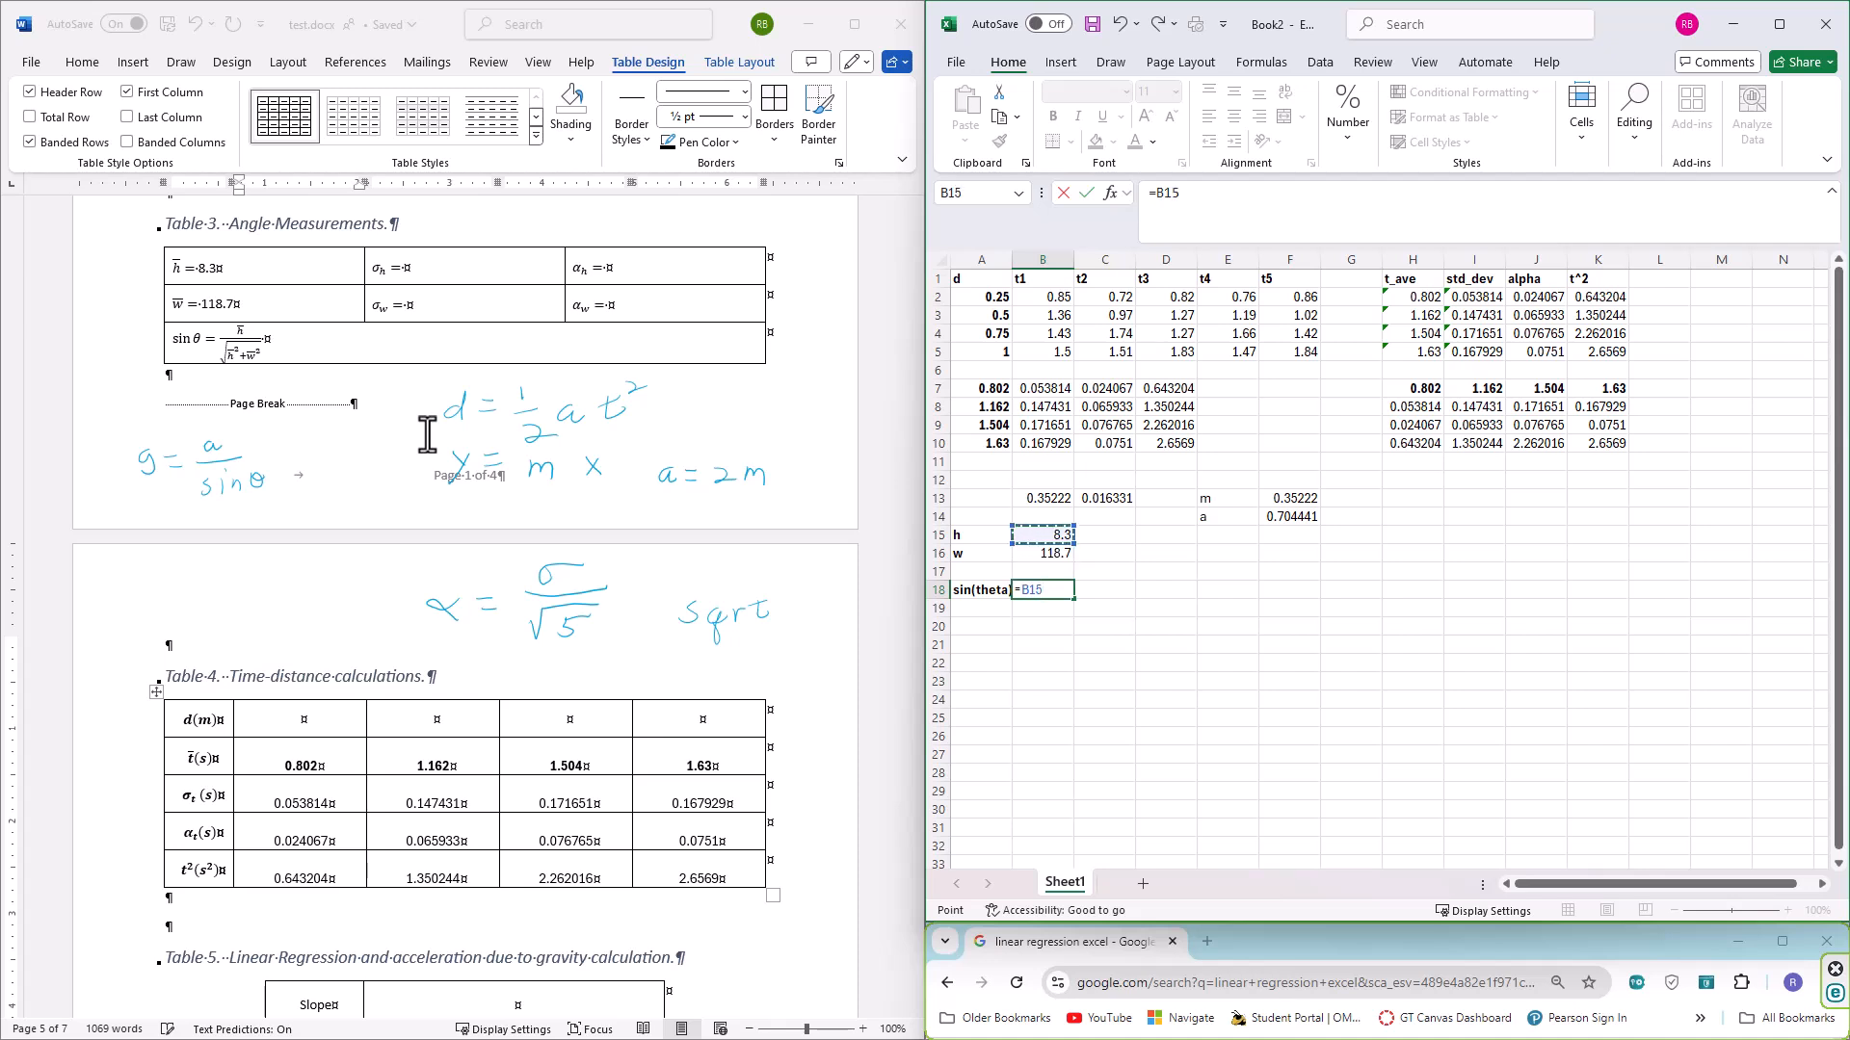
{"action": "type", "text": "/sqr"}
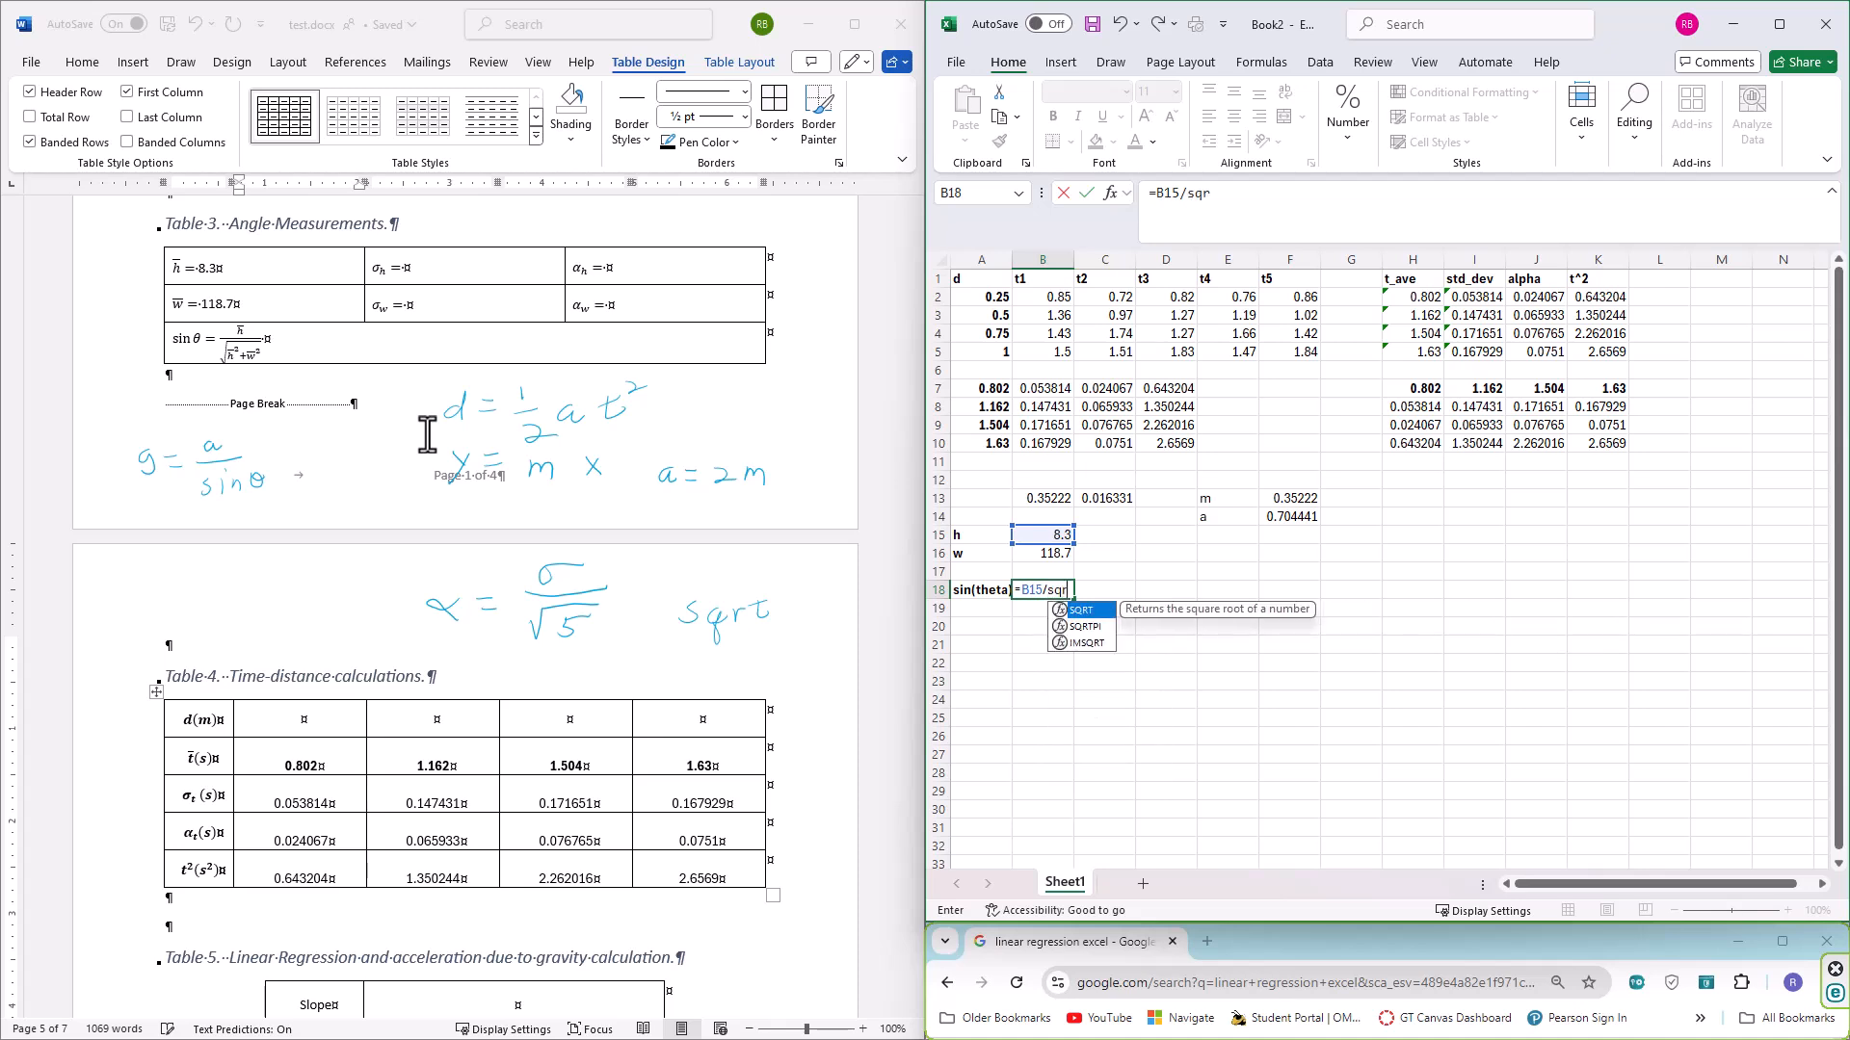
{"action": "type", "text": "t("}
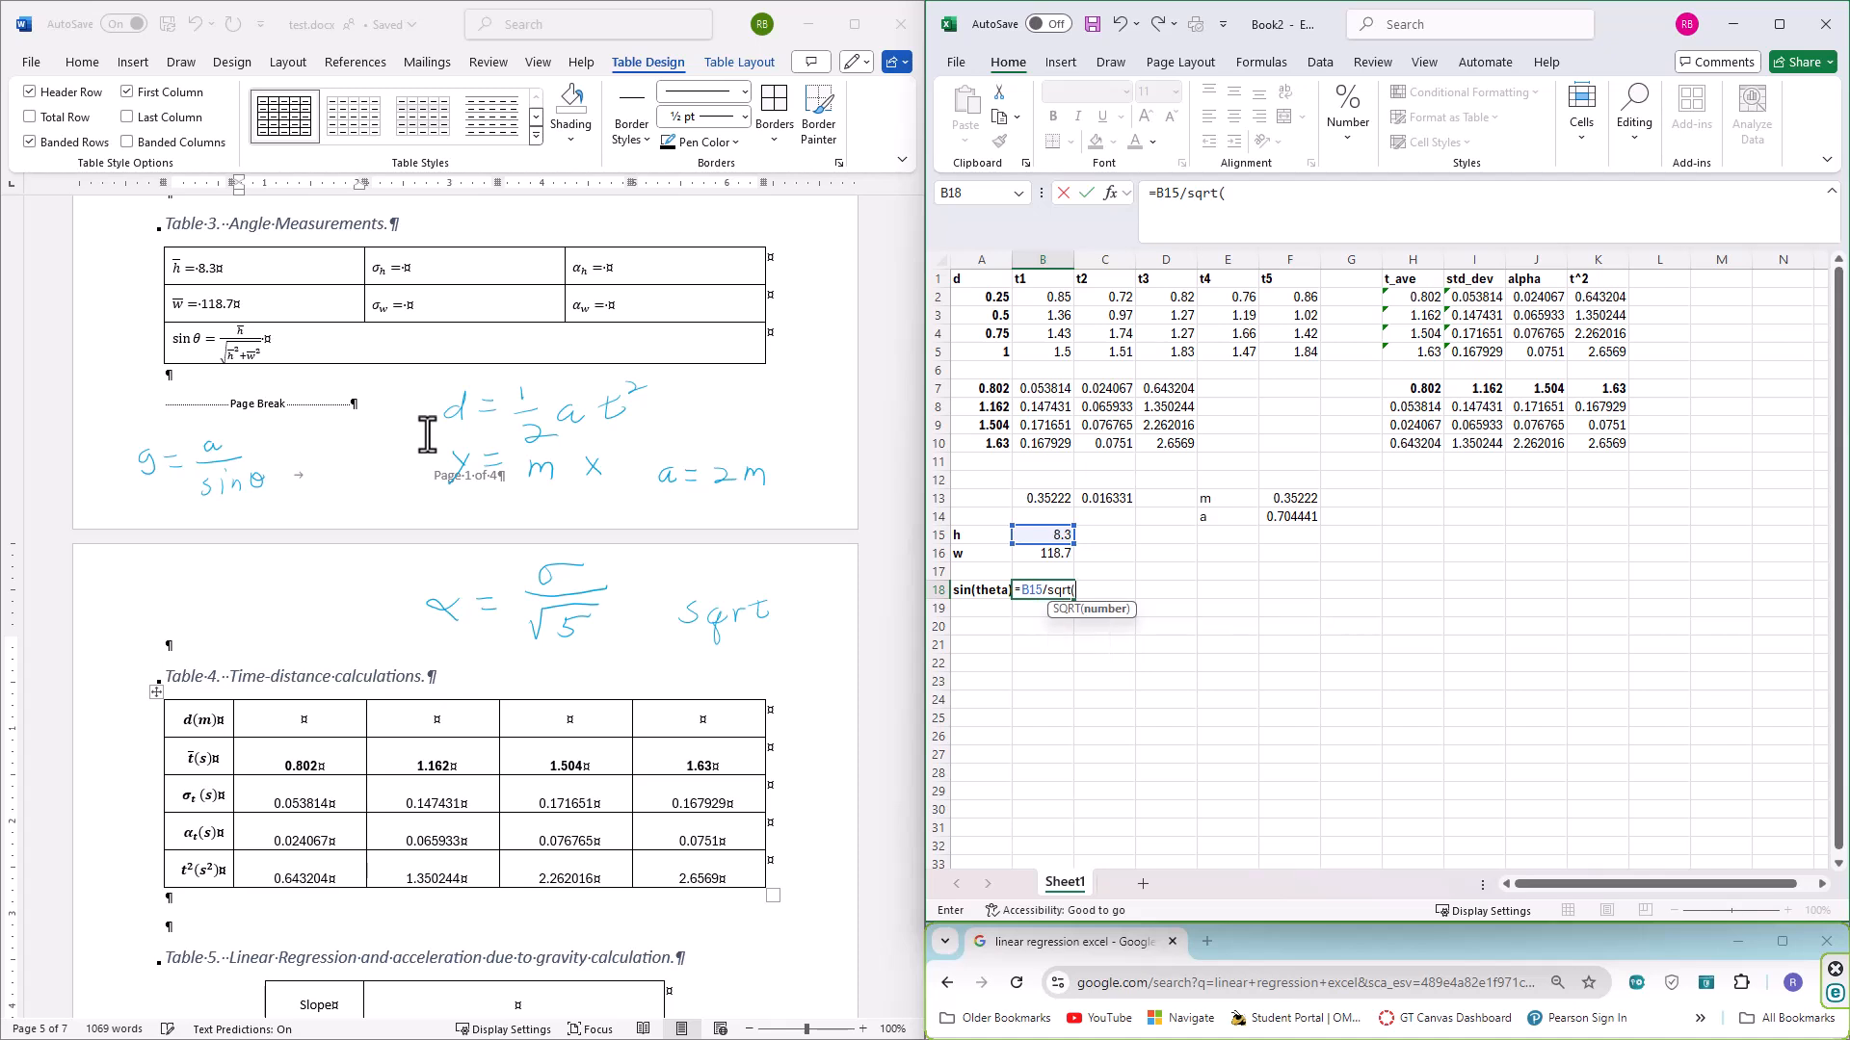
{"action": "key", "text": "Up"}
{"action": "key", "text": "Up"}
{"action": "key", "text": "Up"}
{"action": "type", "text": "^2+"}
{"action": "key", "text": "Up"}
{"action": "key", "text": "Up"}
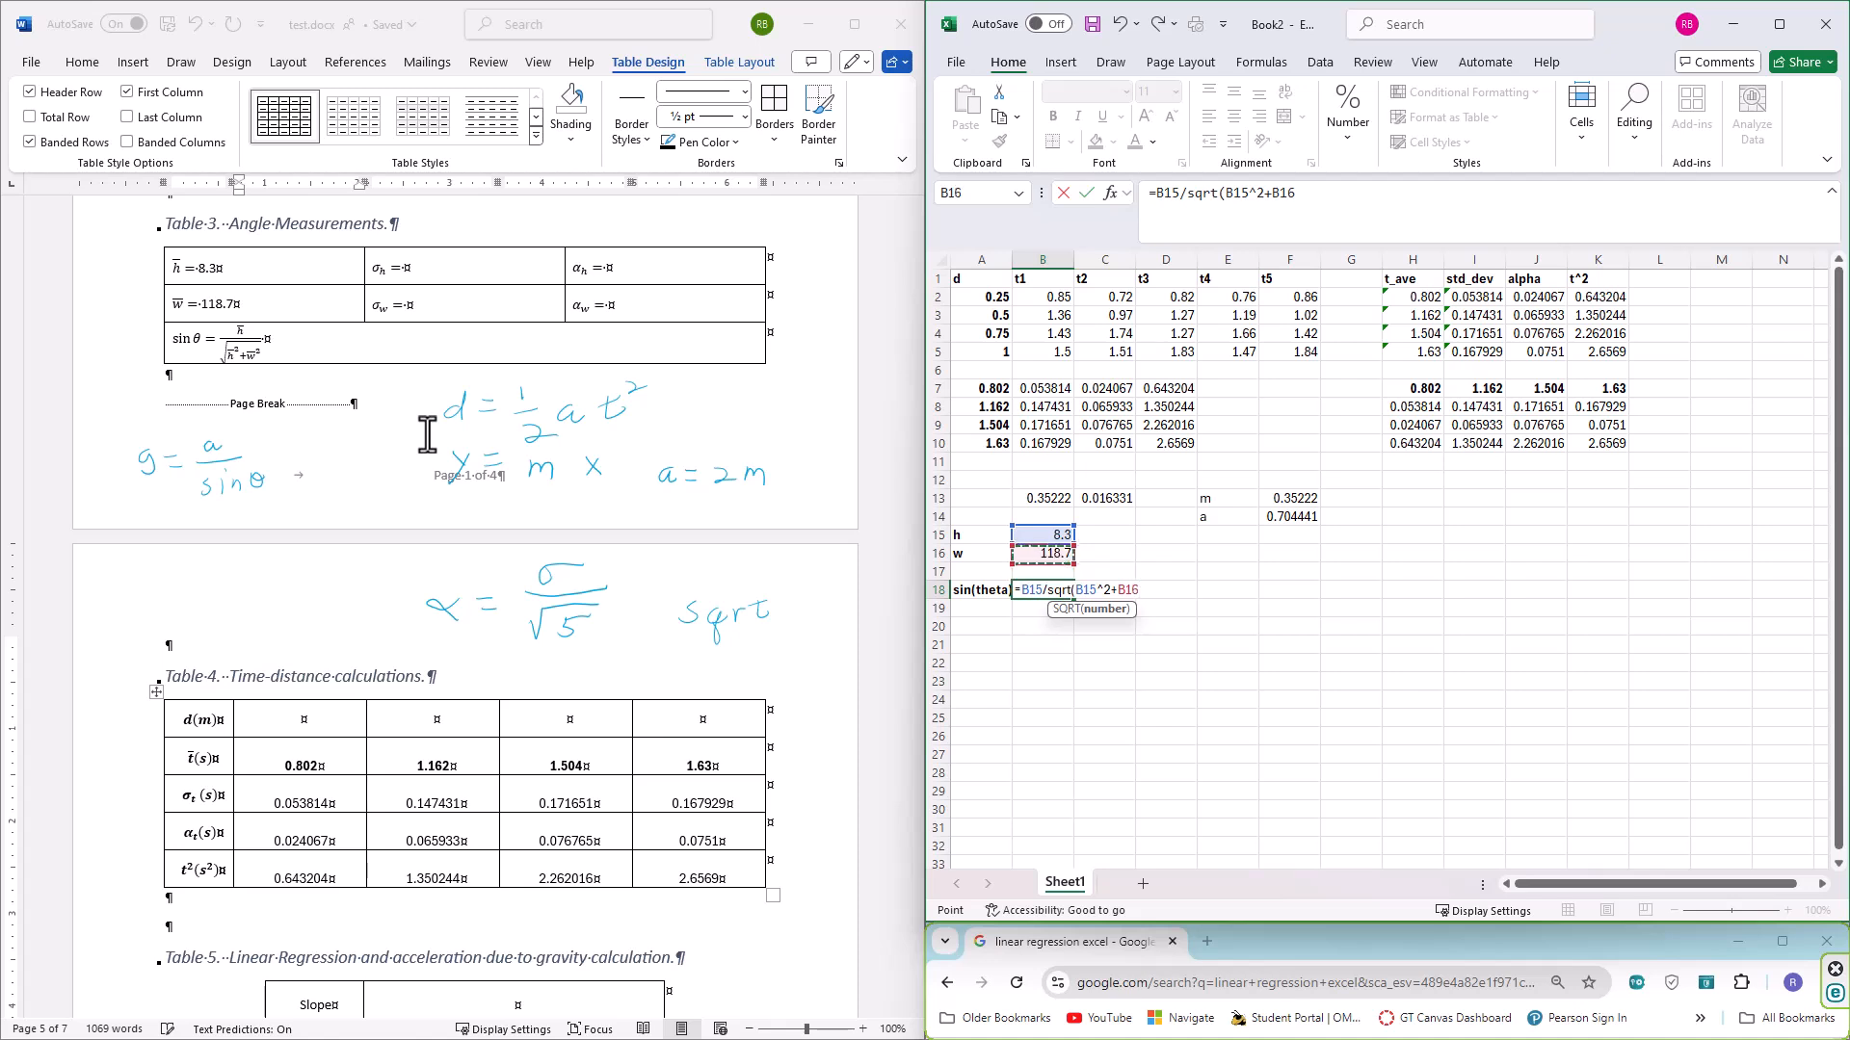
{"action": "type", "text": "^2)"}
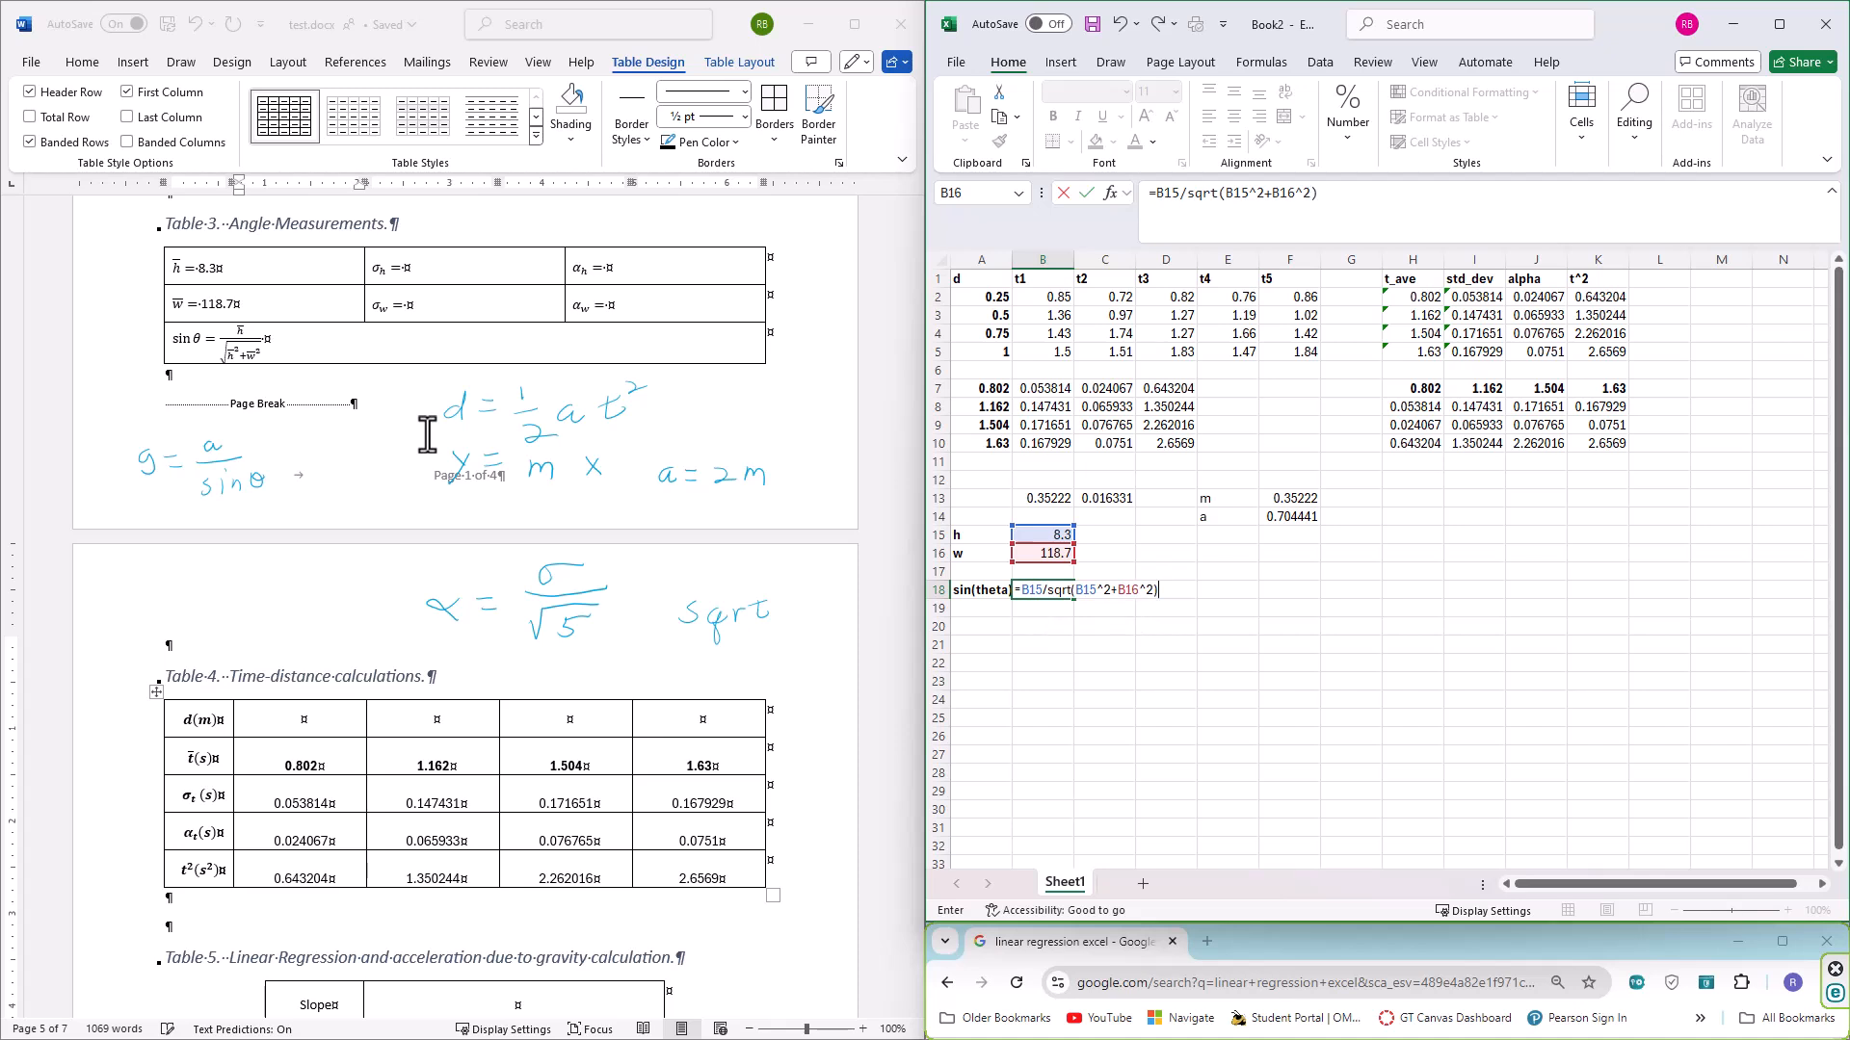
{"action": "key", "text": "Return"}
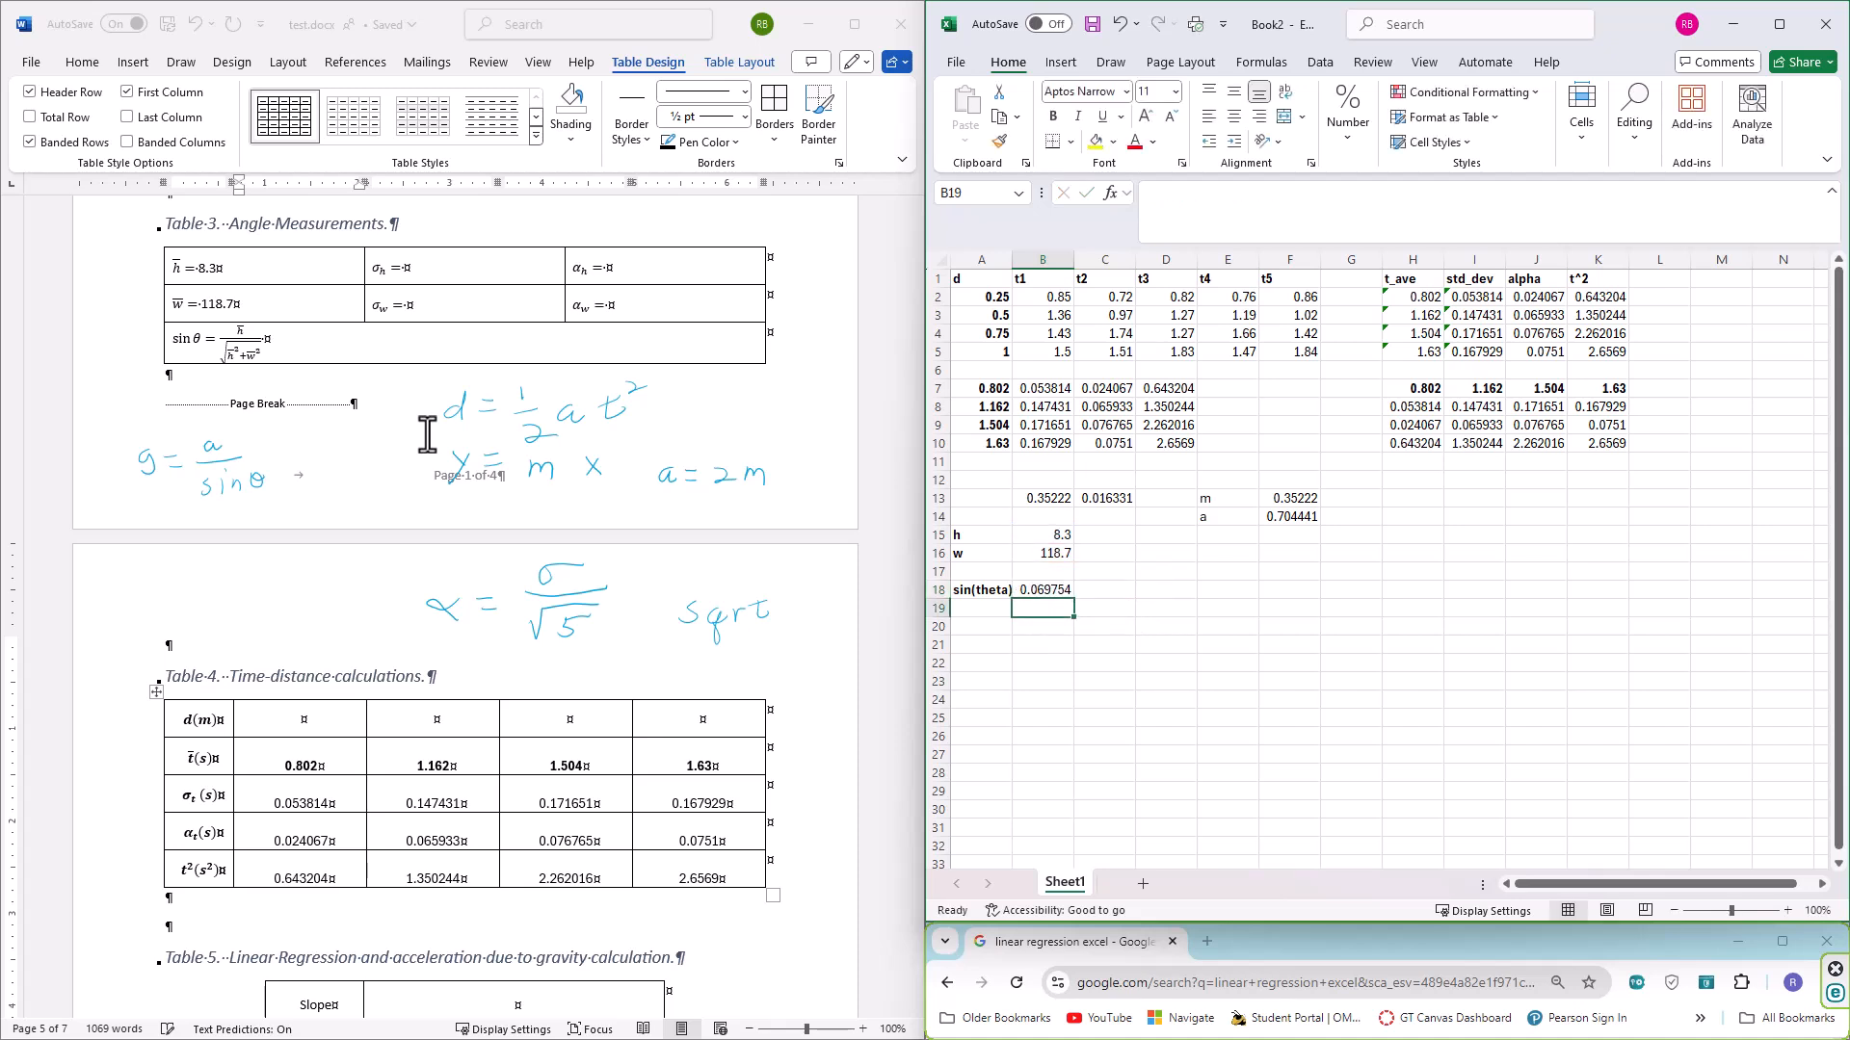
{"action": "key", "text": "Up"}
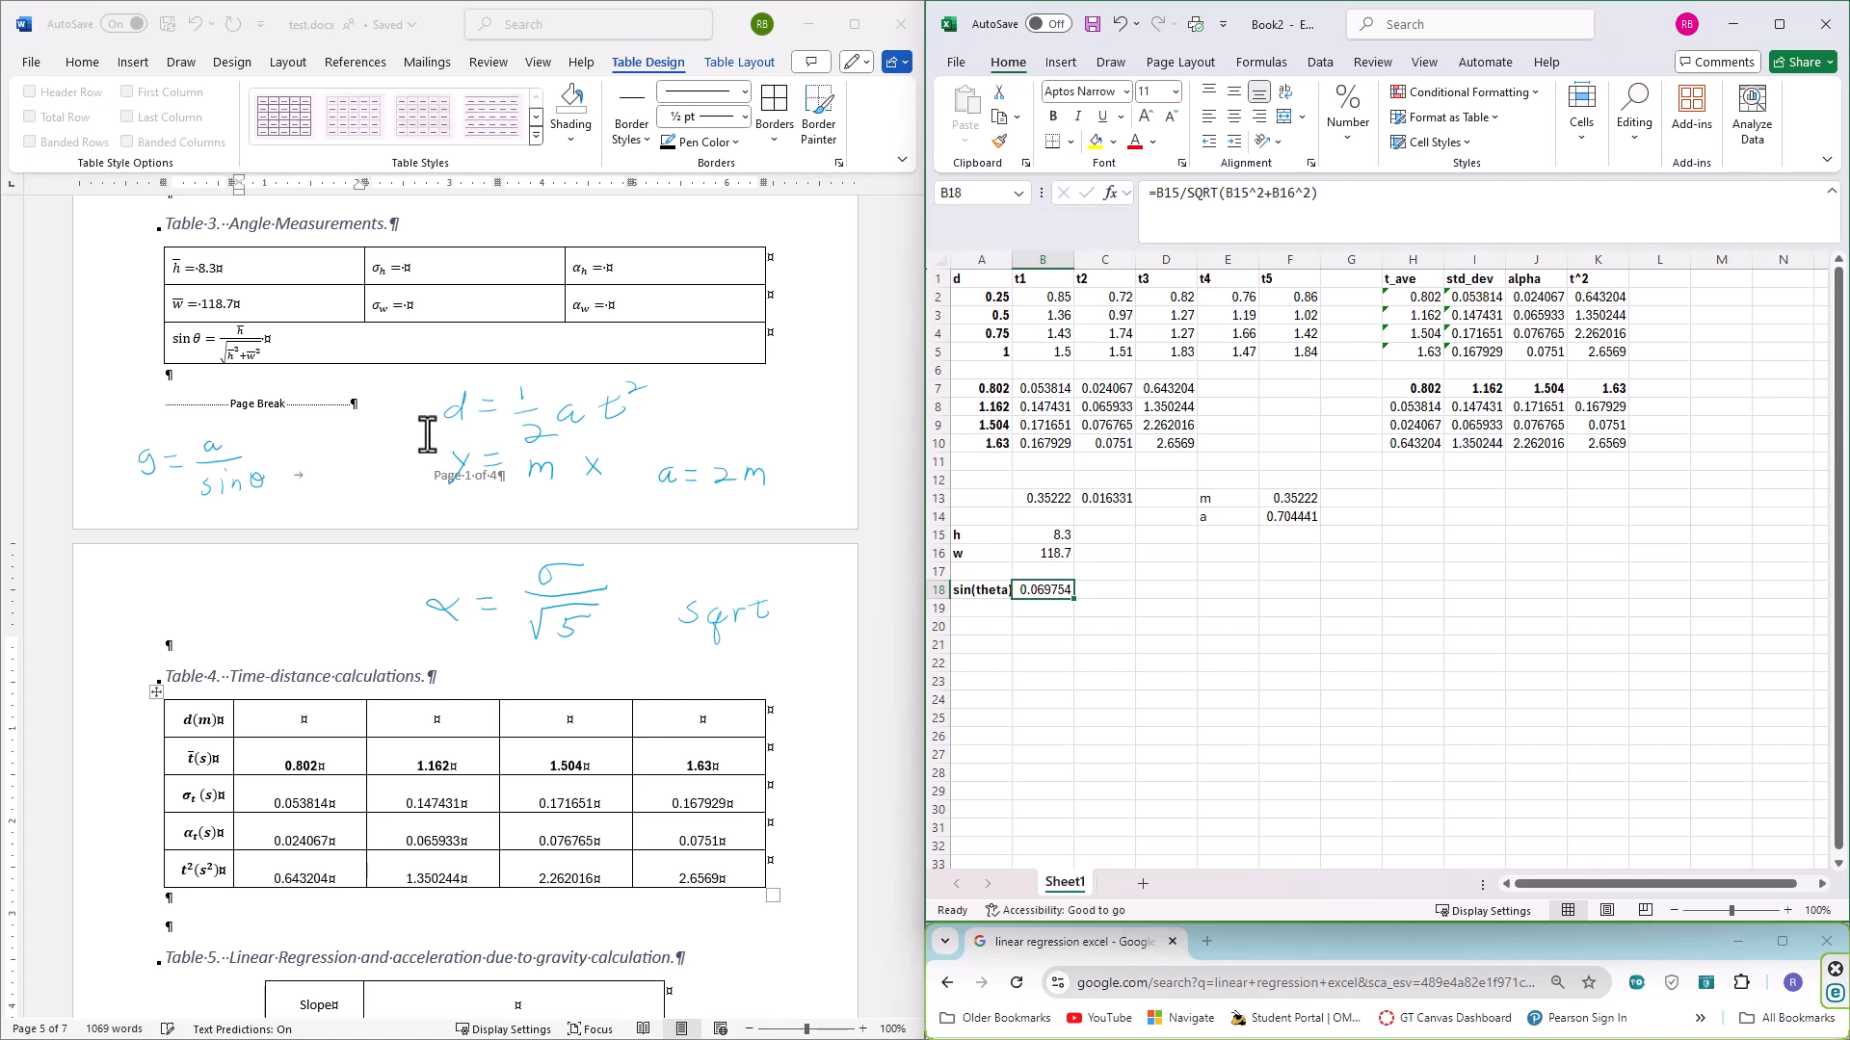
Circle the handwritten g = a/sinθ formula in the Word document and label Excel cell E15 "g"
{"action": "mouse_move", "coordinate": [114, 448]}
{"action": "left_mouse_down"}
{"action": "mouse_move", "coordinate": [214, 504]}
{"action": "mouse_move", "coordinate": [269, 433]}
{"action": "mouse_move", "coordinate": [113, 468]}
{"action": "left_mouse_up"}
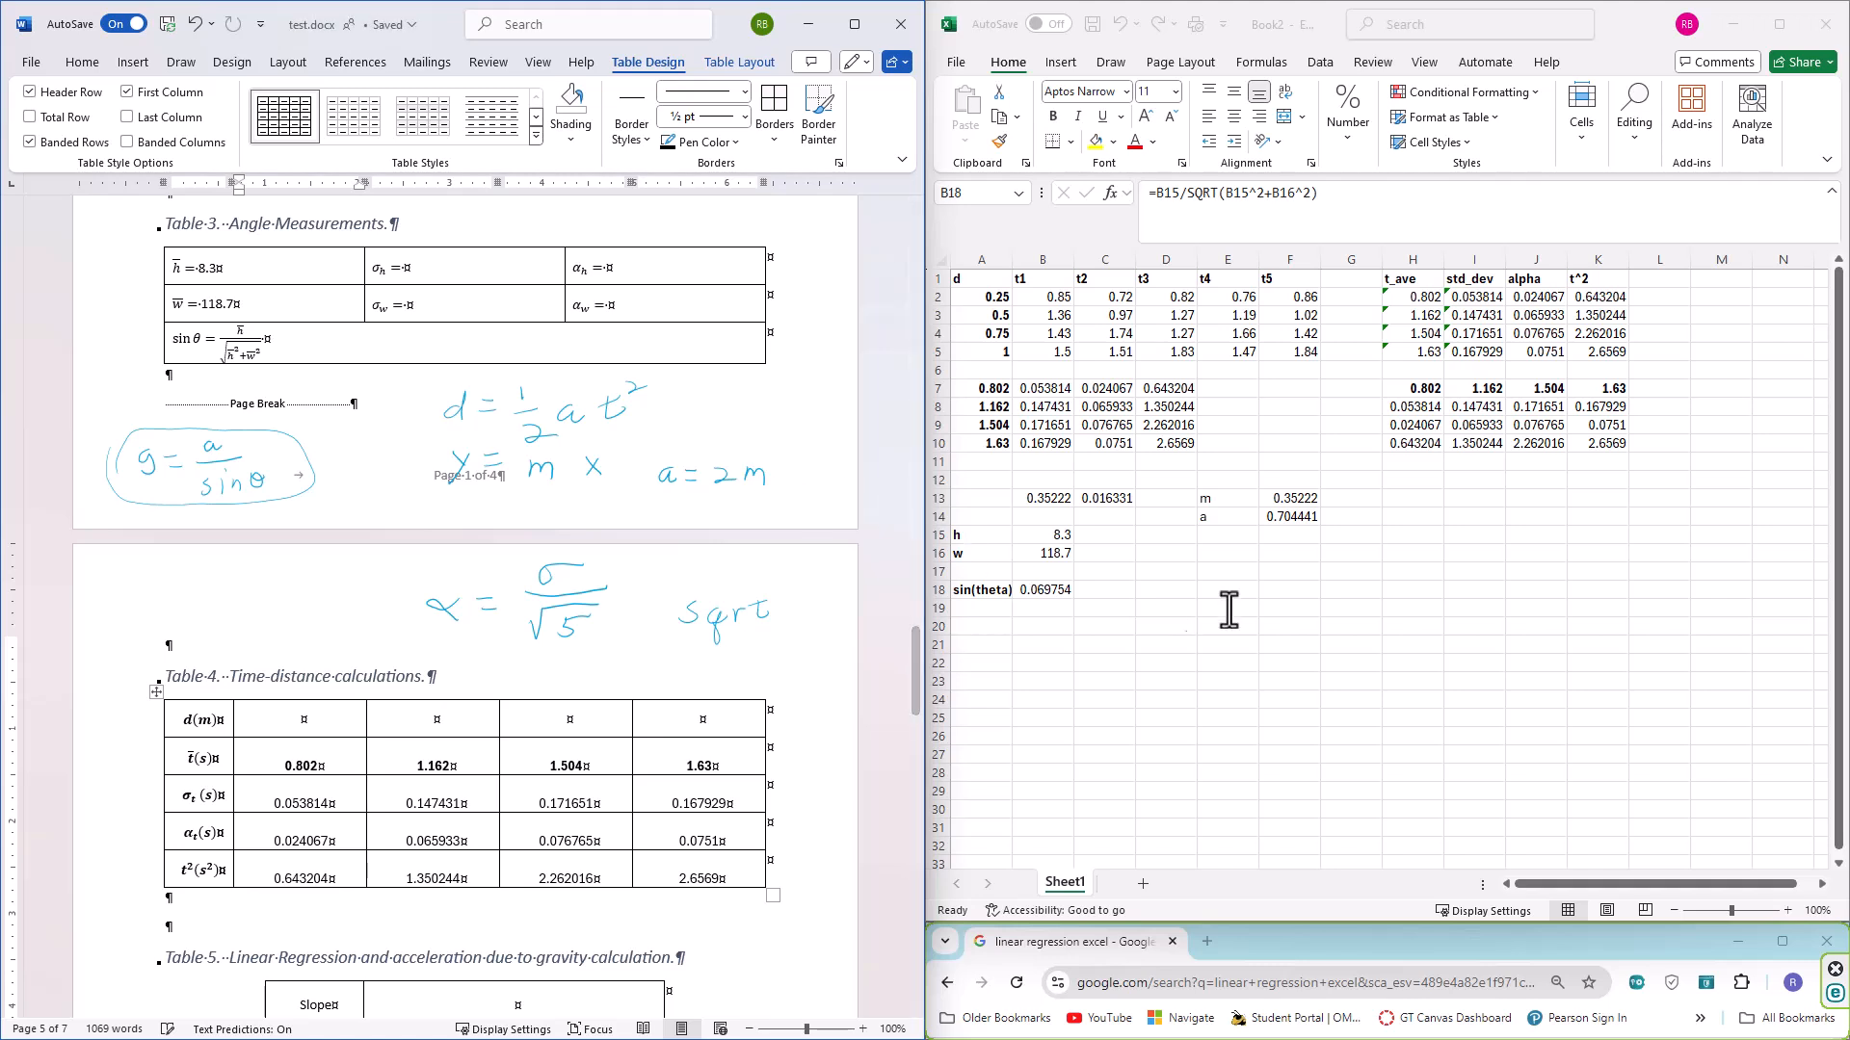
{"action": "left_click", "coordinate": [1234, 540]}
{"action": "left_click", "coordinate": [1234, 540]}
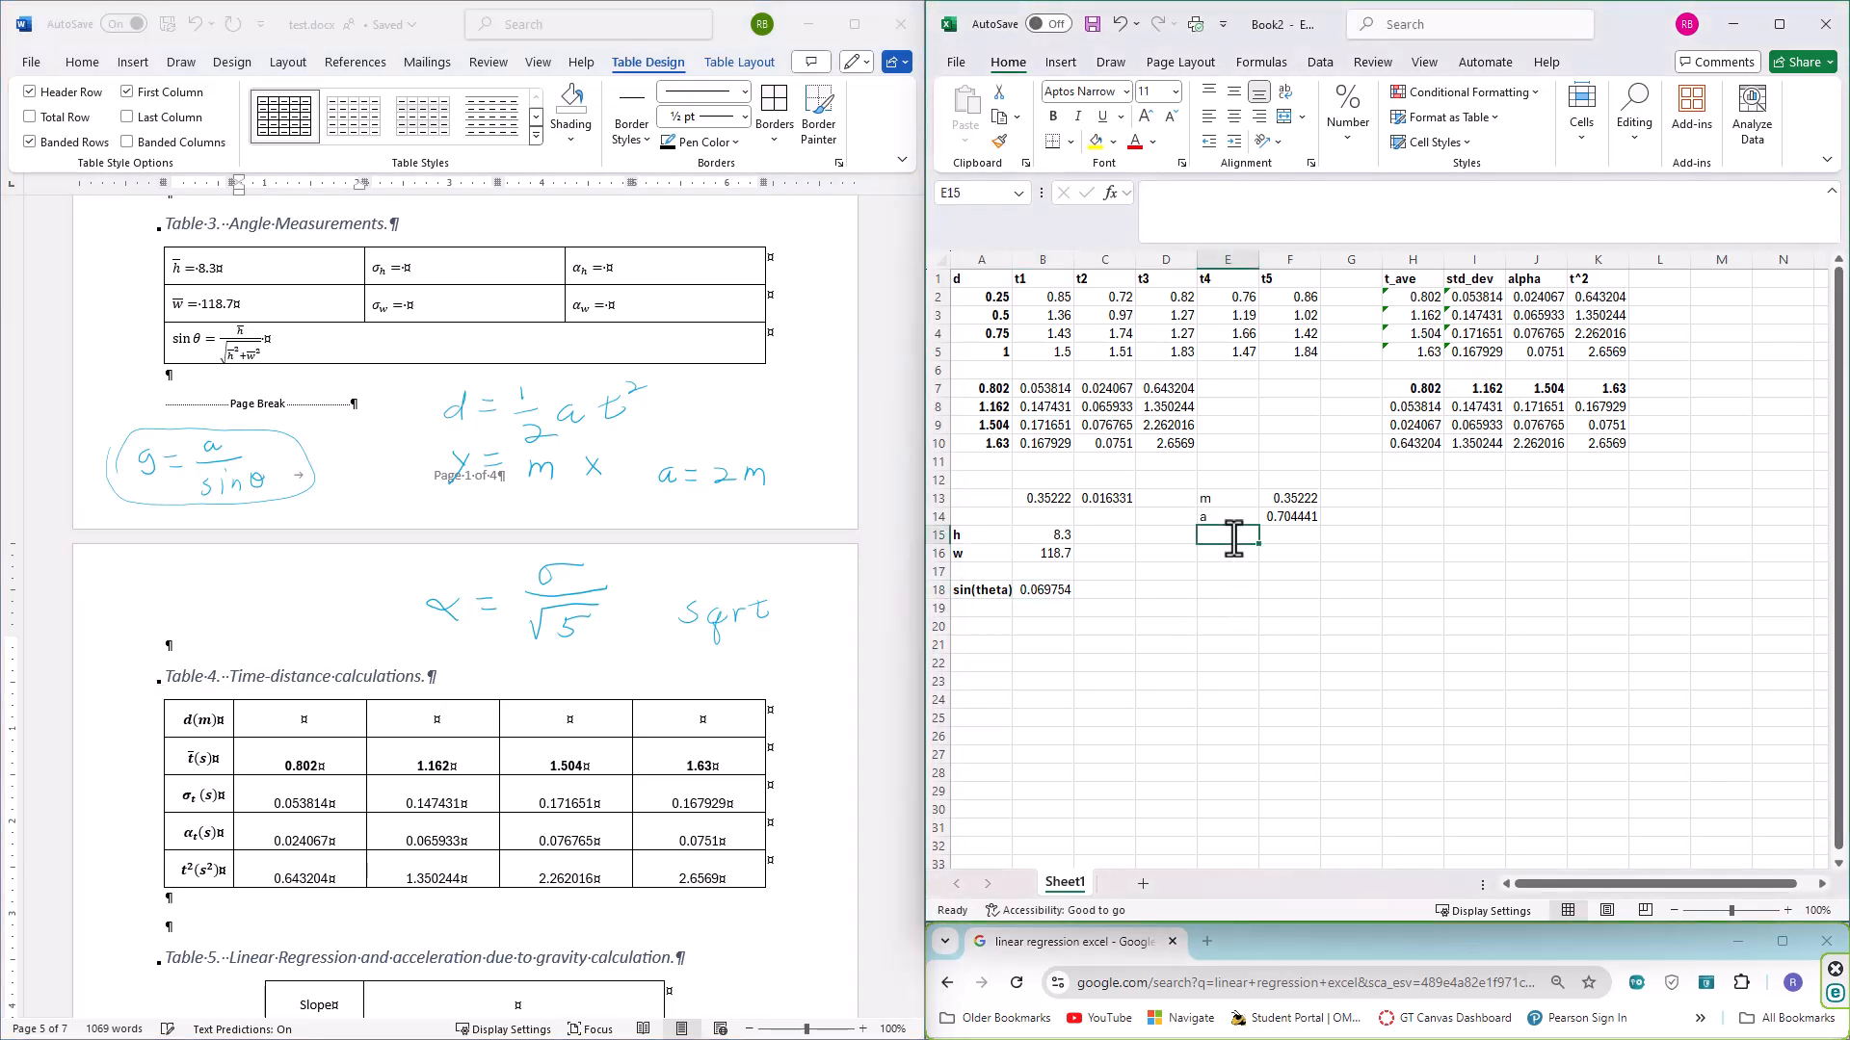
{"action": "type", "text": "g"}
{"action": "key", "text": "Tab"}
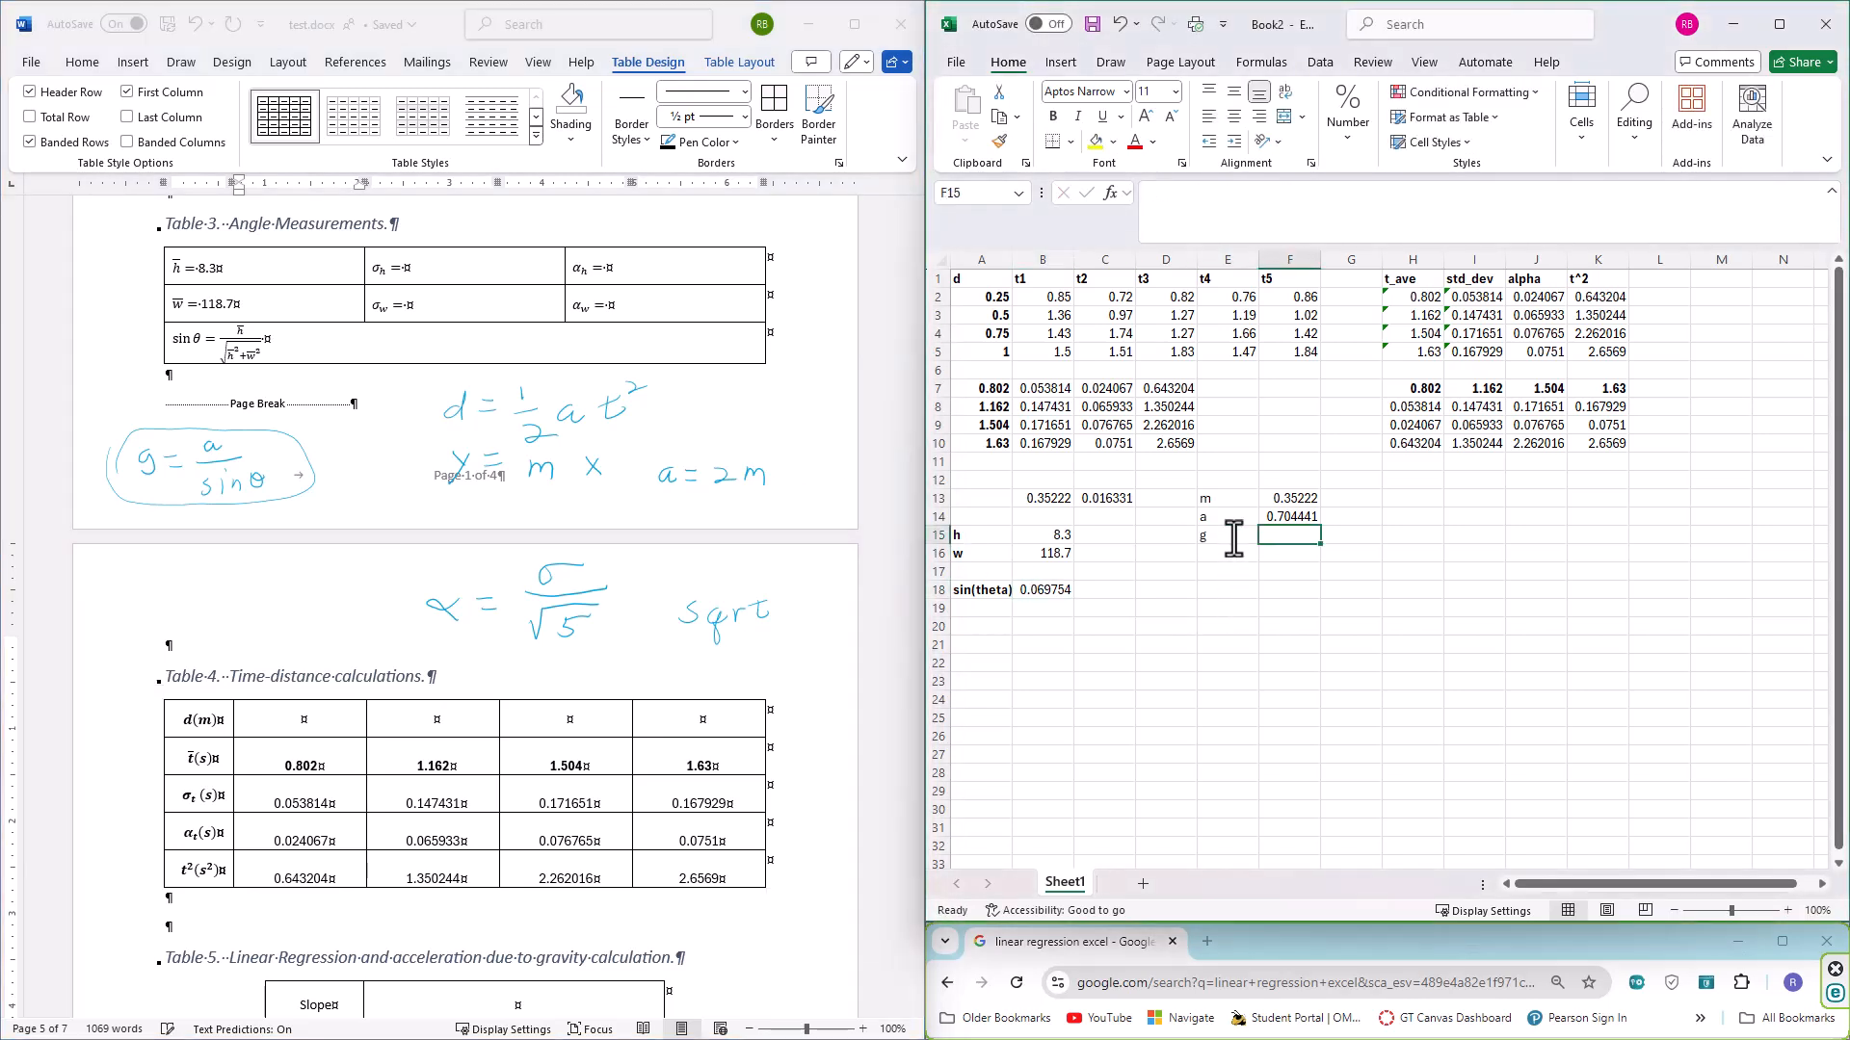
Calculate g in F15 by dividing the acceleration by sin(theta) with =F14/B18
{"action": "type", "text": "="}
{"action": "key", "text": "Up"}
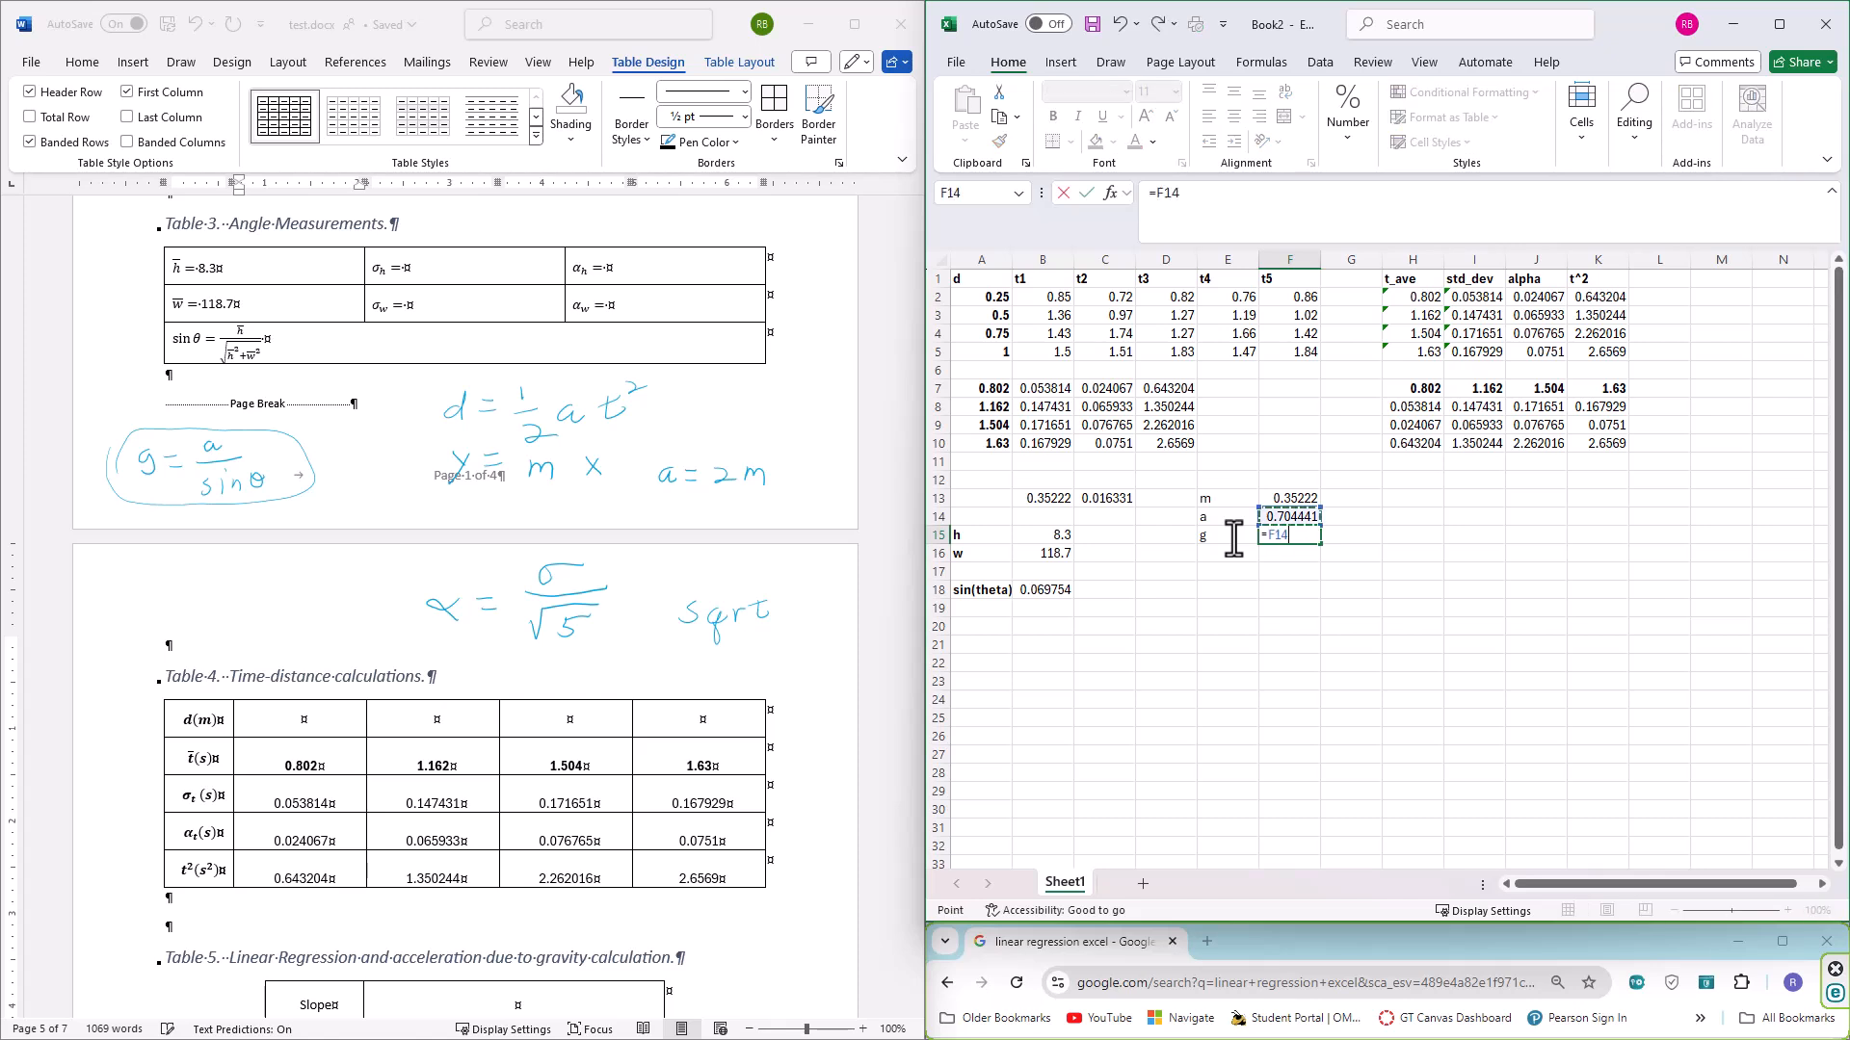
{"action": "type", "text": "/"}
{"action": "key", "text": "Left"}
{"action": "key", "text": "Left"}
{"action": "key", "text": "Left"}
{"action": "key", "text": "Left"}
{"action": "key", "text": "Down"}
{"action": "key", "text": "Down"}
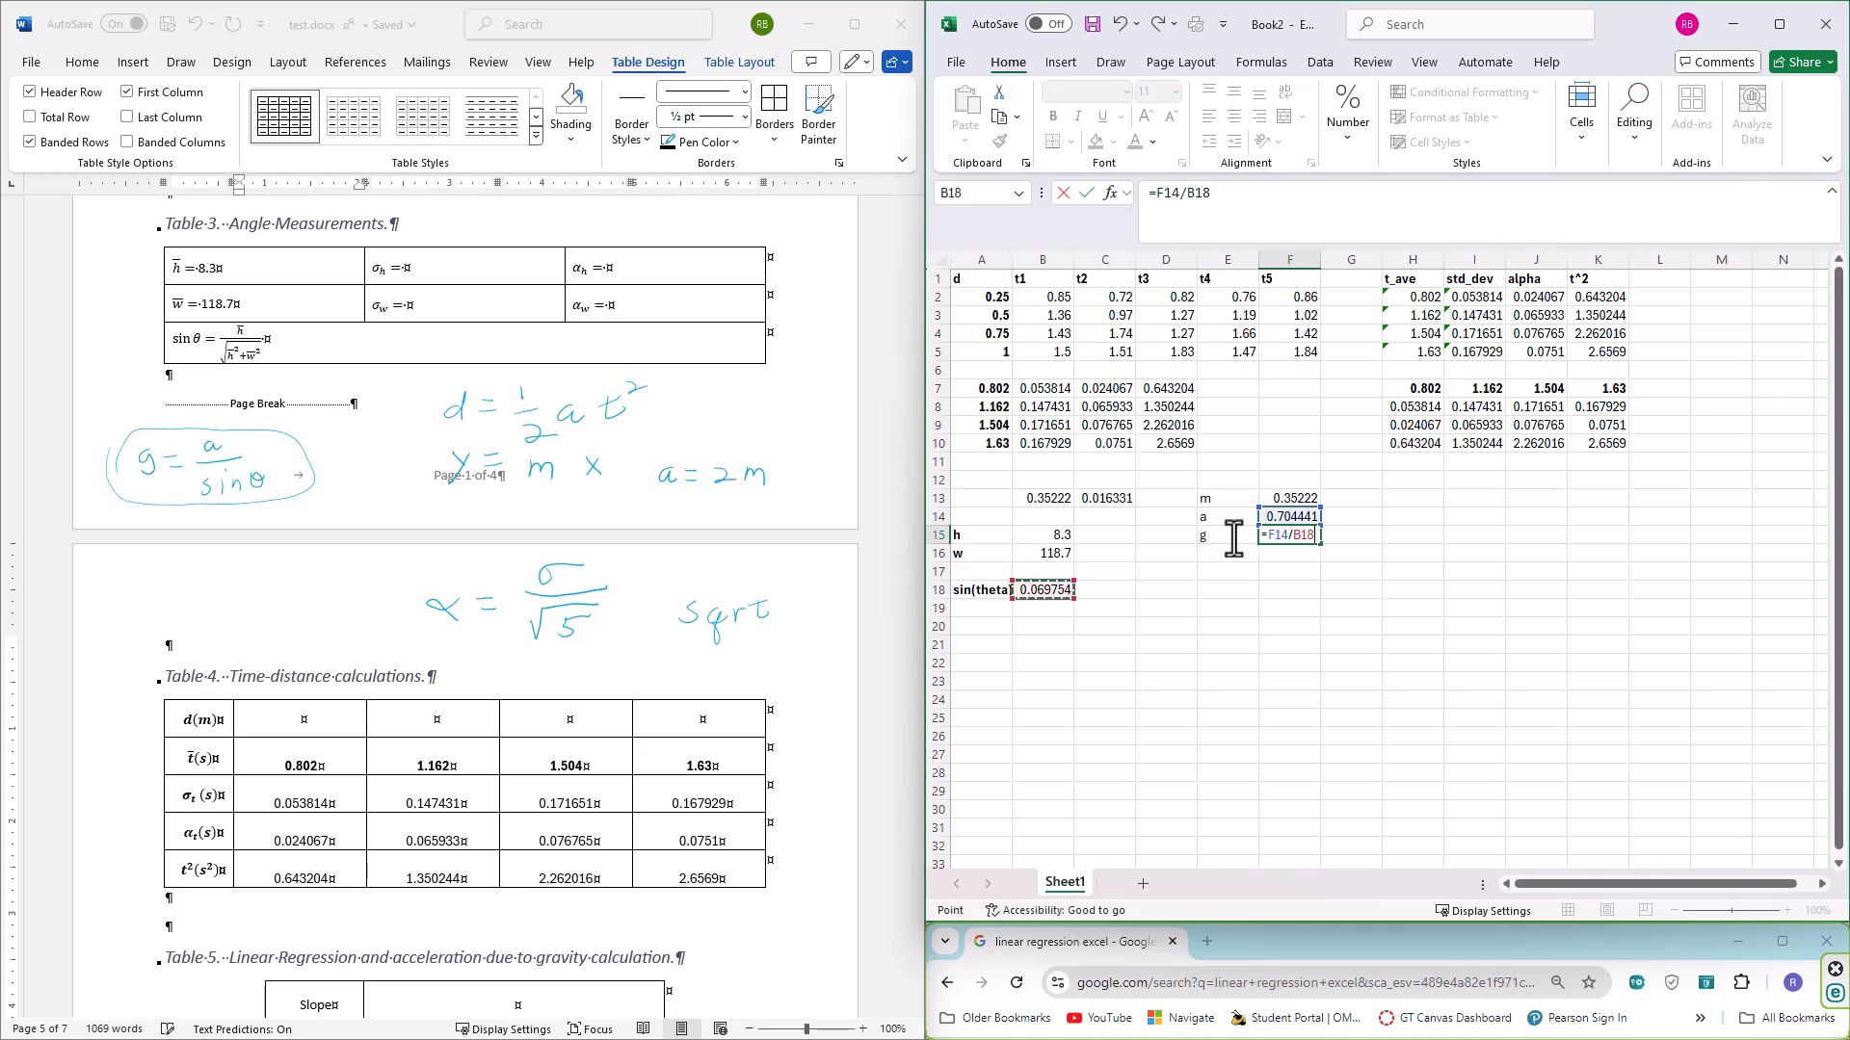
{"action": "key", "text": "Return"}
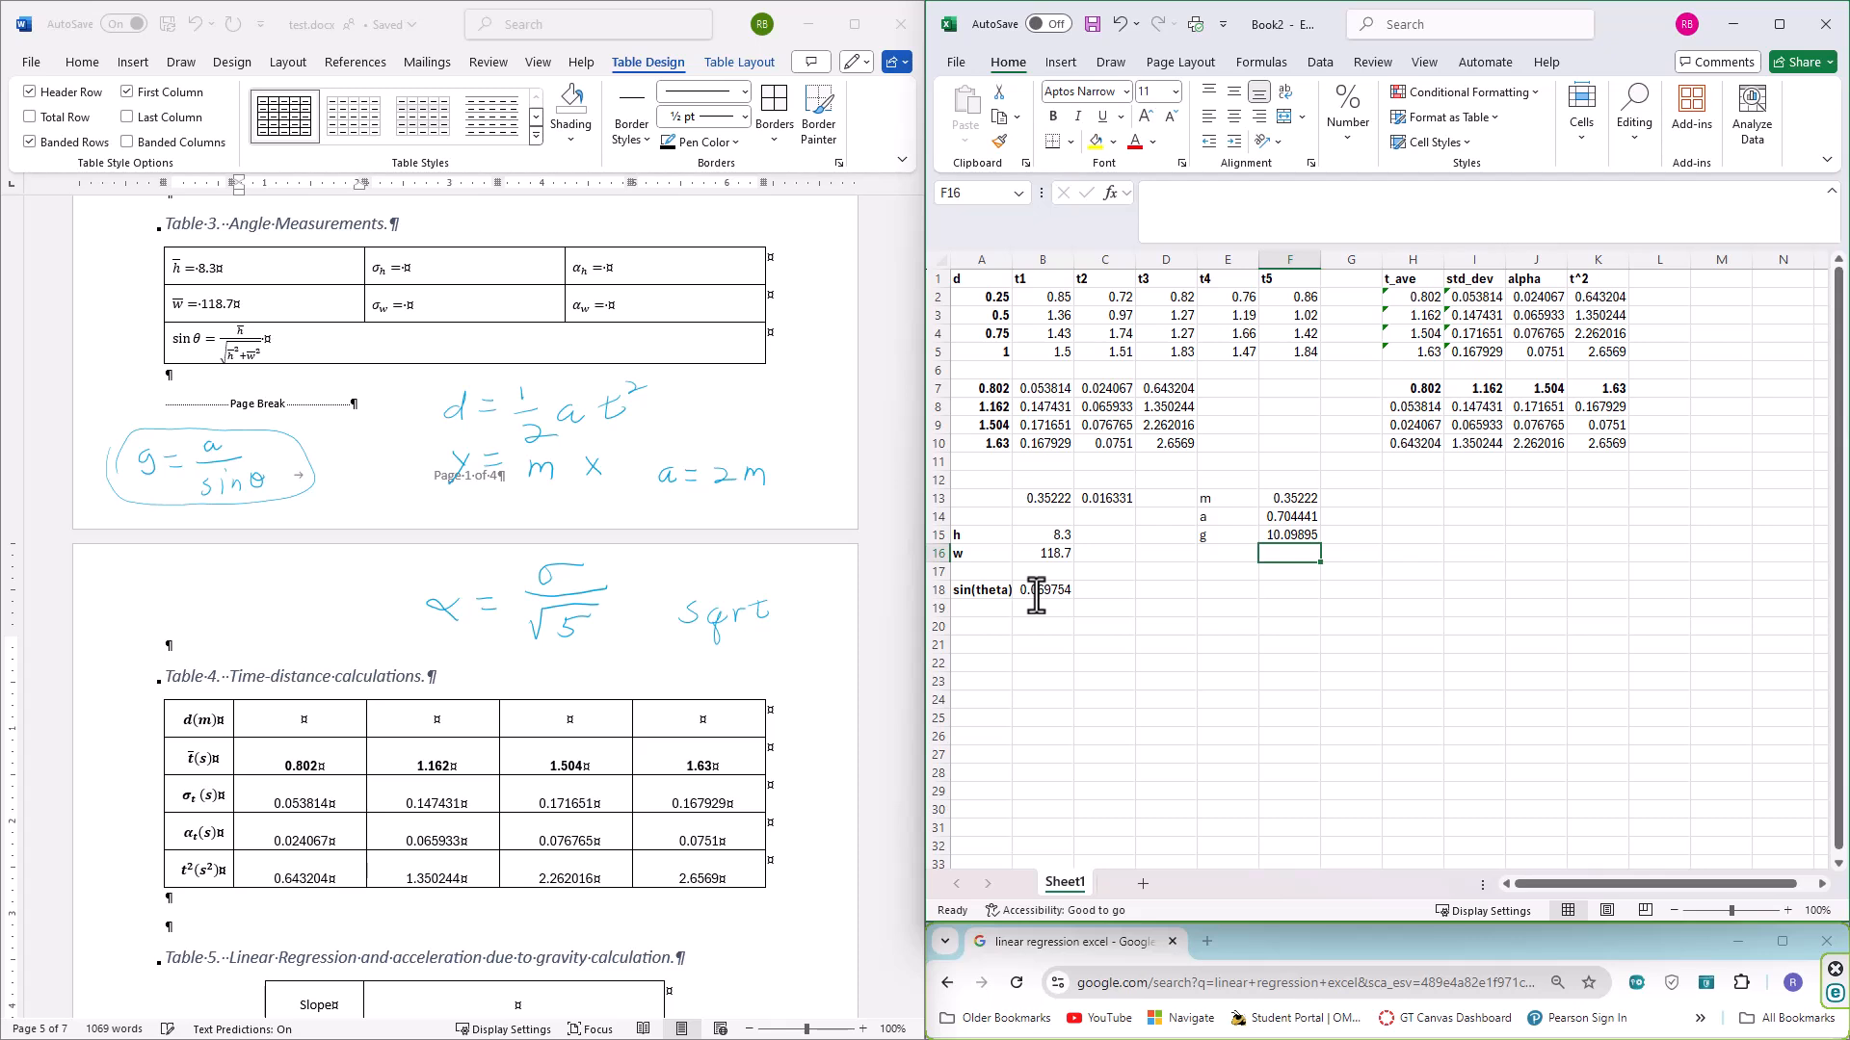
Bring Table 5 into view in the report and label Excel cell E17 "% error"
{"action": "scroll", "coordinate": [494, 906], "scroll_direction": "down", "scroll_amount": 5}
{"action": "scroll", "coordinate": [494, 906], "scroll_direction": "up", "scroll_amount": 1}
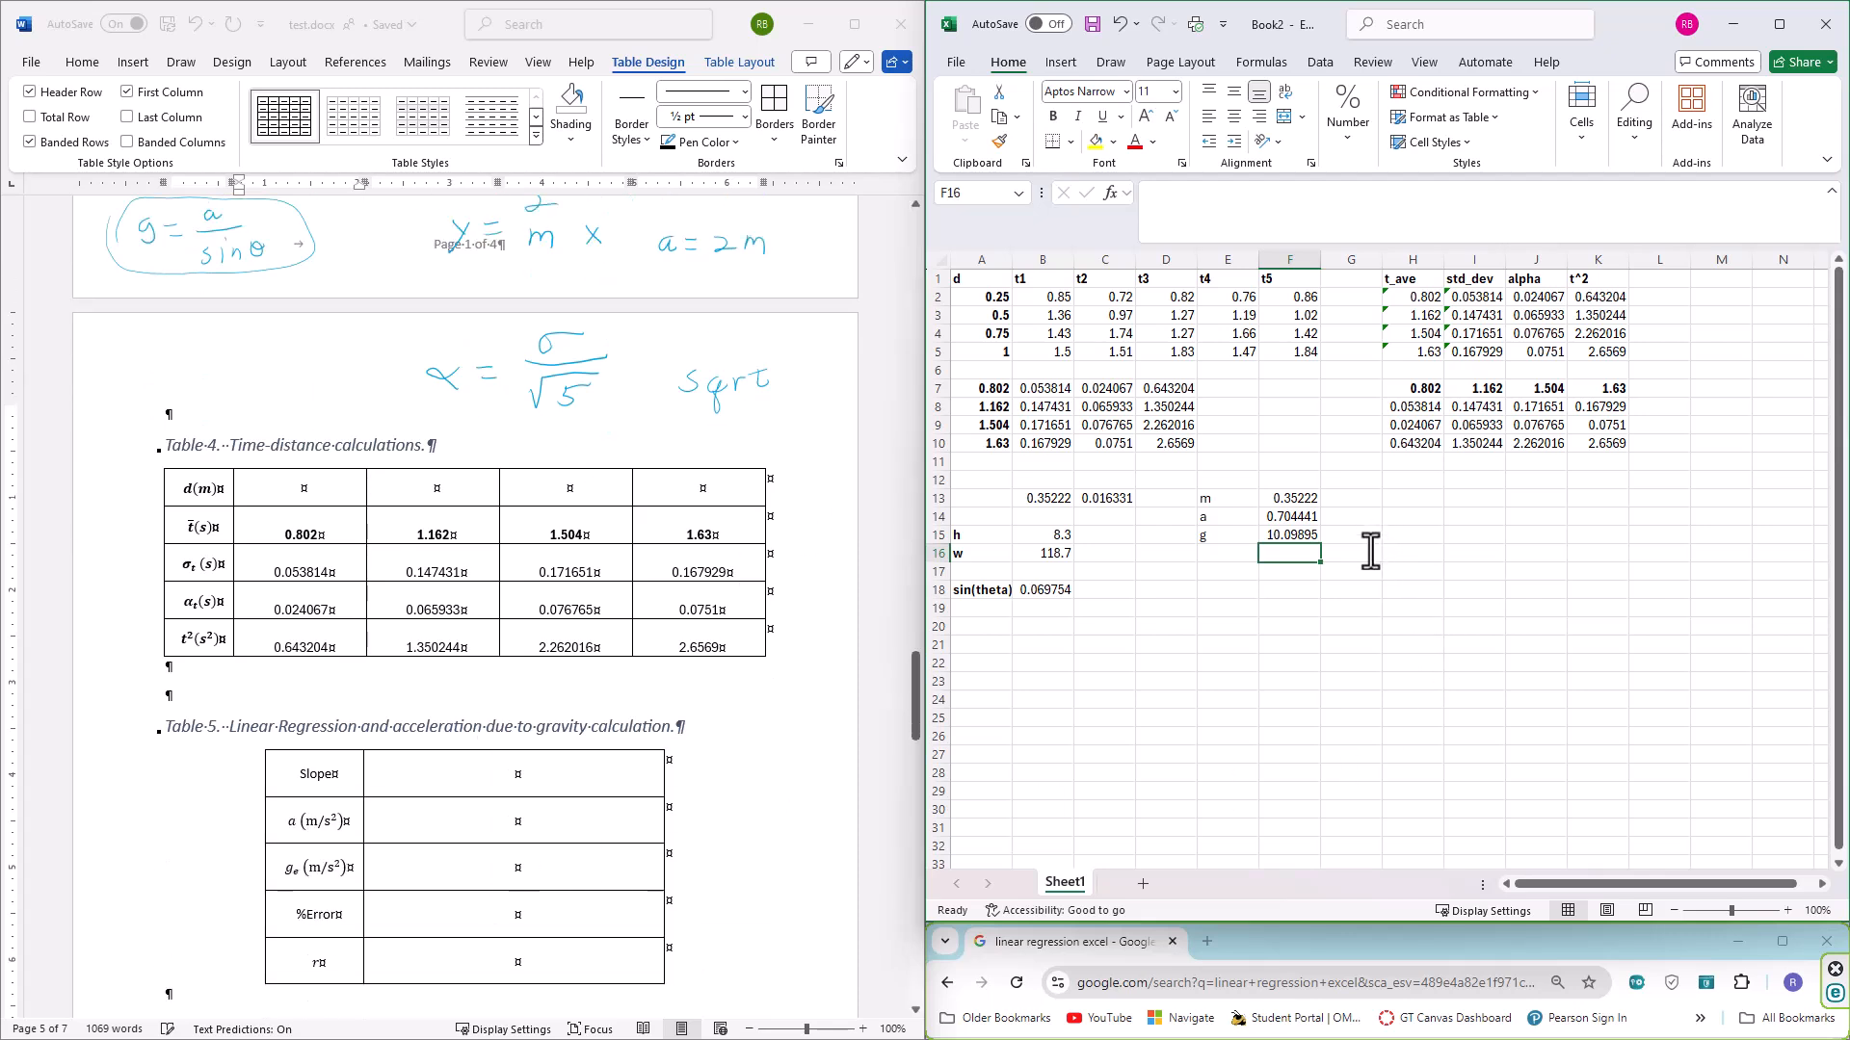
{"action": "left_click", "coordinate": [1229, 576]}
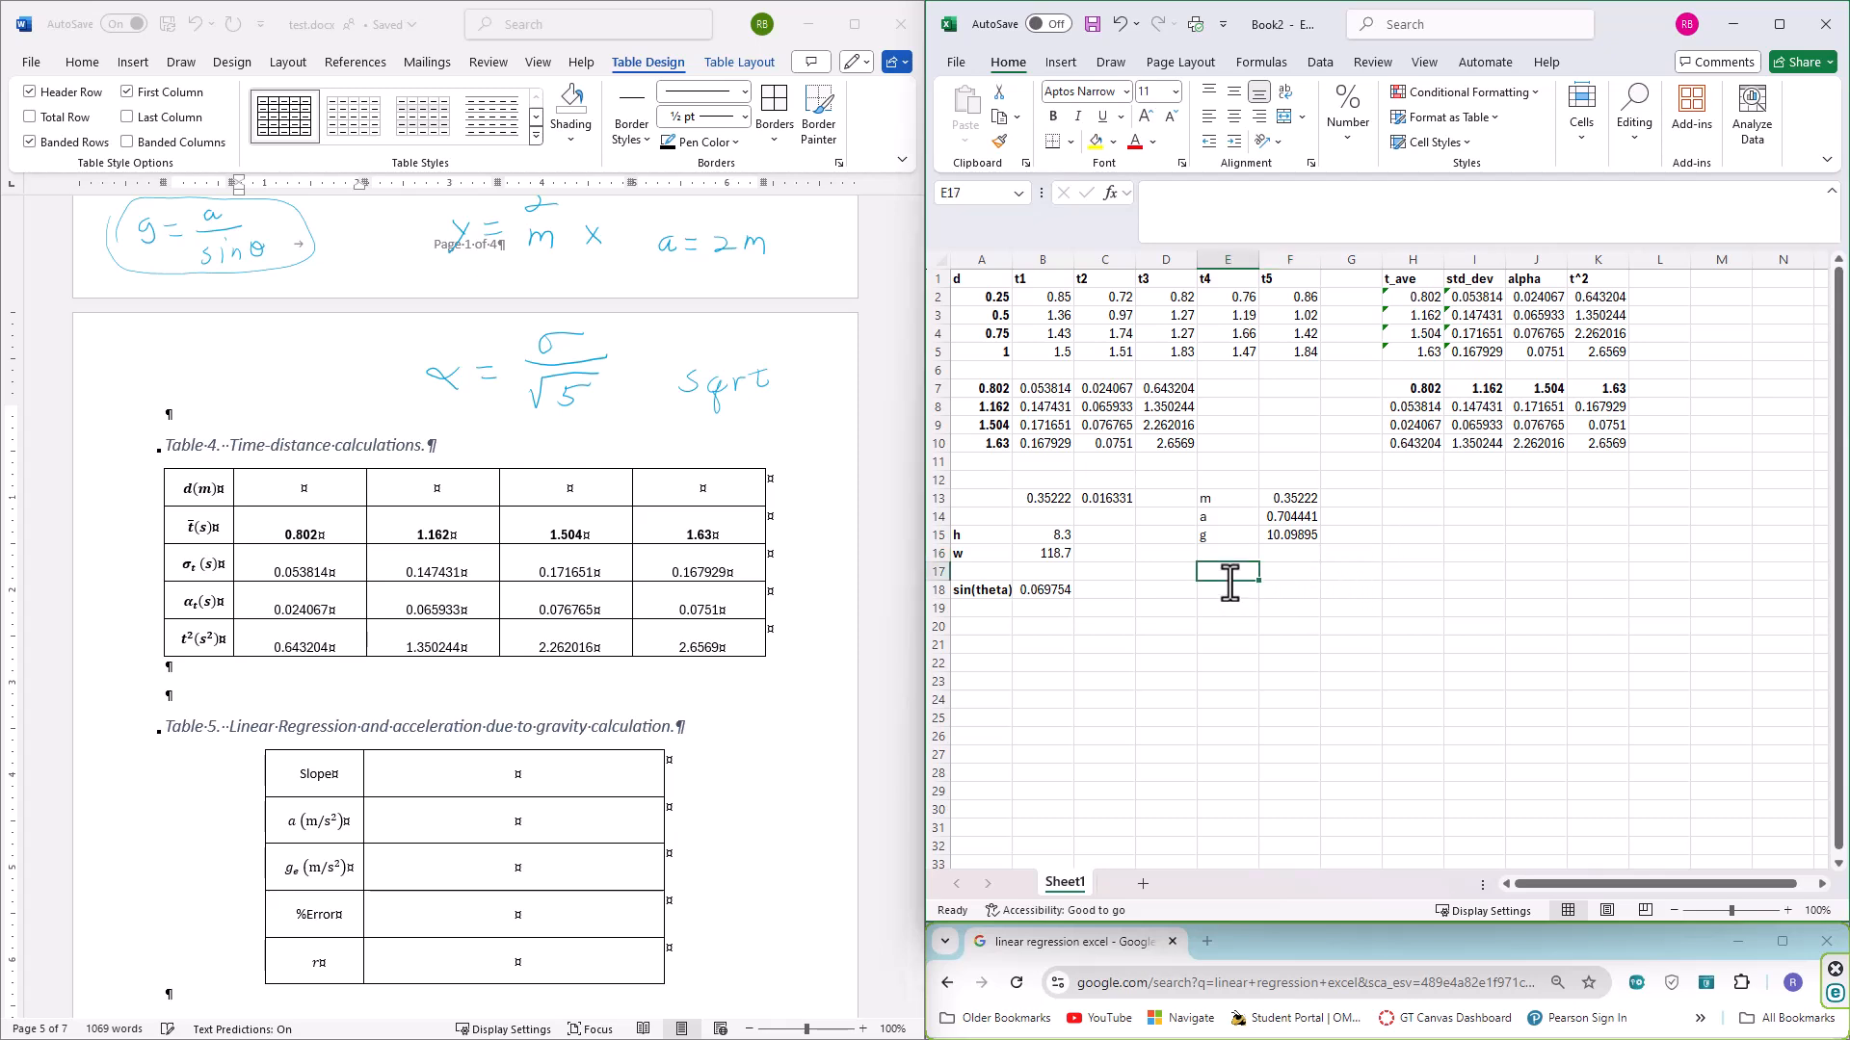
{"action": "type", "text": "% error"}
{"action": "key", "text": "Return"}
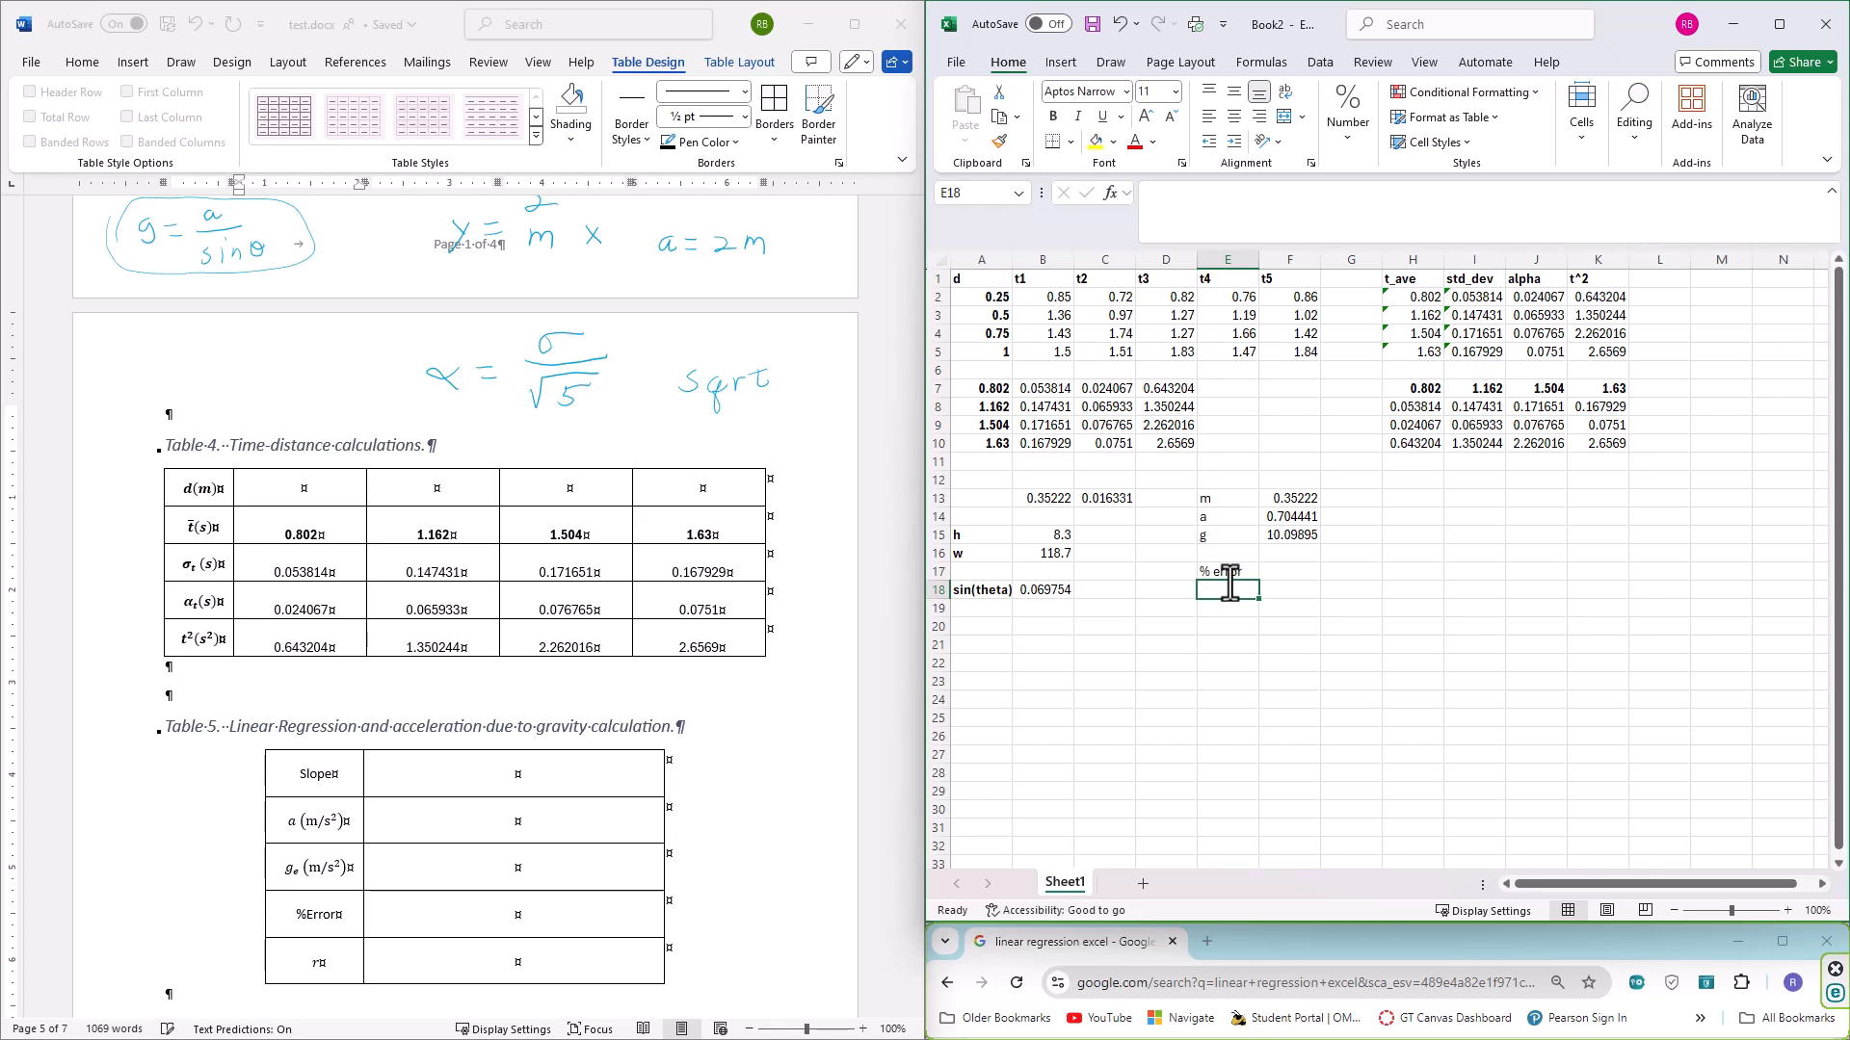
Handwrite the percent error formula = |g_est − g| / g × 100 in ink over Table 5 in Word
{"action": "left_click", "coordinate": [176, 62]}
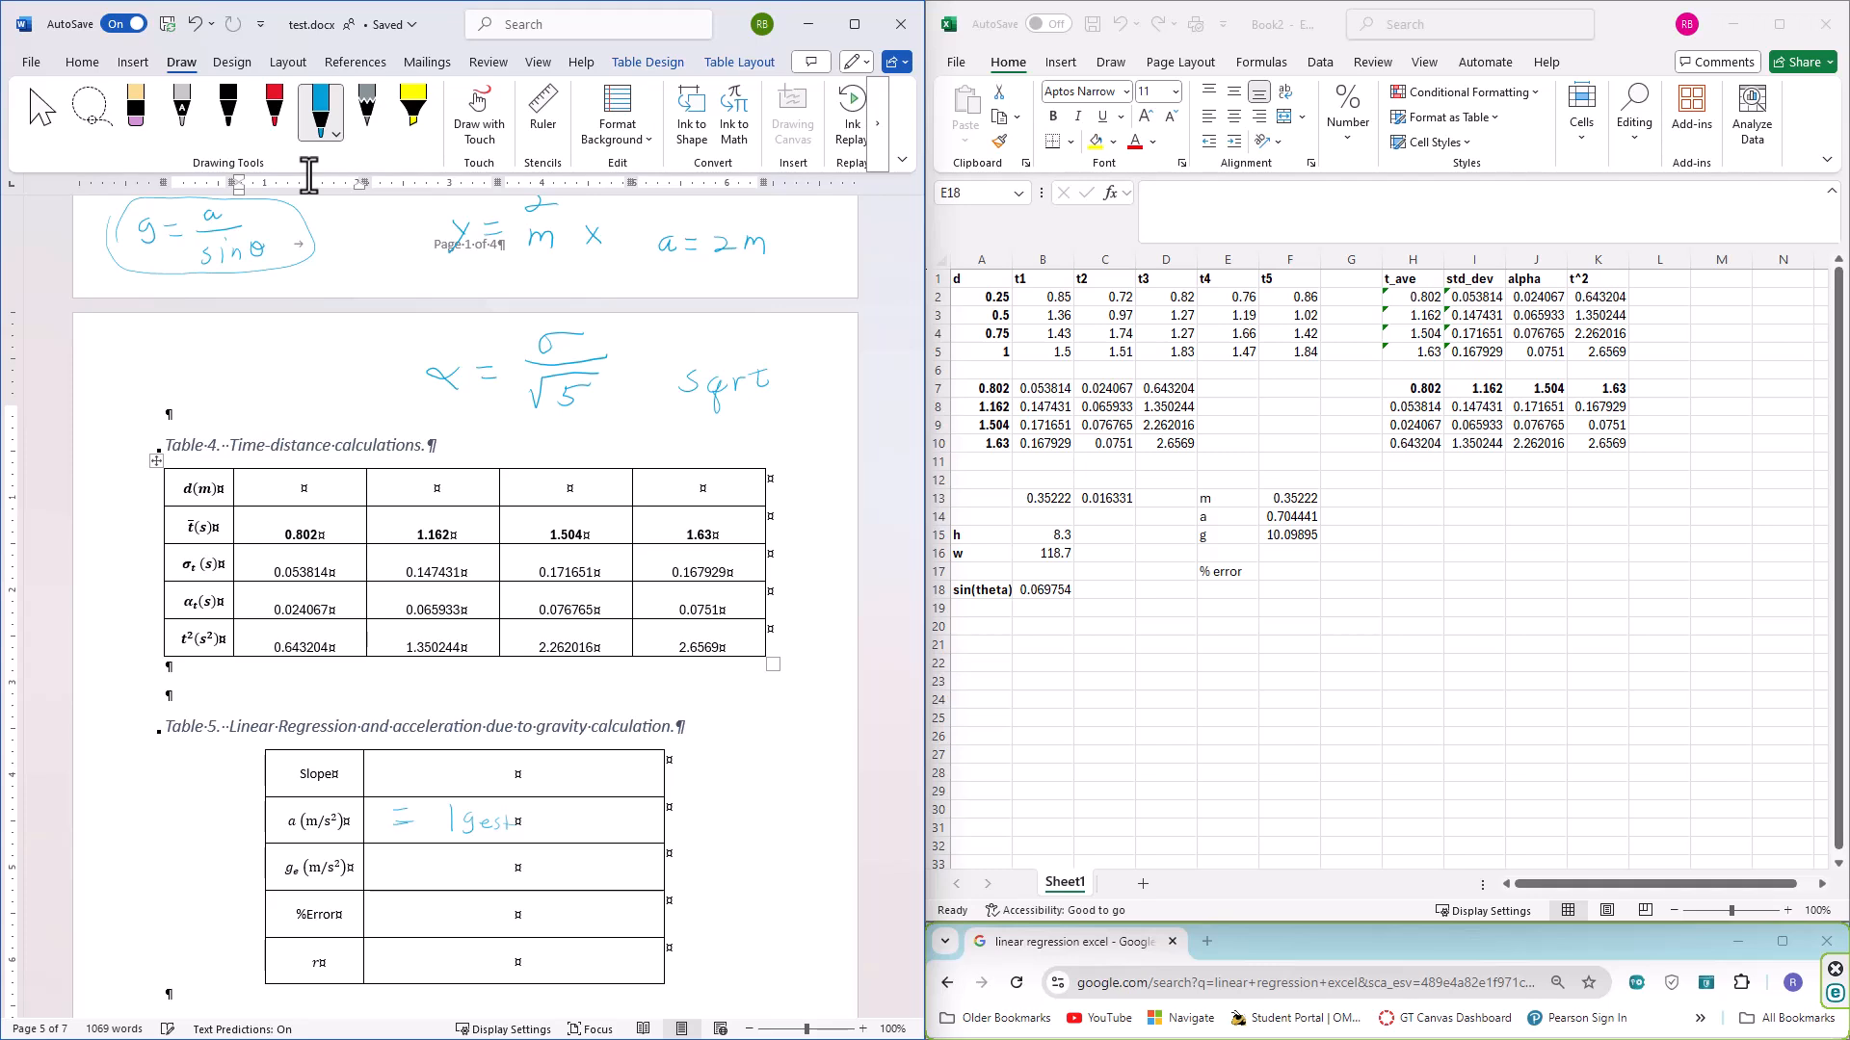
{"action": "left_click_drag", "start_coordinate": [572, 814], "coordinate": [562, 832]}
{"action": "left_click_drag", "start_coordinate": [441, 843], "coordinate": [619, 830]}
{"action": "left_click_drag", "start_coordinate": [491, 860], "coordinate": [492, 884]}
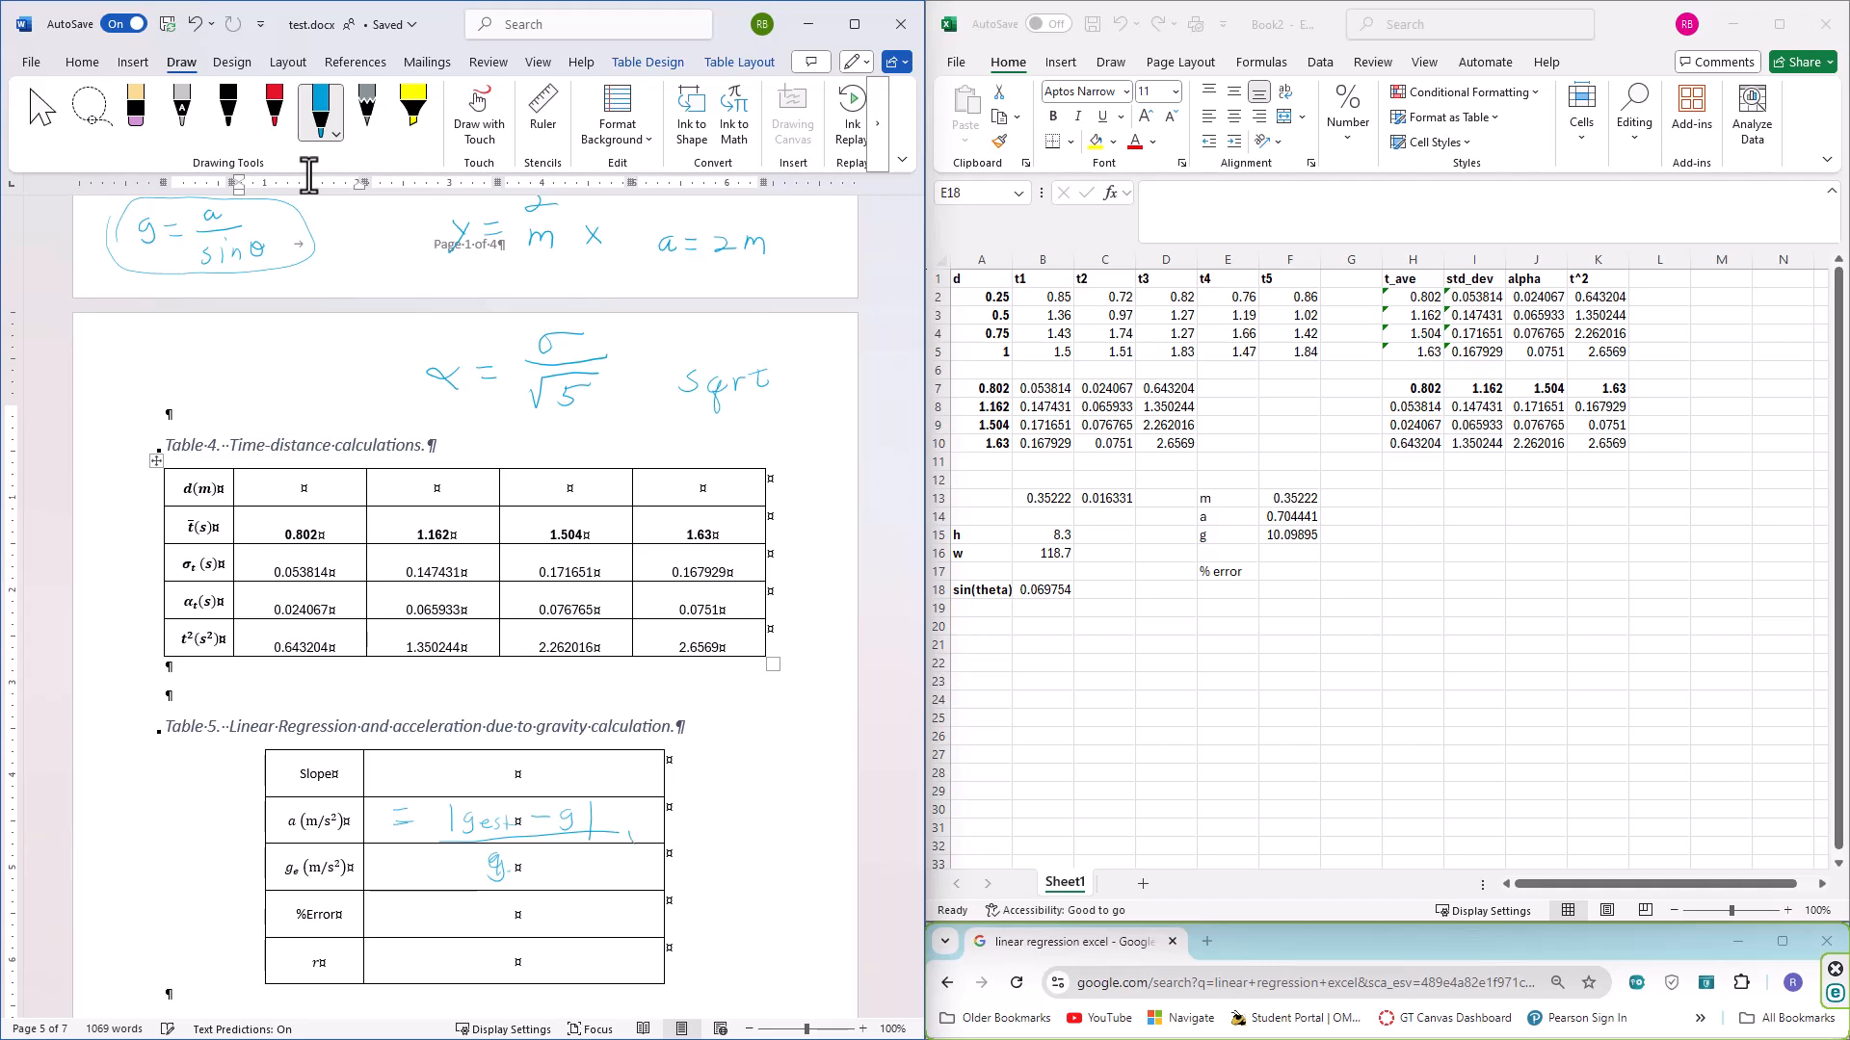
{"action": "left_click_drag", "start_coordinate": [711, 837], "coordinate": [709, 838]}
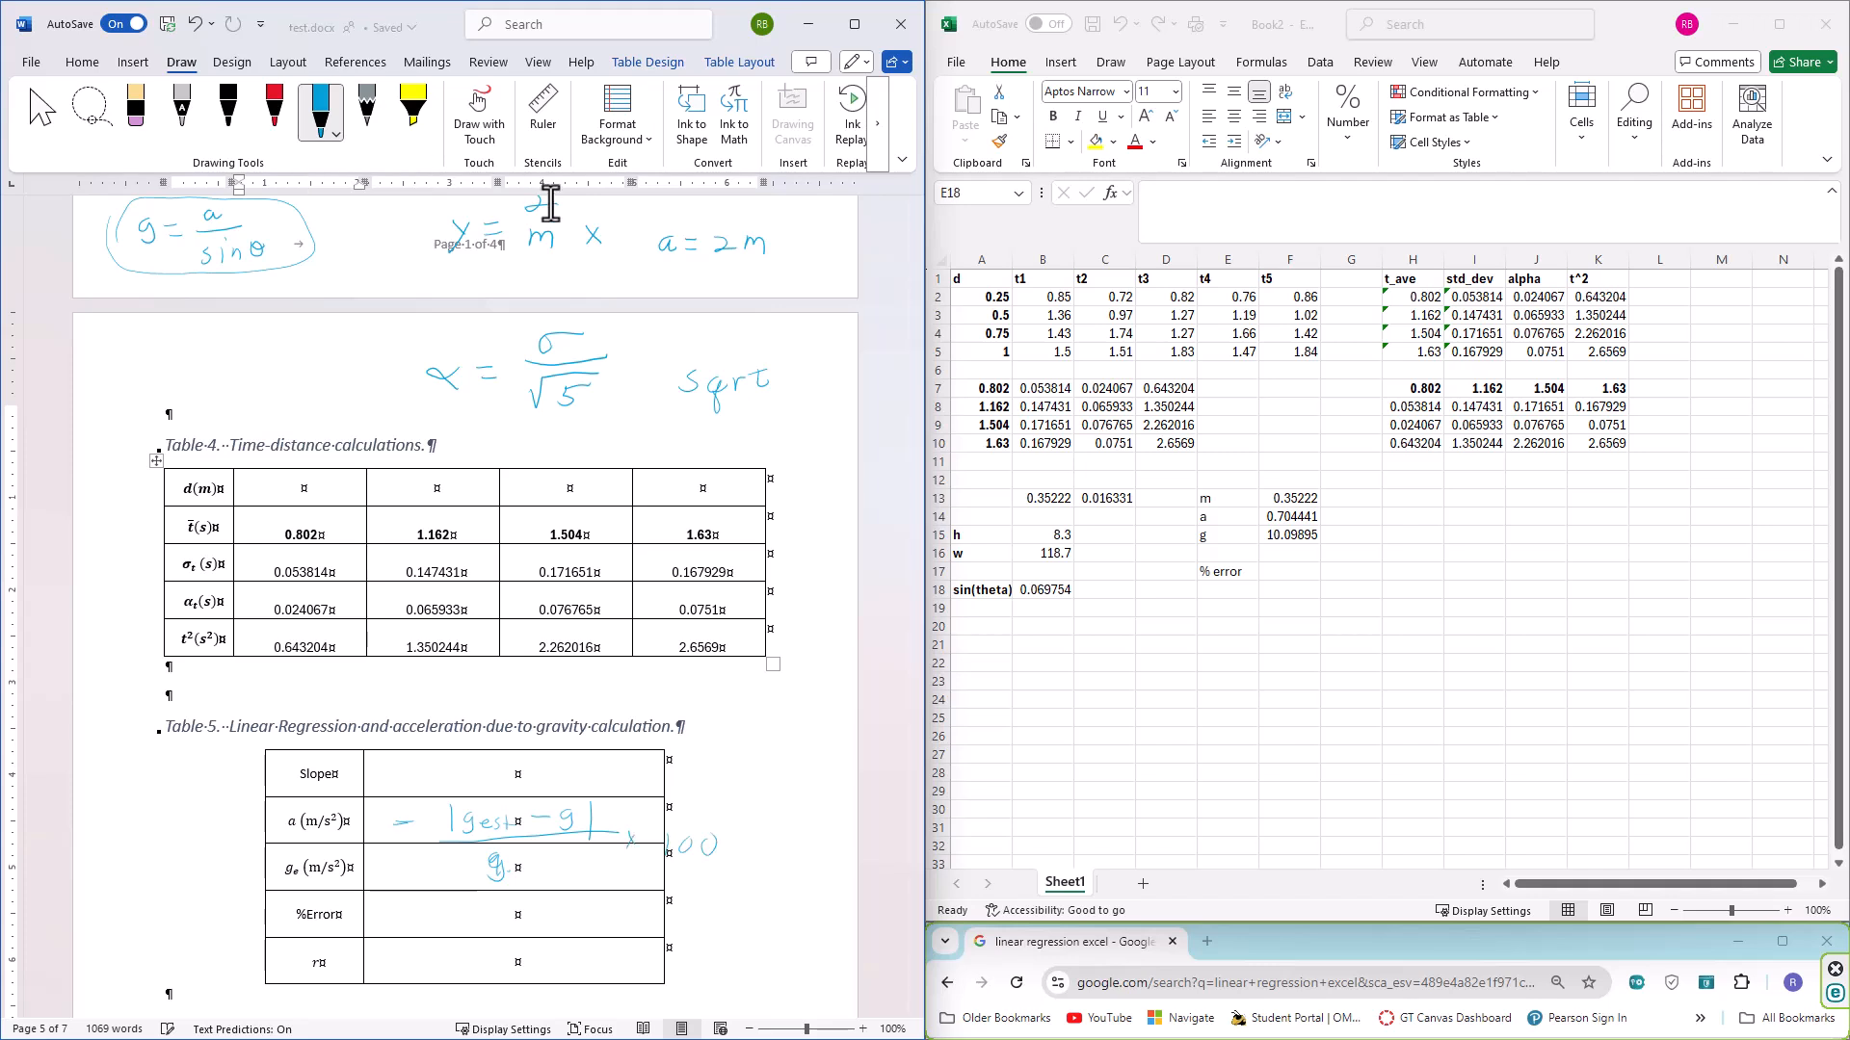
Calculate the percent error of g against 9.8 in Excel cell F17 with =(F15-9.8)/9.8*100
{"action": "left_click", "coordinate": [1277, 576]}
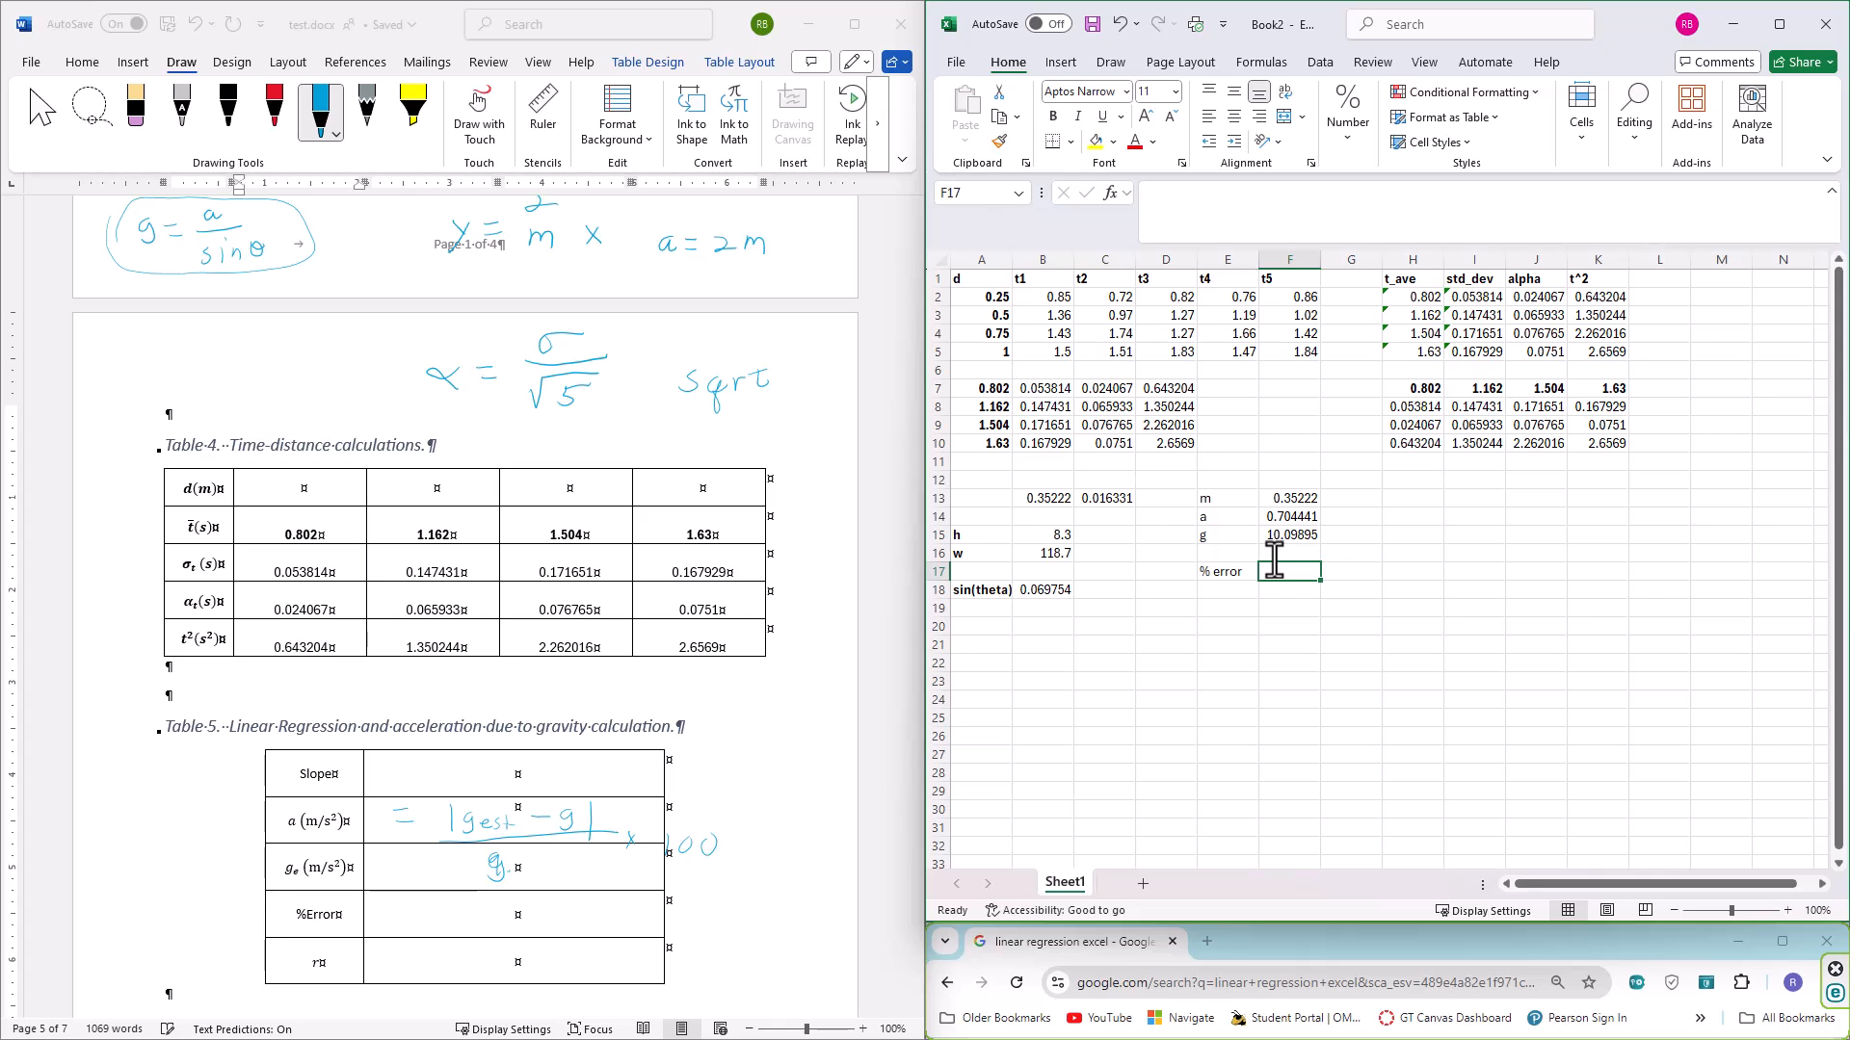
{"action": "type", "text": "=("}
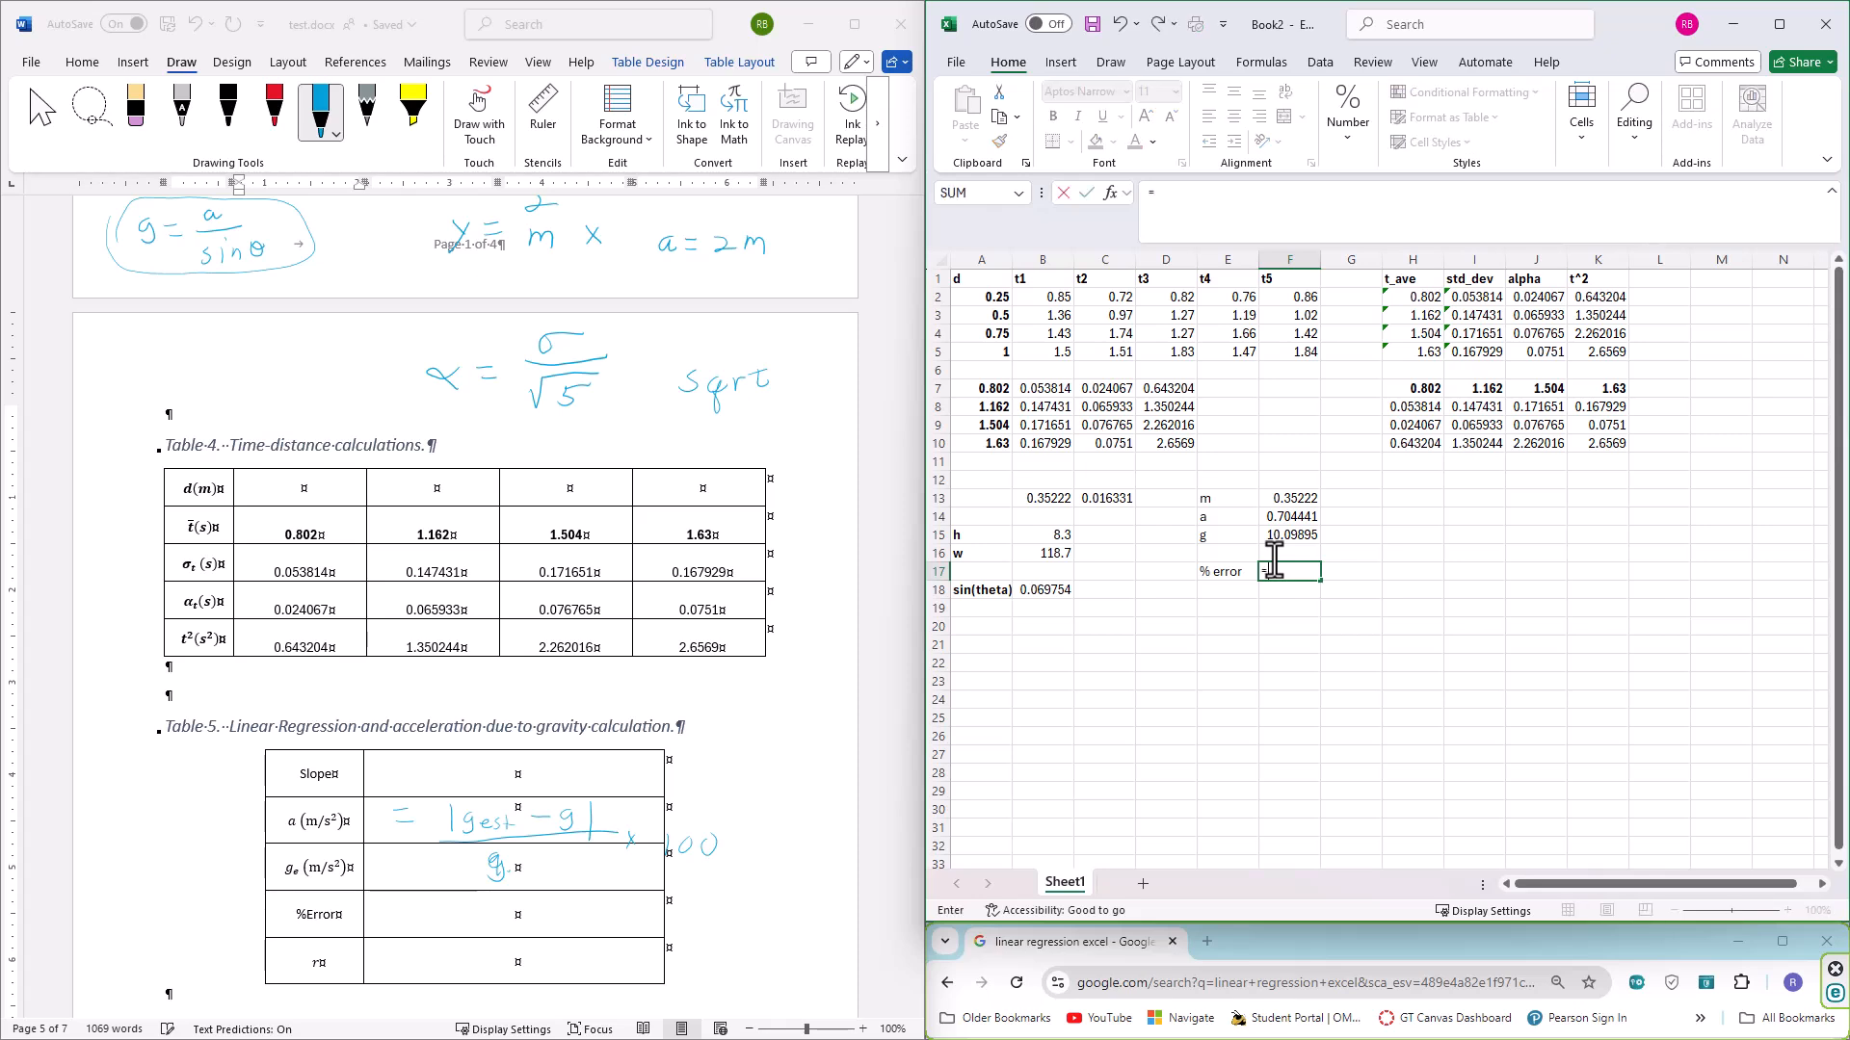
{"action": "key", "text": "Up"}
{"action": "key", "text": "Up"}
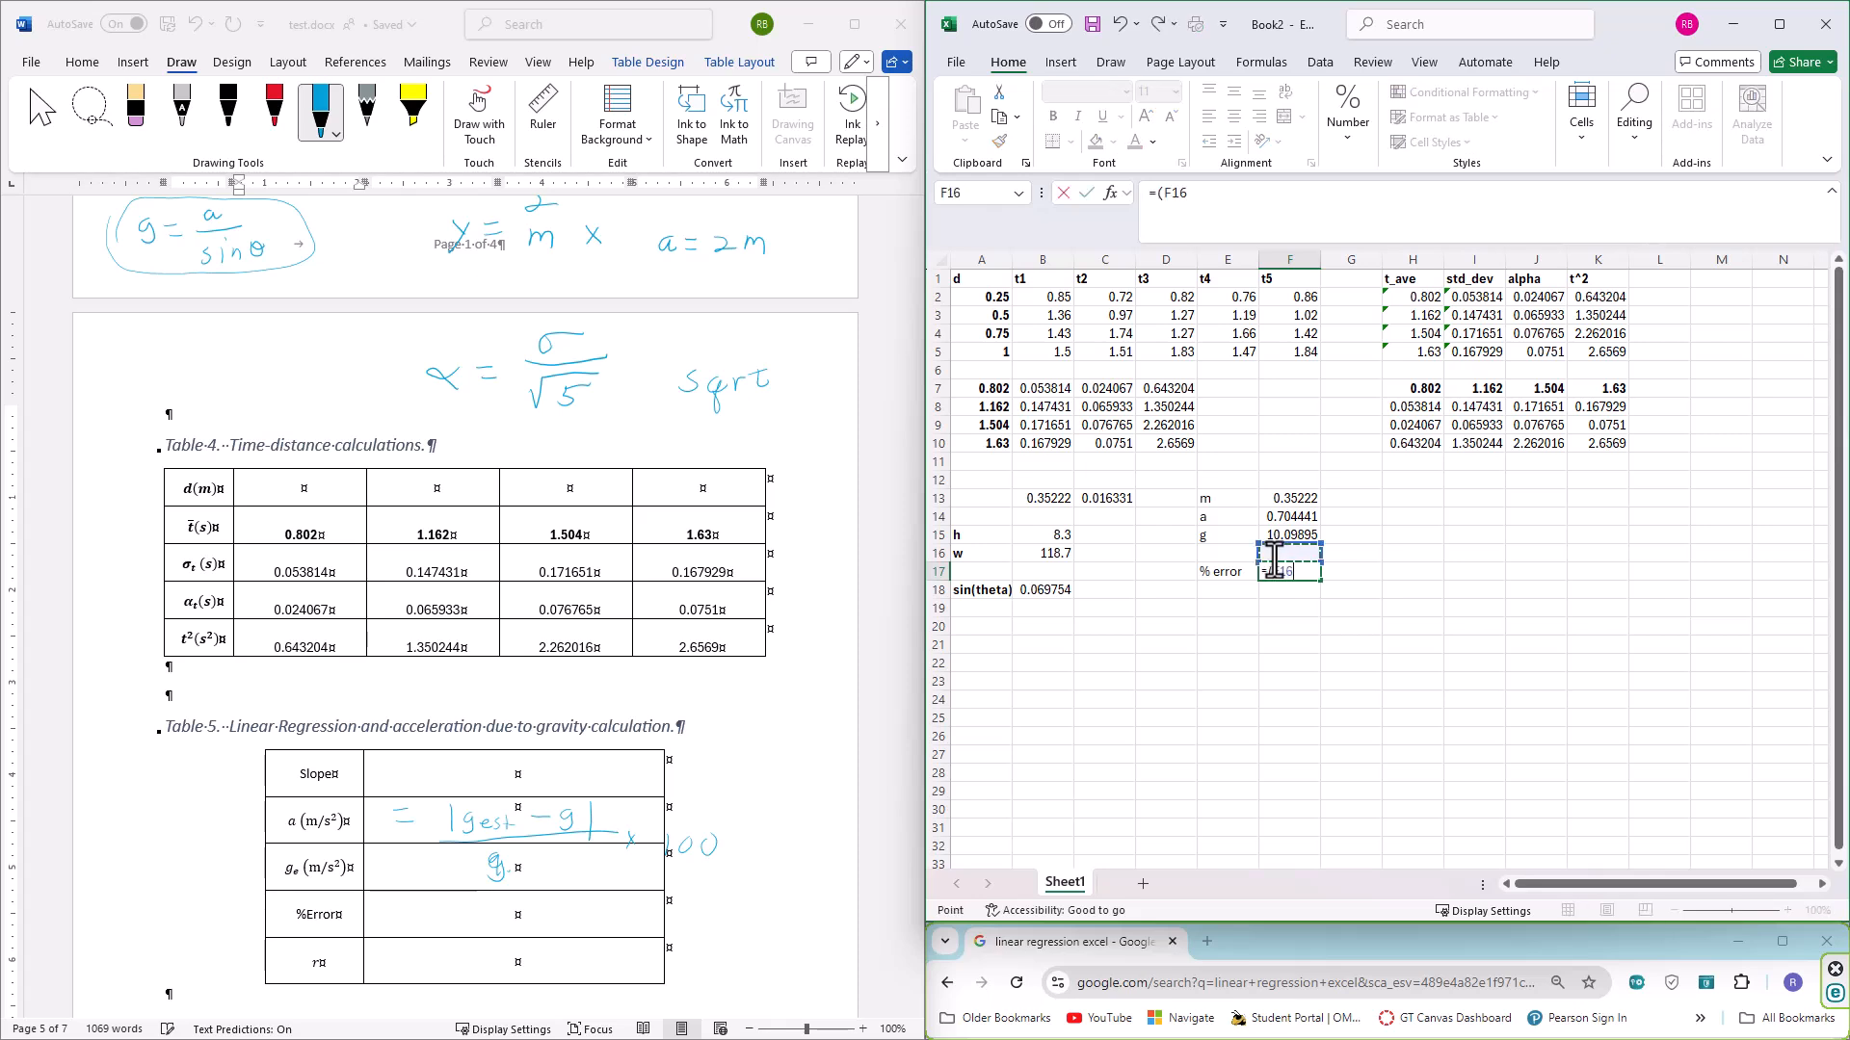
{"action": "type", "text": "-"}
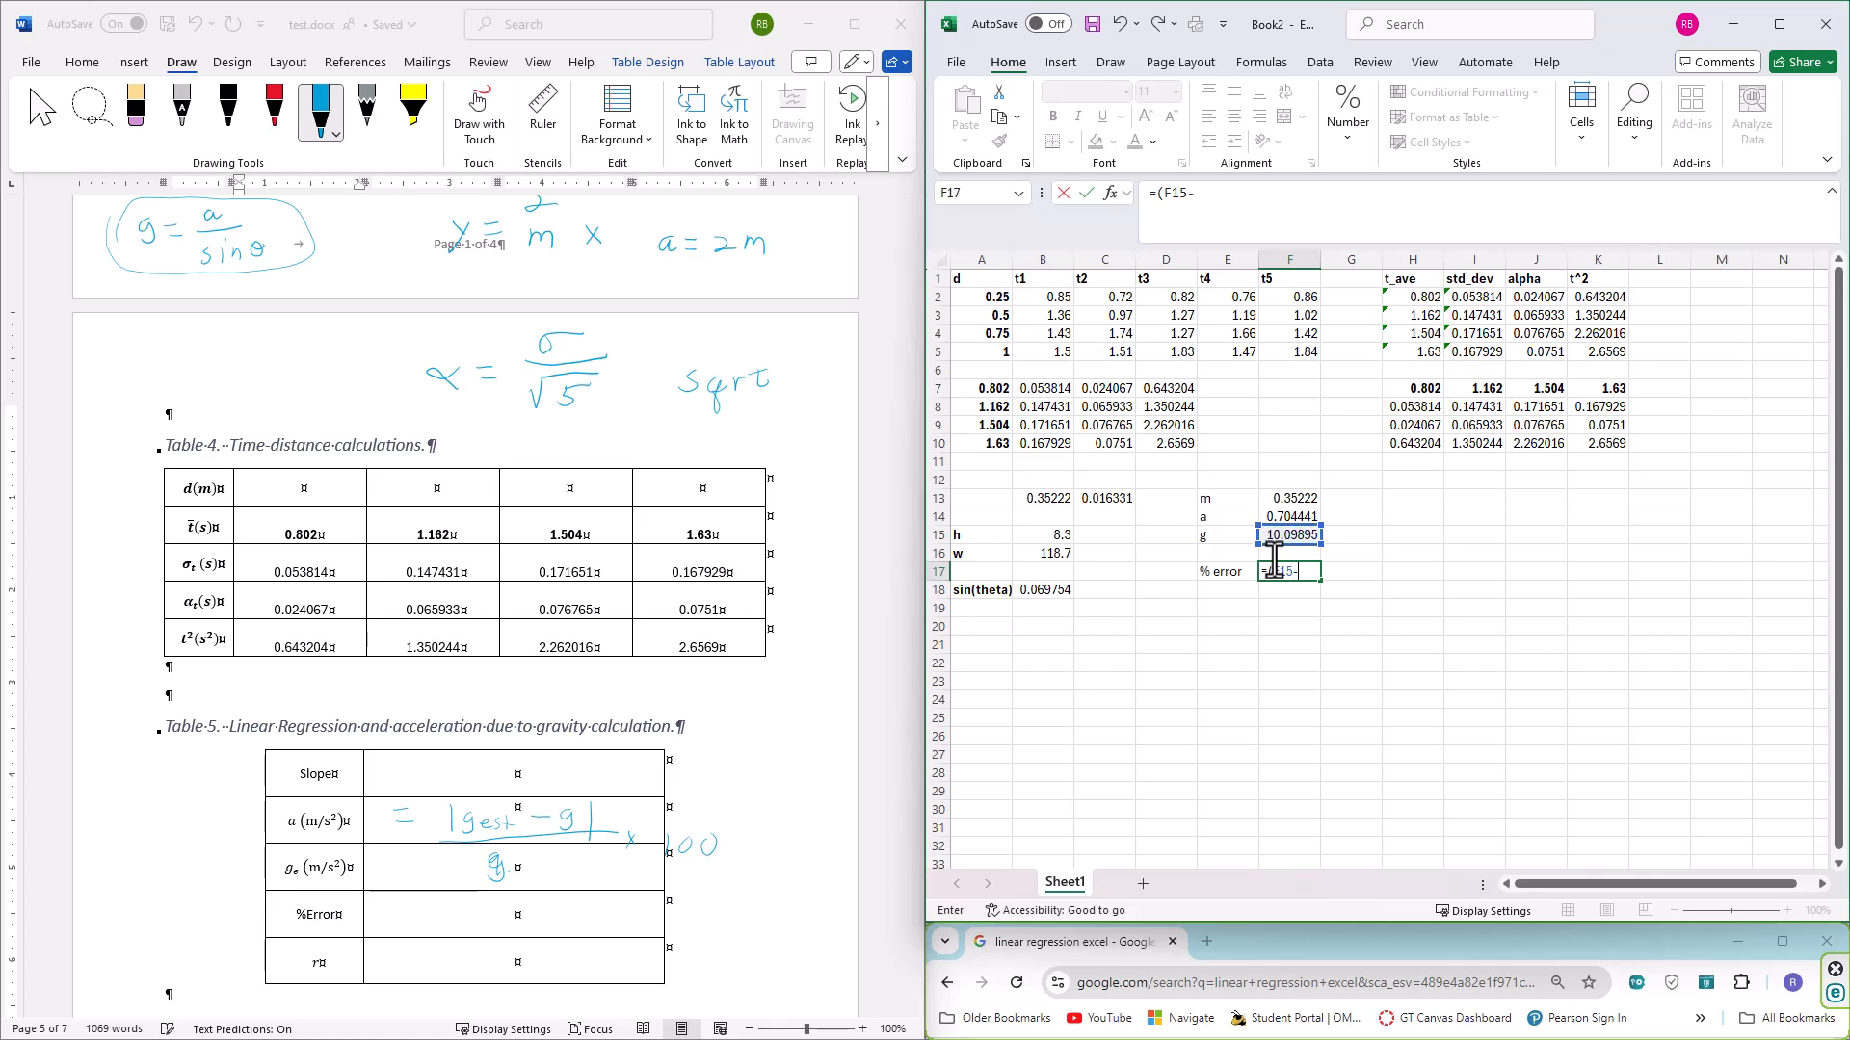
{"action": "type", "text": "9.8)/9.8*100"}
{"action": "key", "text": "Return"}
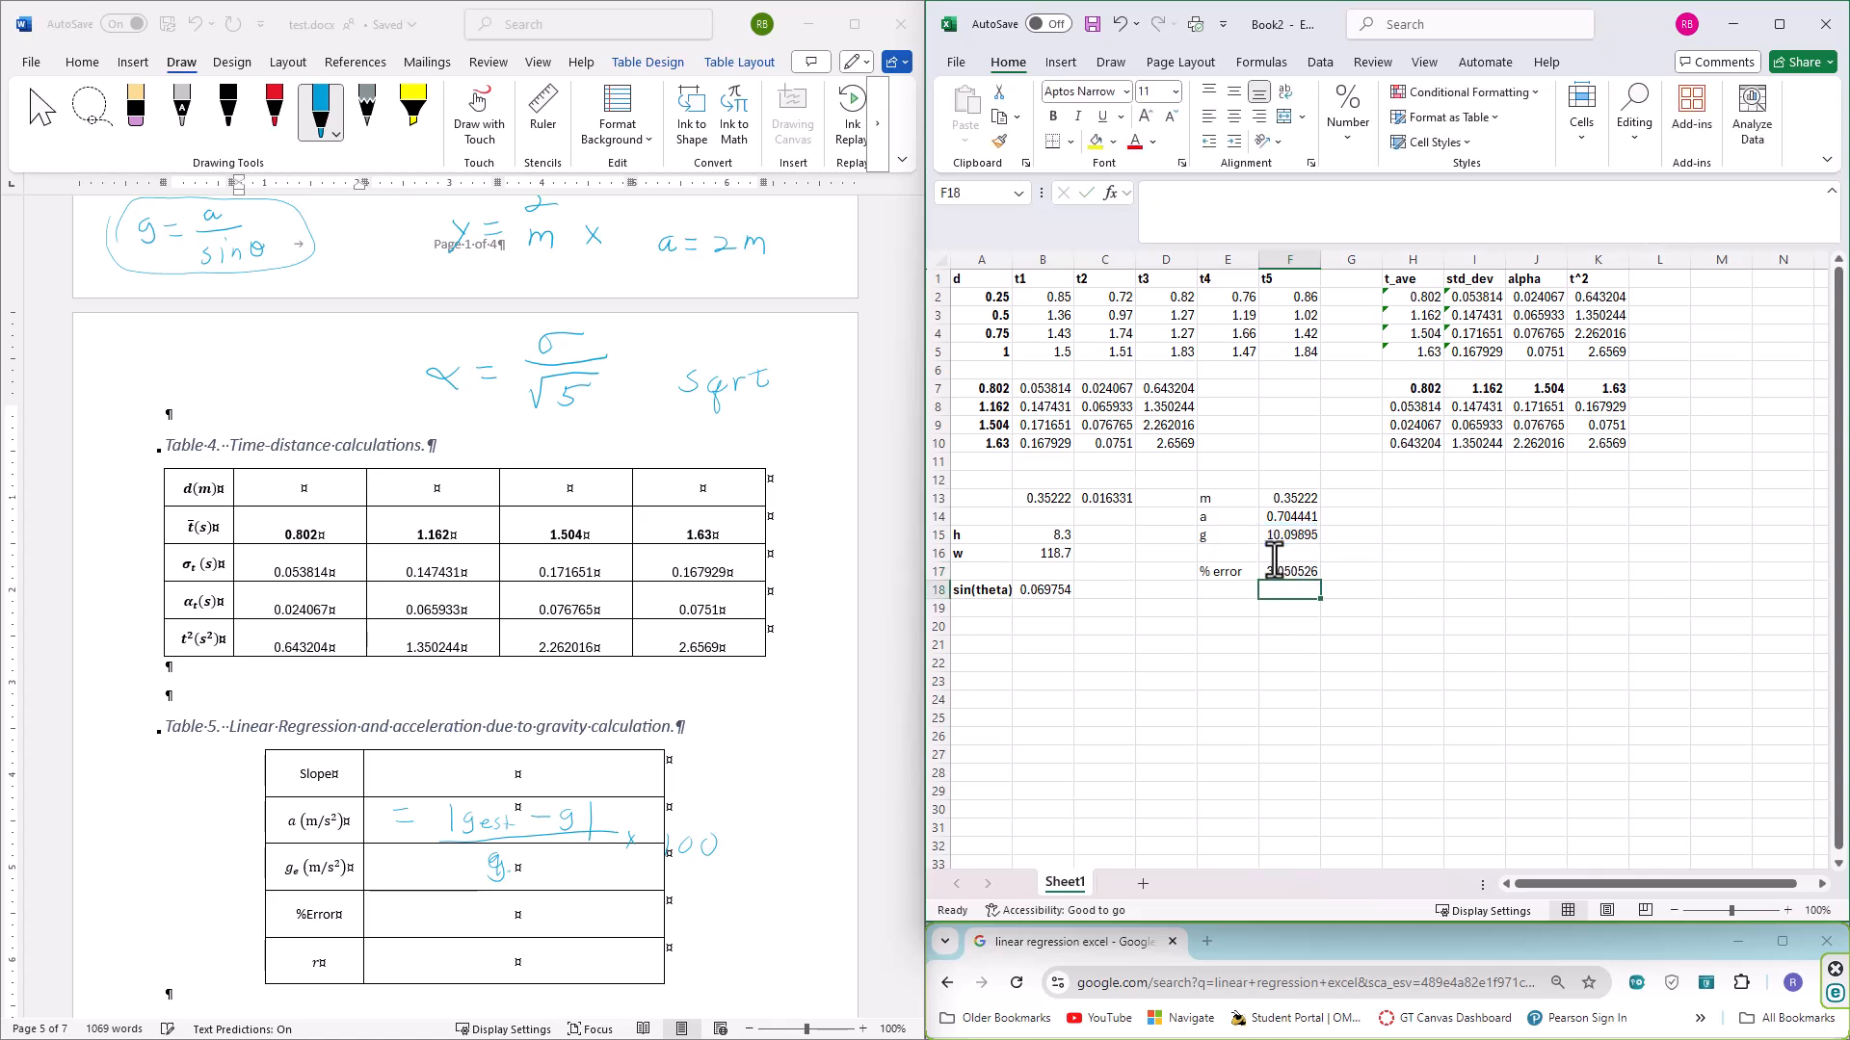
{"action": "left_click", "coordinate": [1275, 564]}
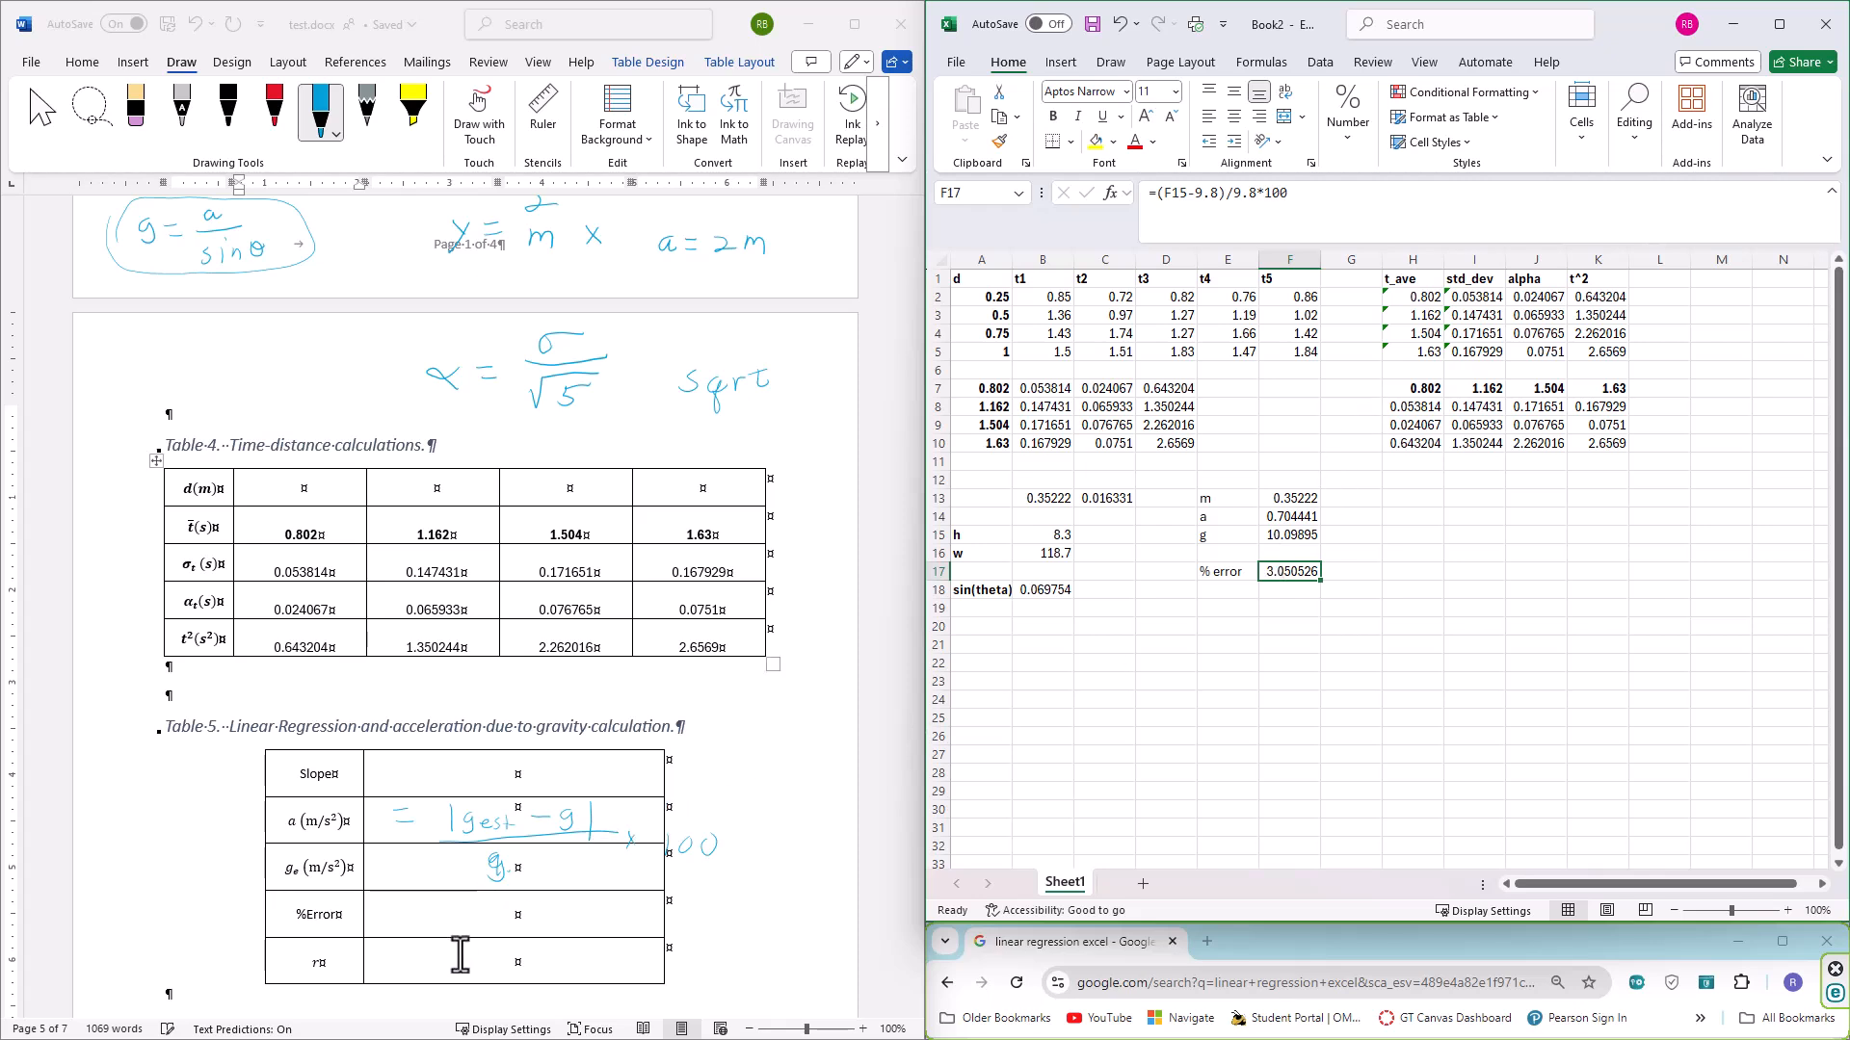
Check the report's procedure for the correlation coefficient requirement and search Google in the browser for "correlation coefficient excel"
{"action": "scroll", "coordinate": [456, 967], "scroll_direction": "up", "scroll_amount": 12}
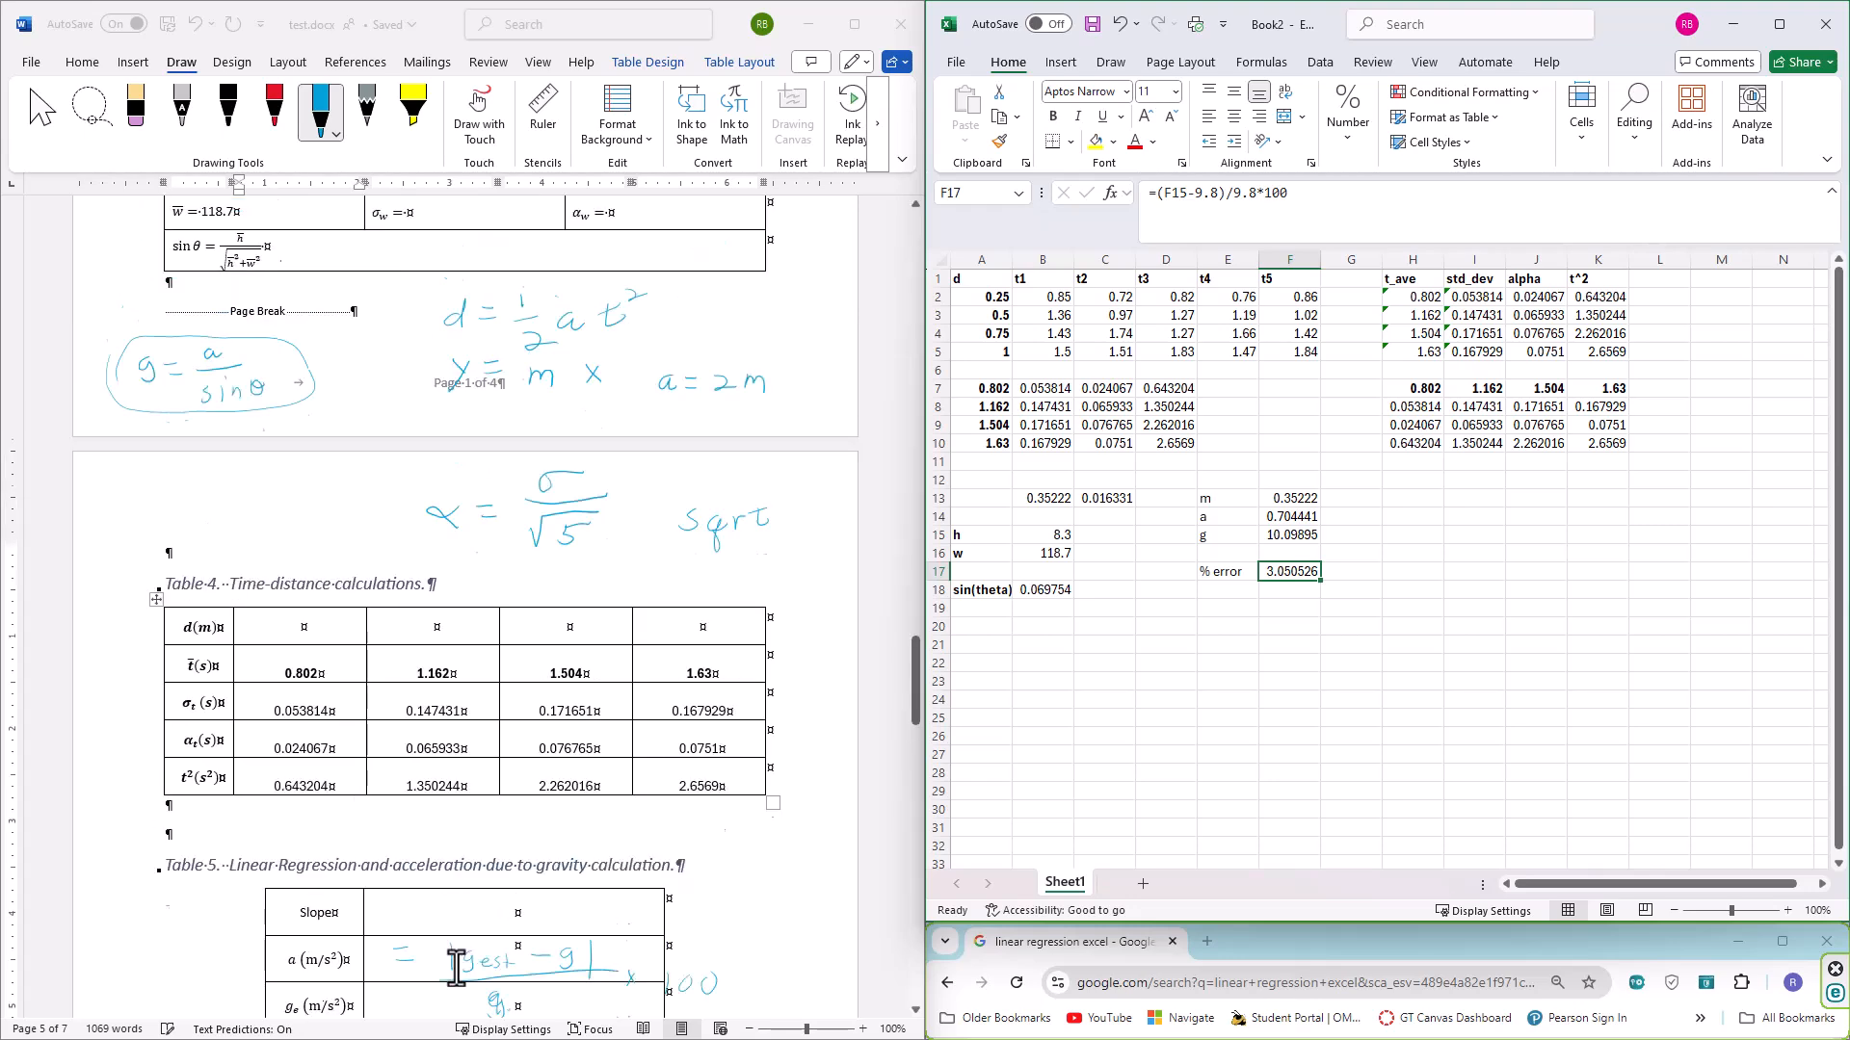
{"action": "scroll", "coordinate": [456, 966], "scroll_direction": "up", "scroll_amount": 10}
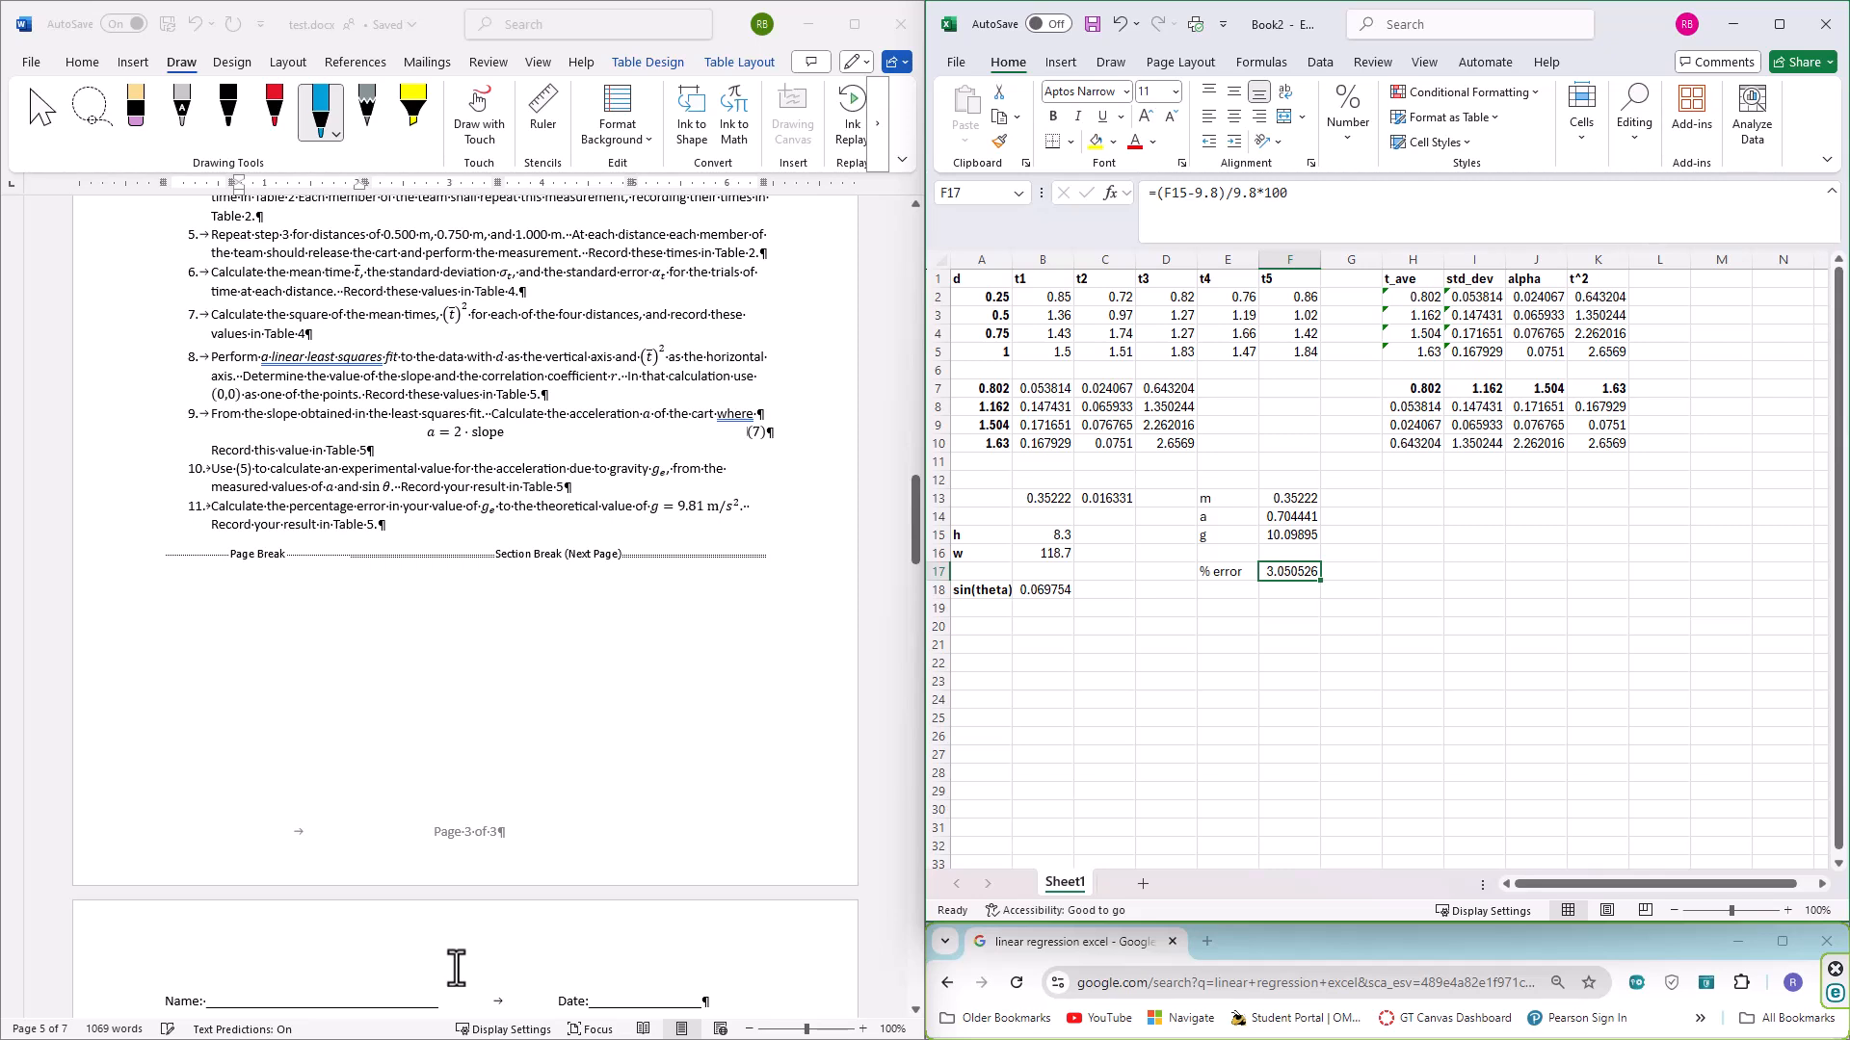
{"action": "scroll", "coordinate": [456, 966], "scroll_direction": "up", "scroll_amount": 2}
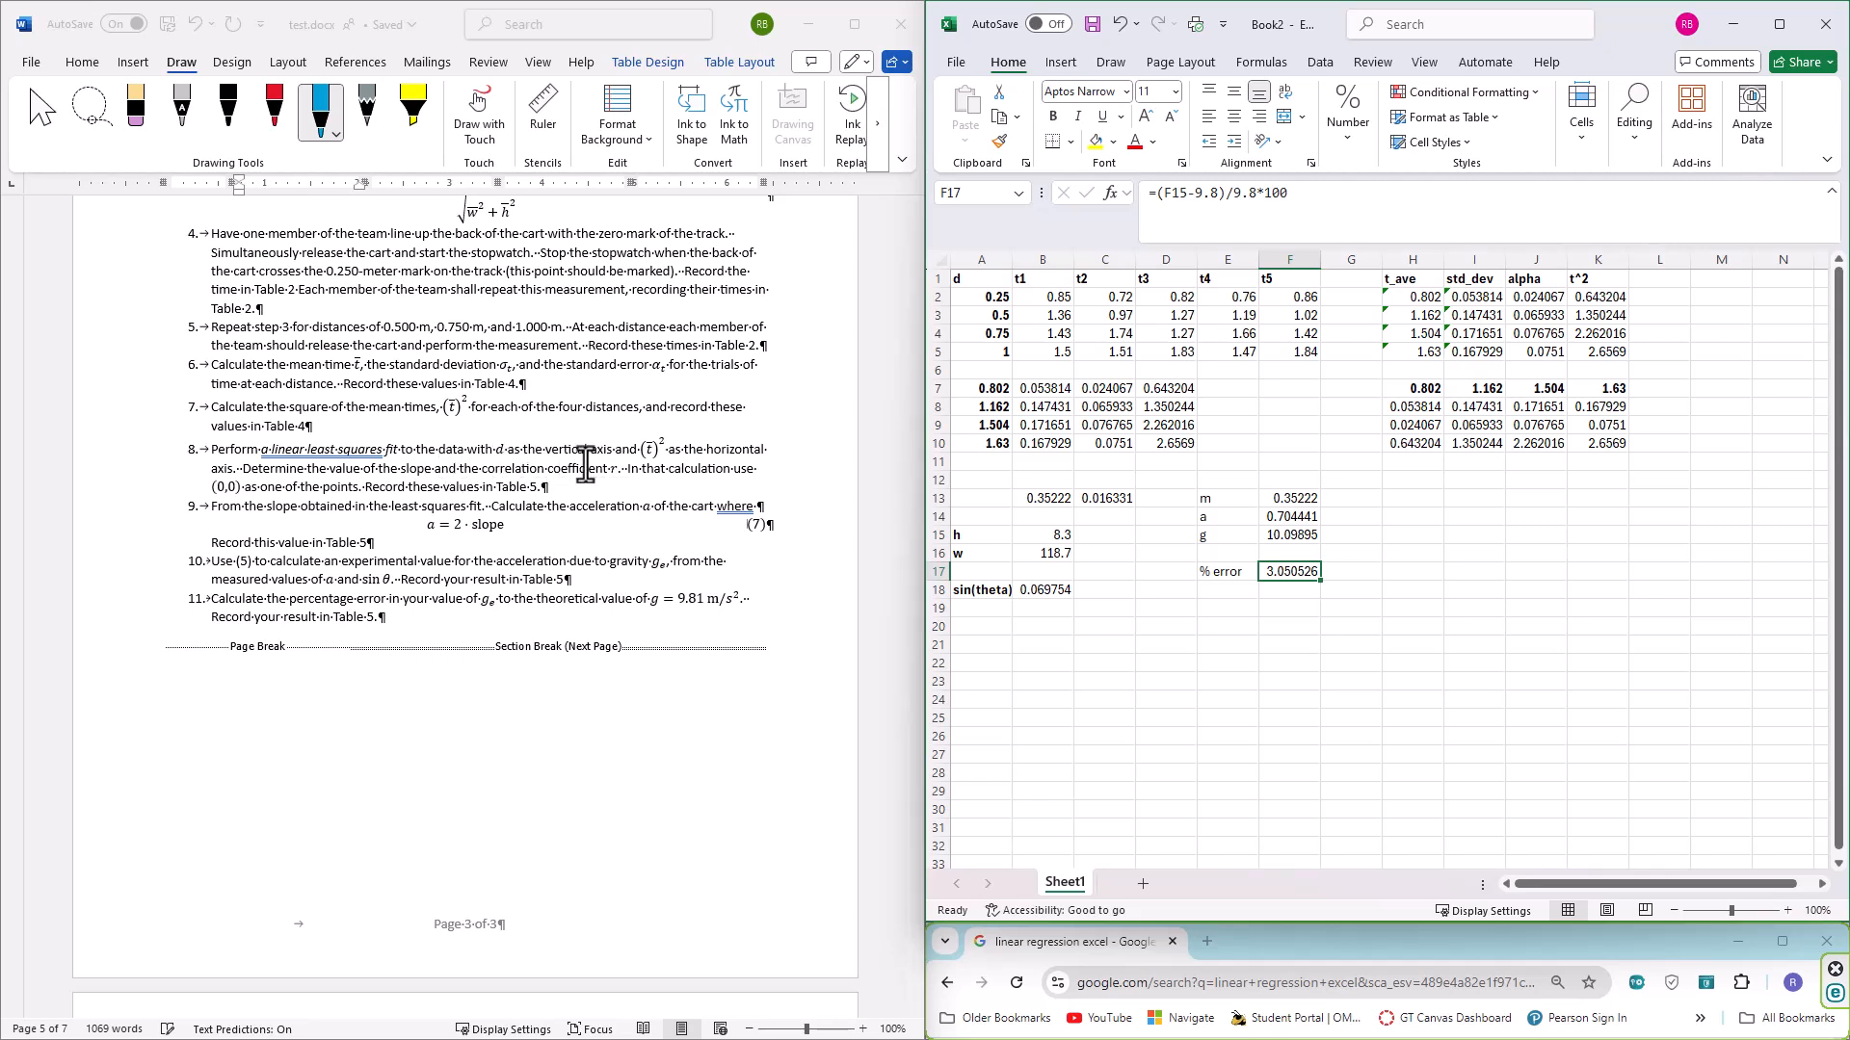
{"action": "left_click", "coordinate": [1335, 959]}
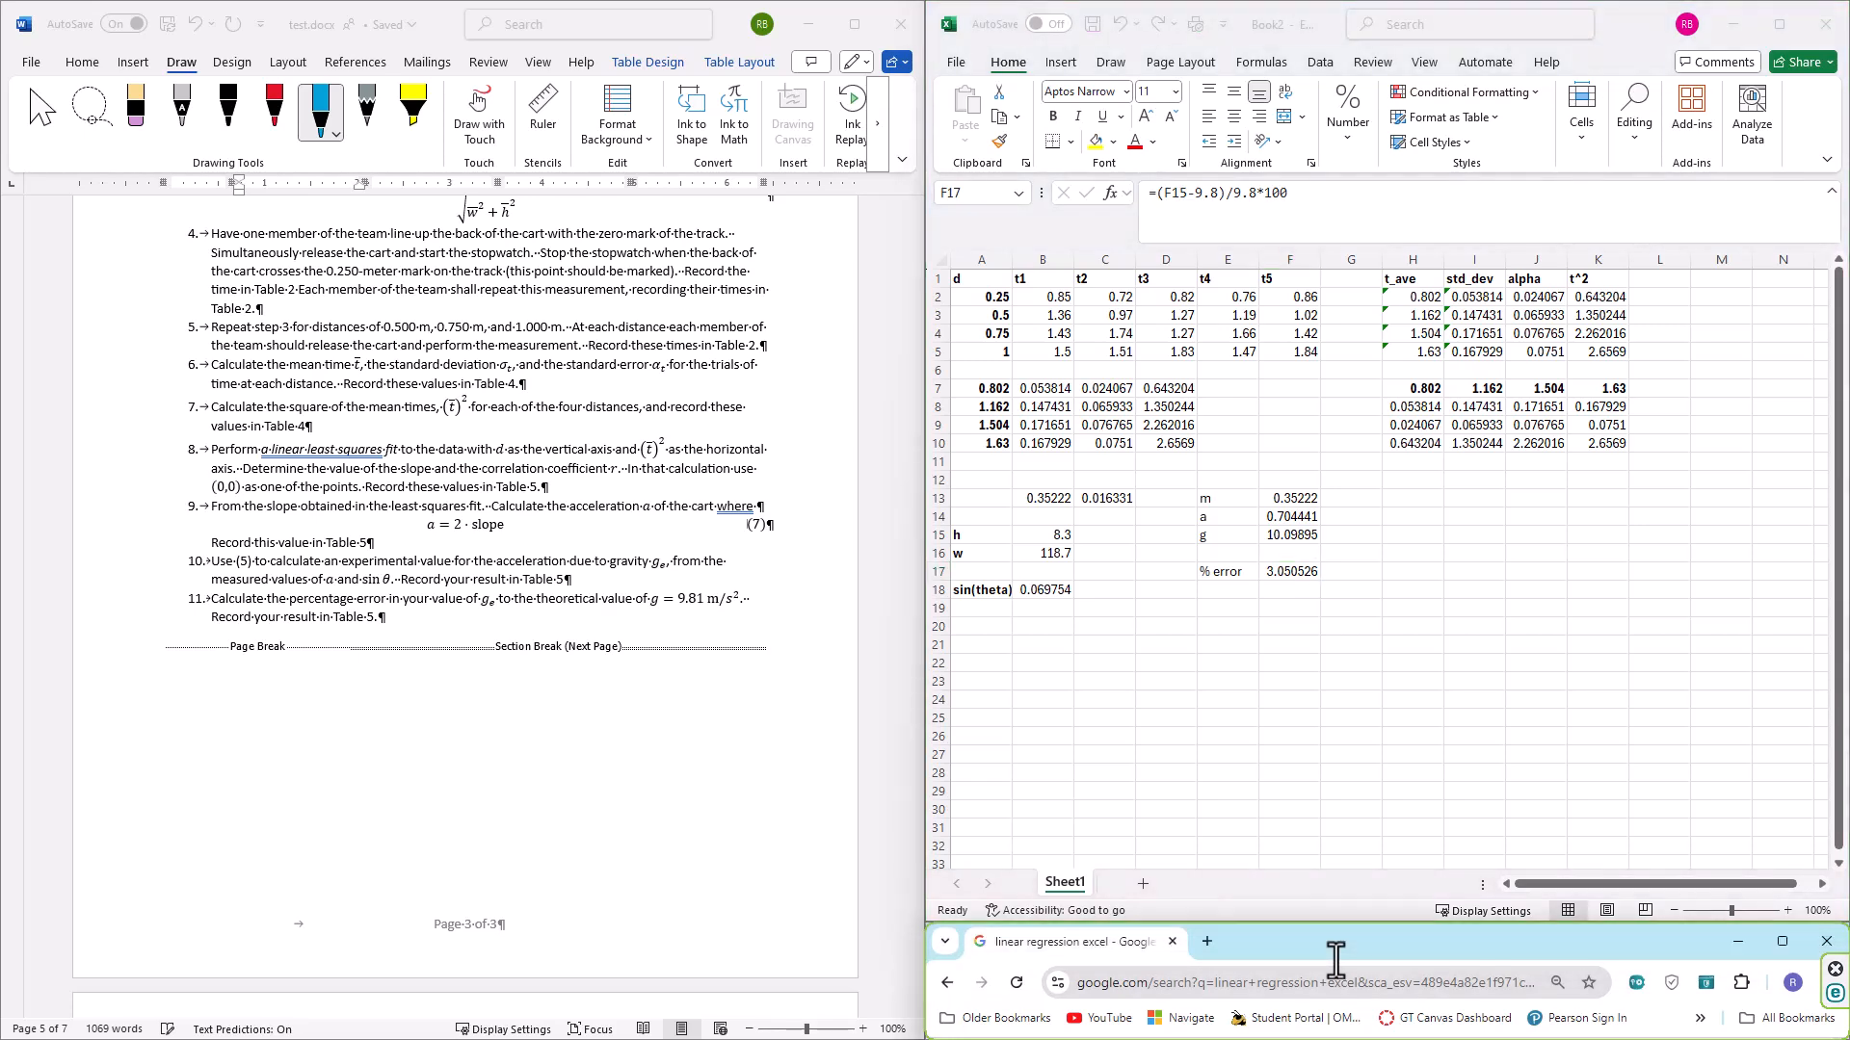
{"action": "left_click_drag", "start_coordinate": [1329, 915], "coordinate": [1330, 188]}
{"action": "left_click", "coordinate": [1221, 242]}
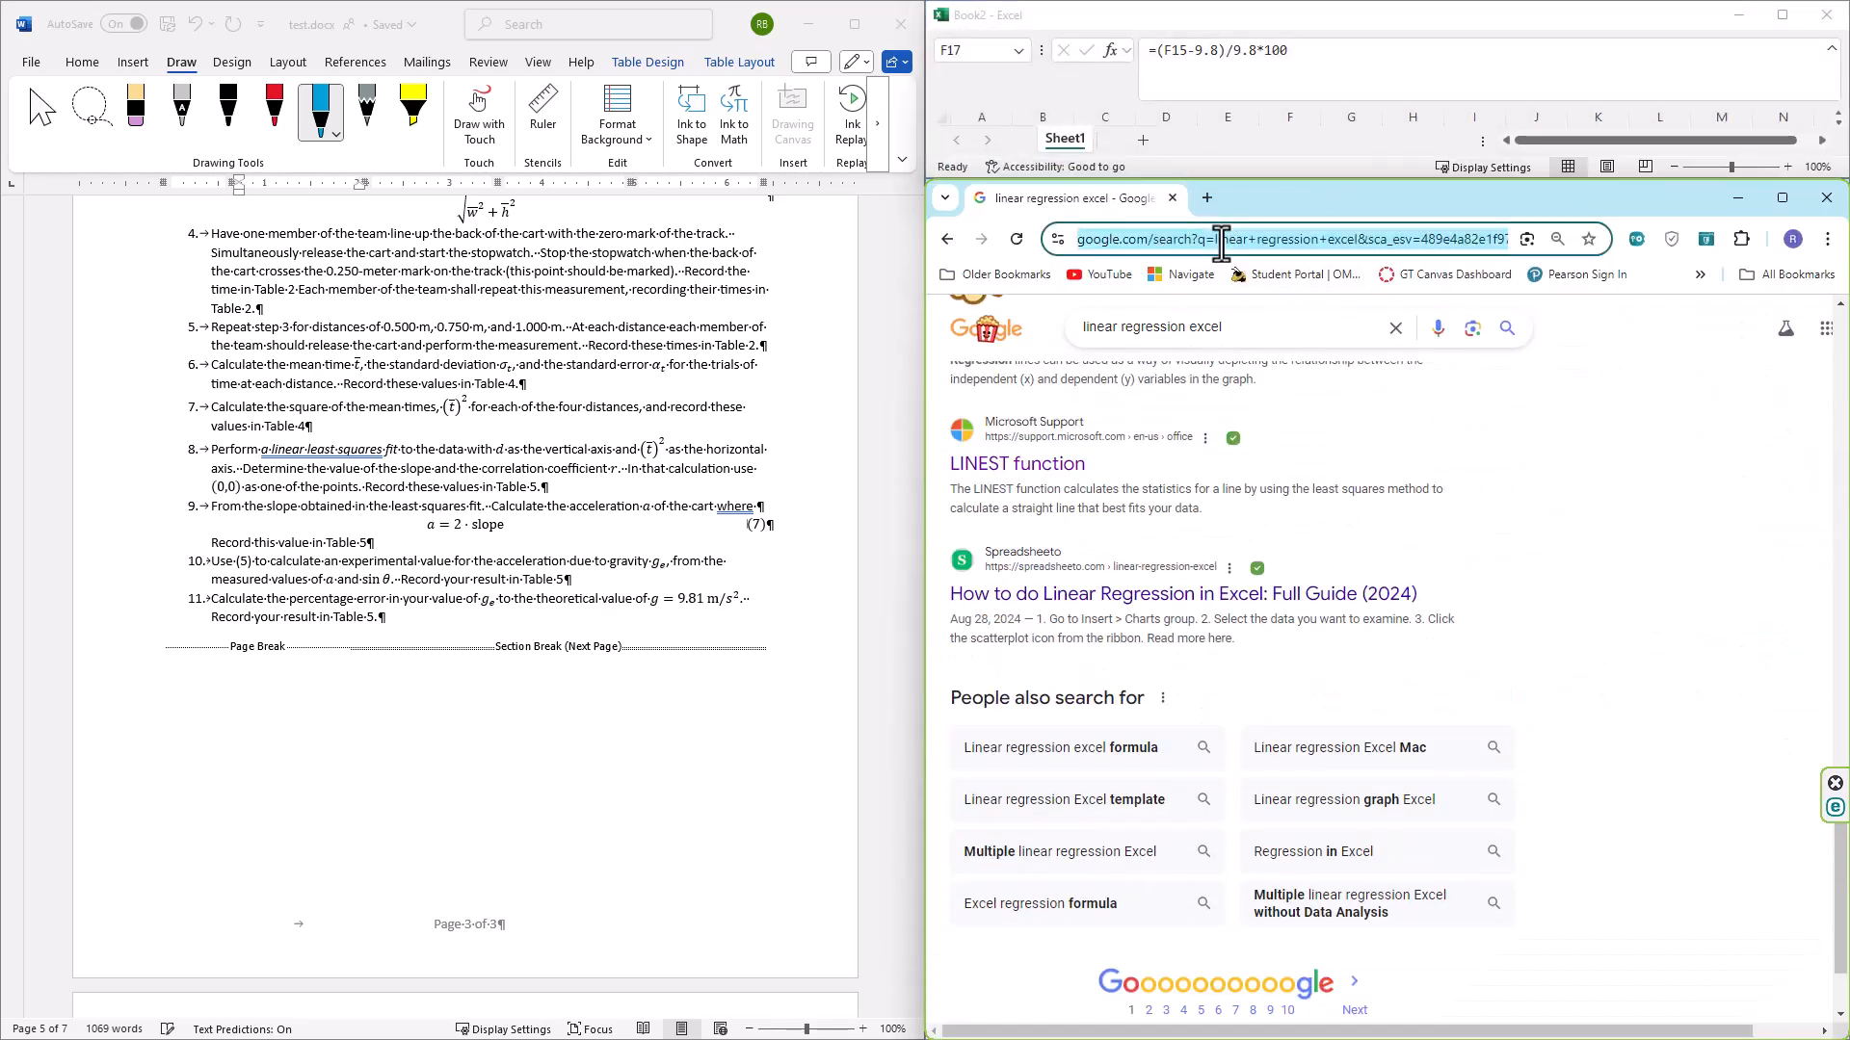
{"action": "type", "text": "correla"}
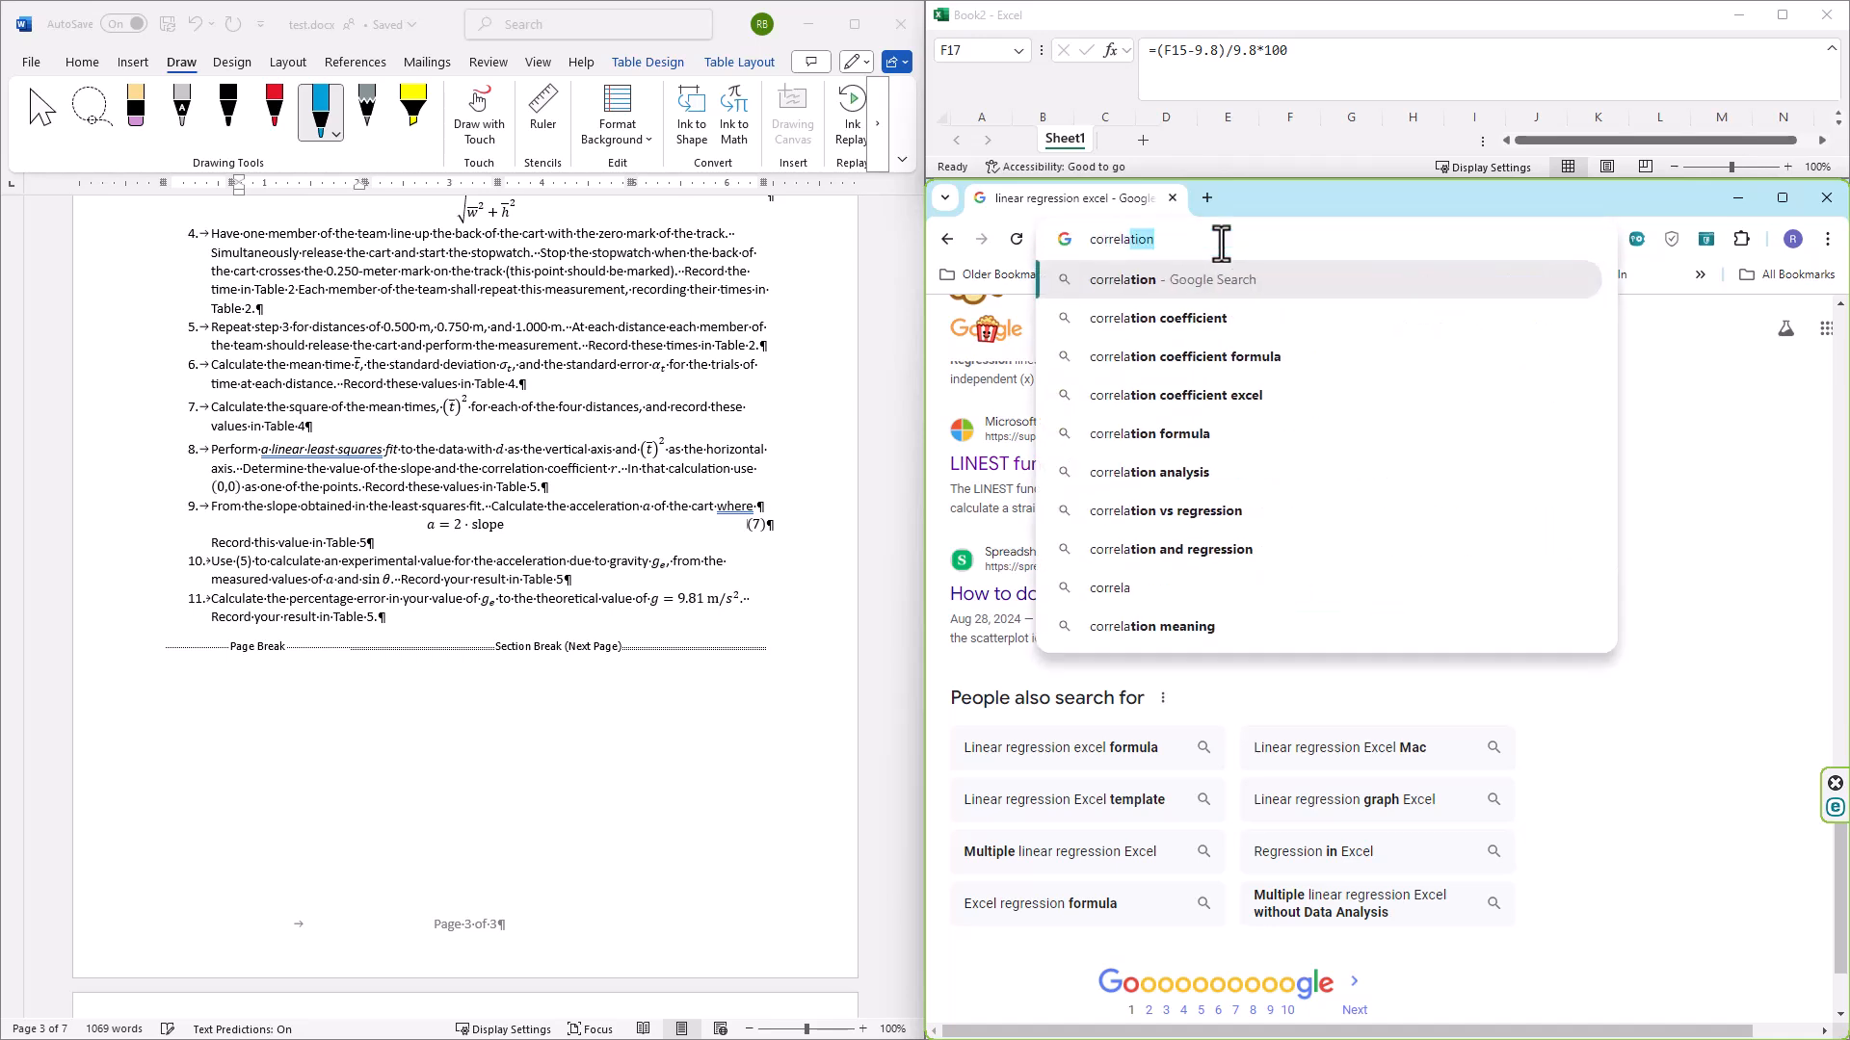
{"action": "key", "text": "Down"}
{"action": "key", "text": "Down"}
{"action": "key", "text": "Down"}
{"action": "key", "text": "Return"}
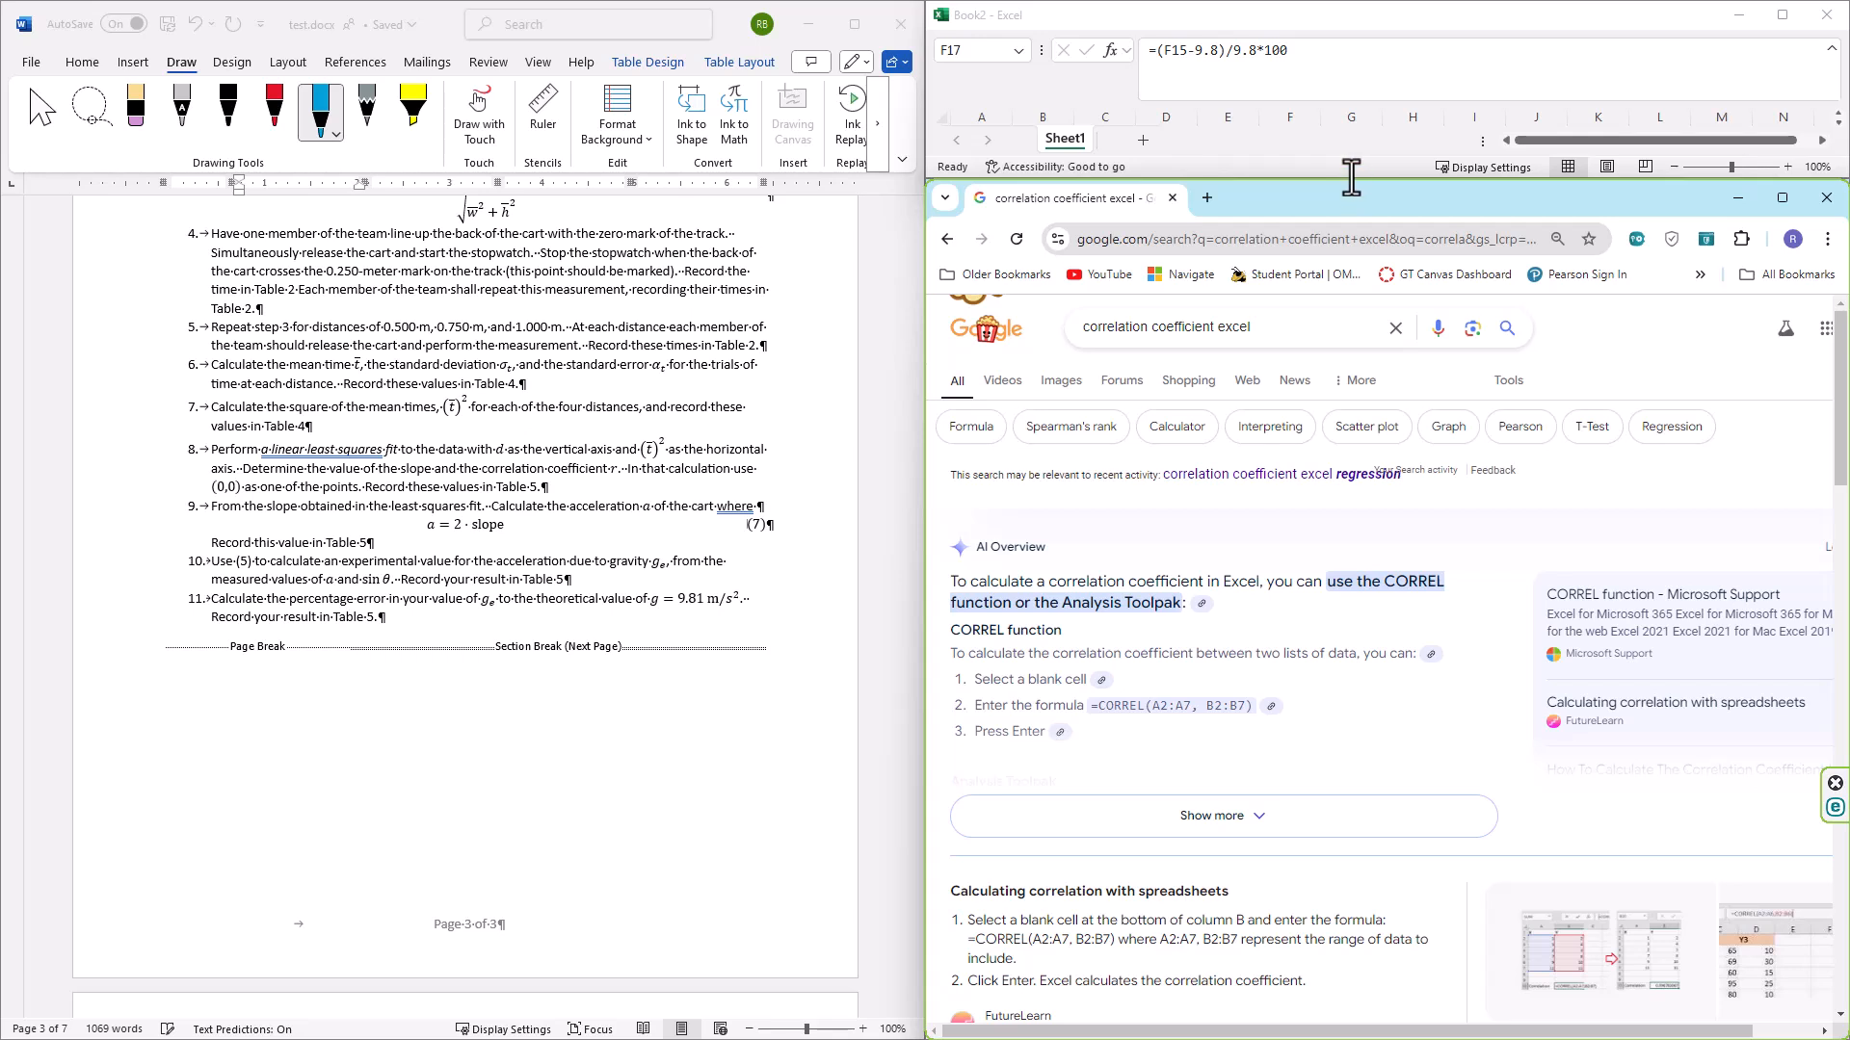
Shrink the browser window to uncover the Excel worksheet and label cell E19 "r"
{"action": "mouse_move", "coordinate": [1350, 179]}
{"action": "left_click_drag", "start_coordinate": [1349, 185], "coordinate": [1402, 782]}
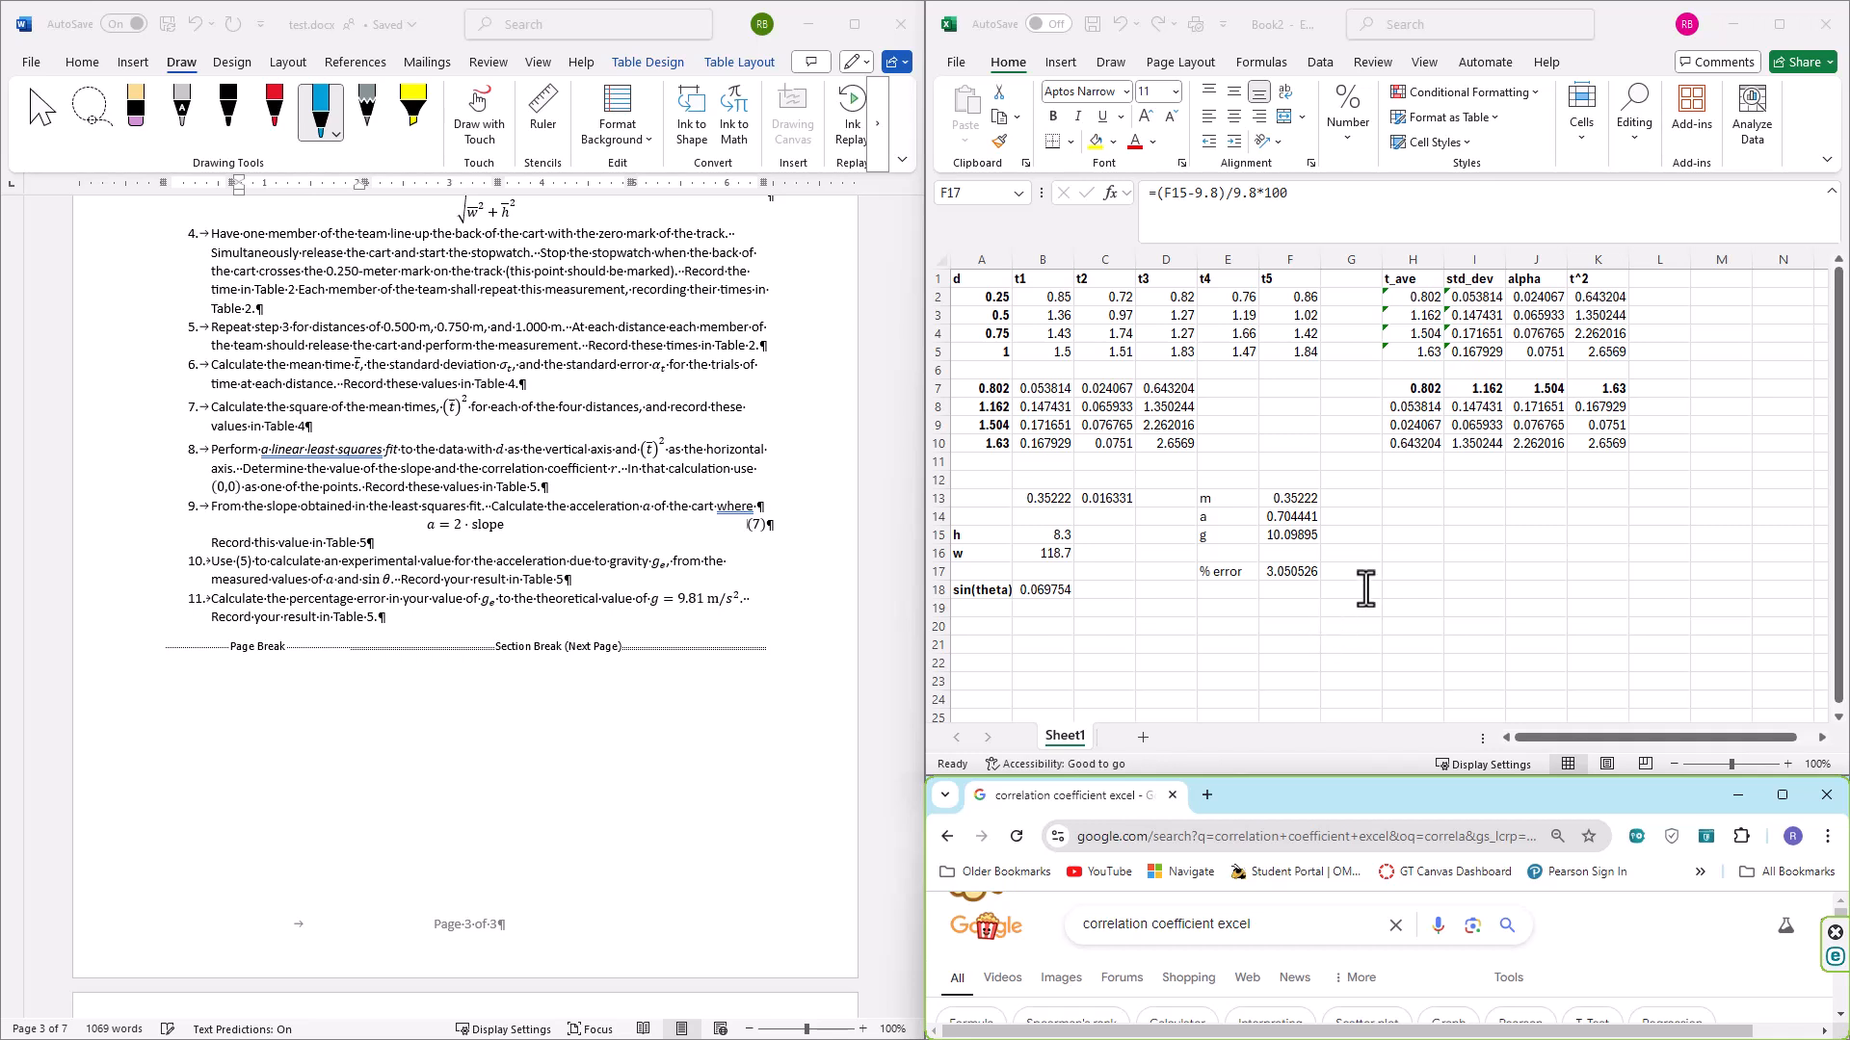
{"action": "left_click", "coordinate": [1402, 497]}
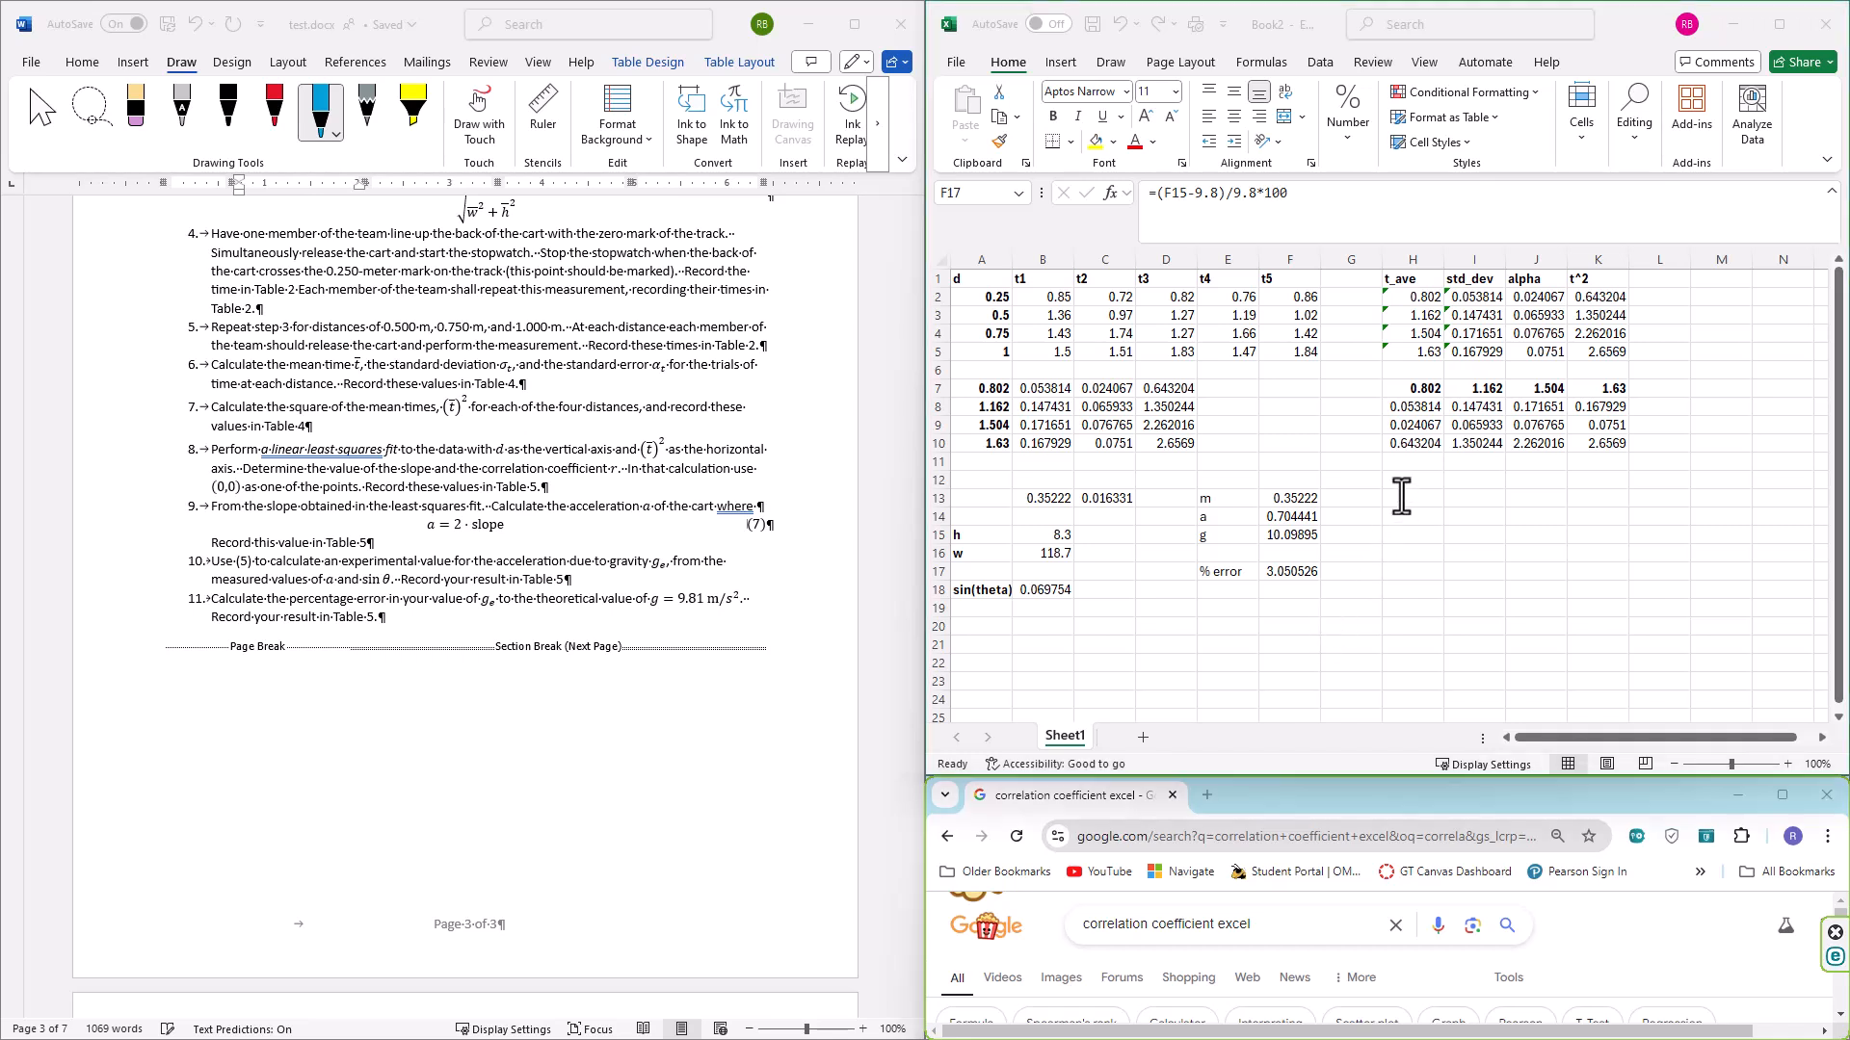
{"action": "left_click", "coordinate": [1223, 612]}
{"action": "type", "text": "c"}
{"action": "key", "text": "Tab"}
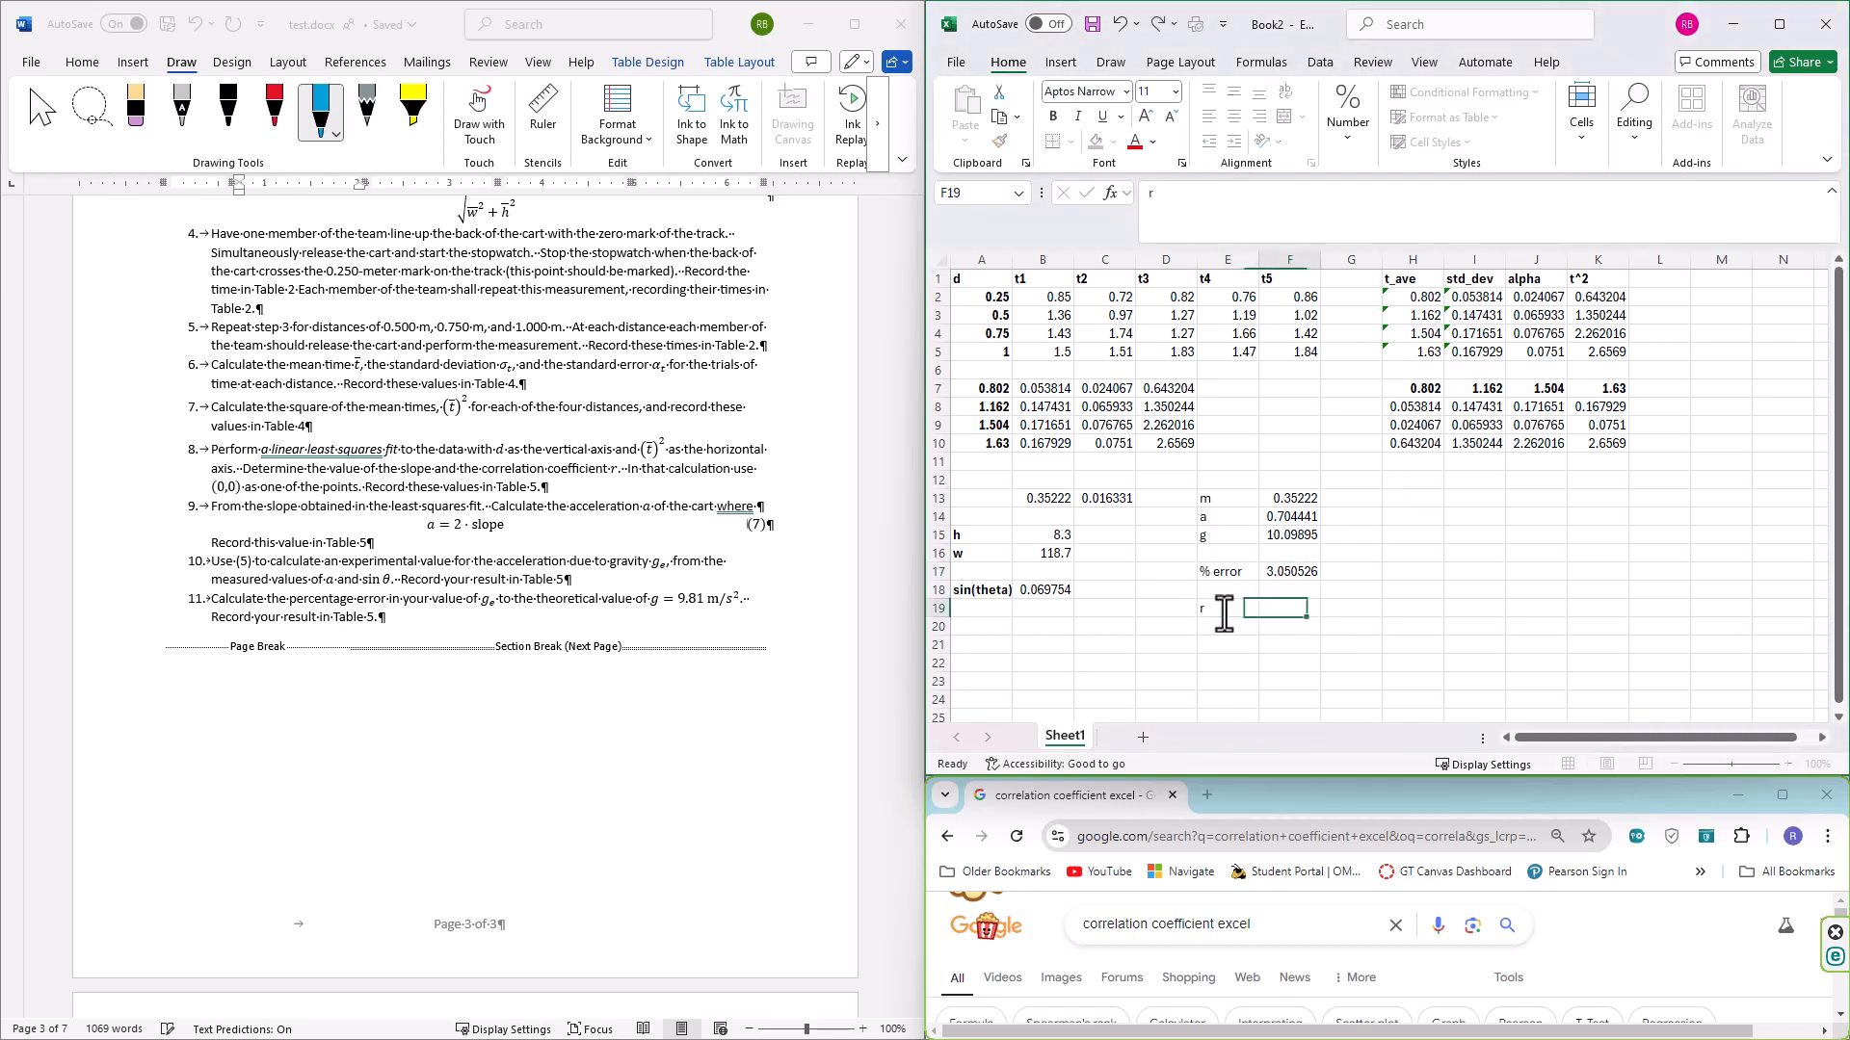
Calculate the correlation coefficient between d and t^2 in F19 with =CORREL(A2:A5,K2:K5)
{"action": "type", "text": "="}
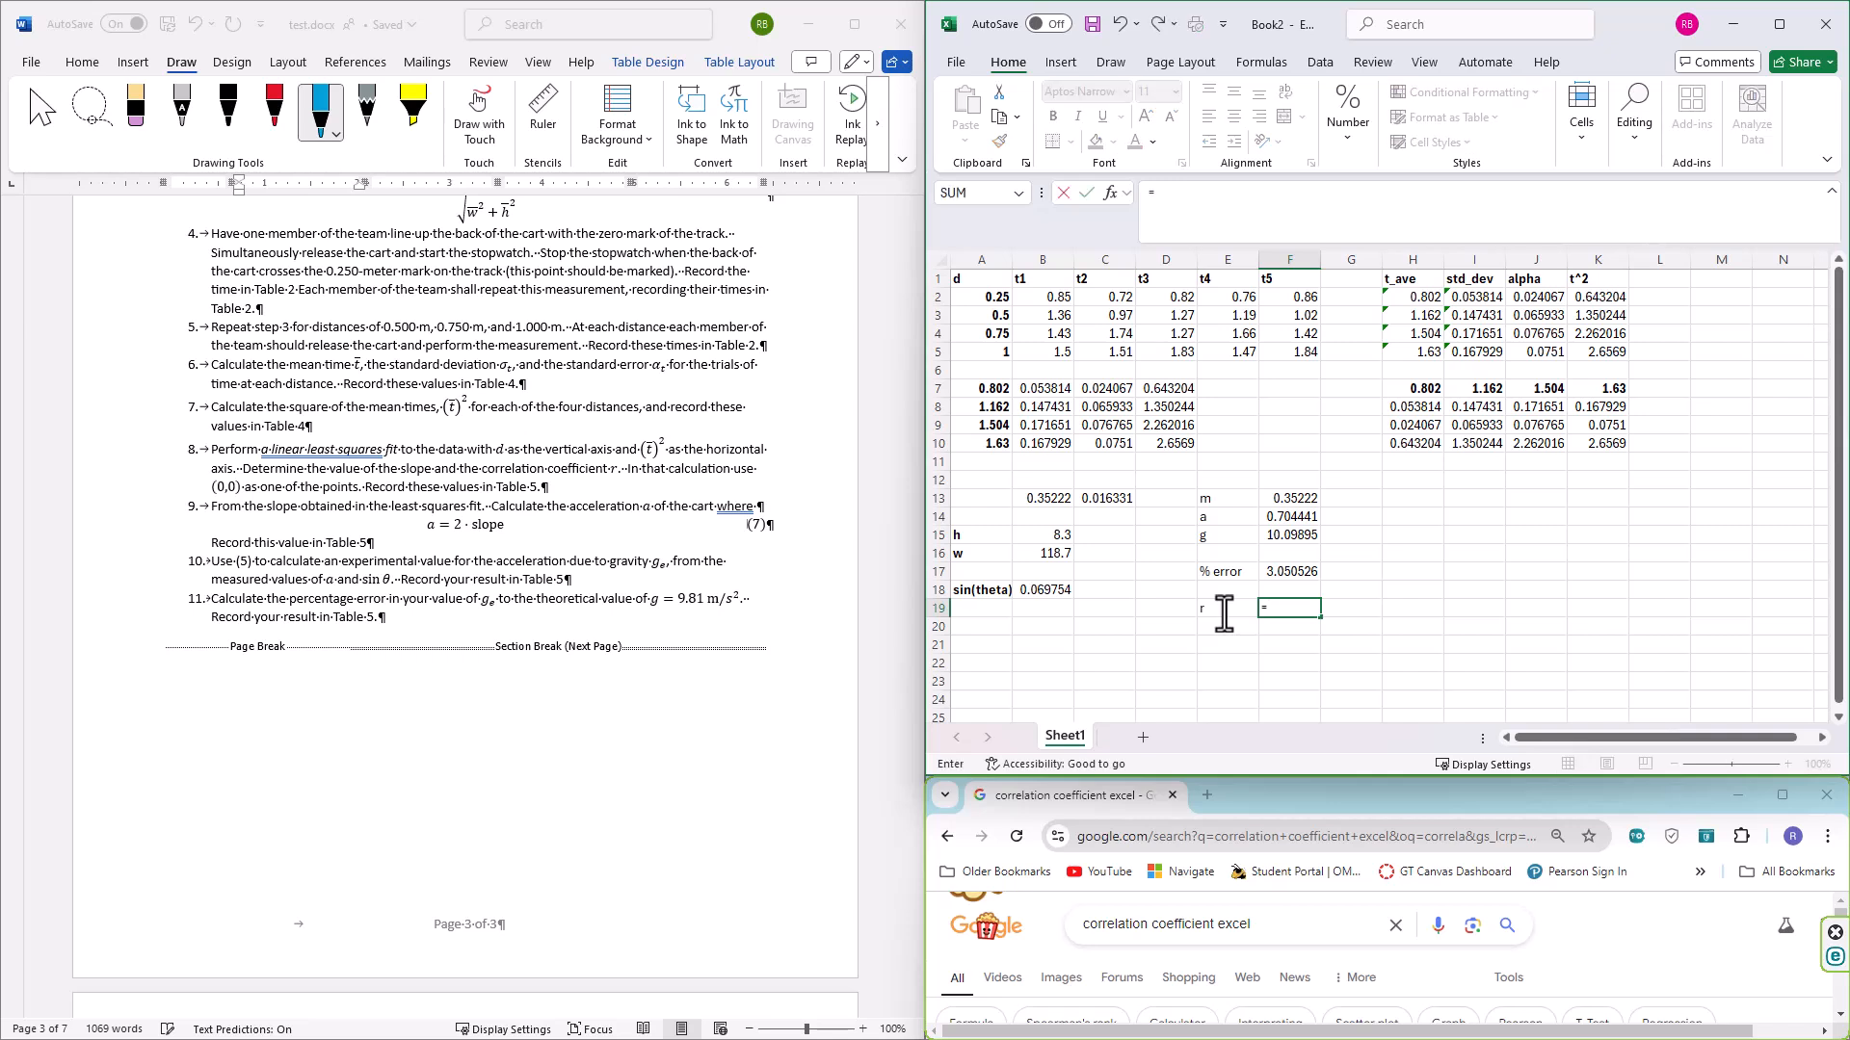
{"action": "type", "text": "x"}
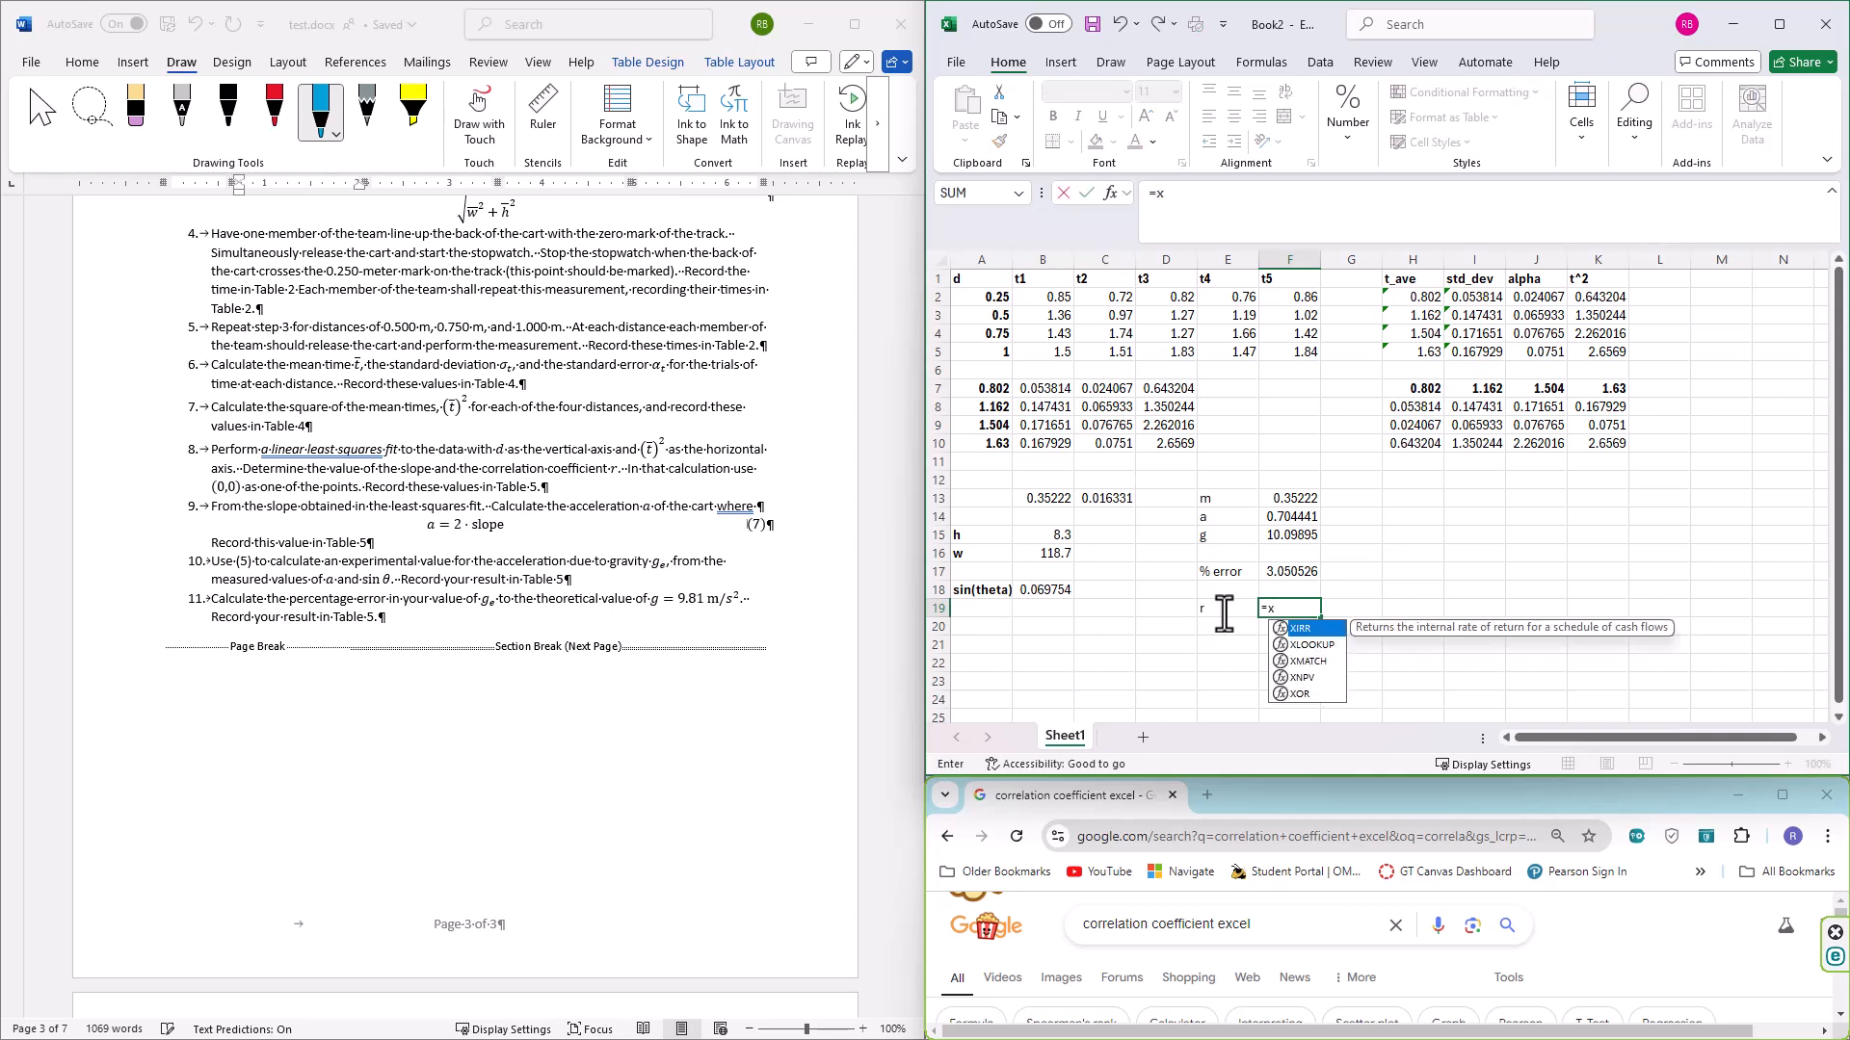
{"action": "key", "text": "BackSpace"}
{"action": "type", "text": "ce"}
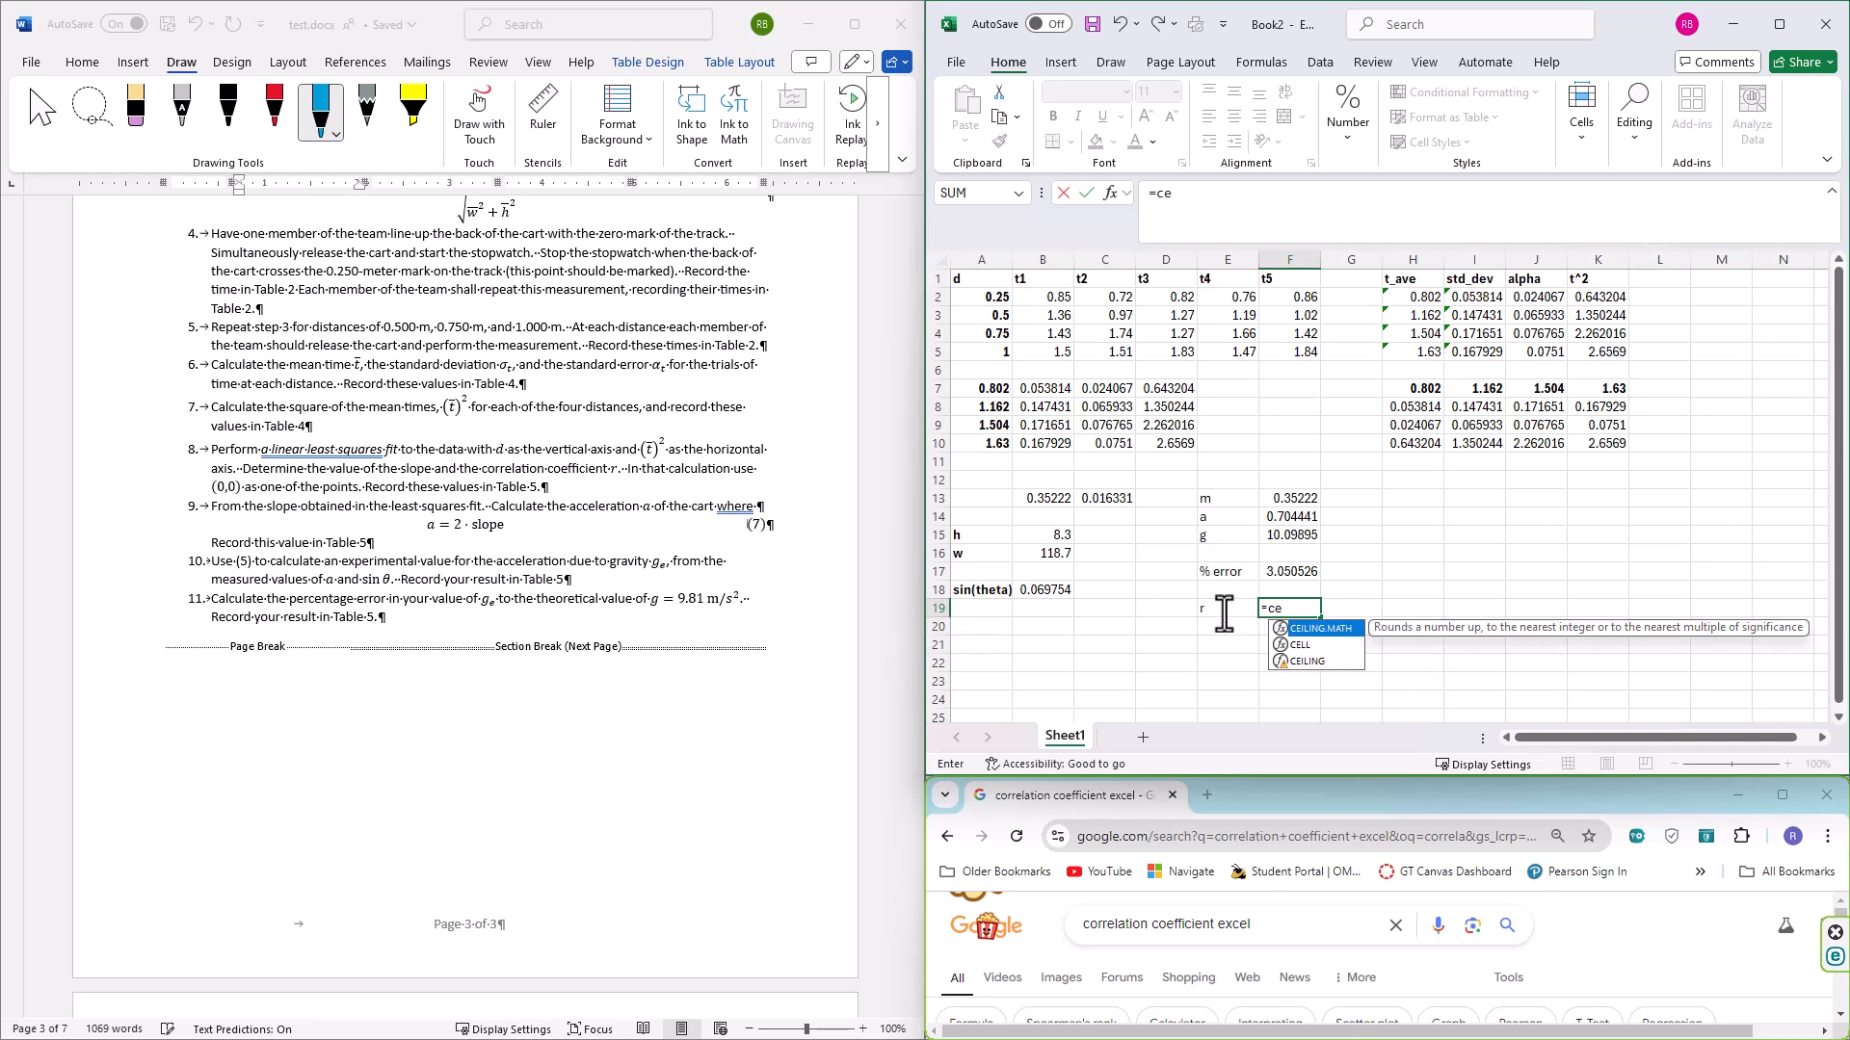
{"action": "key", "text": "BackSpace"}
{"action": "type", "text": "or"}
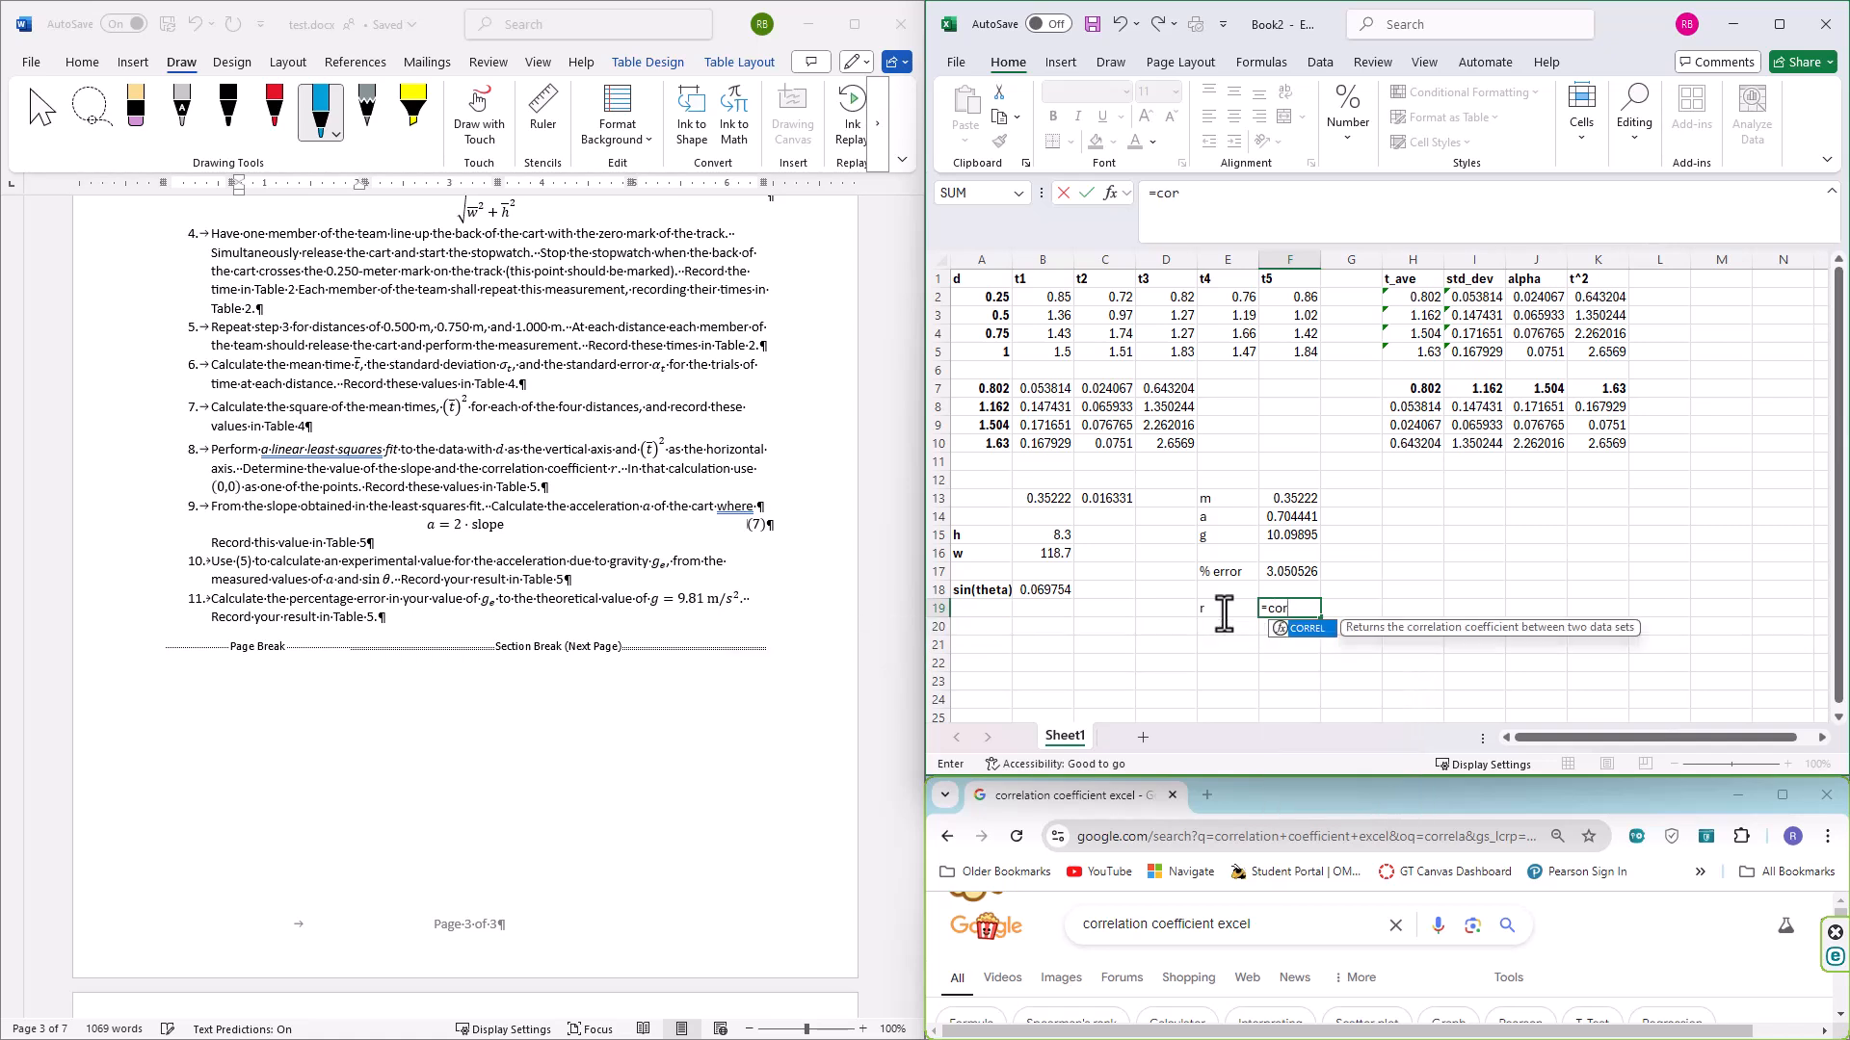
{"action": "key", "text": "Tab"}
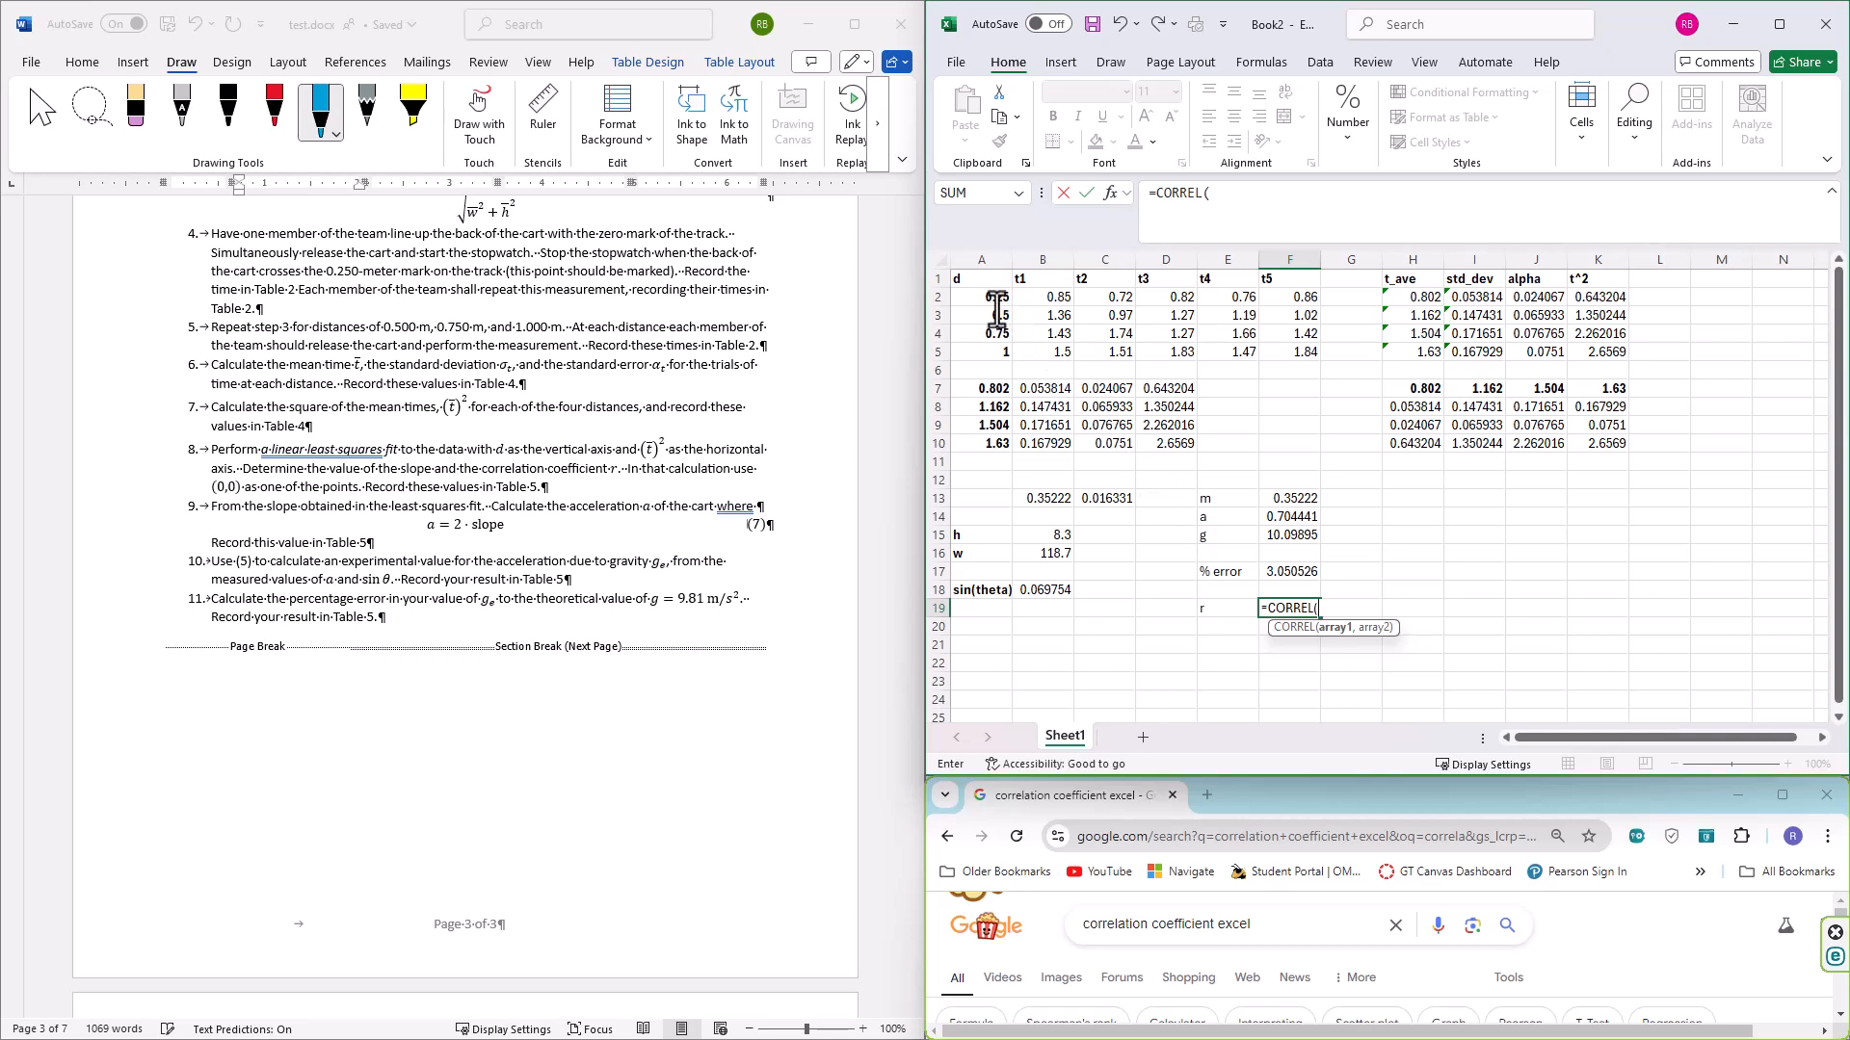
{"action": "left_click_drag", "start_coordinate": [992, 298], "coordinate": [990, 348]}
{"action": "type", "text": ","}
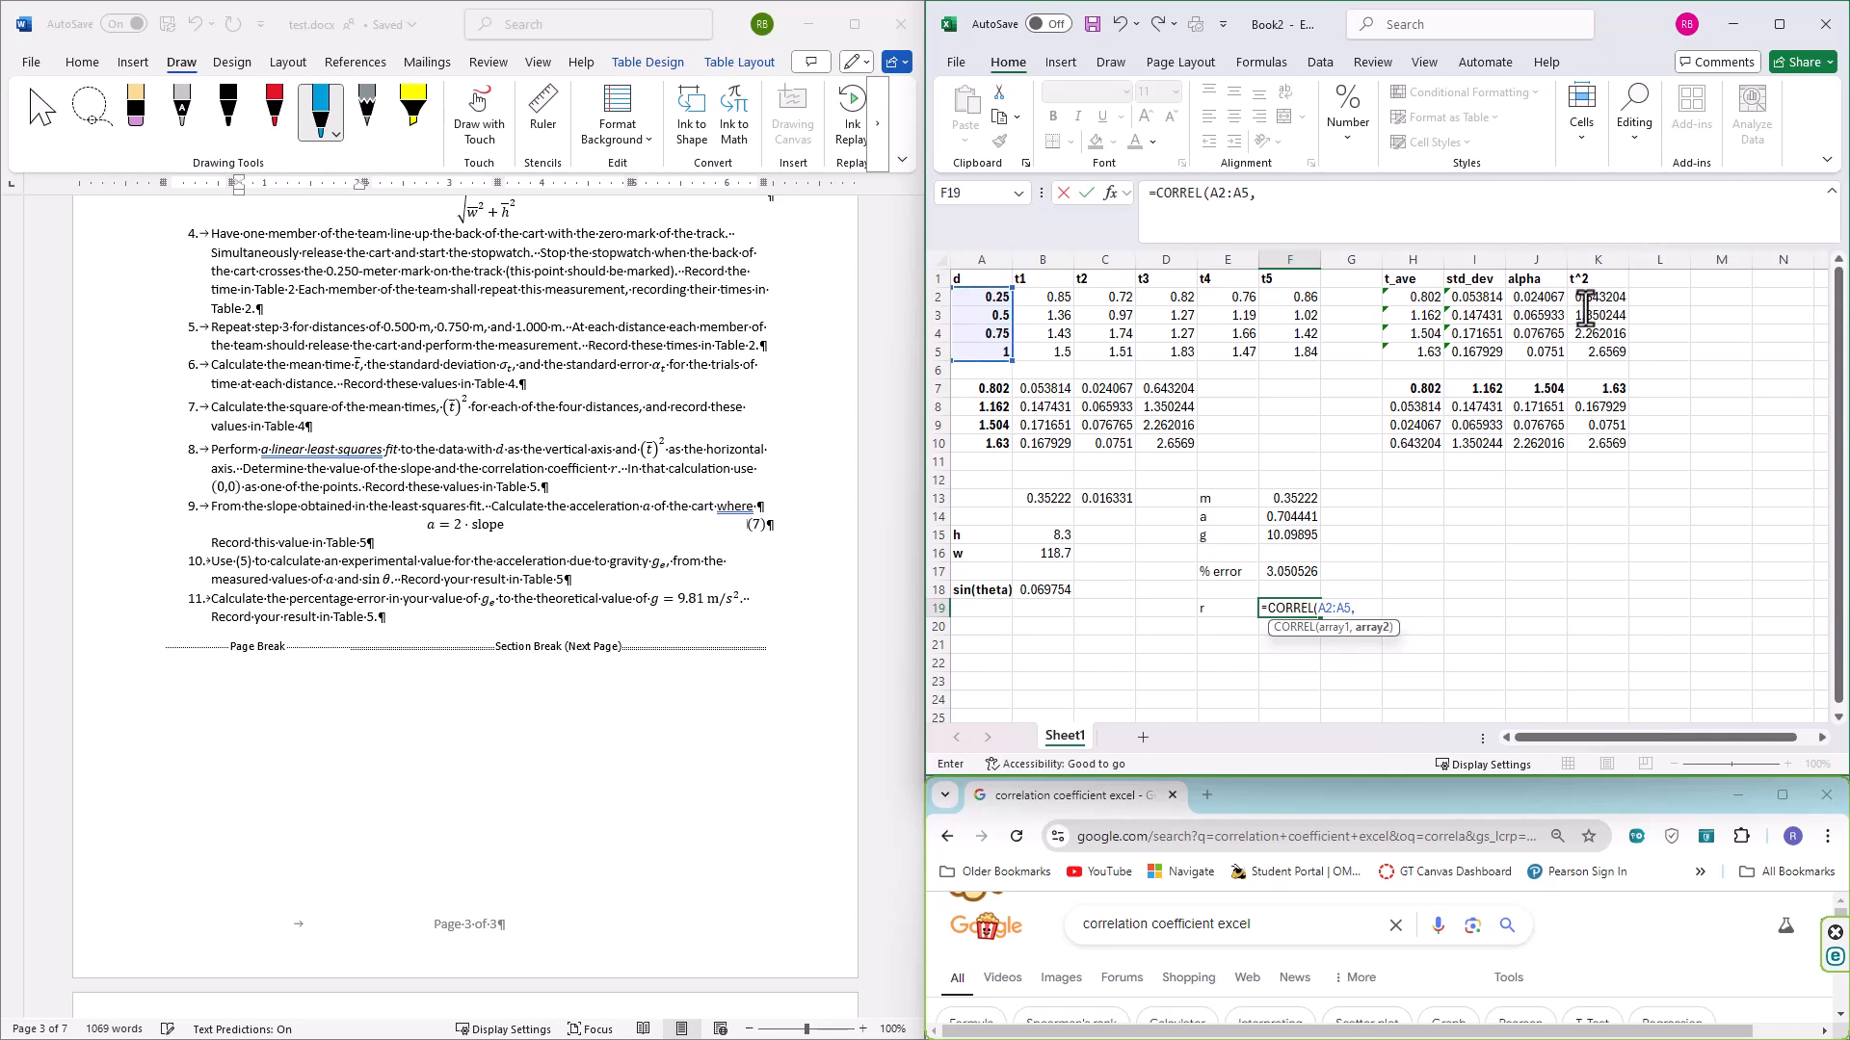
{"action": "left_click_drag", "start_coordinate": [1594, 298], "coordinate": [1599, 354]}
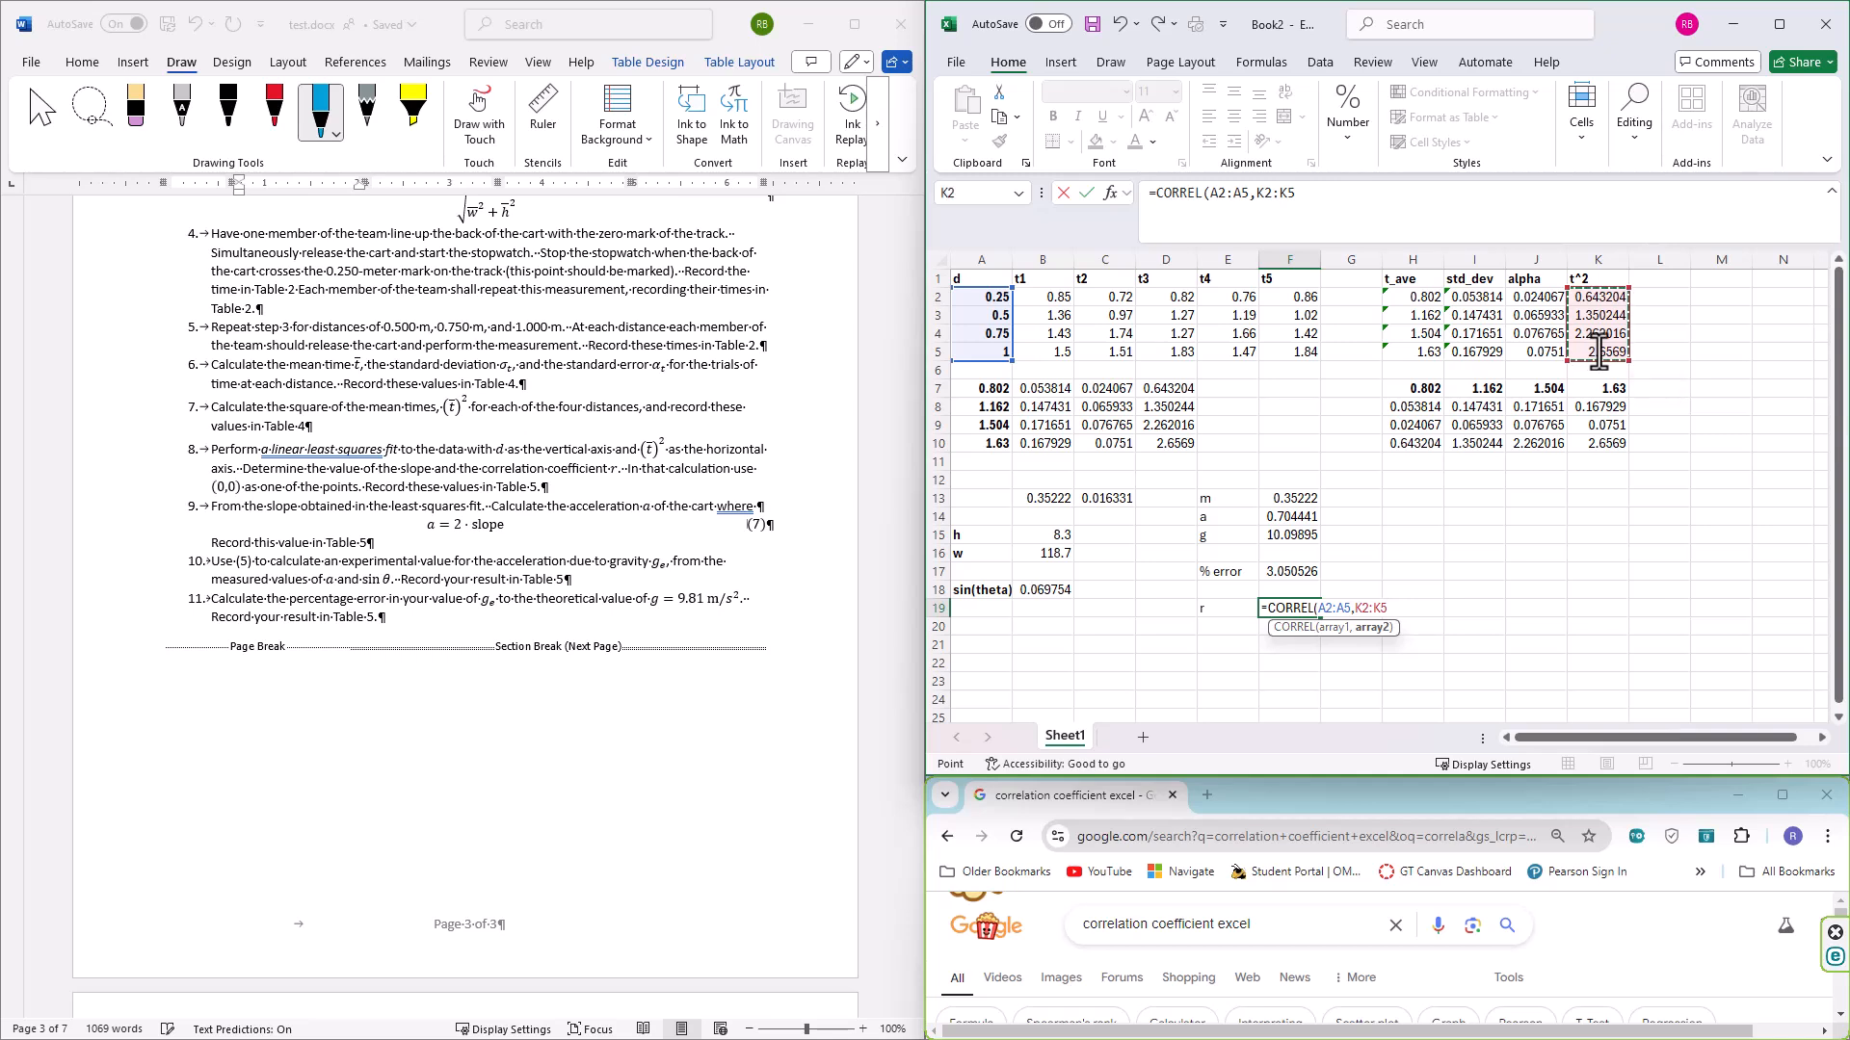
{"action": "key", "text": "Return"}
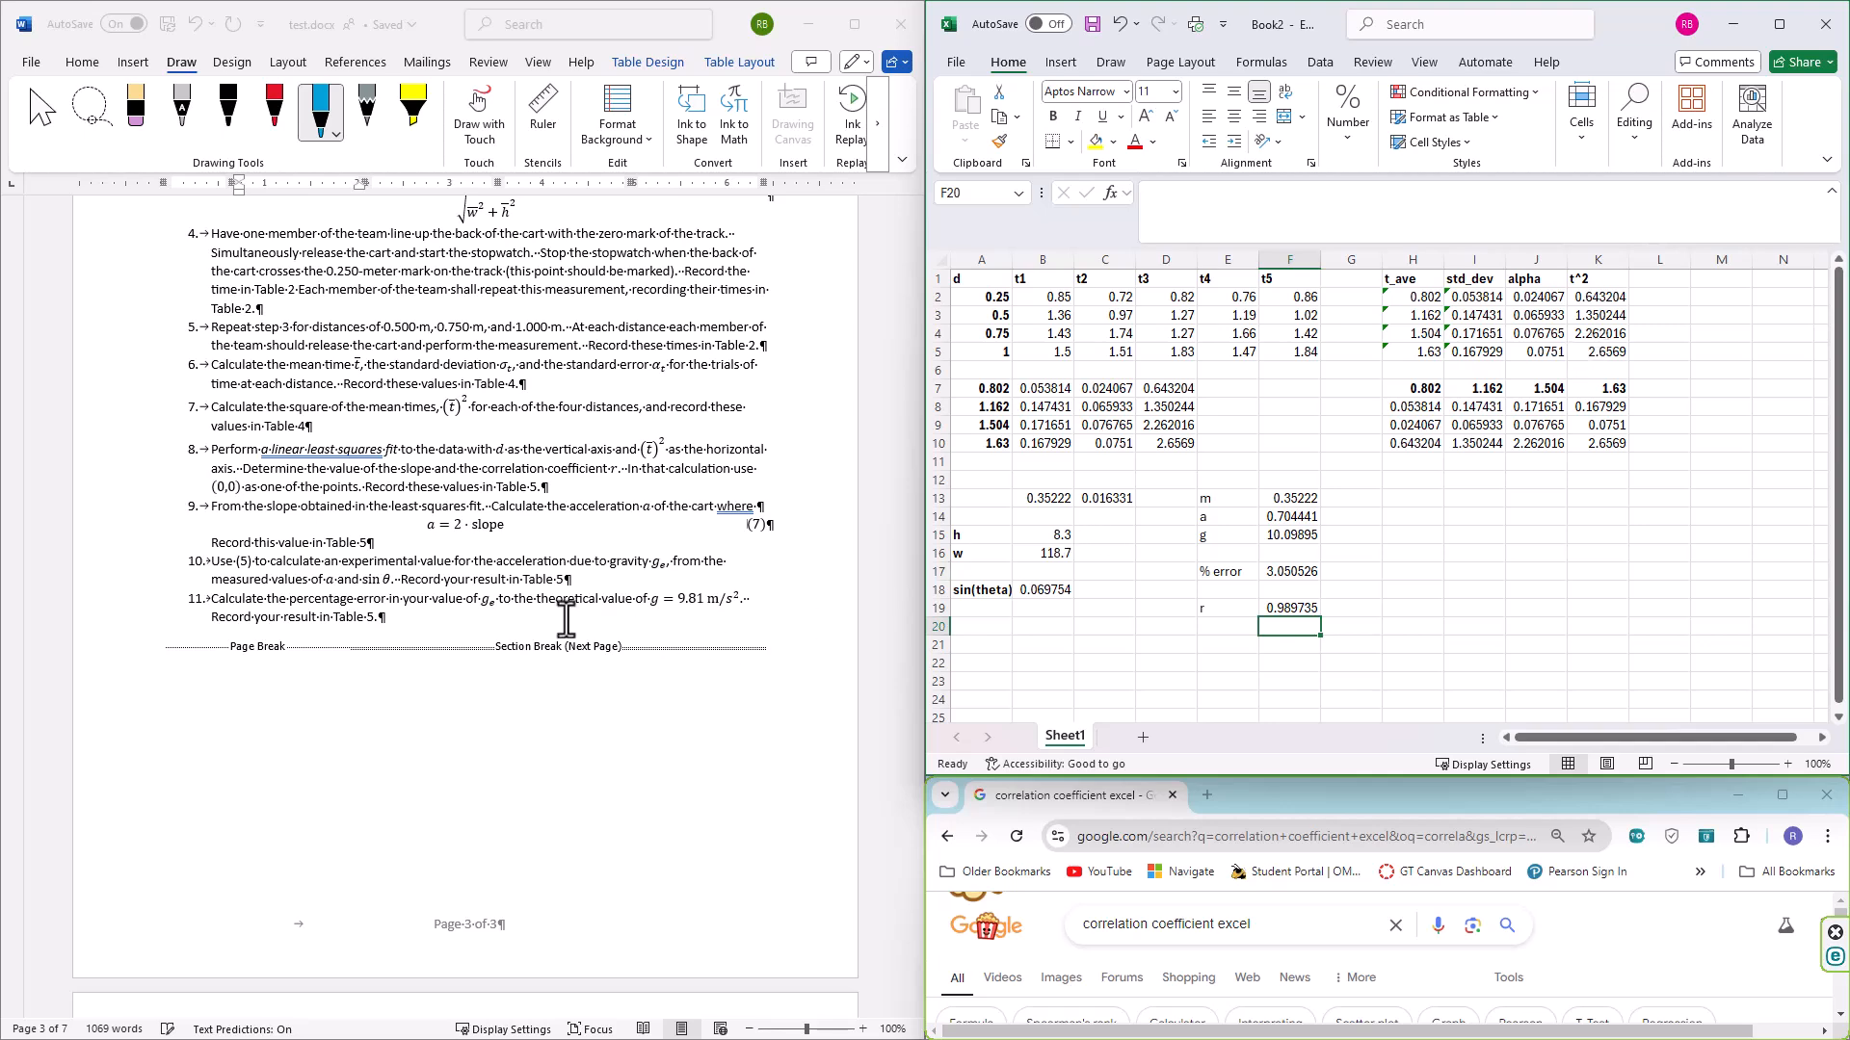
Look through the Word lab report's data tables, from Table 1 Initial Measurement to Table 5 Linear Regression
{"action": "scroll", "coordinate": [567, 620], "scroll_direction": "up", "scroll_amount": 4}
{"action": "scroll", "coordinate": [566, 619], "scroll_direction": "down", "scroll_amount": 8}
{"action": "scroll", "coordinate": [567, 619], "scroll_direction": "down", "scroll_amount": 20}
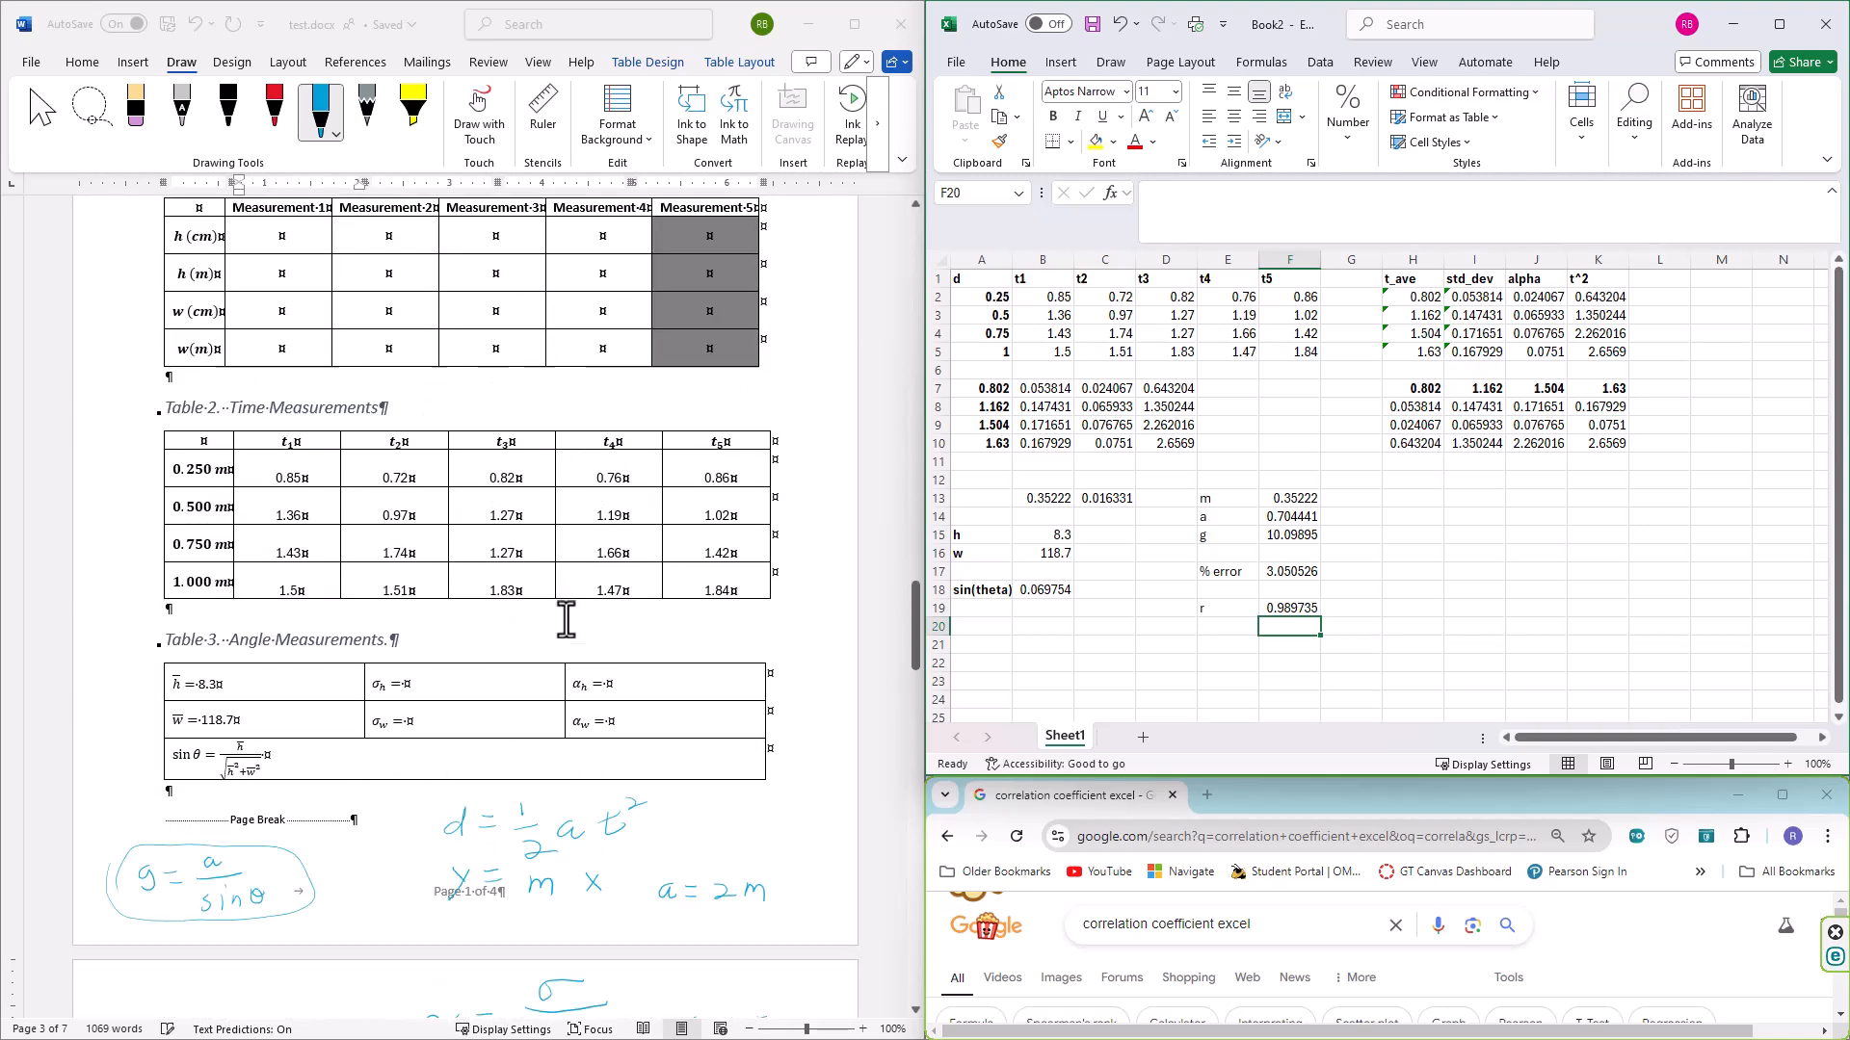
{"action": "scroll", "coordinate": [566, 620], "scroll_direction": "down", "scroll_amount": 15}
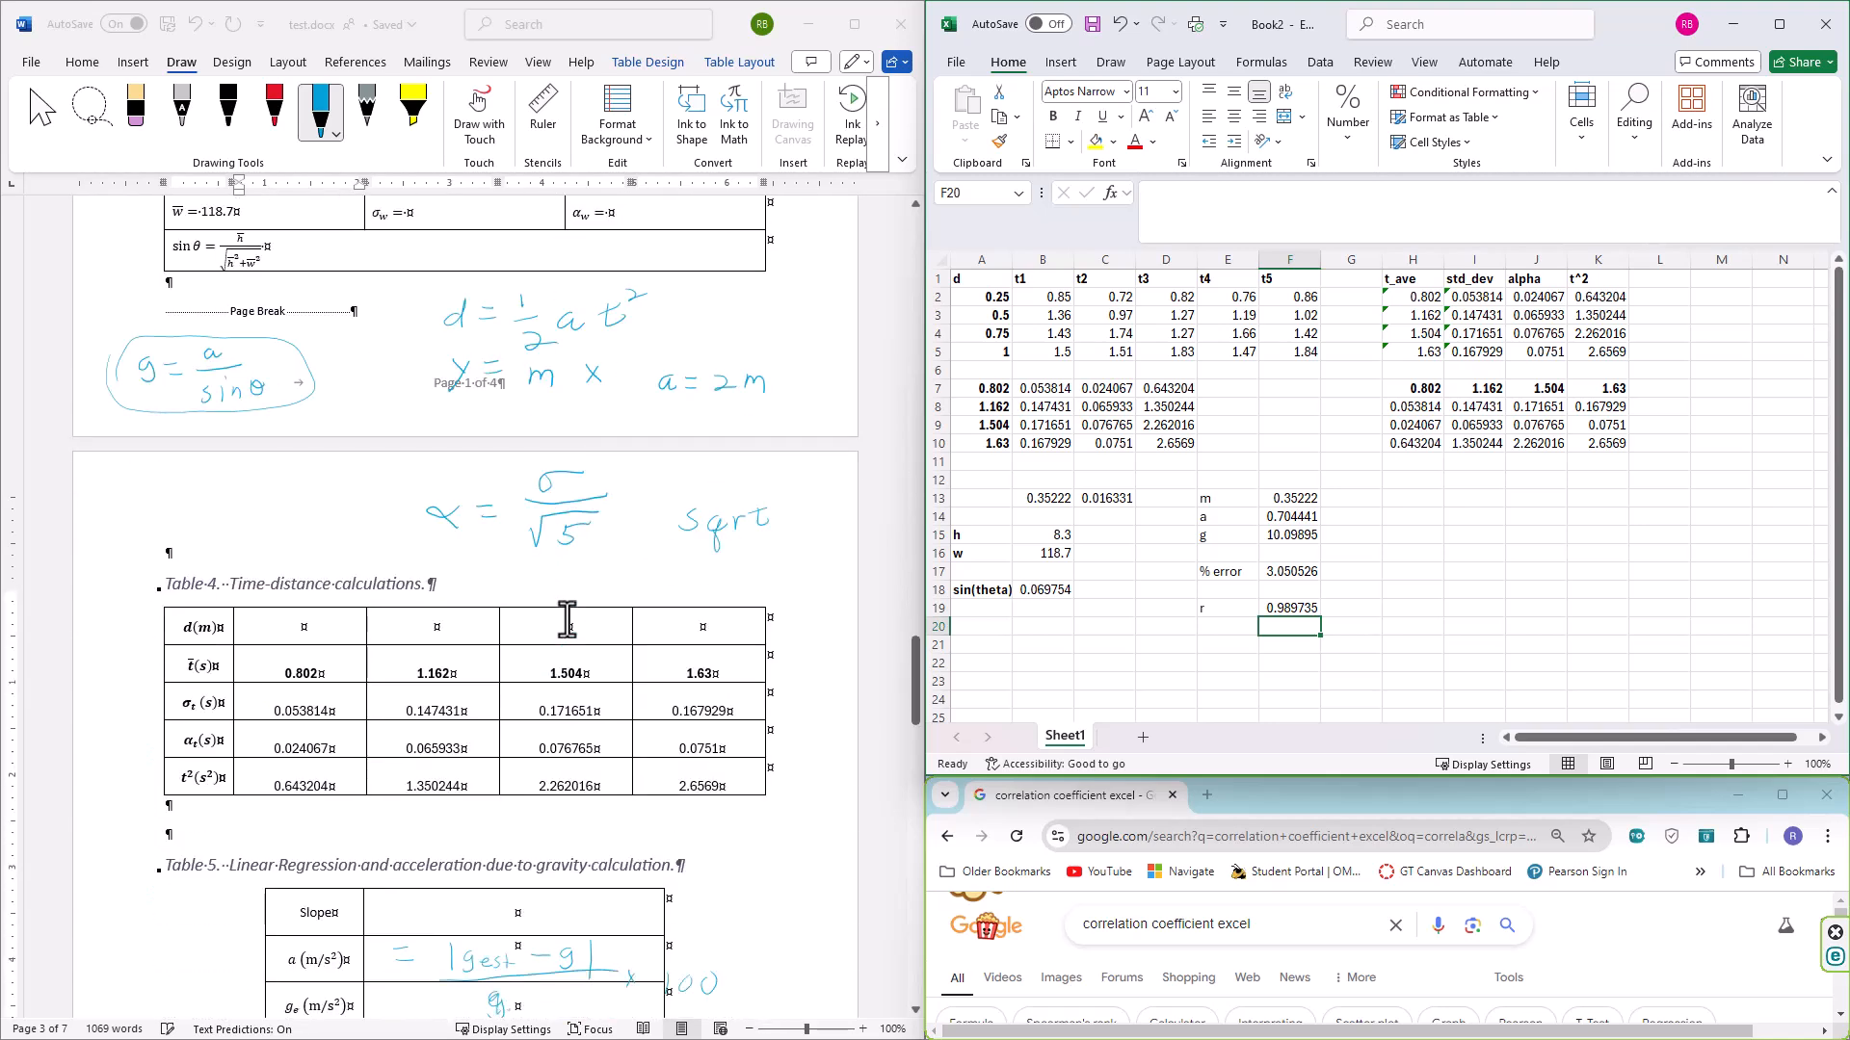
{"action": "scroll", "coordinate": [567, 619], "scroll_direction": "down", "scroll_amount": 1}
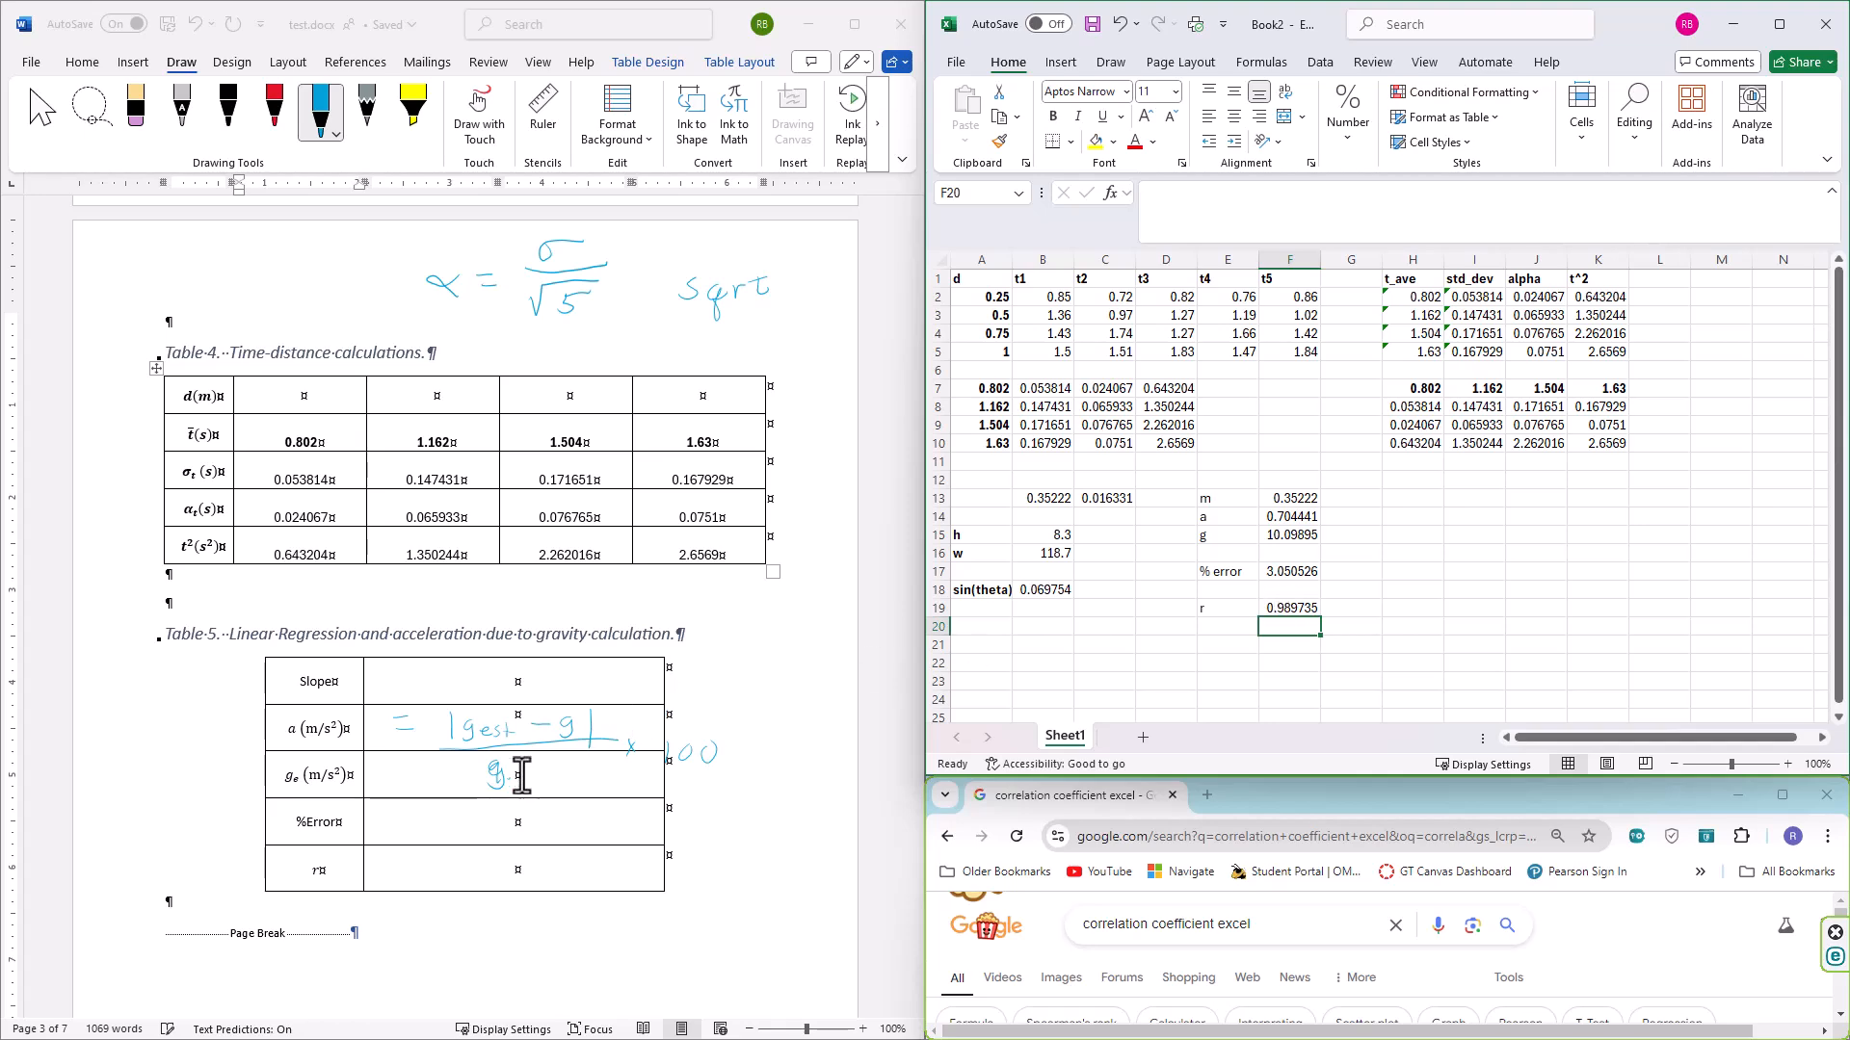
{"action": "scroll", "coordinate": [522, 796], "scroll_direction": "up", "scroll_amount": 5}
{"action": "scroll", "coordinate": [522, 796], "scroll_direction": "up", "scroll_amount": 5}
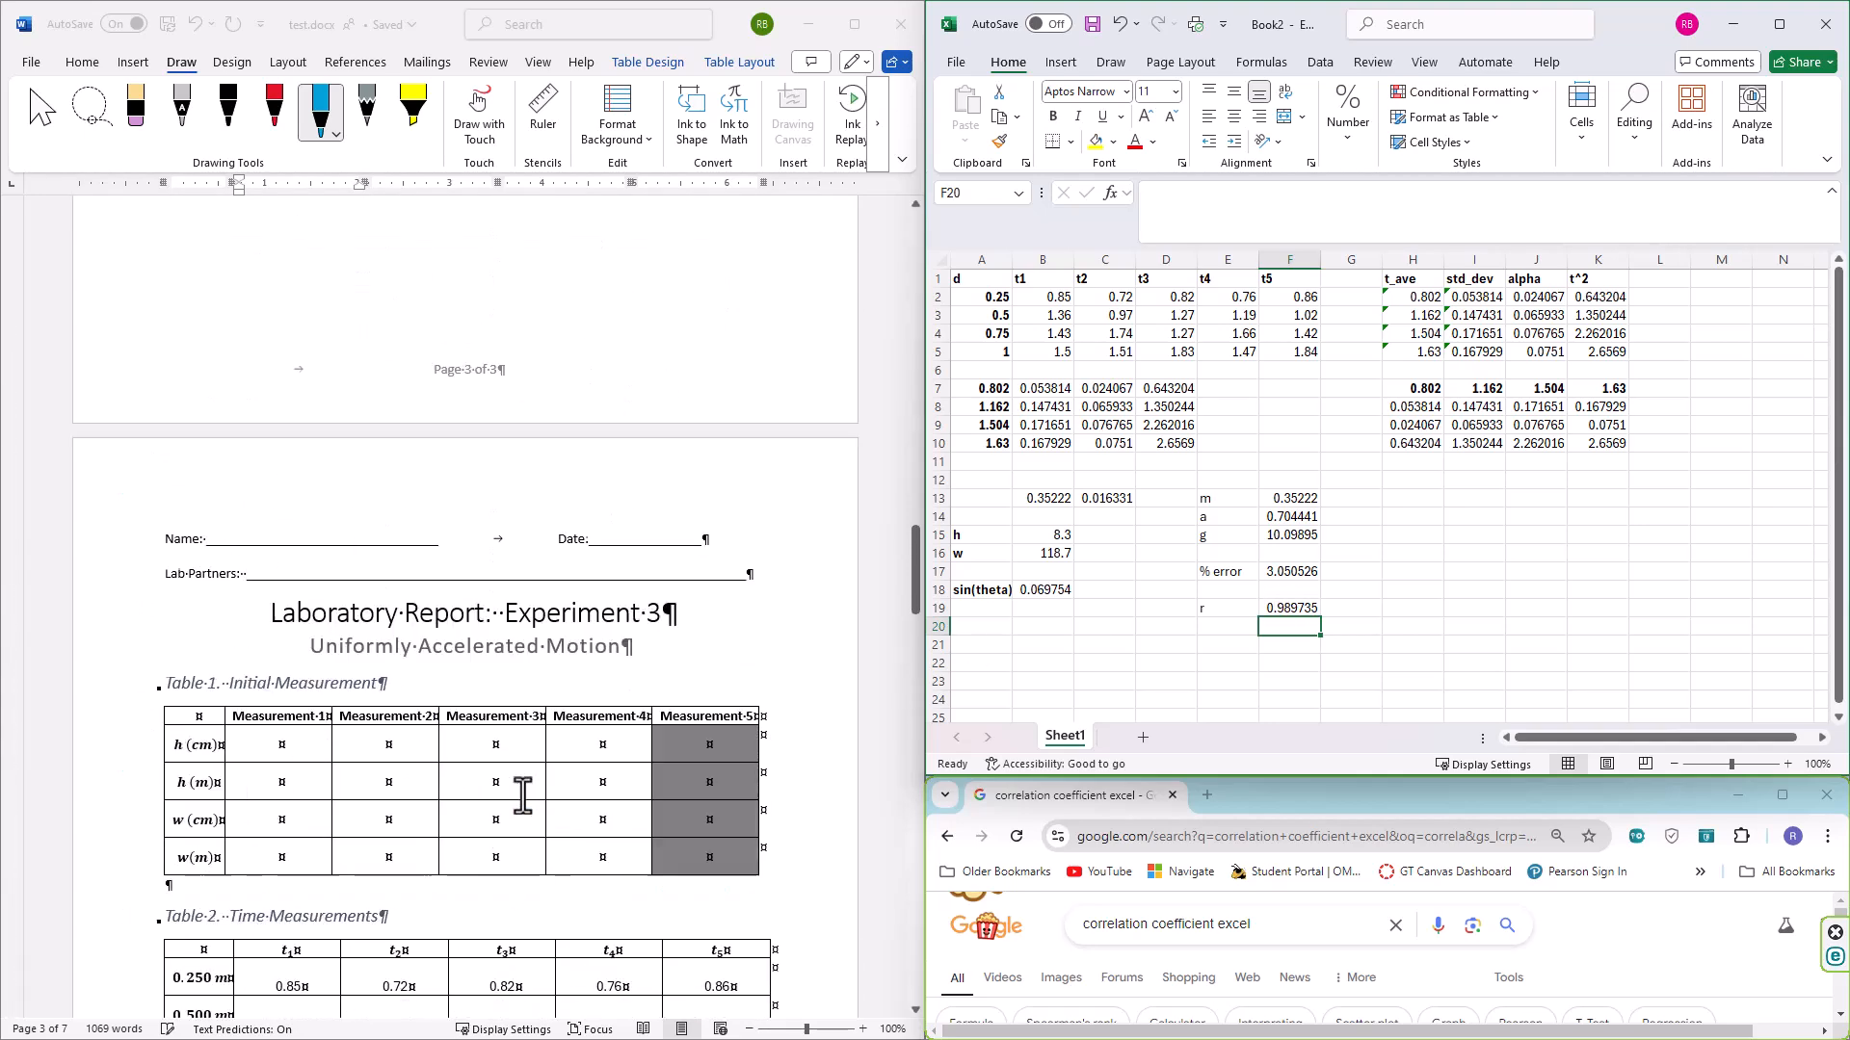
{"action": "scroll", "coordinate": [528, 796], "scroll_direction": "down", "scroll_amount": 7}
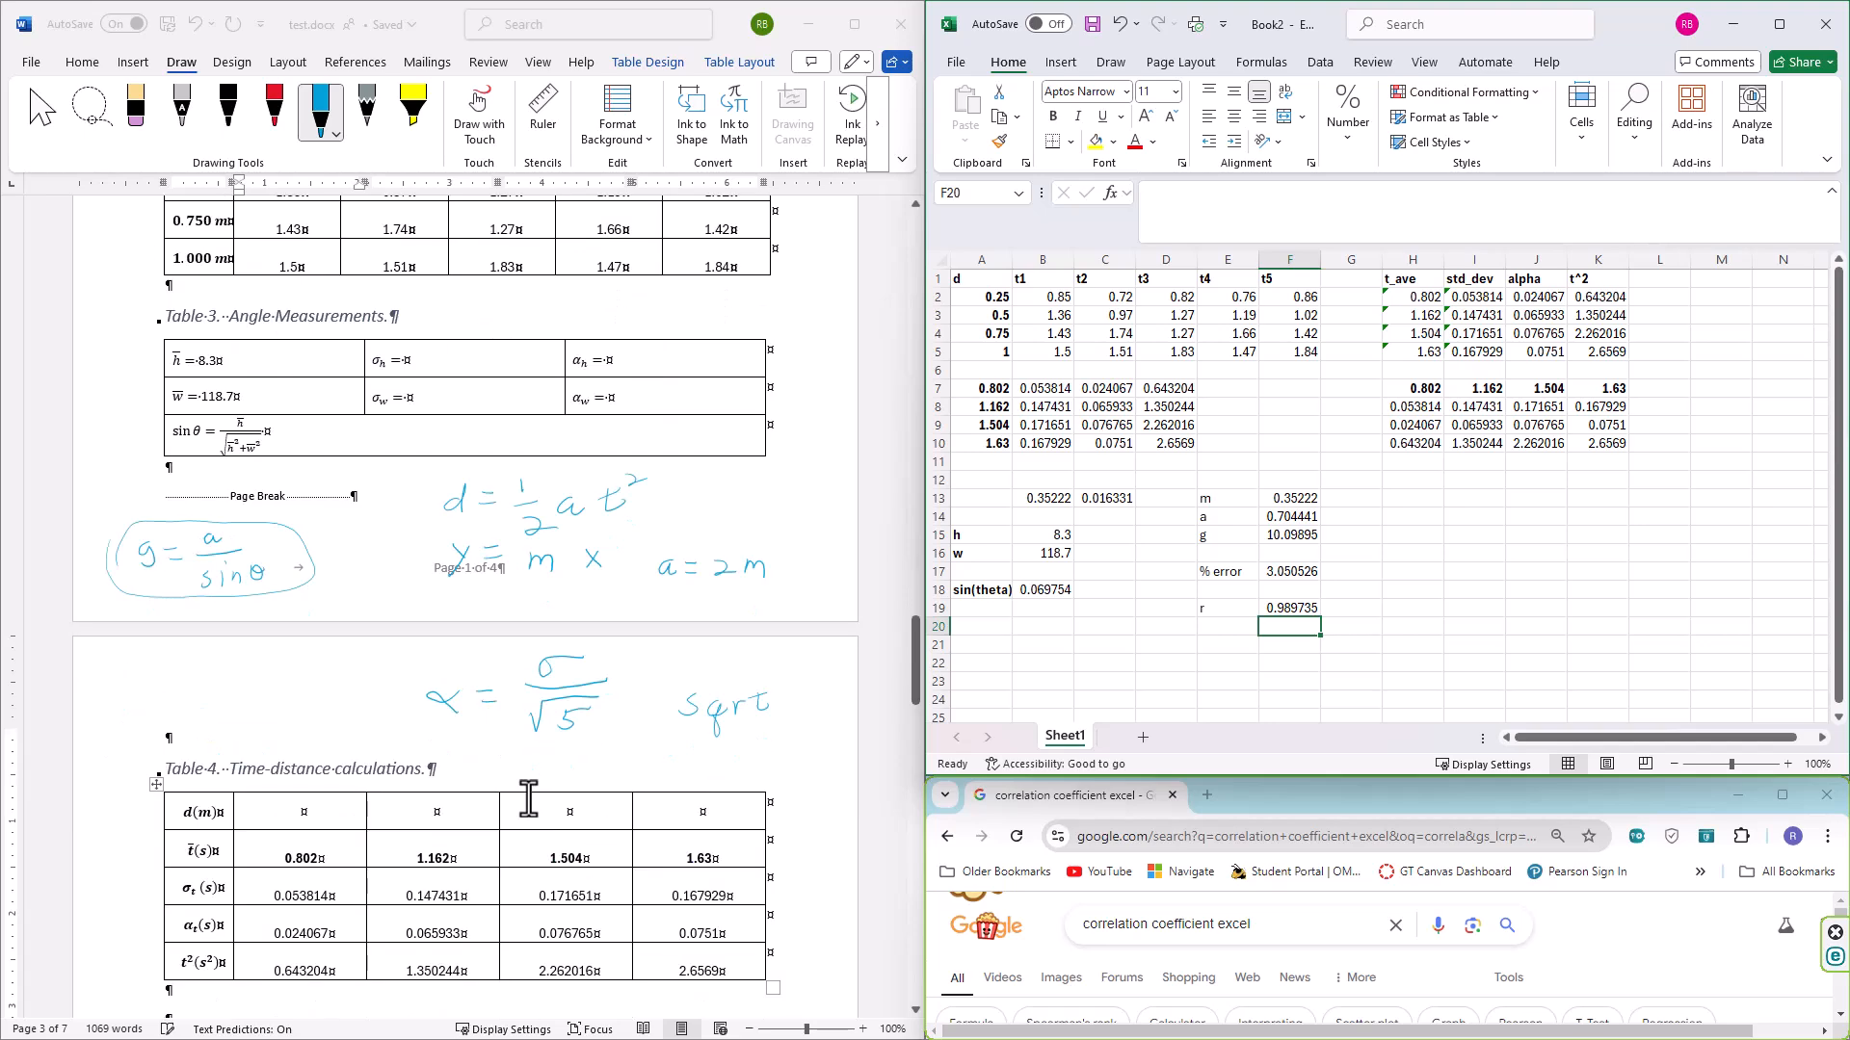
{"action": "scroll", "coordinate": [621, 921], "scroll_direction": "down", "scroll_amount": 5}
Review the written procedure in the Word document, the Graphs section and Tables 4 and 5 of the report
{"action": "scroll", "coordinate": [511, 863], "scroll_direction": "up", "scroll_amount": 7}
{"action": "scroll", "coordinate": [381, 903], "scroll_direction": "up", "scroll_amount": 3}
{"action": "scroll", "coordinate": [381, 903], "scroll_direction": "up", "scroll_amount": 12}
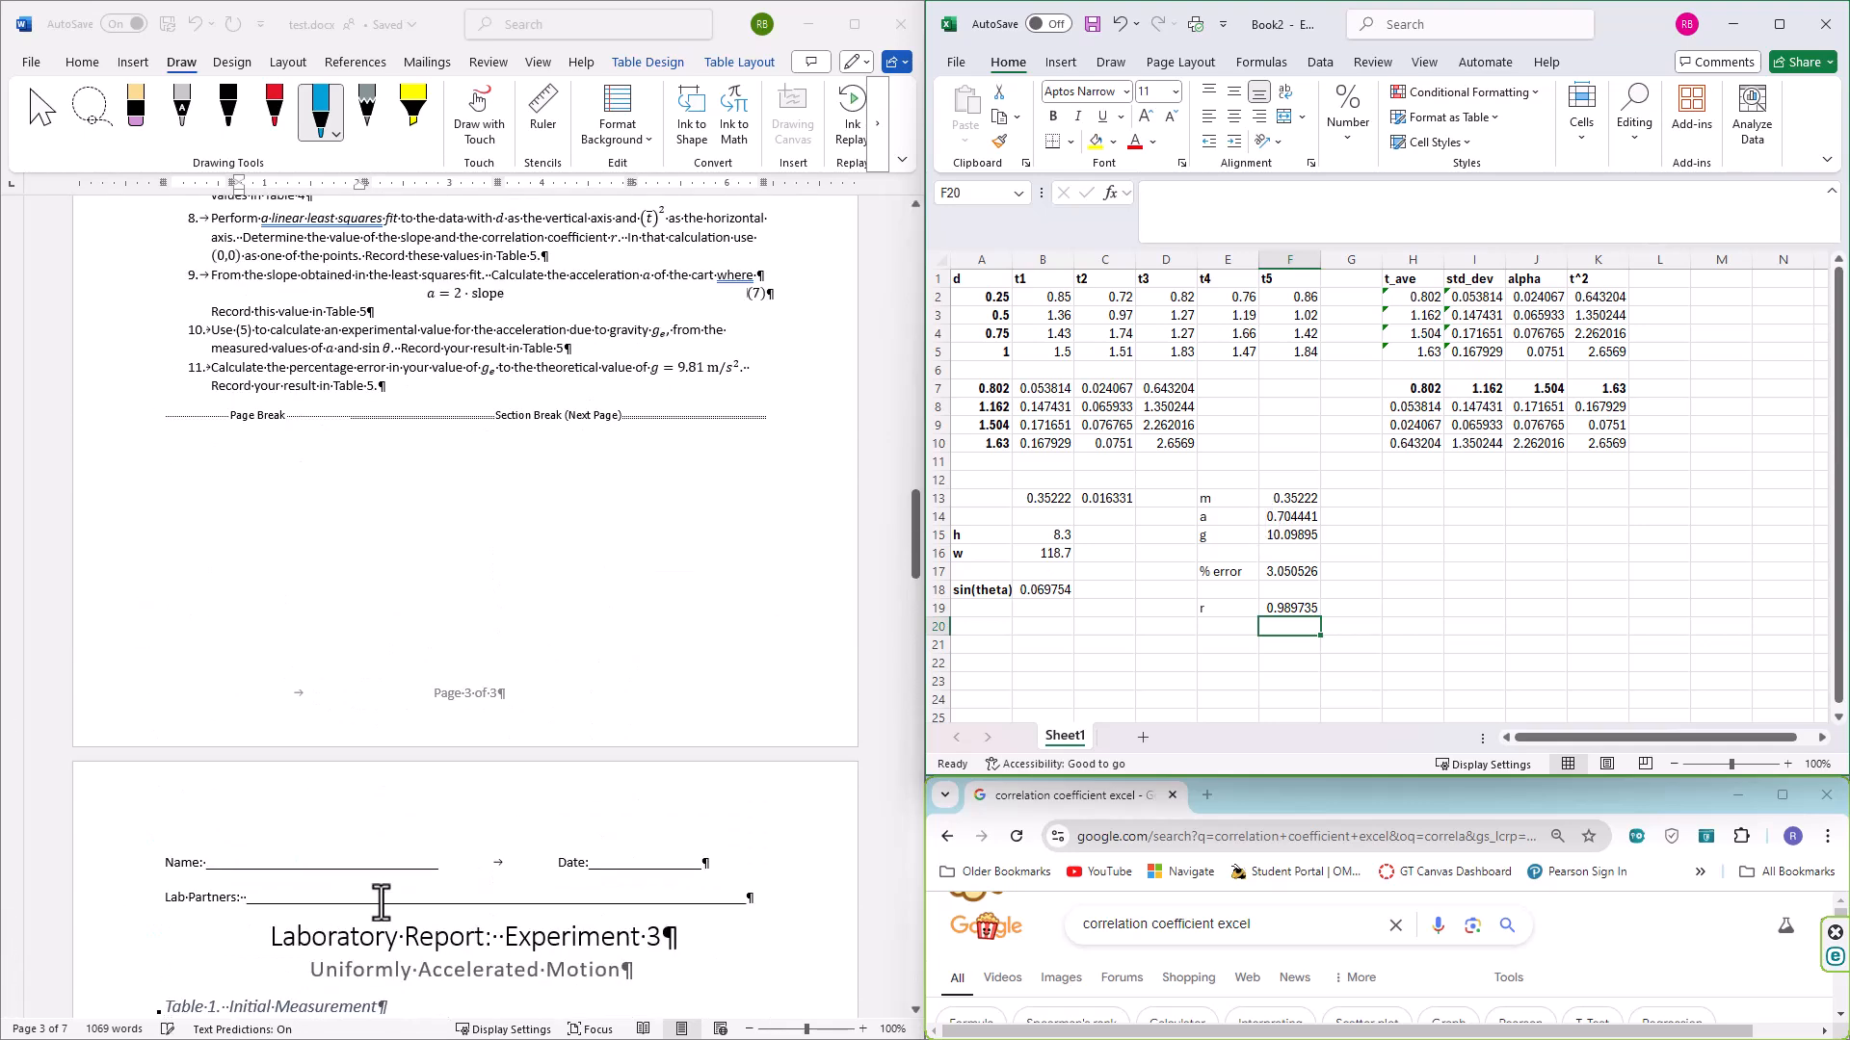
{"action": "scroll", "coordinate": [381, 903], "scroll_direction": "up", "scroll_amount": 2}
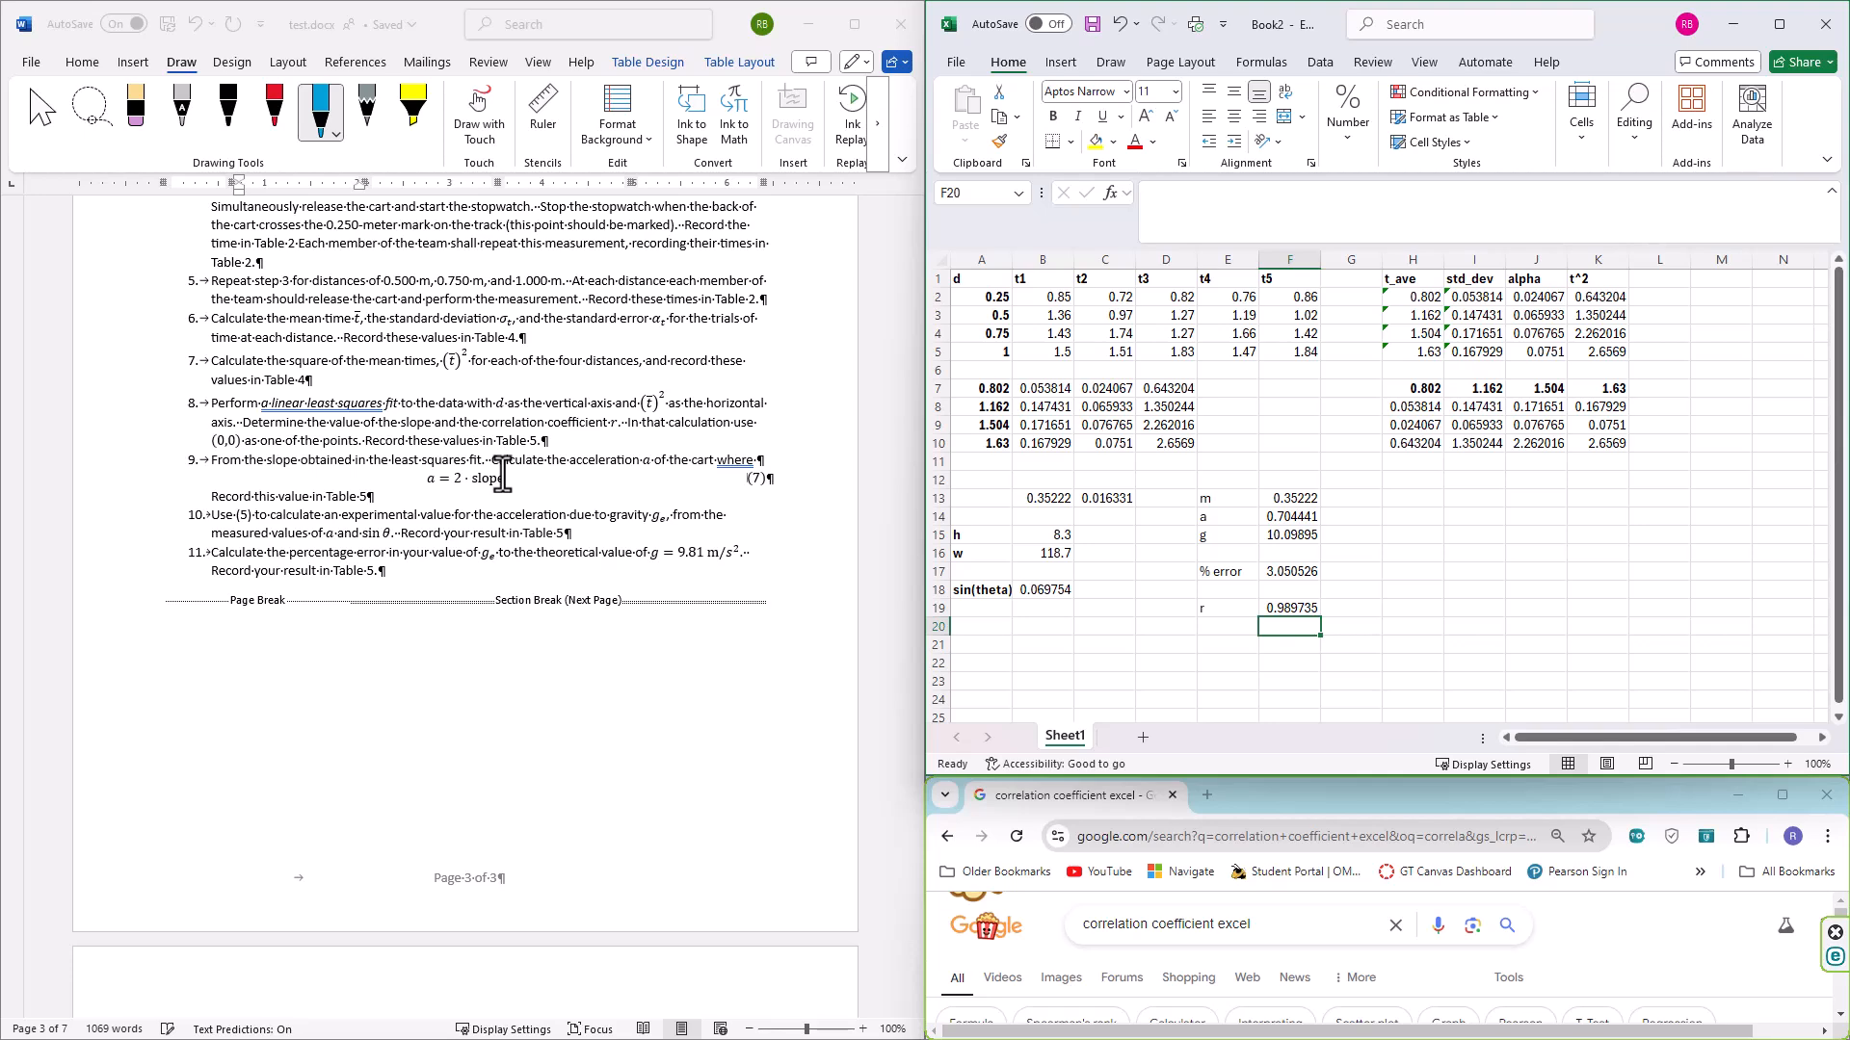
{"action": "scroll", "coordinate": [502, 472], "scroll_direction": "up", "scroll_amount": 1}
{"action": "scroll", "coordinate": [502, 472], "scroll_direction": "down", "scroll_amount": 11}
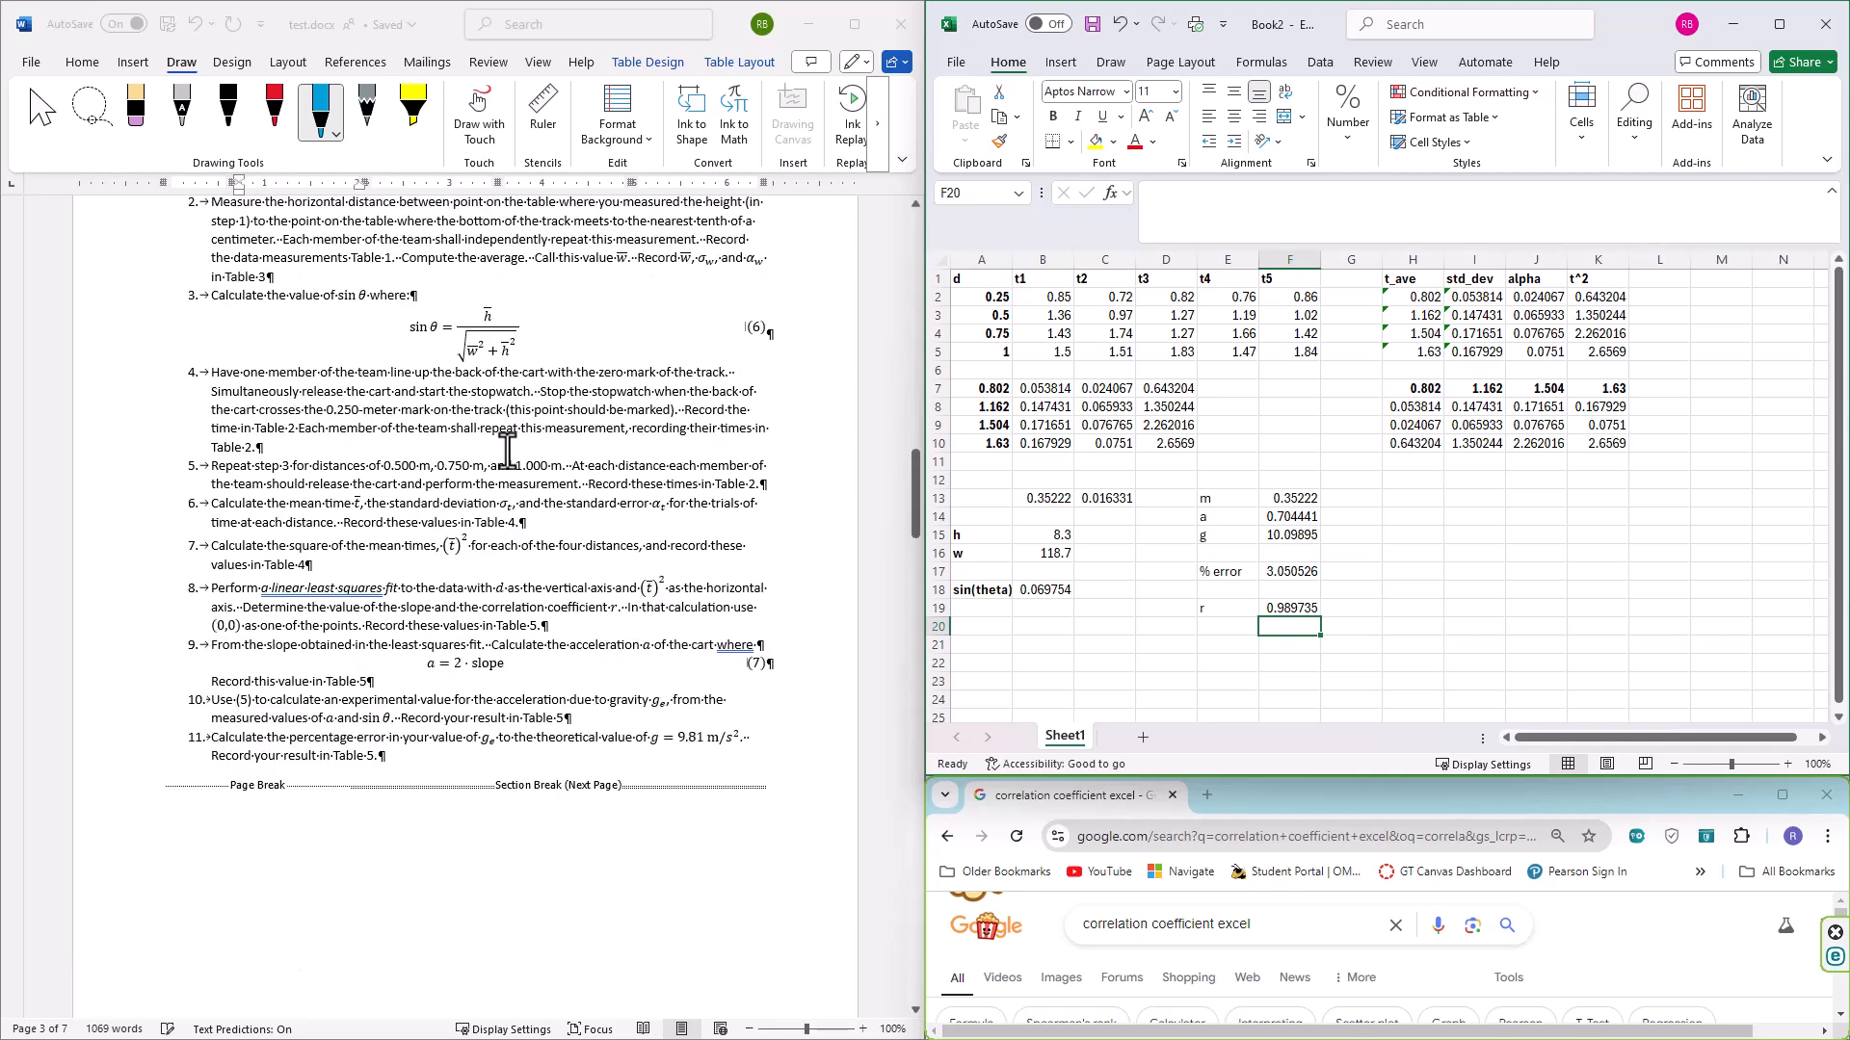
{"action": "scroll", "coordinate": [508, 450], "scroll_direction": "down", "scroll_amount": 15}
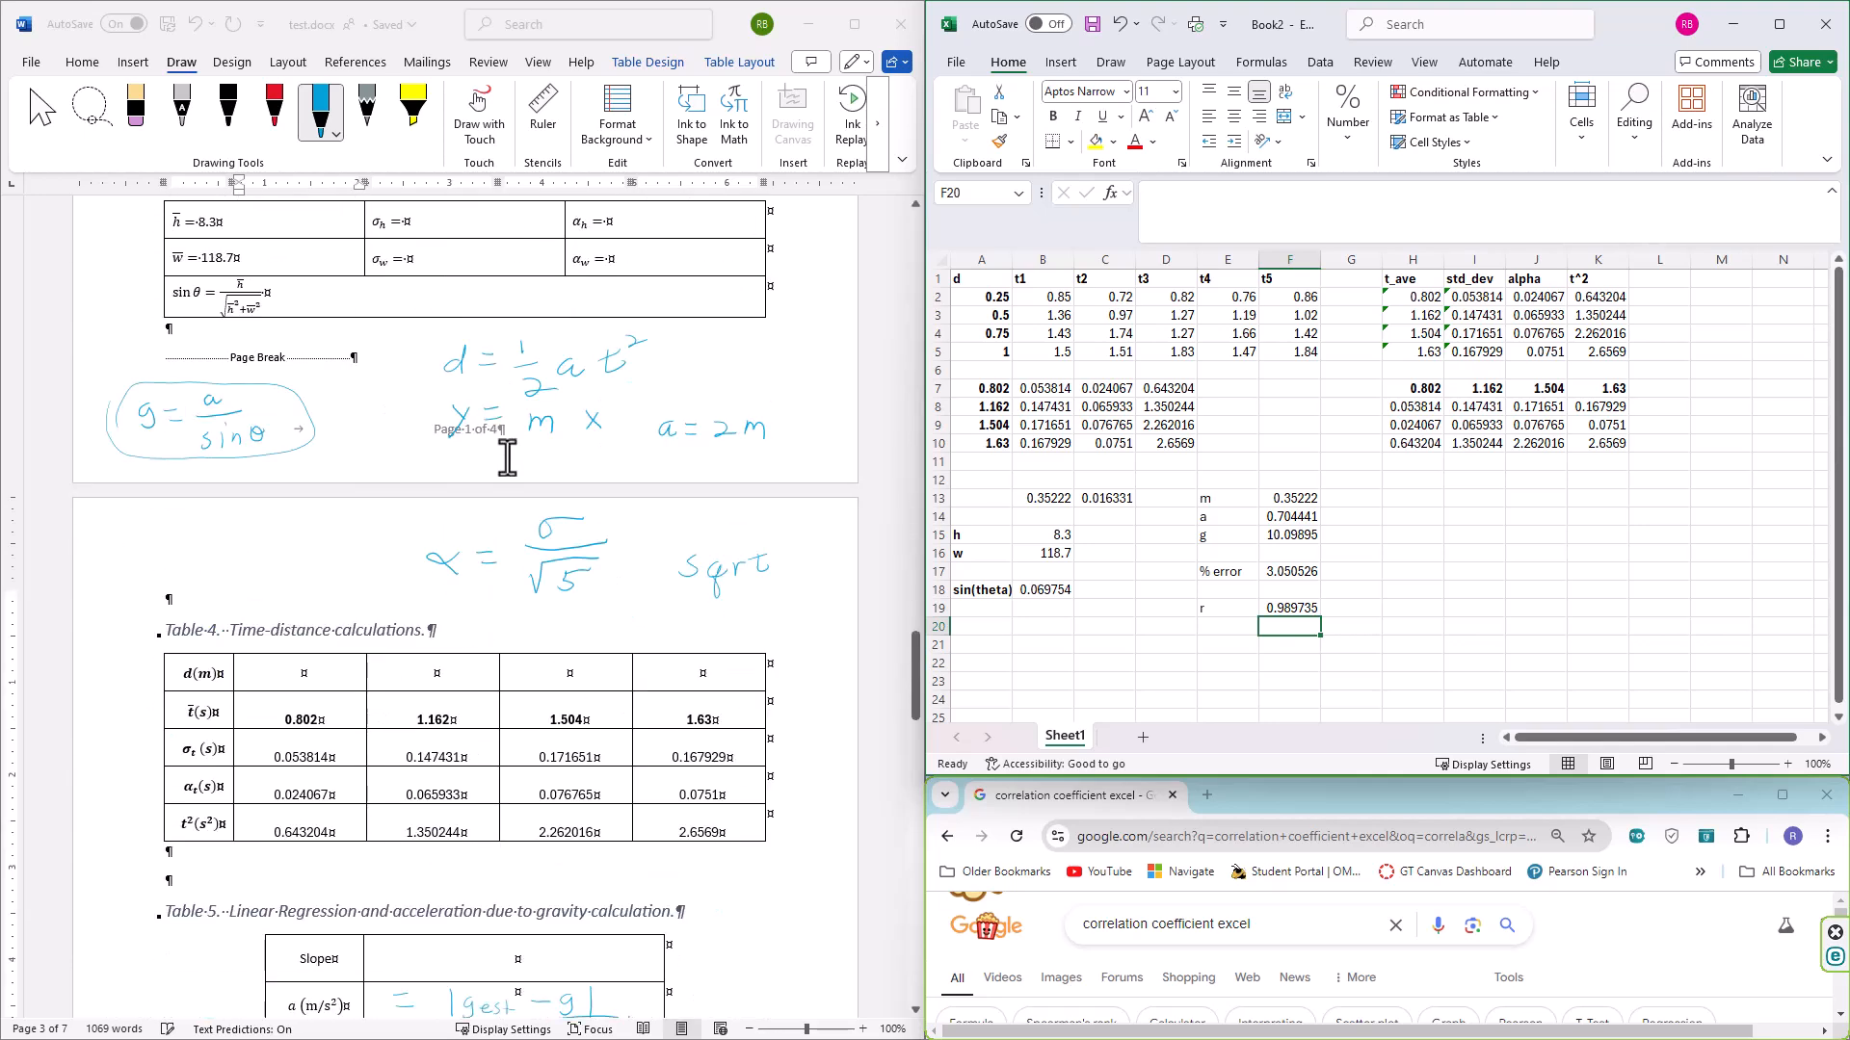
{"action": "scroll", "coordinate": [506, 457], "scroll_direction": "down", "scroll_amount": 2}
{"action": "scroll", "coordinate": [505, 459], "scroll_direction": "up", "scroll_amount": 2}
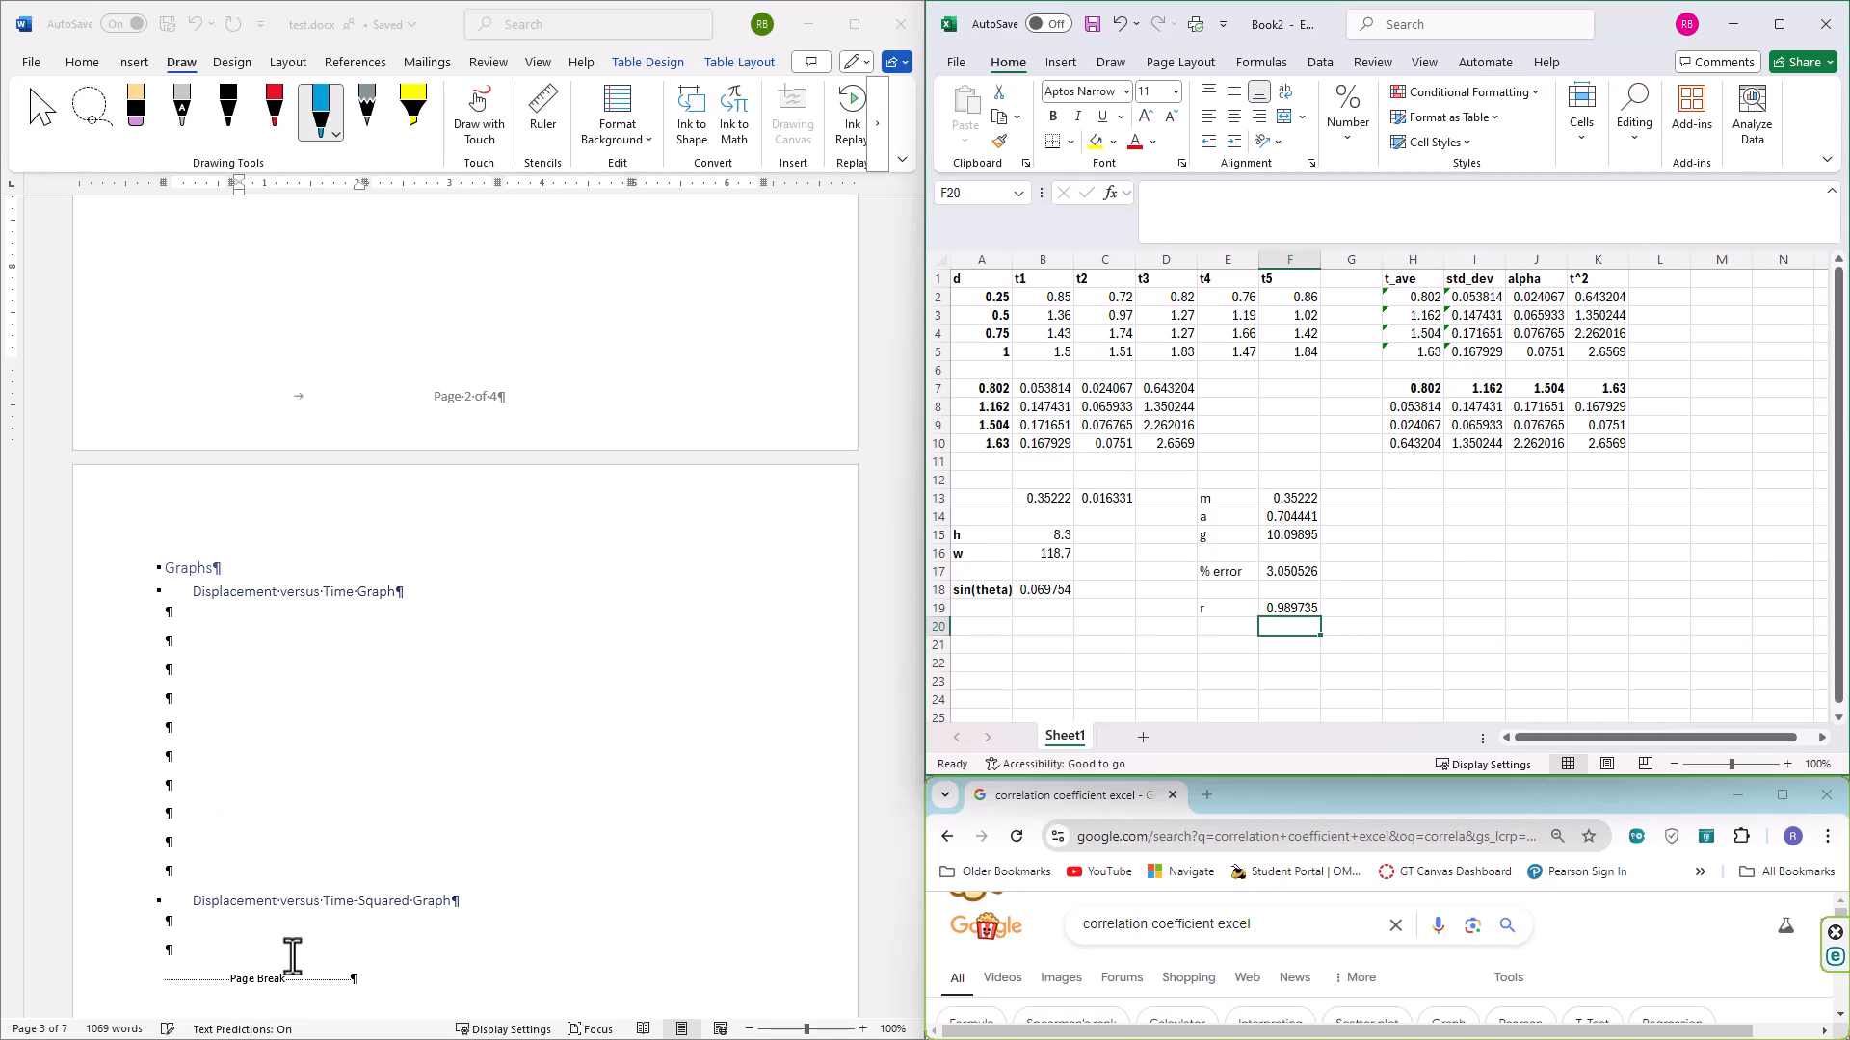
{"action": "scroll", "coordinate": [294, 956], "scroll_direction": "up", "scroll_amount": 1}
{"action": "scroll", "coordinate": [295, 955], "scroll_direction": "up", "scroll_amount": 8}
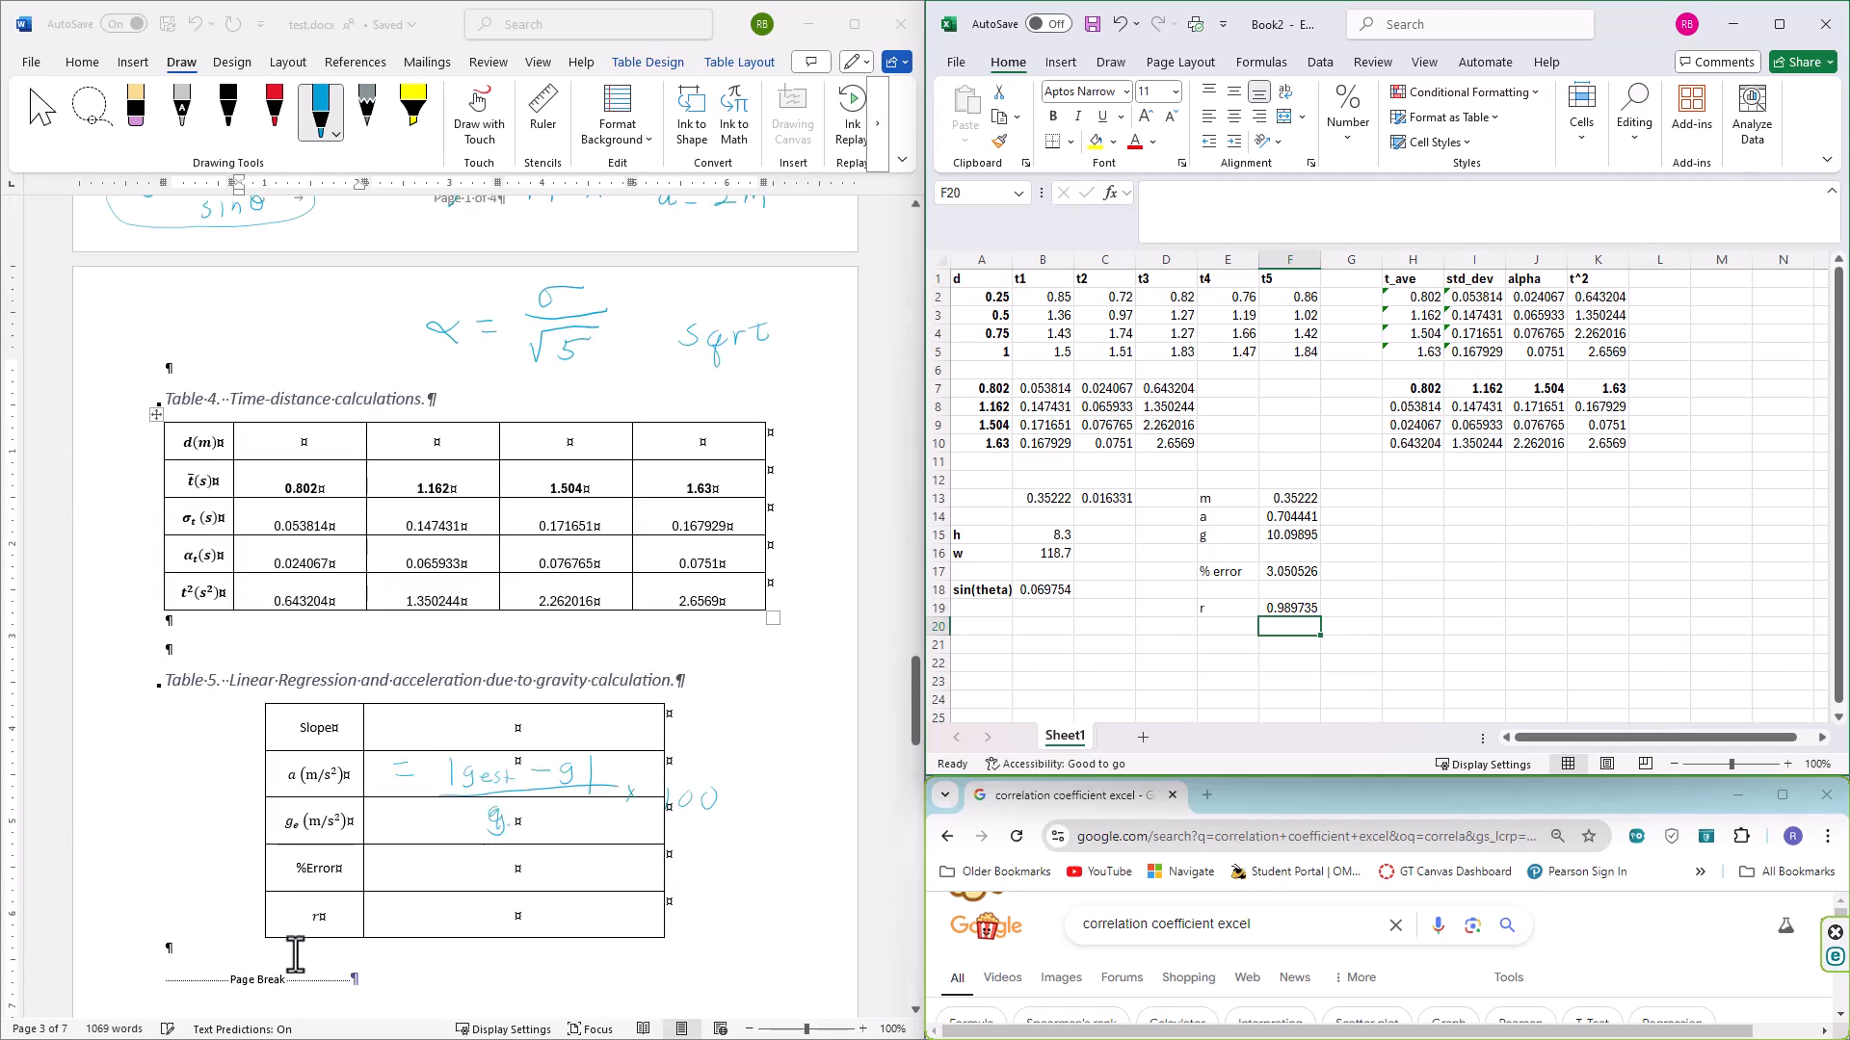
Reread the experimental procedure in the Word lab report and go on to the Graphs section with its displacement graph headings
{"action": "left_click_drag", "start_coordinate": [918, 723], "coordinate": [914, 472]}
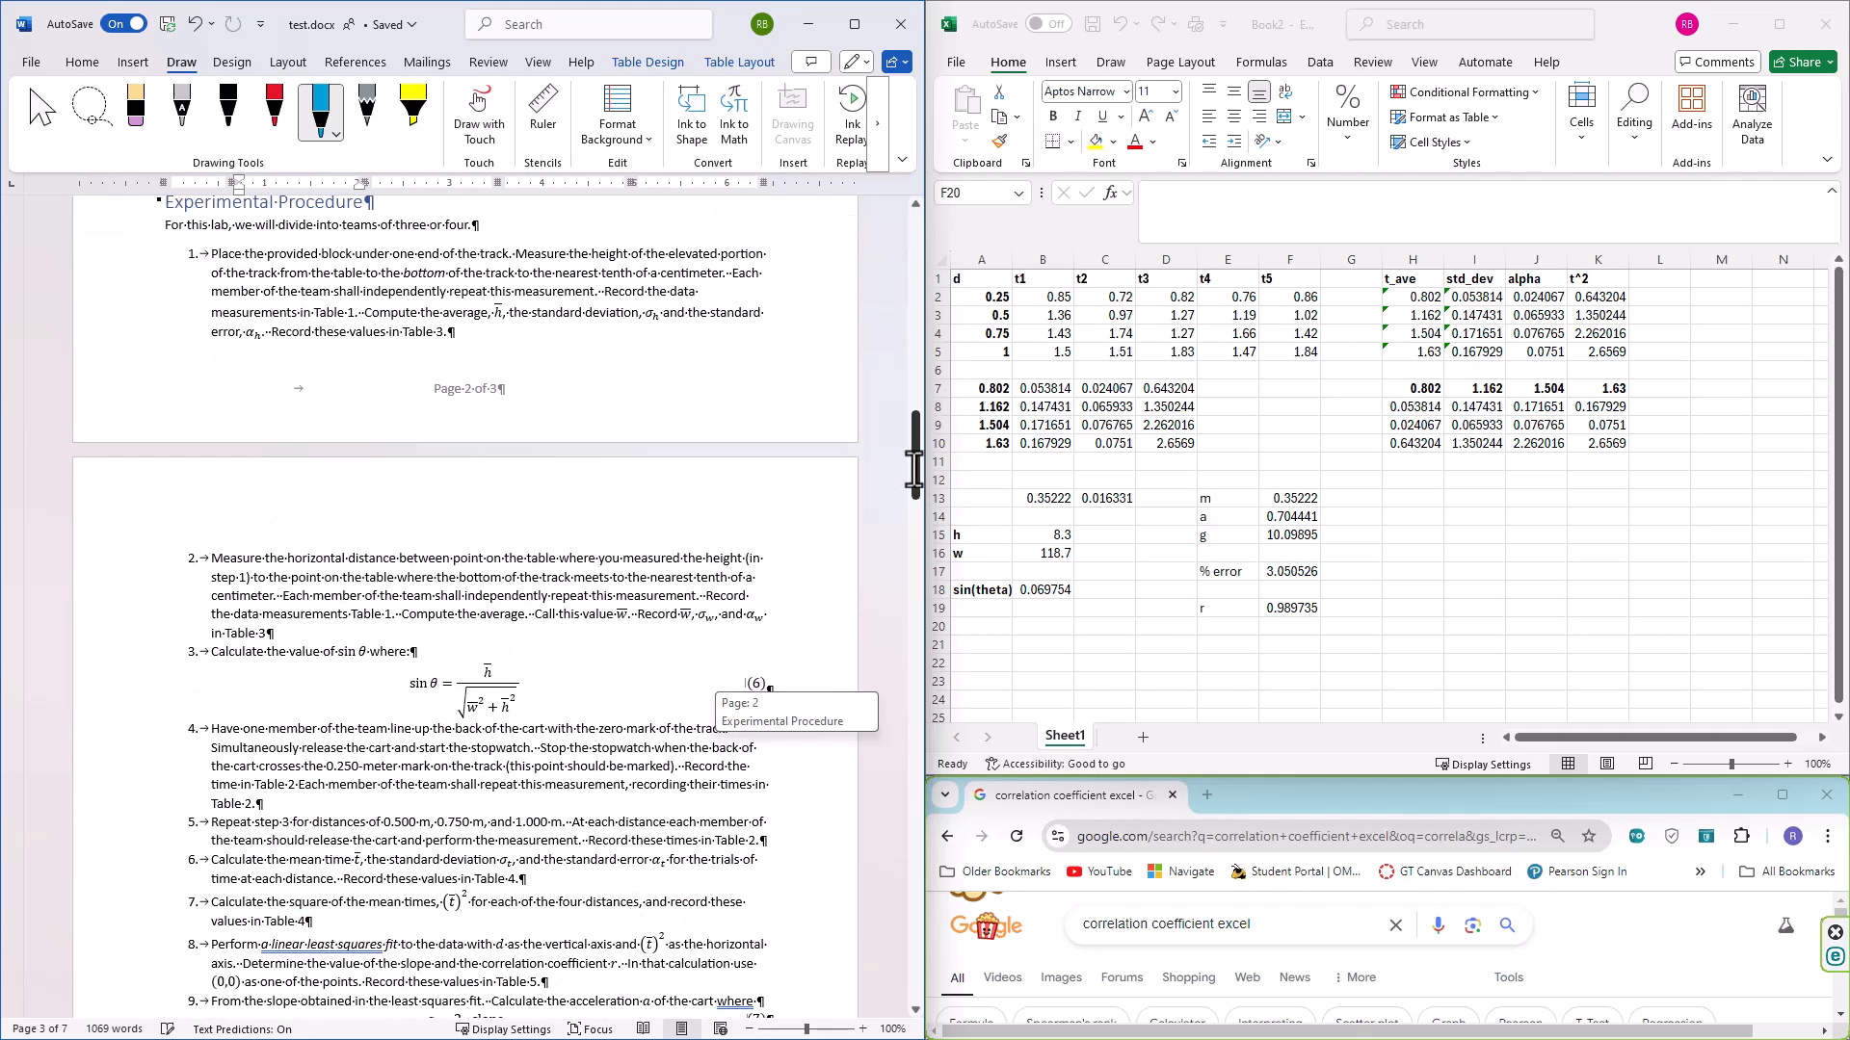
{"action": "left_click_drag", "start_coordinate": [915, 472], "coordinate": [915, 486]}
{"action": "scroll", "coordinate": [640, 966], "scroll_direction": "down", "scroll_amount": 12}
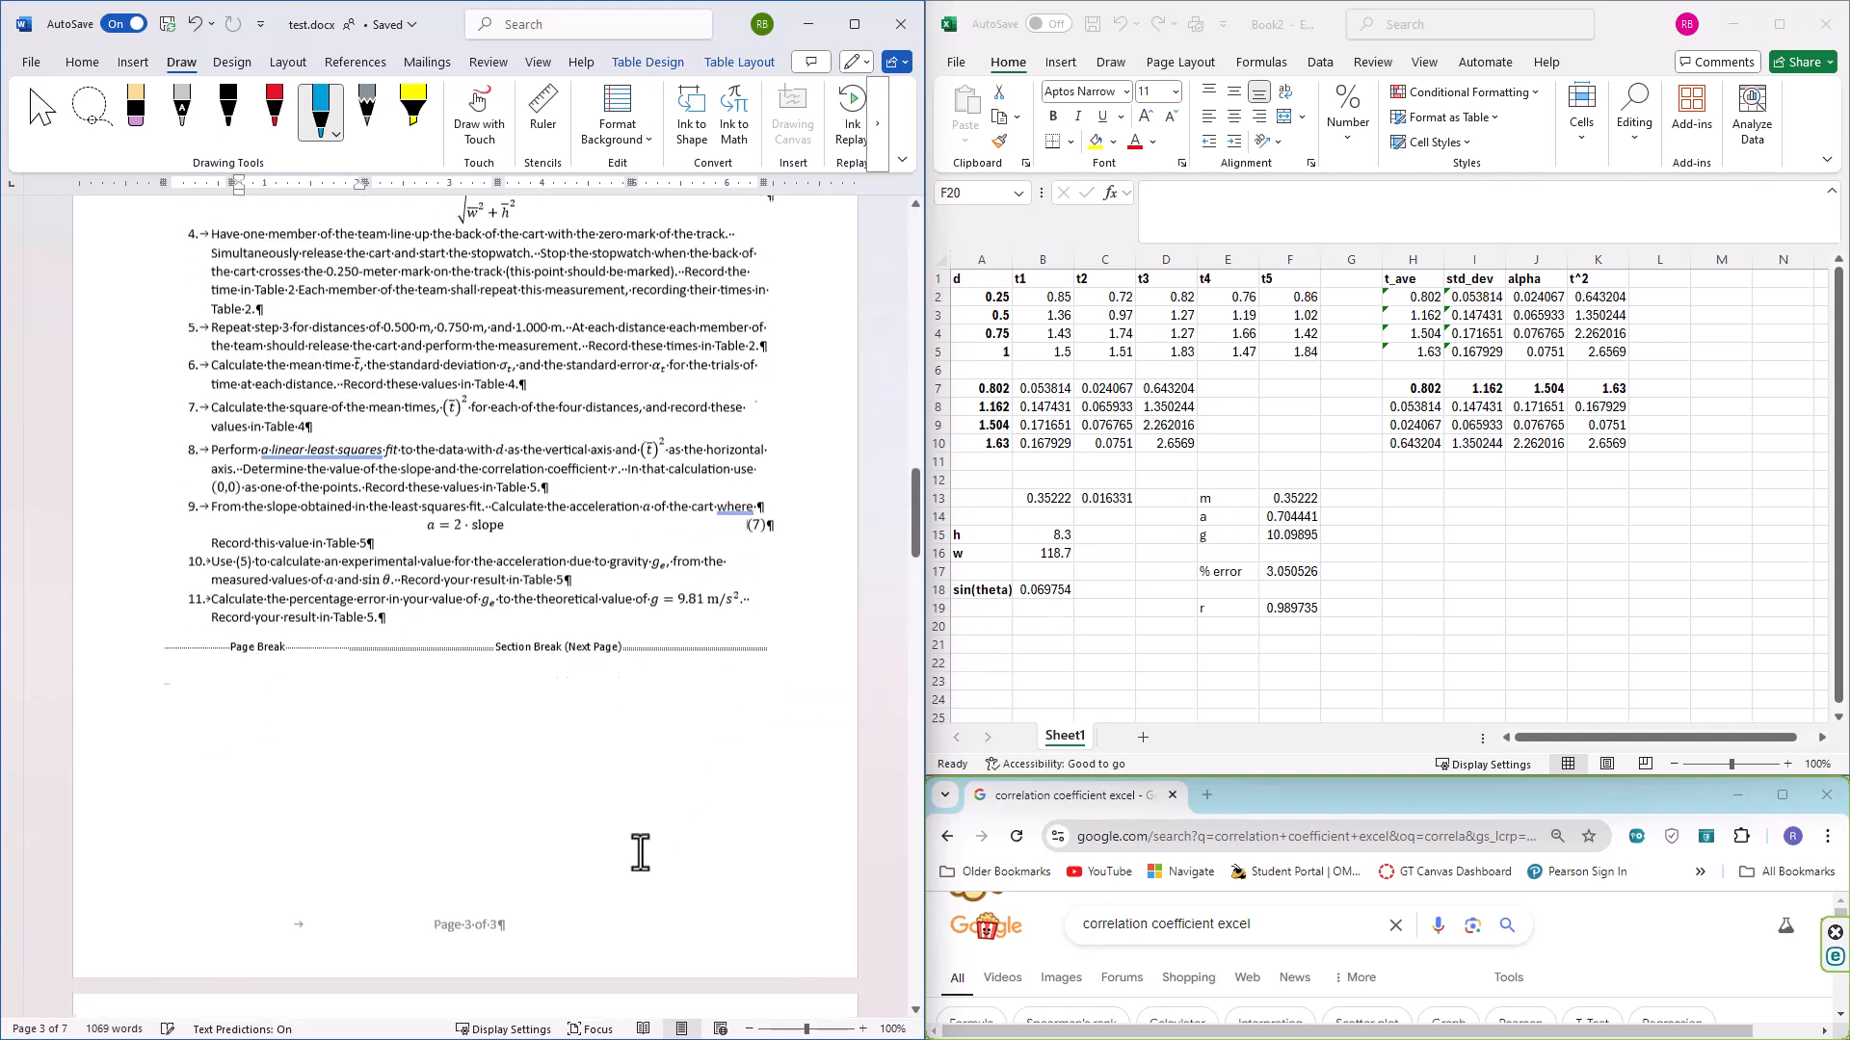
{"action": "scroll", "coordinate": [645, 862], "scroll_direction": "down", "scroll_amount": 15}
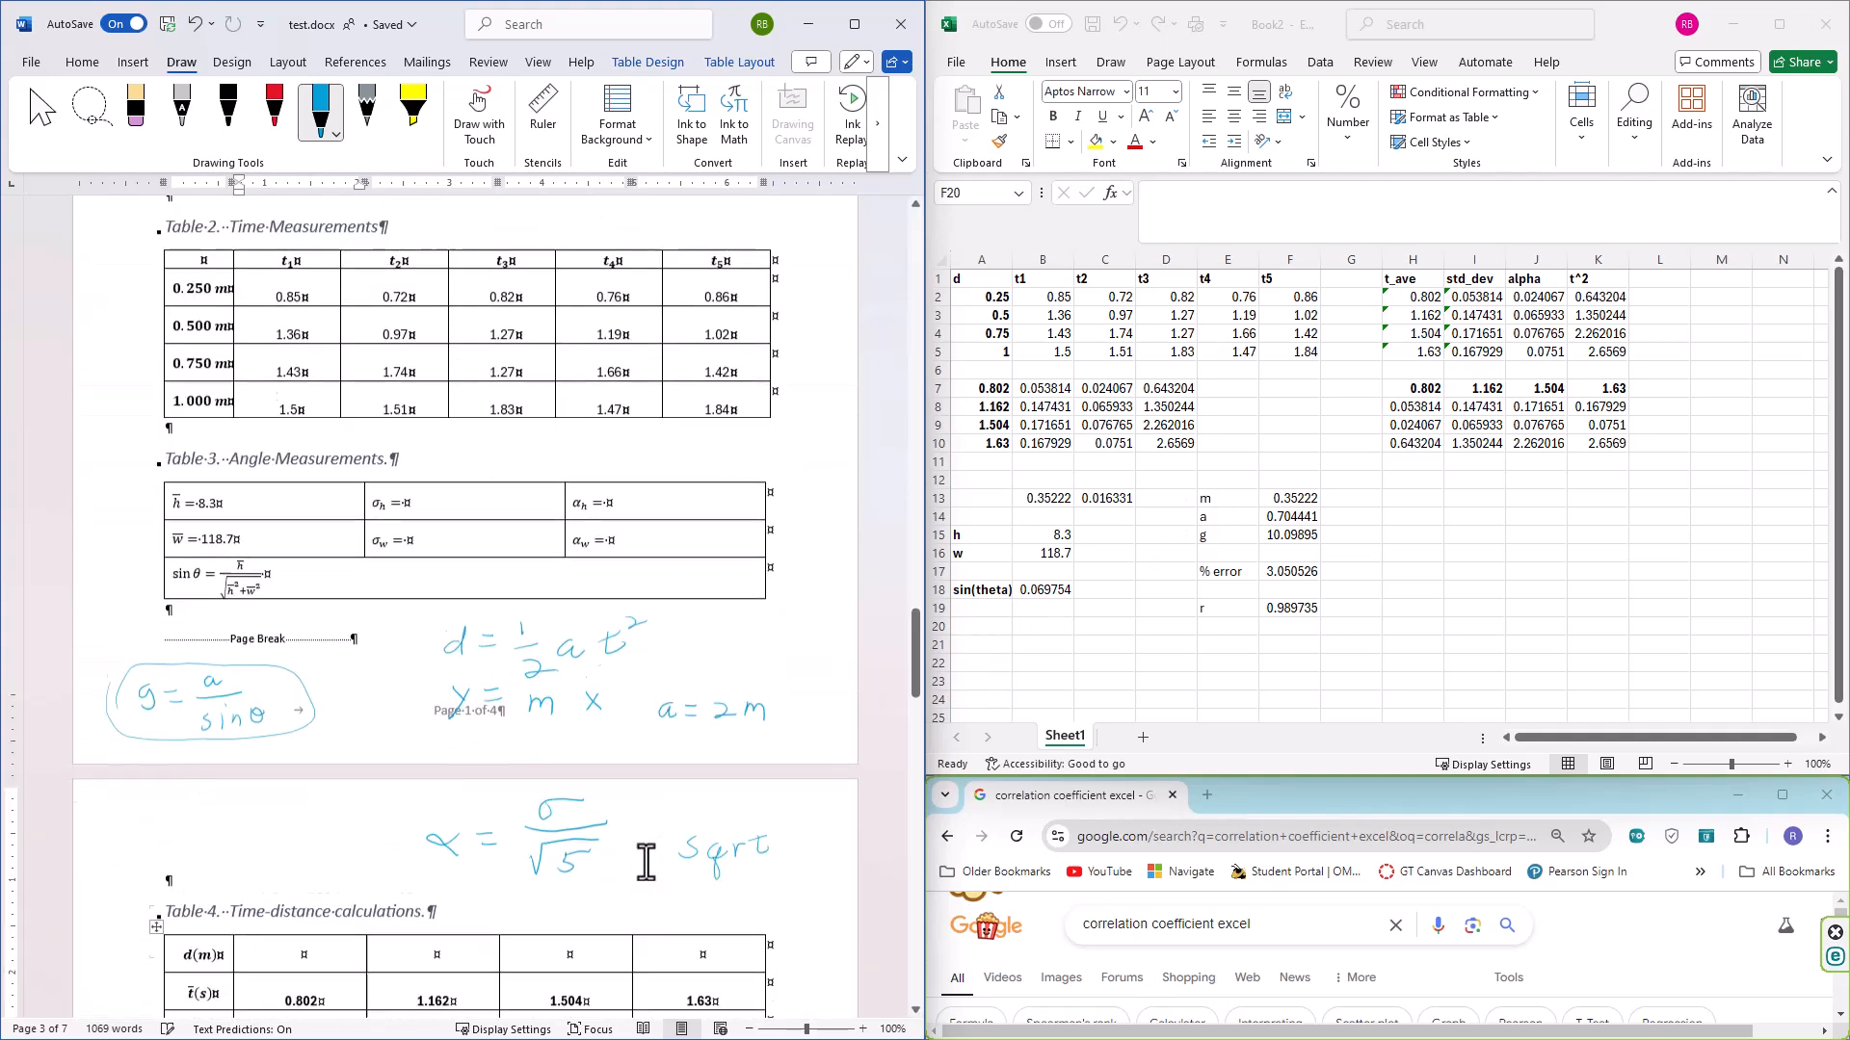
{"action": "scroll", "coordinate": [646, 862], "scroll_direction": "down", "scroll_amount": 15}
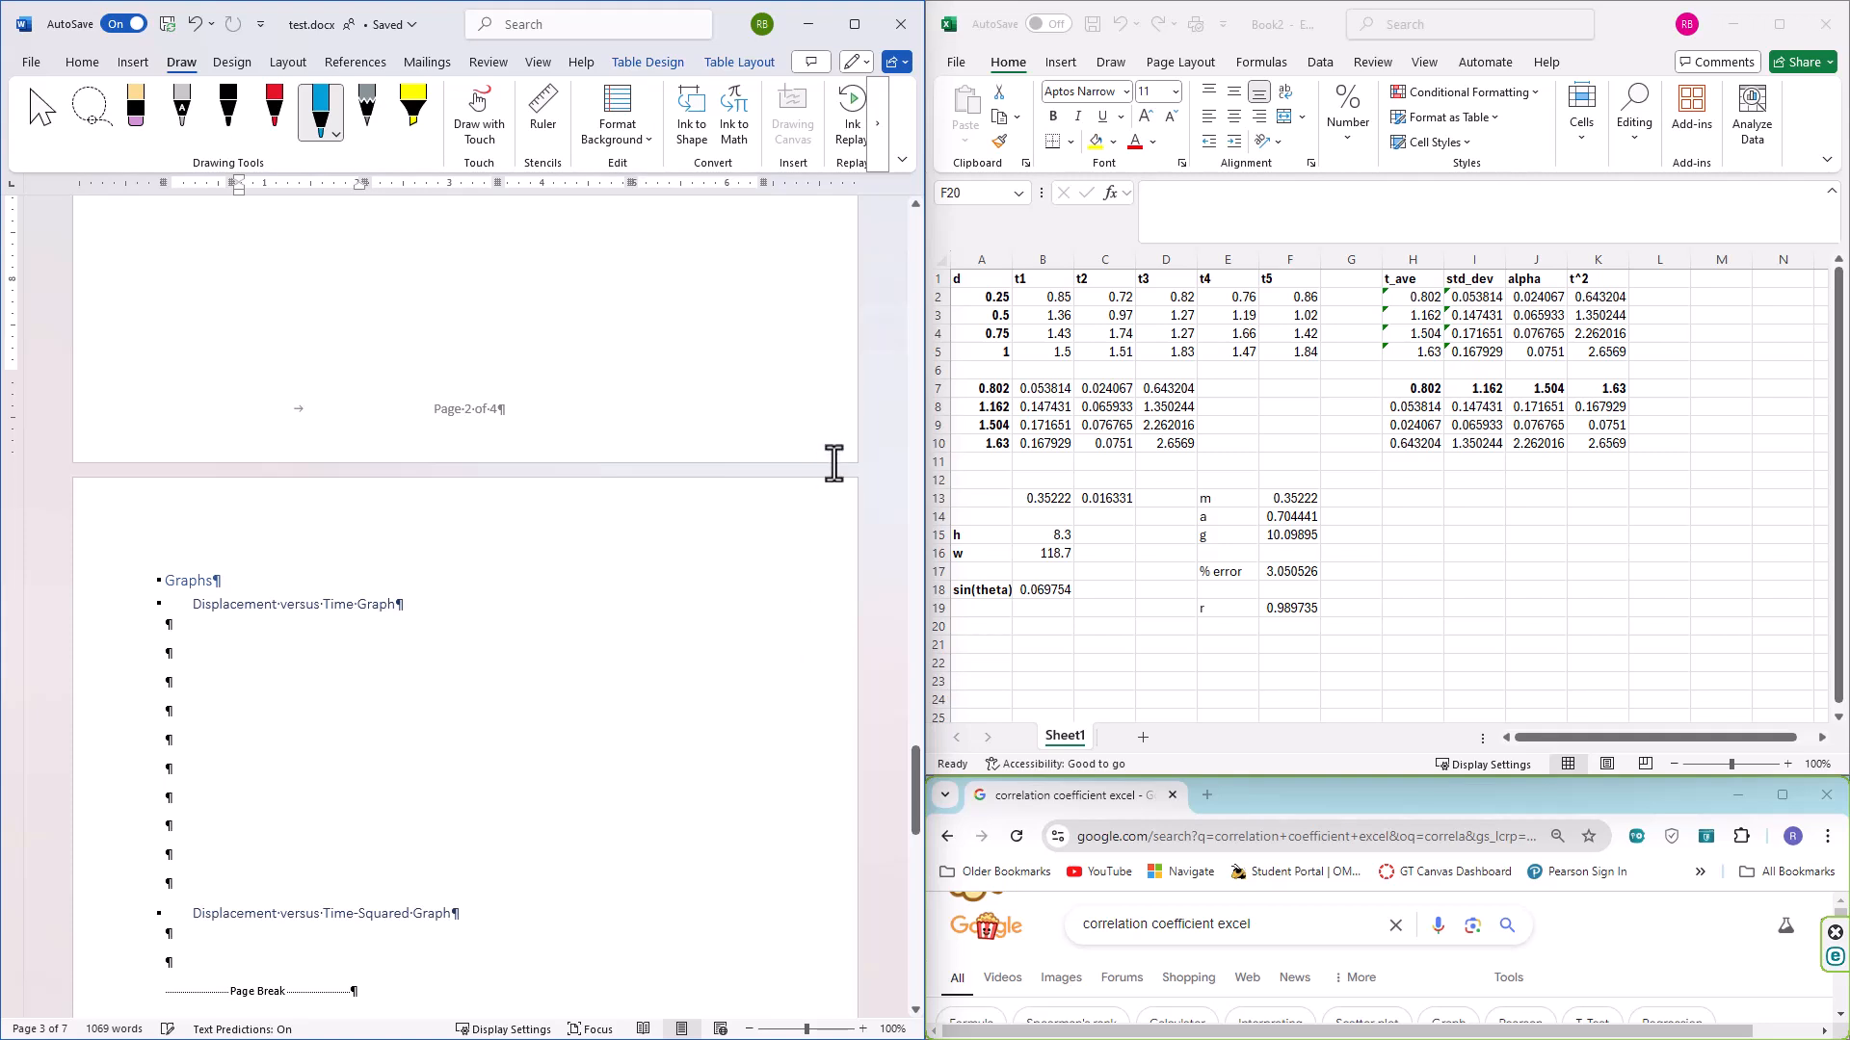
In Excel, copy the distance values from A2:A5 into K14:K17
{"action": "left_click", "coordinate": [982, 292]}
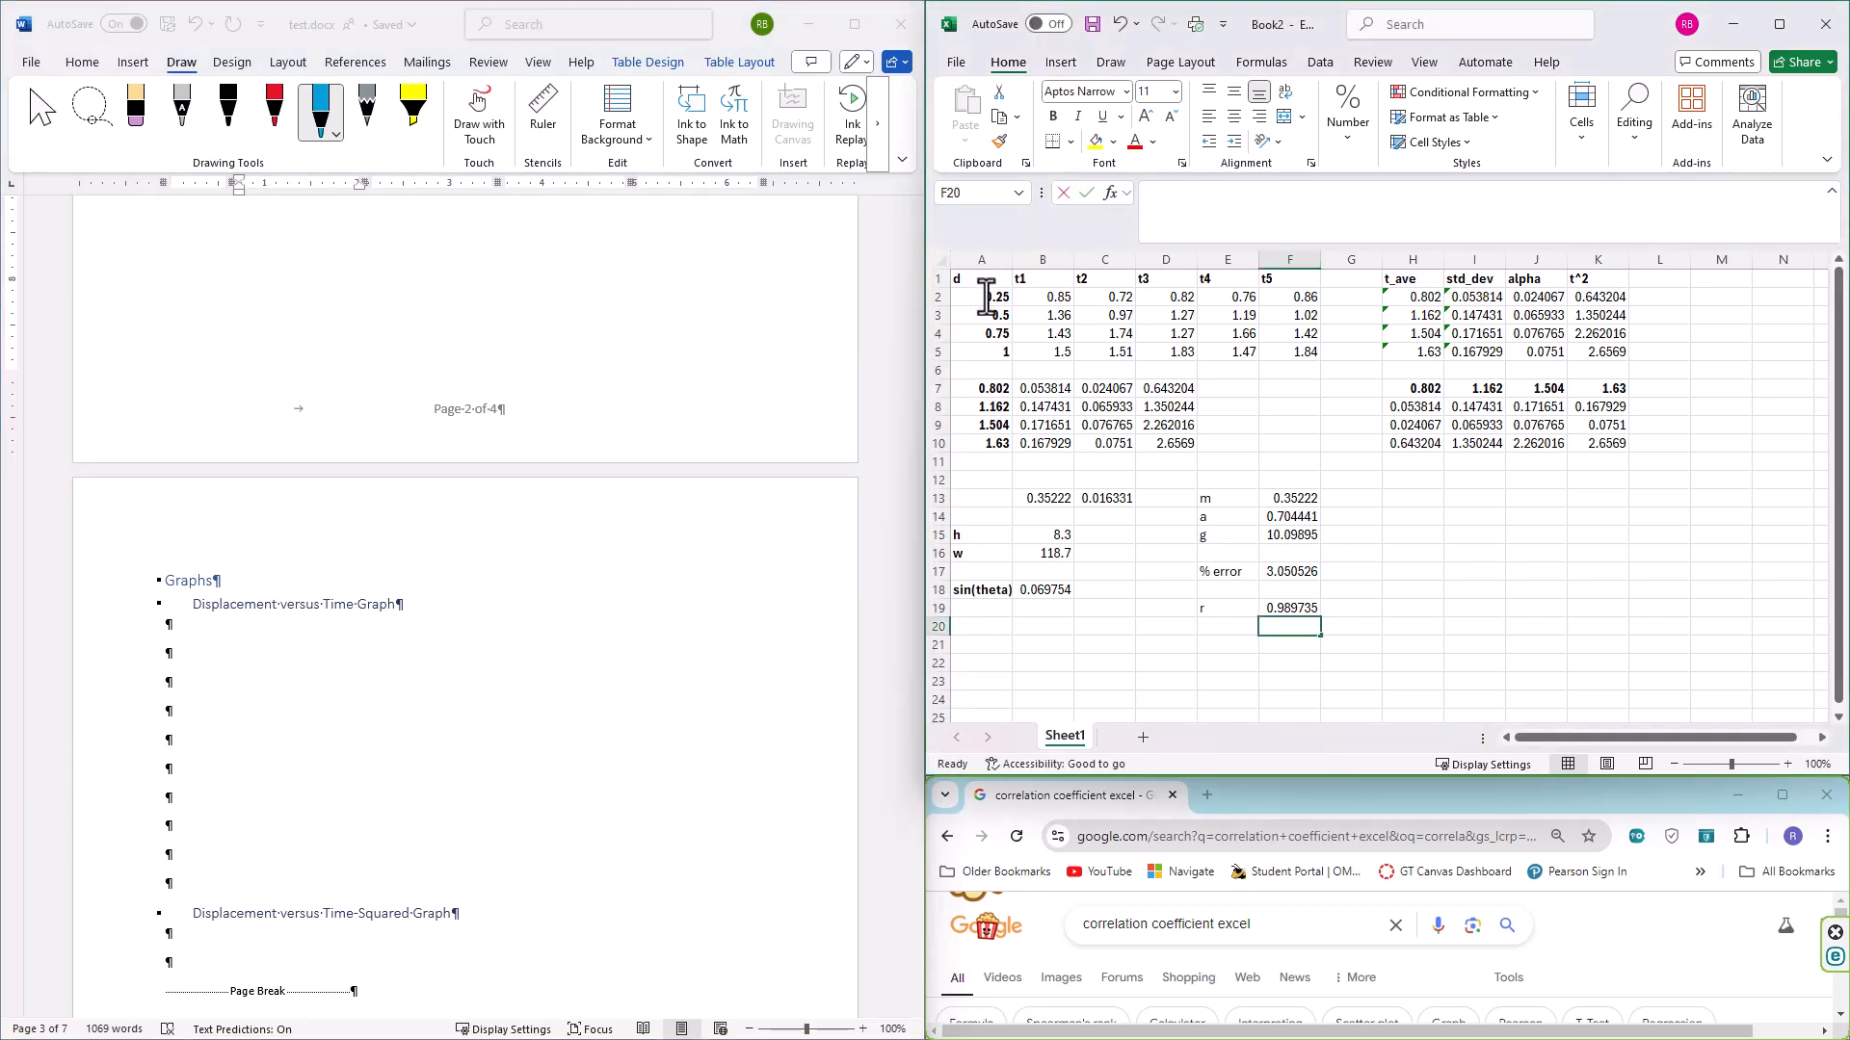
{"action": "left_click_drag", "start_coordinate": [977, 299], "coordinate": [979, 354]}
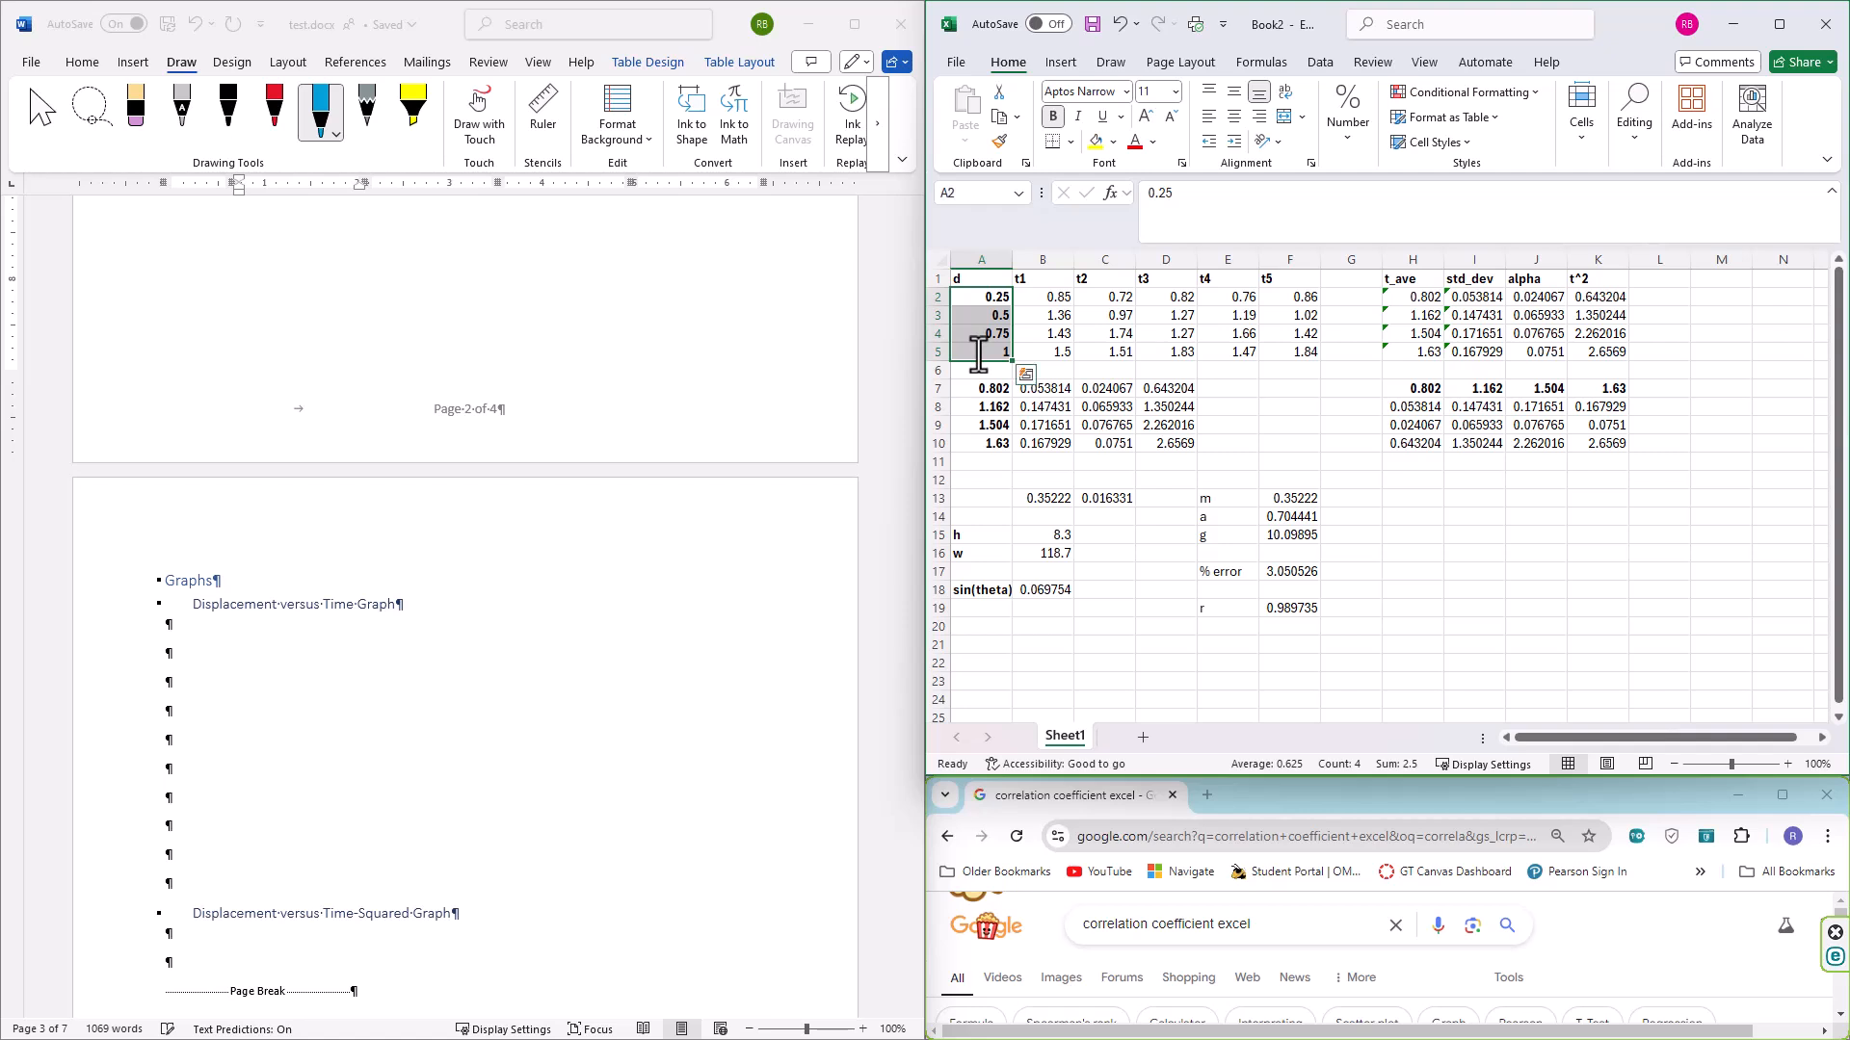
{"action": "key", "text": "ctrl+c"}
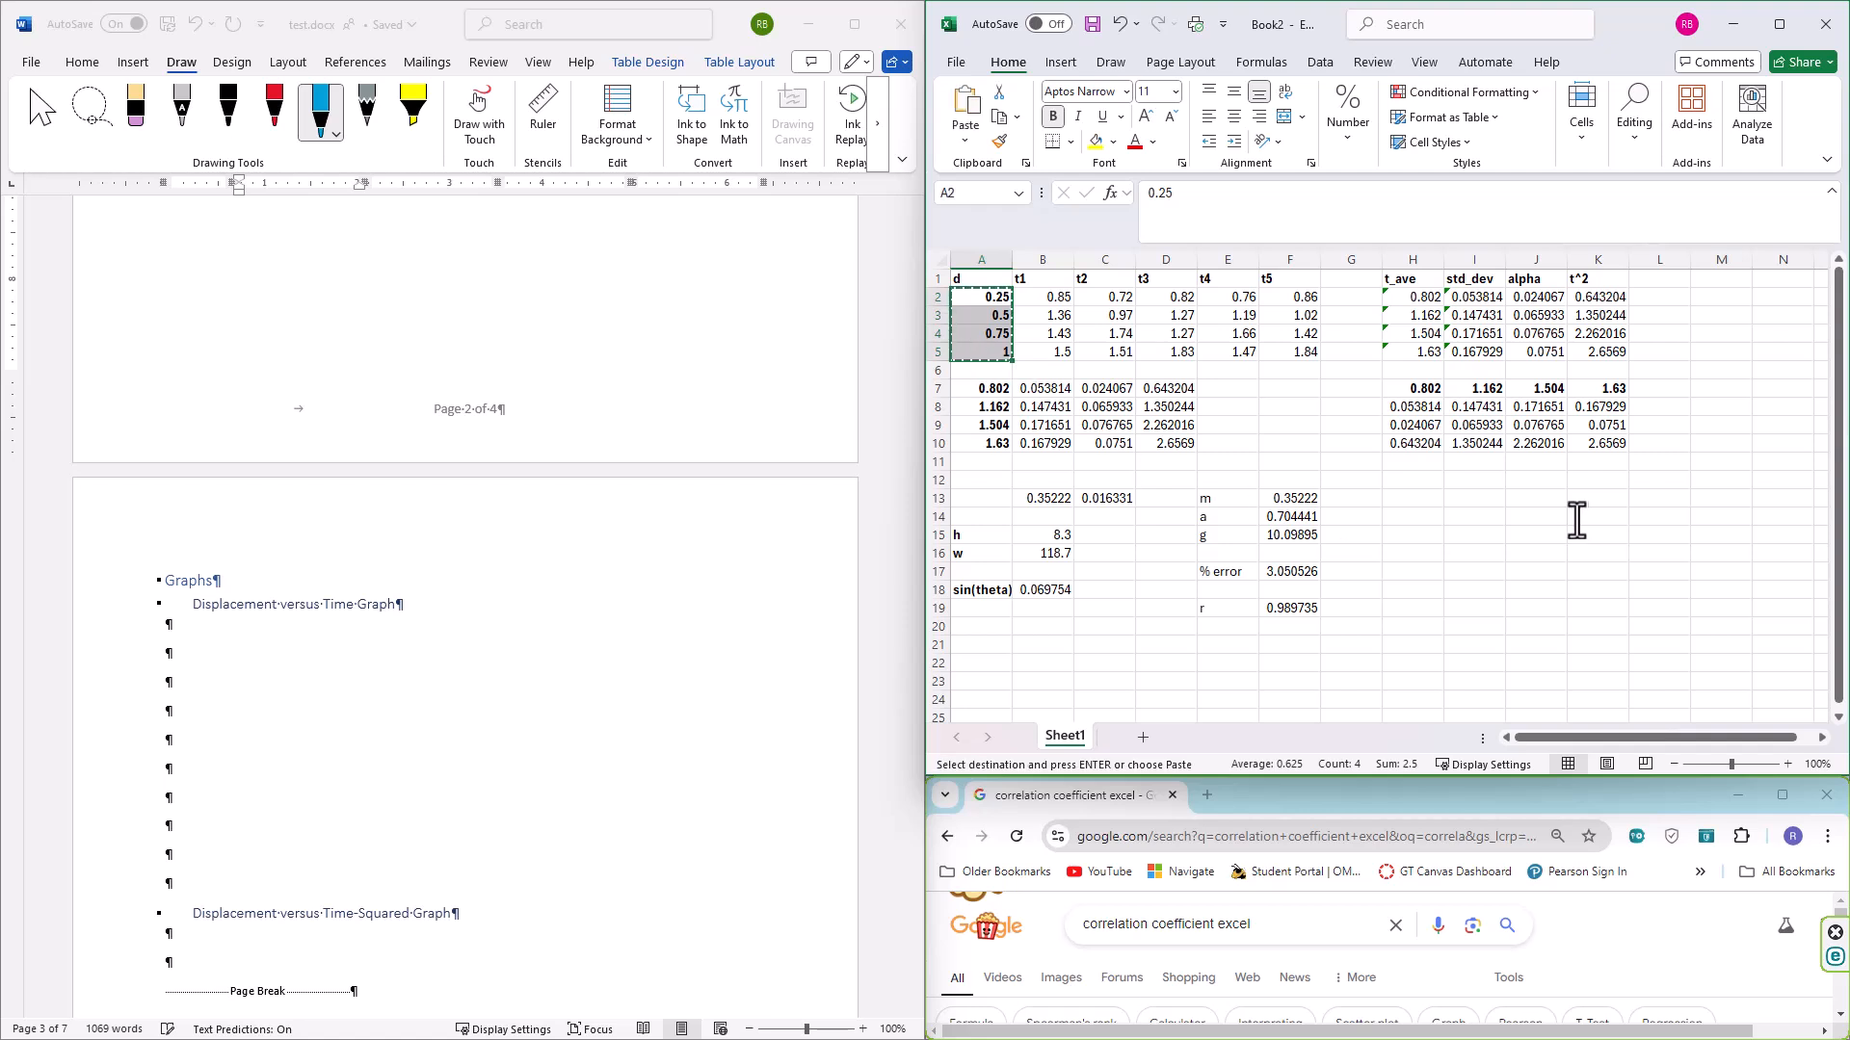
{"action": "left_click", "coordinate": [1581, 523]}
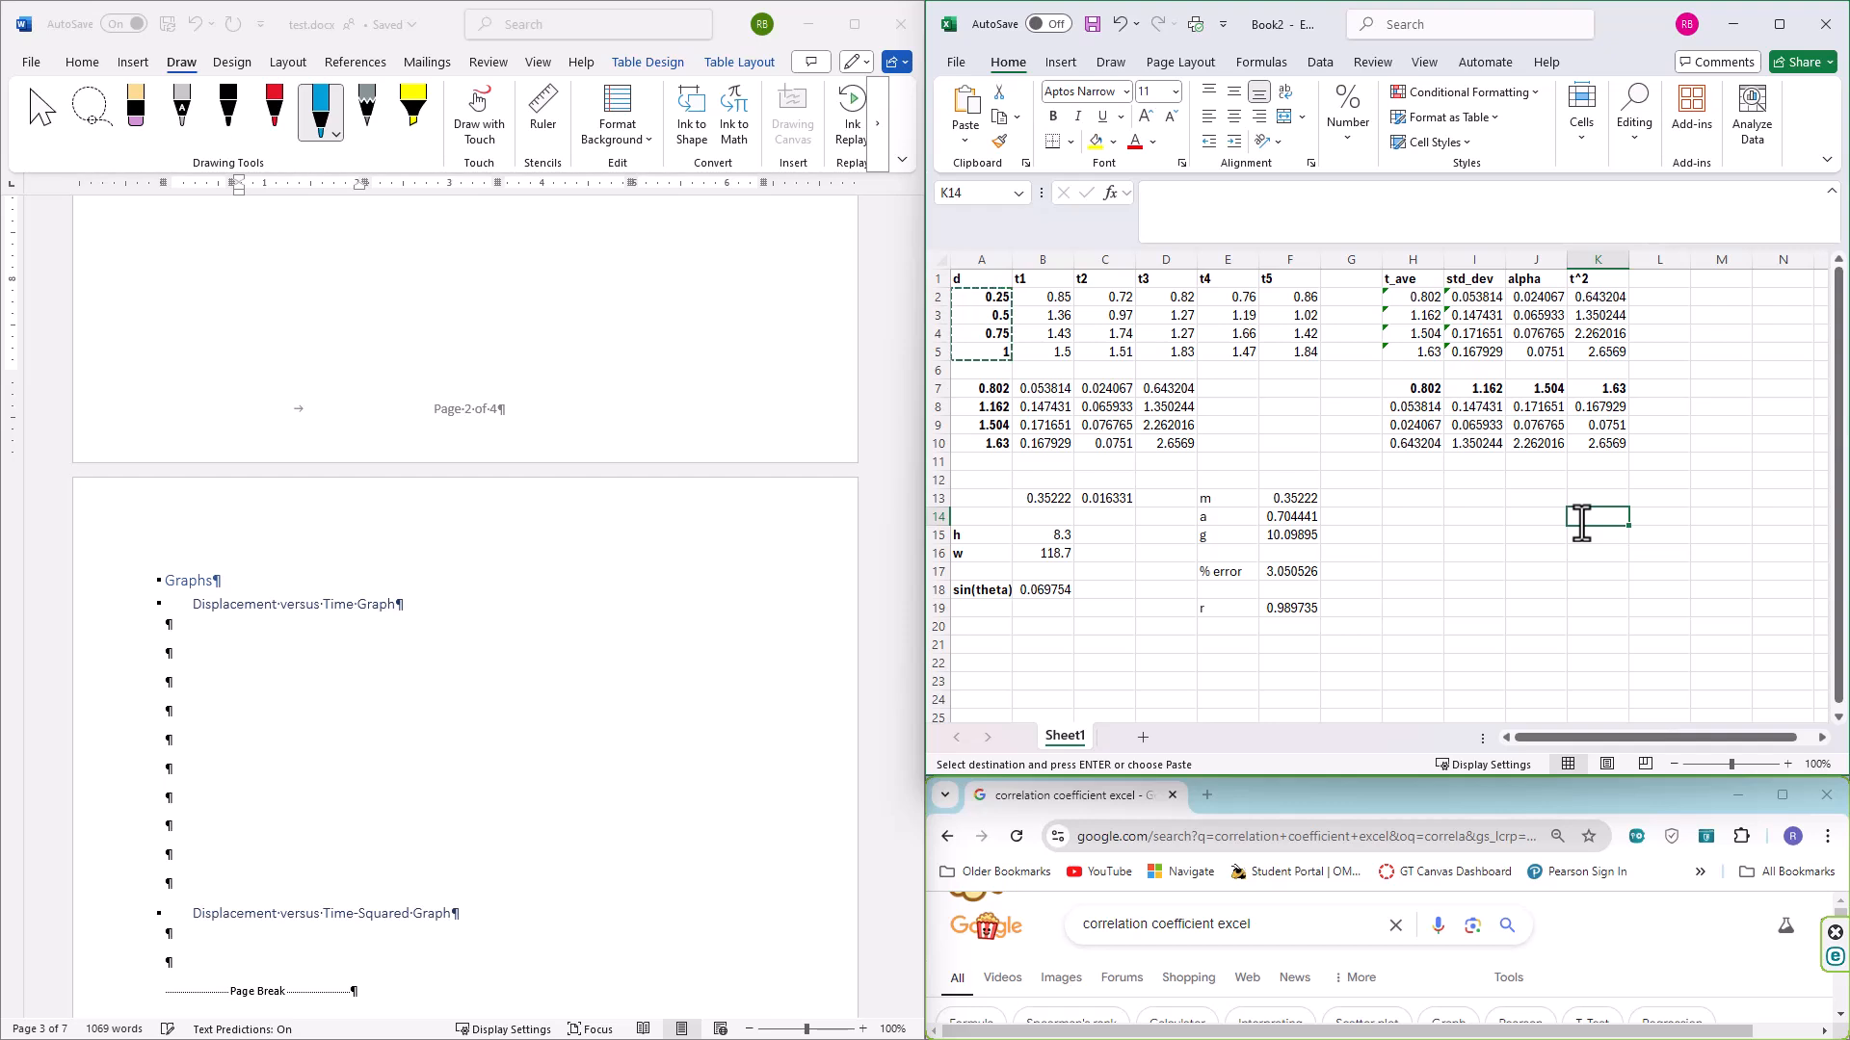
{"action": "key", "text": "ctrl+v"}
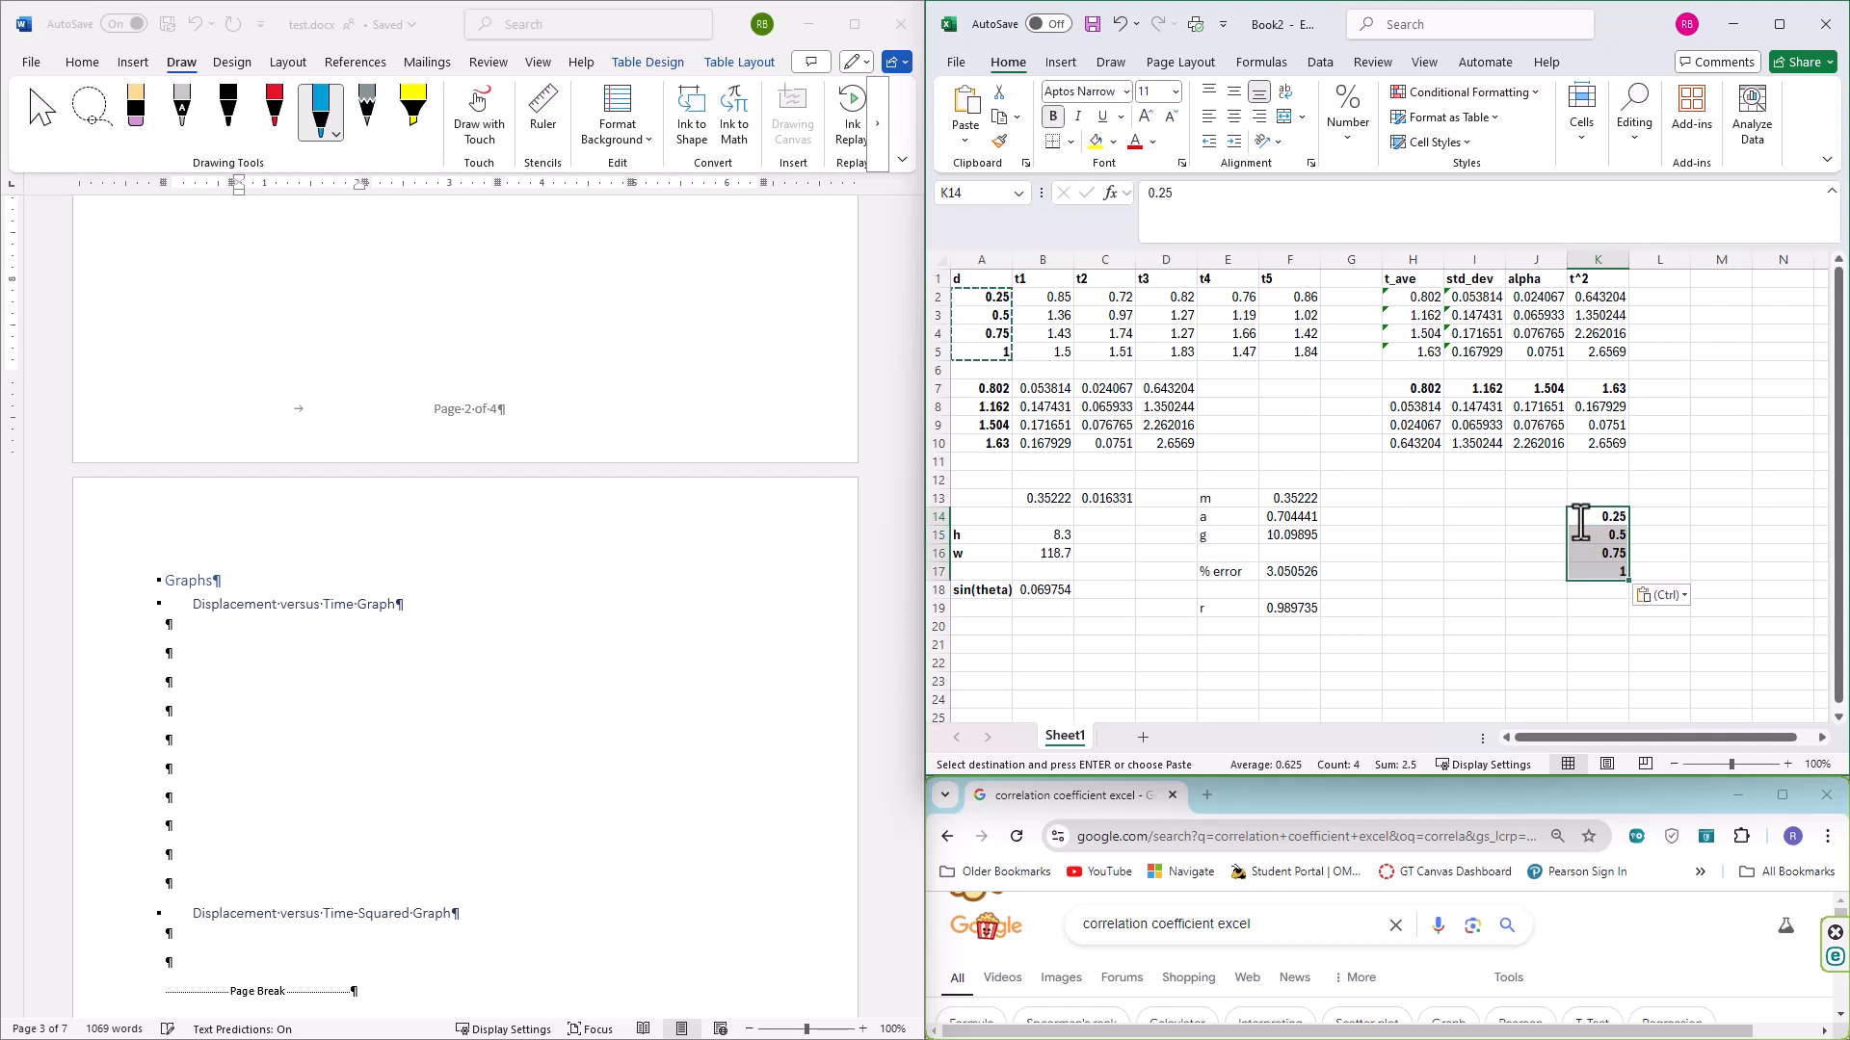
Copy the average times from H2:H5 and paste them as values only into J14:J17, beside the copied distances
{"action": "left_click", "coordinate": [1422, 301]}
{"action": "left_click_drag", "start_coordinate": [1423, 301], "coordinate": [1412, 353]}
{"action": "right_click", "coordinate": [1408, 323]}
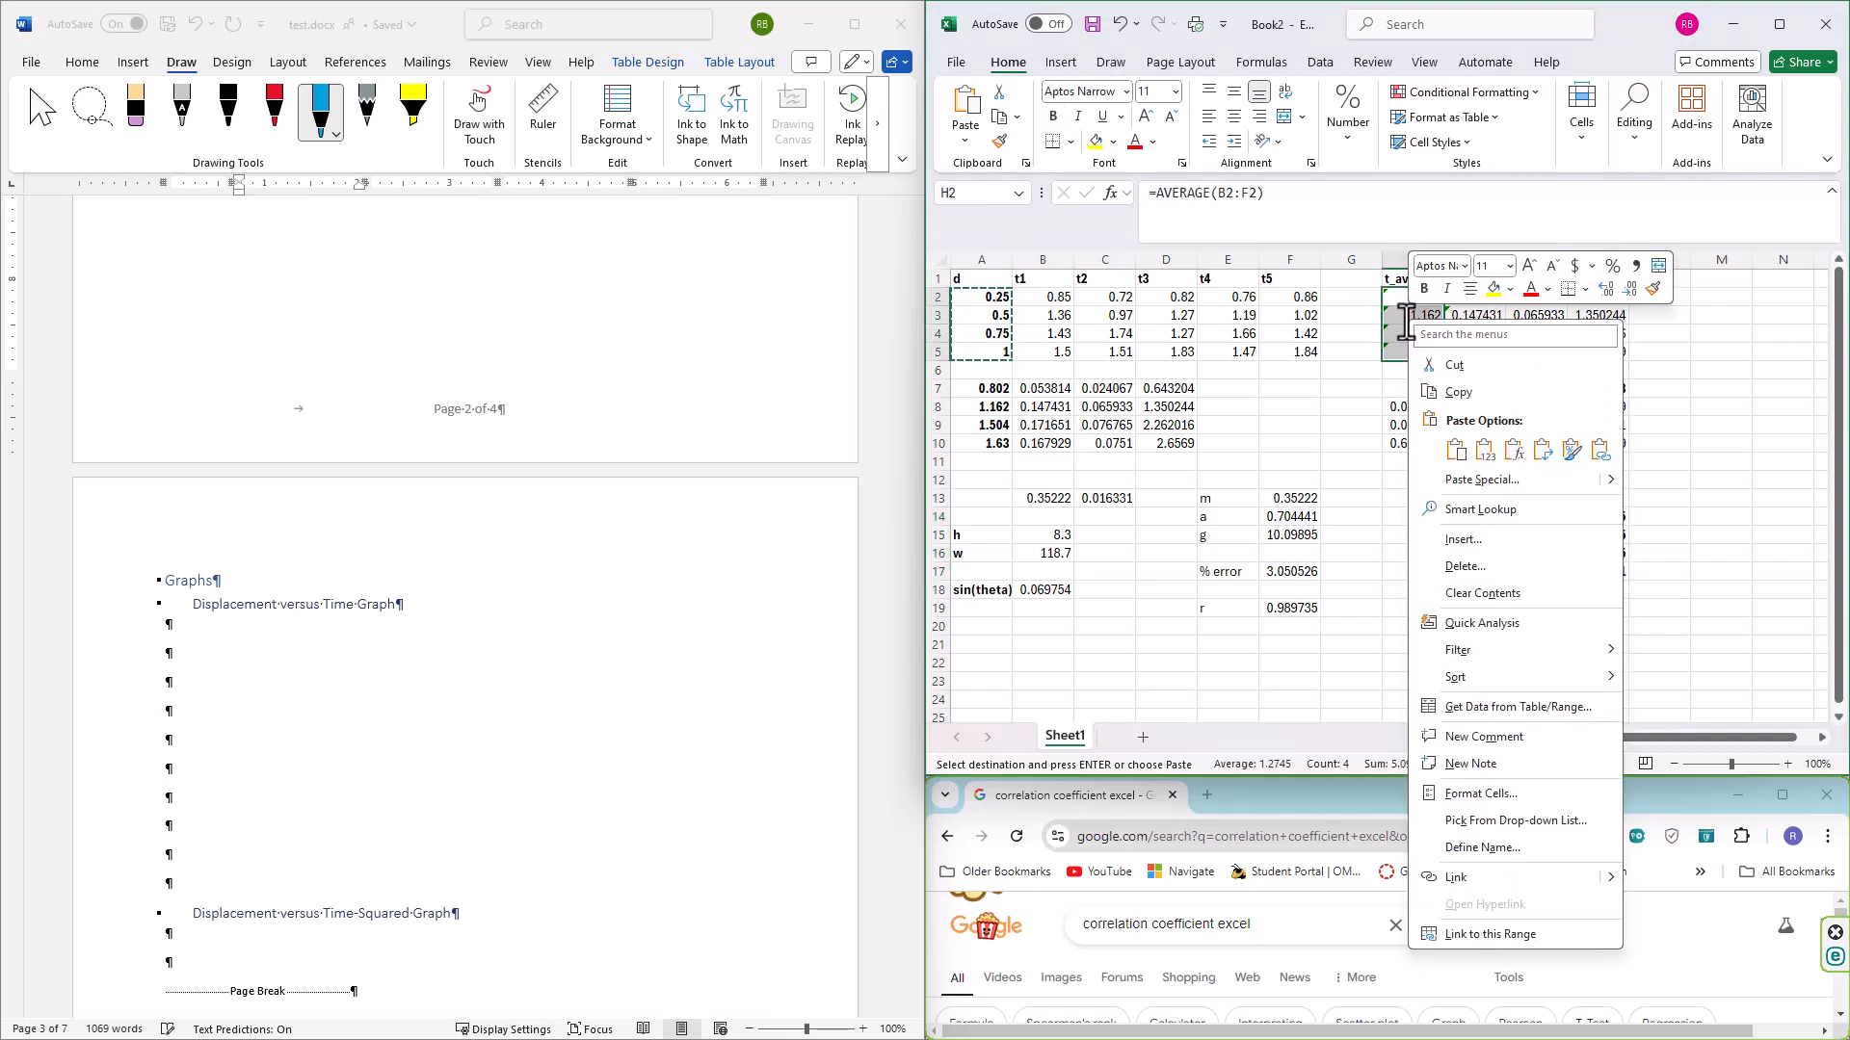
{"action": "left_click", "coordinate": [1458, 392]}
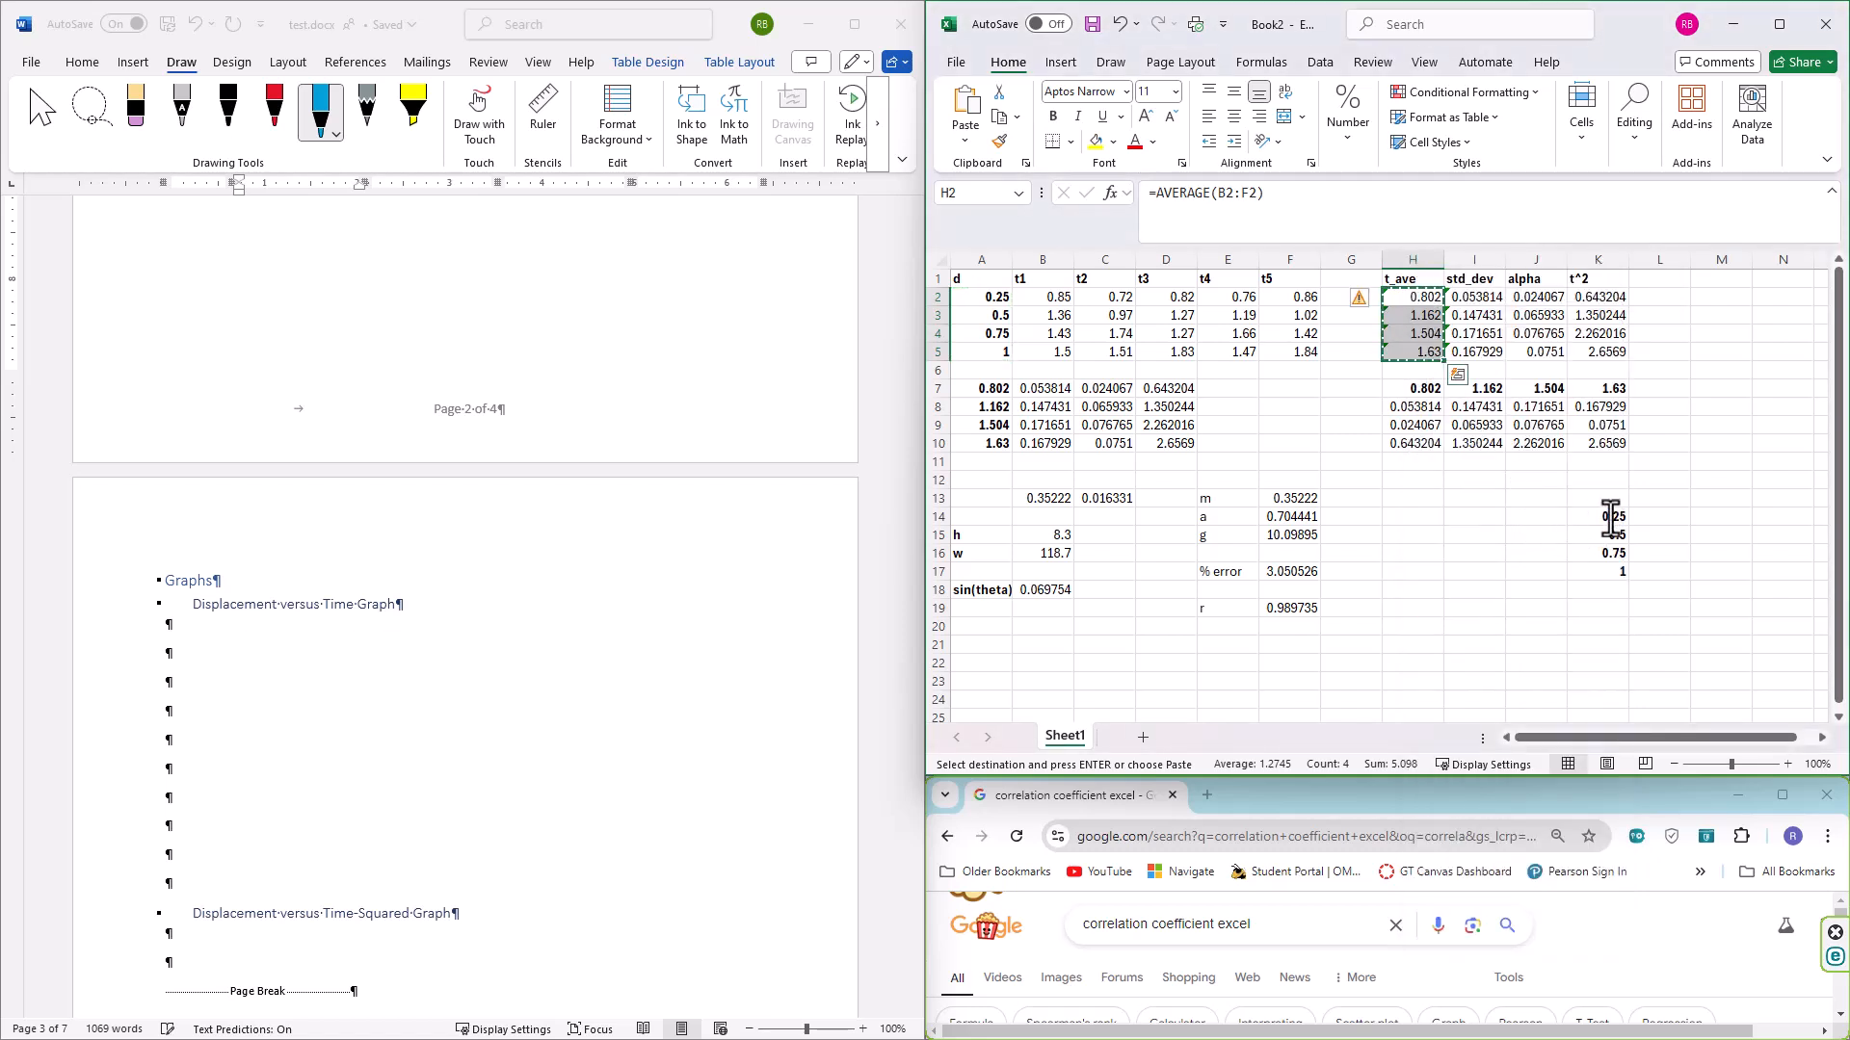
{"action": "left_click", "coordinate": [1541, 520]}
{"action": "right_click", "coordinate": [1541, 520]}
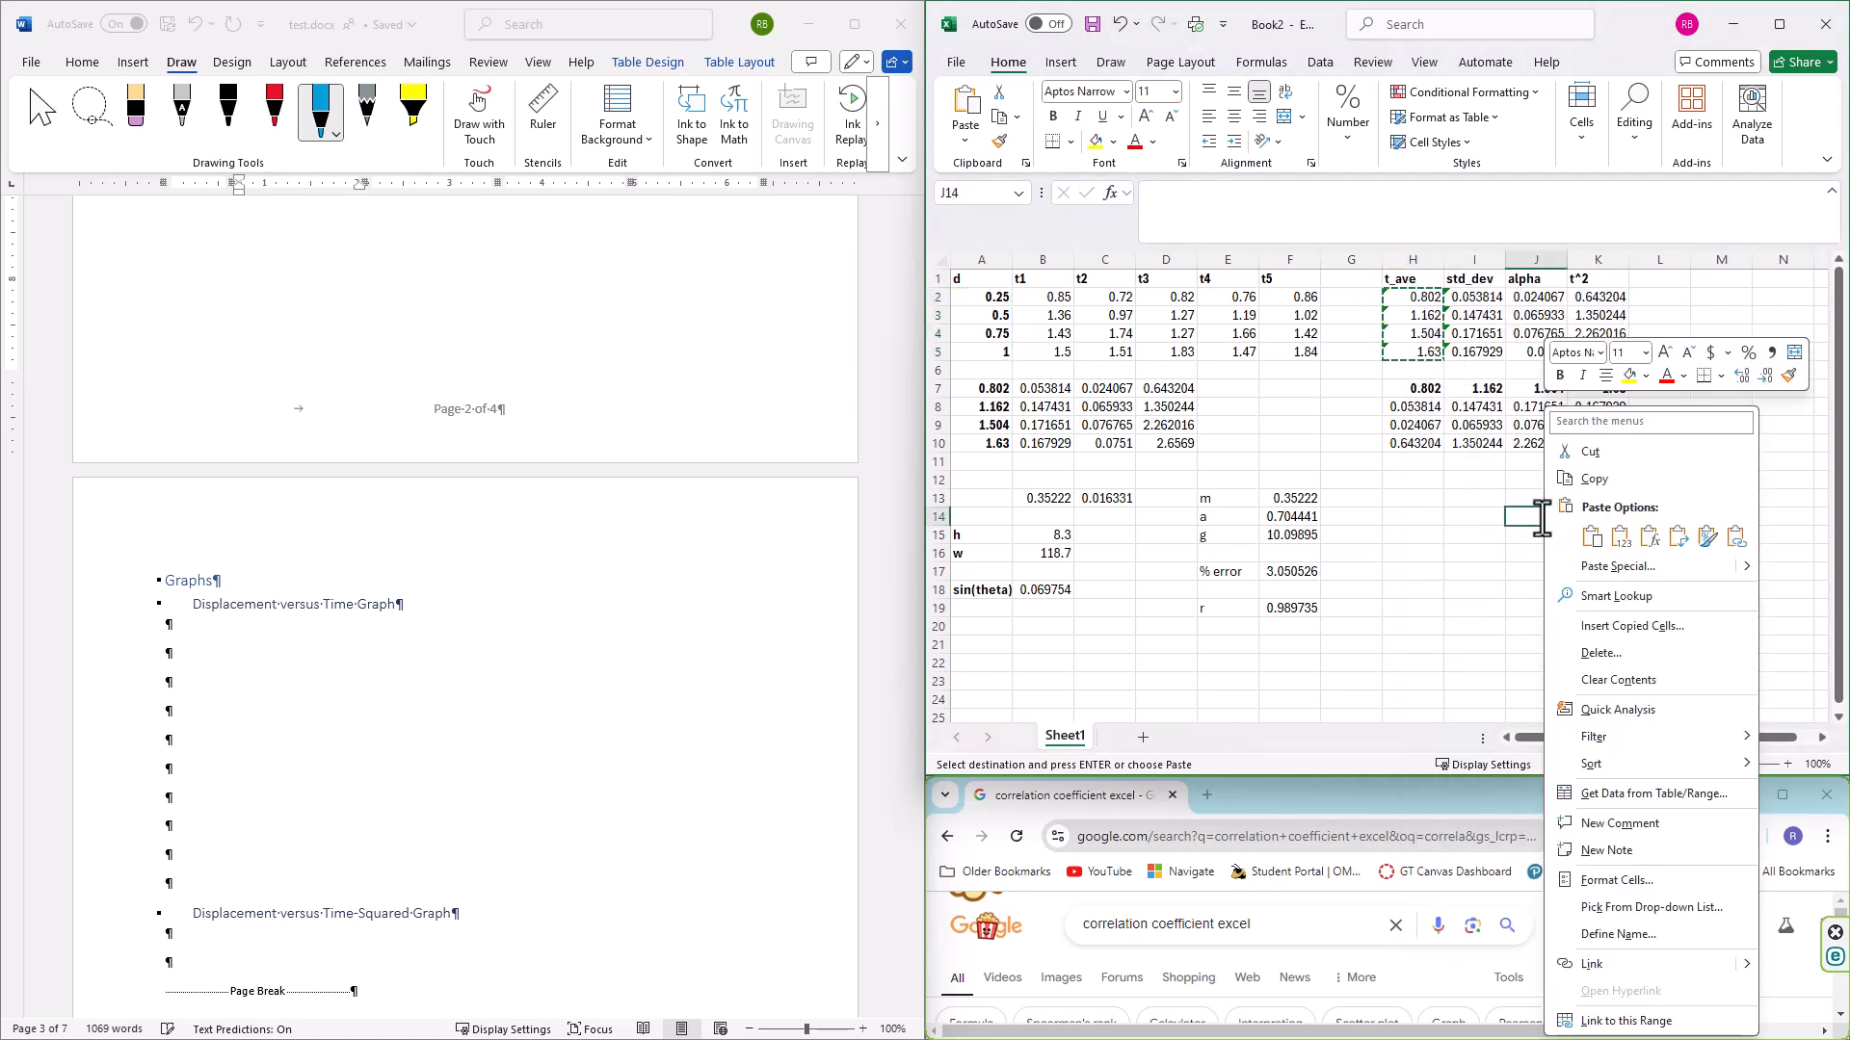
{"action": "left_click", "coordinate": [1617, 536]}
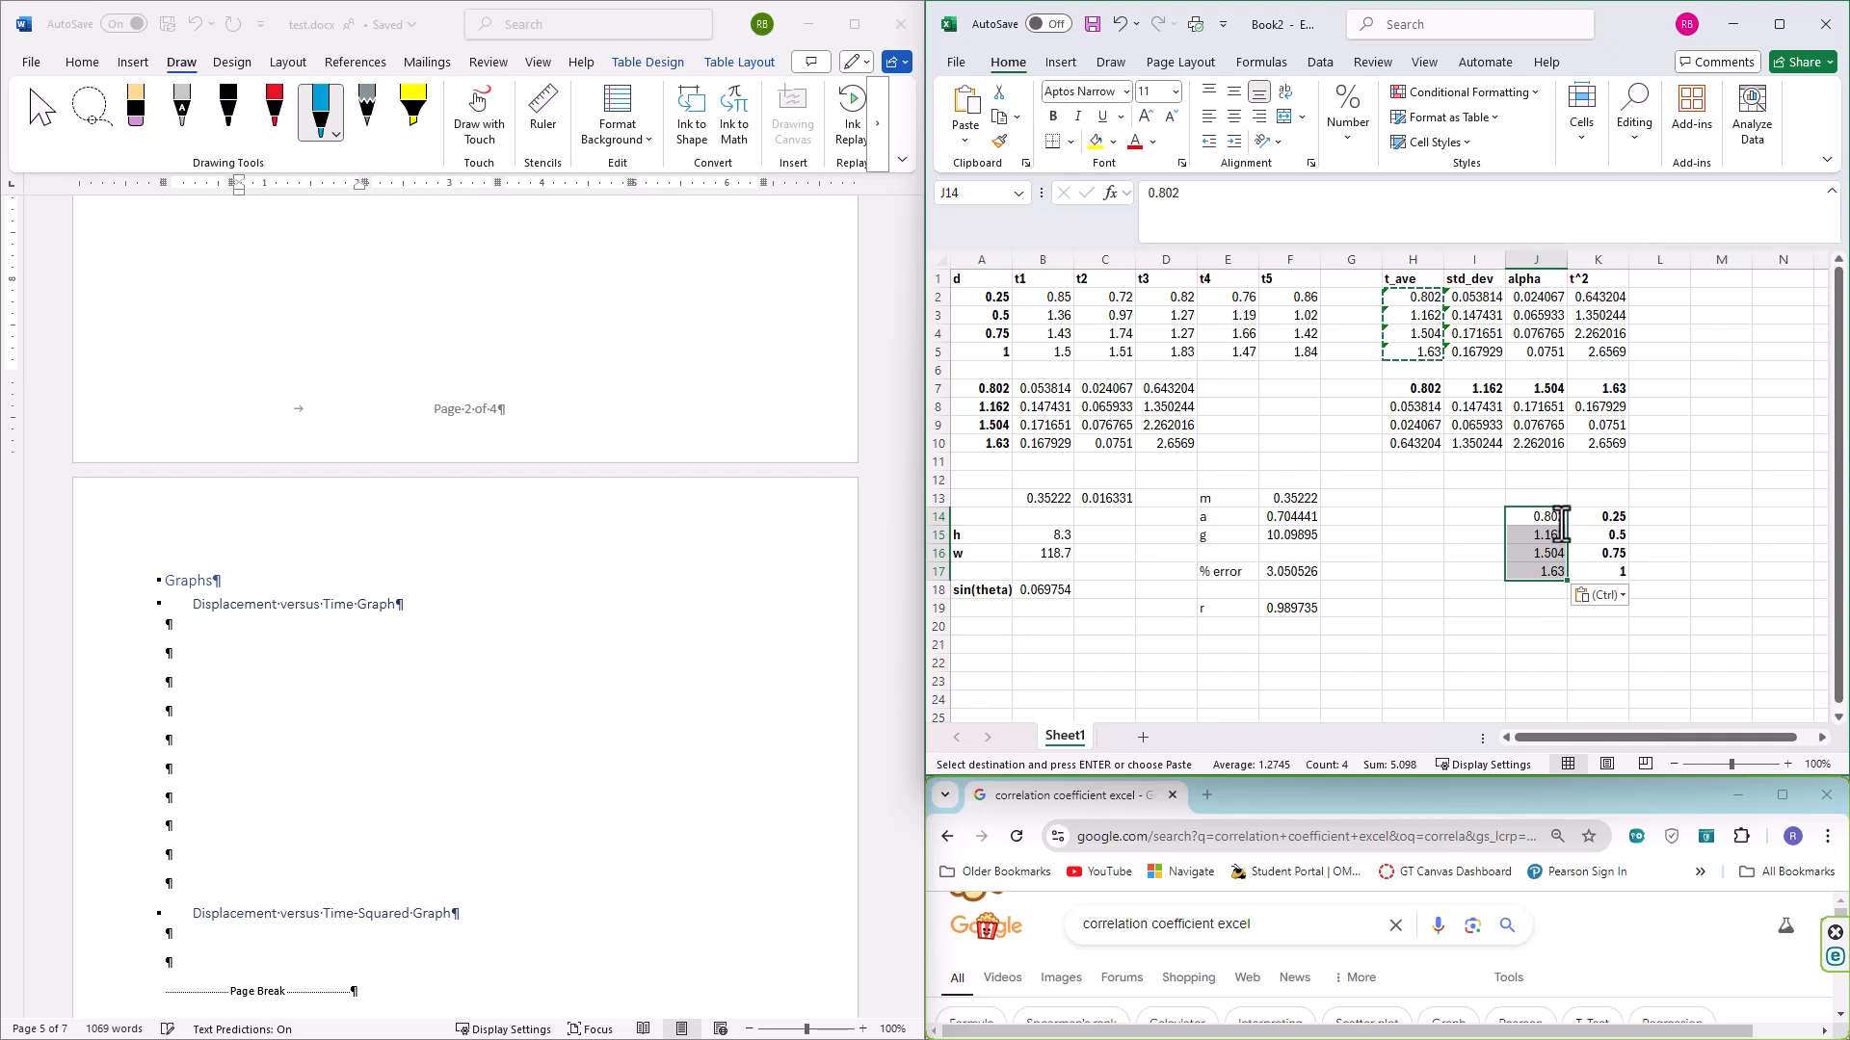
Insert a scatter chart with straight lines and markers from J14:K17 and move it off the source data
{"action": "left_click", "coordinate": [1493, 496]}
{"action": "left_click_drag", "start_coordinate": [1531, 519], "coordinate": [1591, 576]}
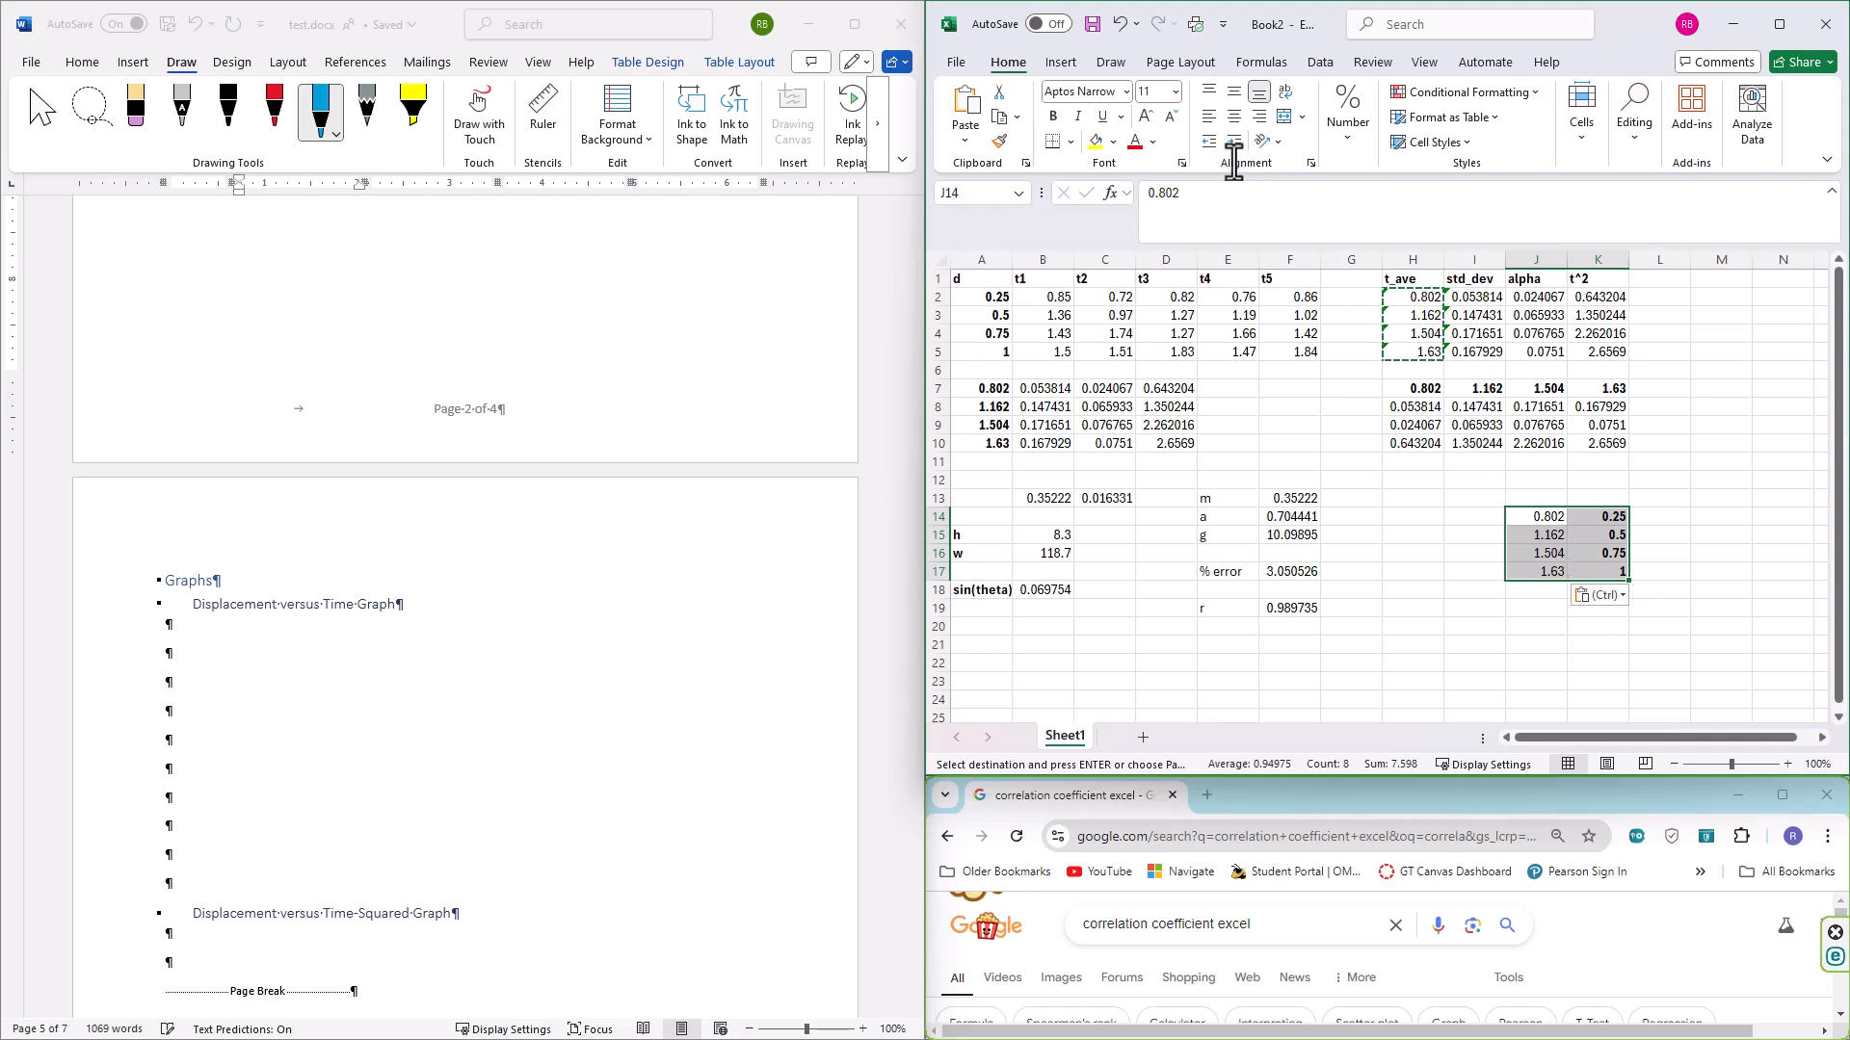
{"action": "left_click", "coordinate": [1052, 67]}
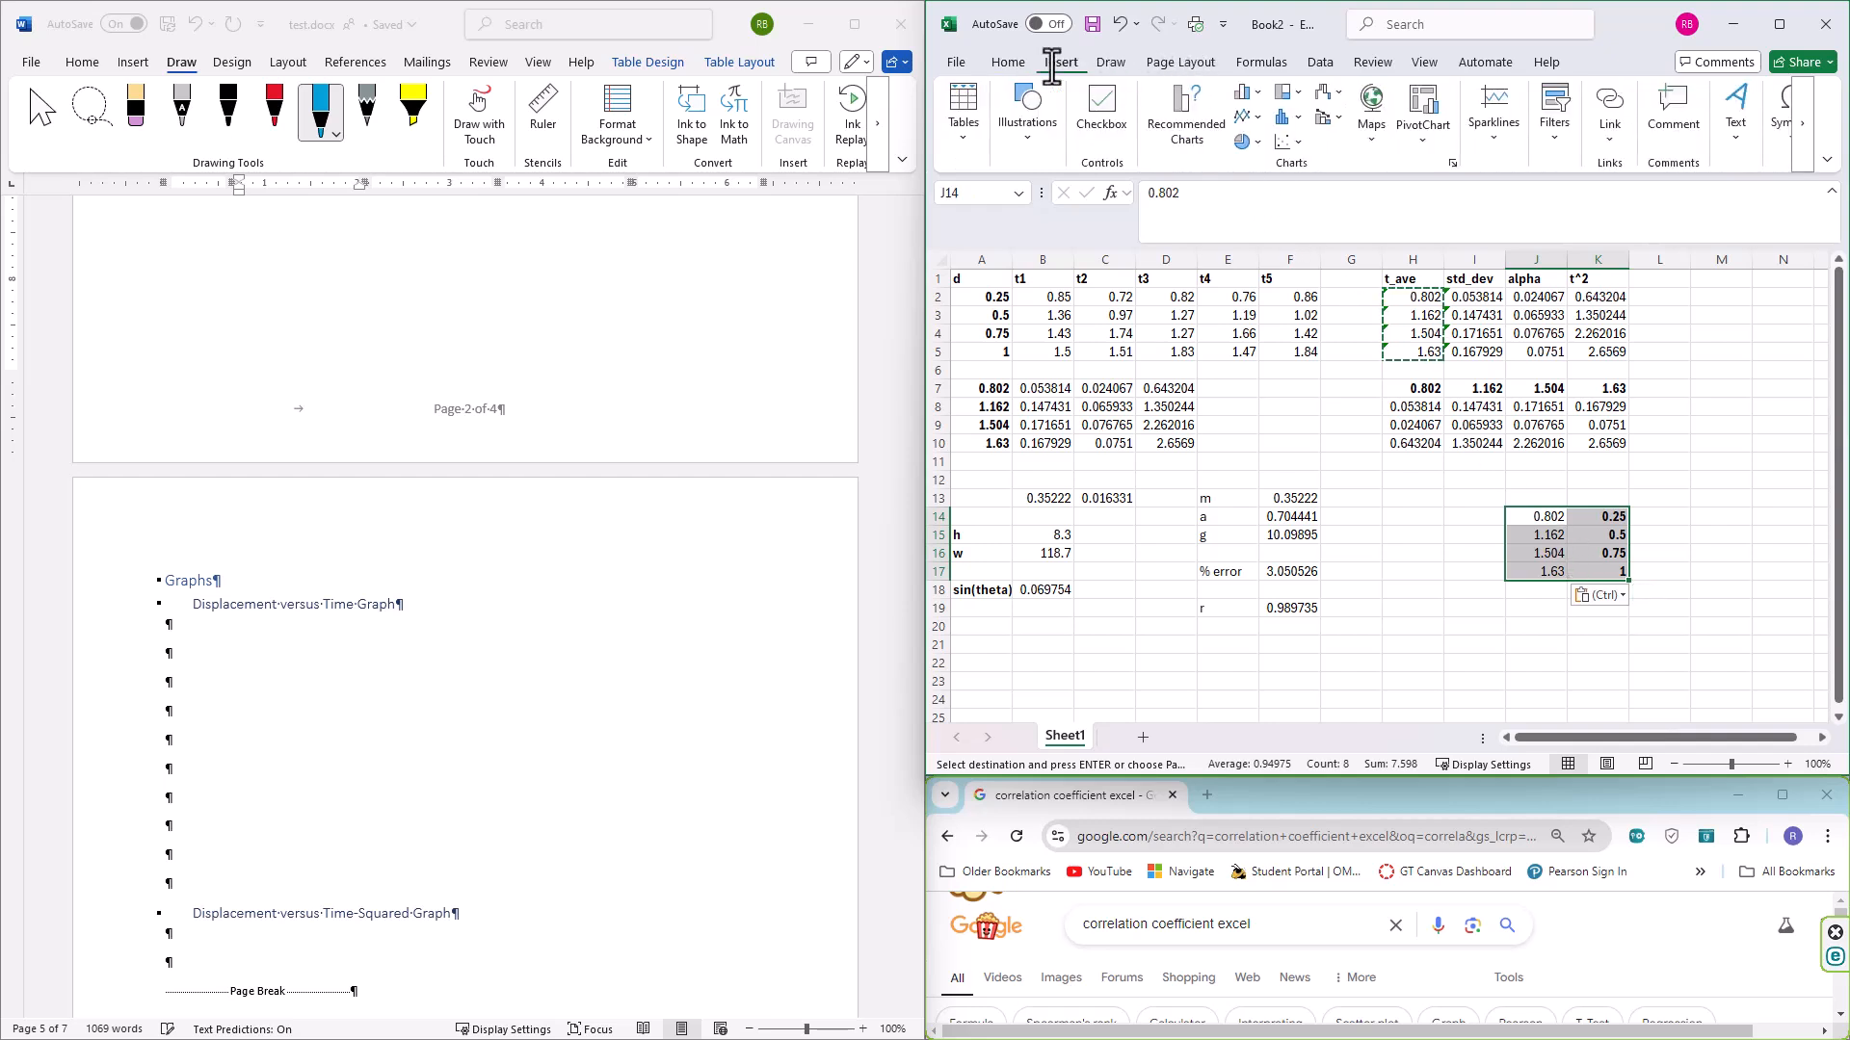
{"action": "left_click", "coordinate": [1288, 143]}
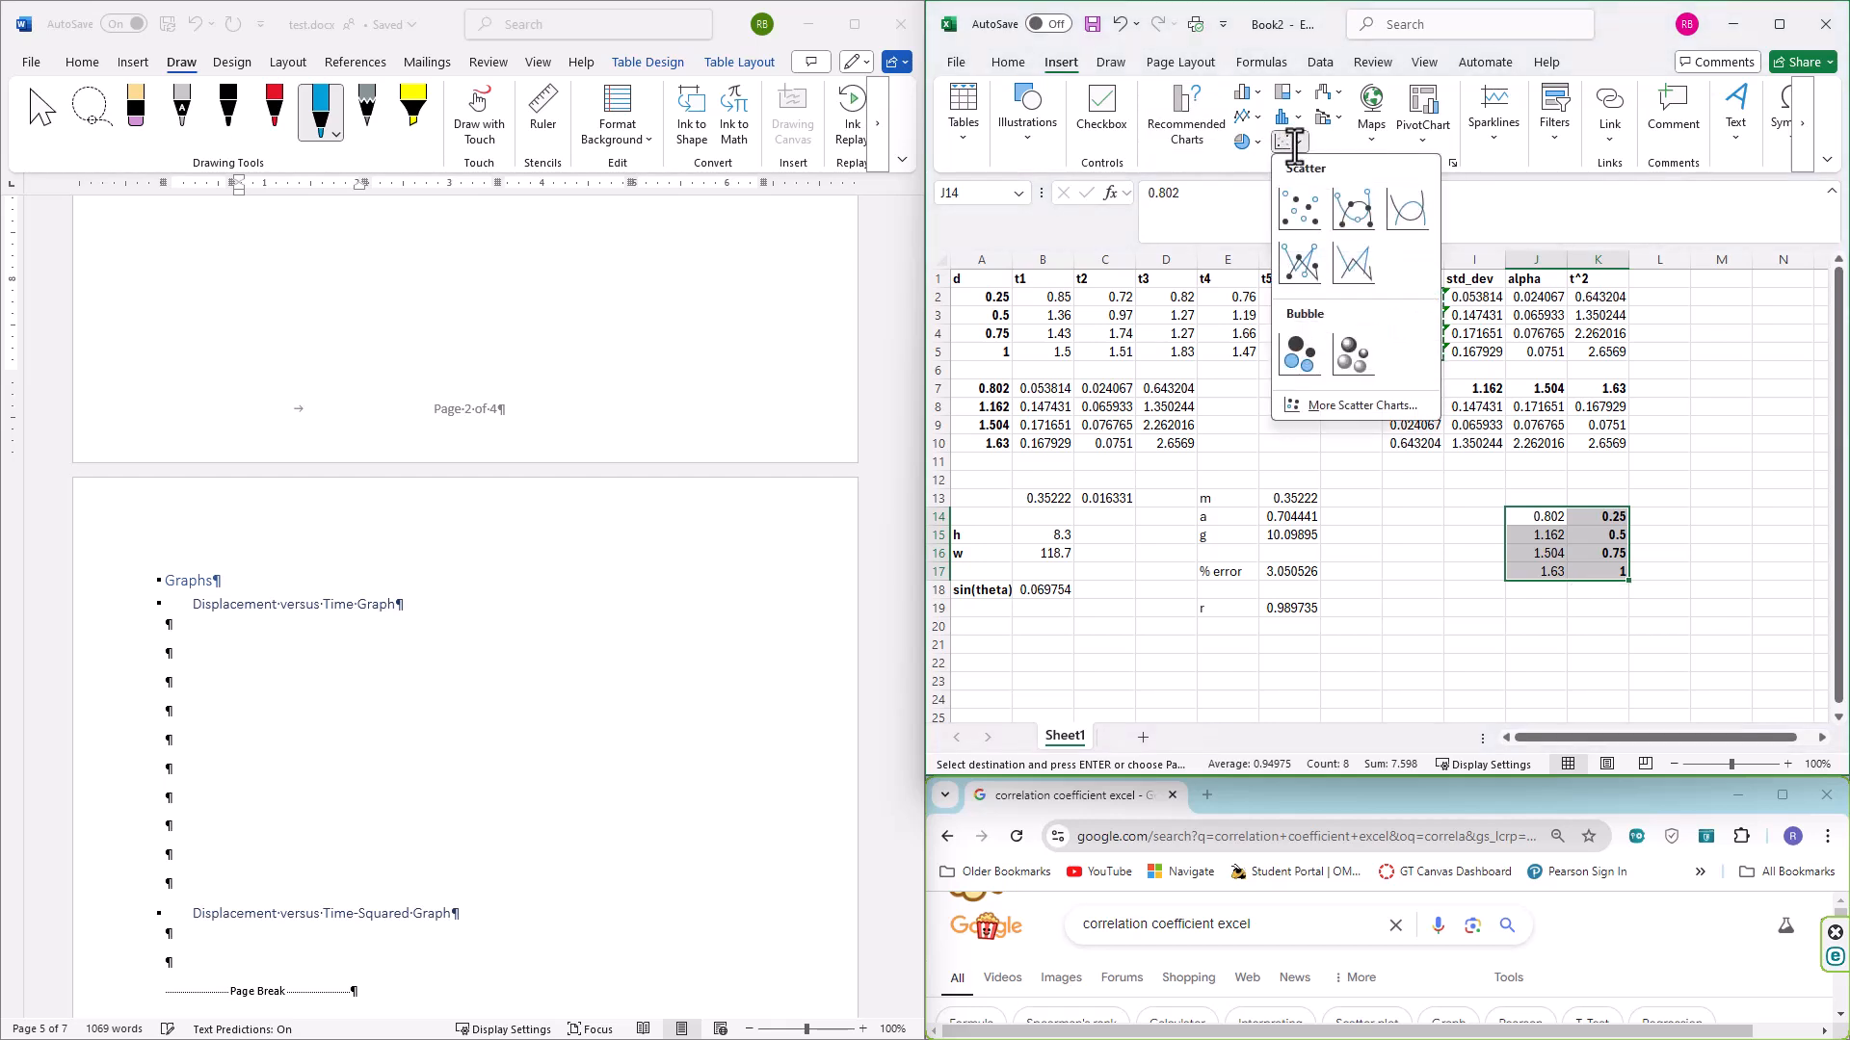
{"action": "left_click", "coordinate": [1301, 255]}
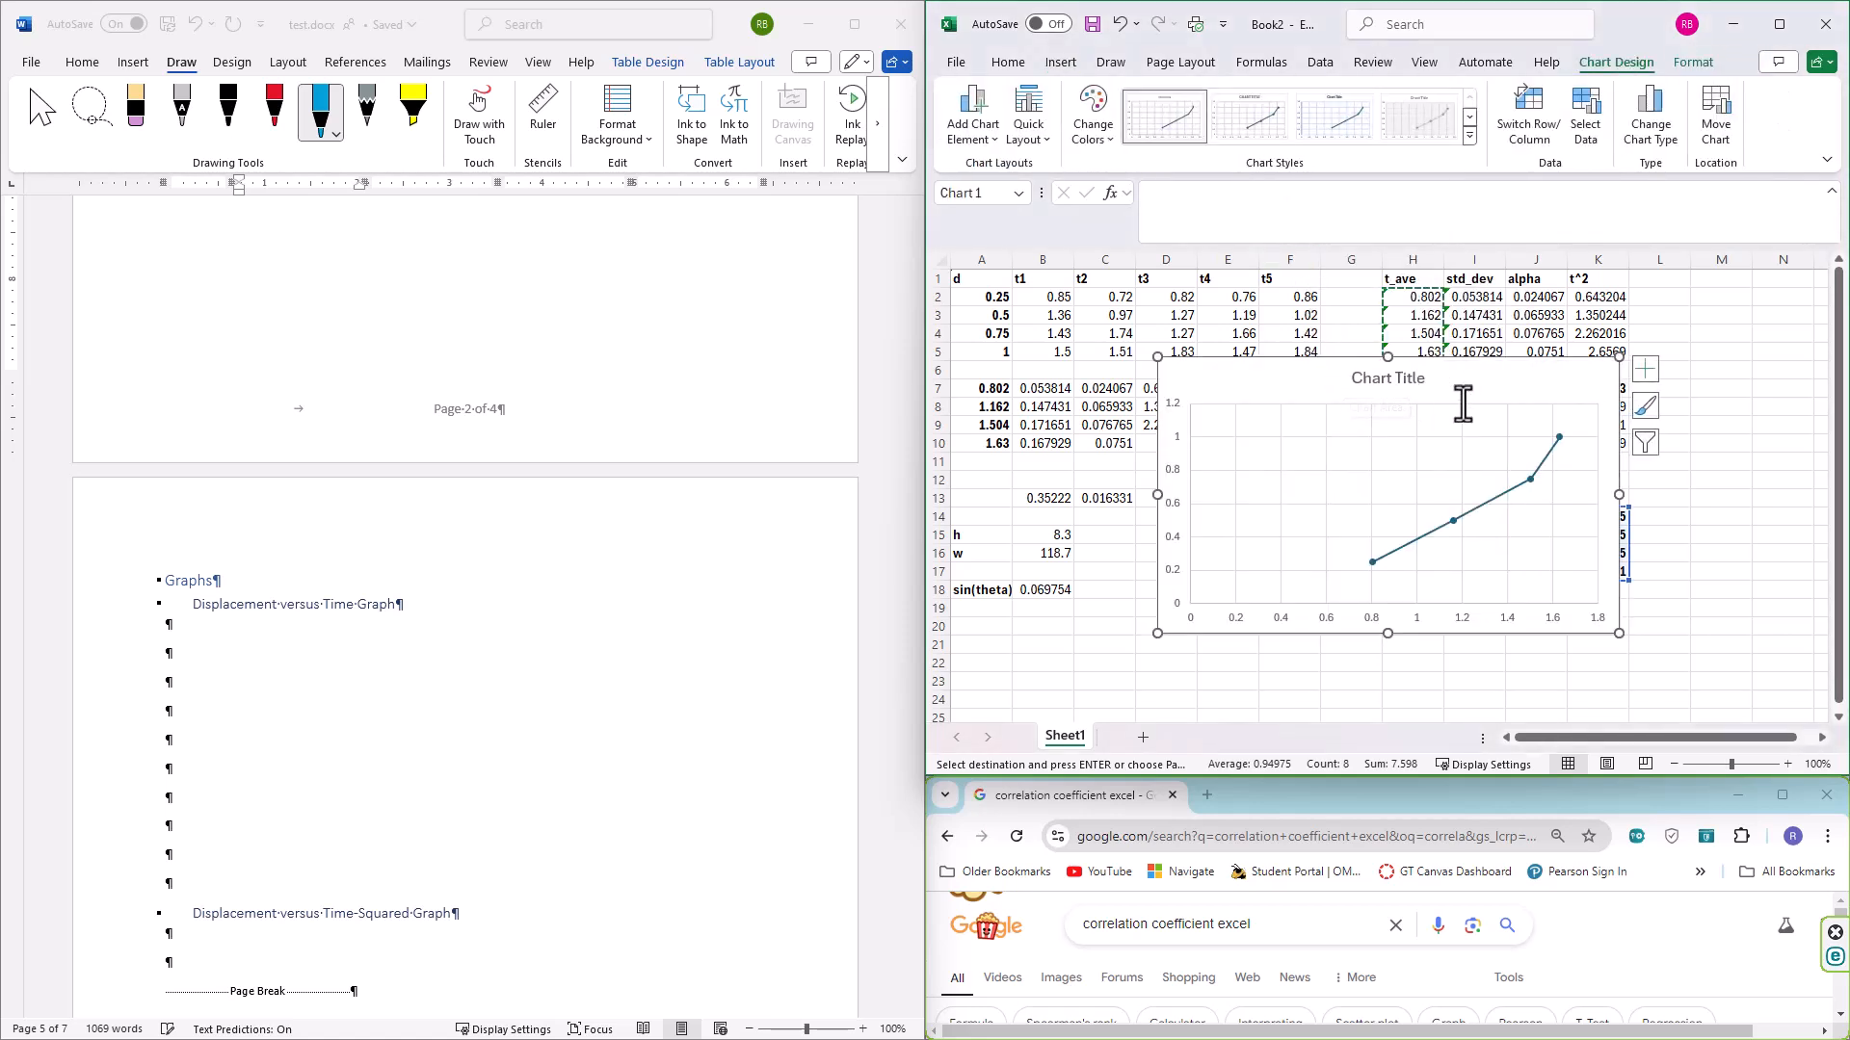
{"action": "left_click_drag", "start_coordinate": [1296, 381], "coordinate": [1196, 381]}
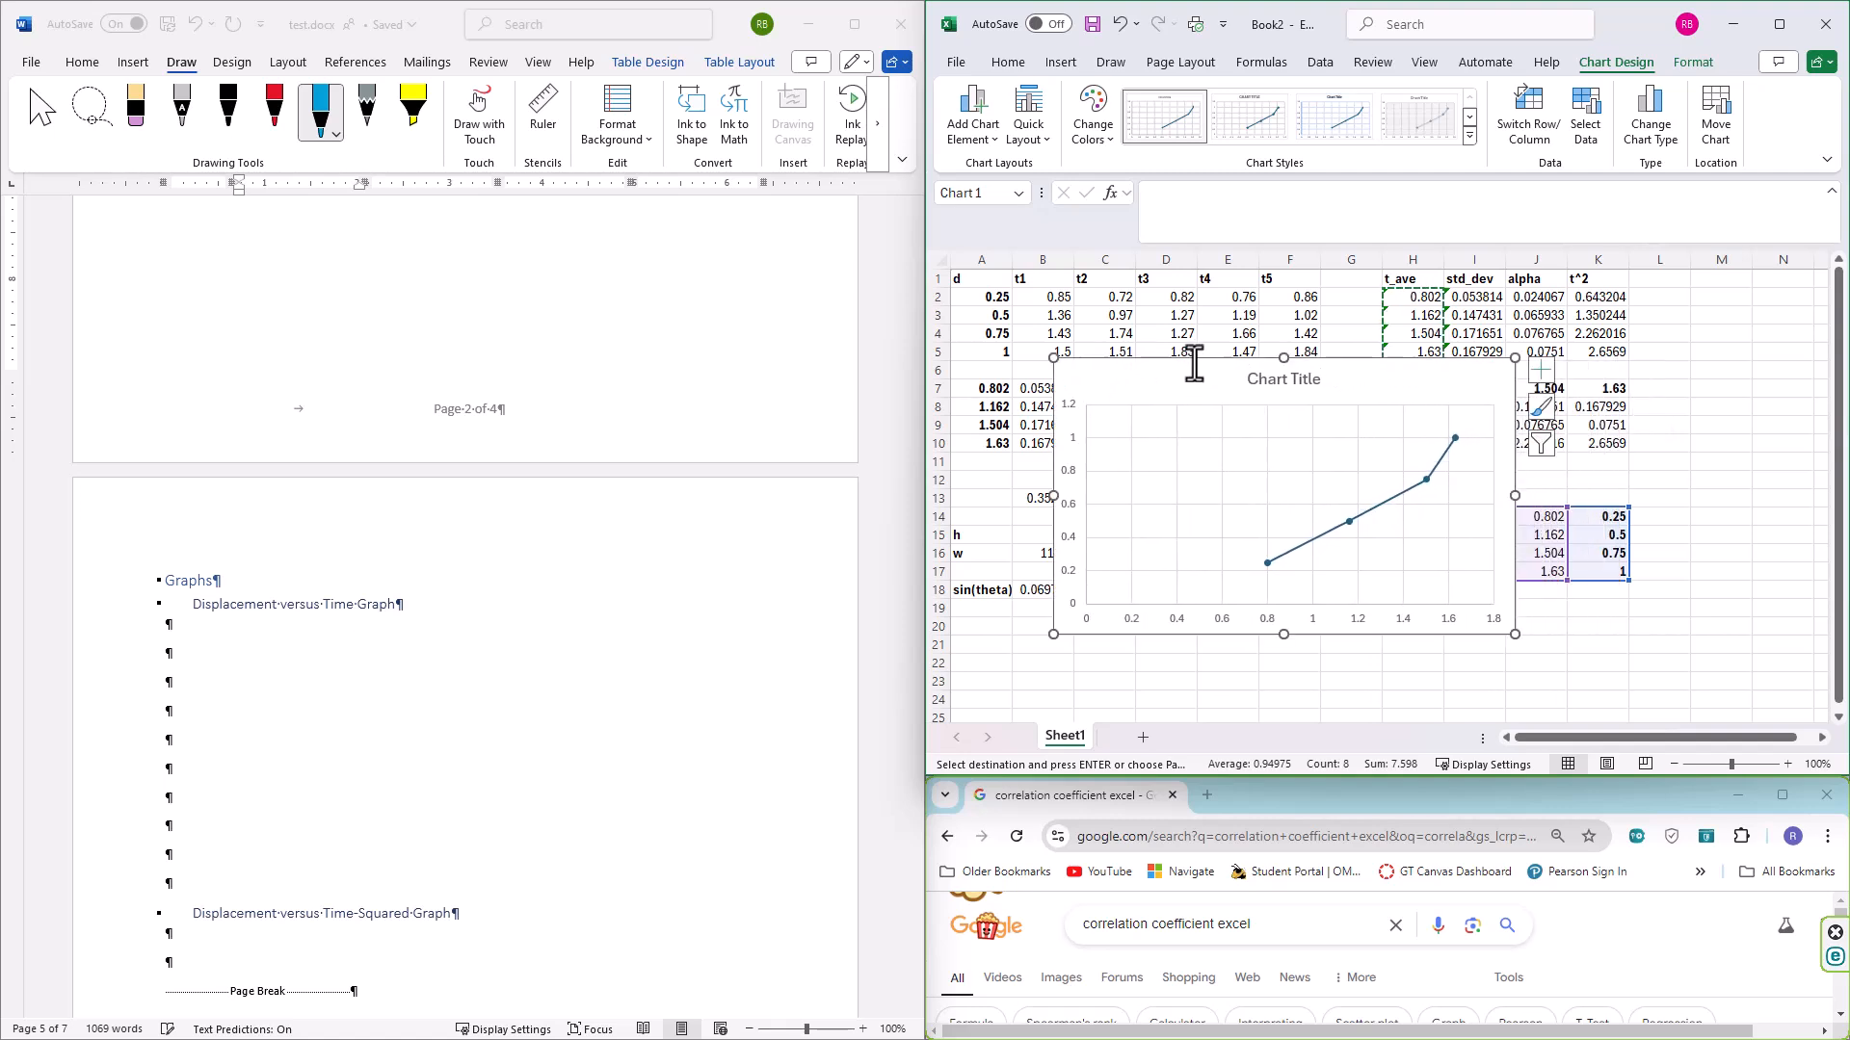
Replace the chart's placeholder title with "Displacement vis Time"
{"action": "left_click", "coordinate": [1270, 380]}
{"action": "left_click_drag", "start_coordinate": [1247, 379], "coordinate": [1330, 376]}
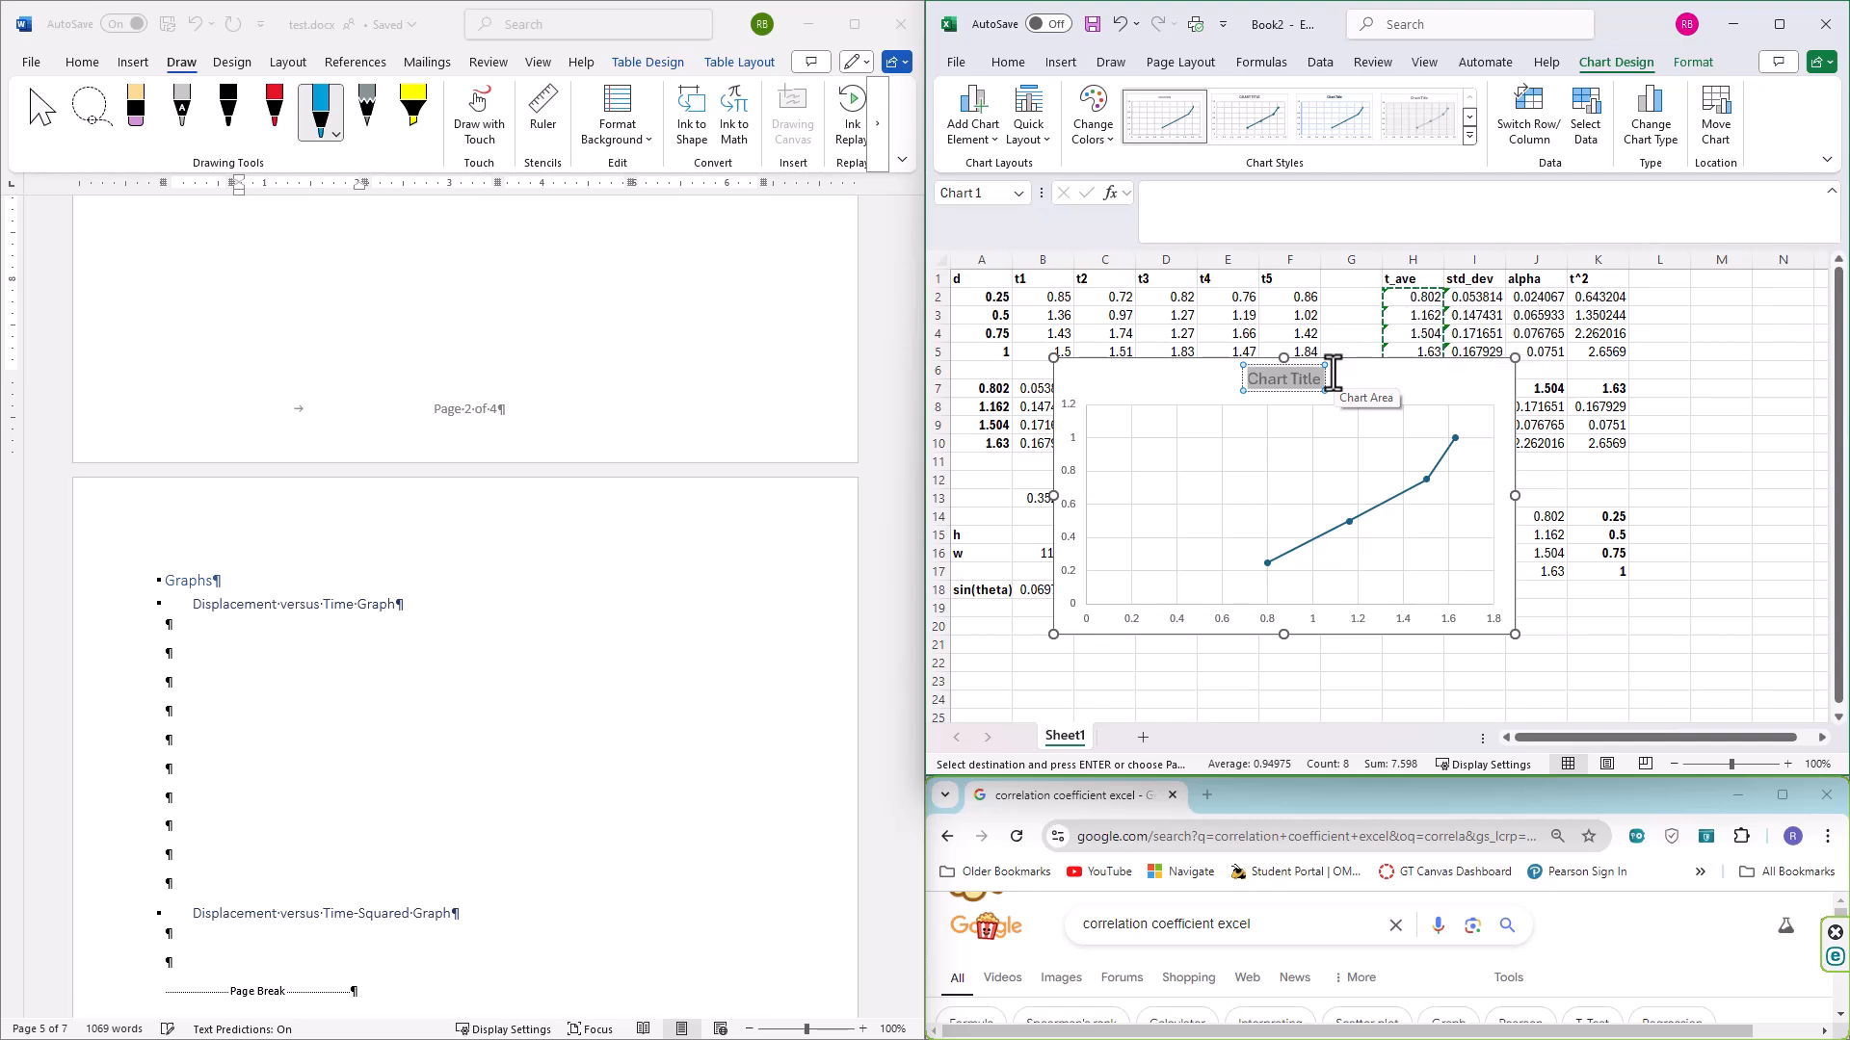
{"action": "type", "text": "Displaceme"}
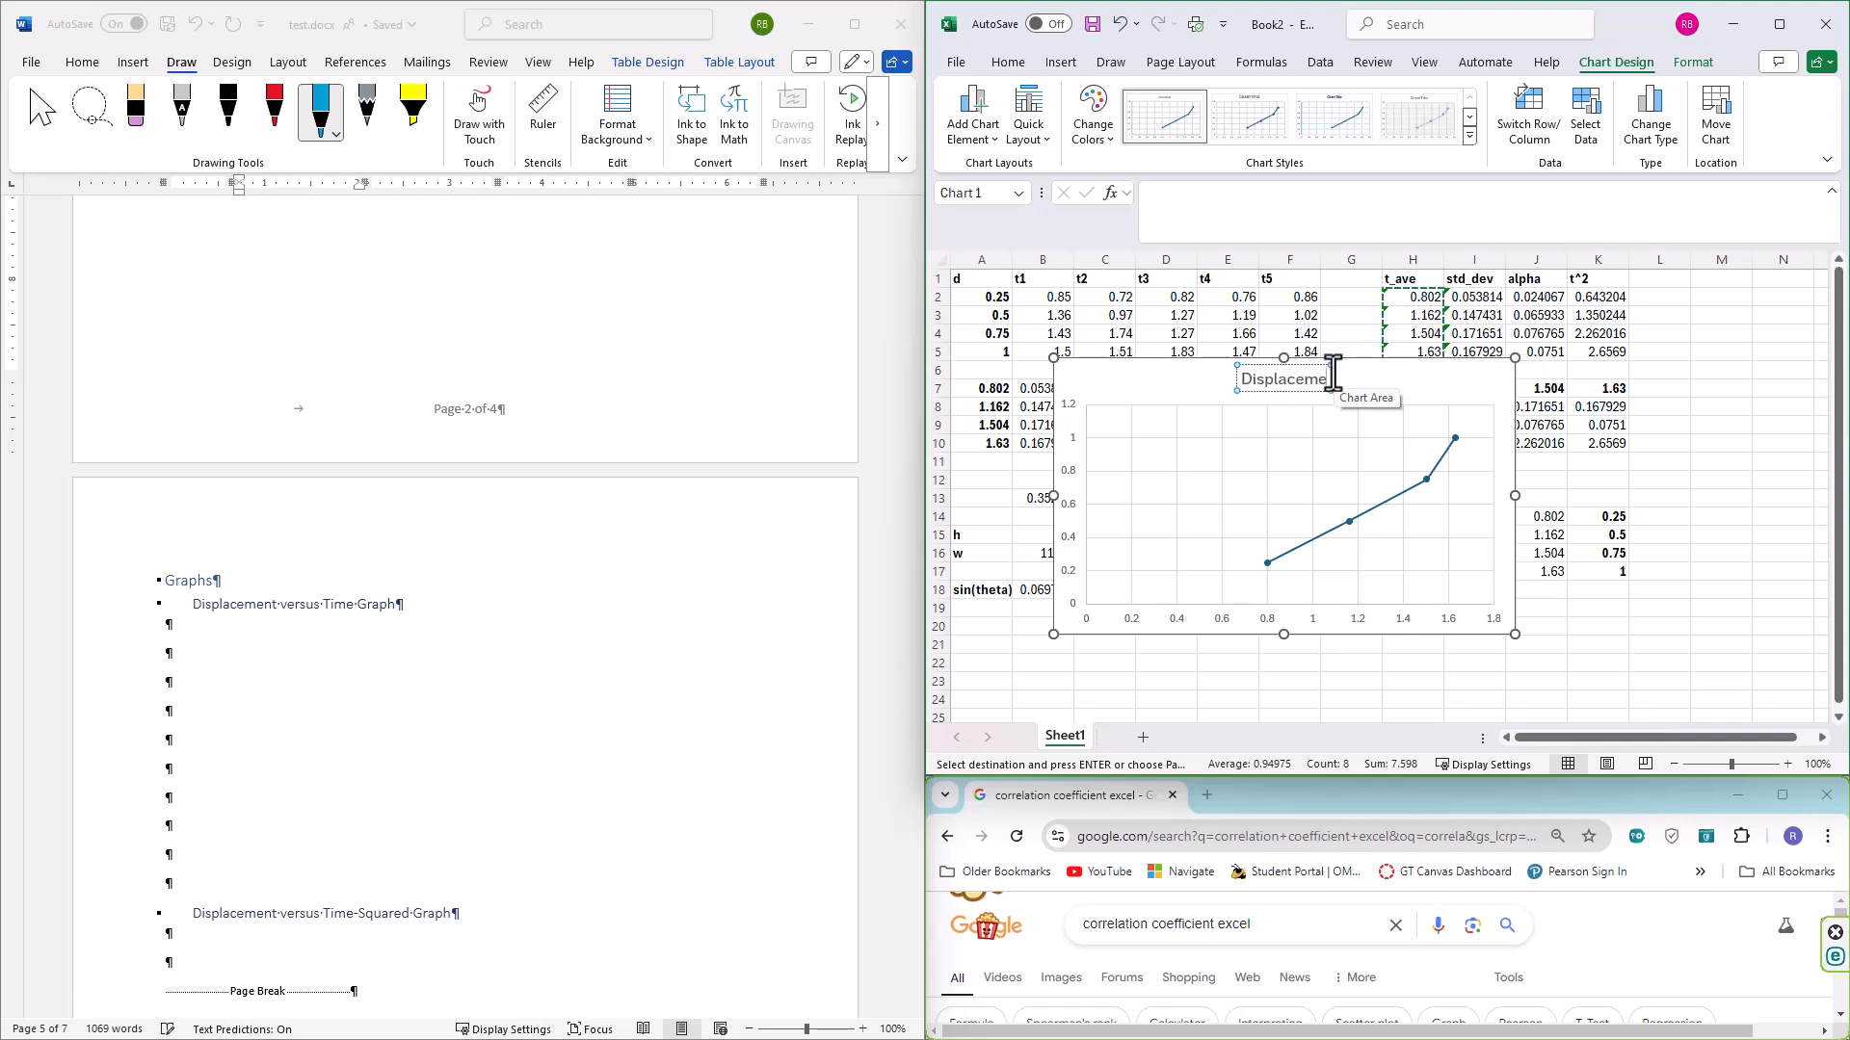
{"action": "type", "text": "nt ve Time"}
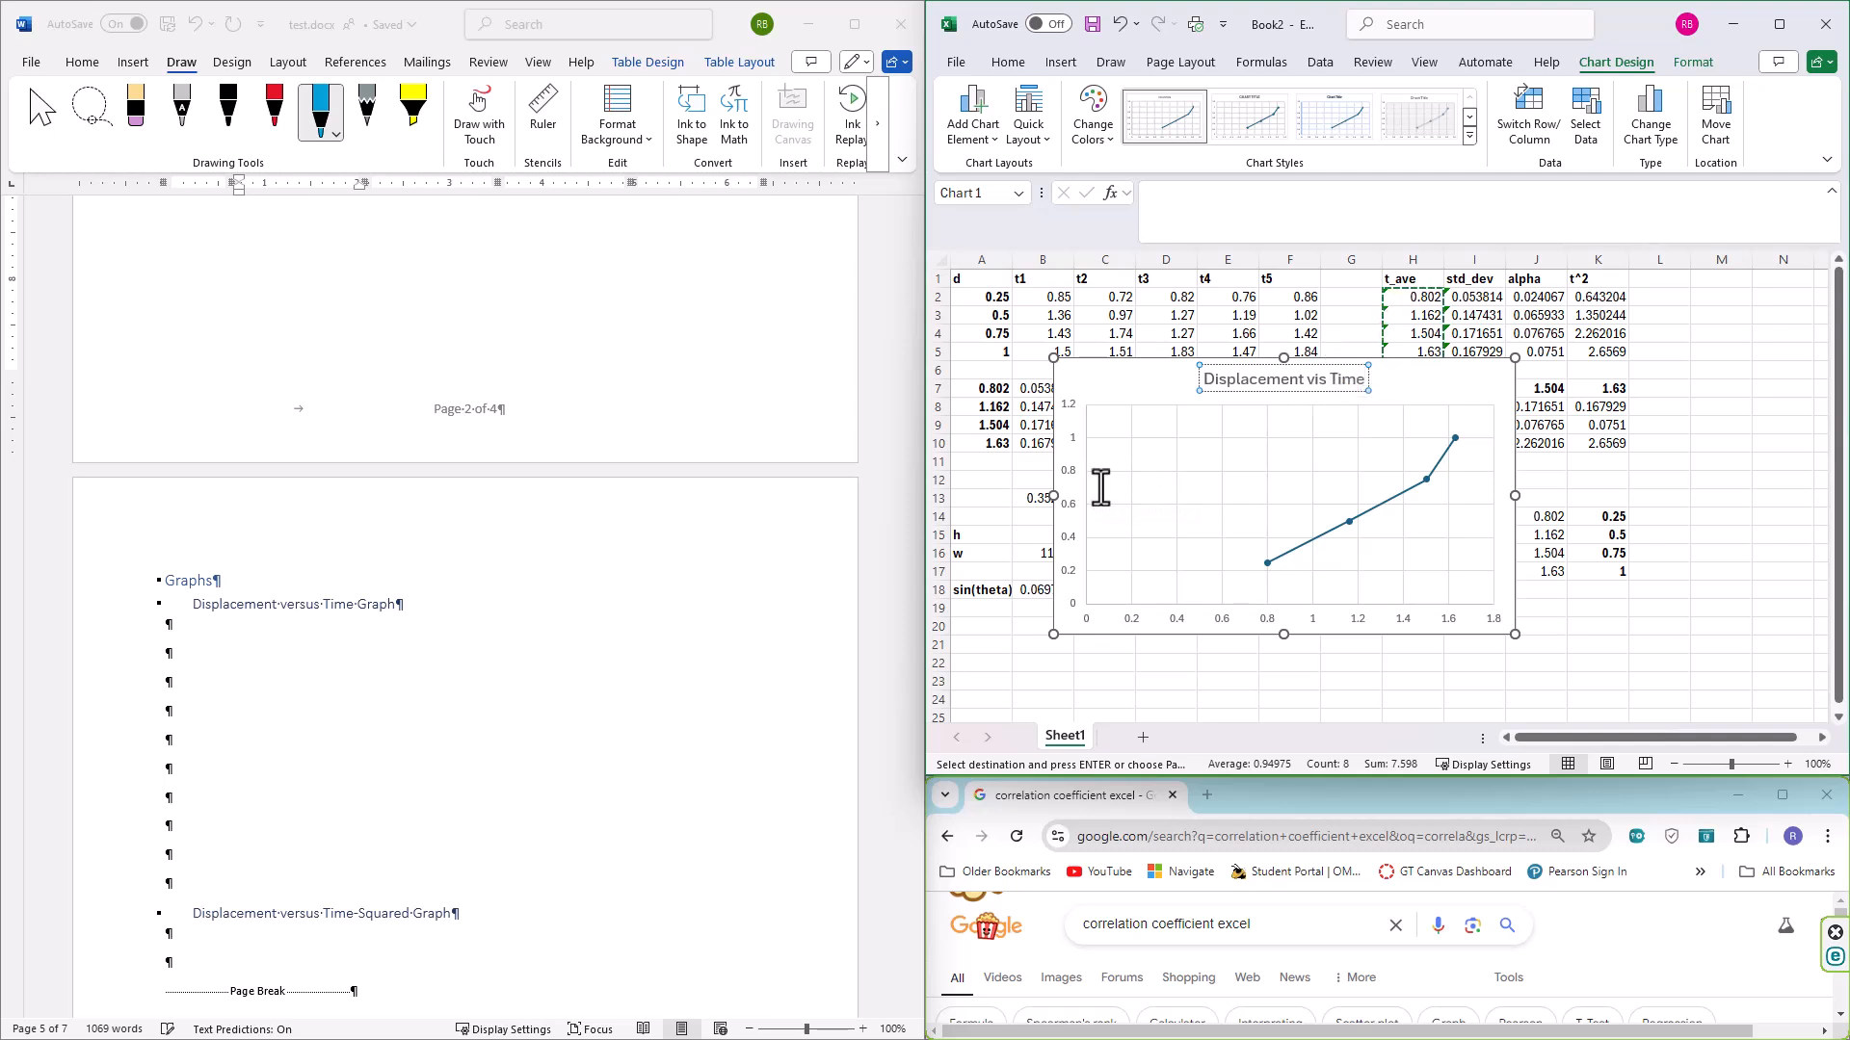
Add a primary horizontal axis title to the chart reading "time in seconds"
{"action": "left_click", "coordinate": [987, 133]}
{"action": "mouse_move", "coordinate": [1011, 198]}
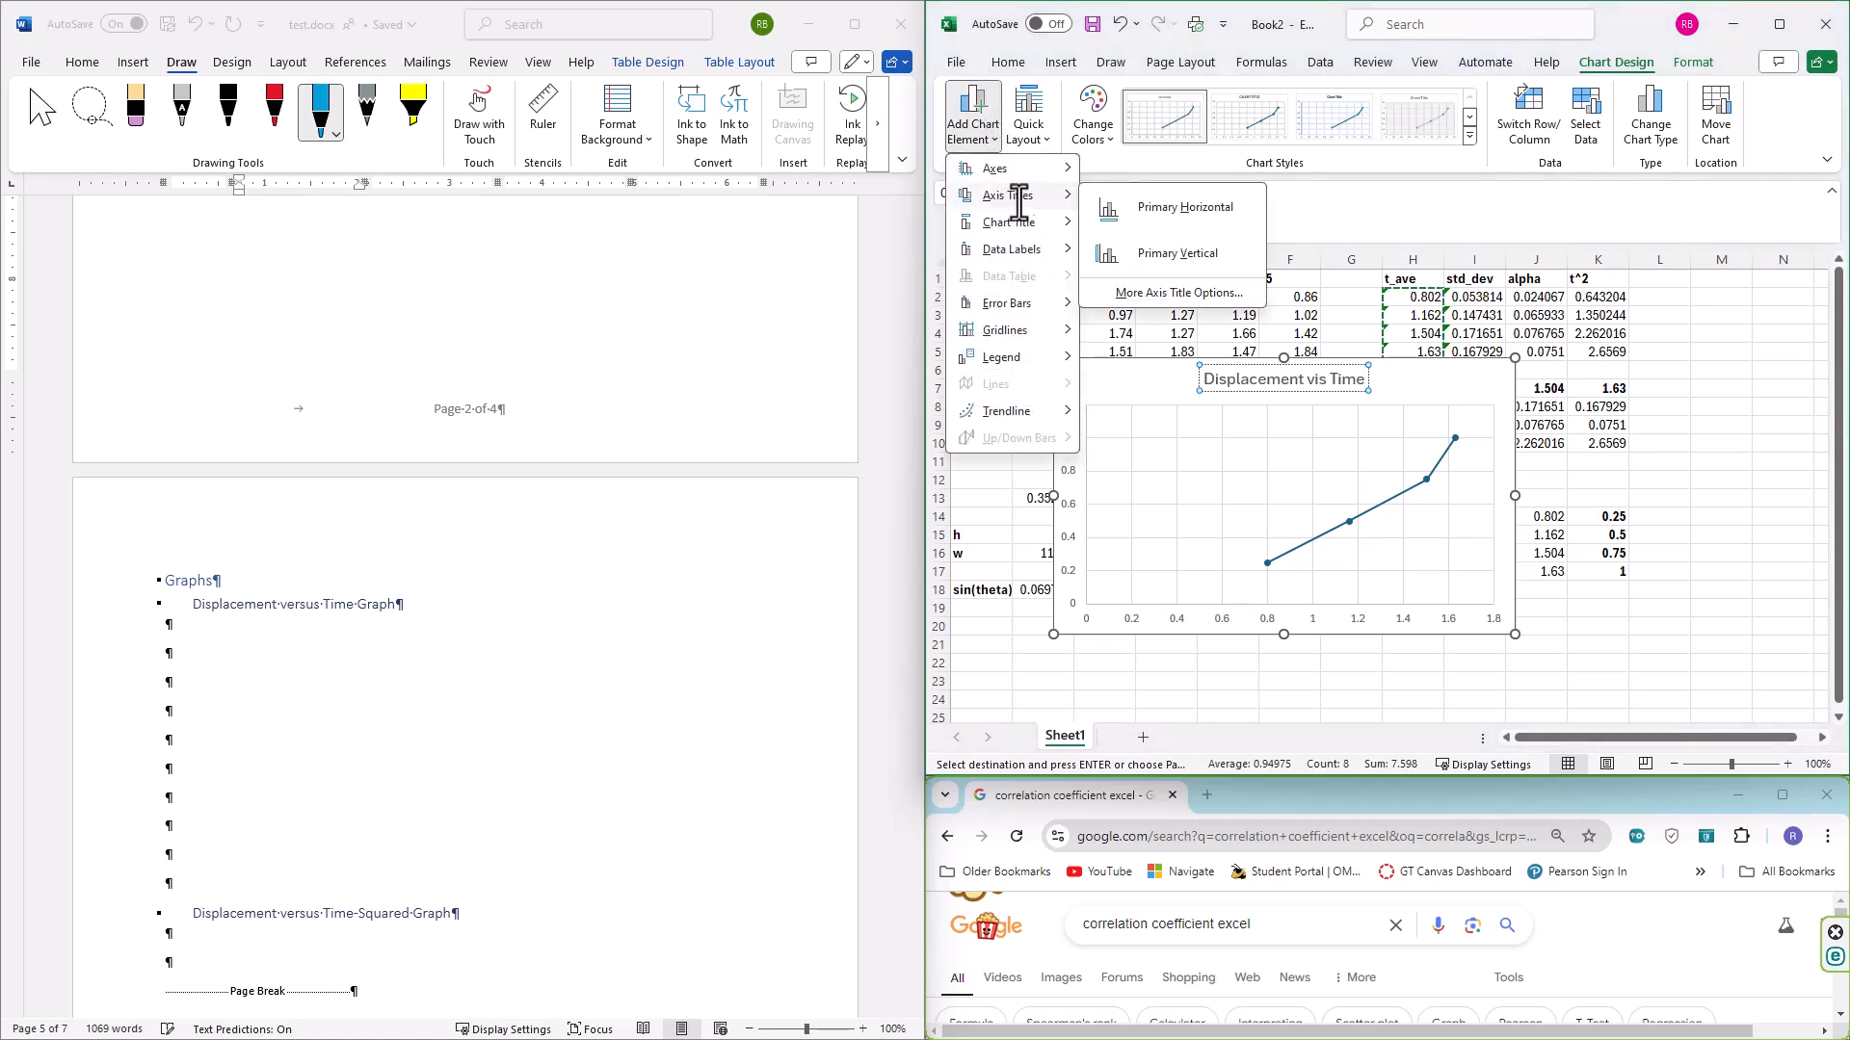
{"action": "left_click", "coordinate": [1153, 208]}
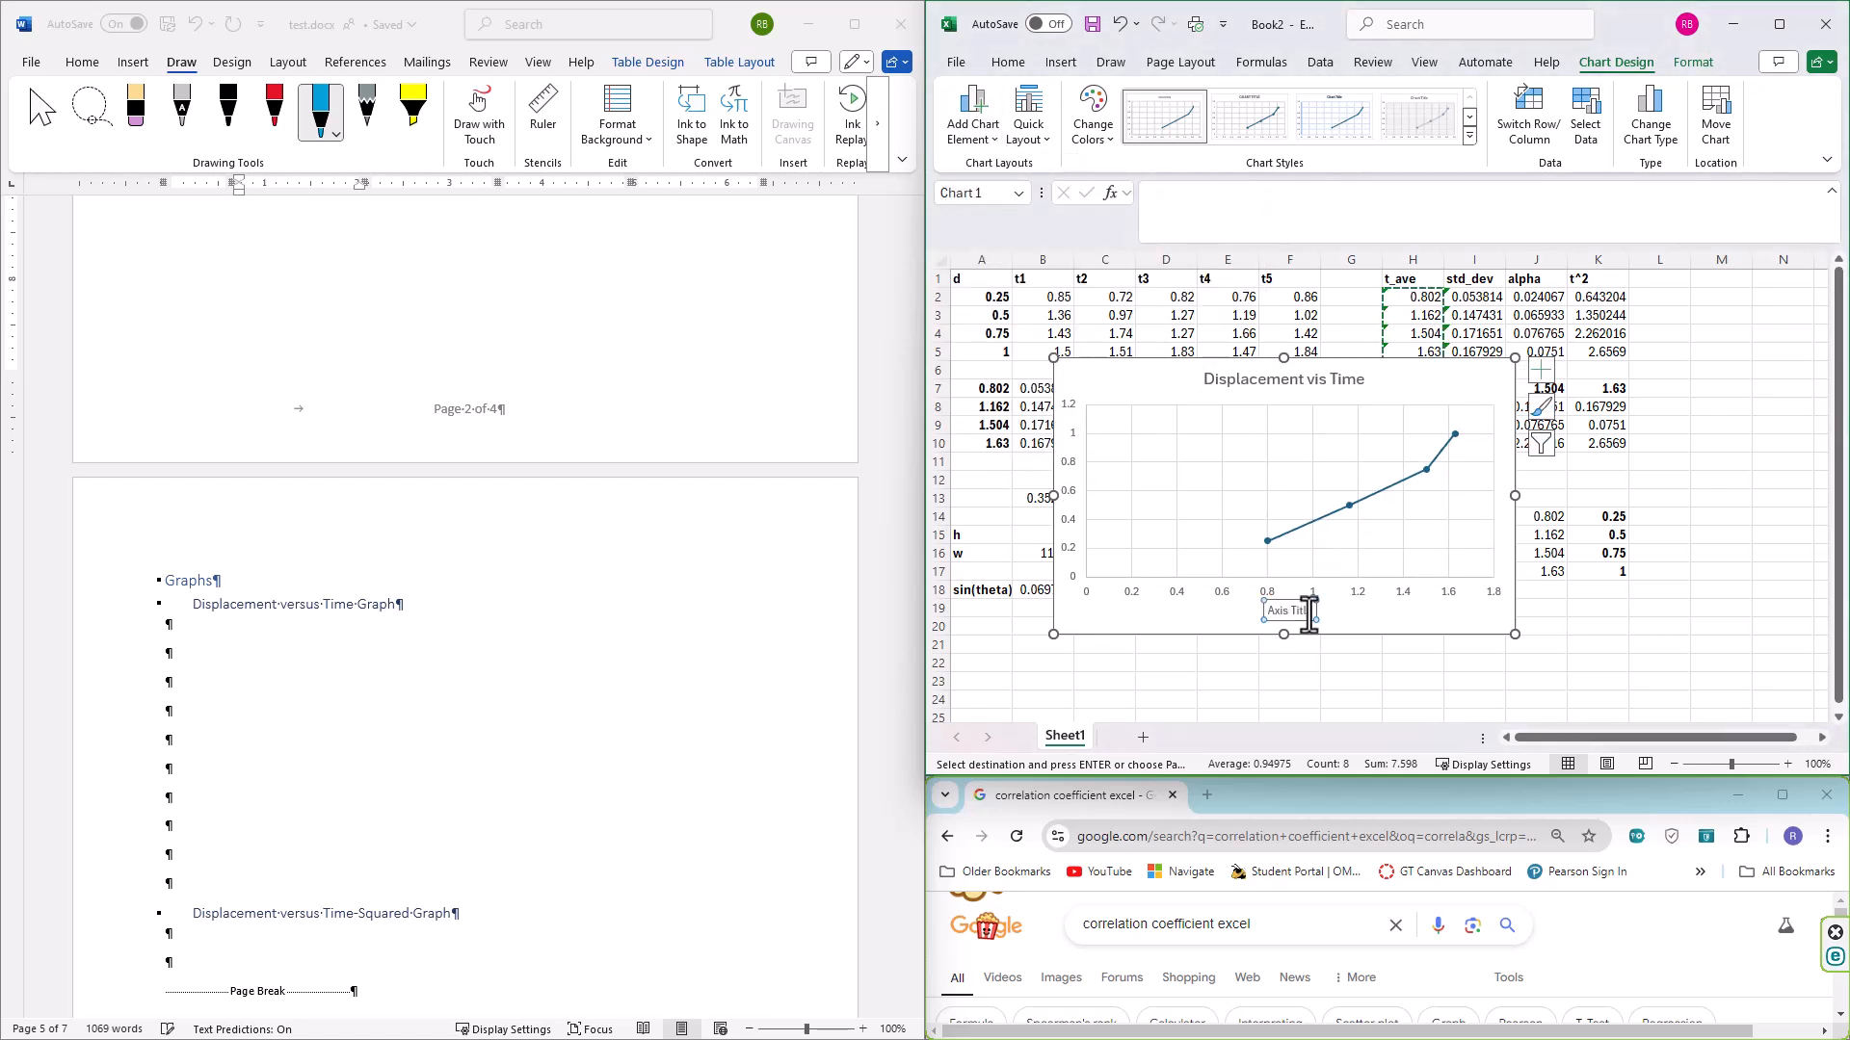
{"action": "left_click", "coordinate": [1278, 613]}
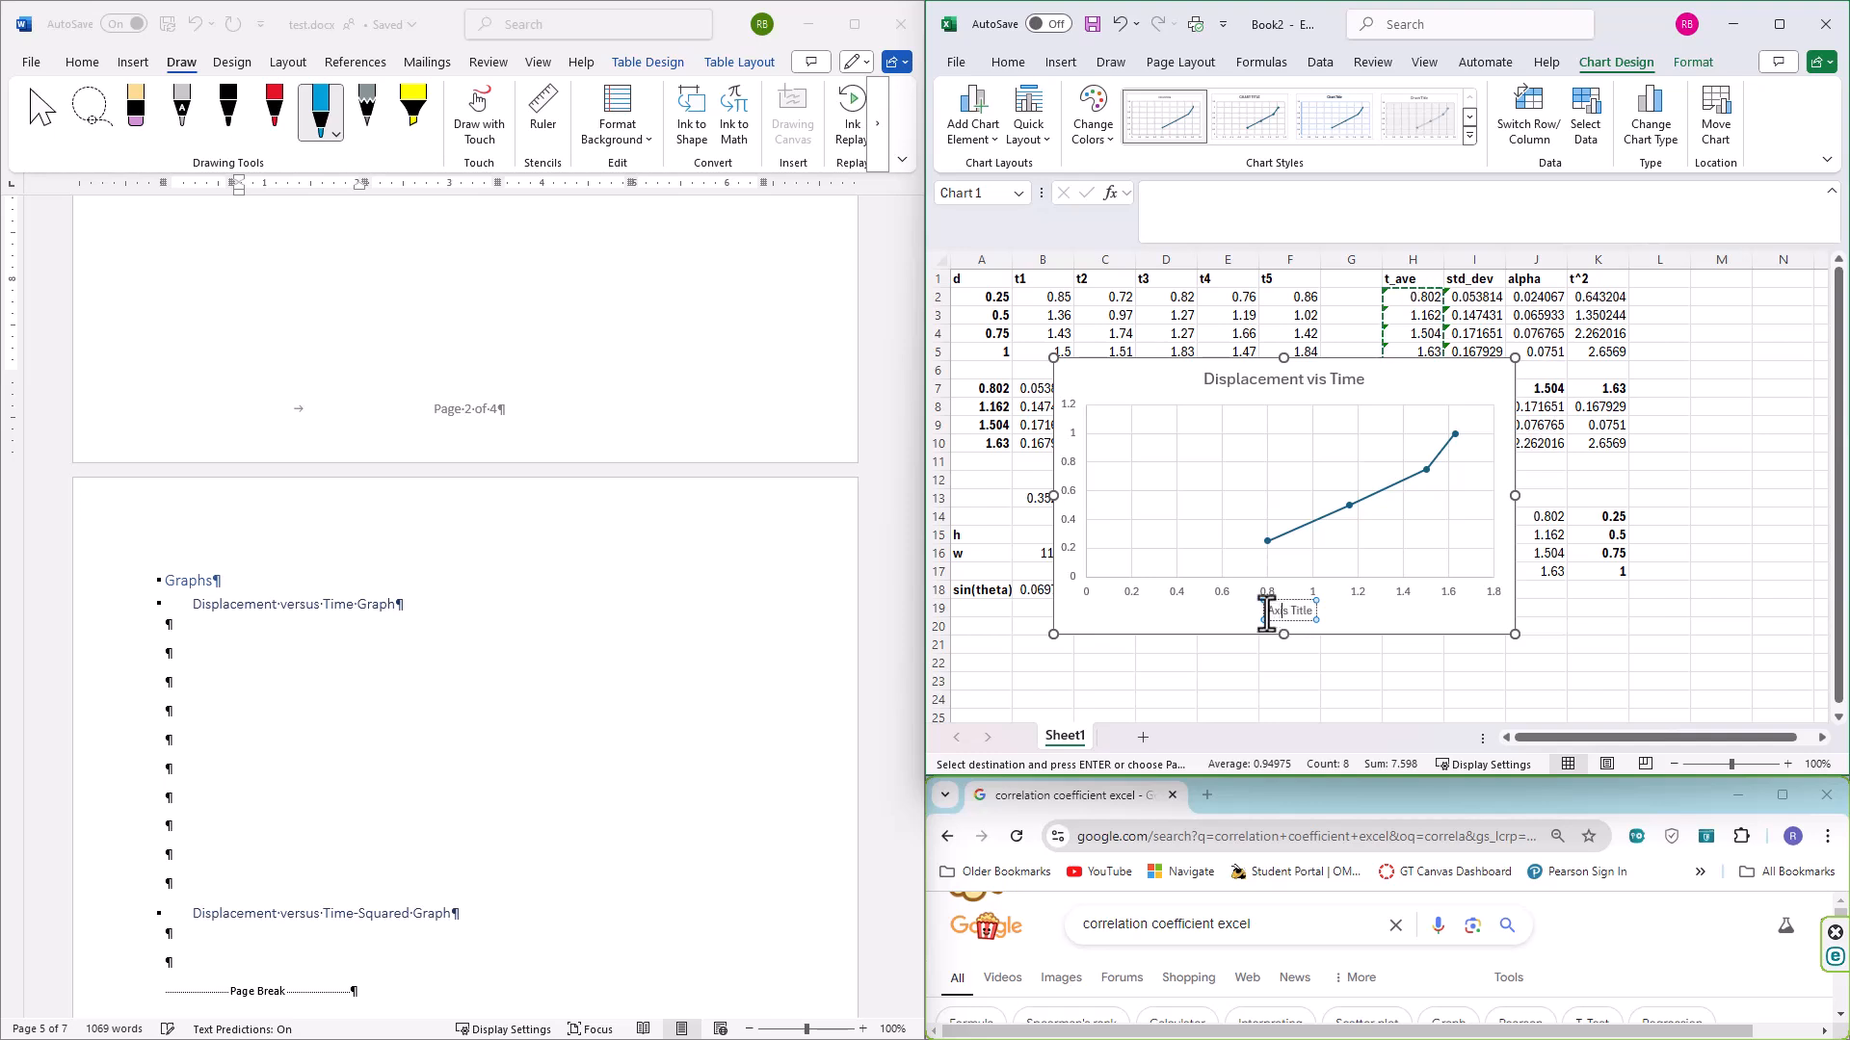
{"action": "left_click_drag", "start_coordinate": [1268, 616], "coordinate": [1317, 609]}
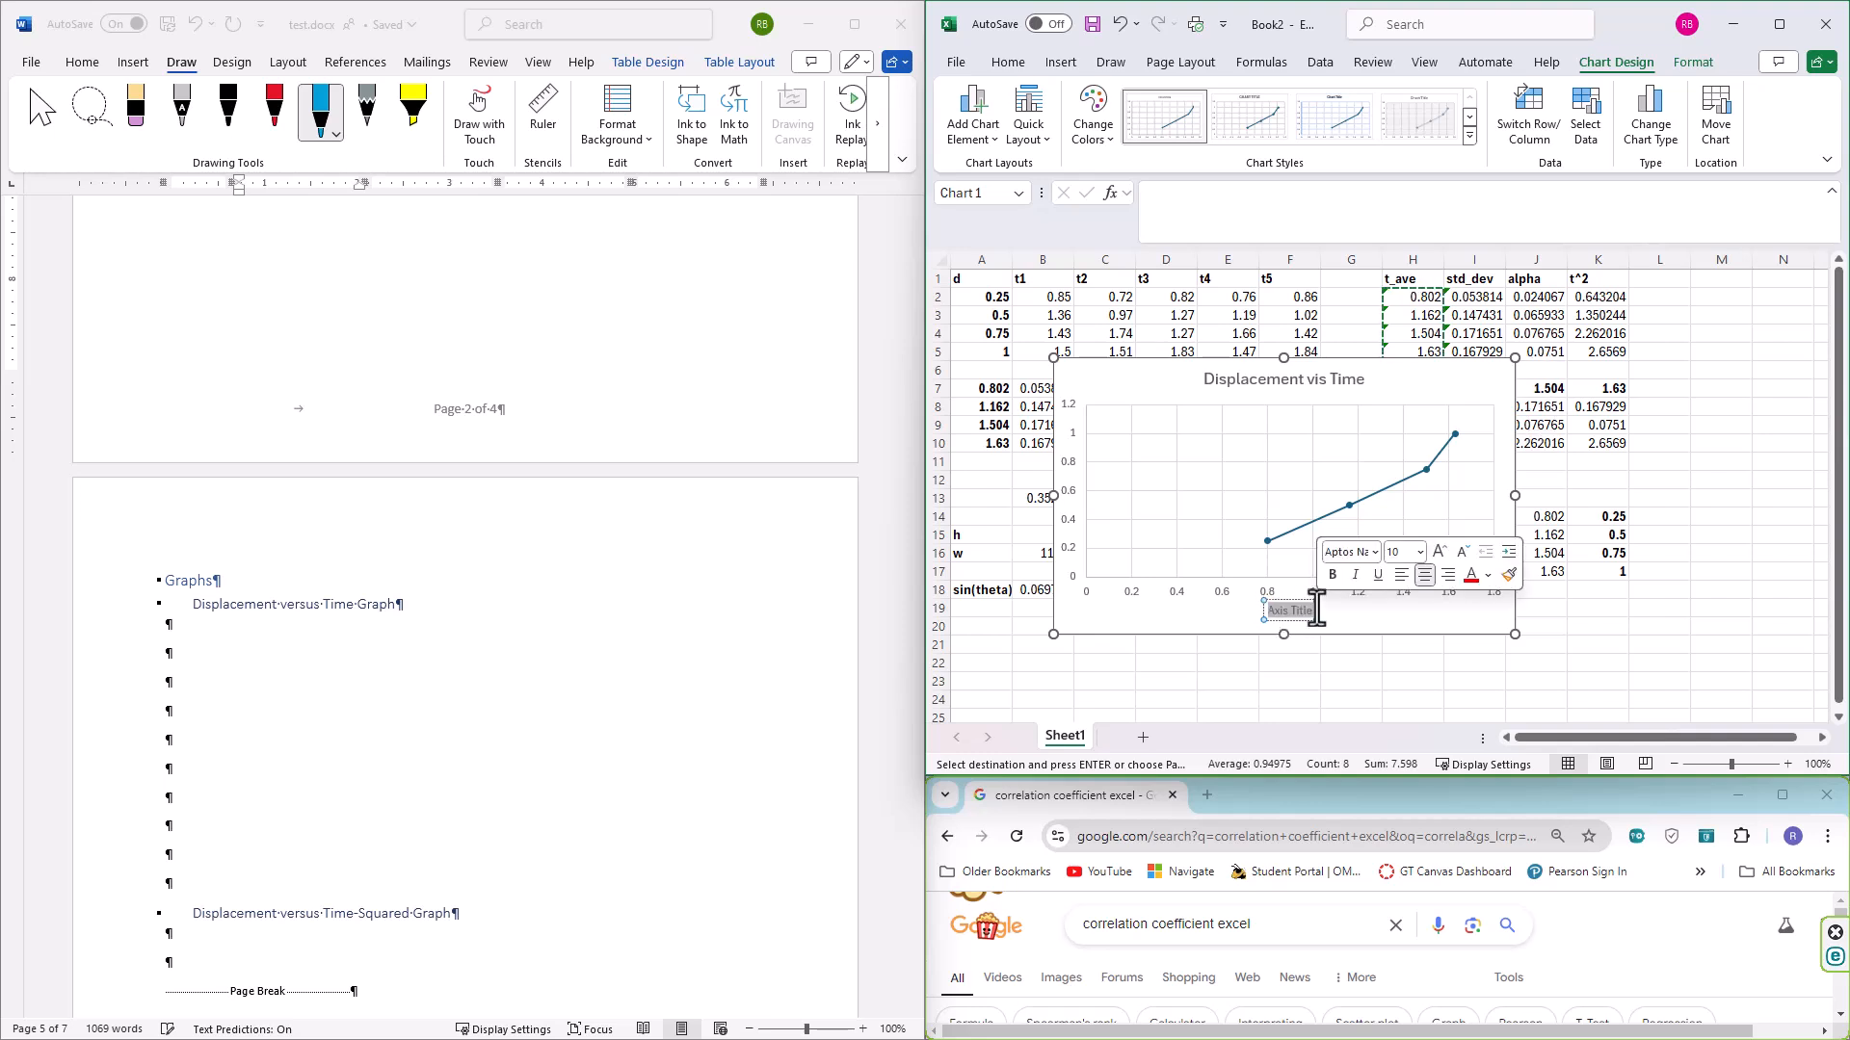
{"action": "type", "text": "time in seconds"}
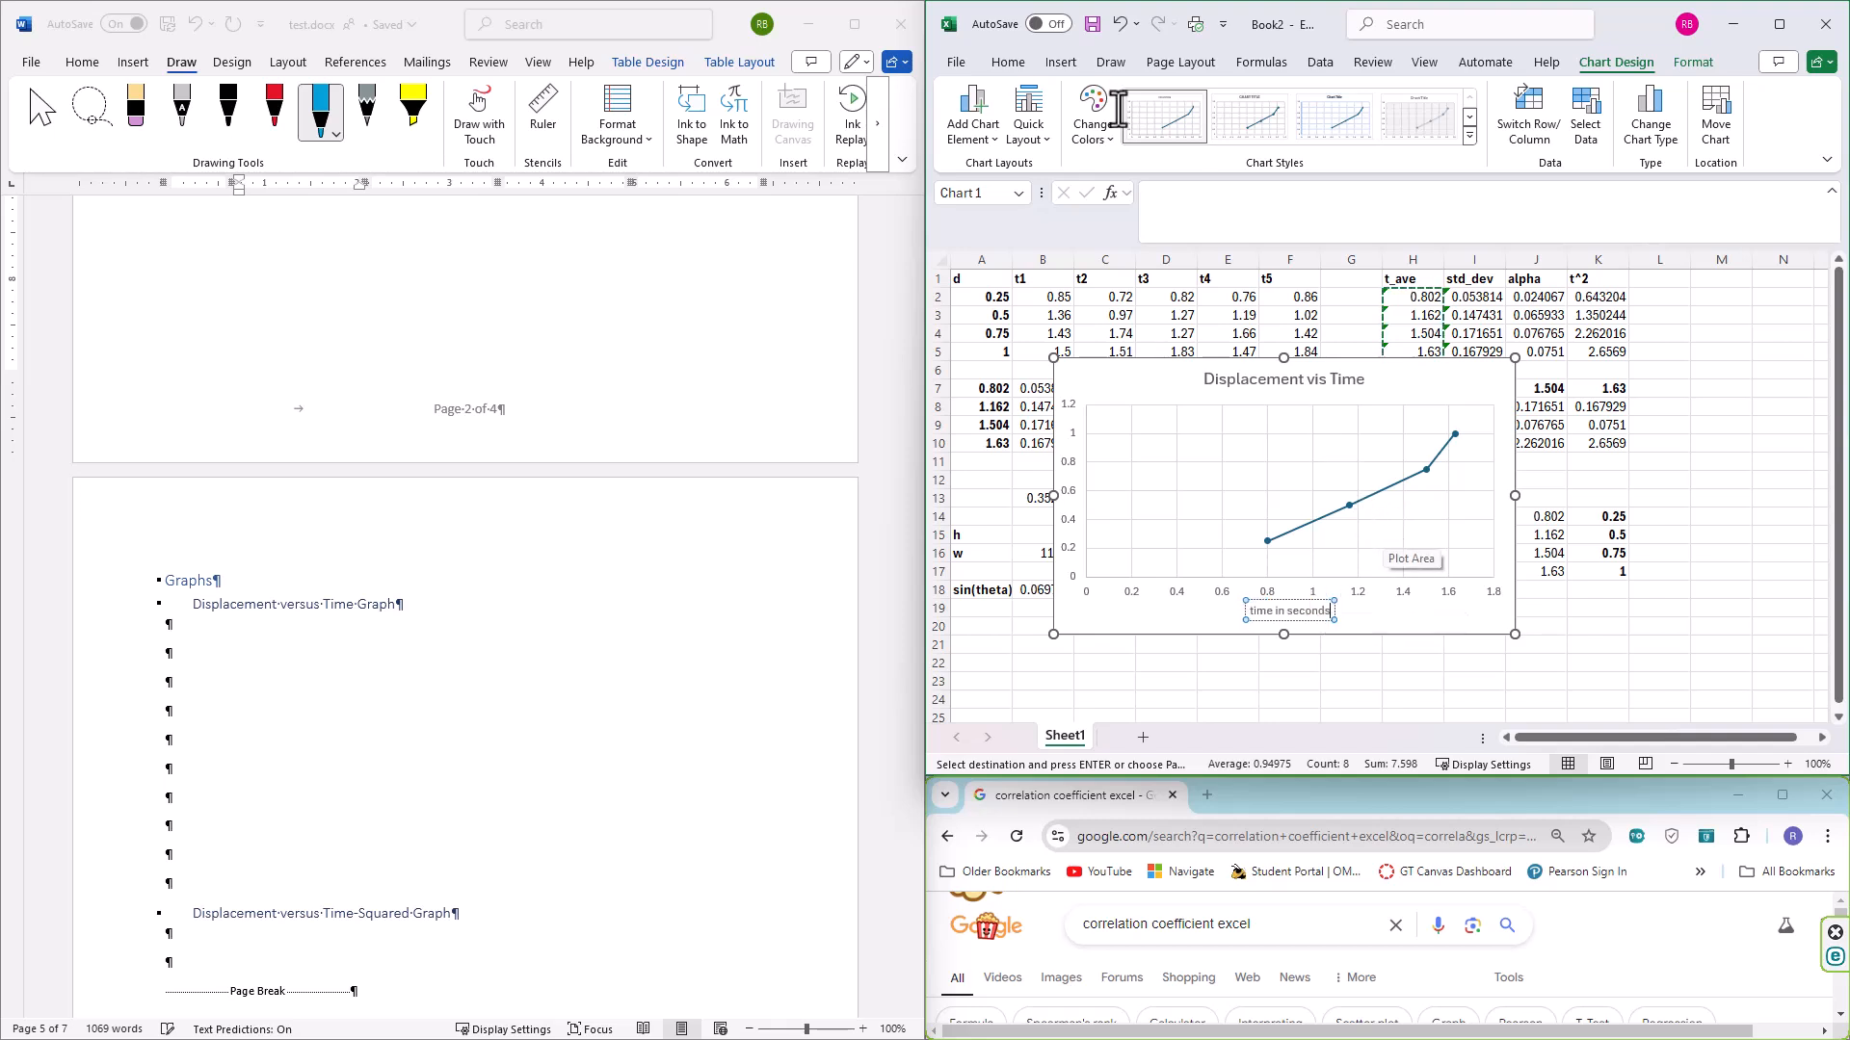
Add a primary vertical axis title to the chart reading "Displacement (m)"
{"action": "left_click", "coordinate": [975, 124]}
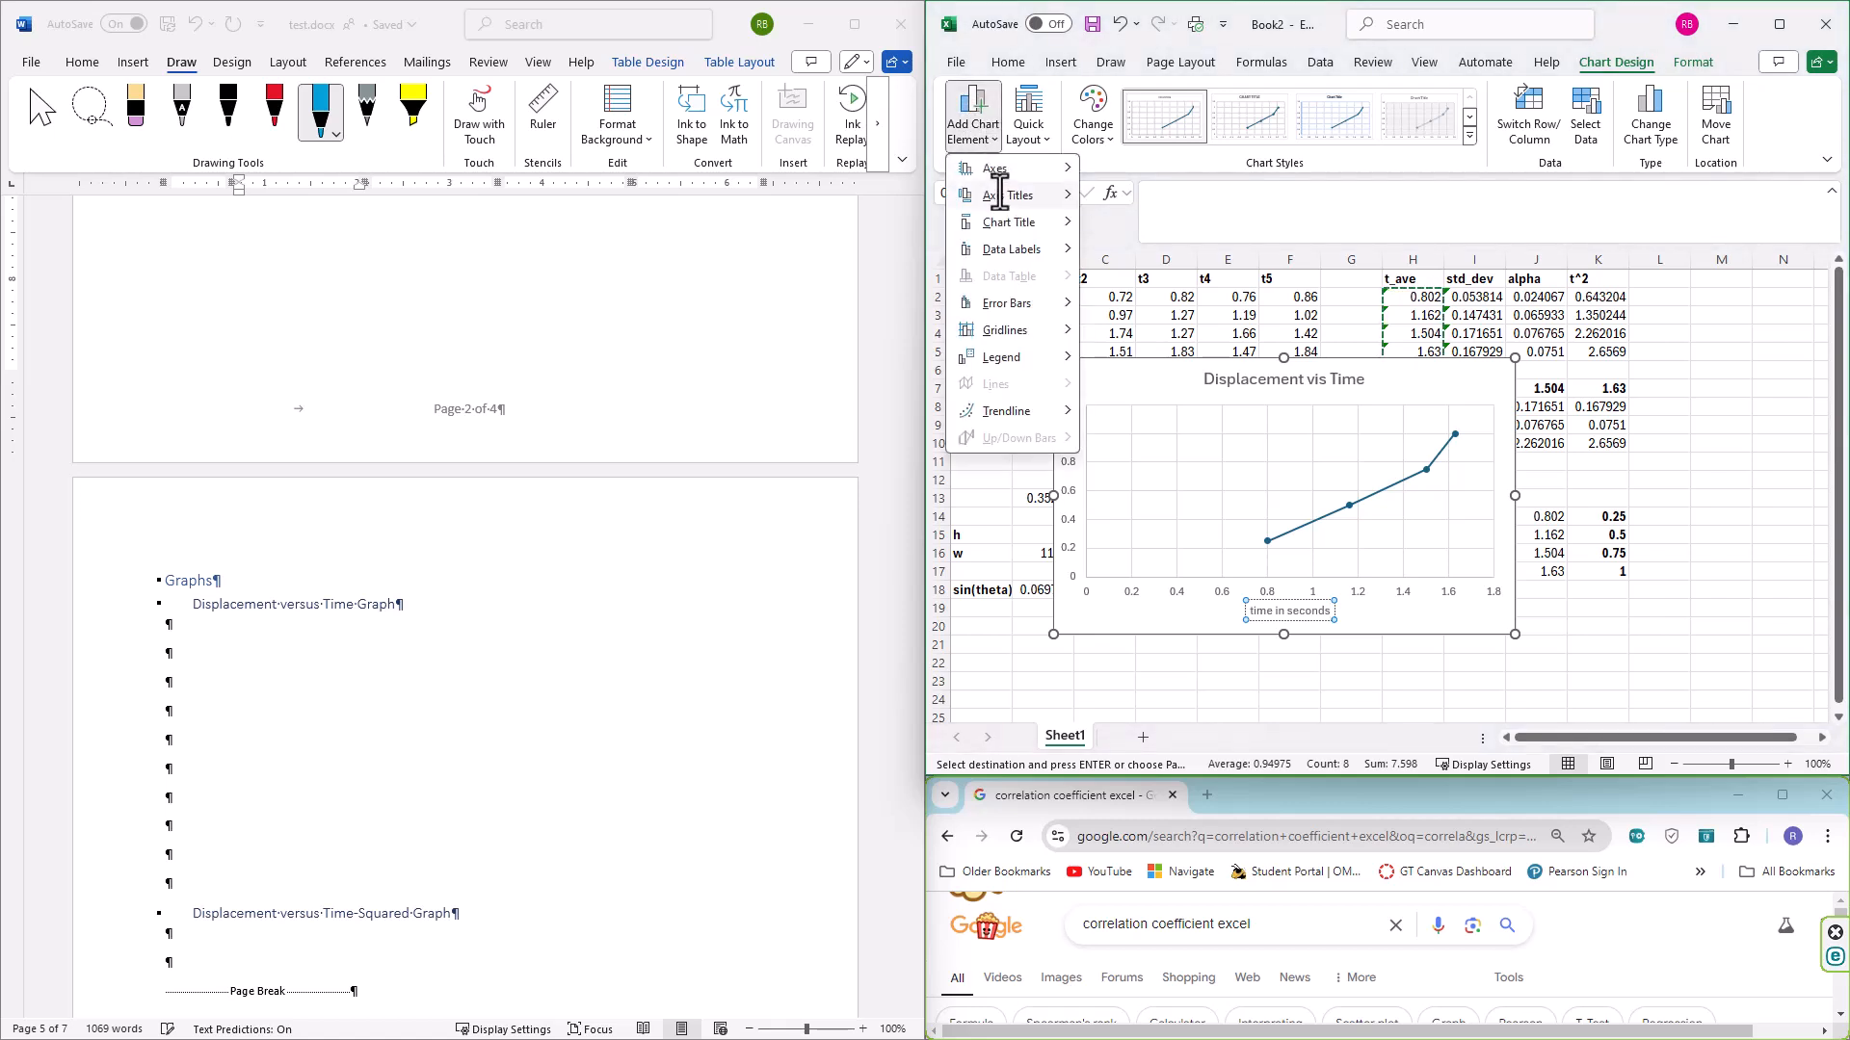
{"action": "mouse_move", "coordinate": [1003, 197]}
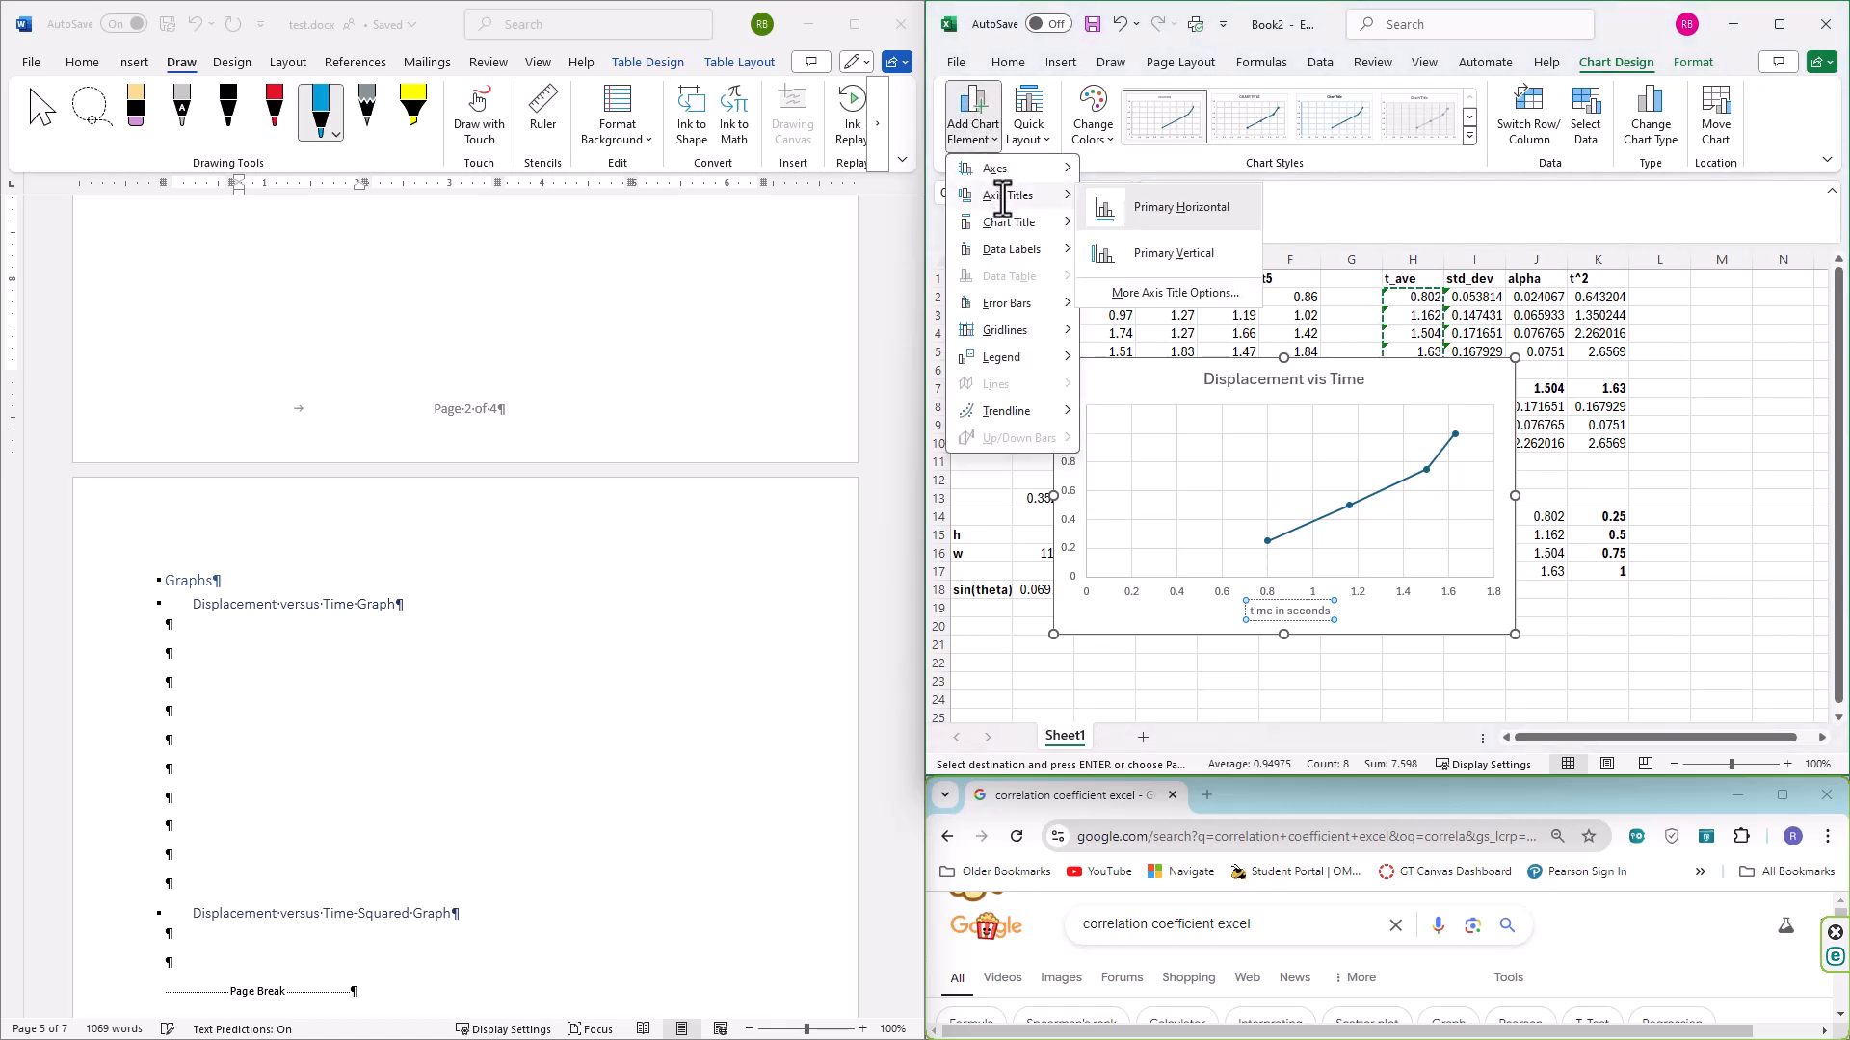
{"action": "left_click", "coordinate": [1143, 254]}
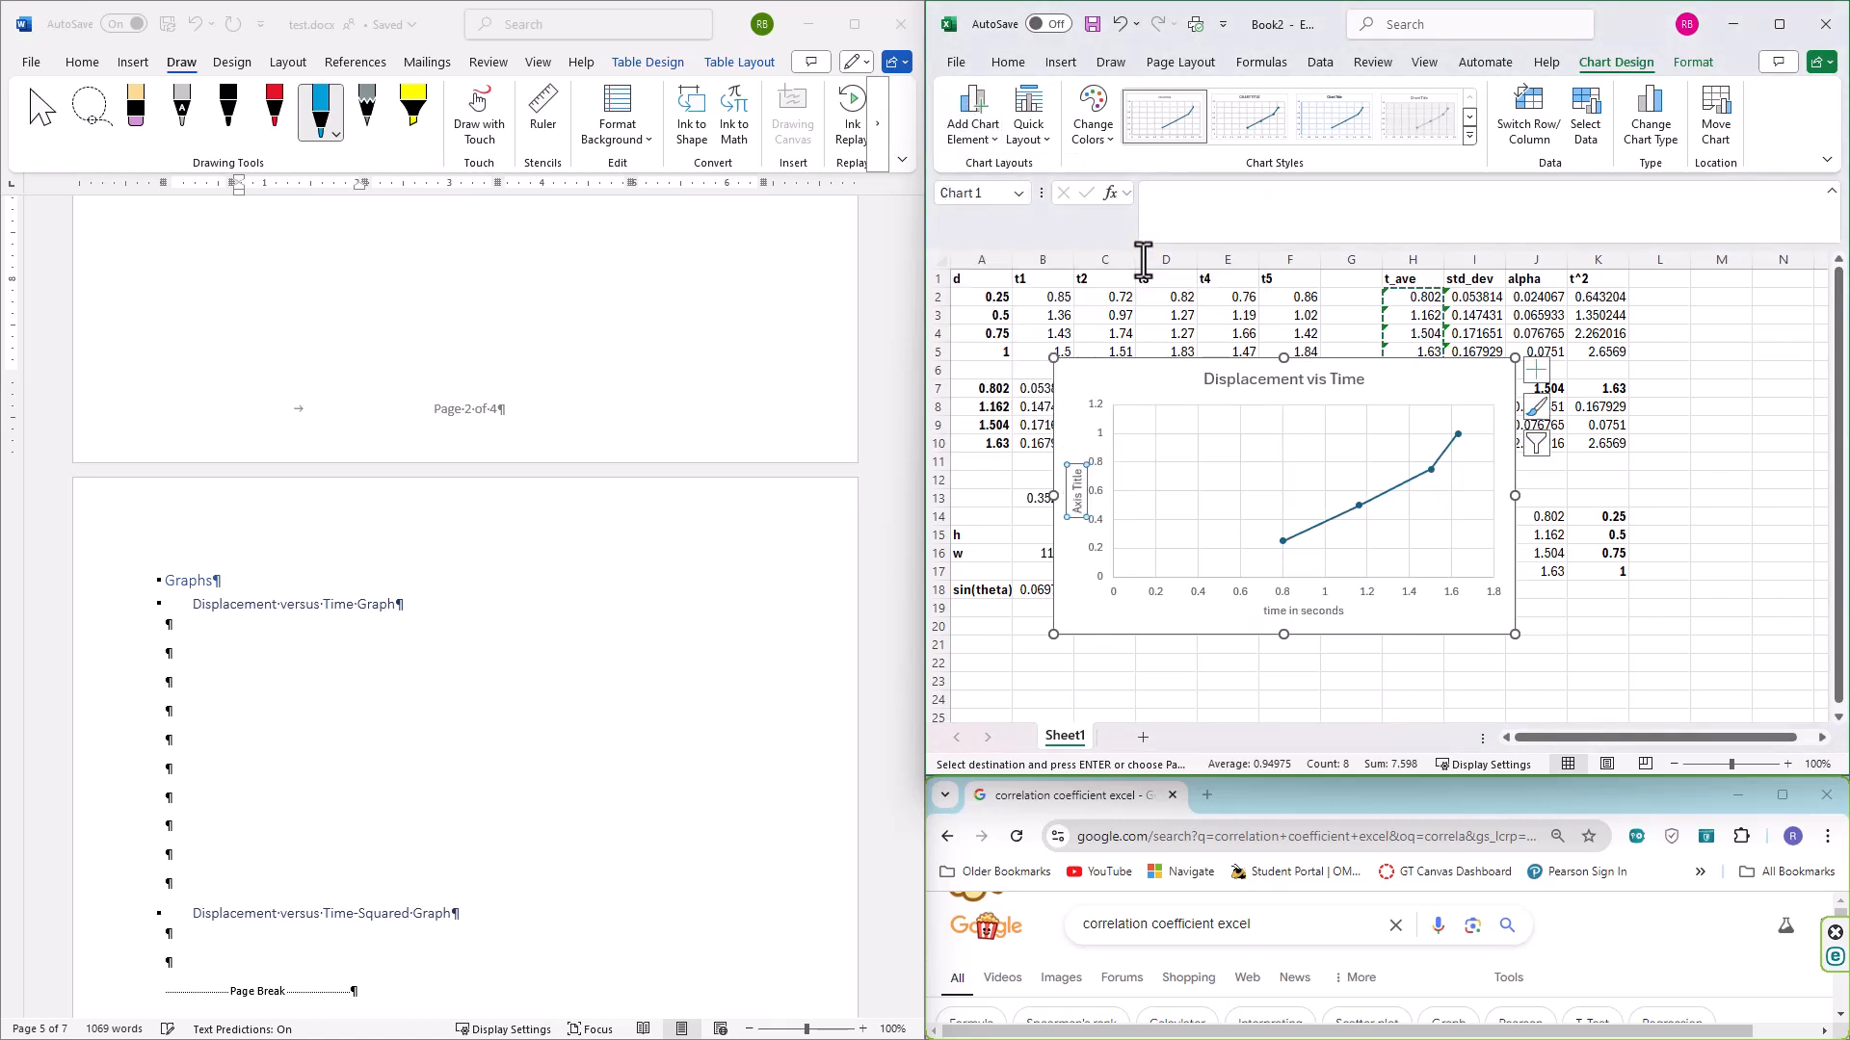
{"action": "left_click", "coordinate": [1078, 498]}
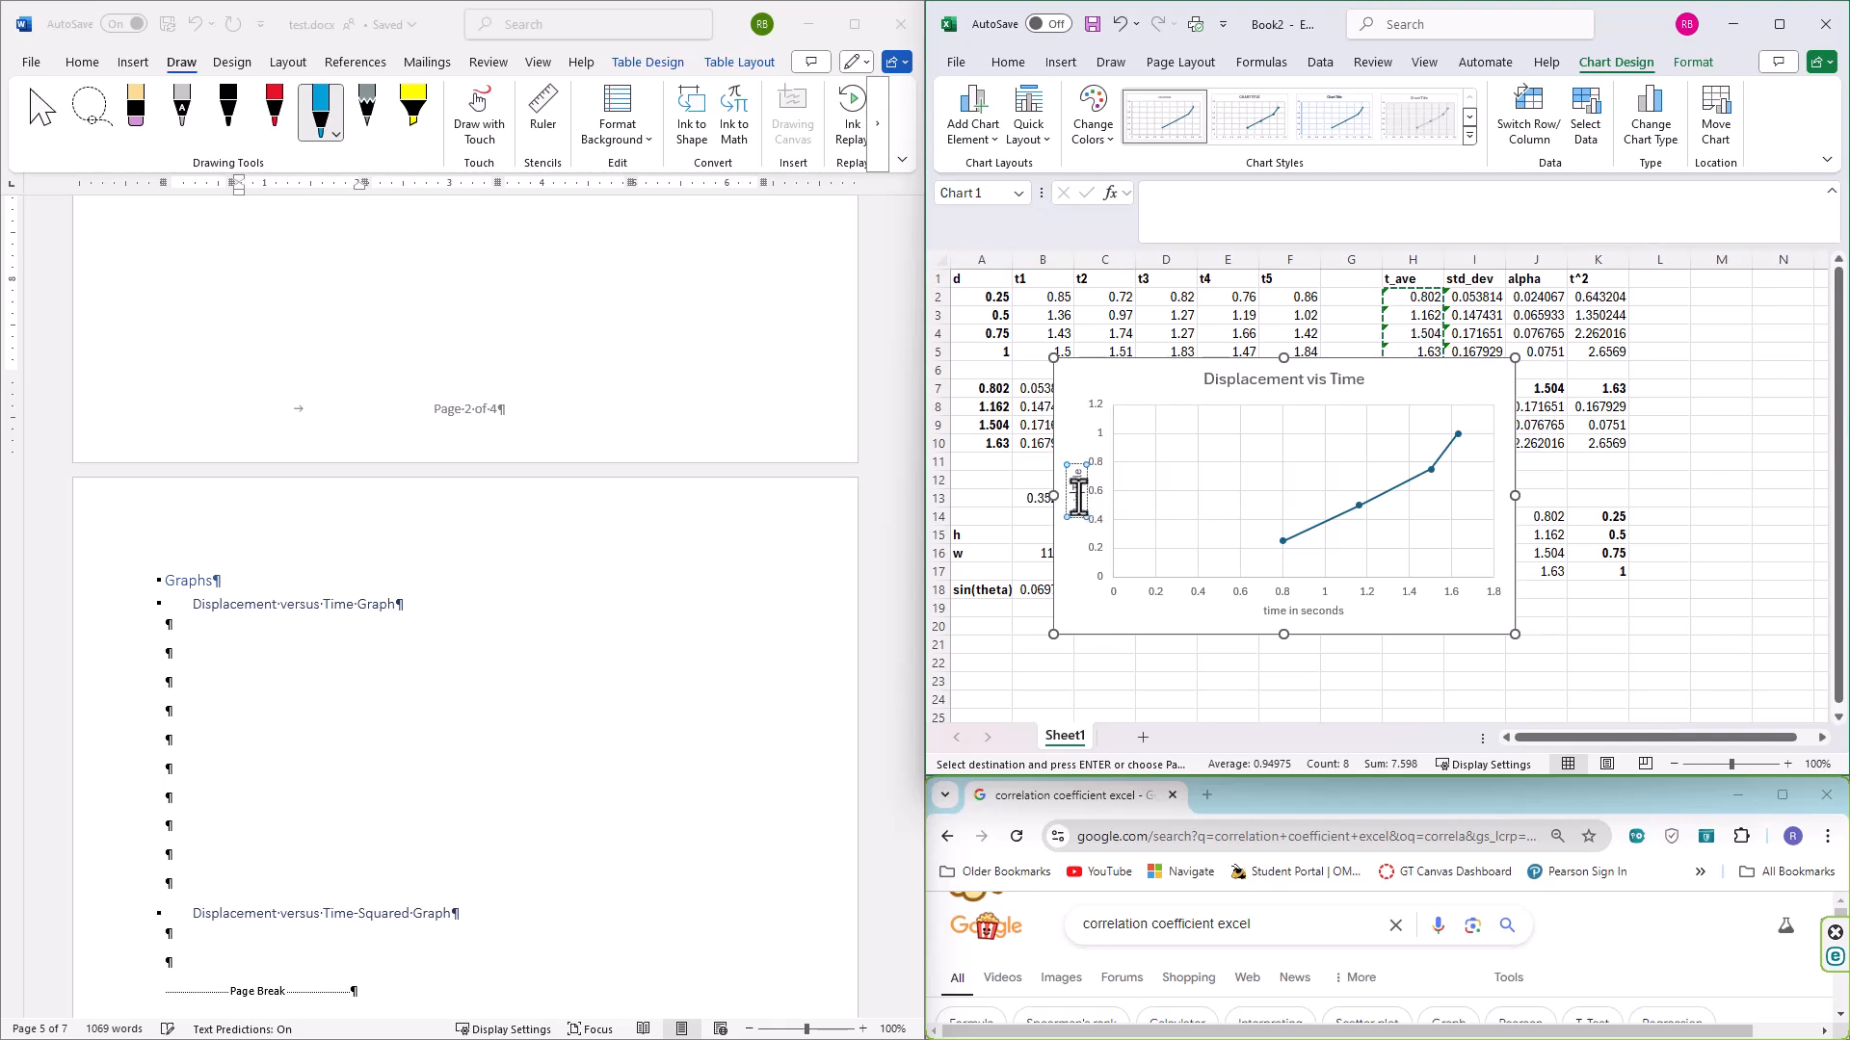
{"action": "double_click", "coordinate": [1078, 498]}
{"action": "key", "text": "BackSpace"}
{"action": "double_click", "coordinate": [1078, 498]}
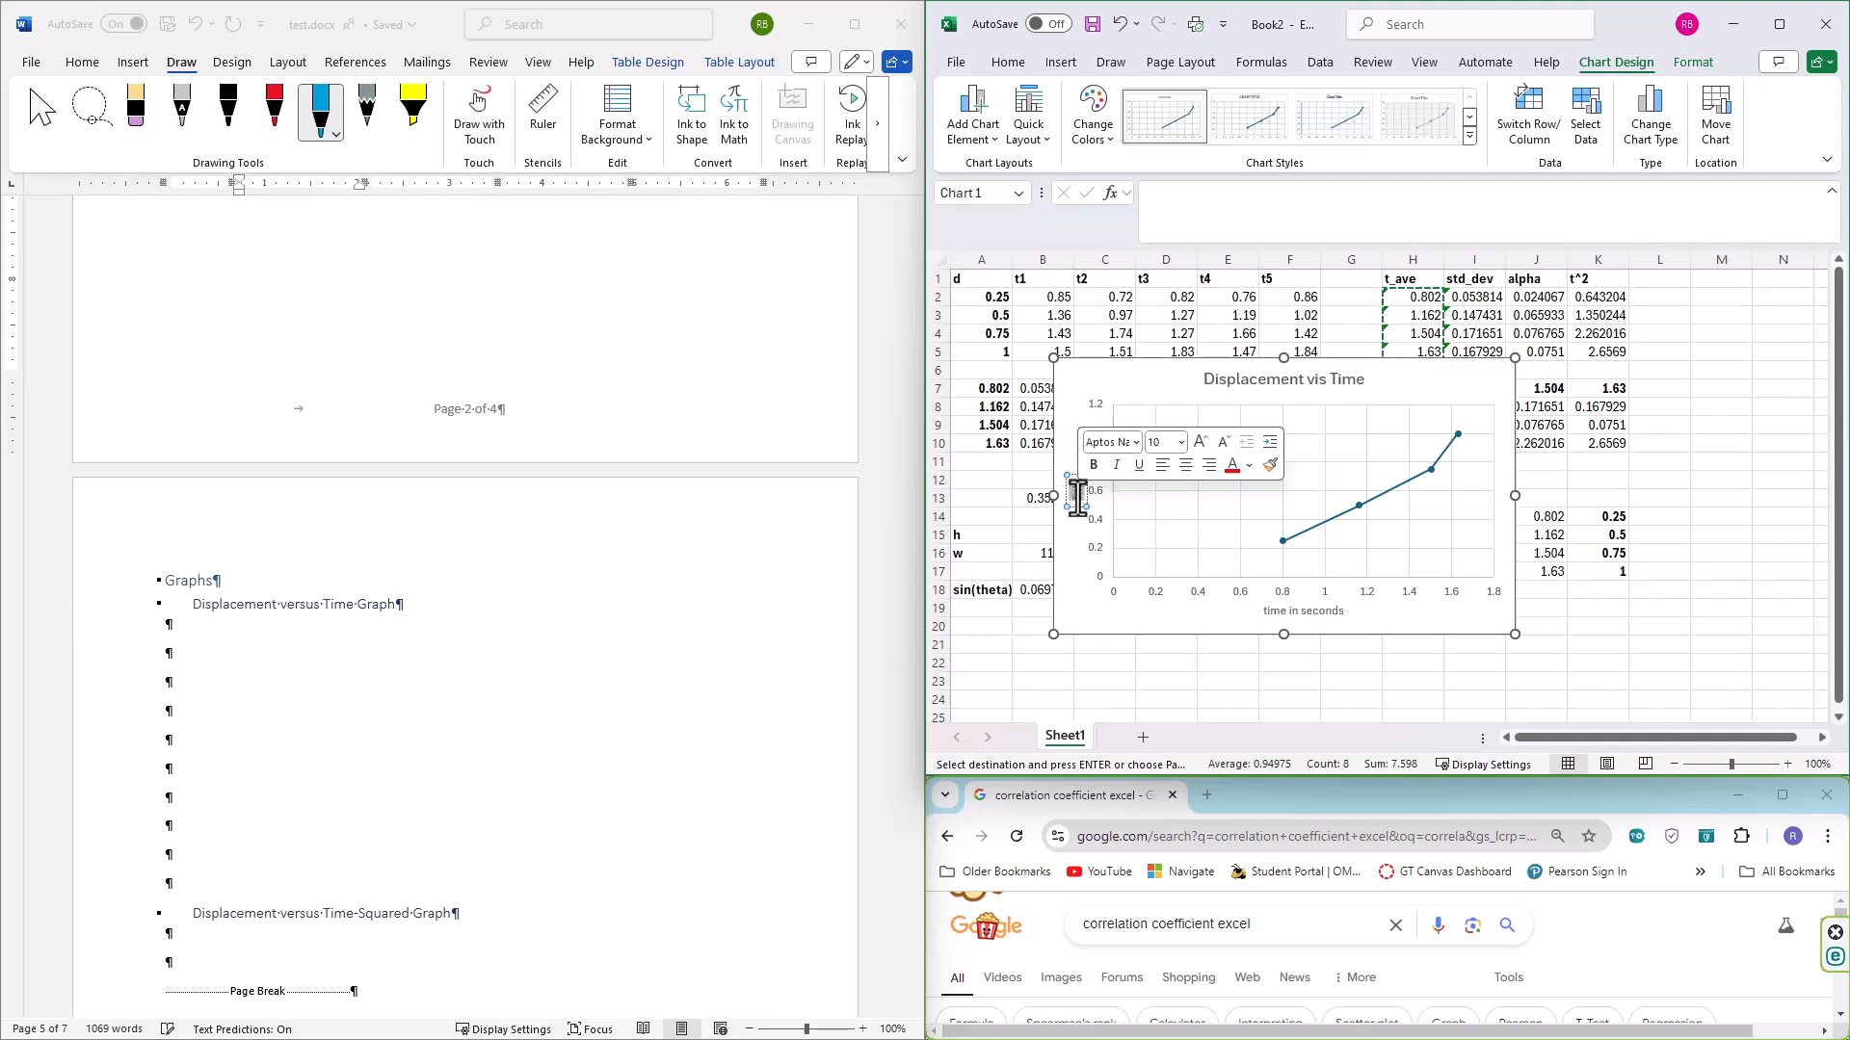
{"action": "key", "text": "BackSpace"}
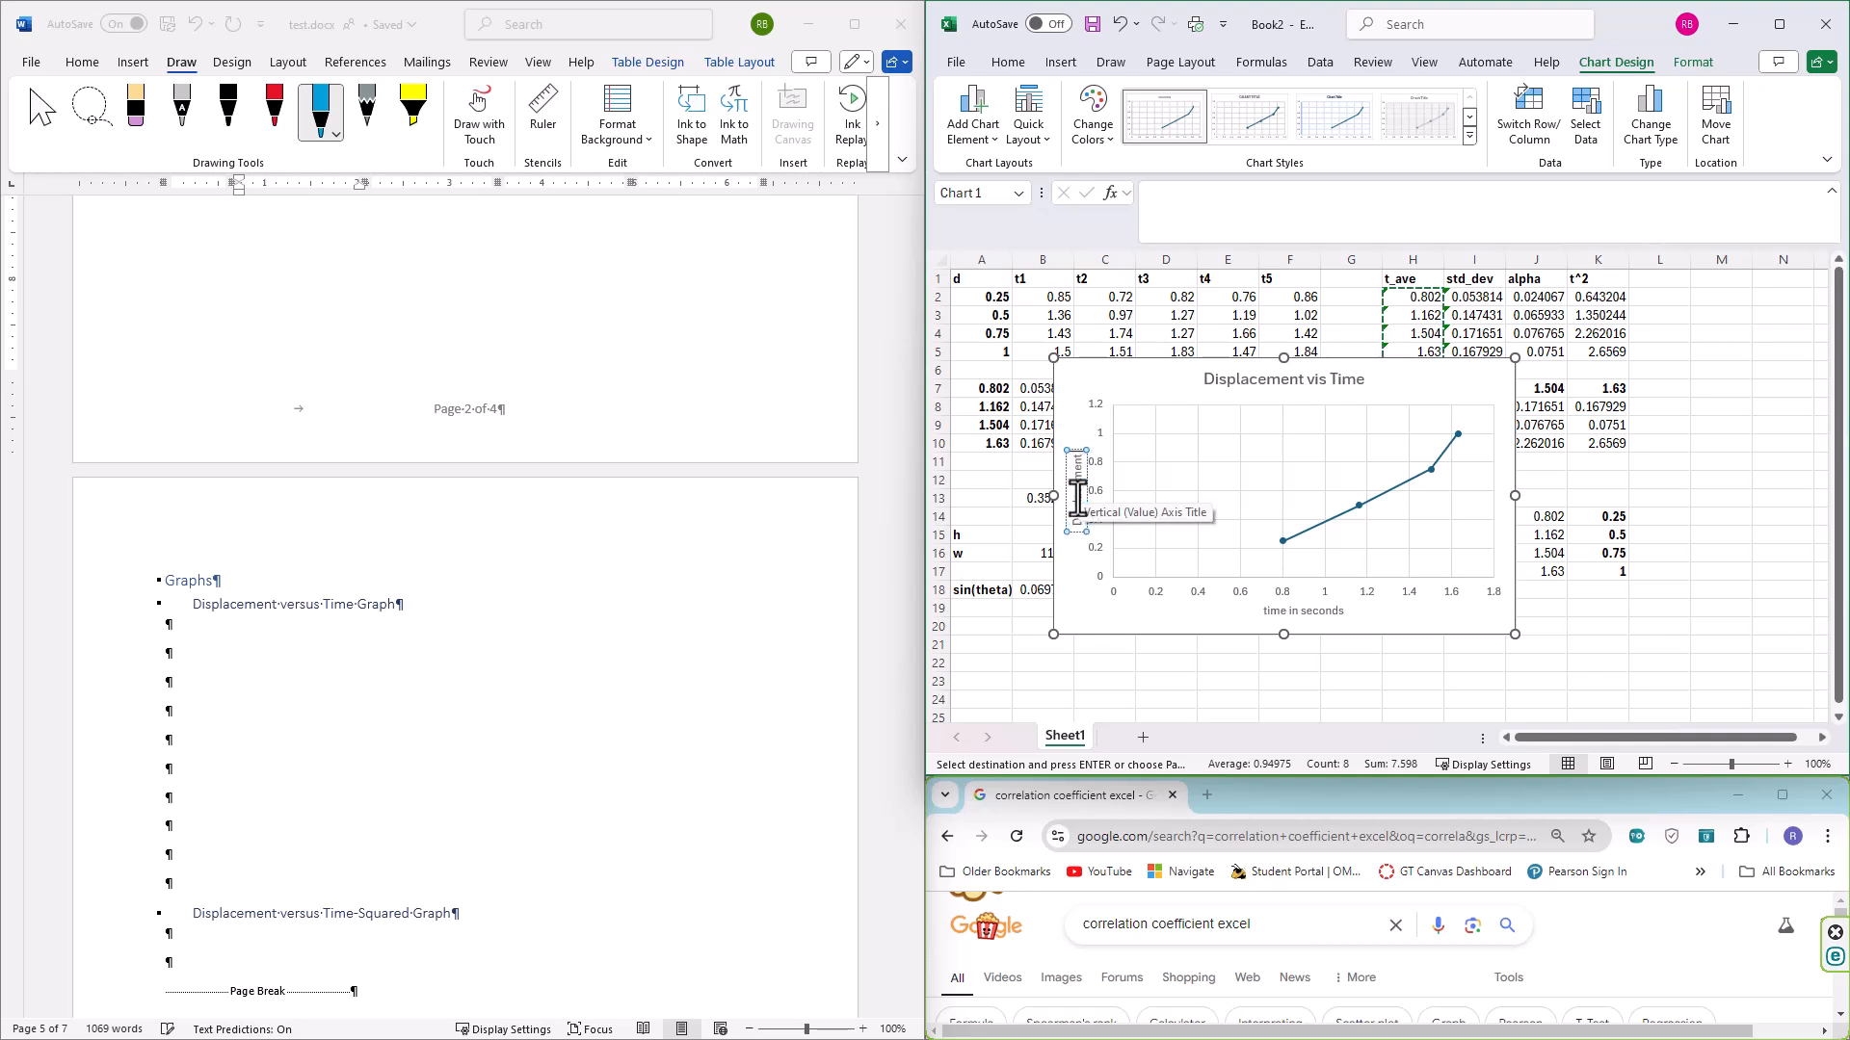
{"action": "type", "text": "Displacement (m)"}
{"action": "left_click", "coordinate": [1129, 616]}
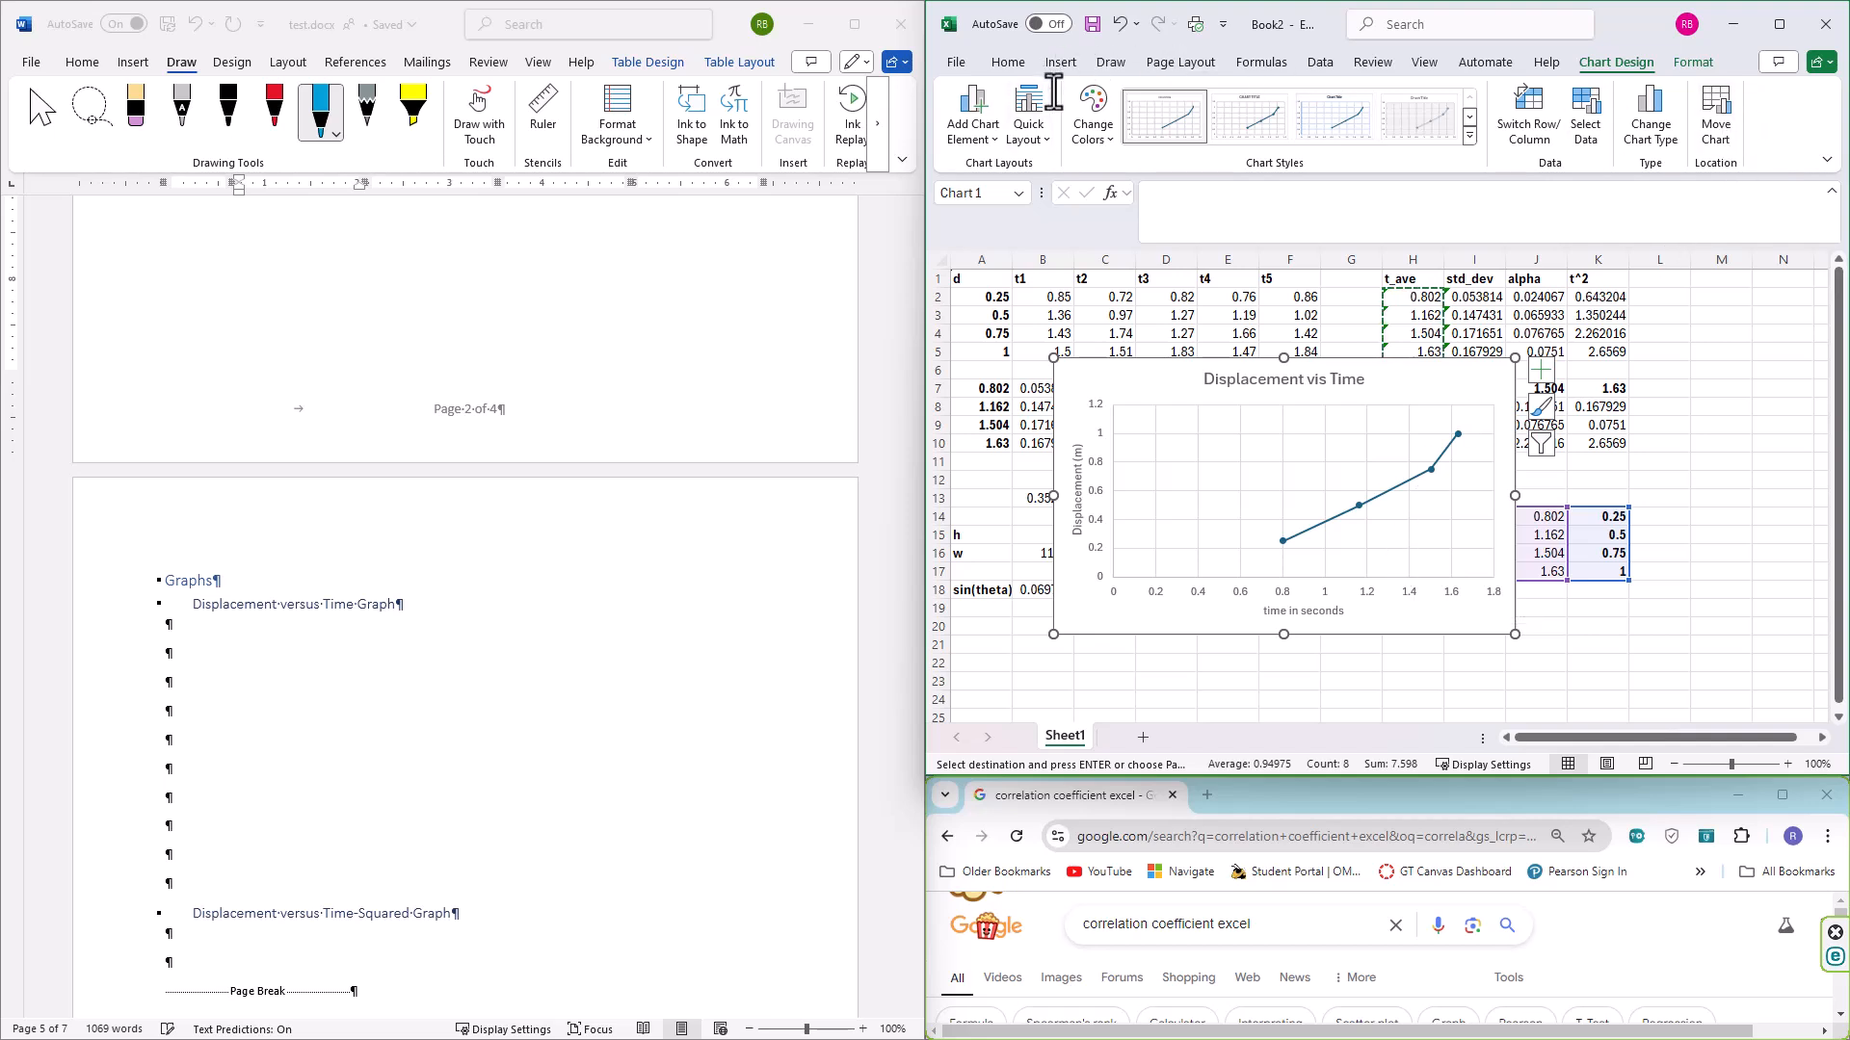
{"action": "left_click", "coordinate": [1698, 65]}
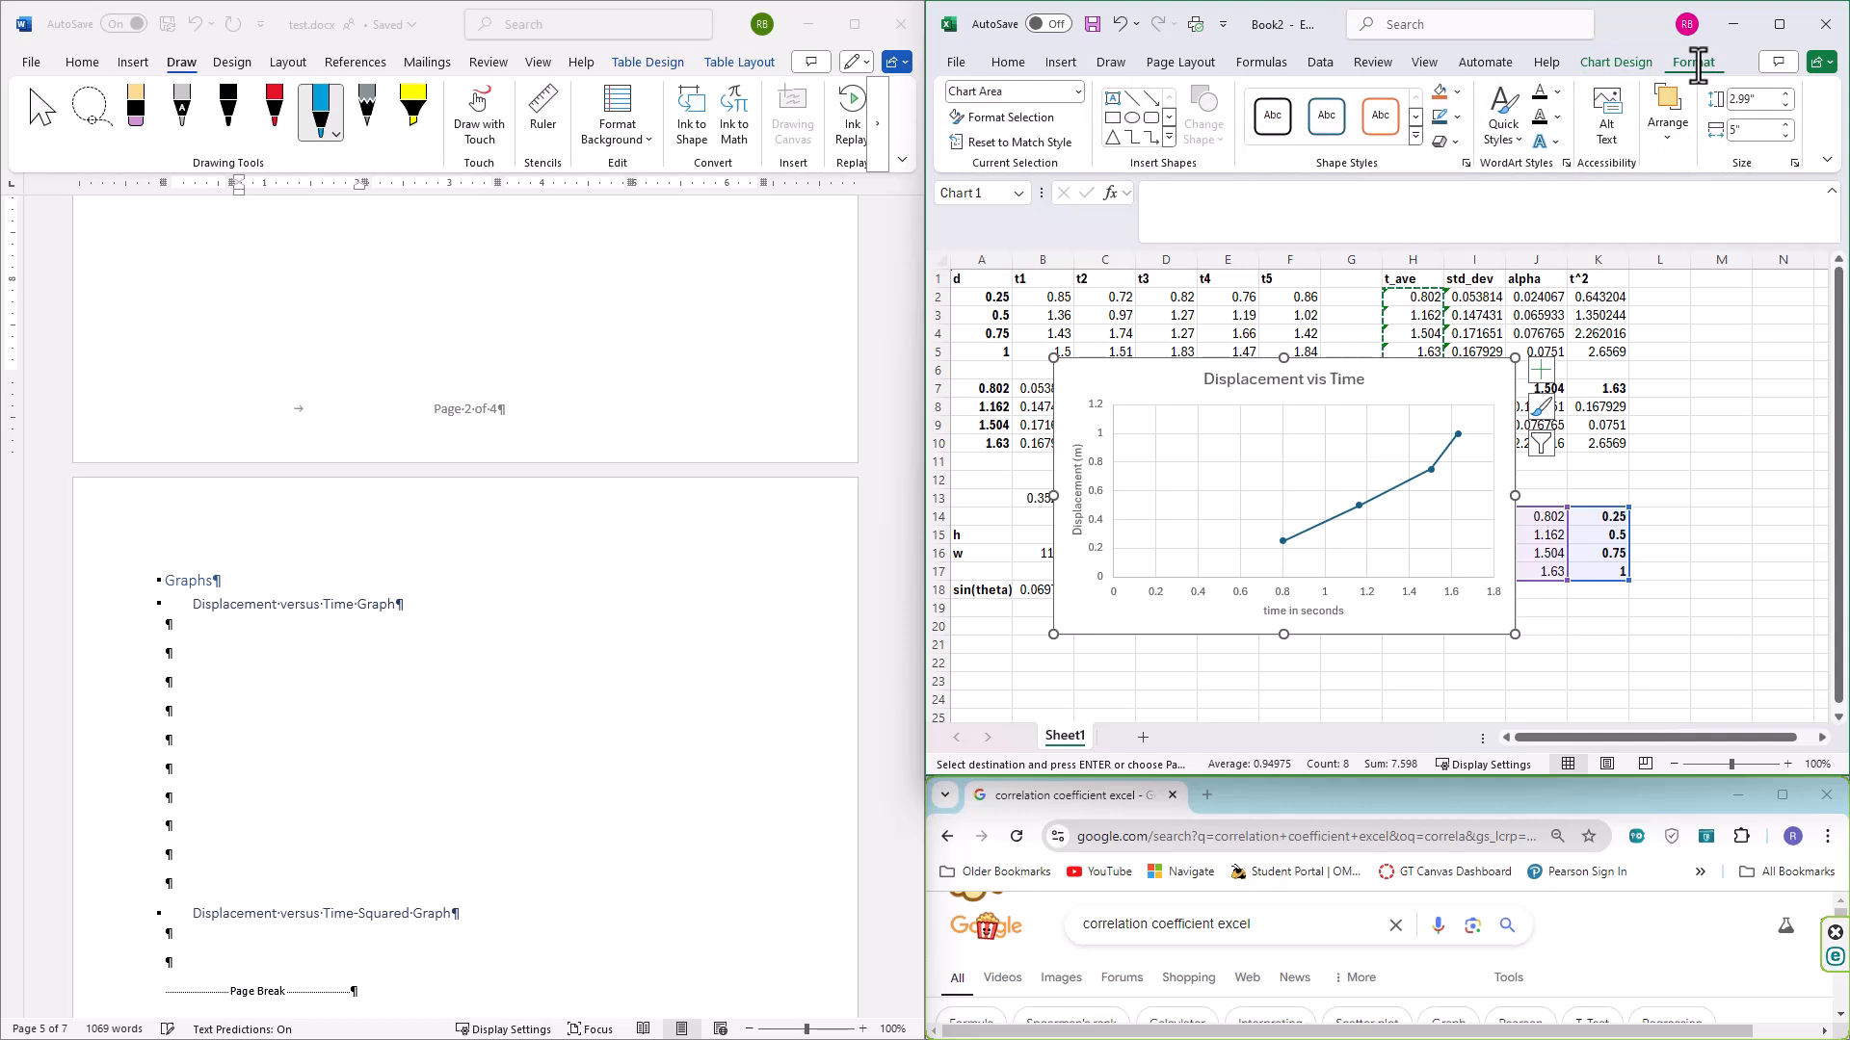
{"action": "left_click", "coordinate": [1449, 592]}
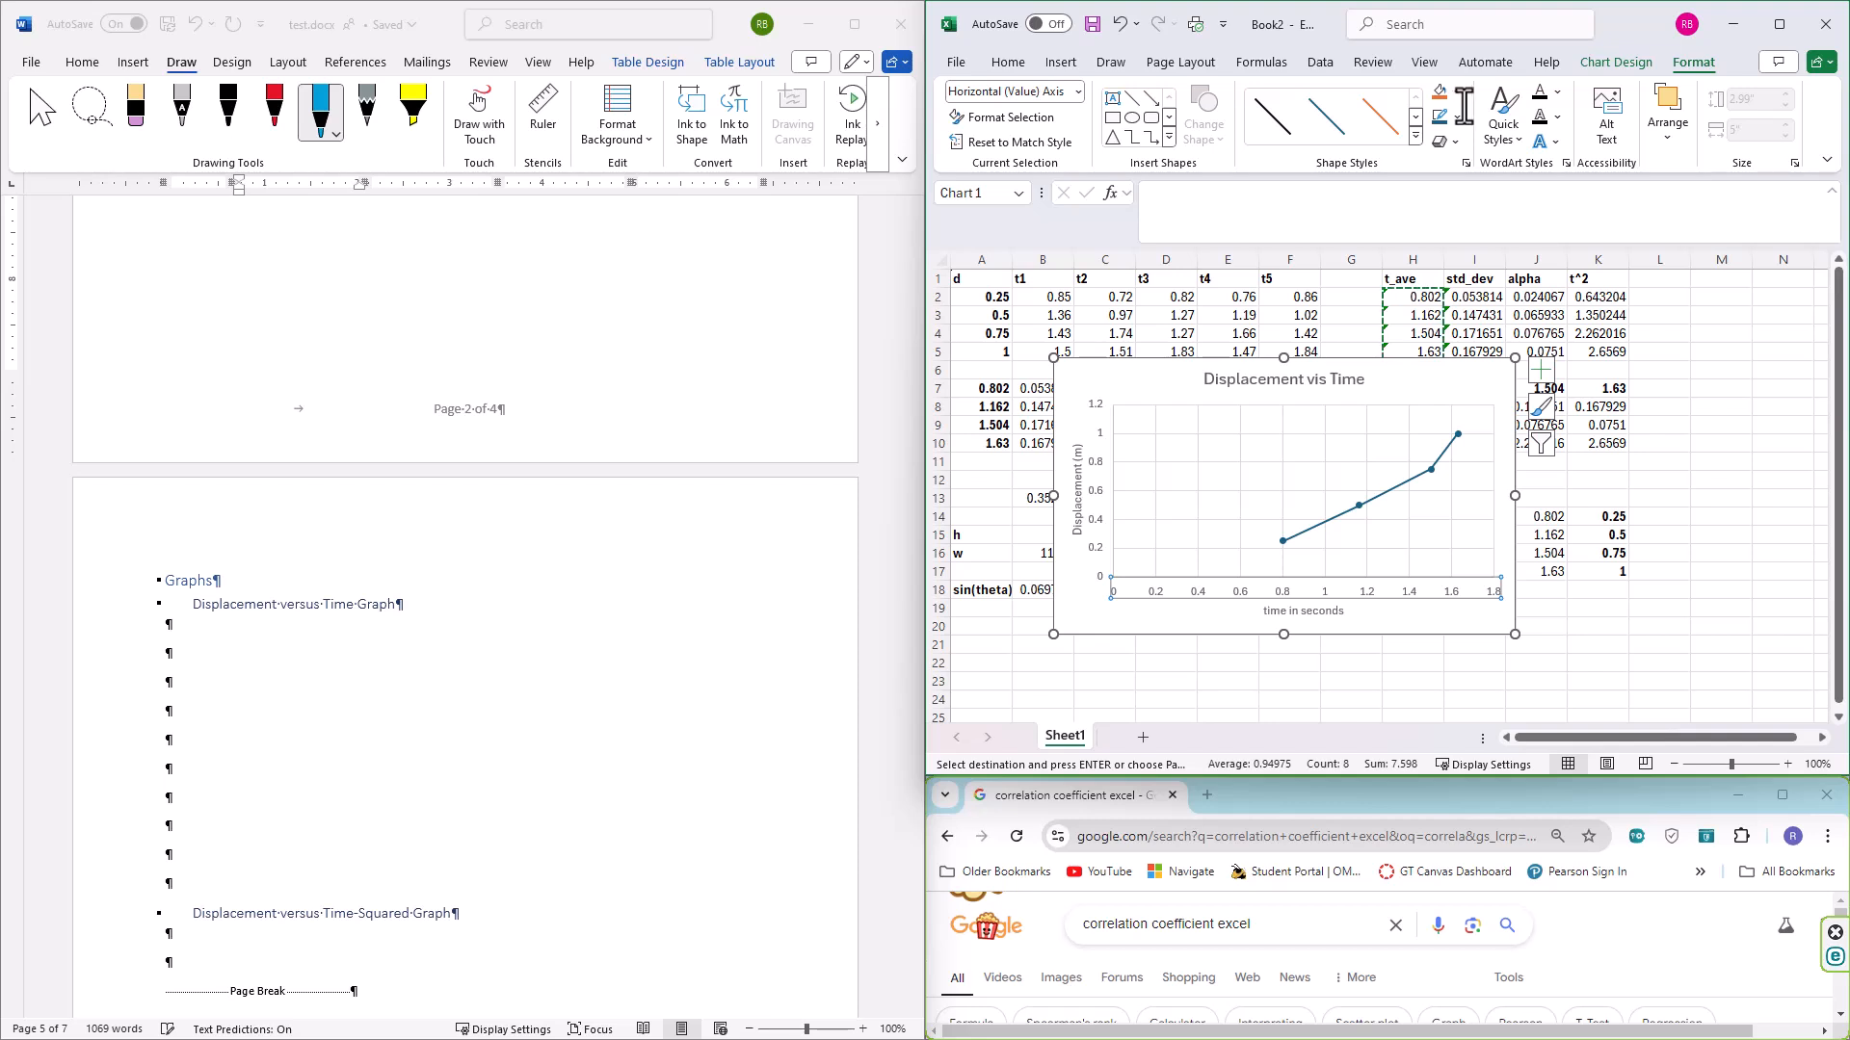
{"action": "left_click", "coordinate": [1625, 63]}
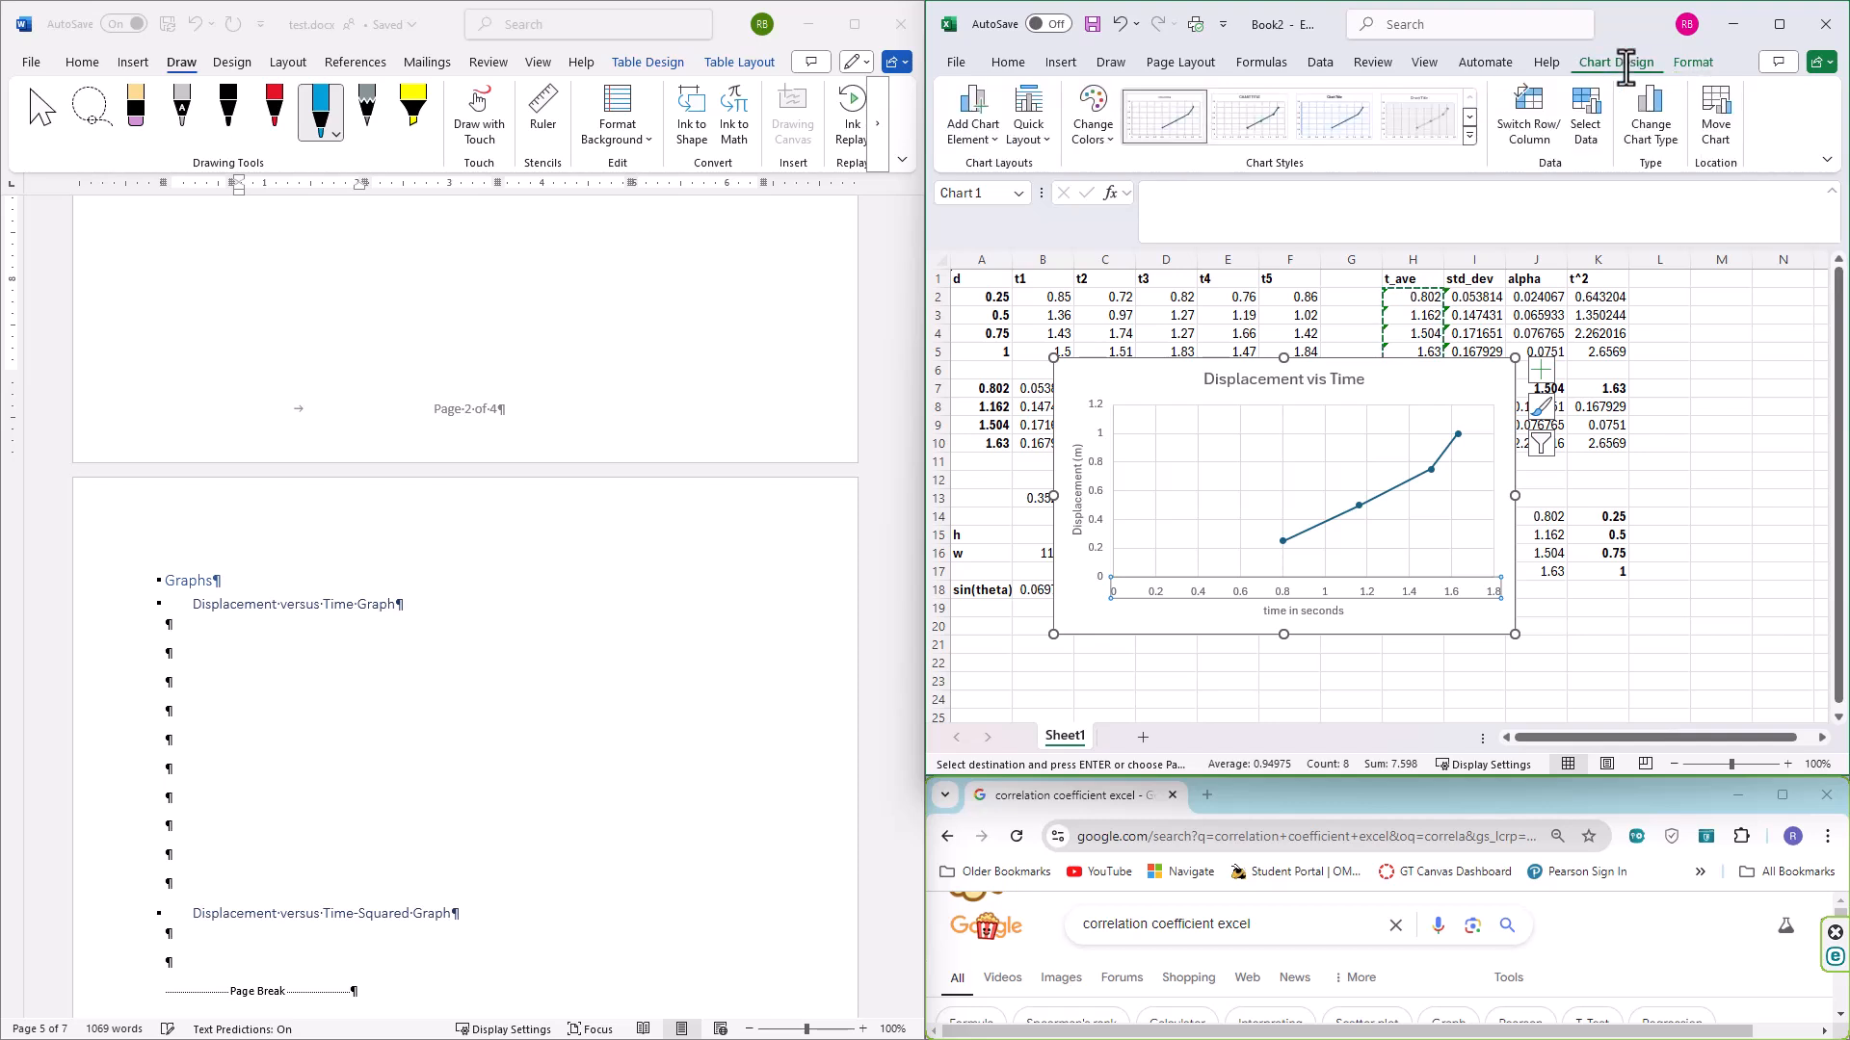
{"action": "left_click", "coordinate": [1676, 62]}
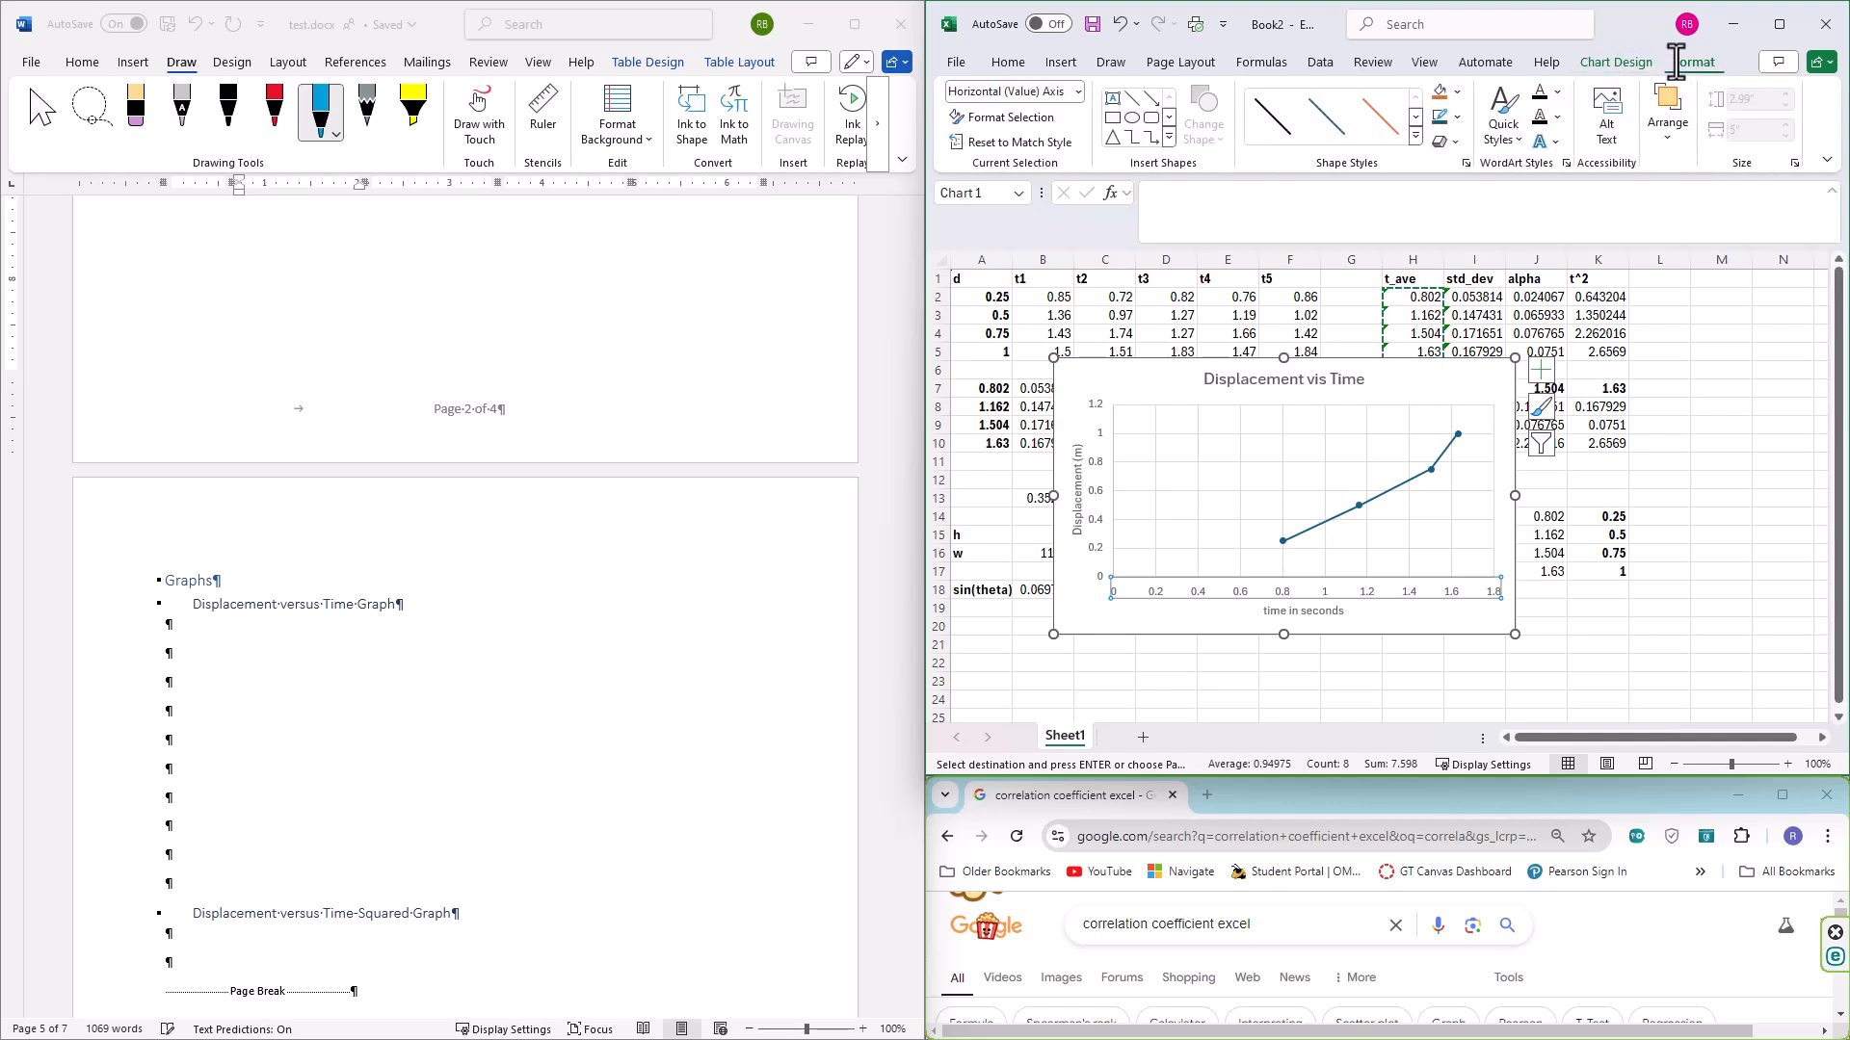
{"action": "left_click", "coordinate": [1793, 163]}
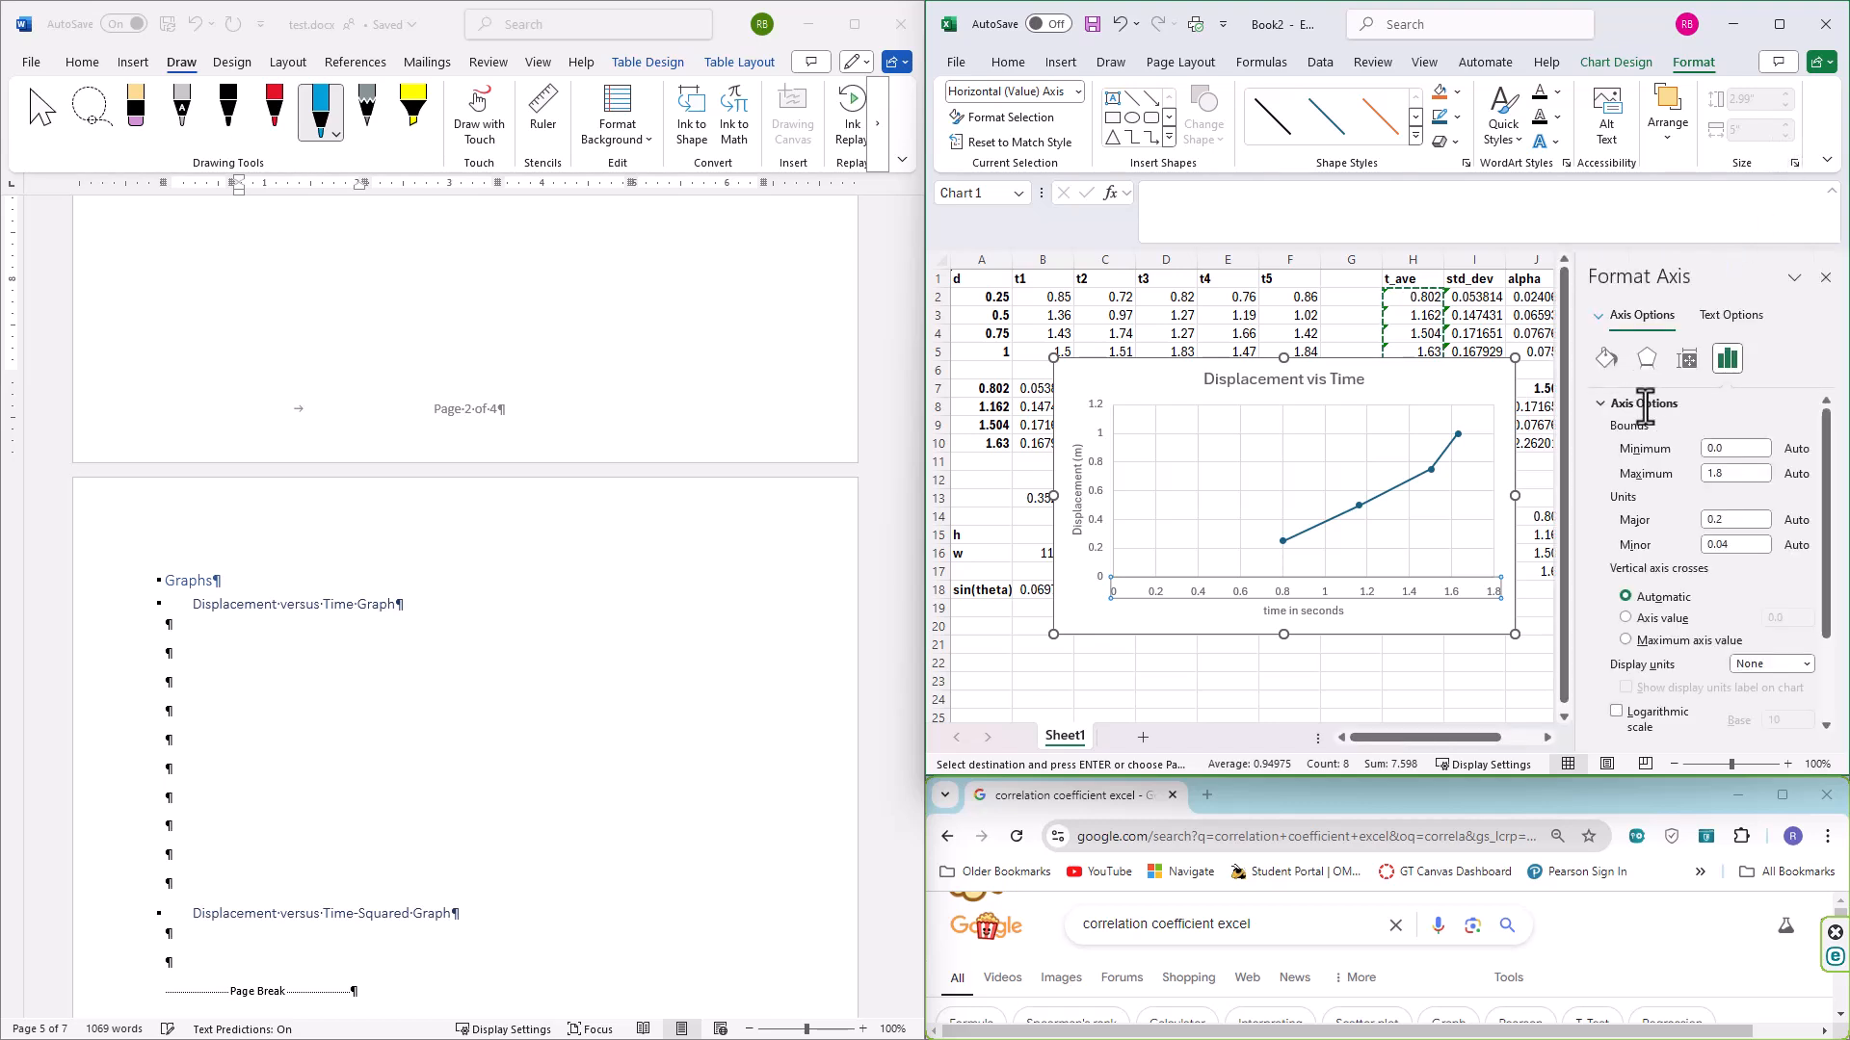
{"action": "left_click", "coordinate": [1825, 277]}
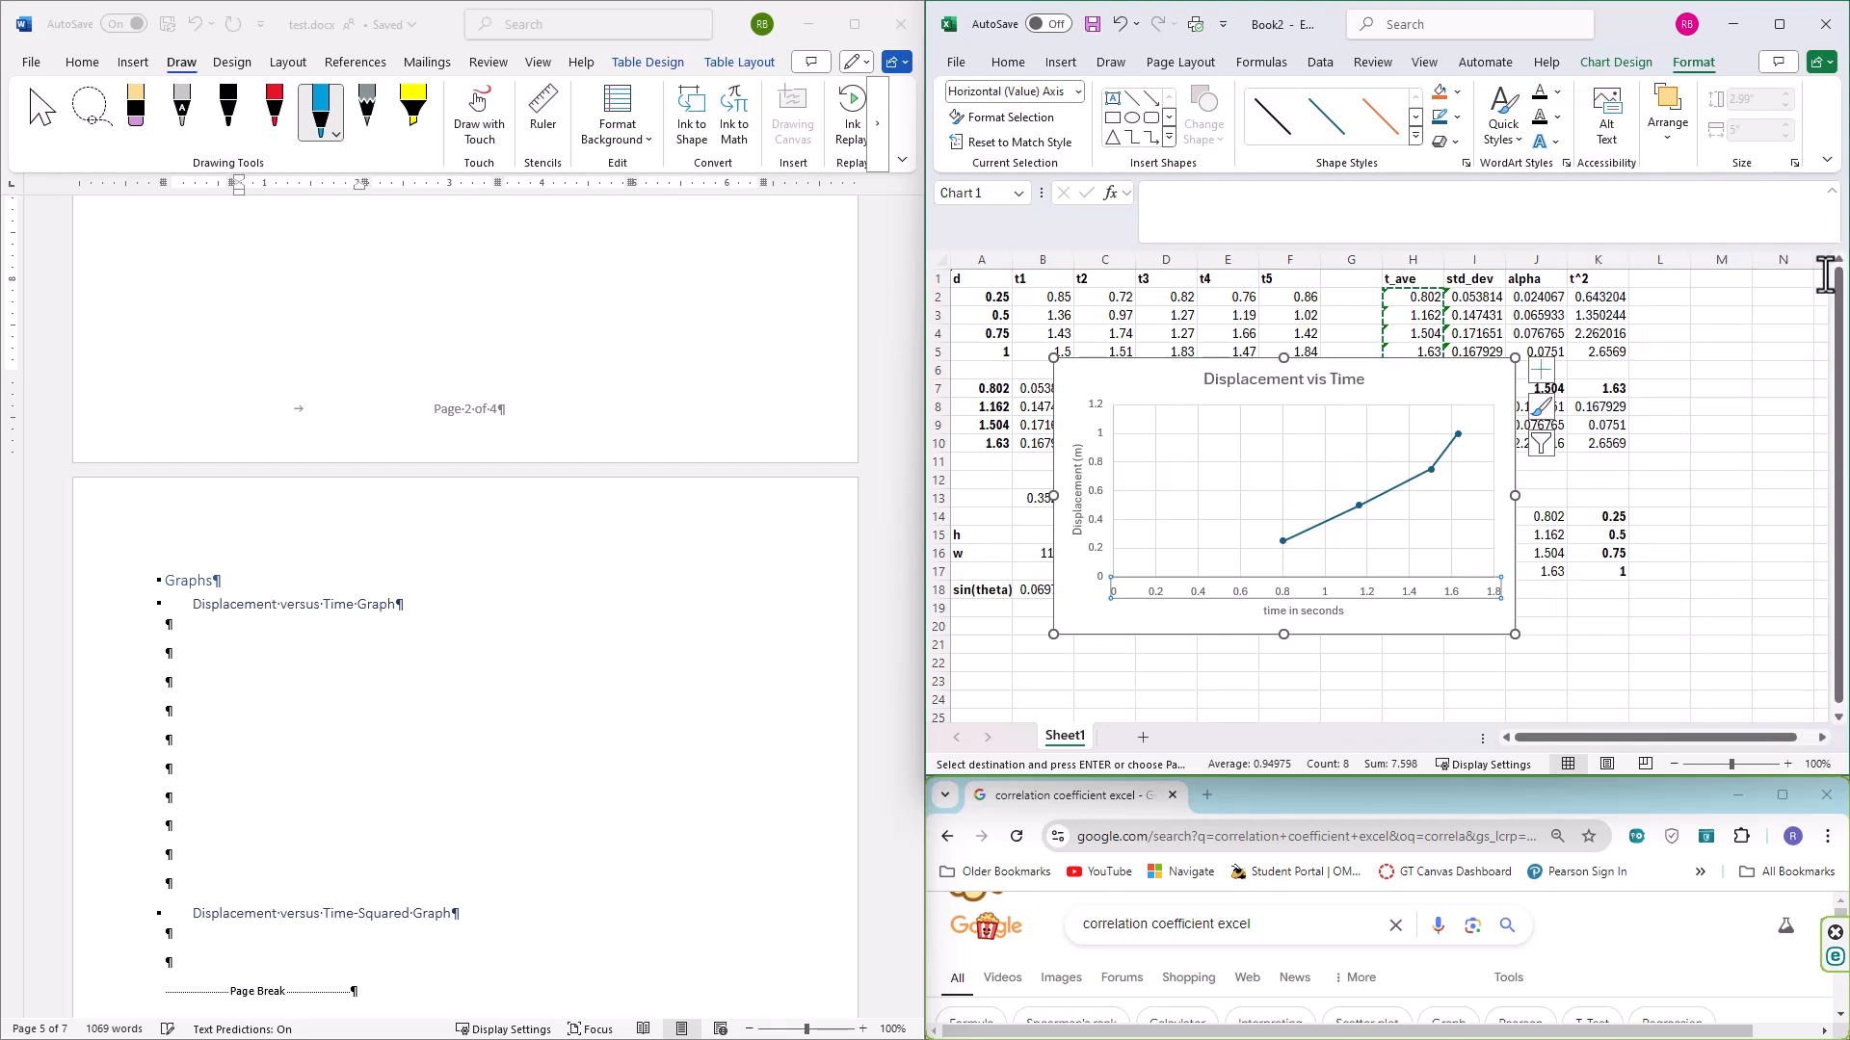
{"action": "left_click", "coordinate": [1170, 502]}
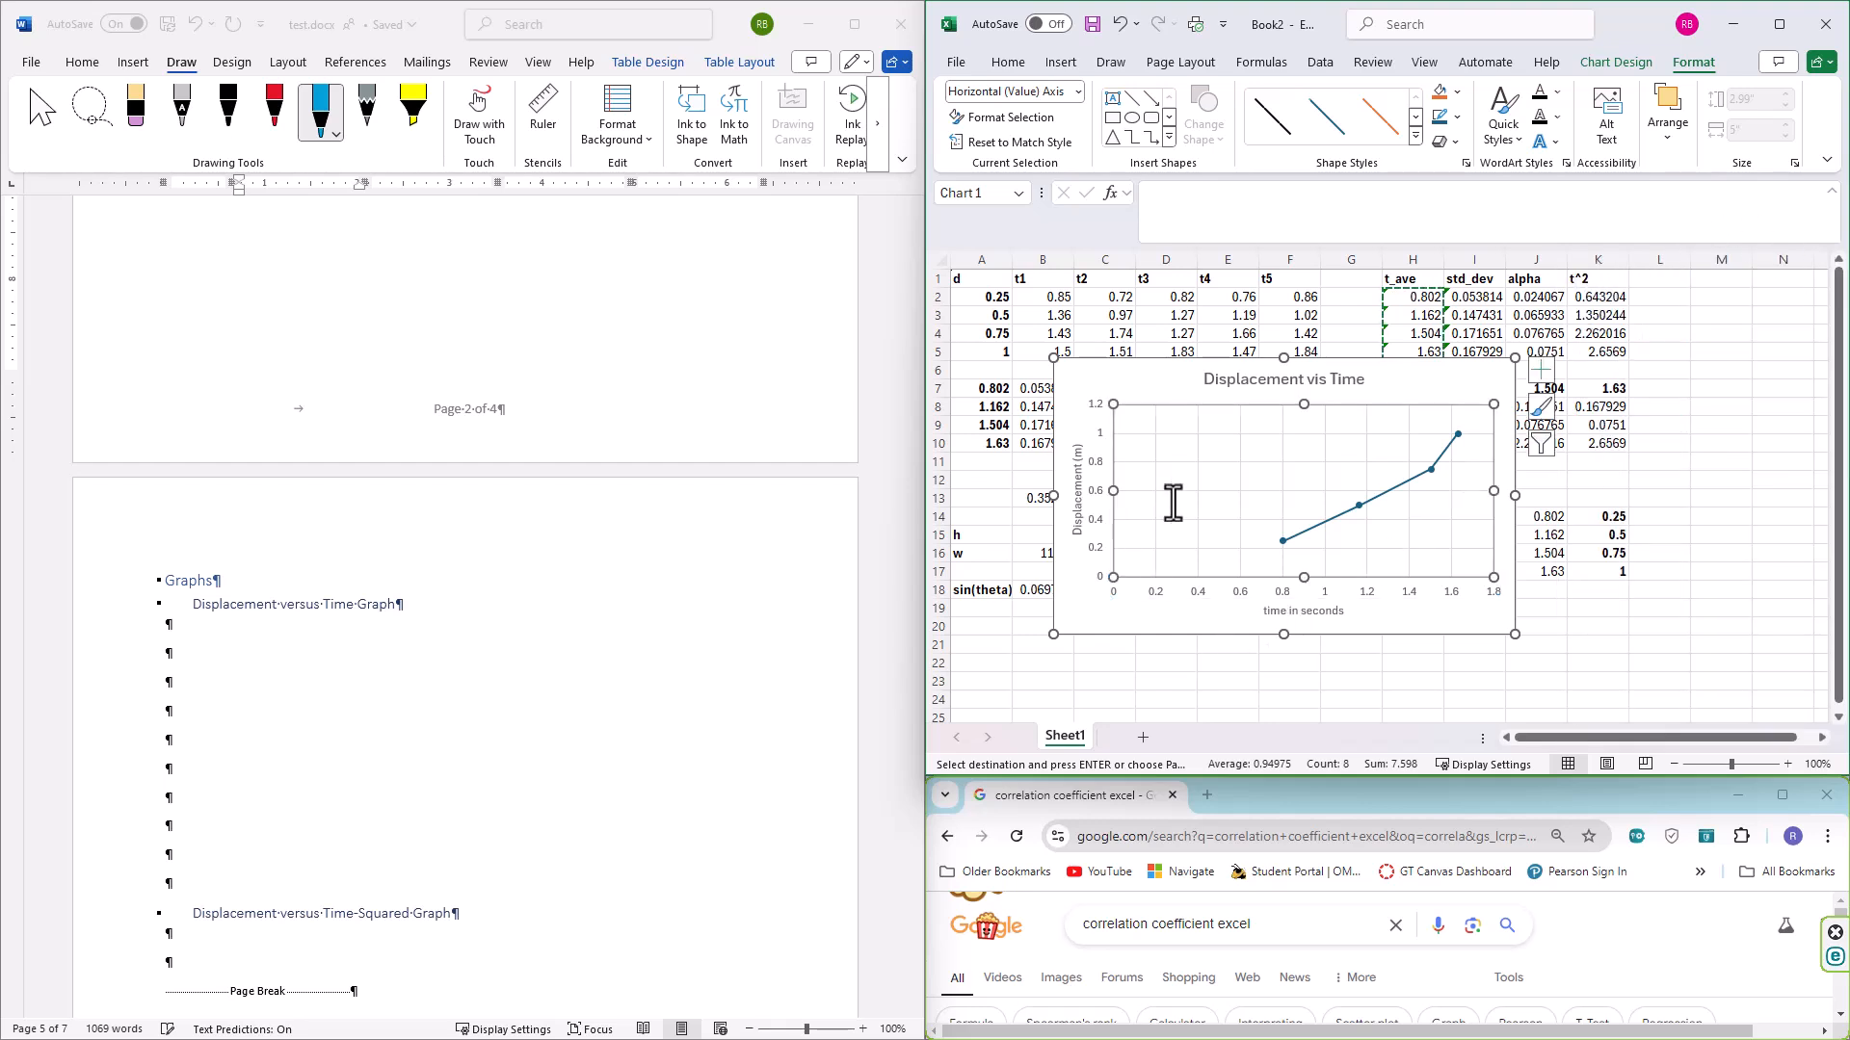
Set the minimum bound of the chart's horizontal axis to 0.5 and its major unit to 0.1
{"action": "left_click", "coordinate": [1197, 591]}
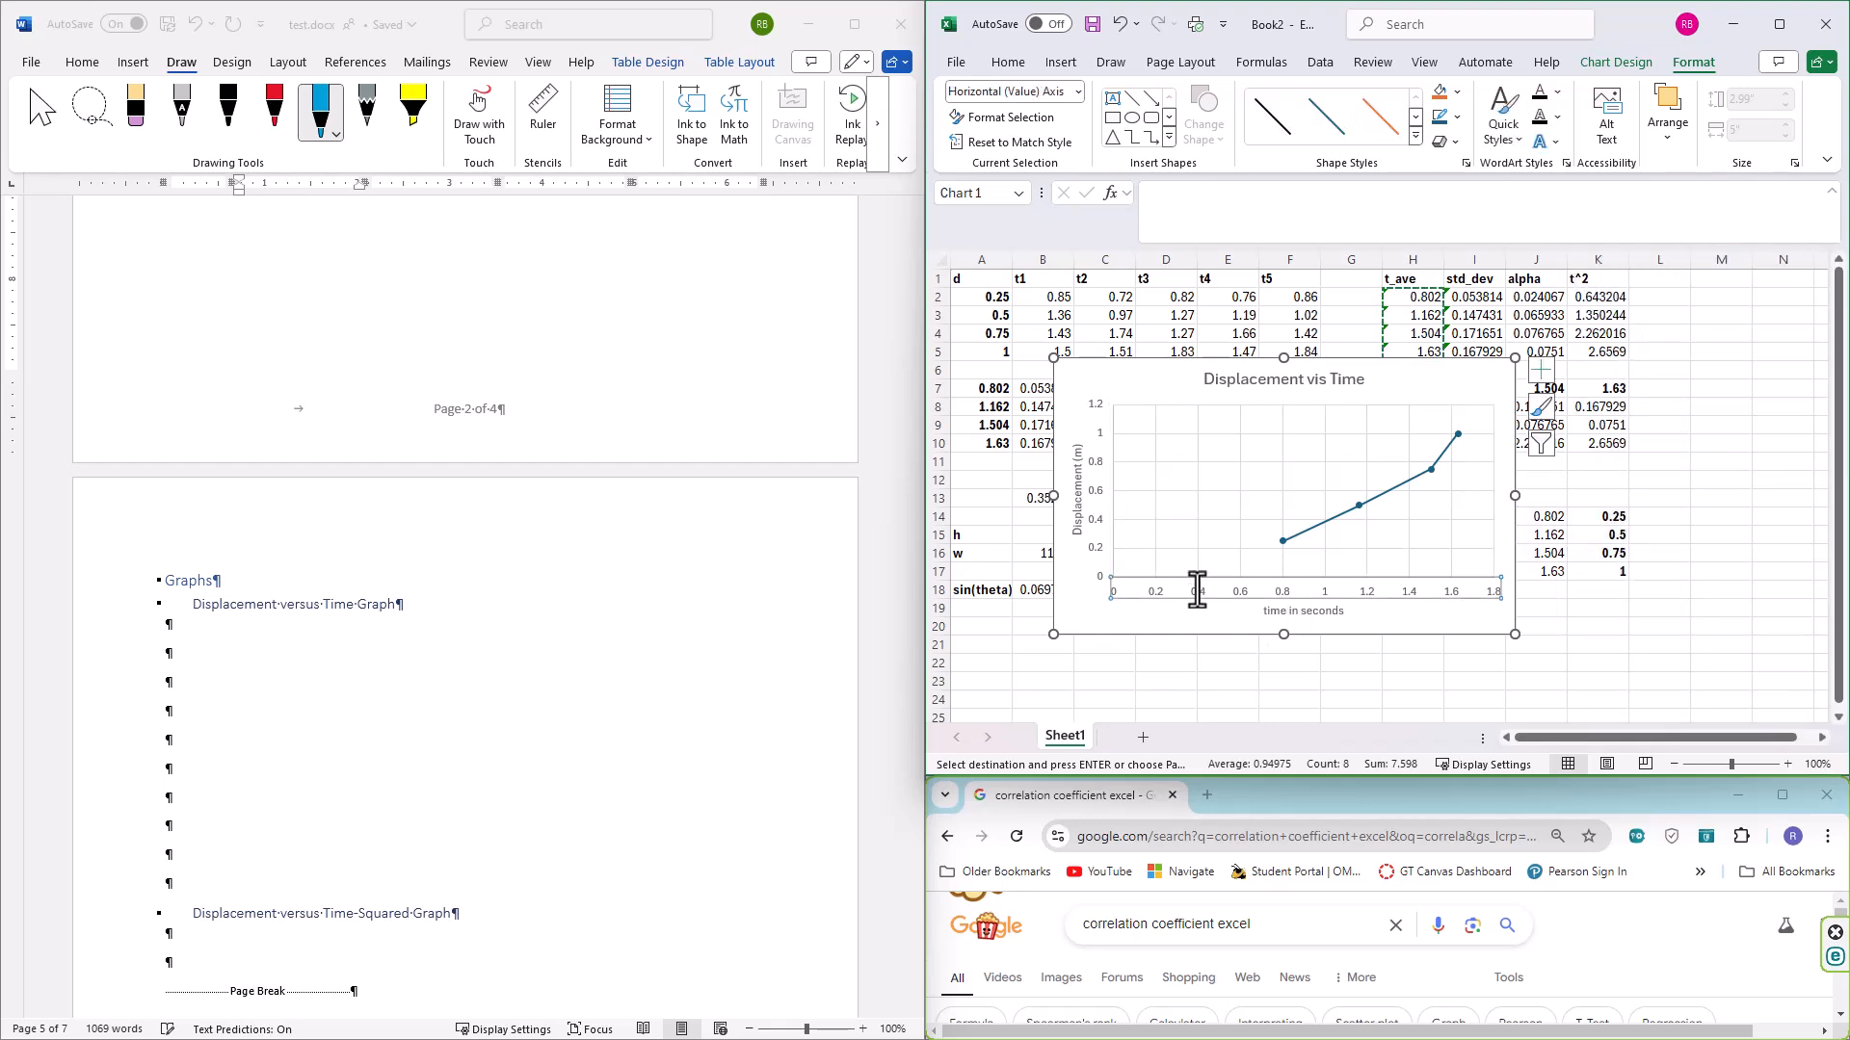
{"action": "left_click", "coordinate": [1794, 167]}
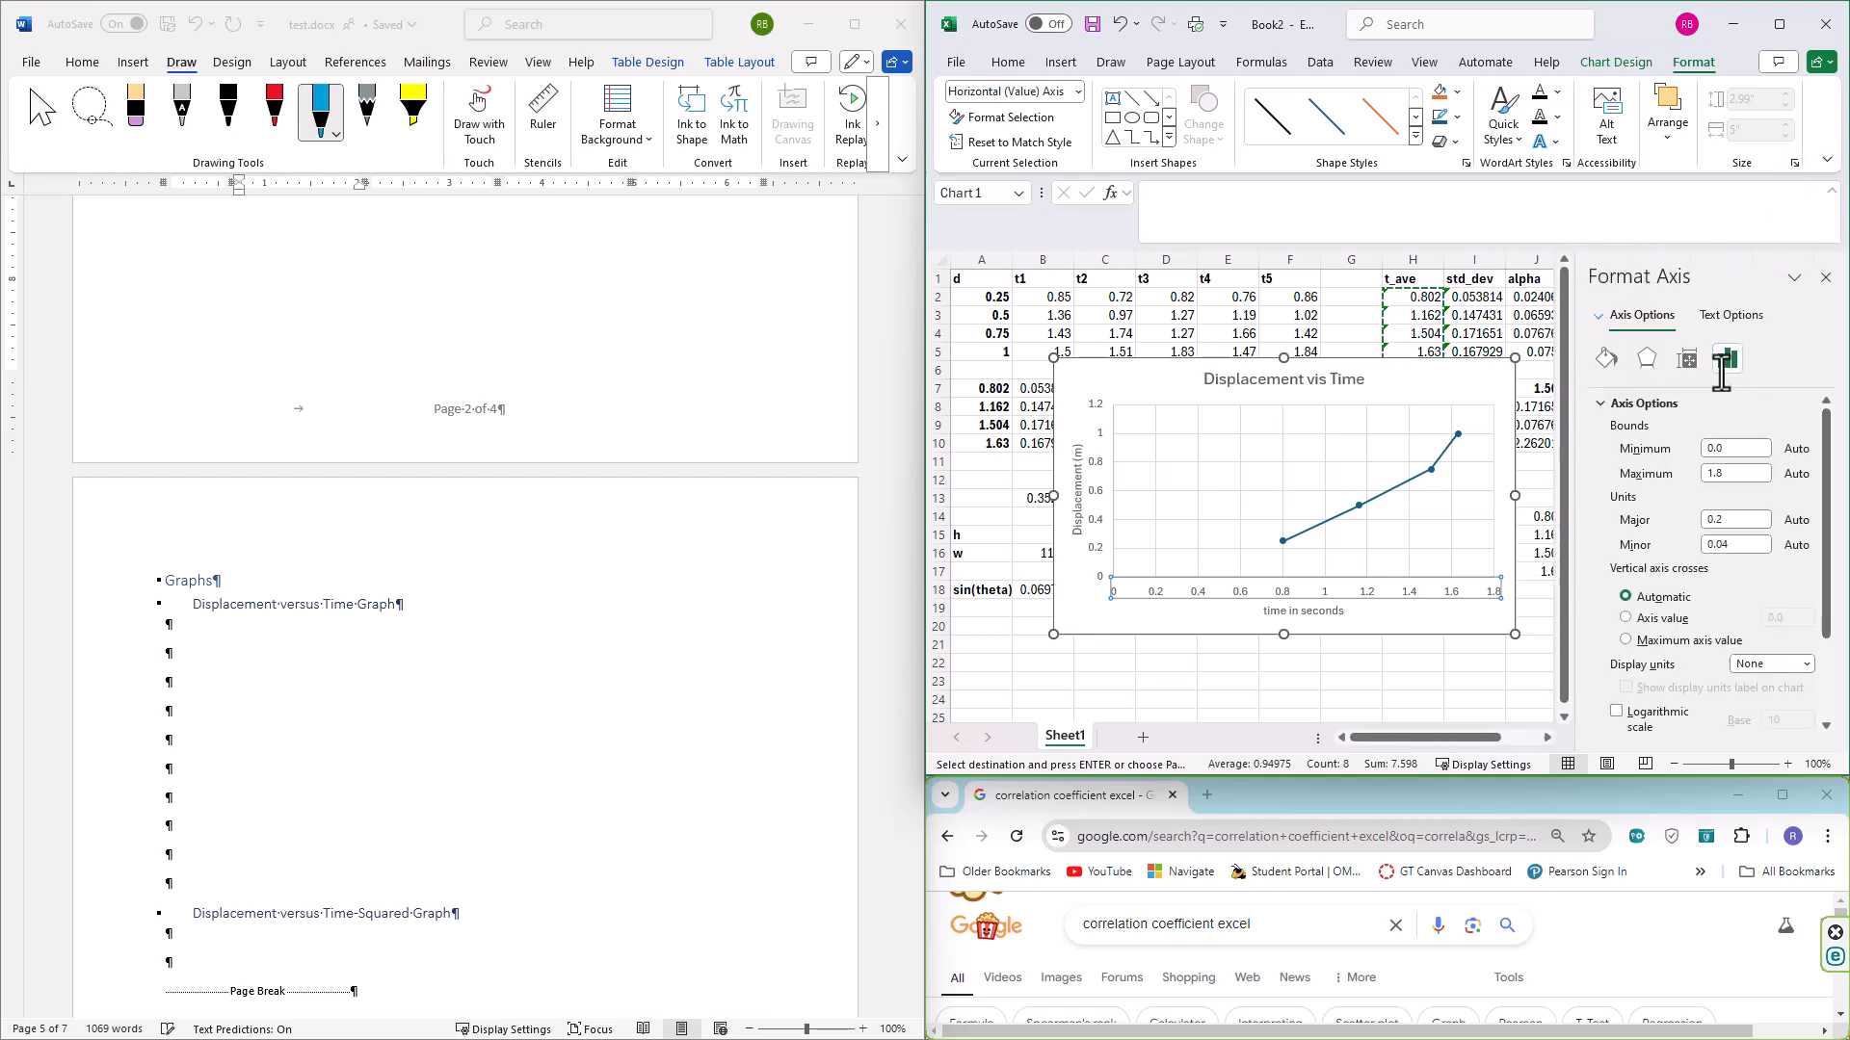
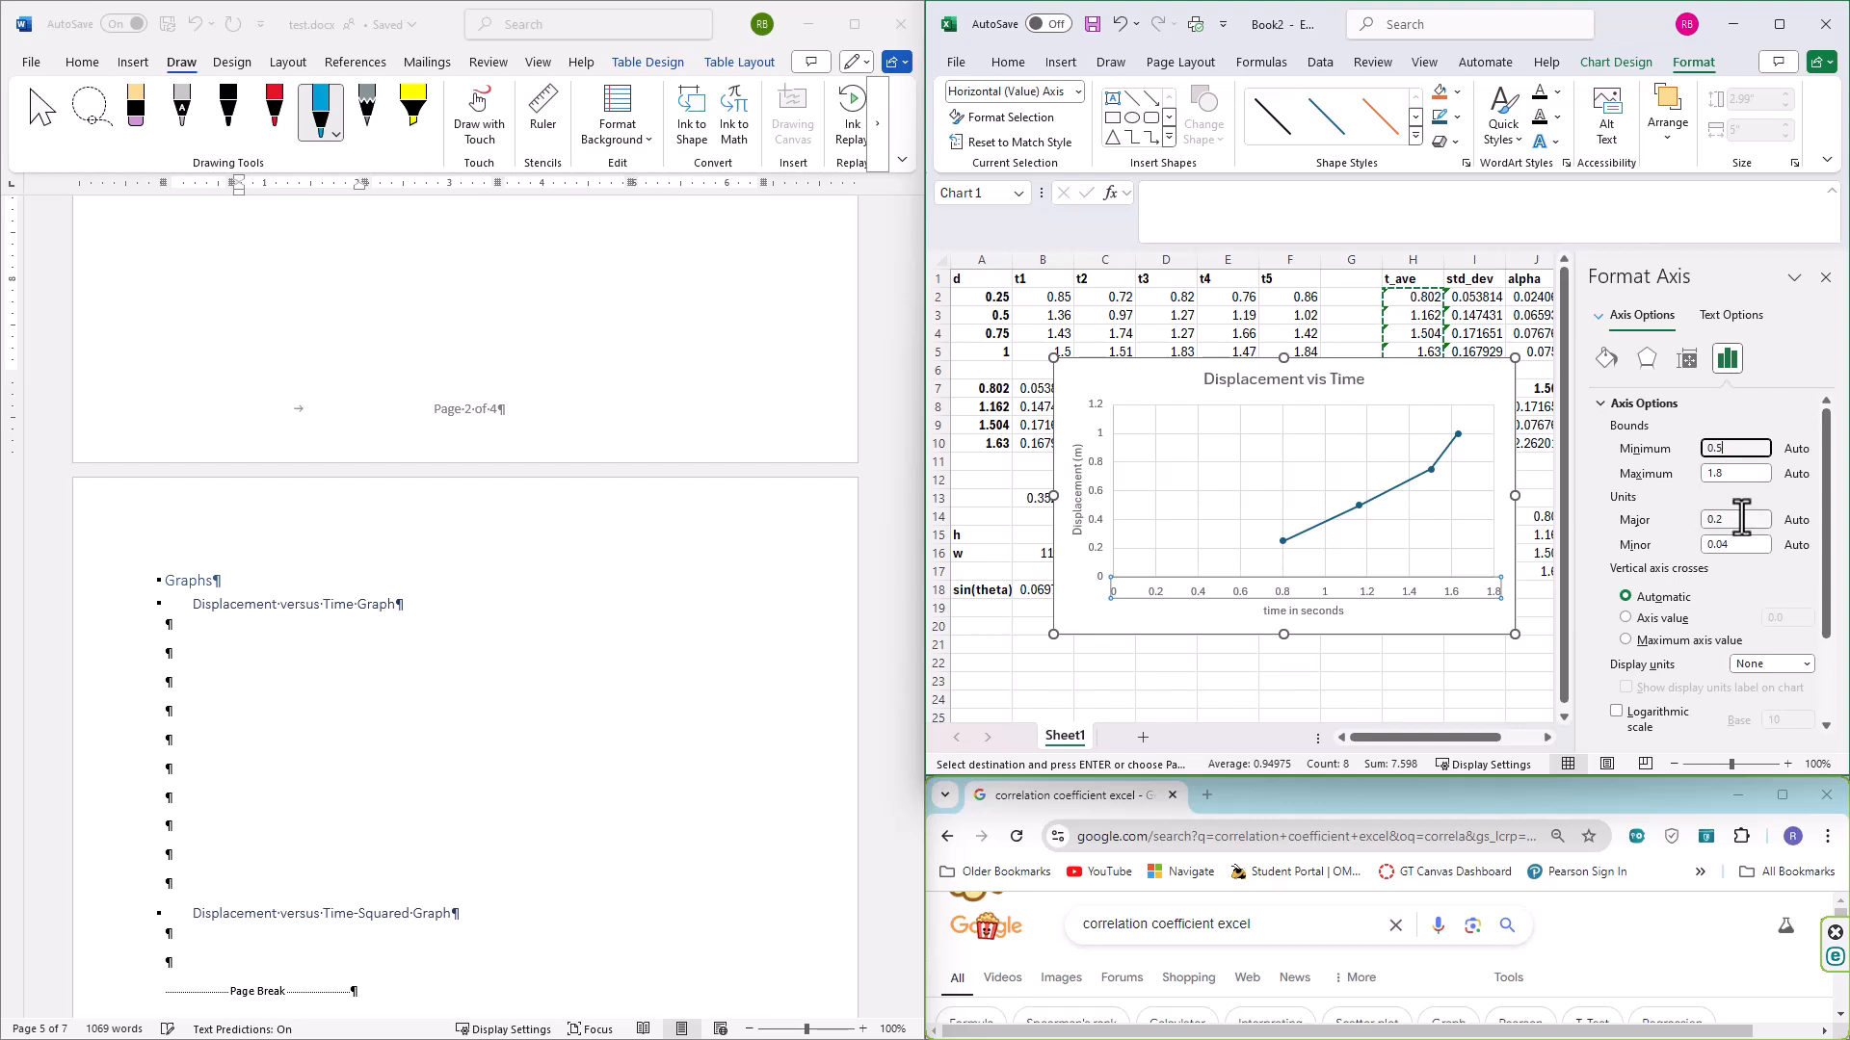
{"action": "scroll", "coordinate": [1740, 526], "scroll_direction": "down", "scroll_amount": 1}
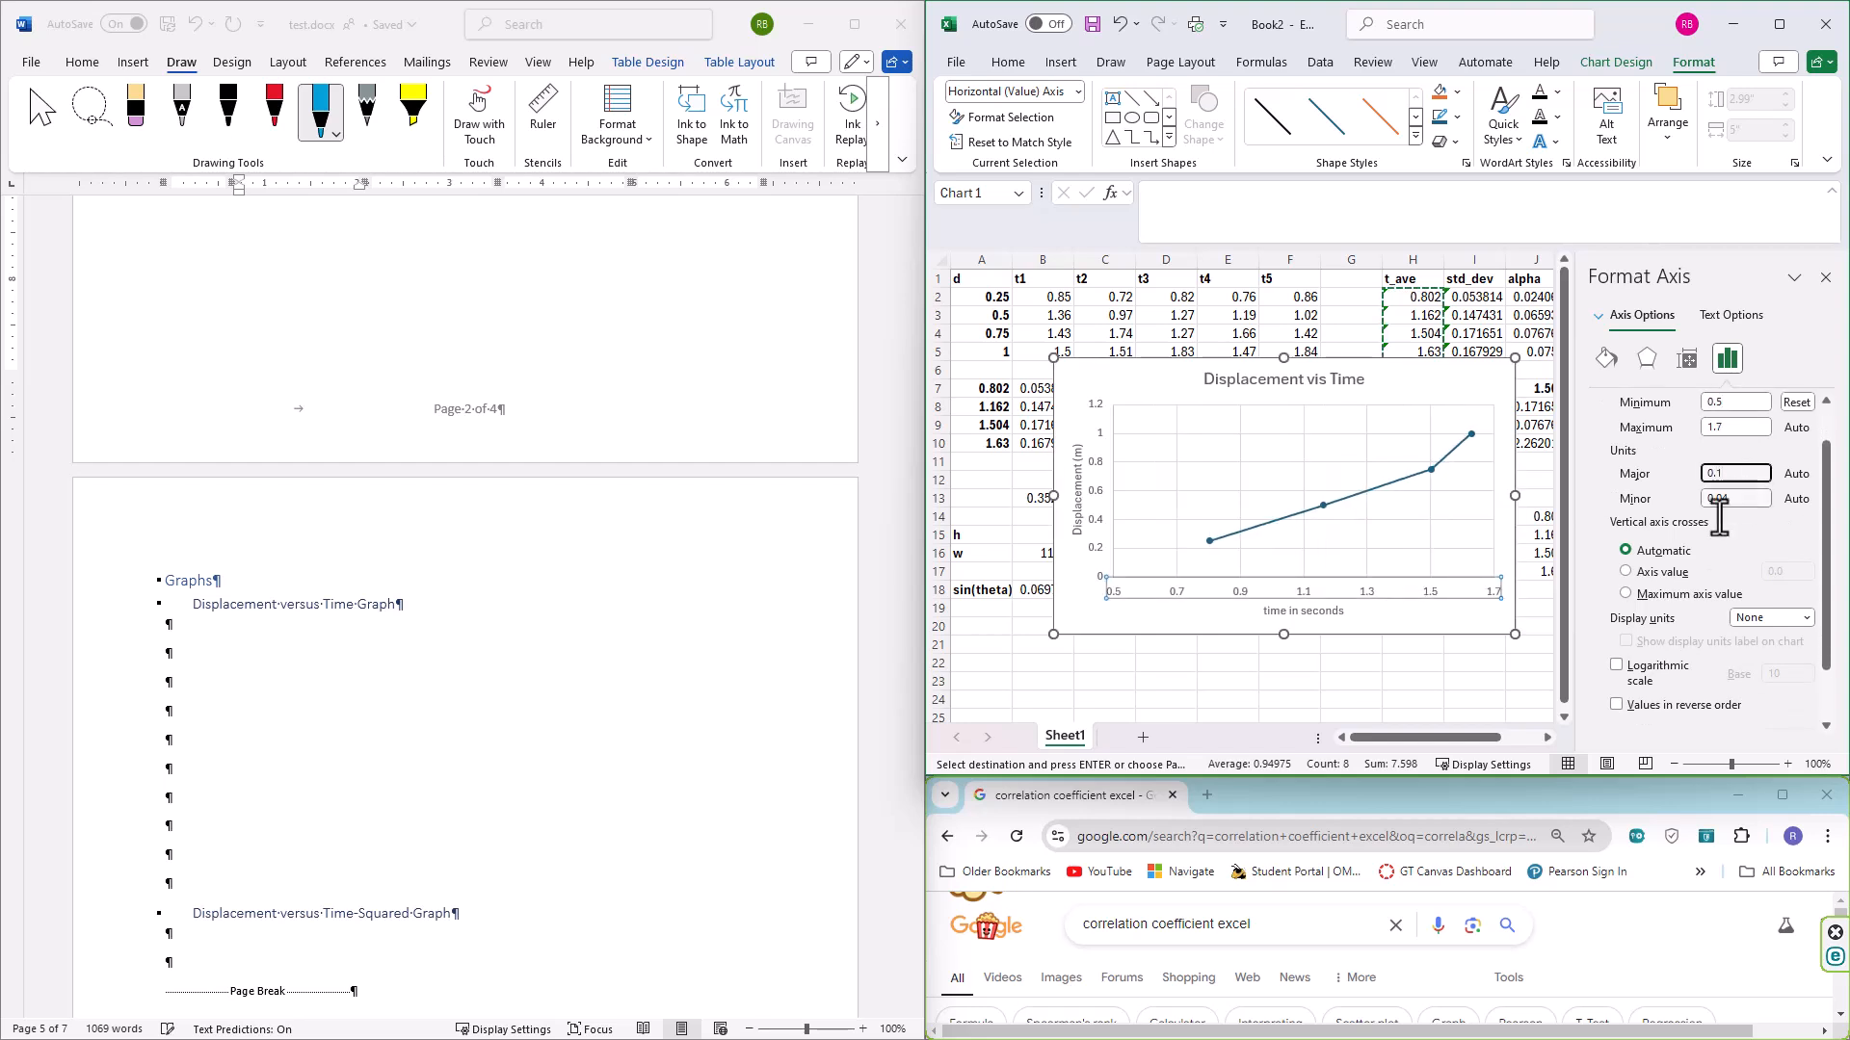
{"action": "scroll", "coordinate": [1727, 583], "scroll_direction": "down", "scroll_amount": 2}
{"action": "scroll", "coordinate": [1725, 578], "scroll_direction": "up", "scroll_amount": 2}
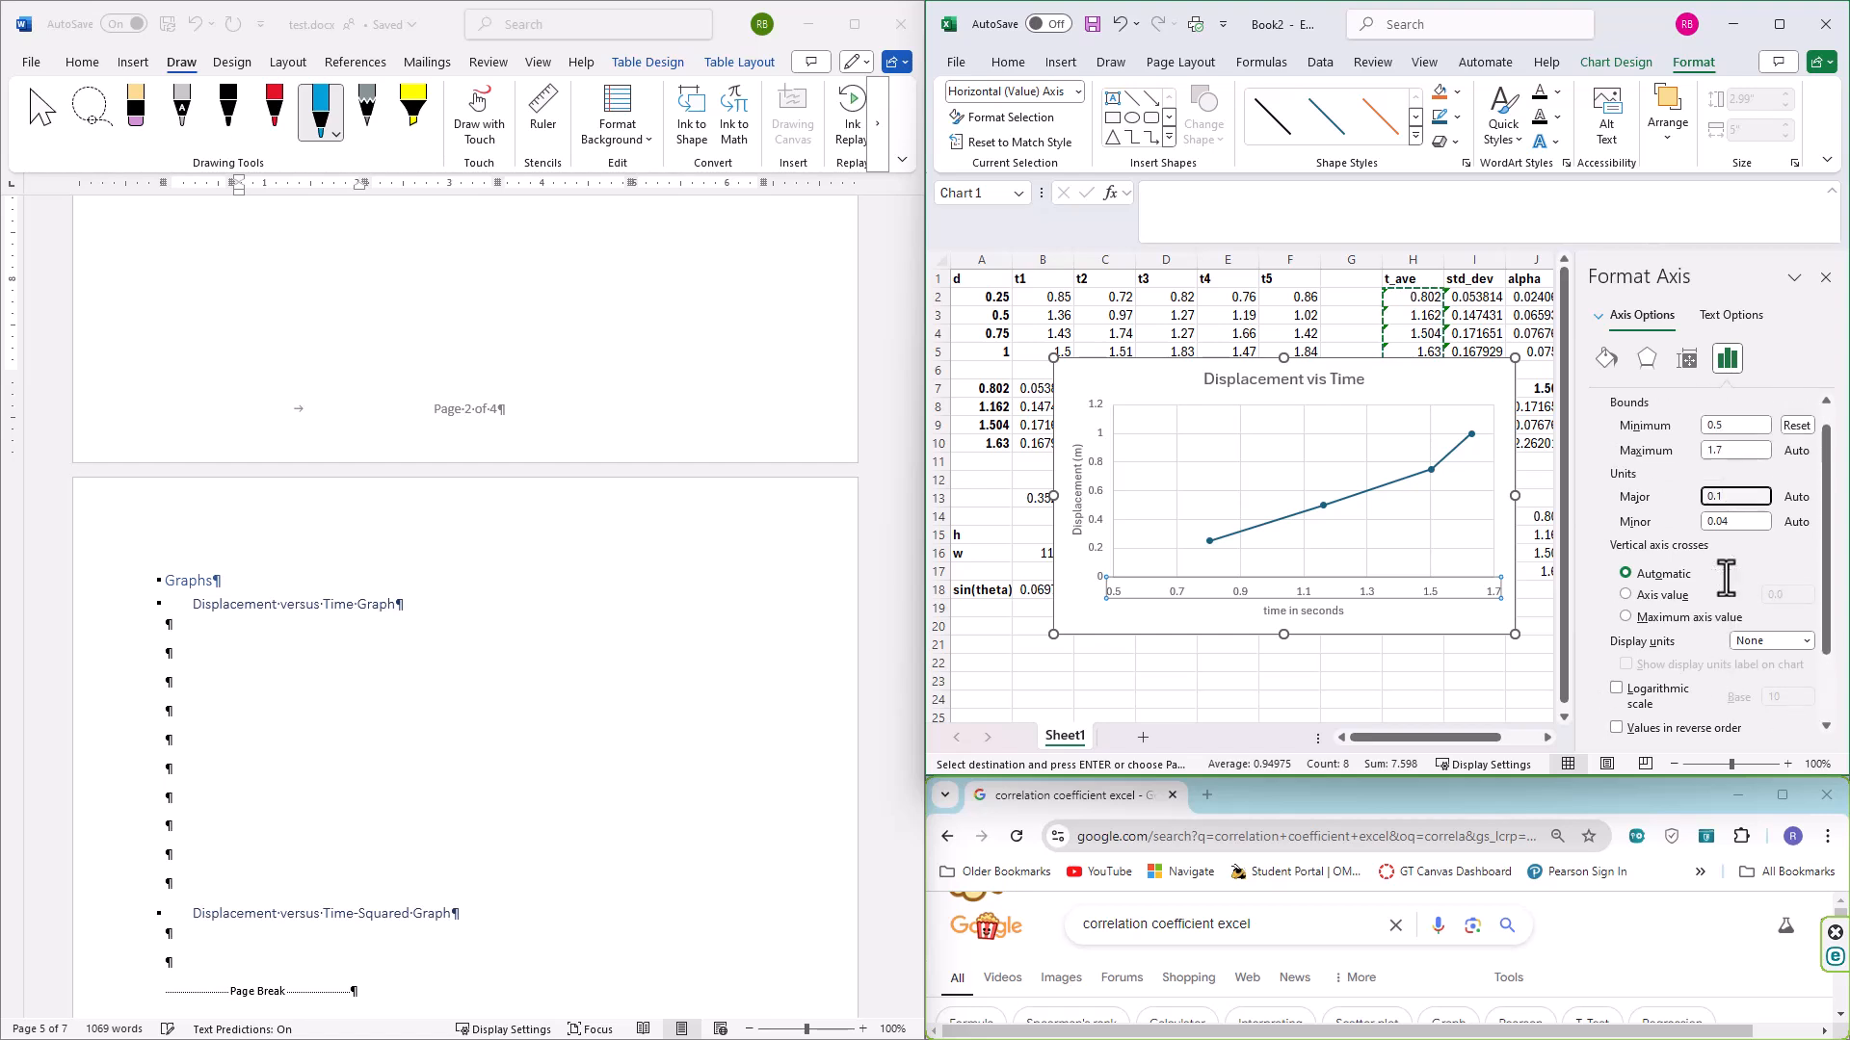
{"action": "key", "text": "Tab"}
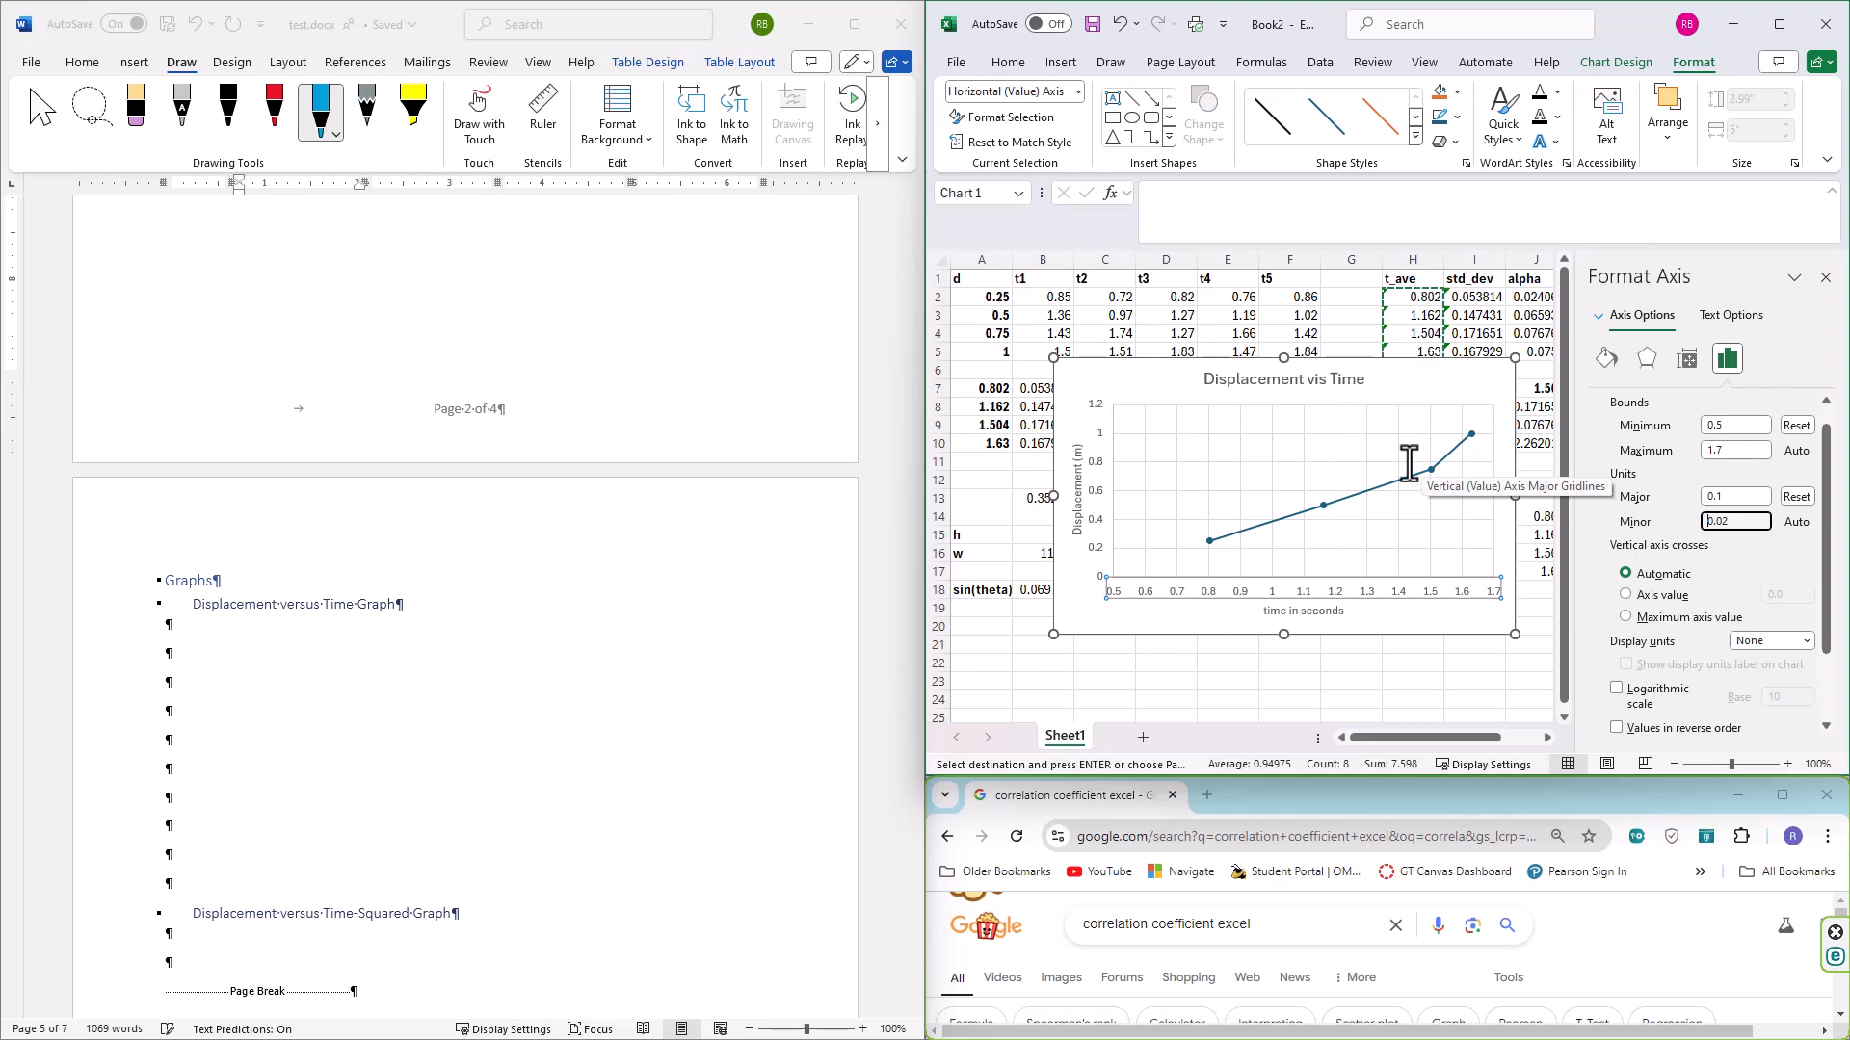
{"action": "scroll", "coordinate": [482, 854], "scroll_direction": "up", "scroll_amount": 15}
{"action": "scroll", "coordinate": [482, 854], "scroll_direction": "up", "scroll_amount": 5}
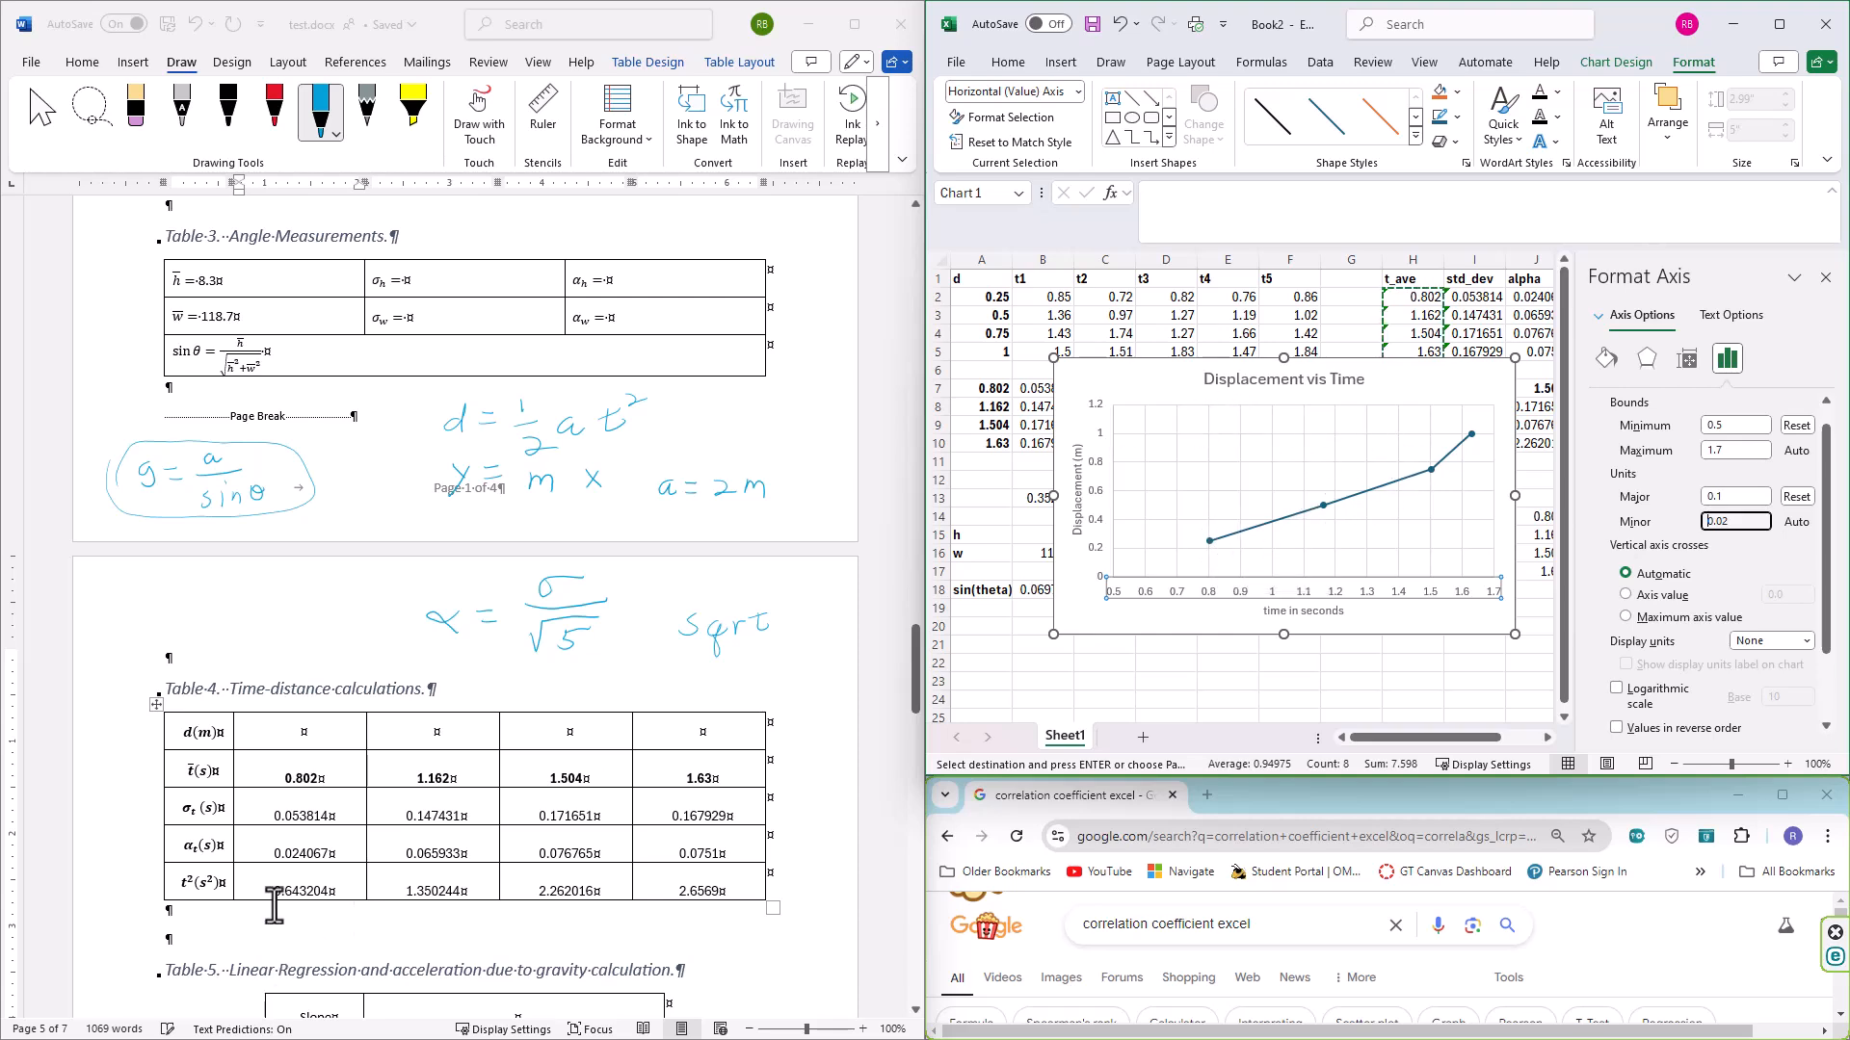
{"action": "scroll", "coordinate": [403, 843], "scroll_direction": "down", "scroll_amount": 2}
{"action": "scroll", "coordinate": [403, 843], "scroll_direction": "down", "scroll_amount": 15}
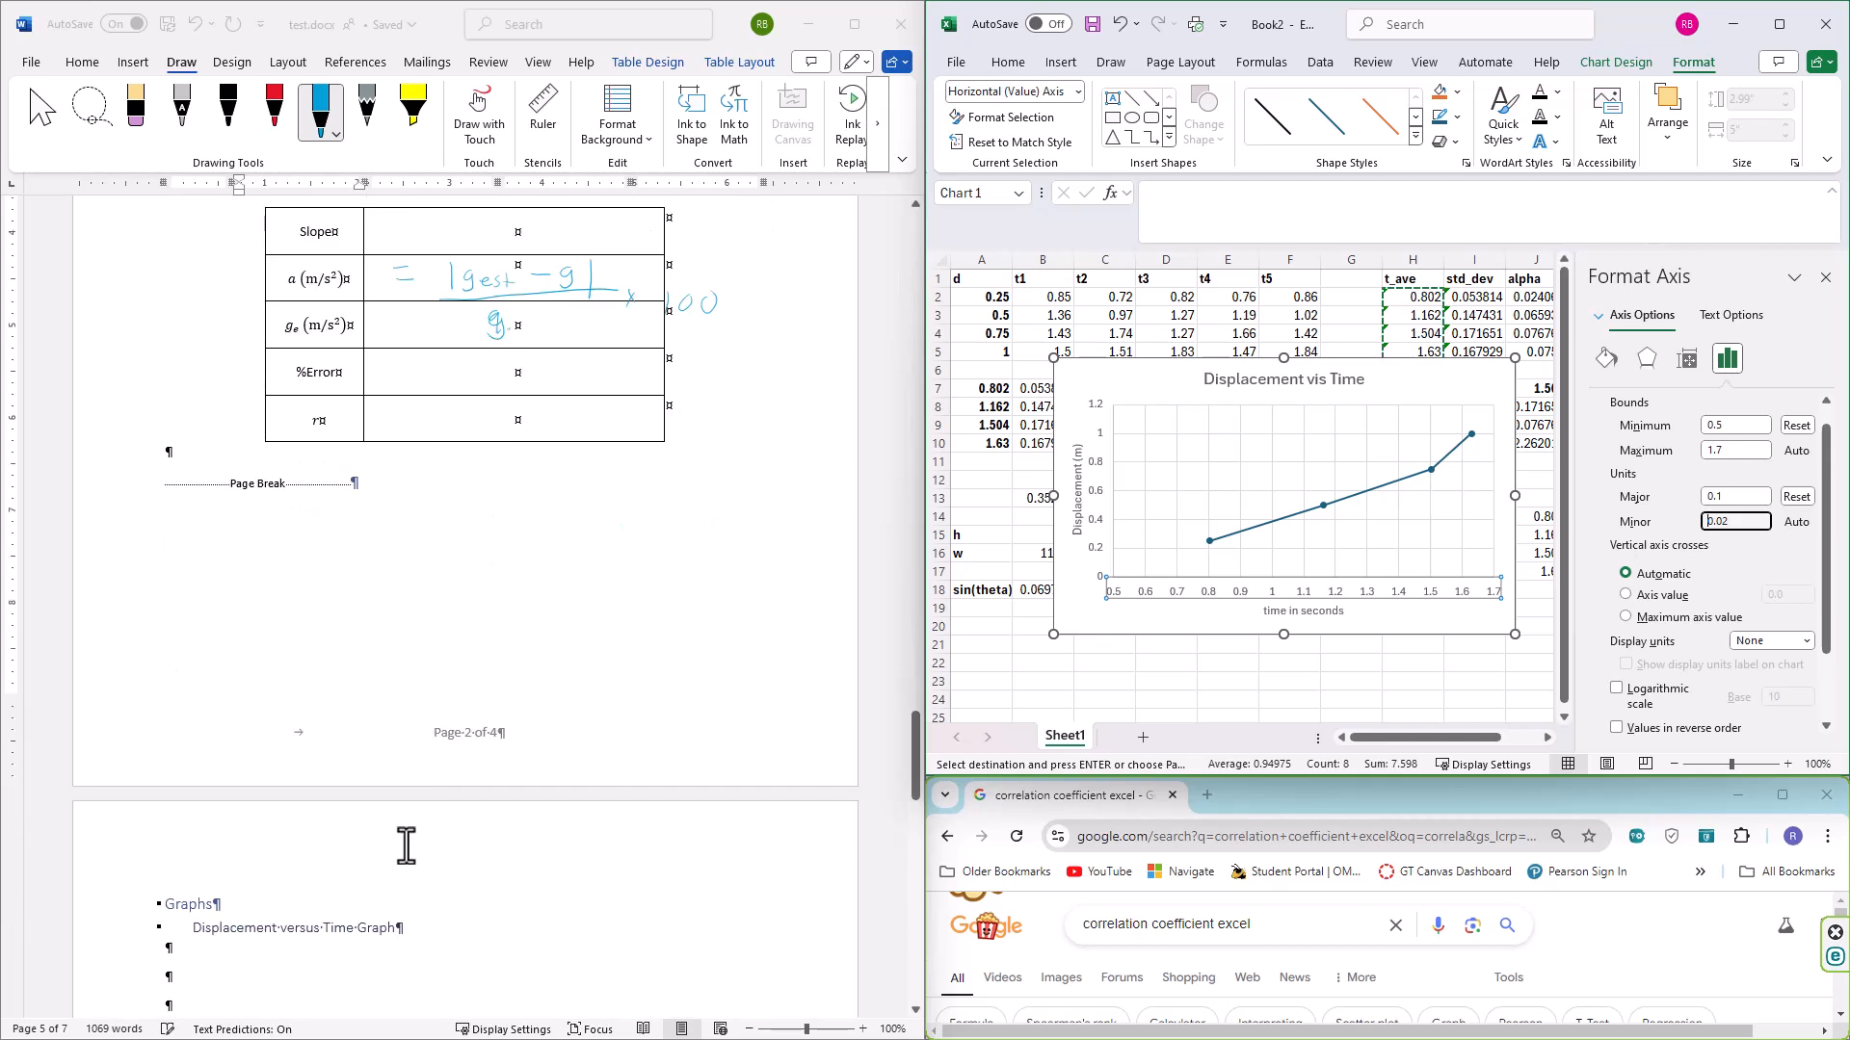
{"action": "scroll", "coordinate": [398, 844], "scroll_direction": "down", "scroll_amount": 2}
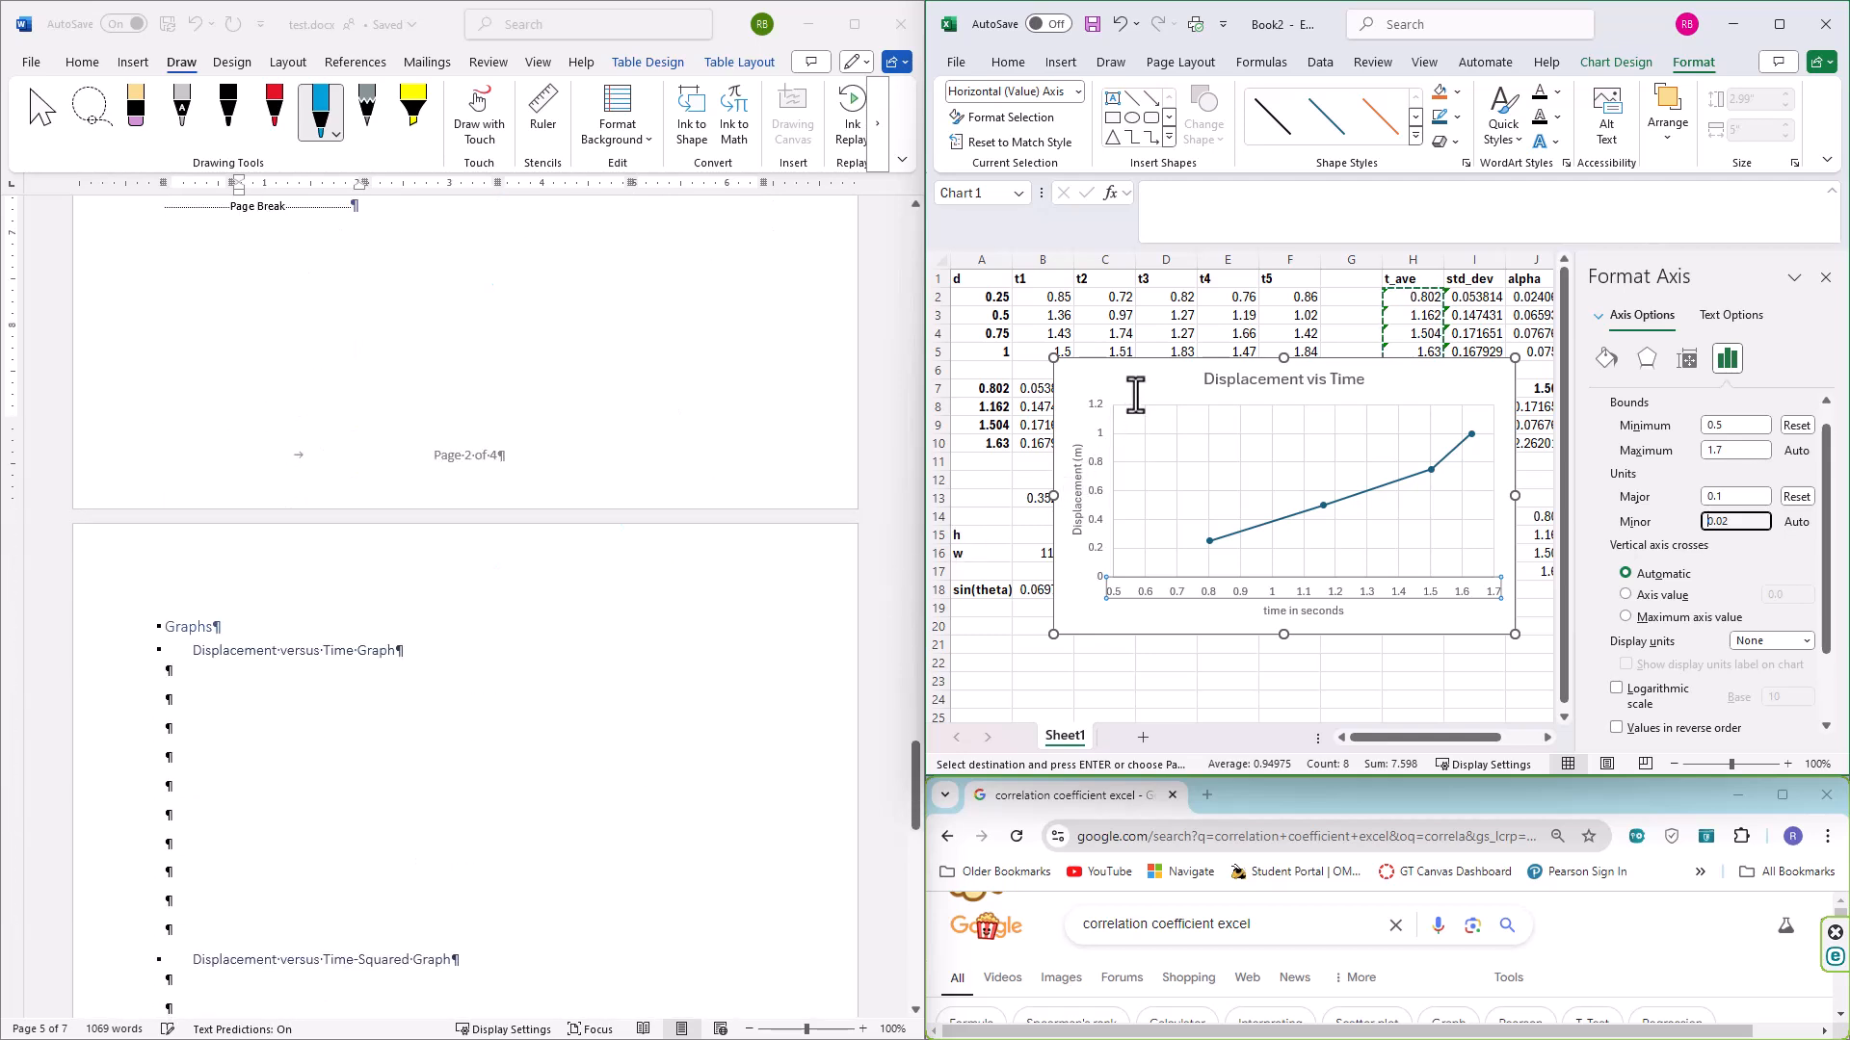
{"action": "left_click", "coordinate": [242, 700]}
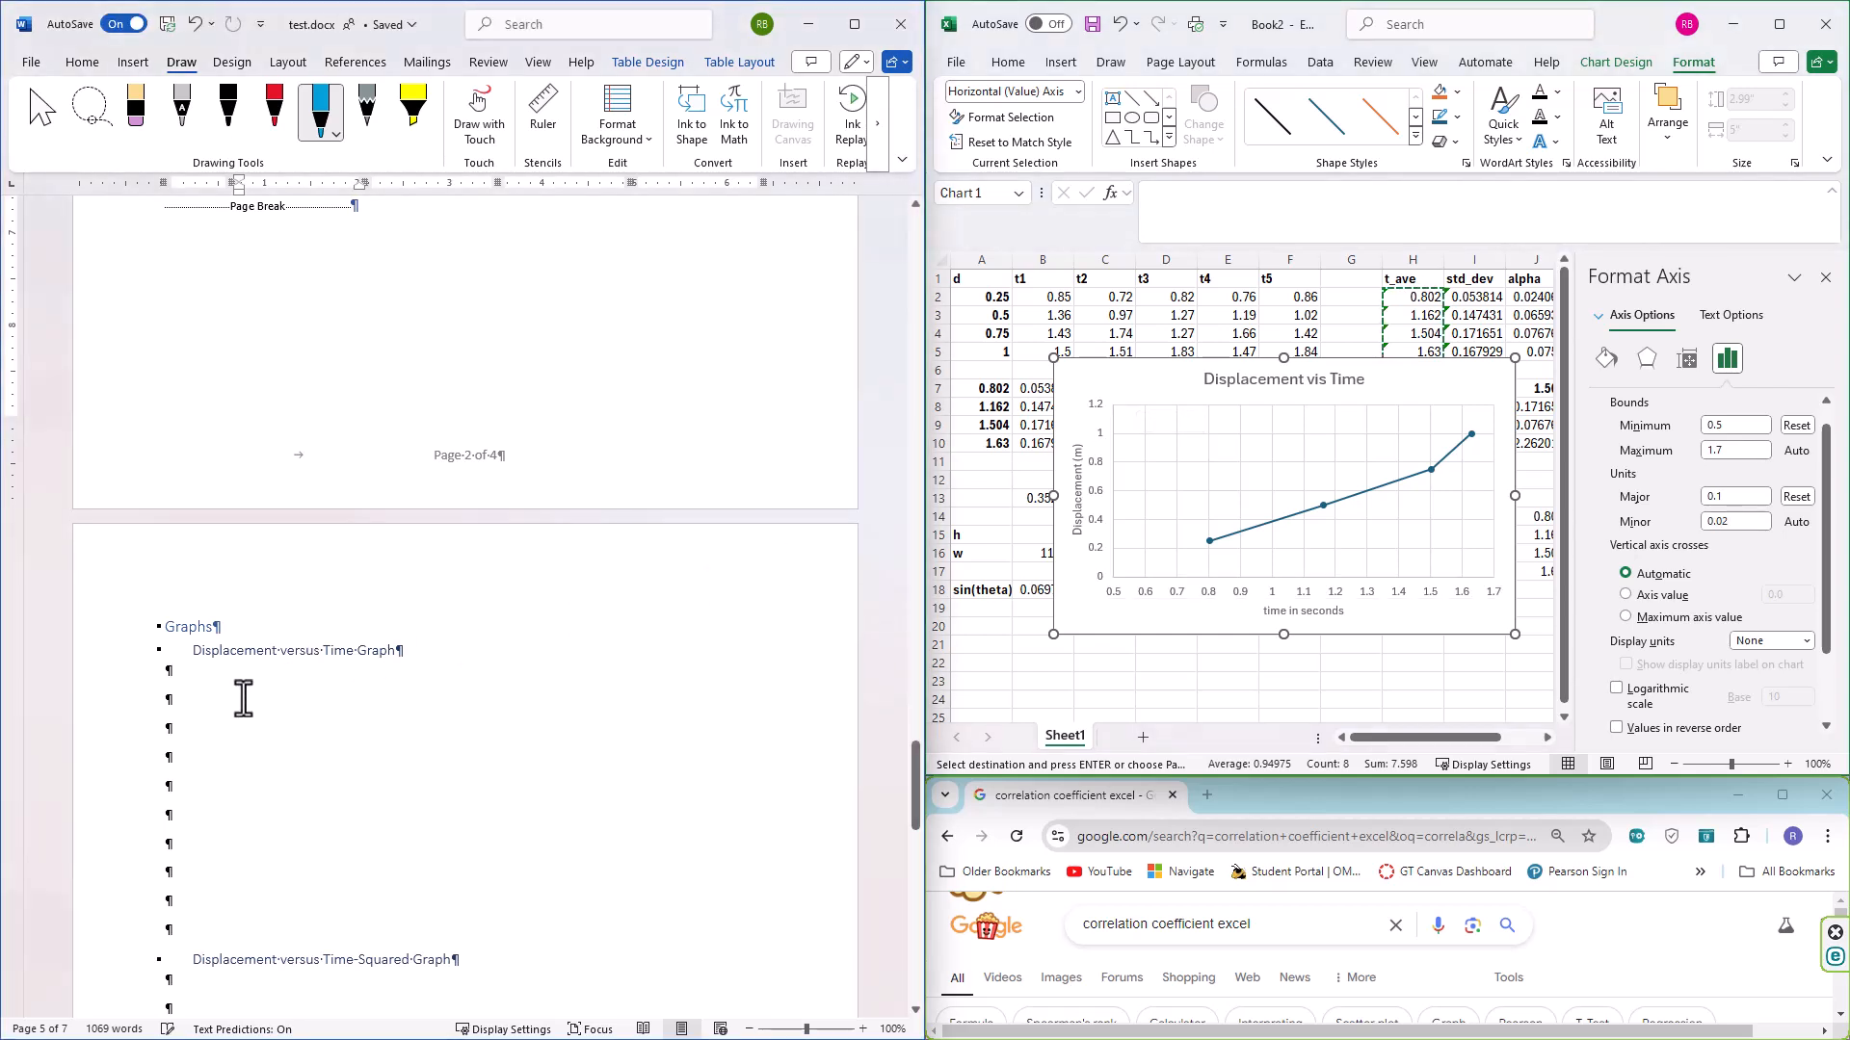
{"action": "right_click", "coordinate": [243, 700]}
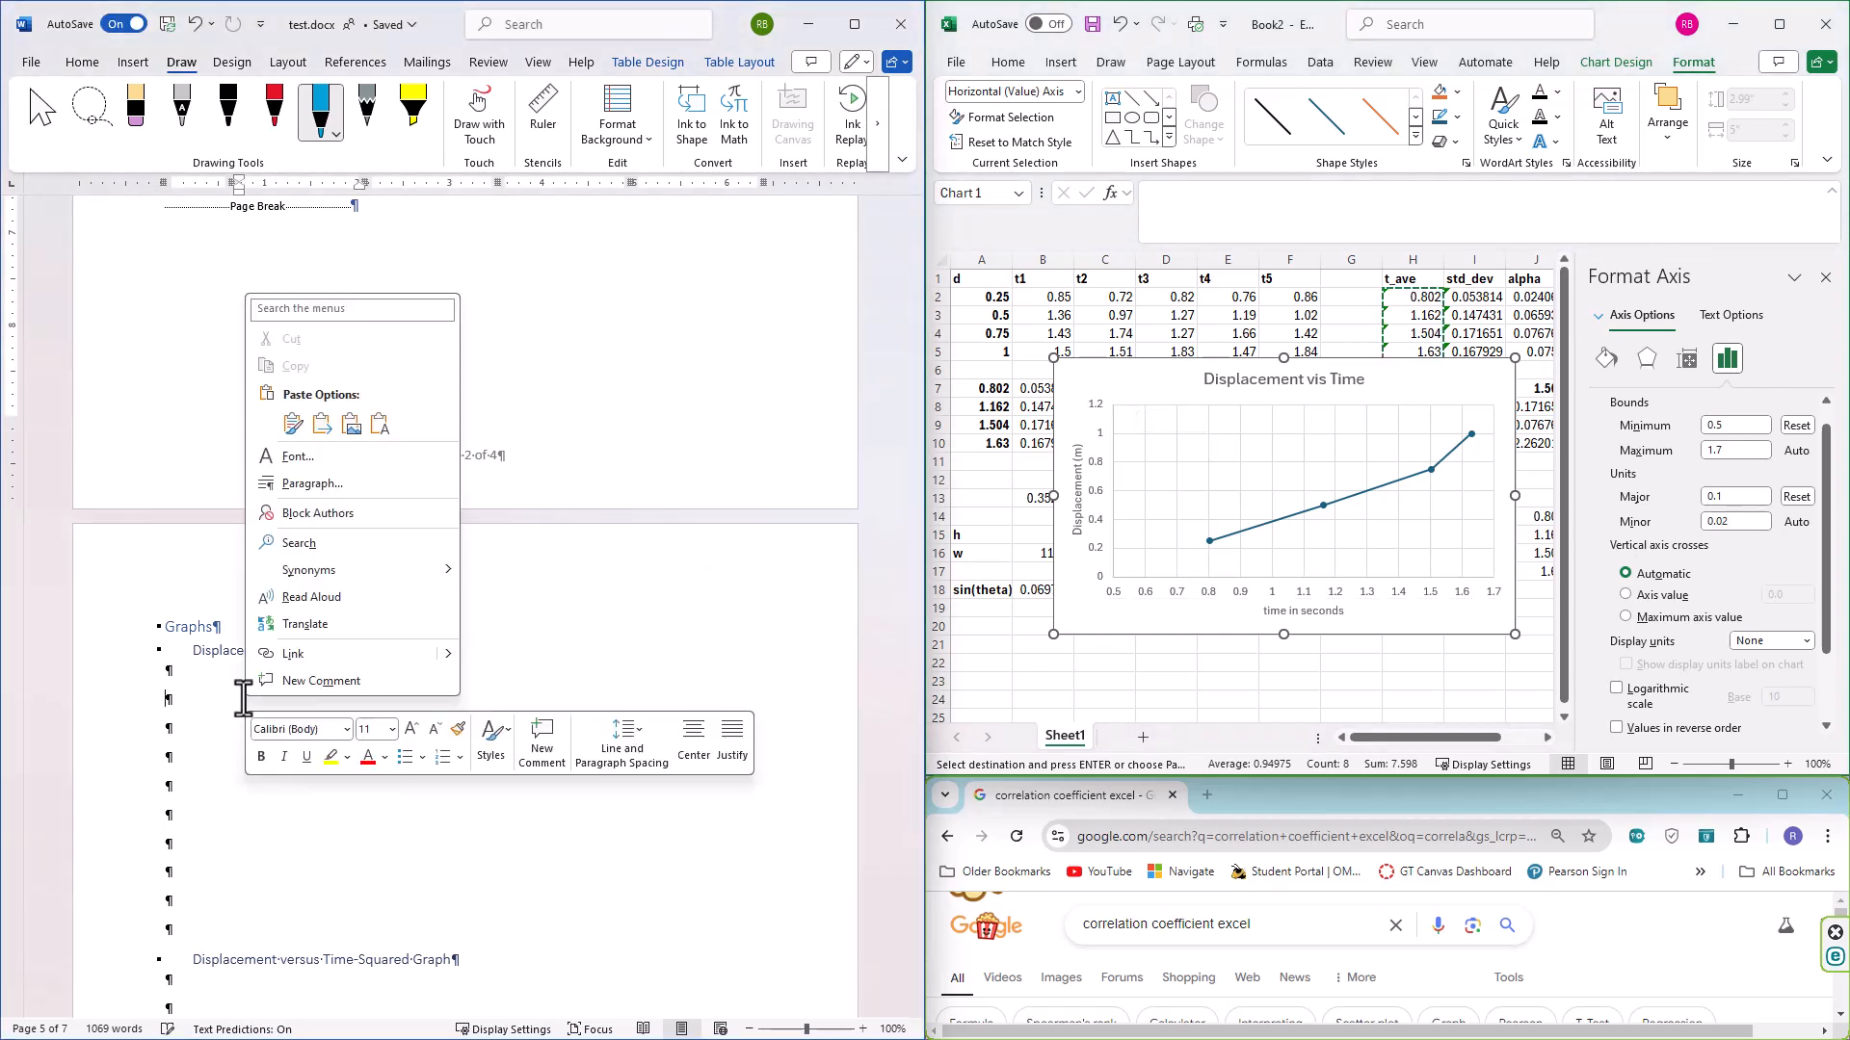
{"action": "left_click", "coordinate": [293, 424]}
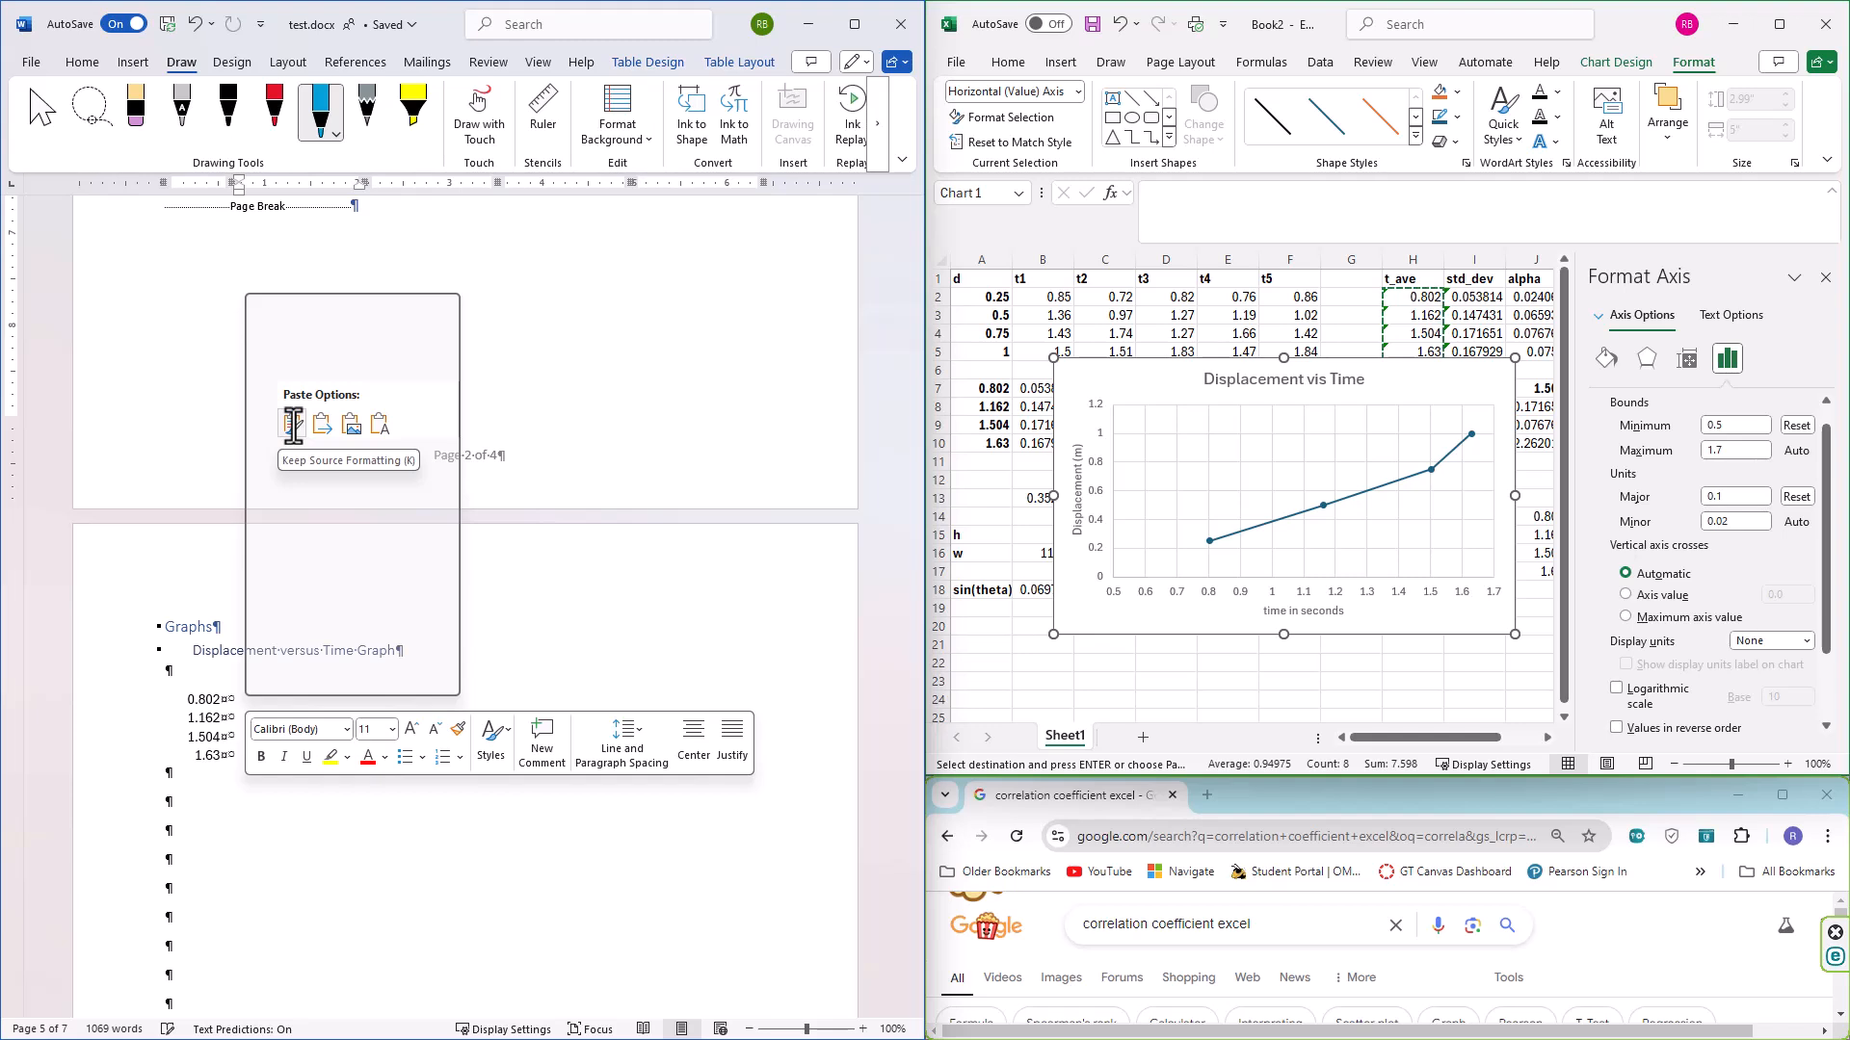
Copy the Excel chart and paste it into the Word report below the Displacement versus Time Graph heading, using the destination theme
{"action": "right_click", "coordinate": [1175, 397]}
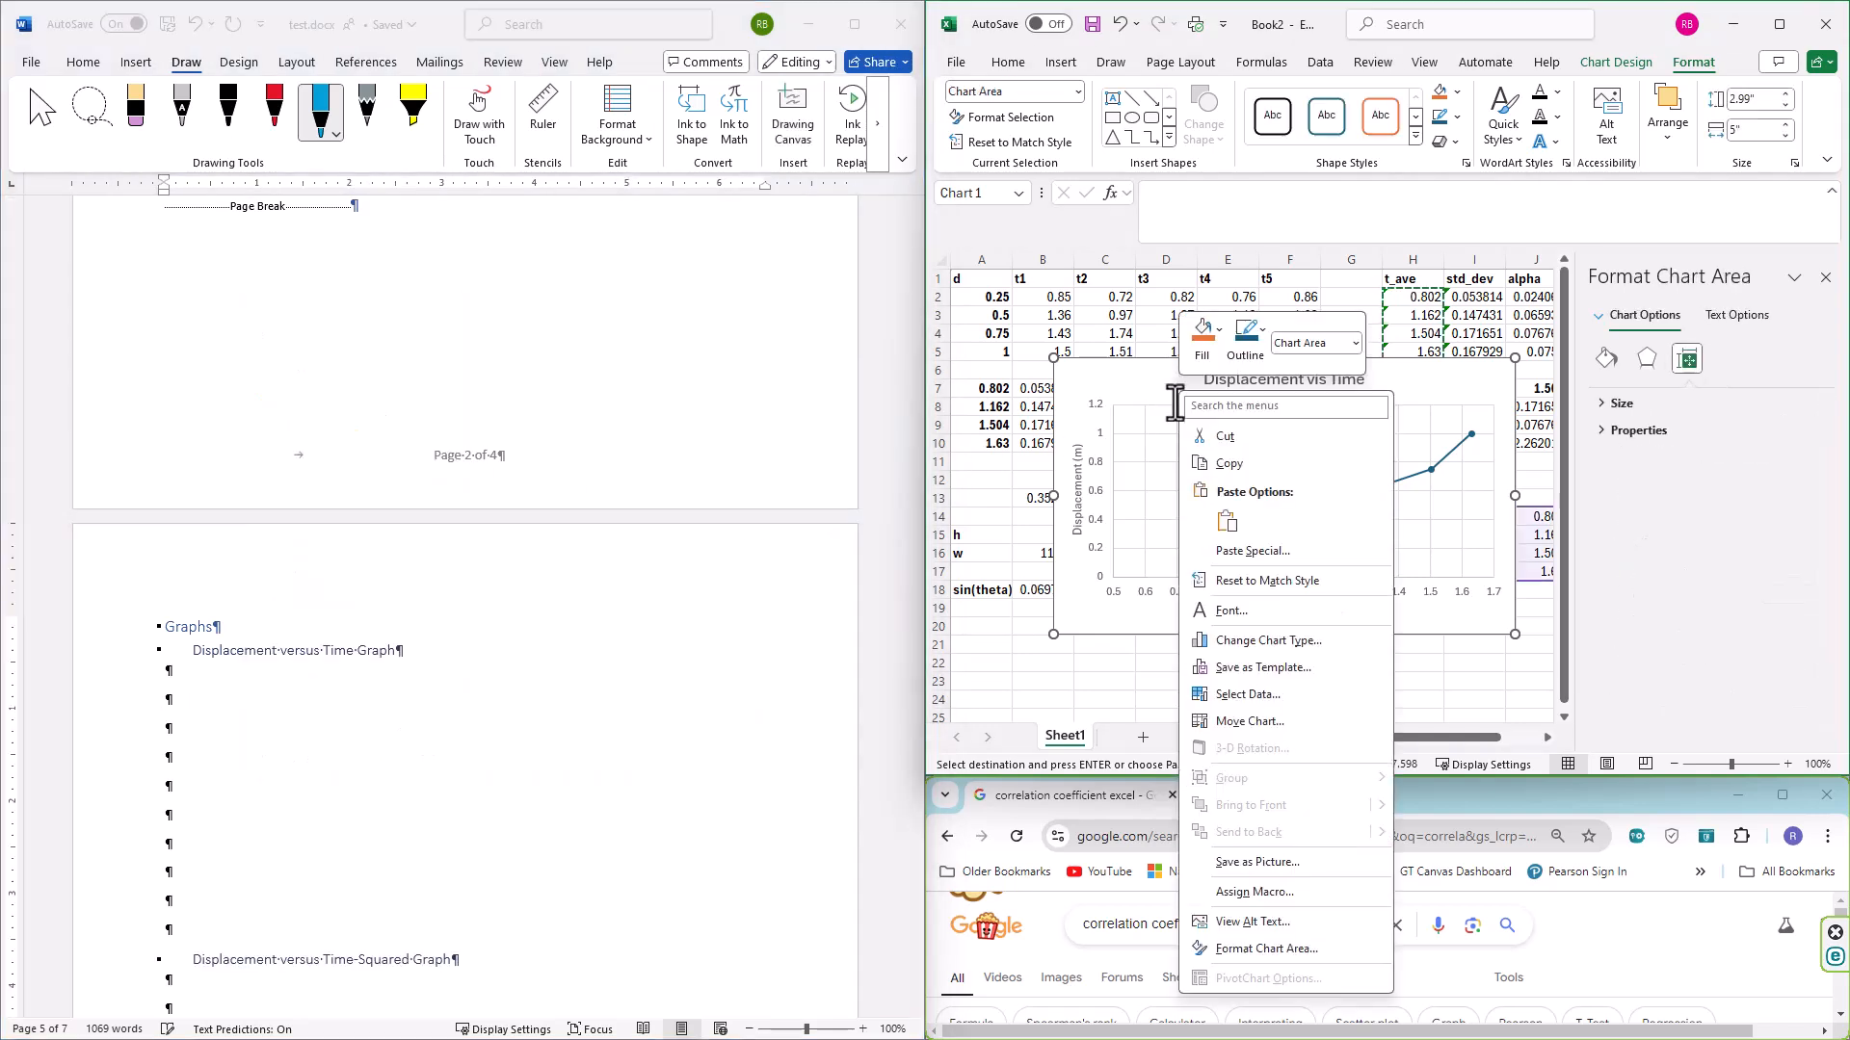
{"action": "left_click", "coordinate": [1204, 464]}
{"action": "left_click", "coordinate": [218, 710]}
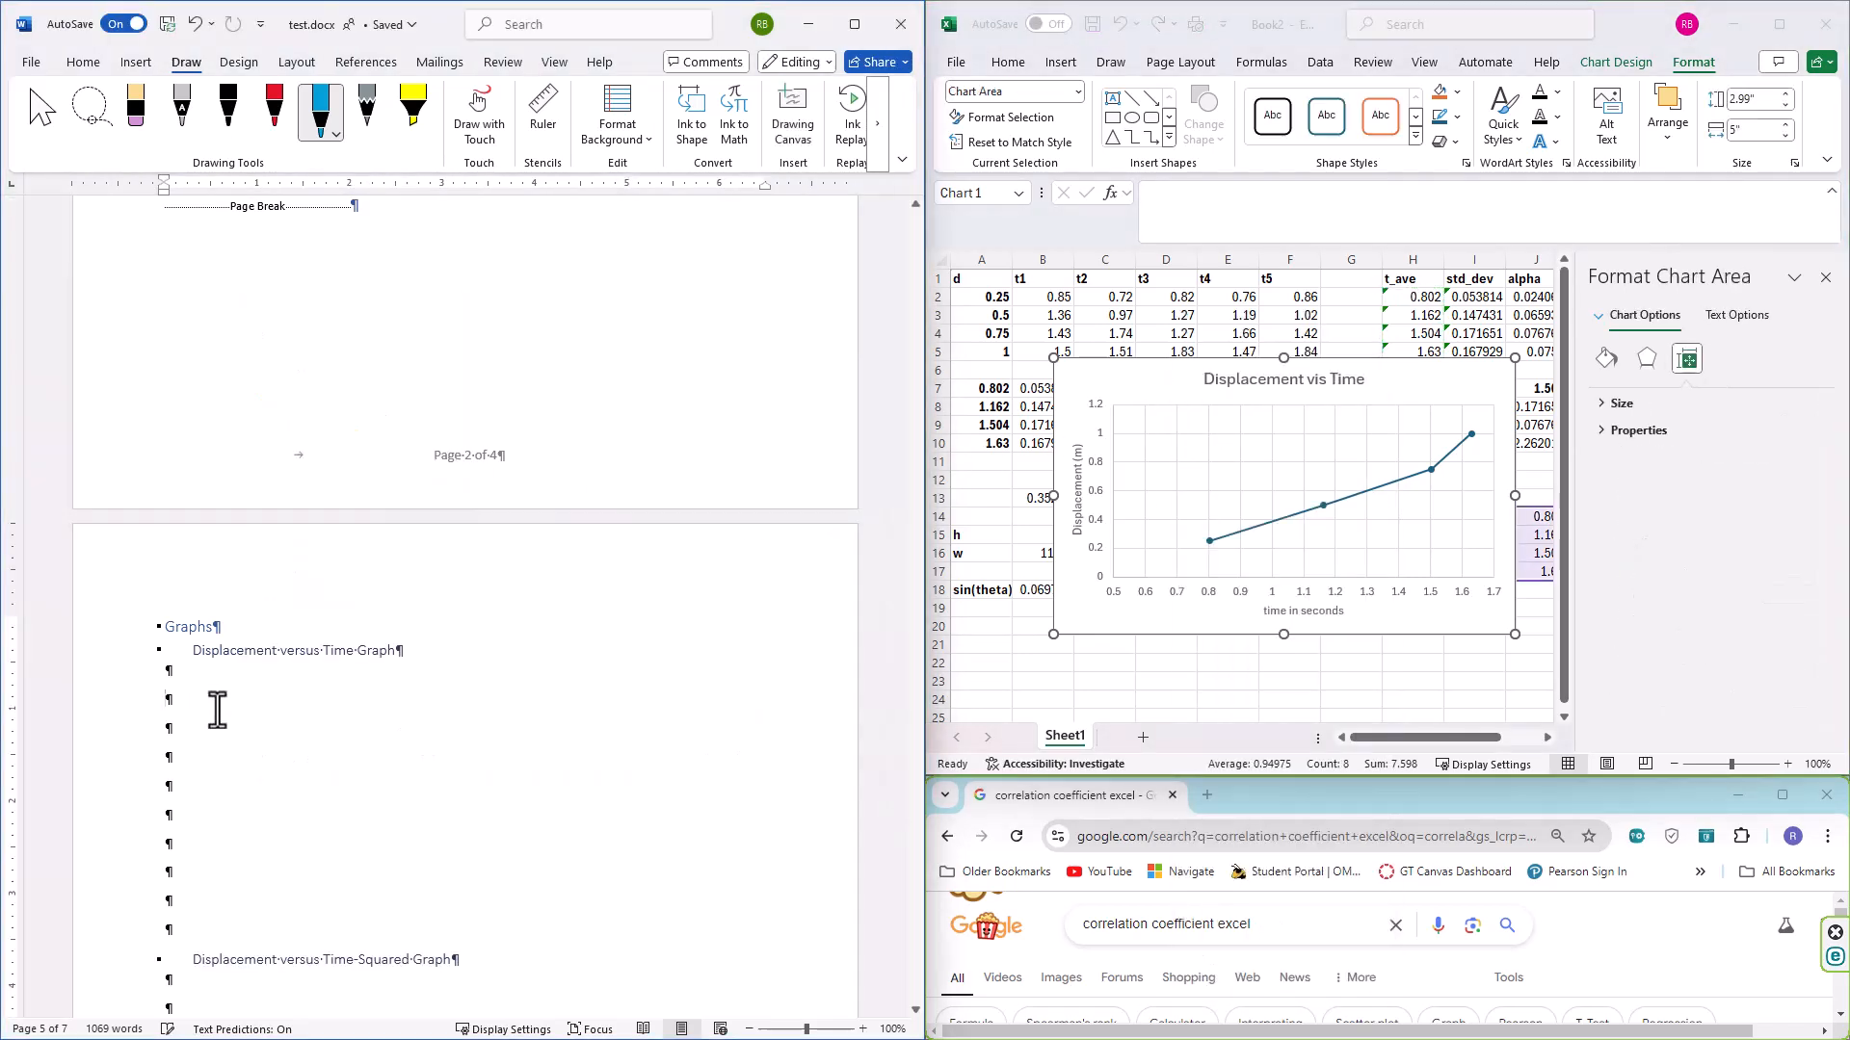
{"action": "right_click", "coordinate": [218, 710]}
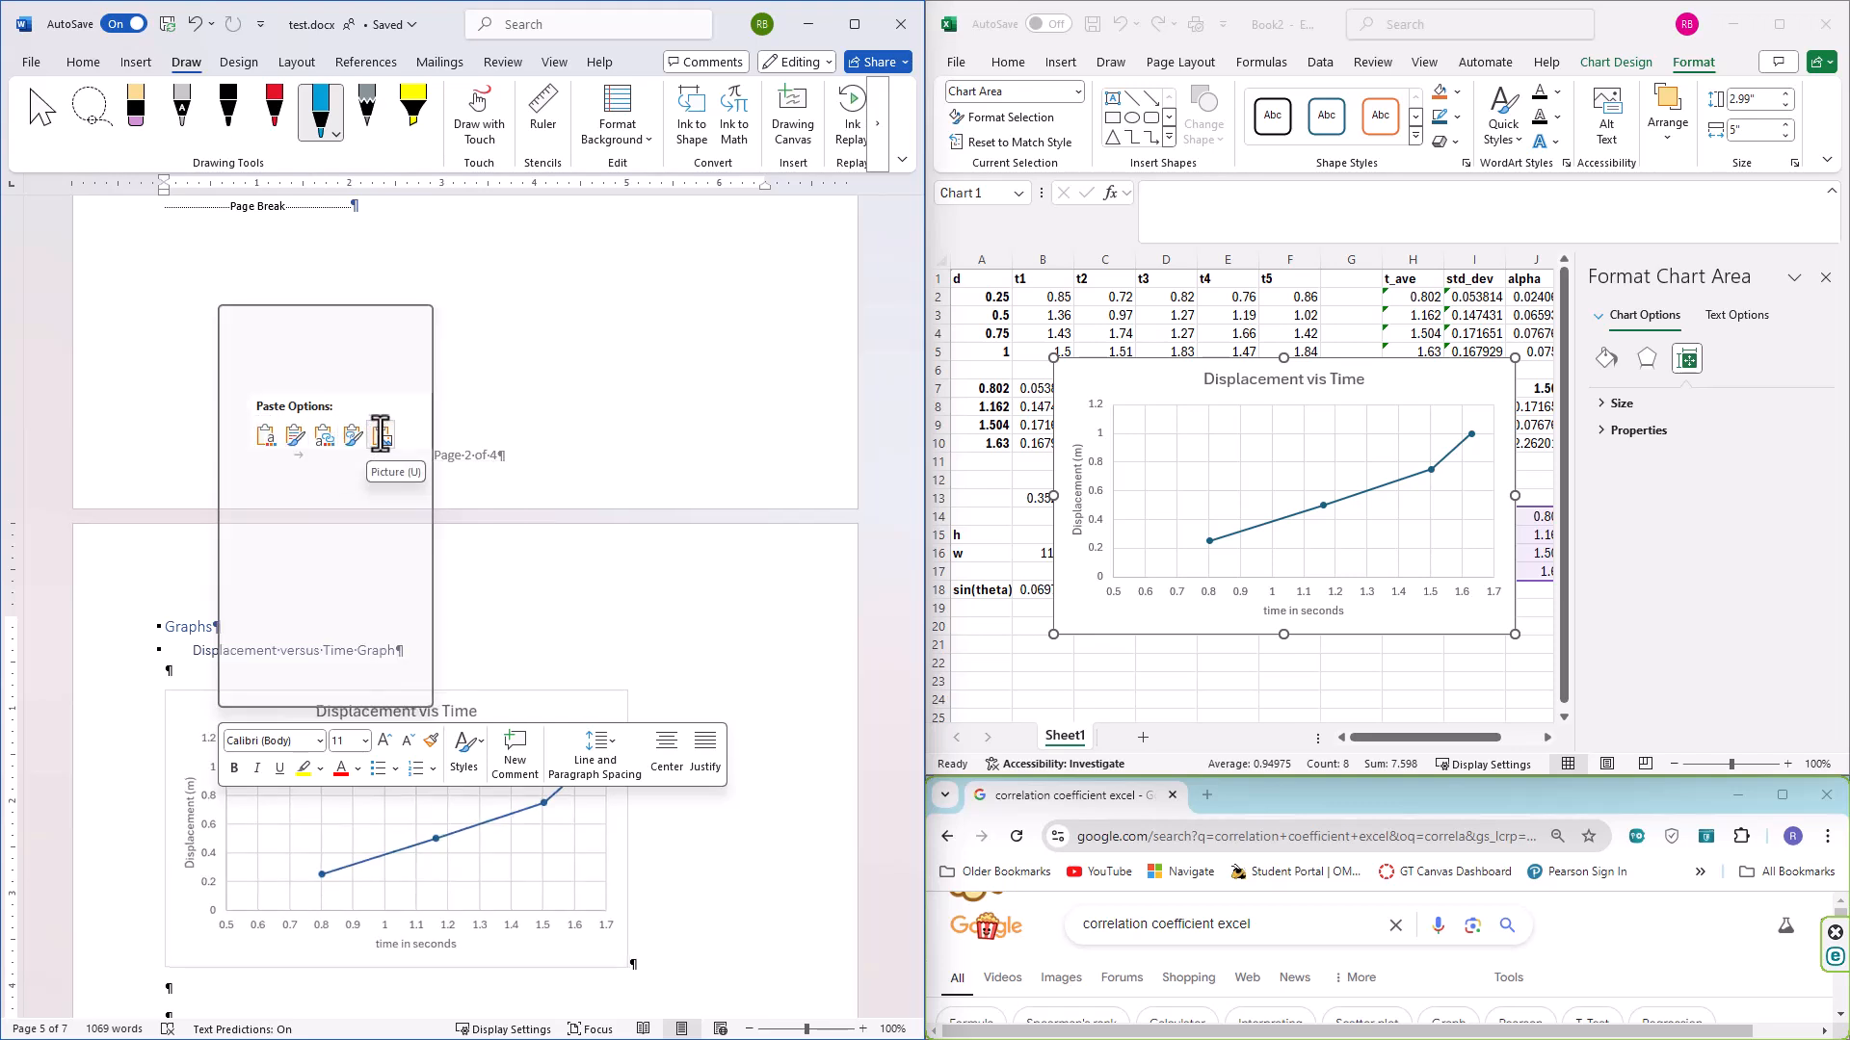
{"action": "left_click", "coordinate": [266, 434]}
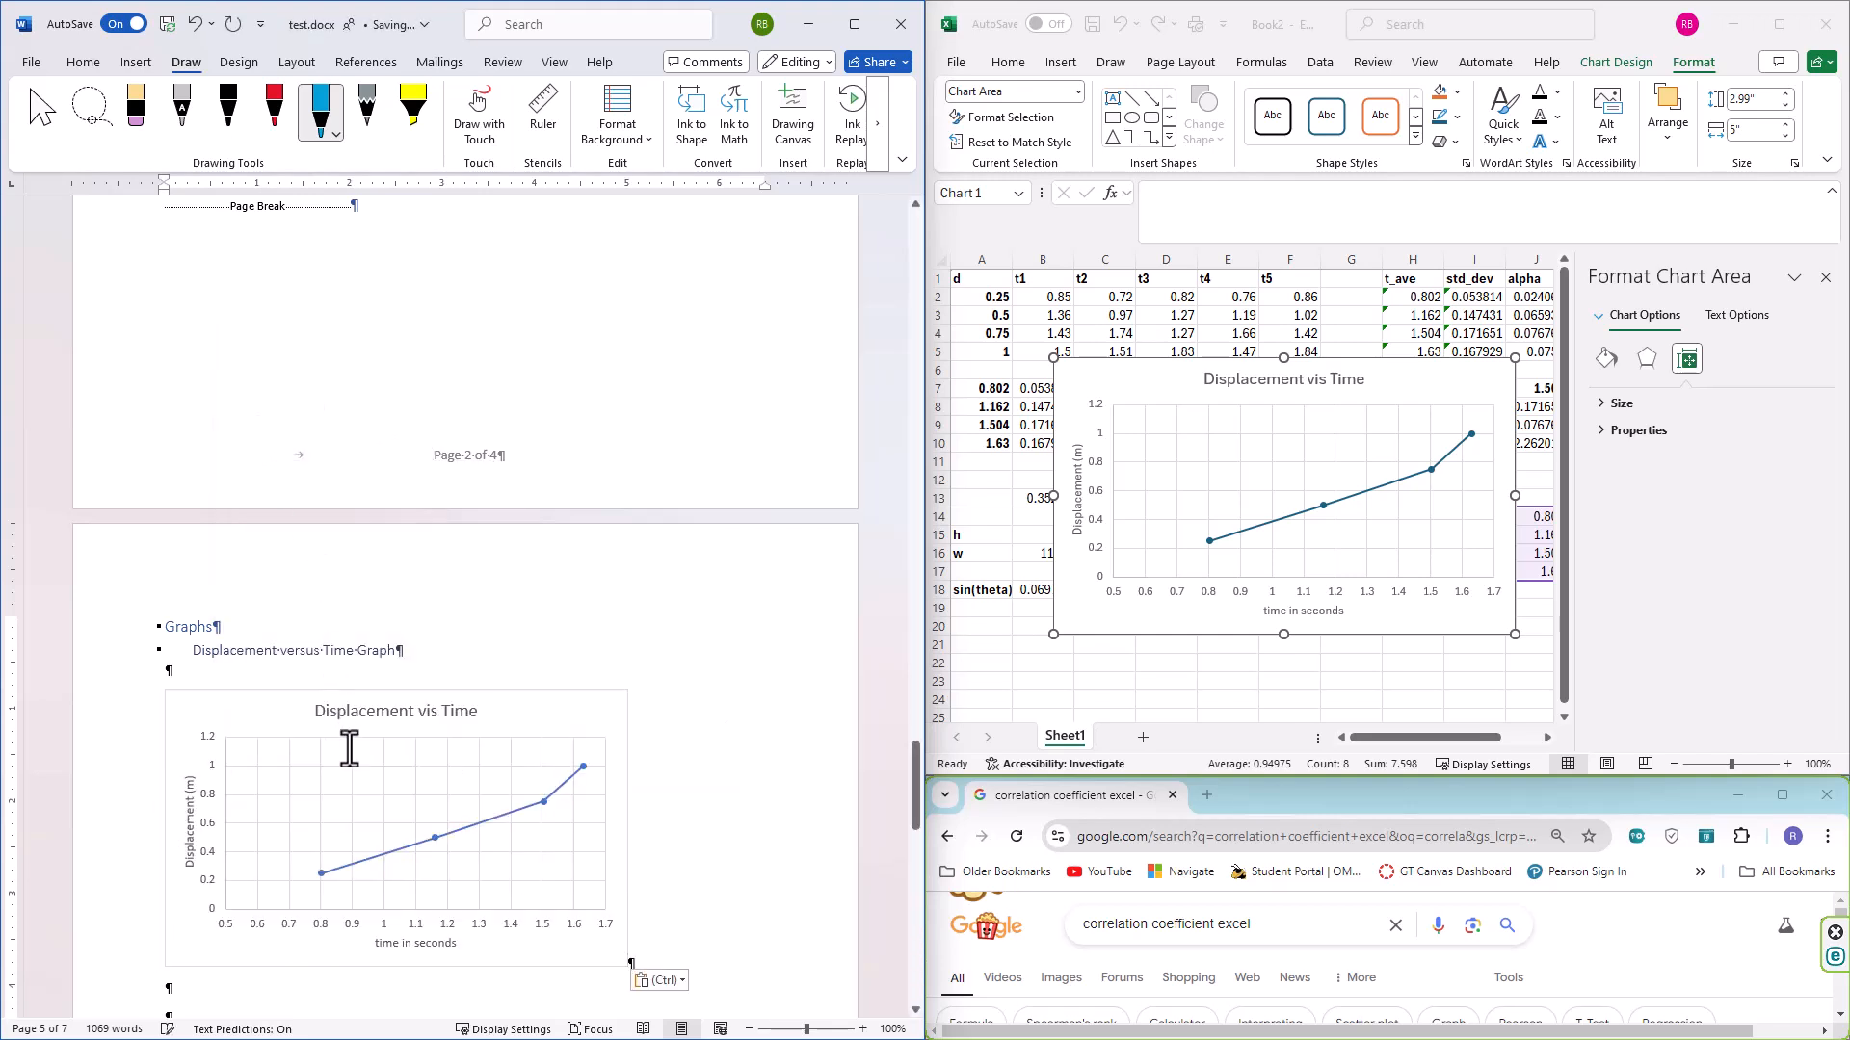
Delete the original displacement-versus-time chart from the Excel worksheet to uncover the data
{"action": "scroll", "coordinate": [495, 761], "scroll_direction": "down", "scroll_amount": 8}
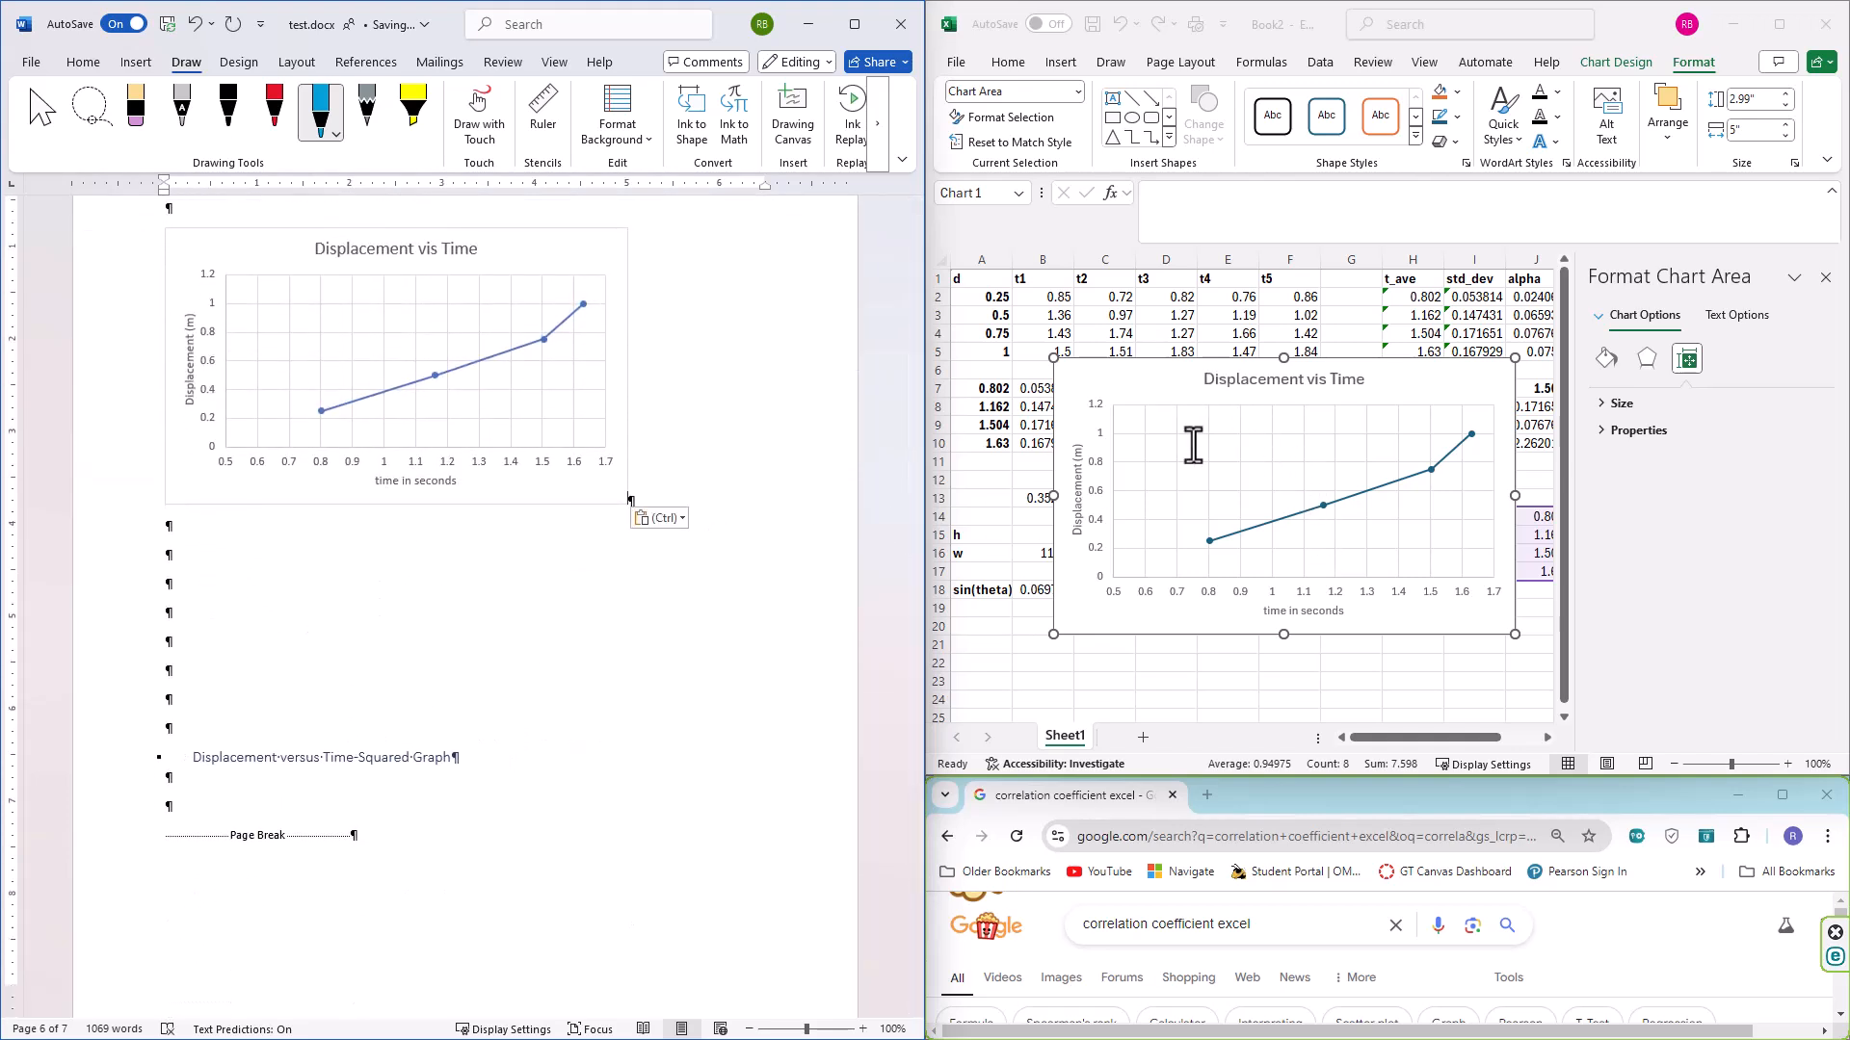
{"action": "left_click", "coordinate": [1152, 389]}
{"action": "left_click_drag", "start_coordinate": [1149, 379], "coordinate": [1120, 735]}
{"action": "left_click_drag", "start_coordinate": [1370, 394], "coordinate": [1305, 735]}
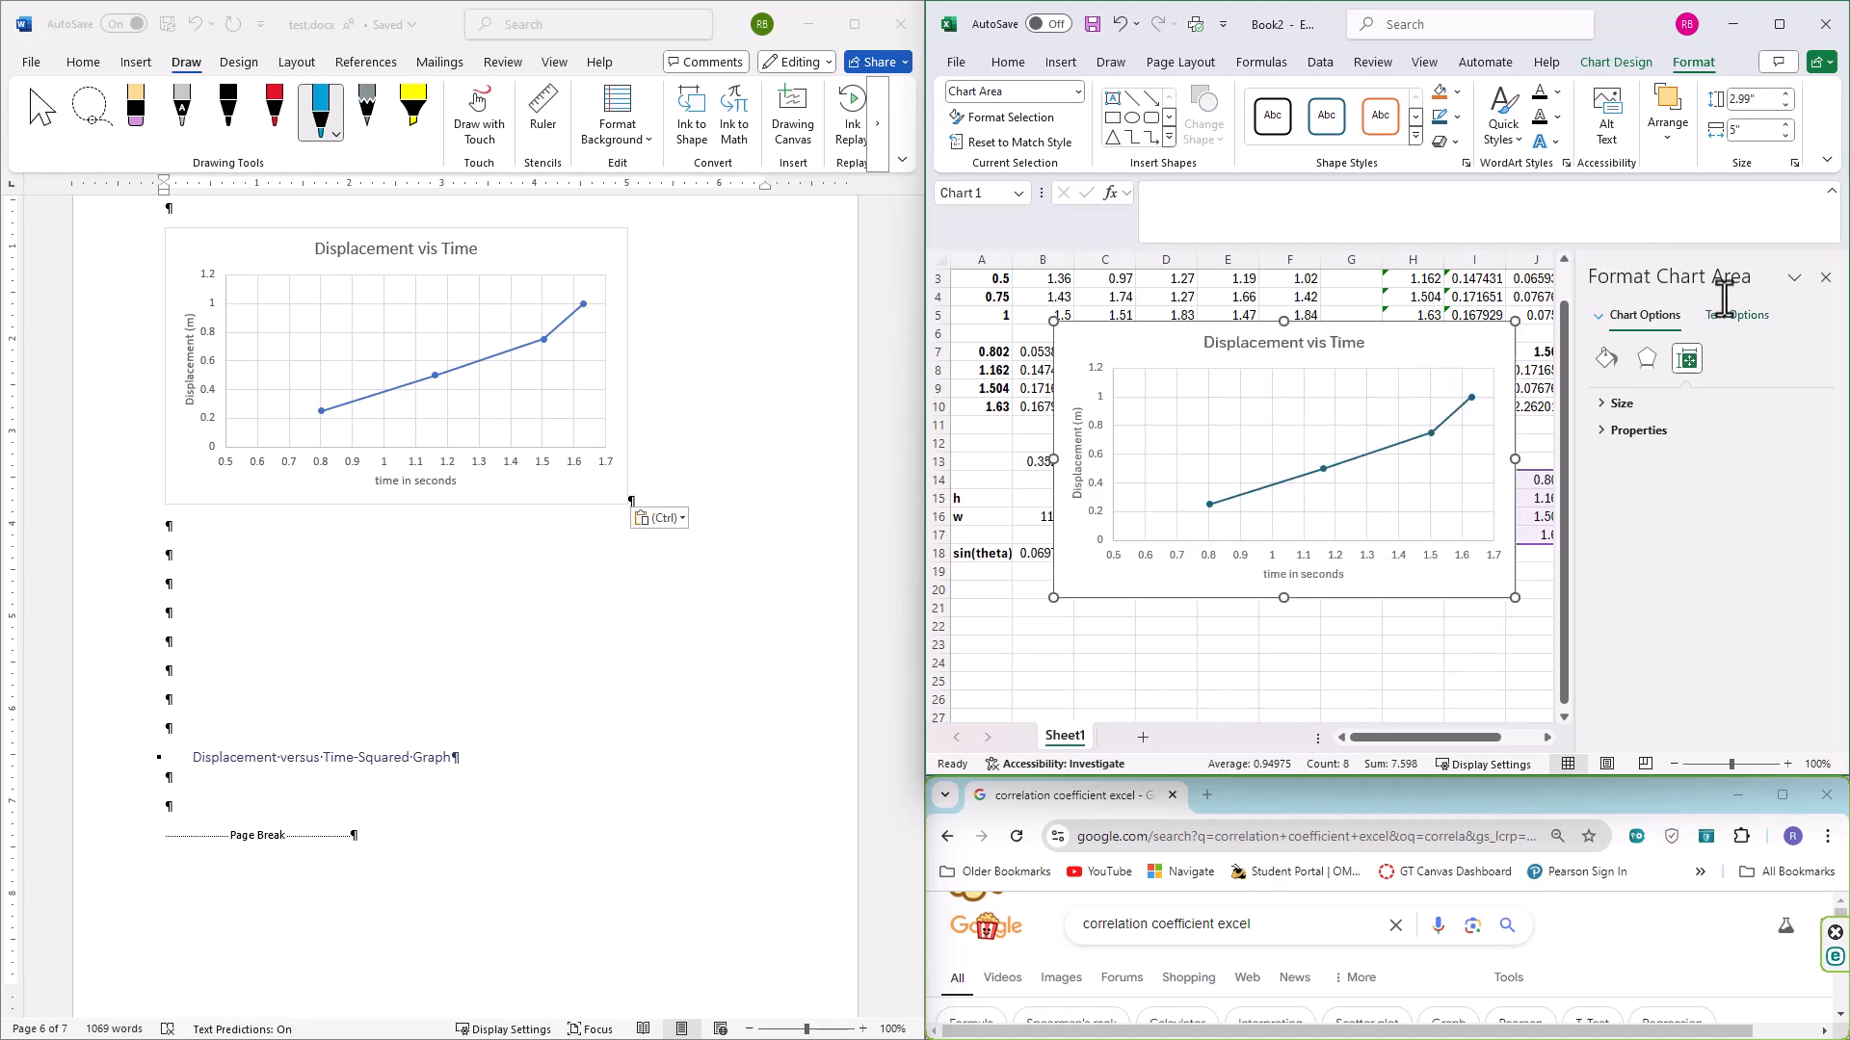
{"action": "left_click", "coordinate": [1824, 278]}
{"action": "left_click_drag", "start_coordinate": [1445, 330], "coordinate": [1348, 742]}
{"action": "left_click_drag", "start_coordinate": [1424, 343], "coordinate": [1842, 583]}
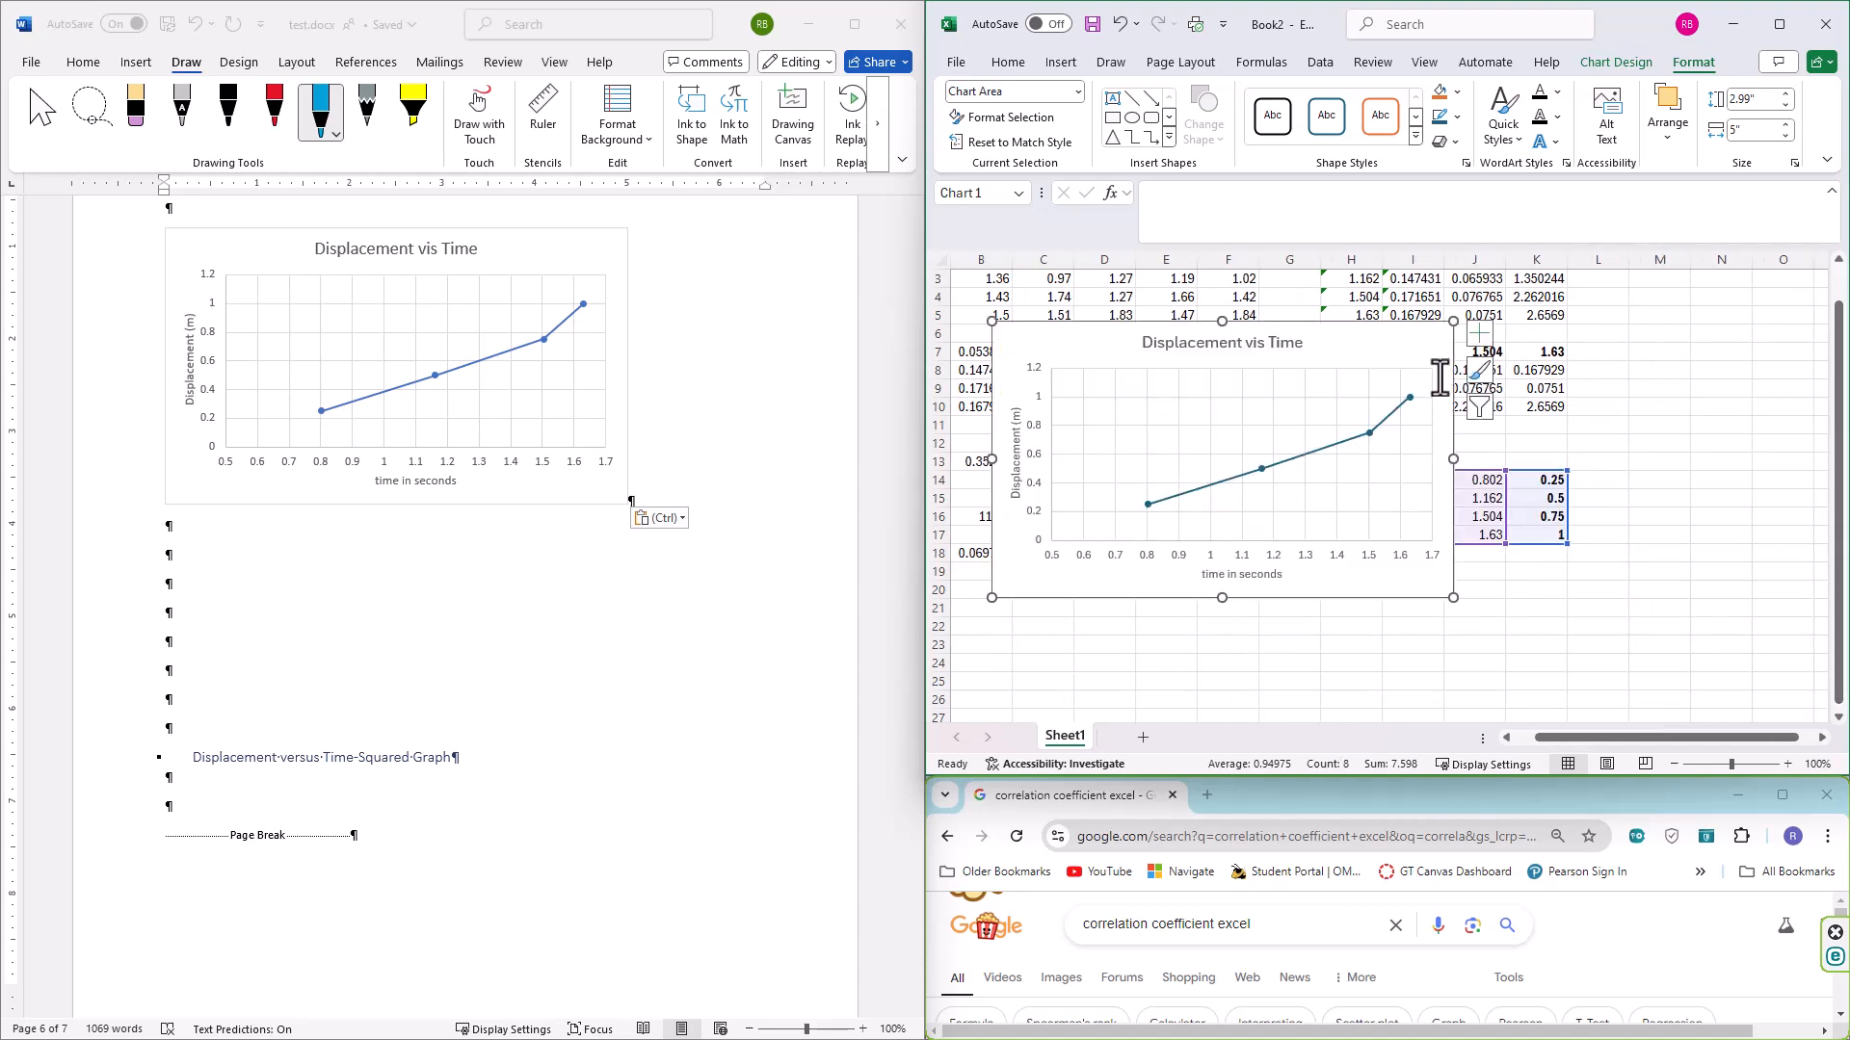
{"action": "key", "text": "Delete"}
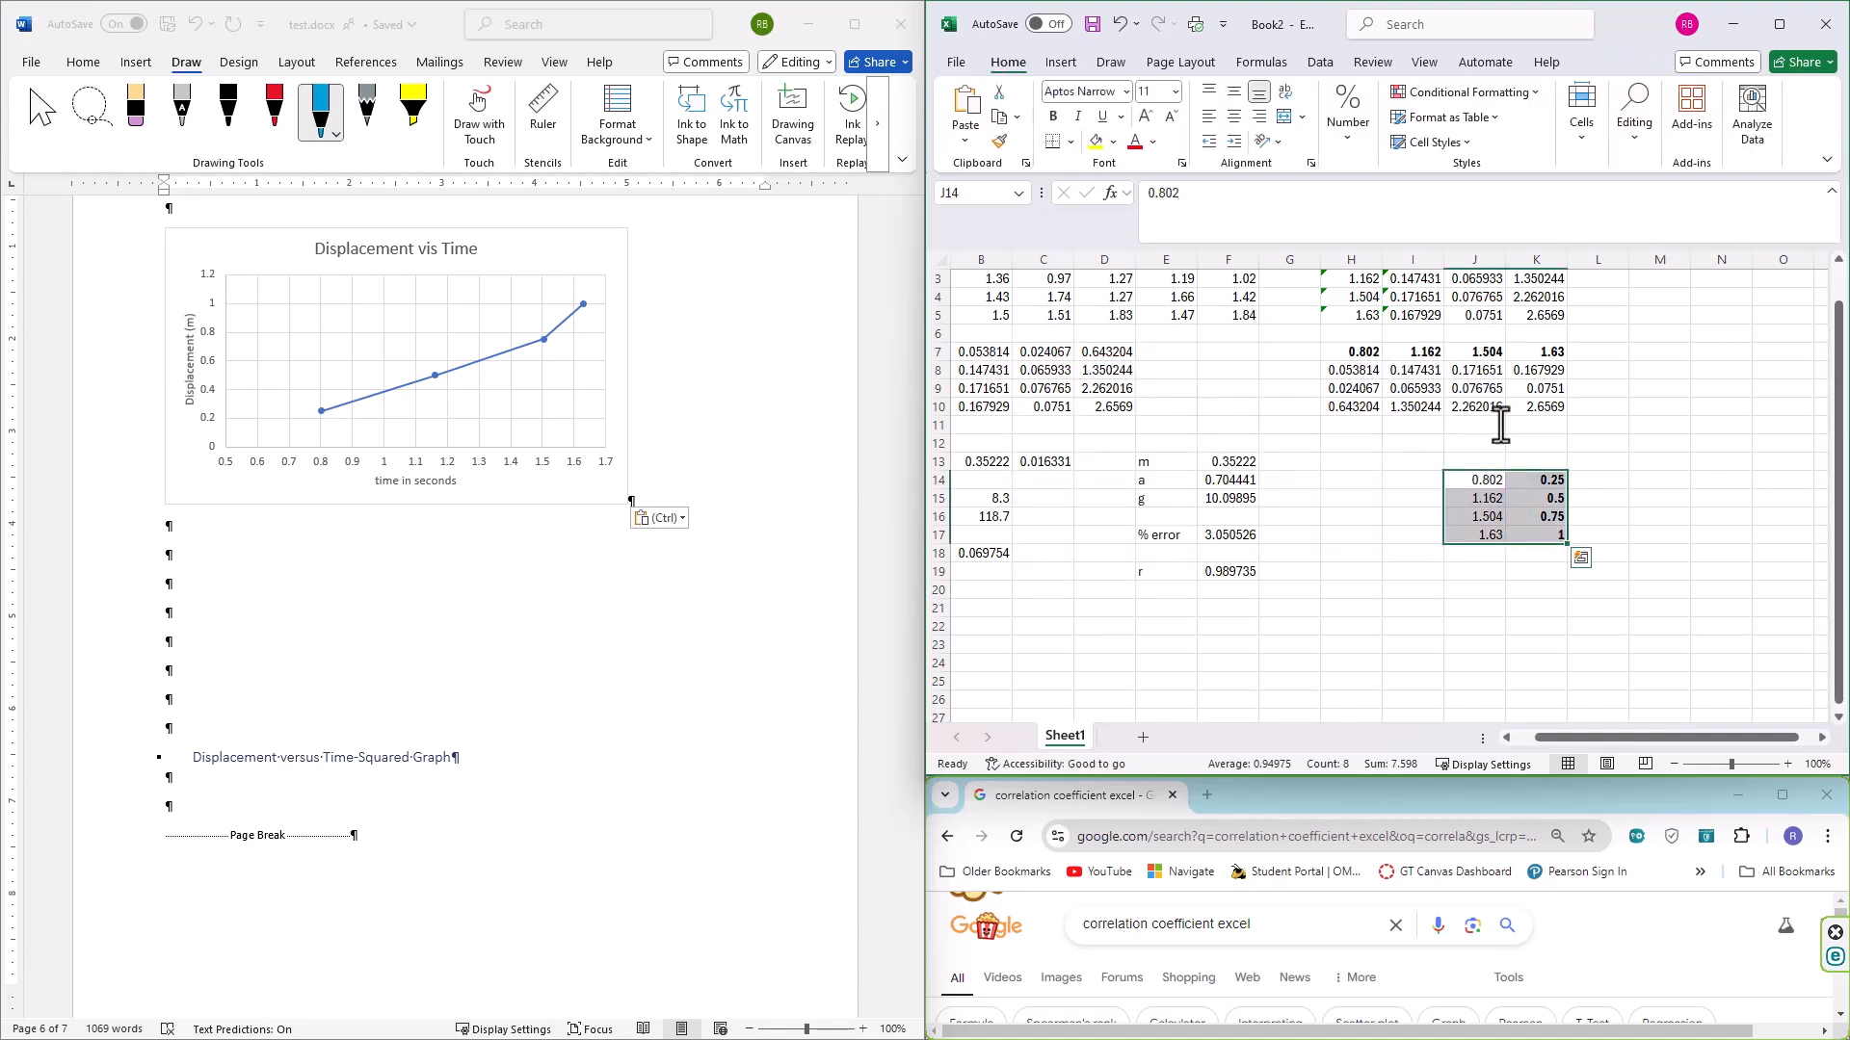
{"action": "left_click", "coordinate": [1595, 624]}
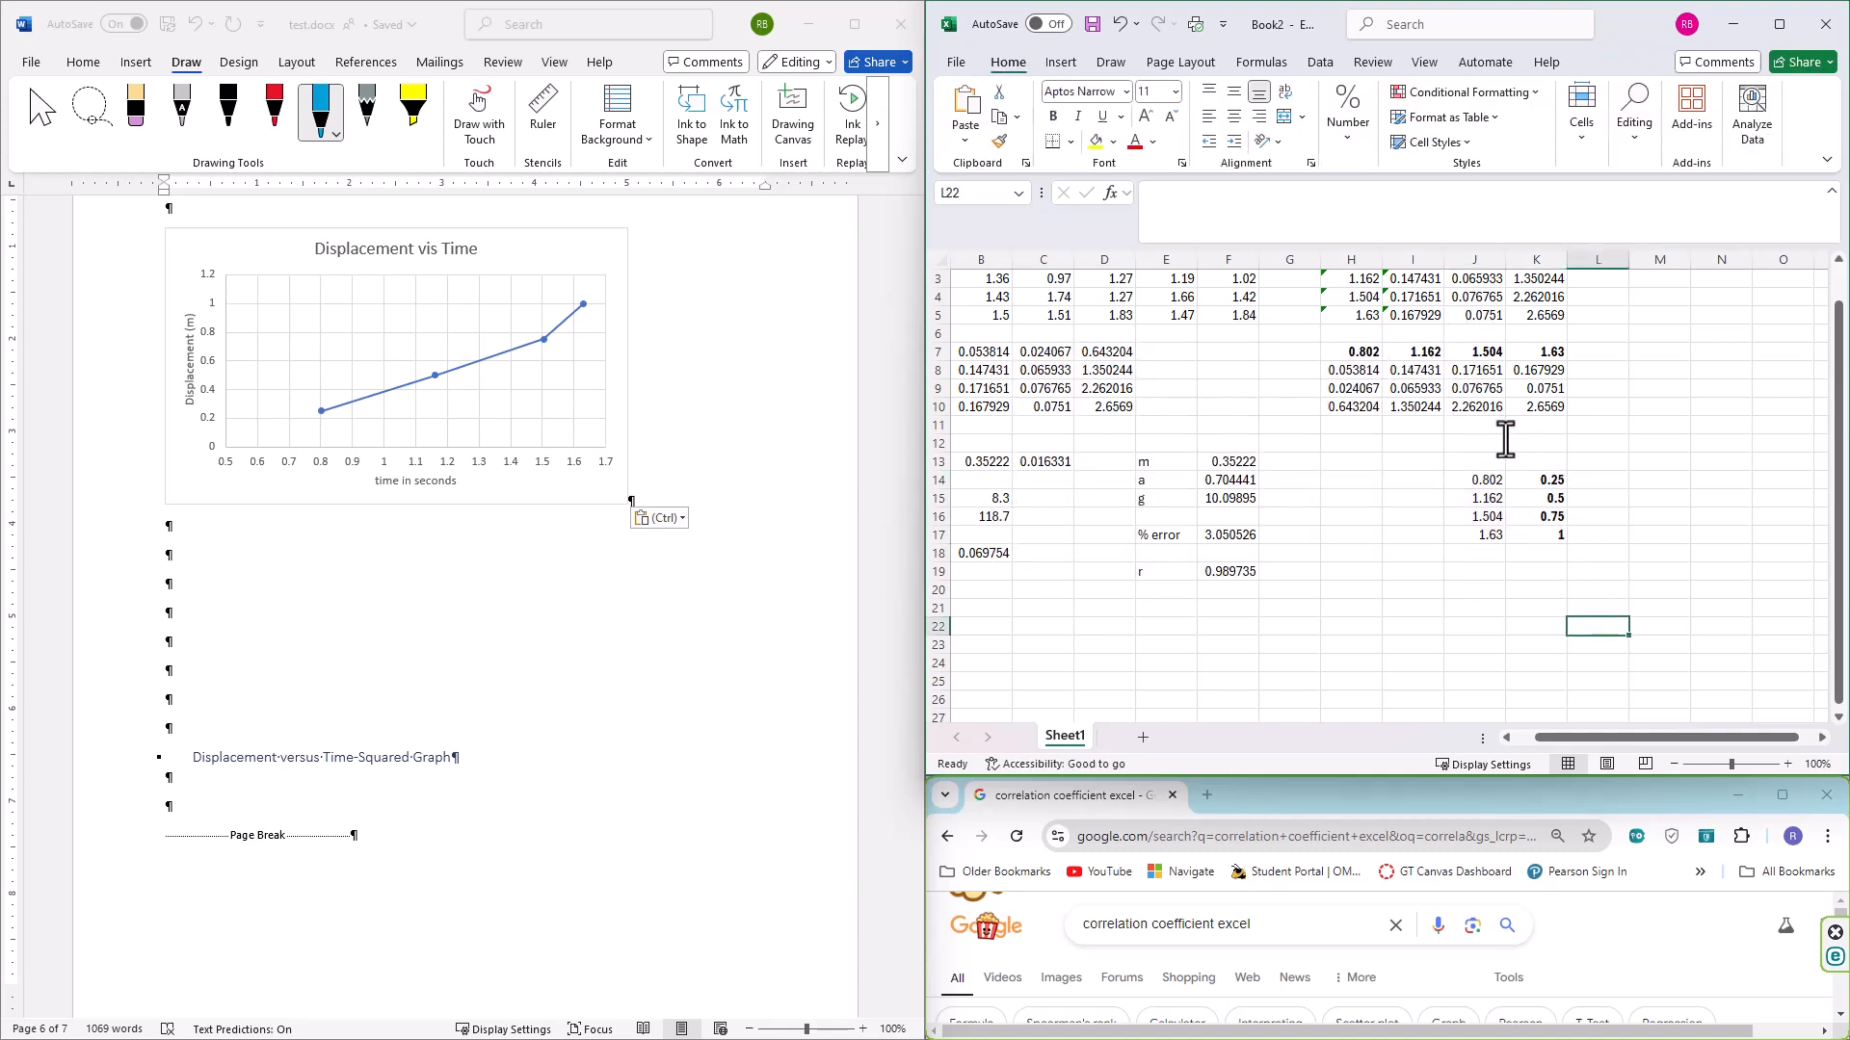
Copy the t^2 values in K2:K5 and paste them as values over the times in J14:J17
{"action": "scroll", "coordinate": [1454, 549], "scroll_direction": "up", "scroll_amount": 1}
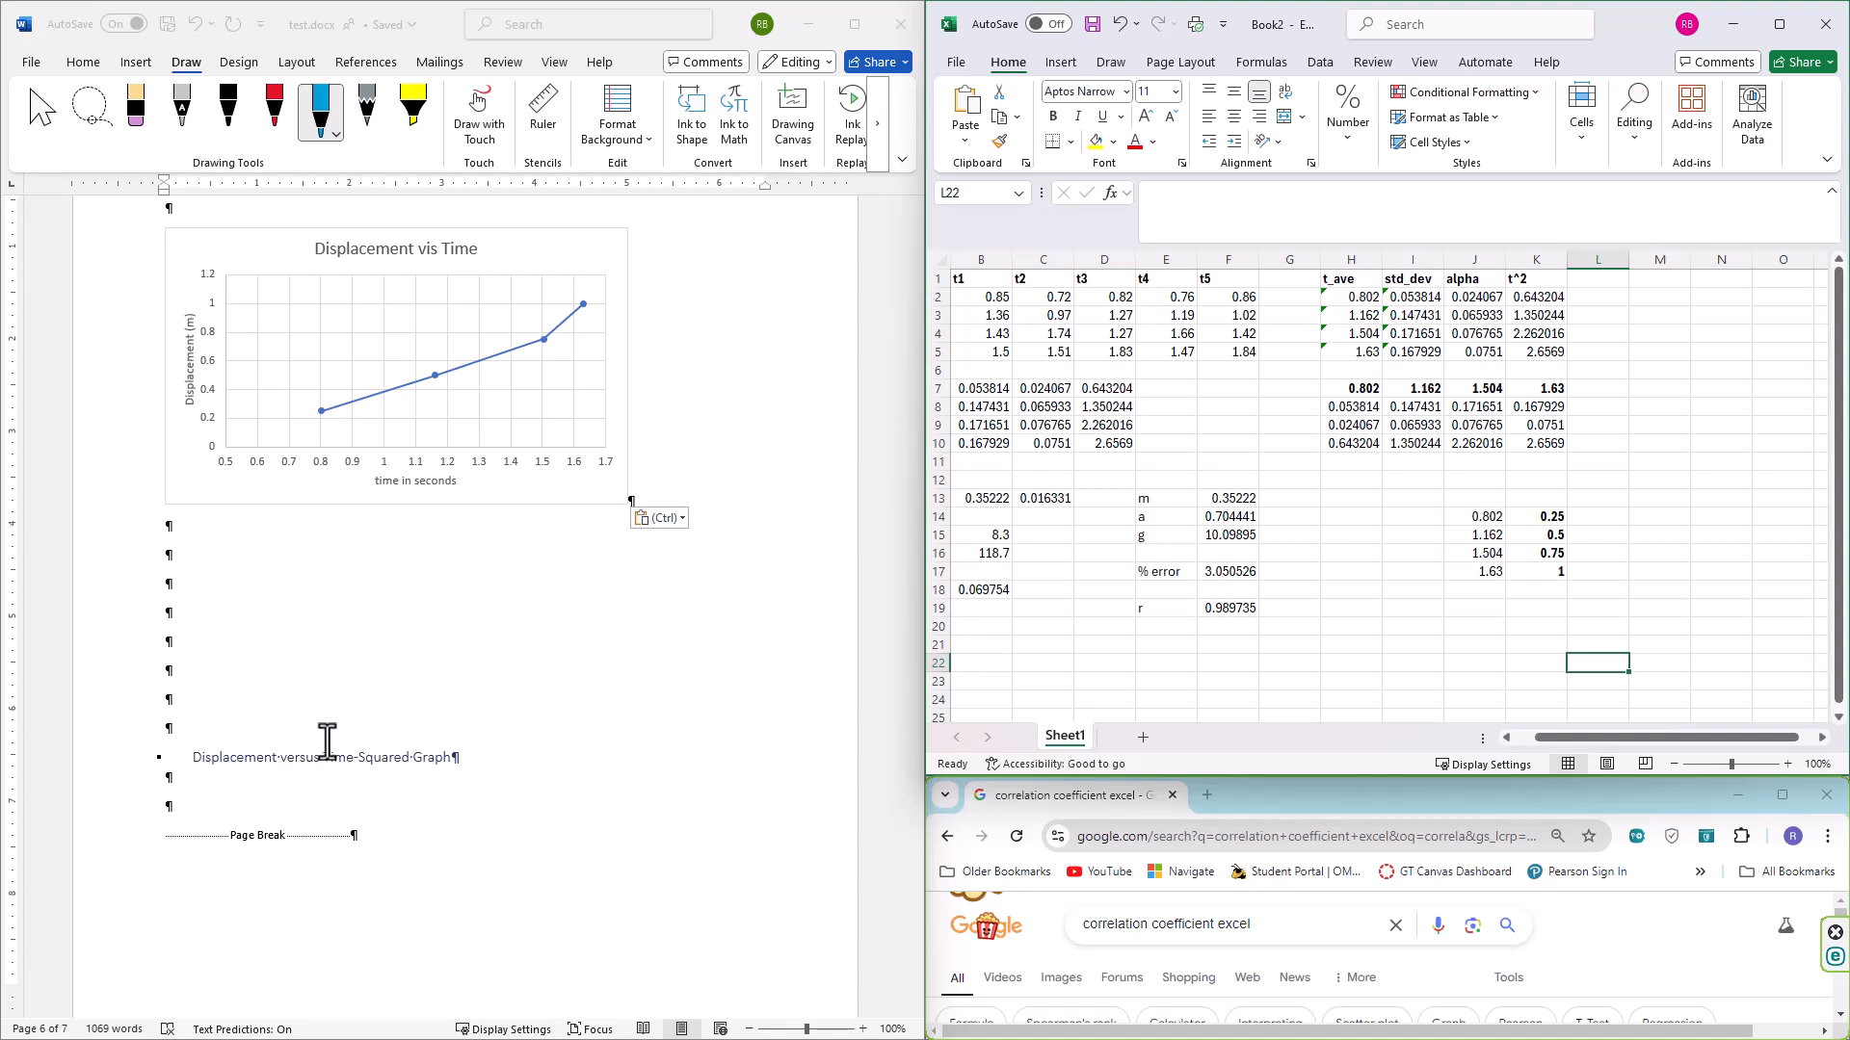
{"action": "left_click_drag", "start_coordinate": [1532, 298], "coordinate": [1544, 347]}
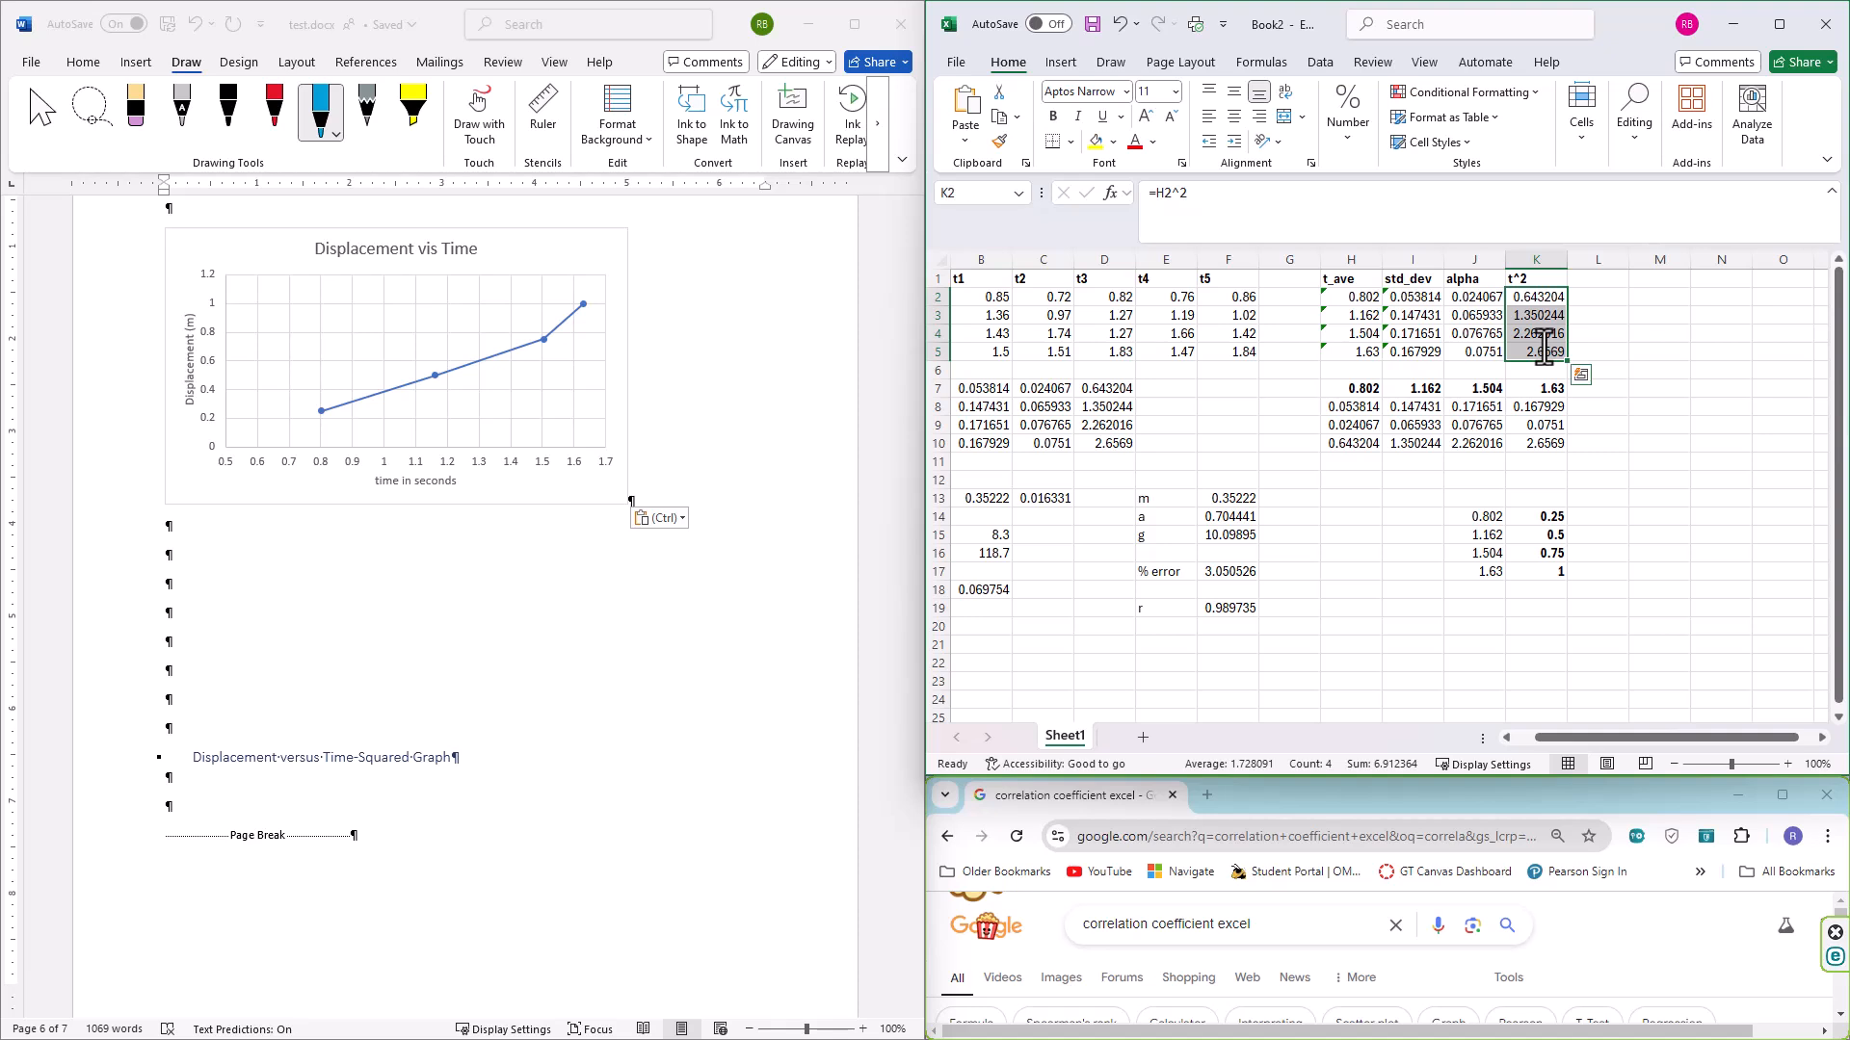
{"action": "key", "text": "ctrl+c"}
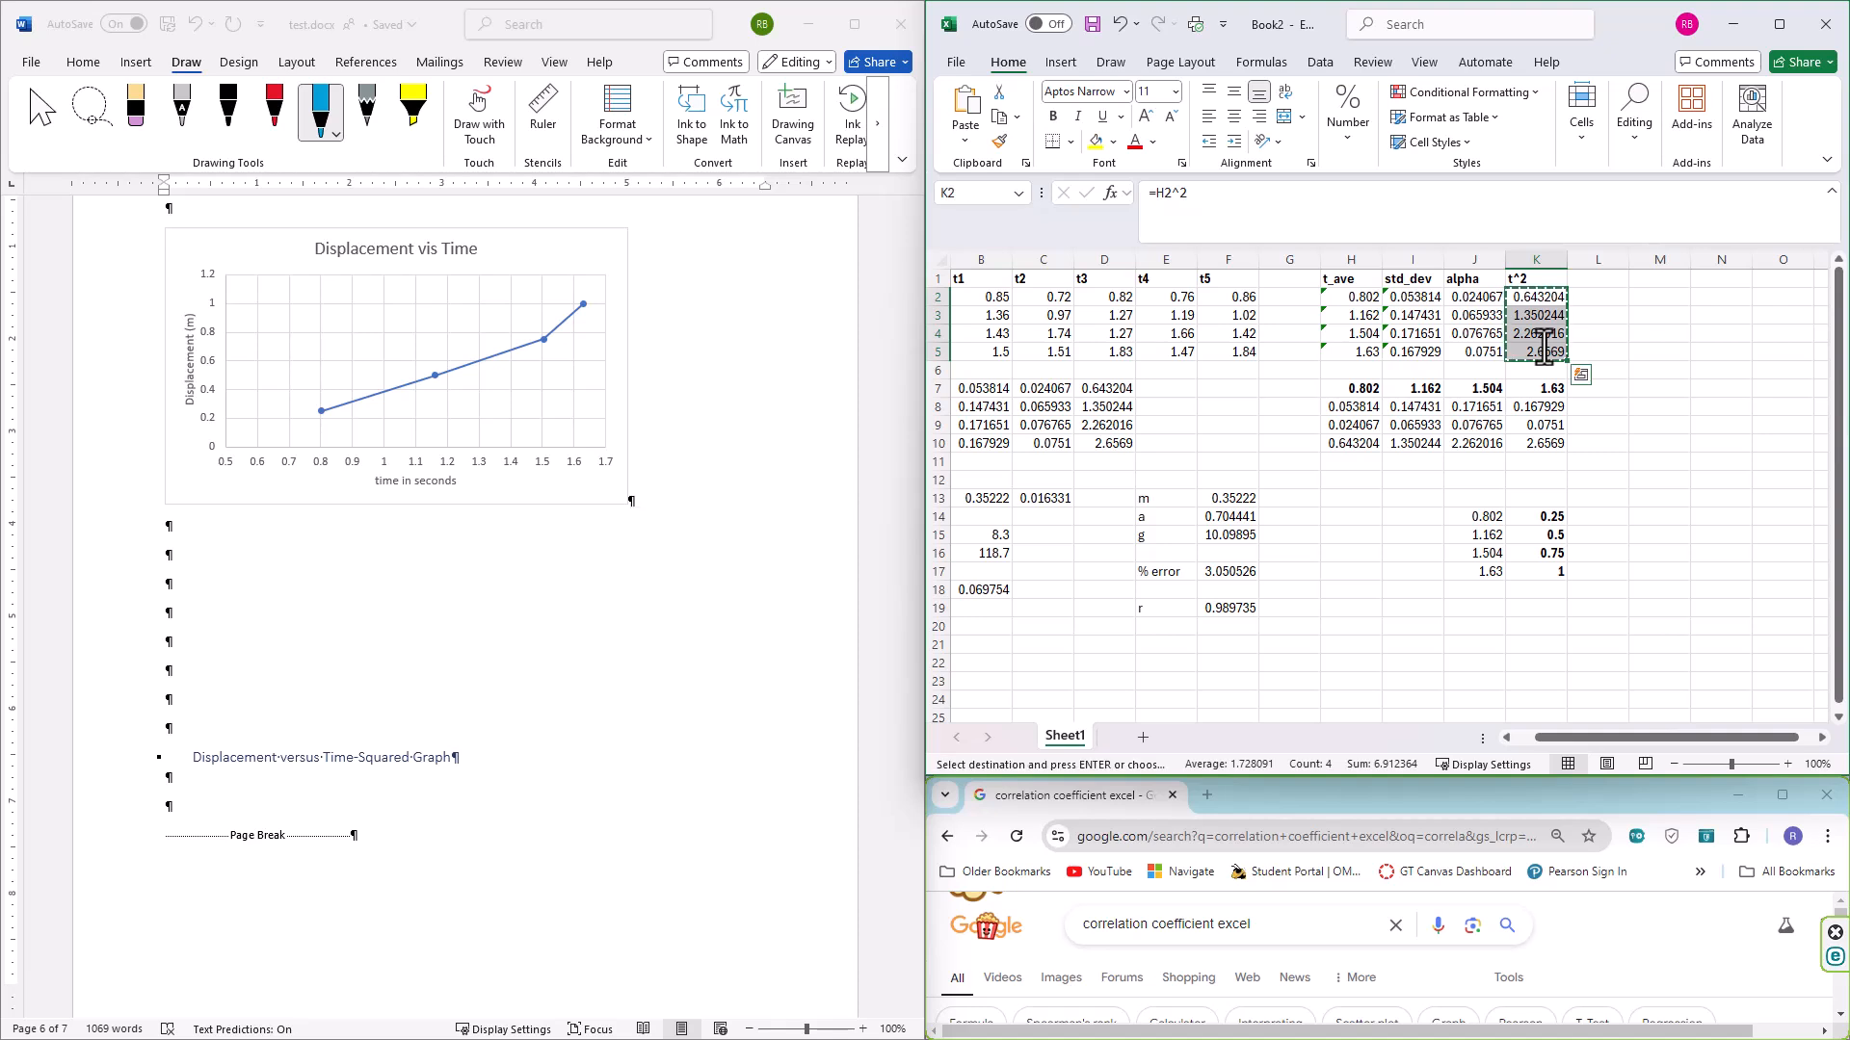
{"action": "left_click", "coordinate": [1476, 519]}
{"action": "right_click", "coordinate": [1476, 519]}
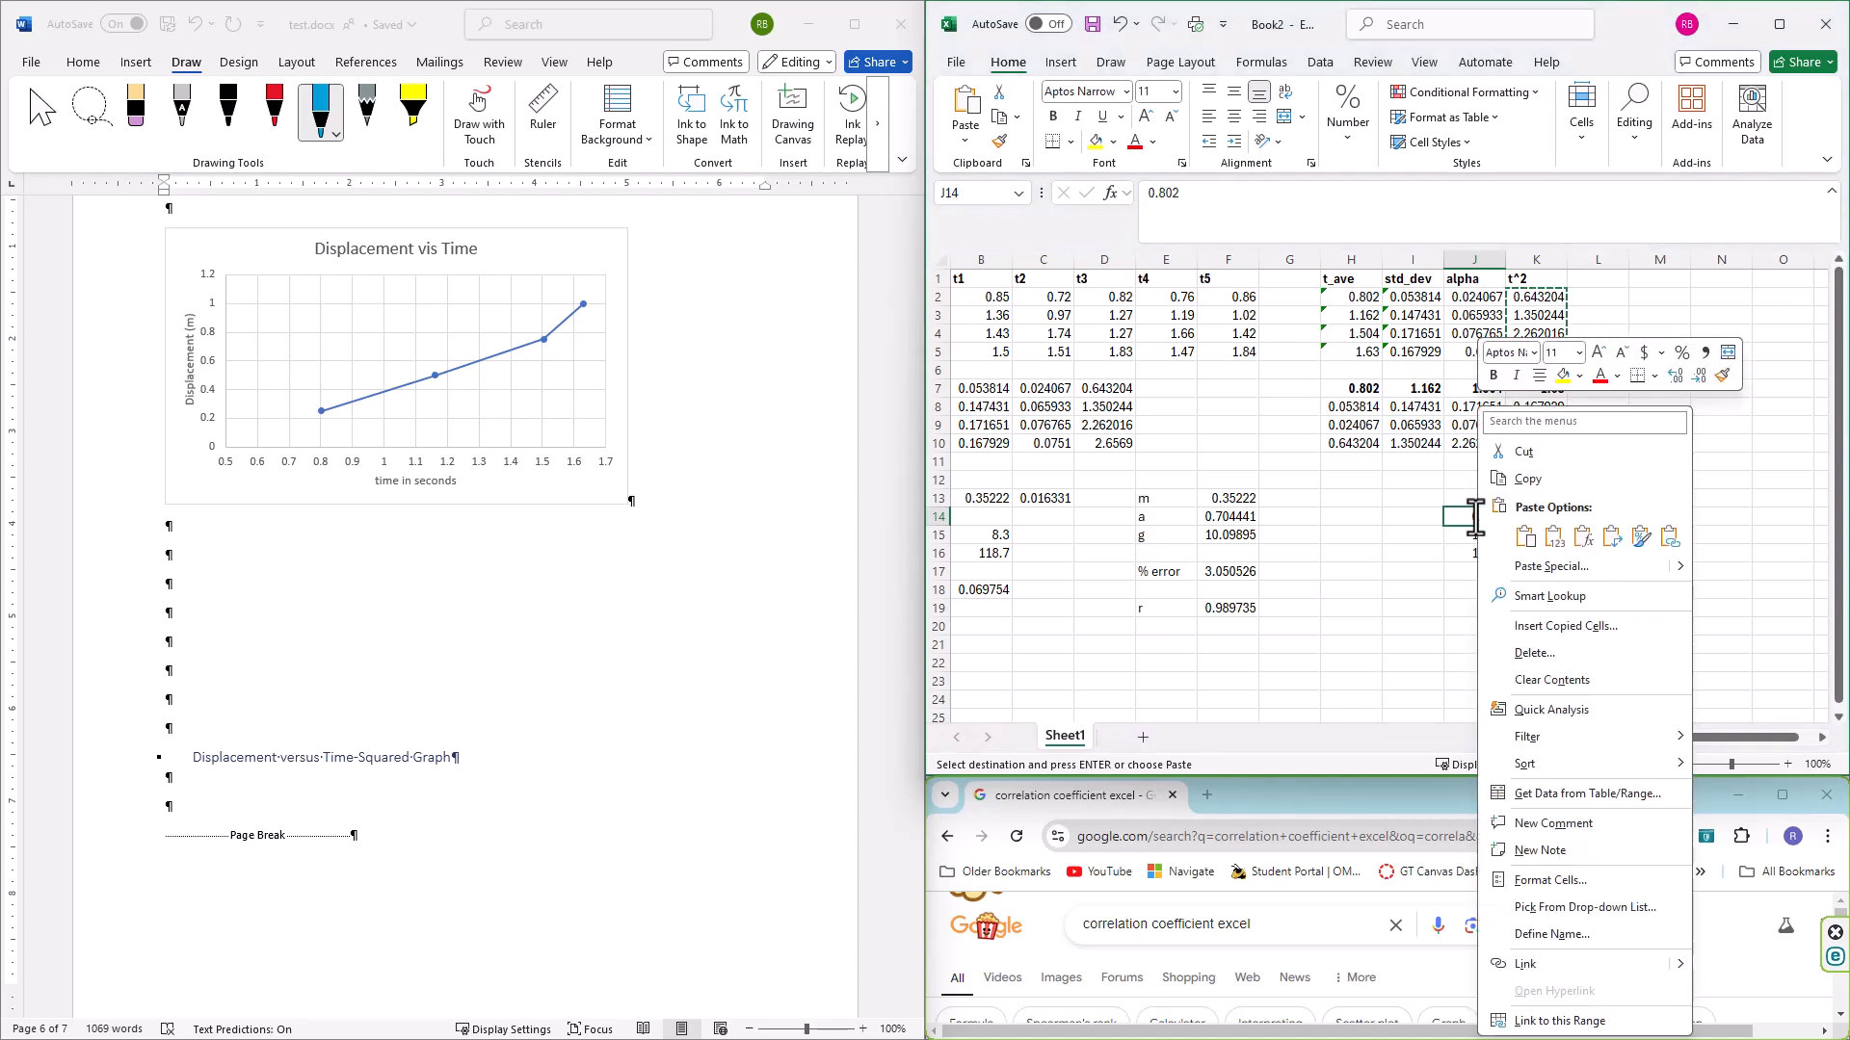
{"action": "left_click", "coordinate": [1551, 540]}
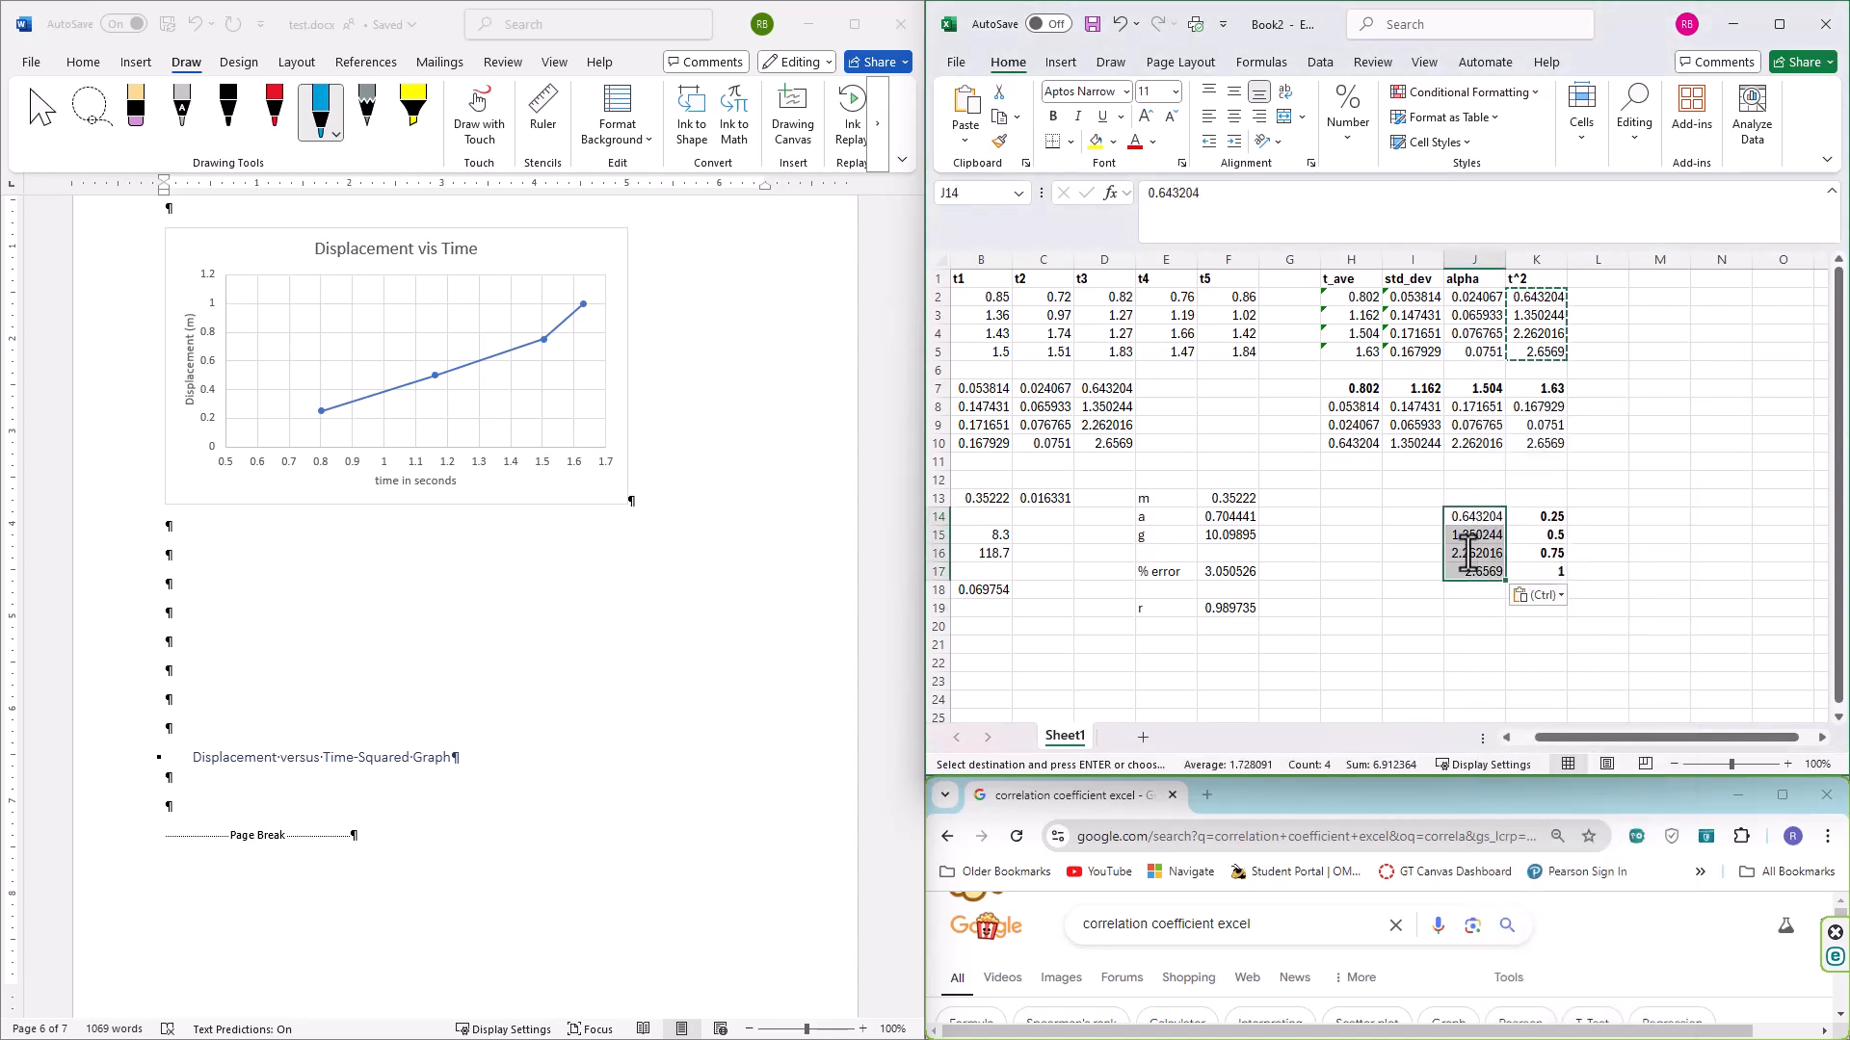
{"action": "left_click", "coordinate": [1439, 626]}
Insert a scatter chart with straight lines and markers from J14:K17 and place it over the worksheet around rows 7 to 21
{"action": "left_click_drag", "start_coordinate": [1474, 520], "coordinate": [1532, 575]}
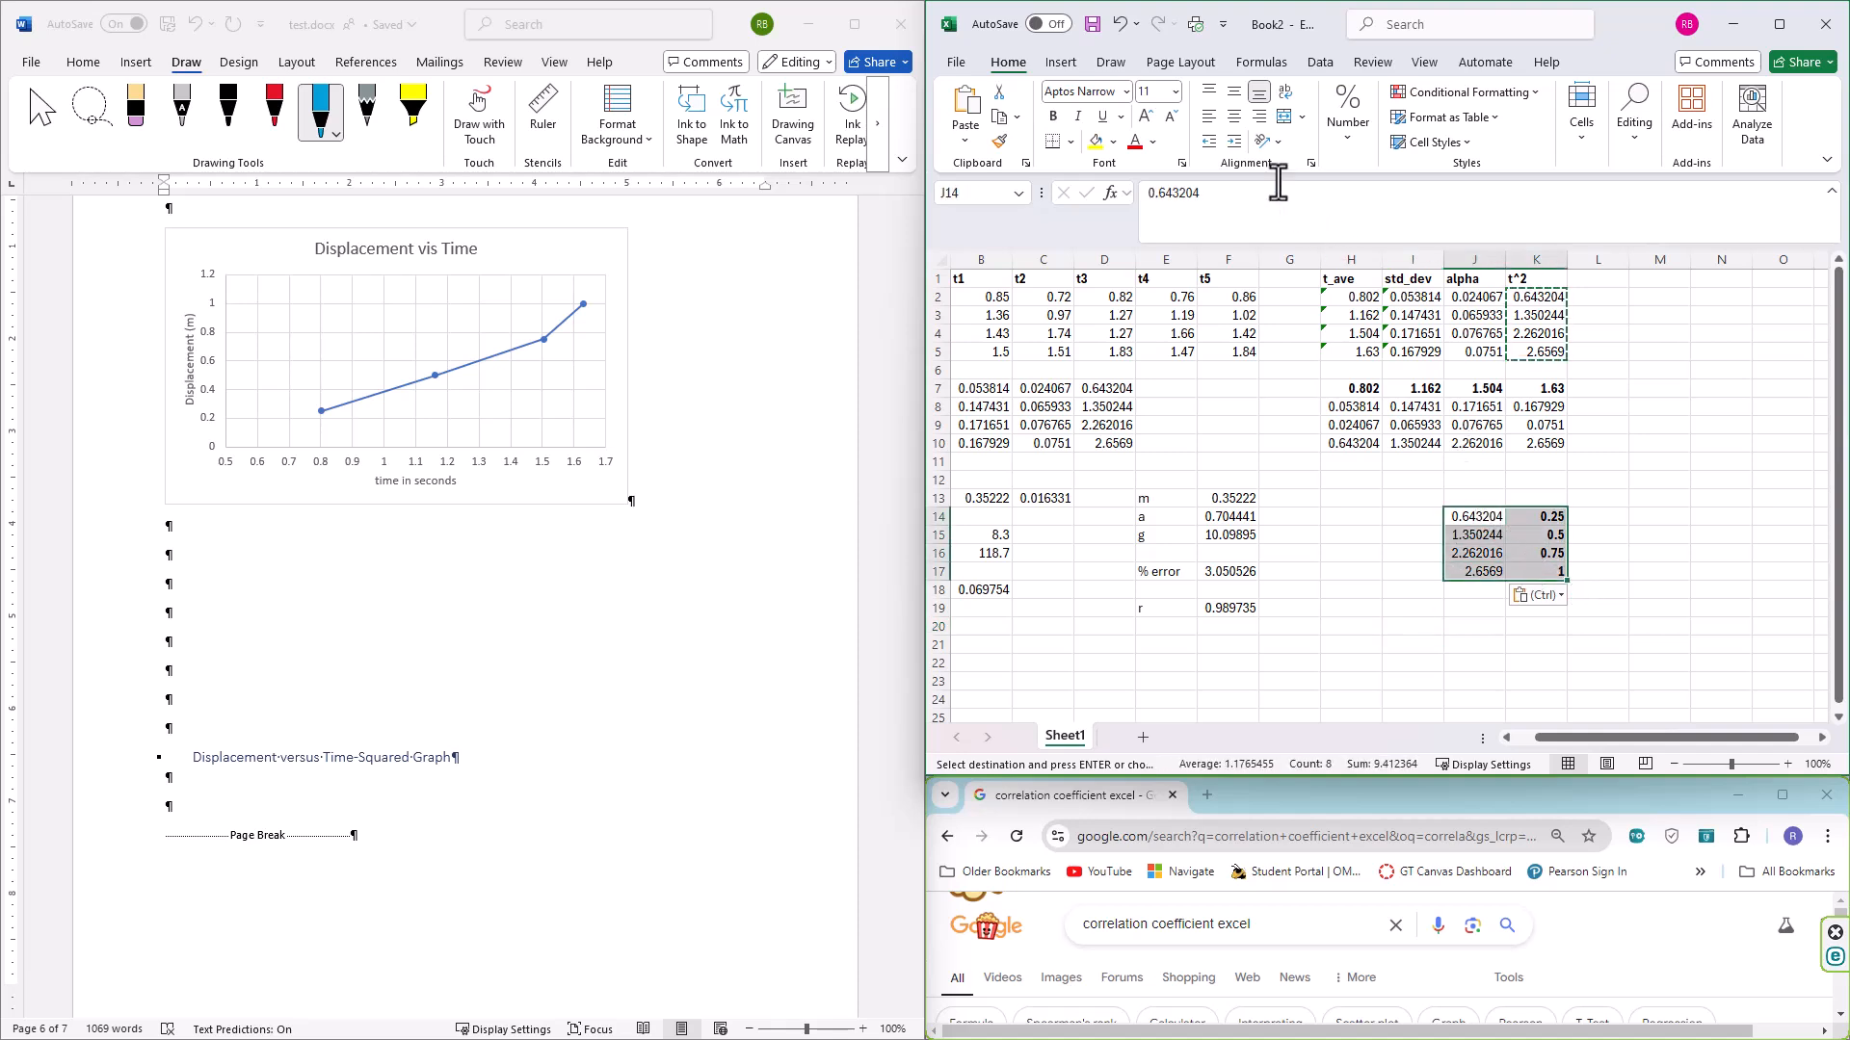
{"action": "left_click", "coordinate": [1058, 61]}
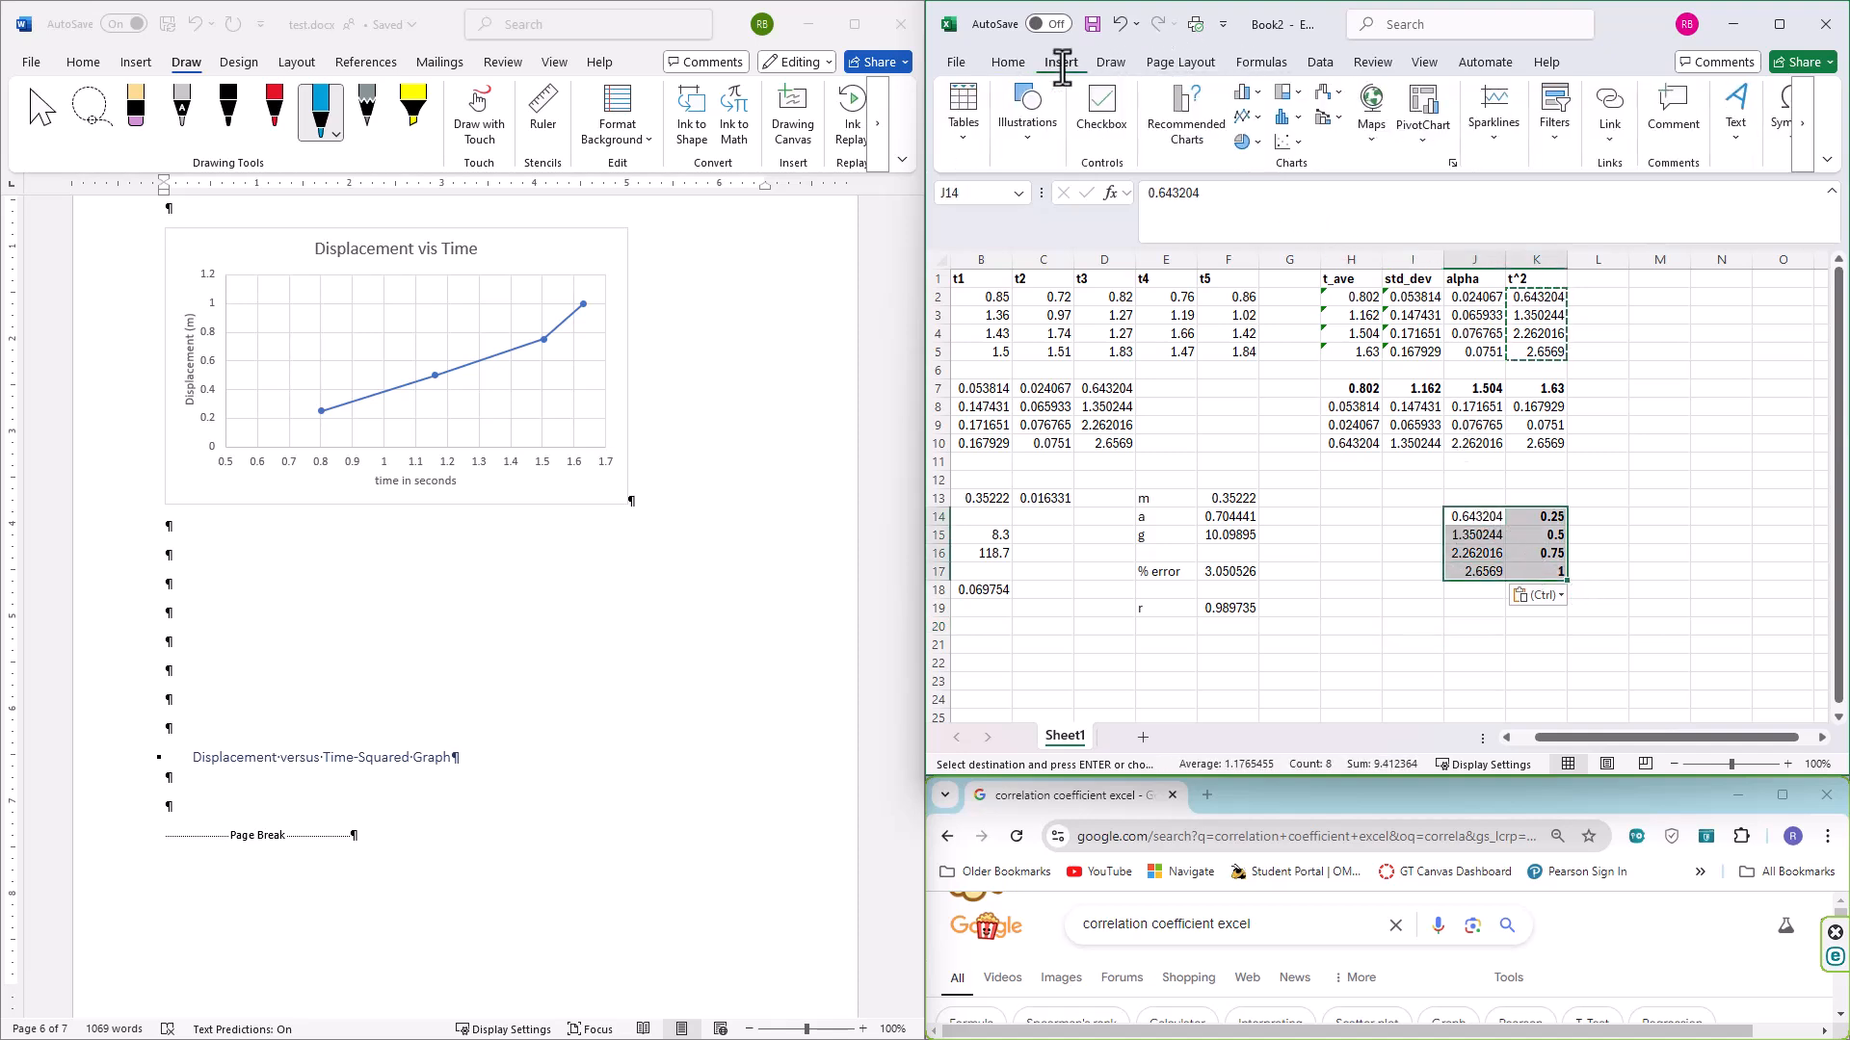
{"action": "left_click", "coordinate": [1287, 143]}
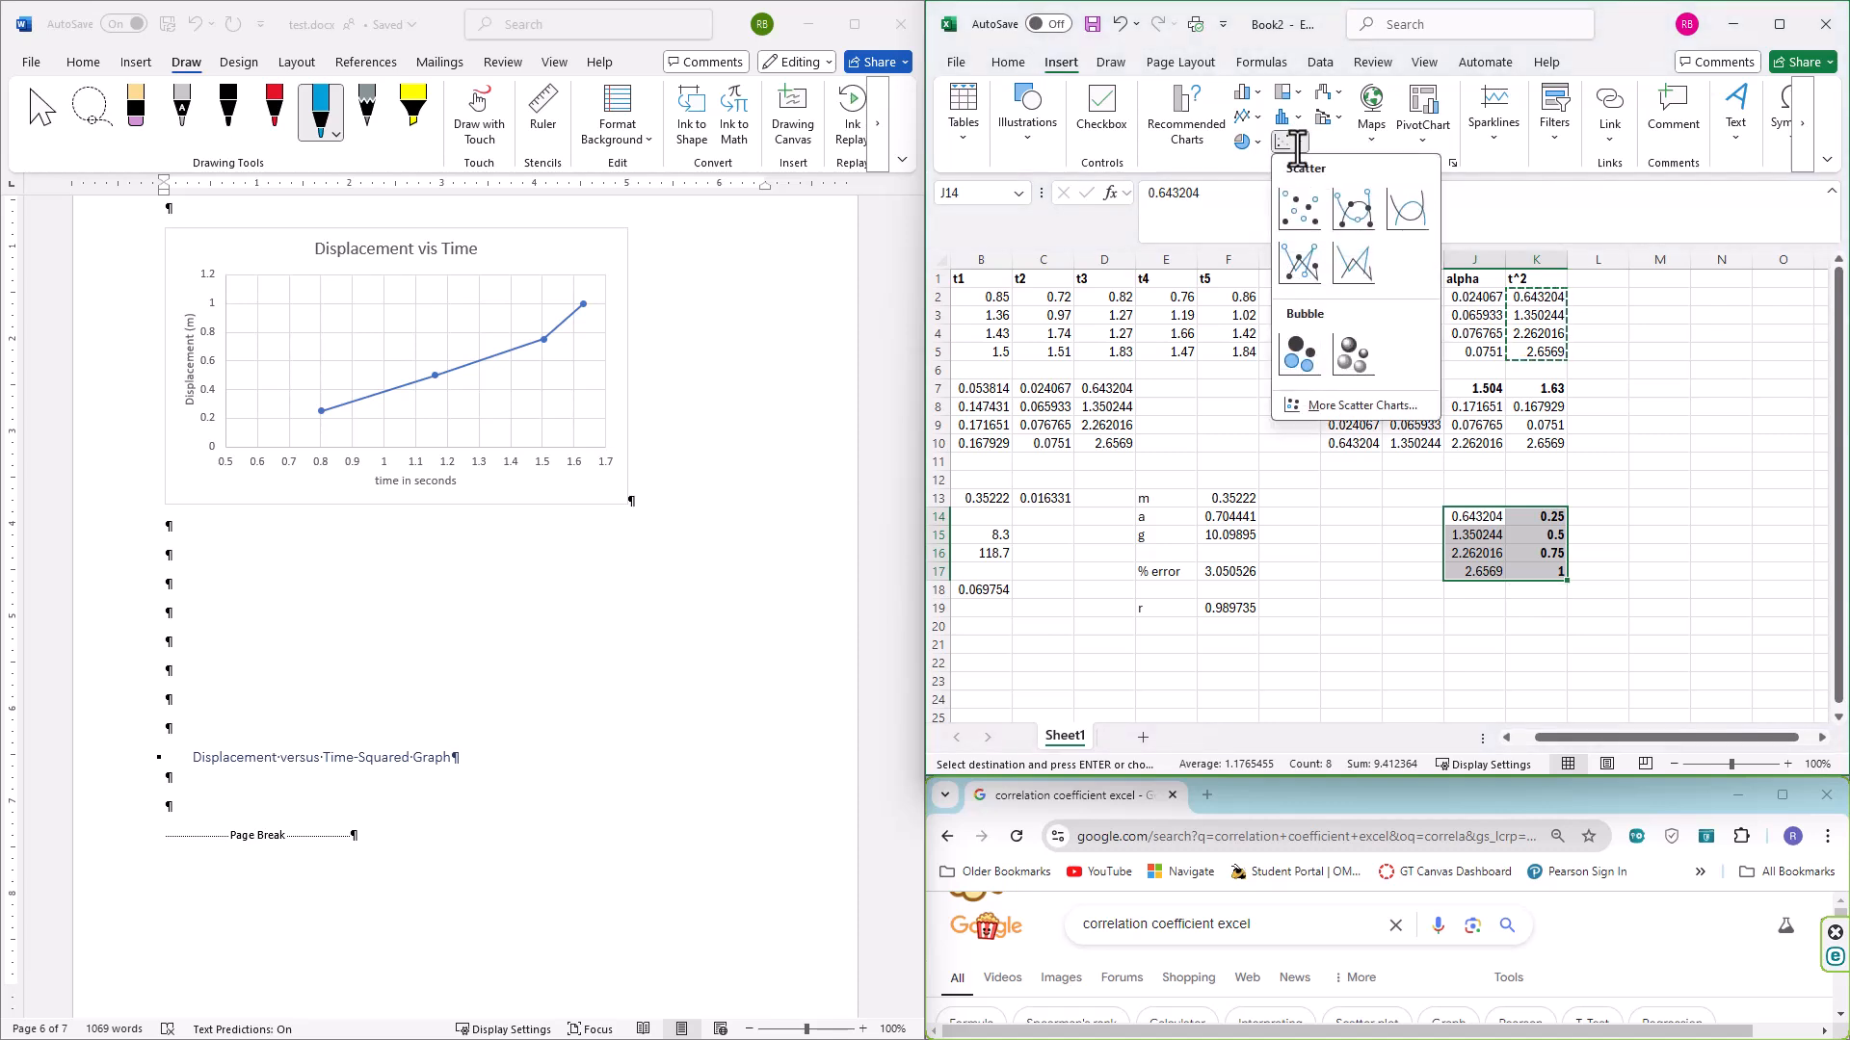
{"action": "left_click", "coordinate": [1301, 265]}
{"action": "left_click_drag", "start_coordinate": [1316, 381], "coordinate": [1217, 404]}
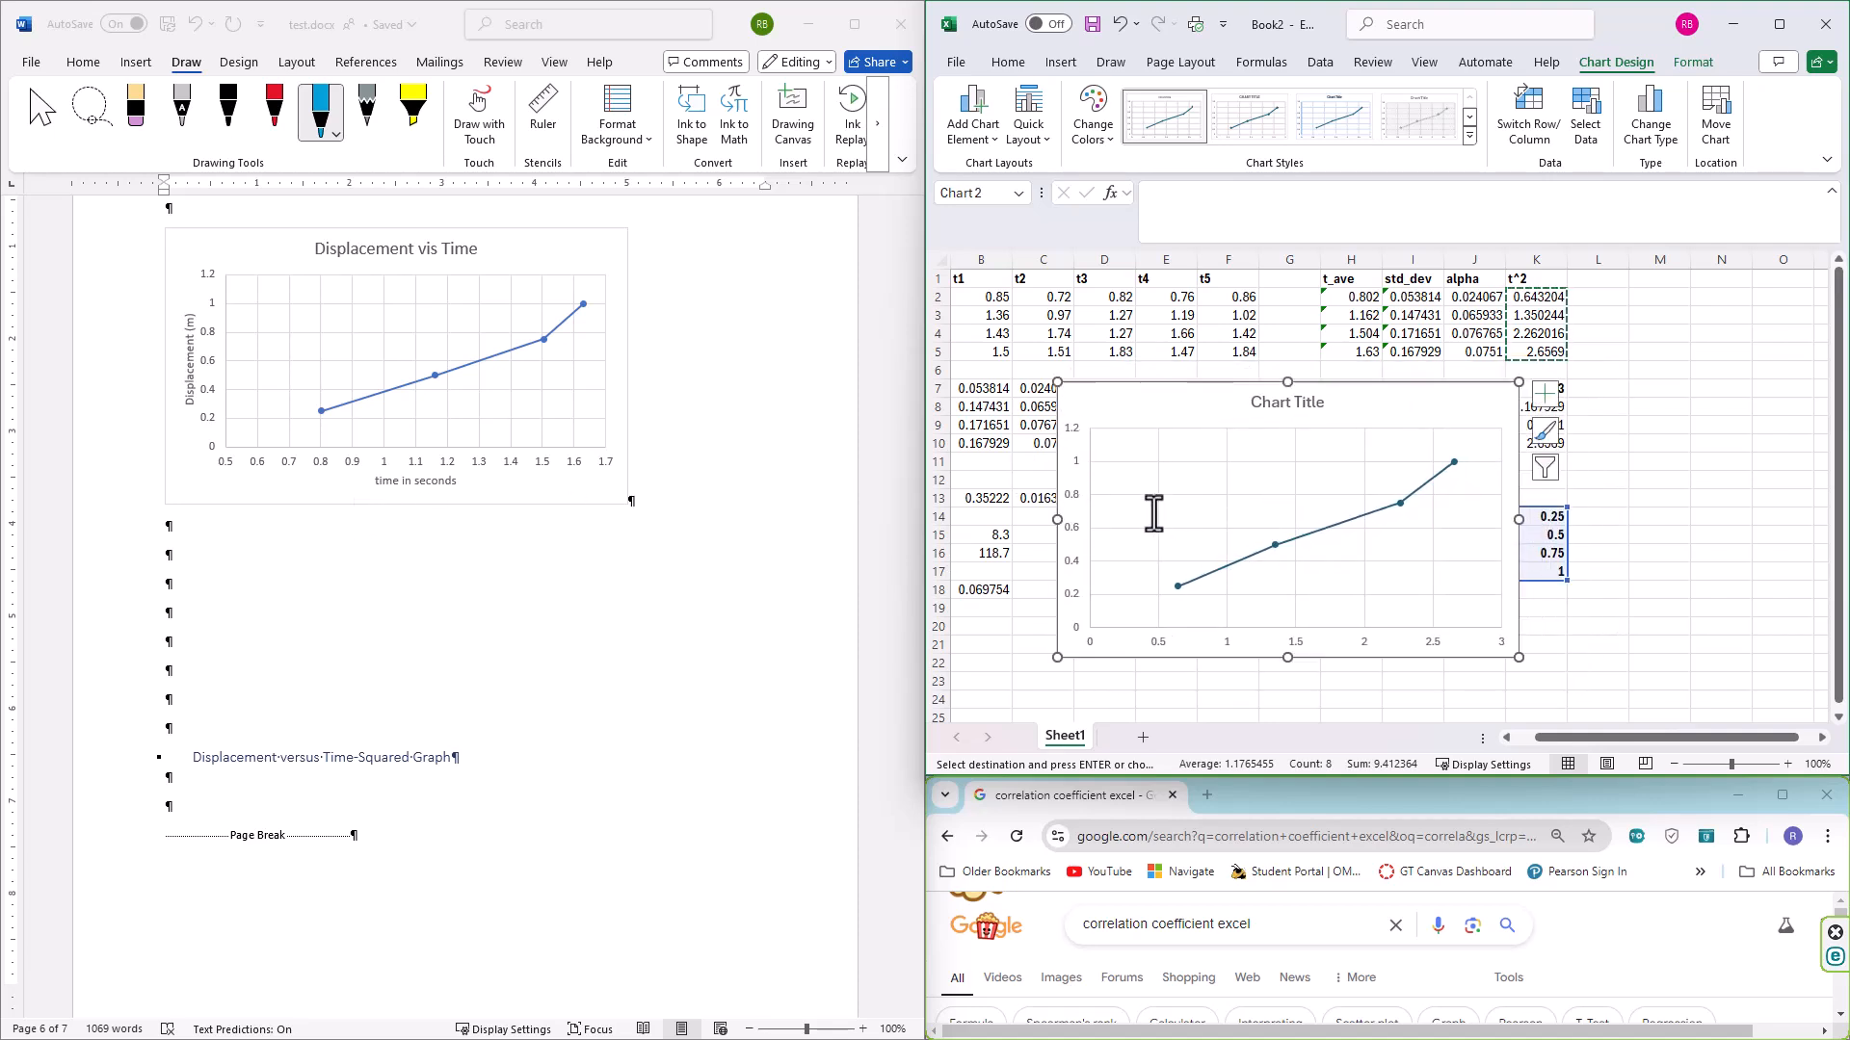
Change the new chart's title to "Displacement vs Time Squared"
{"action": "double_click", "coordinate": [1280, 405]}
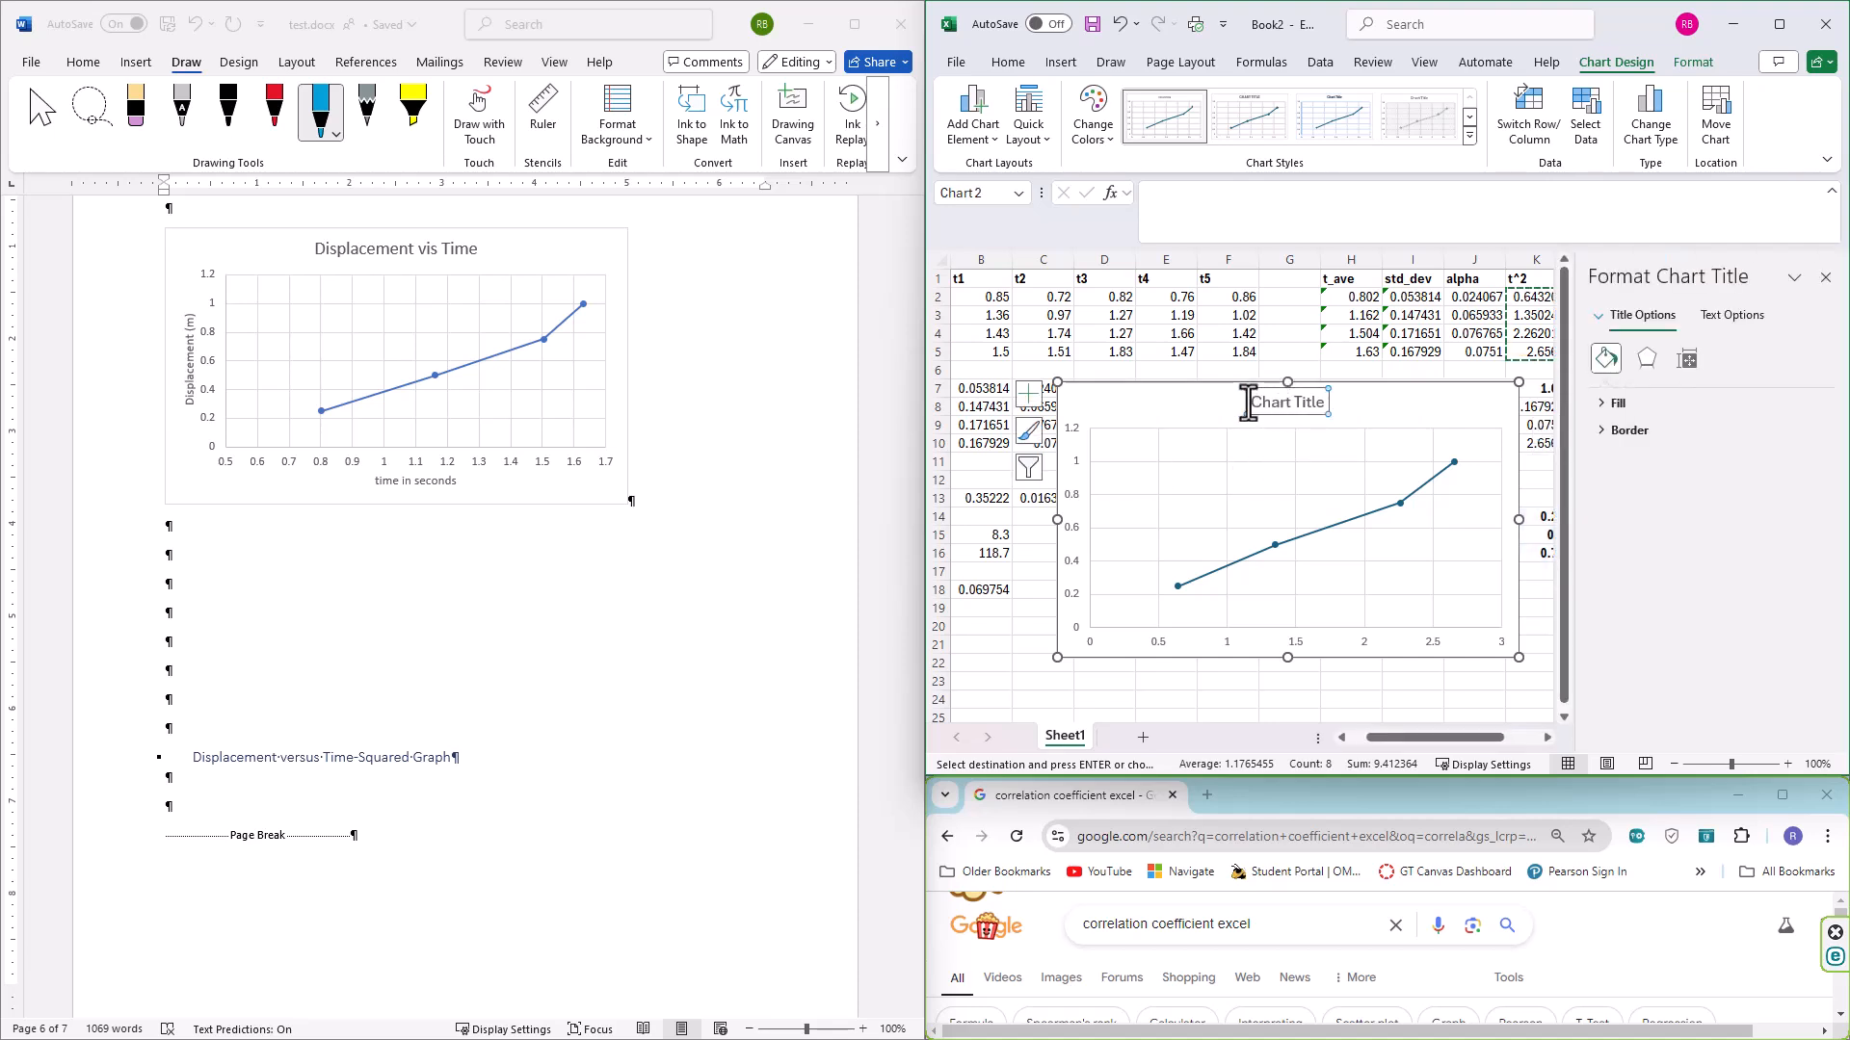
{"action": "left_click_drag", "start_coordinate": [1255, 405], "coordinate": [1323, 405]}
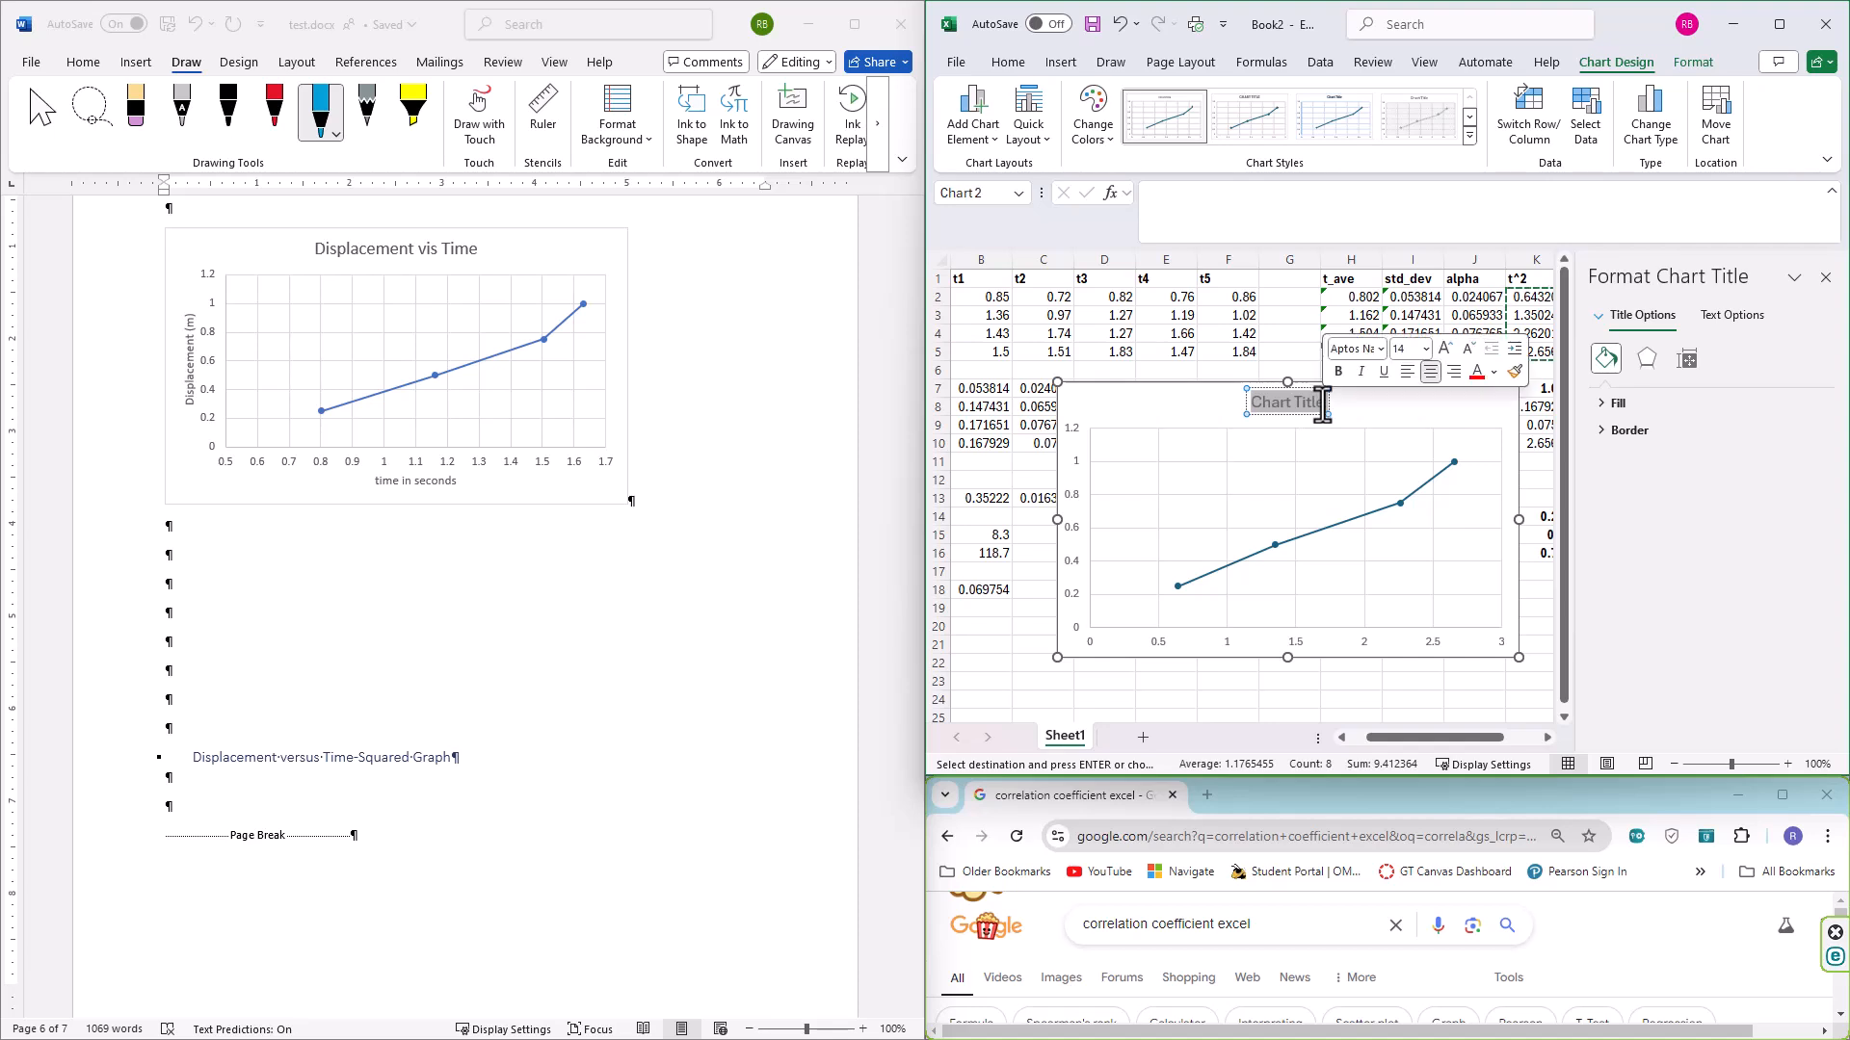
{"action": "type", "text": "Displacem"}
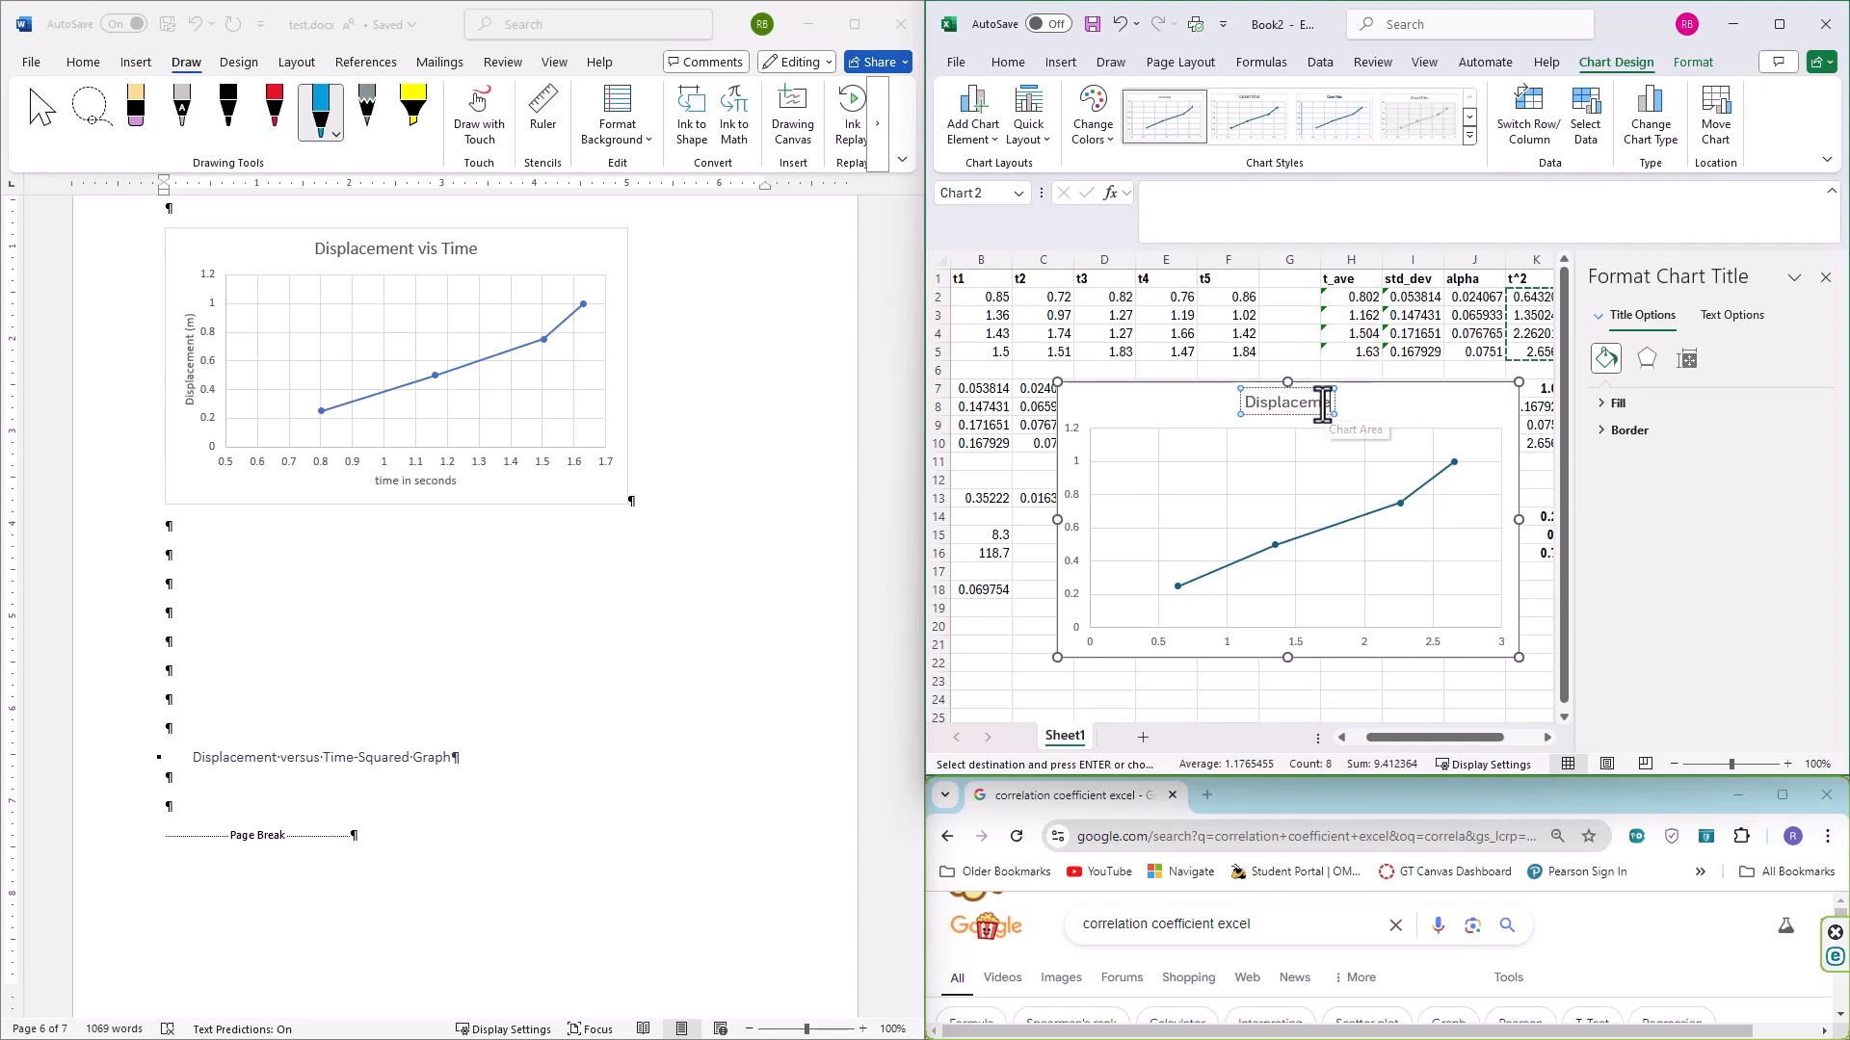
{"action": "type", "text": "ent vs time"}
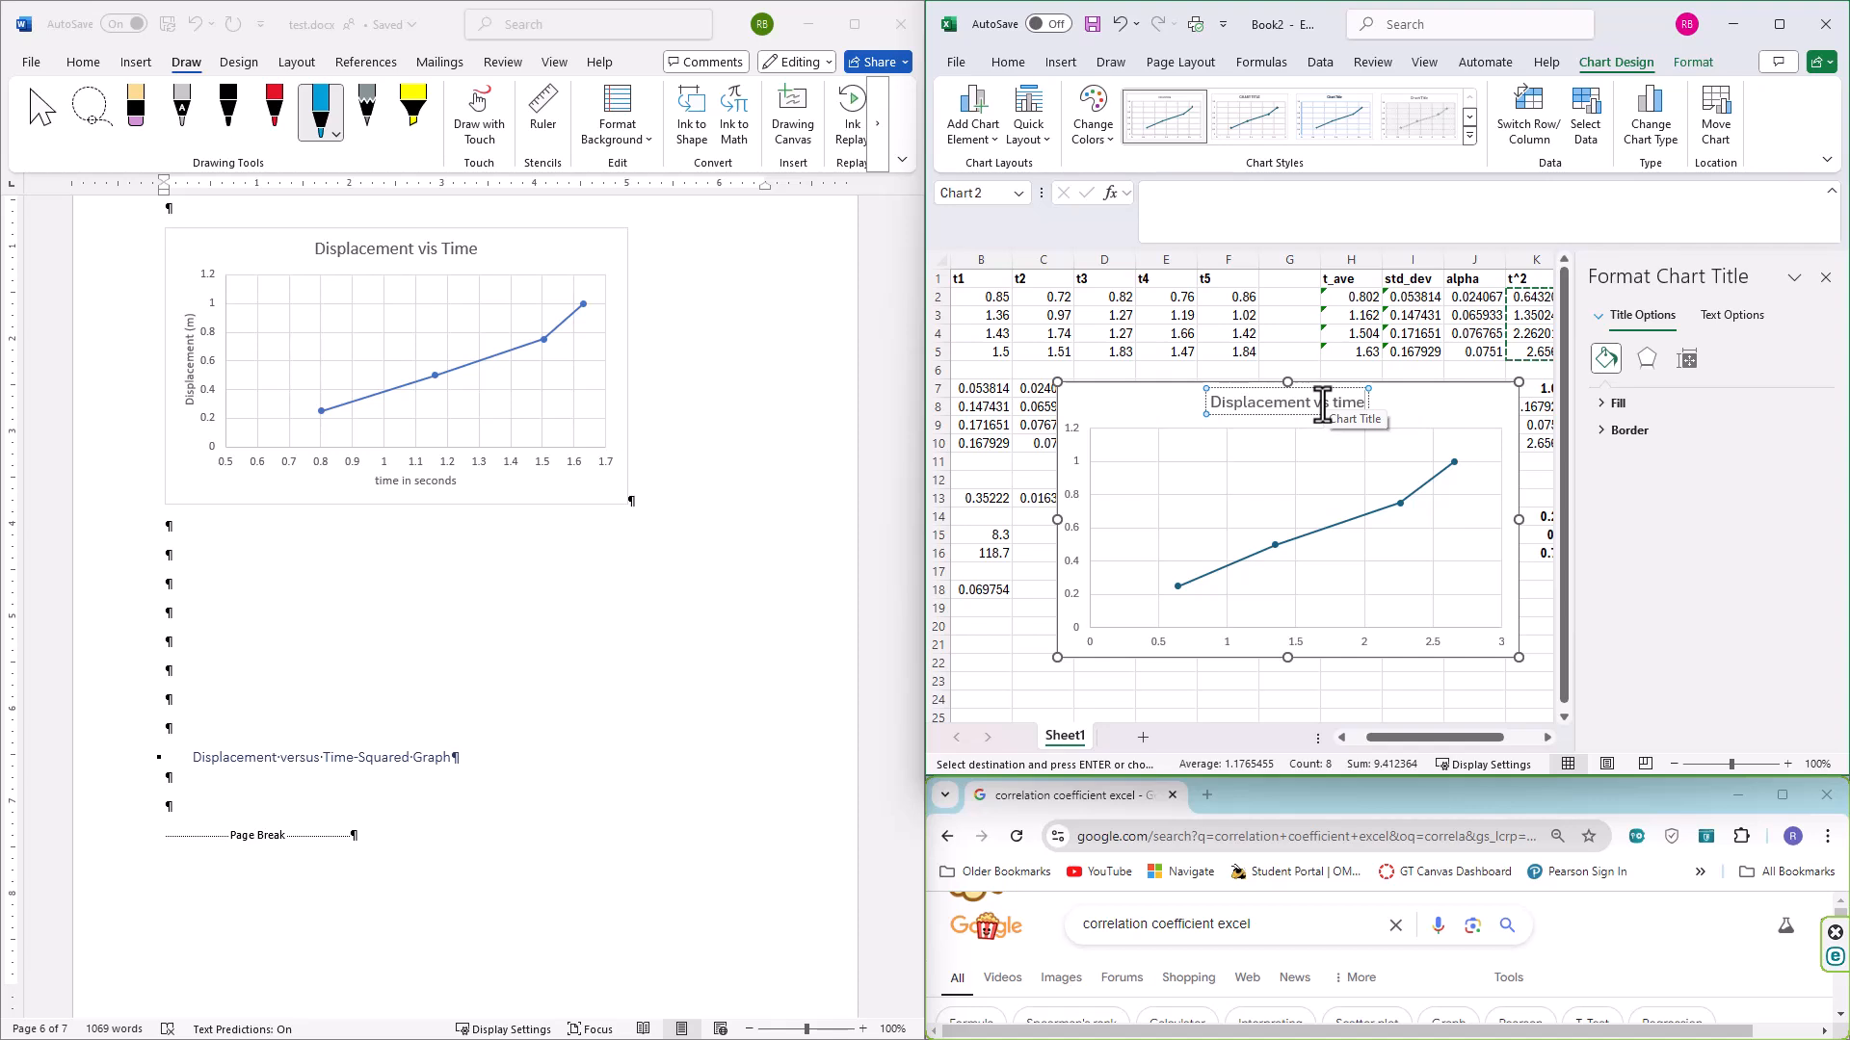
{"action": "type", "text": " seq"}
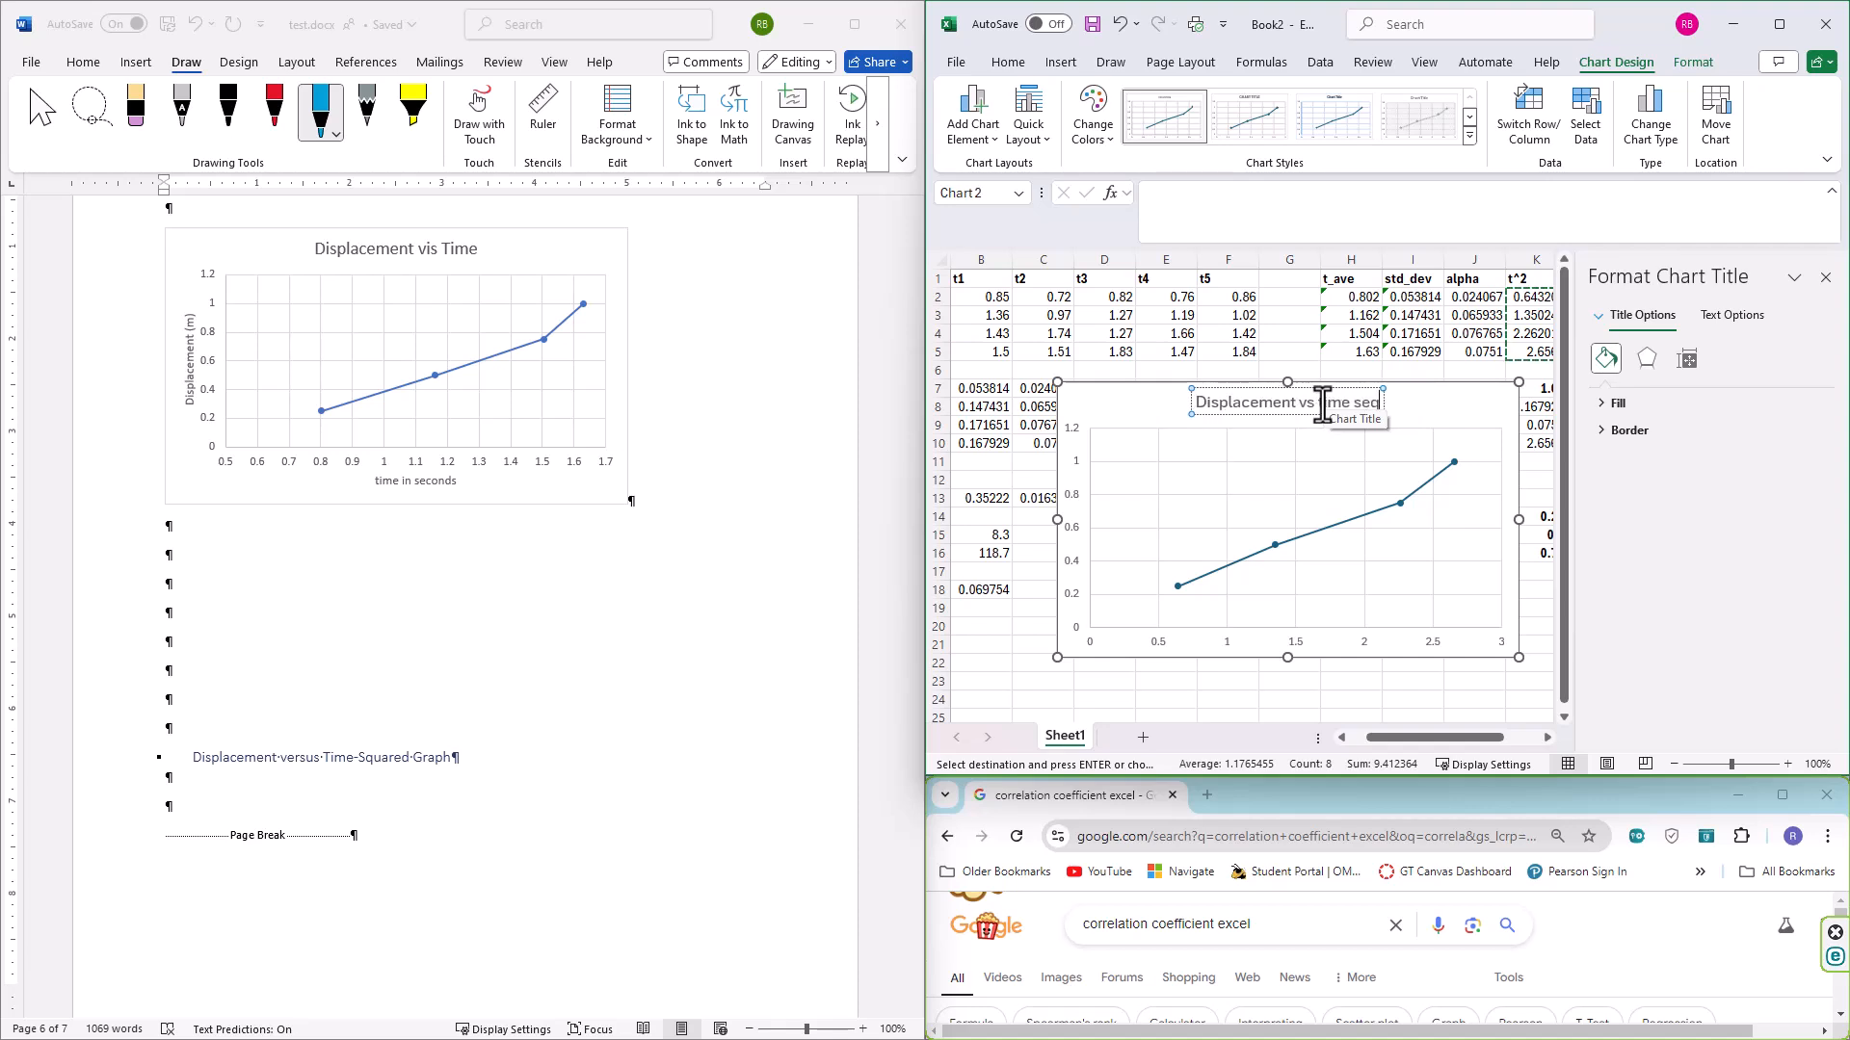
{"action": "key", "text": "BackSpace"}
{"action": "key", "text": "BackSpace"}
{"action": "type", "text": "q"}
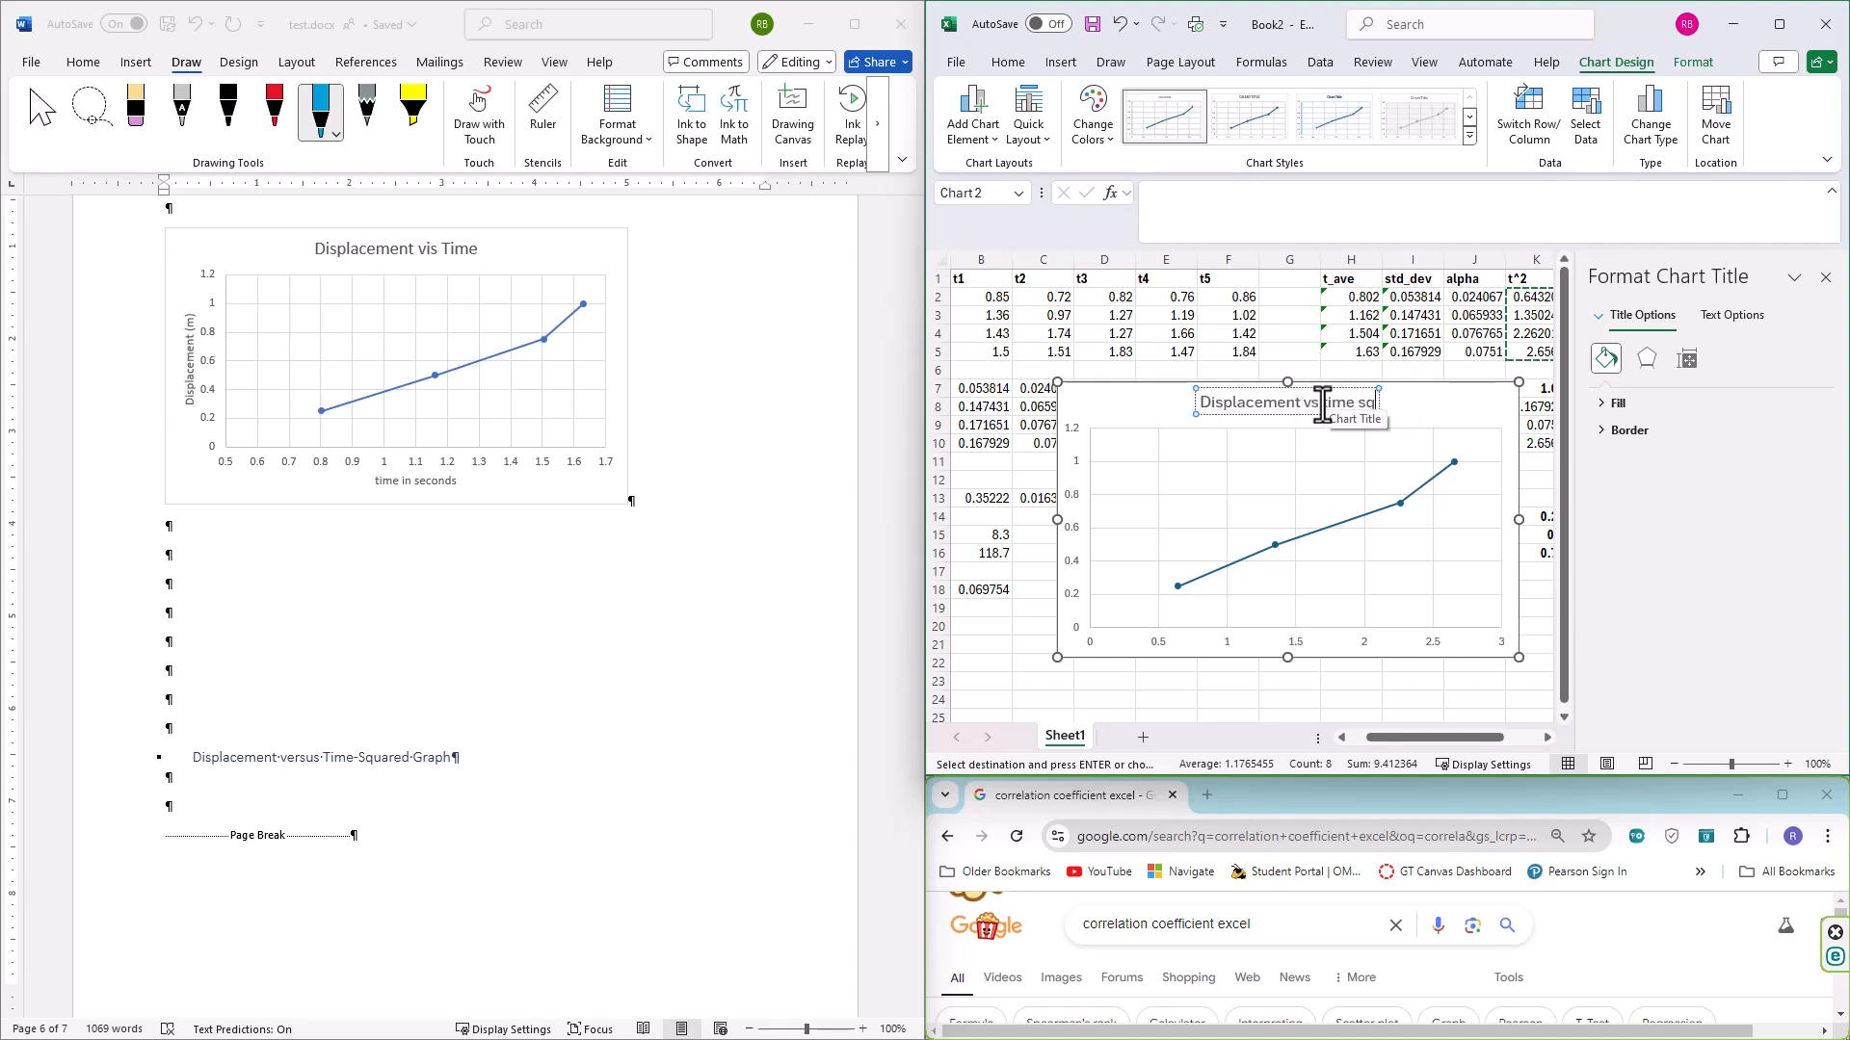
{"action": "type", "text": "uared"}
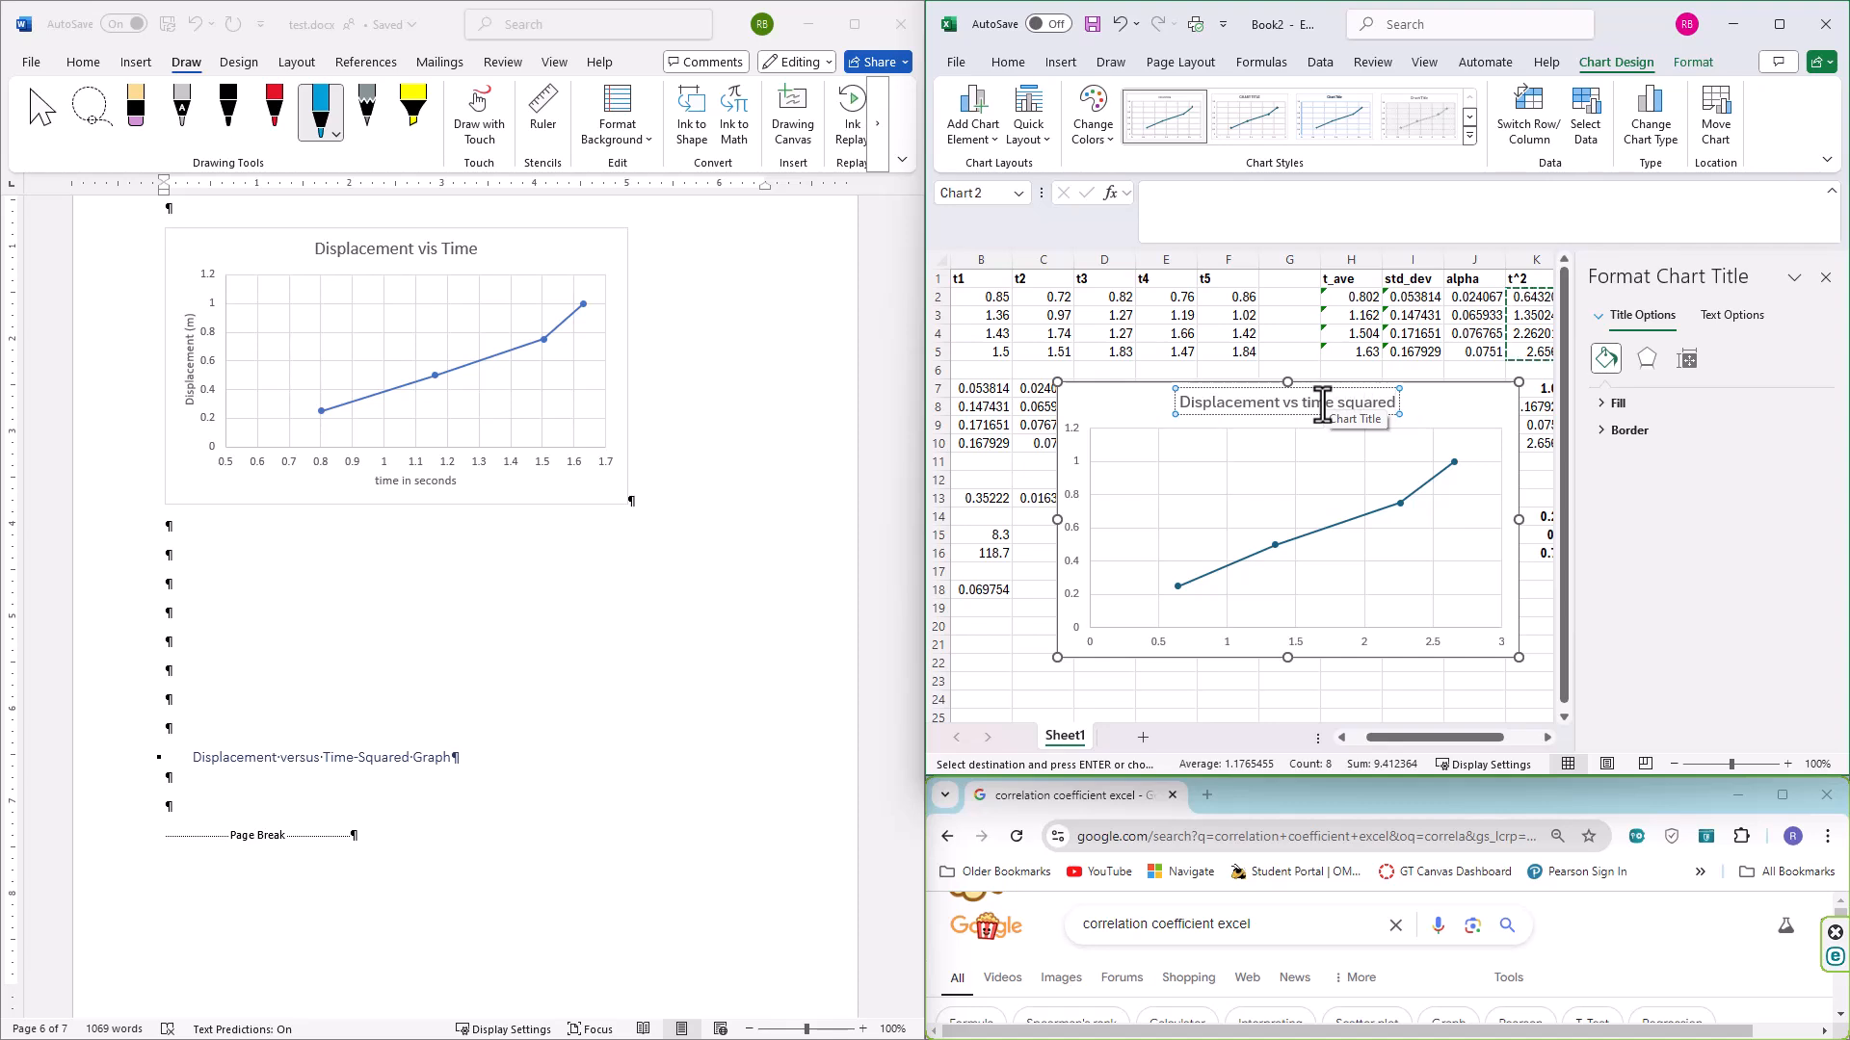
{"action": "key", "text": "BackSpace"}
{"action": "type", "text": "T"}
{"action": "key", "text": "BackSpace"}
{"action": "type", "text": "S"}
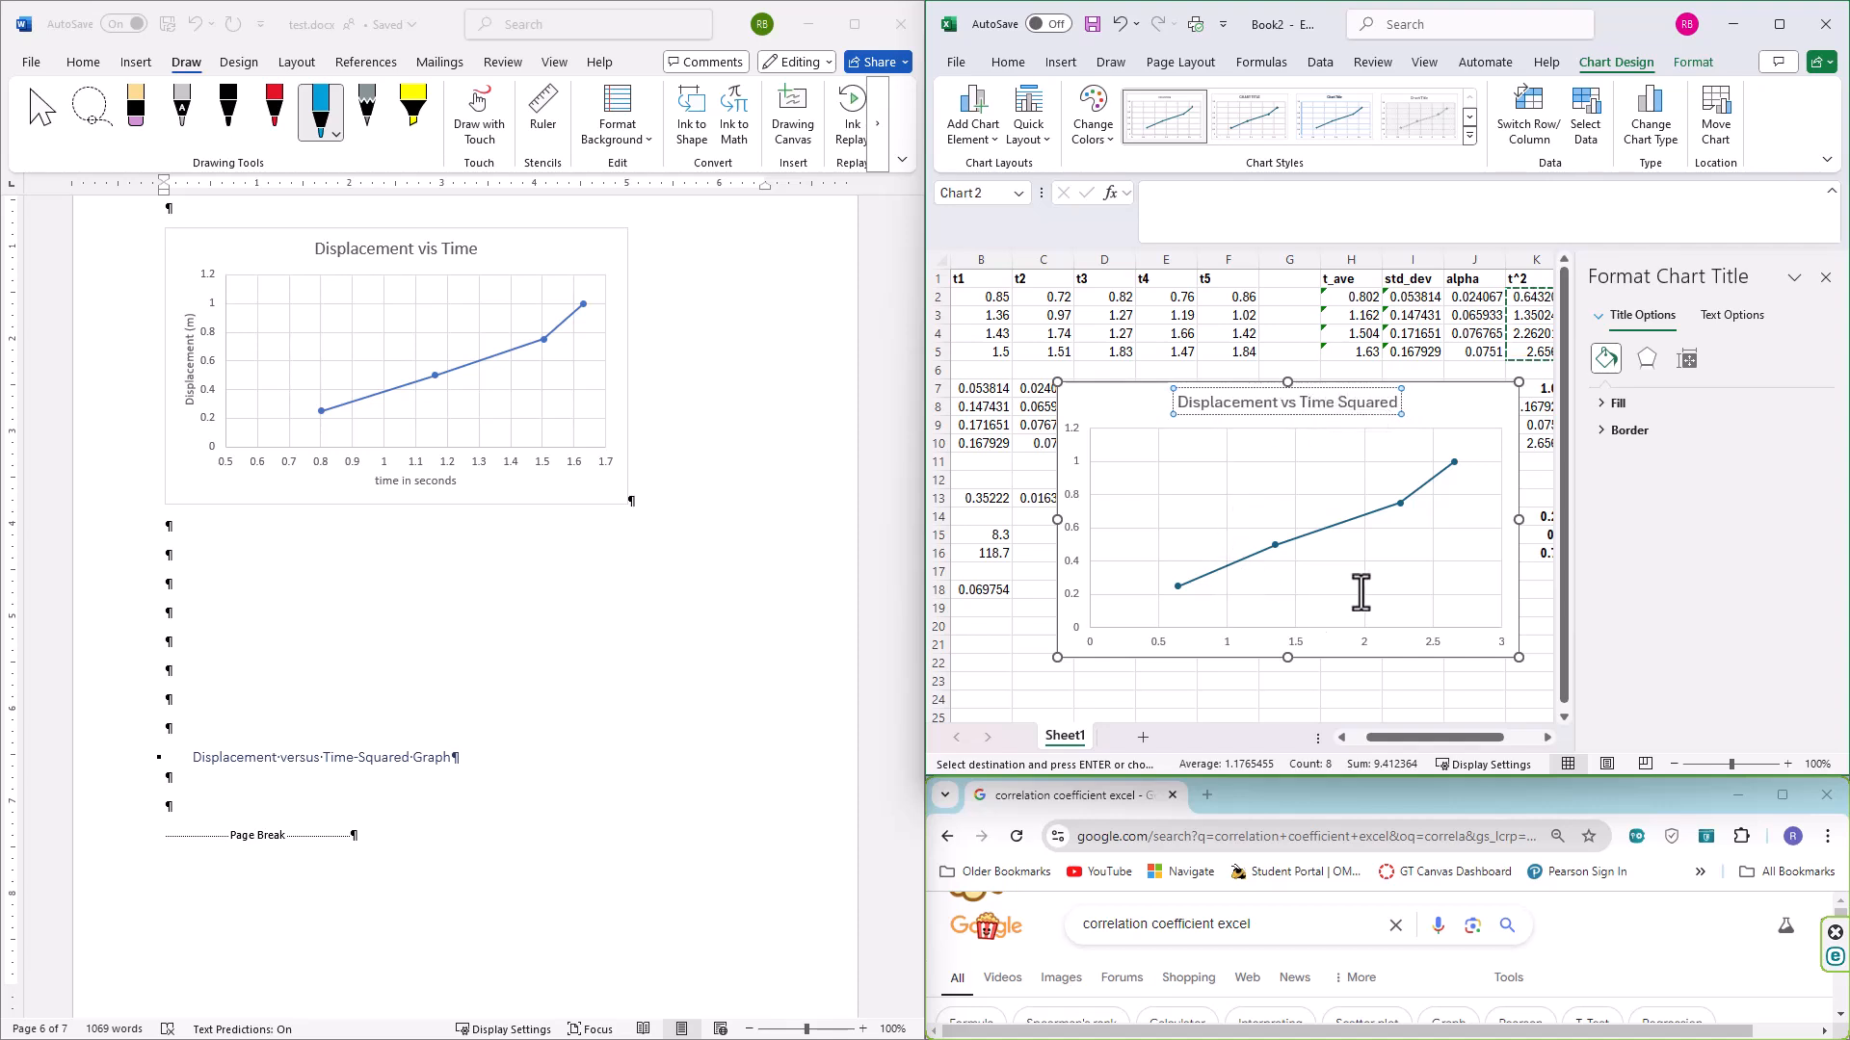
Add a primary horizontal axis title to the chart reading "time squared in seconds²"
{"action": "left_click", "coordinate": [1343, 641]}
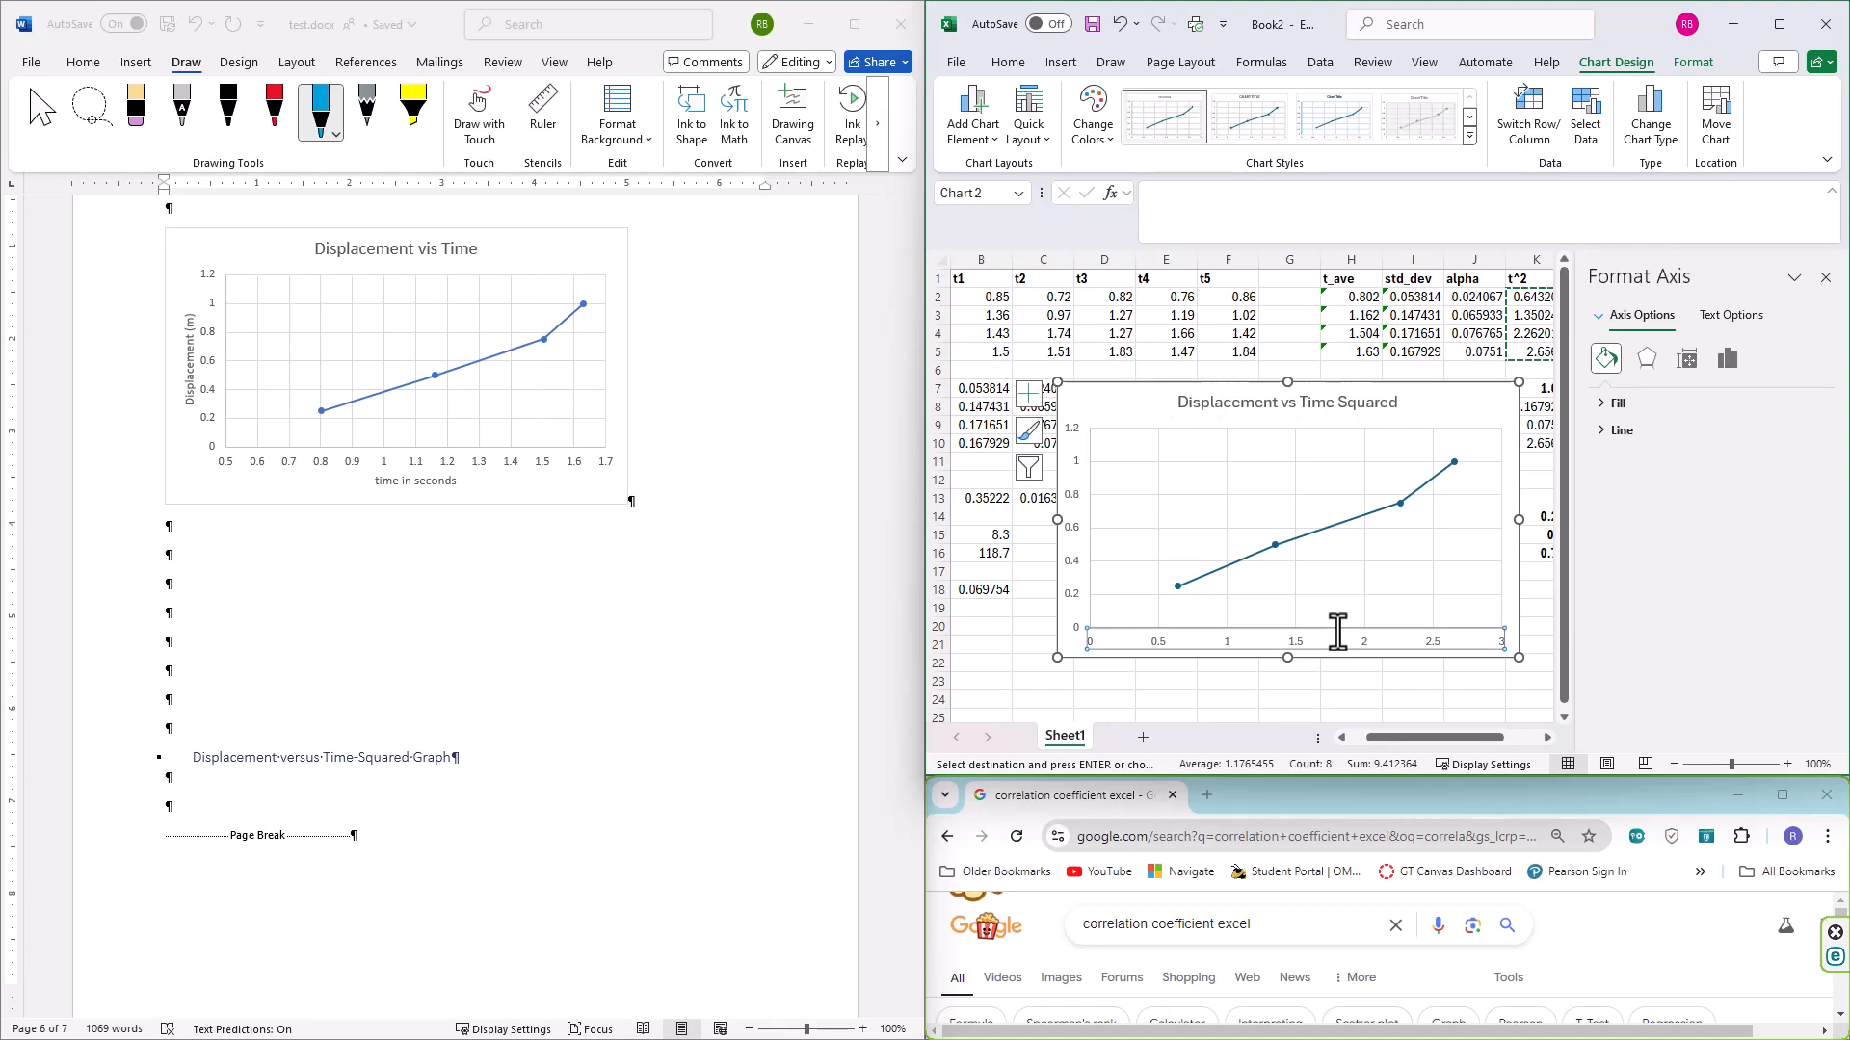
{"action": "left_click", "coordinate": [1029, 116]}
{"action": "left_click", "coordinate": [984, 135]}
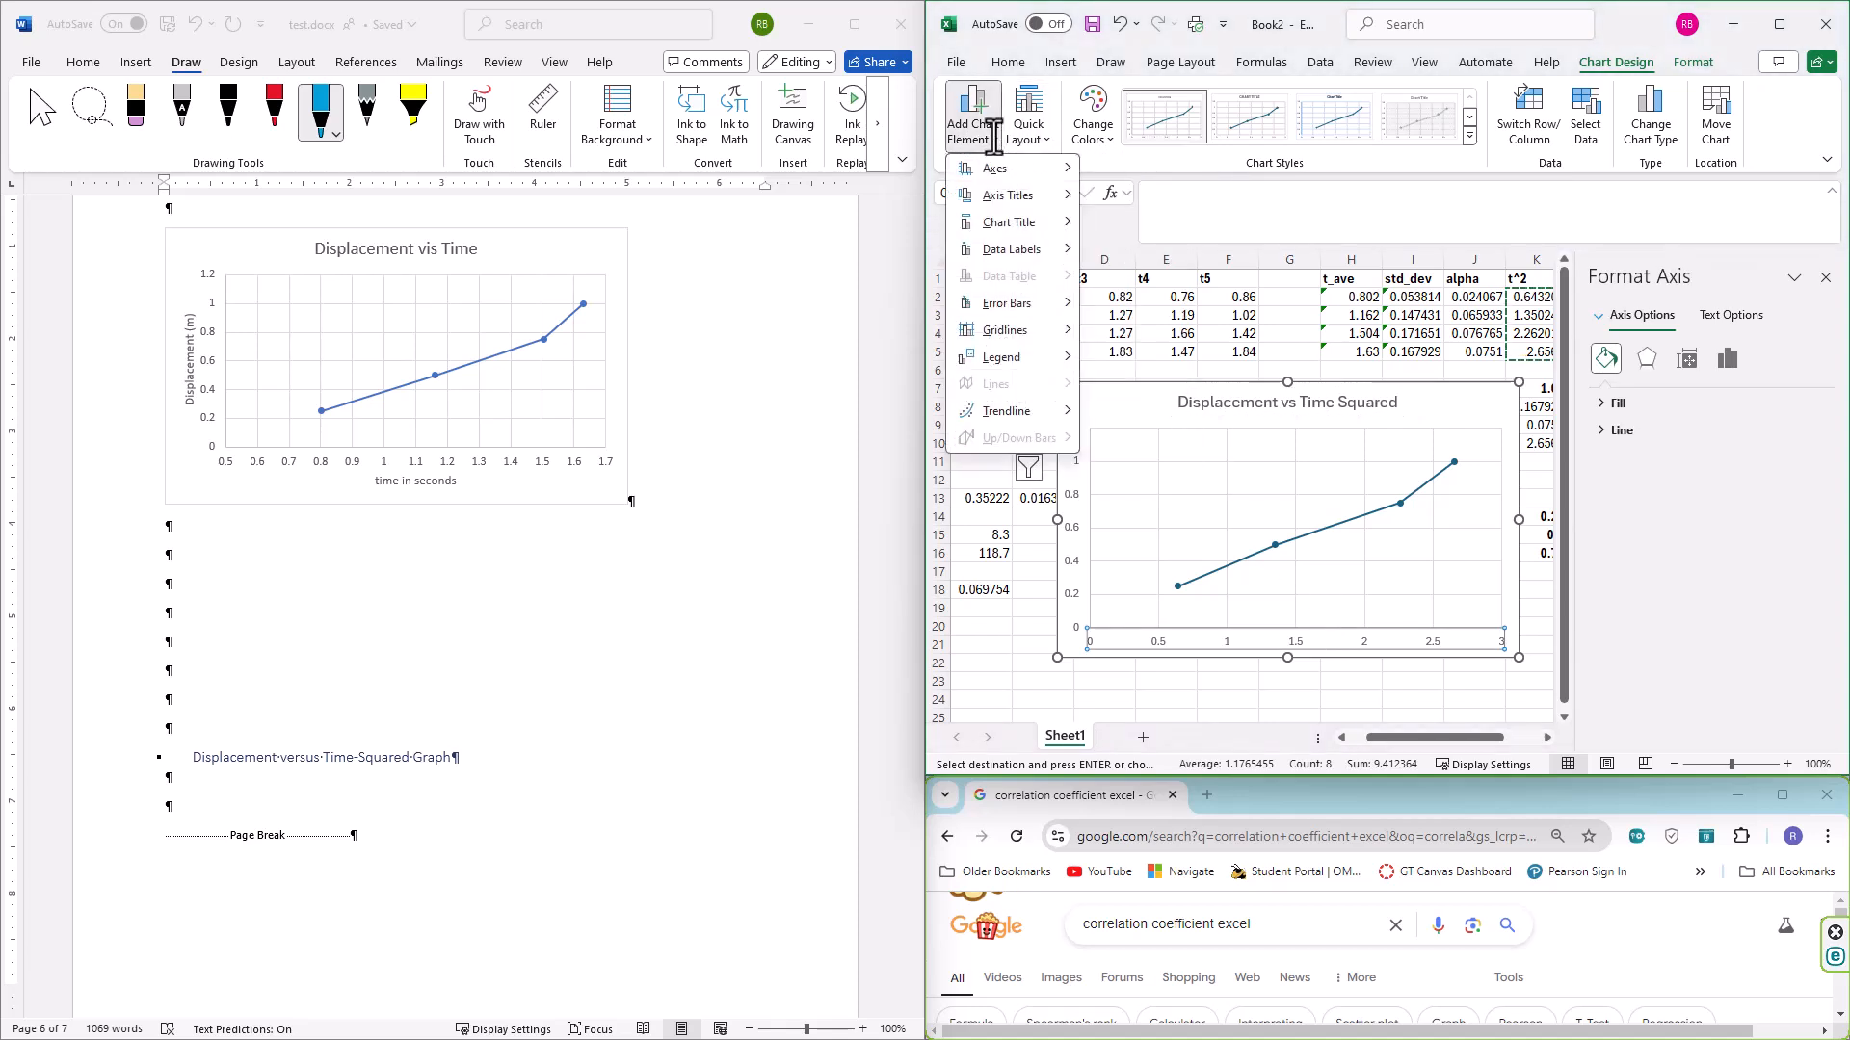
{"action": "mouse_move", "coordinate": [1038, 193]}
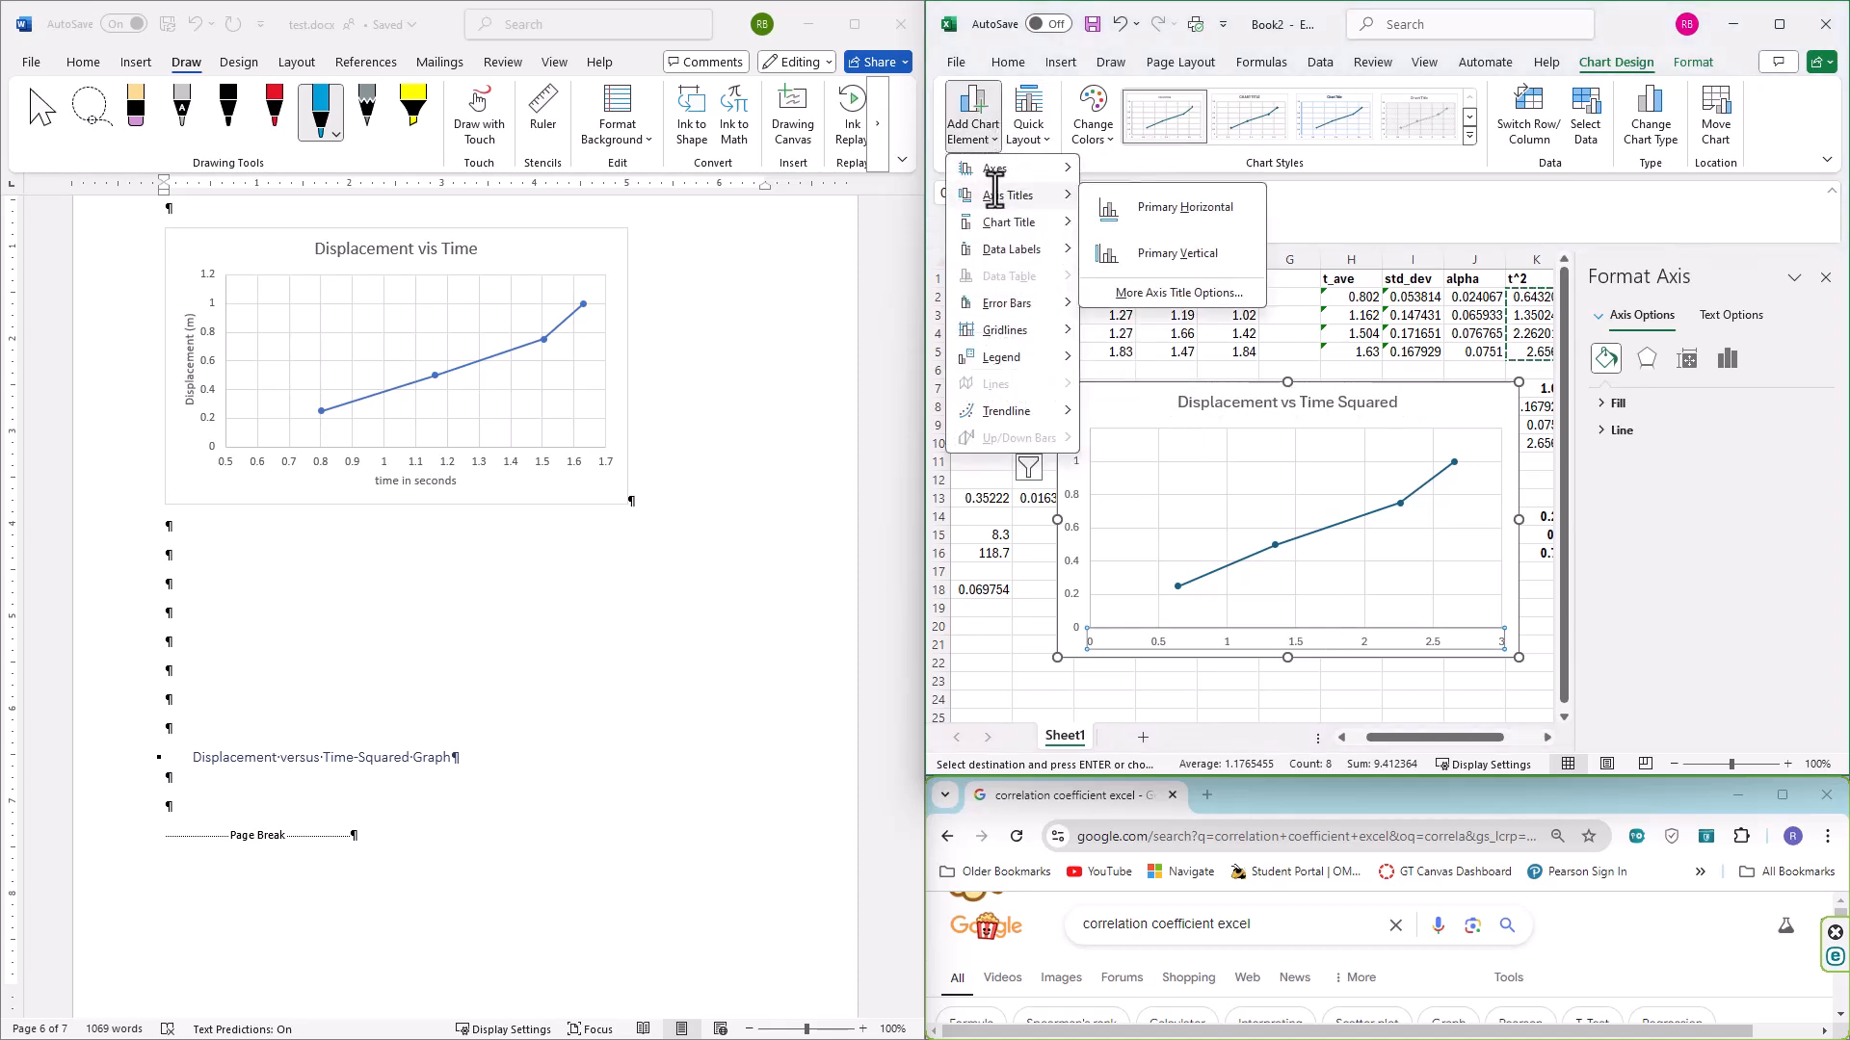
{"action": "left_click", "coordinate": [1190, 206]}
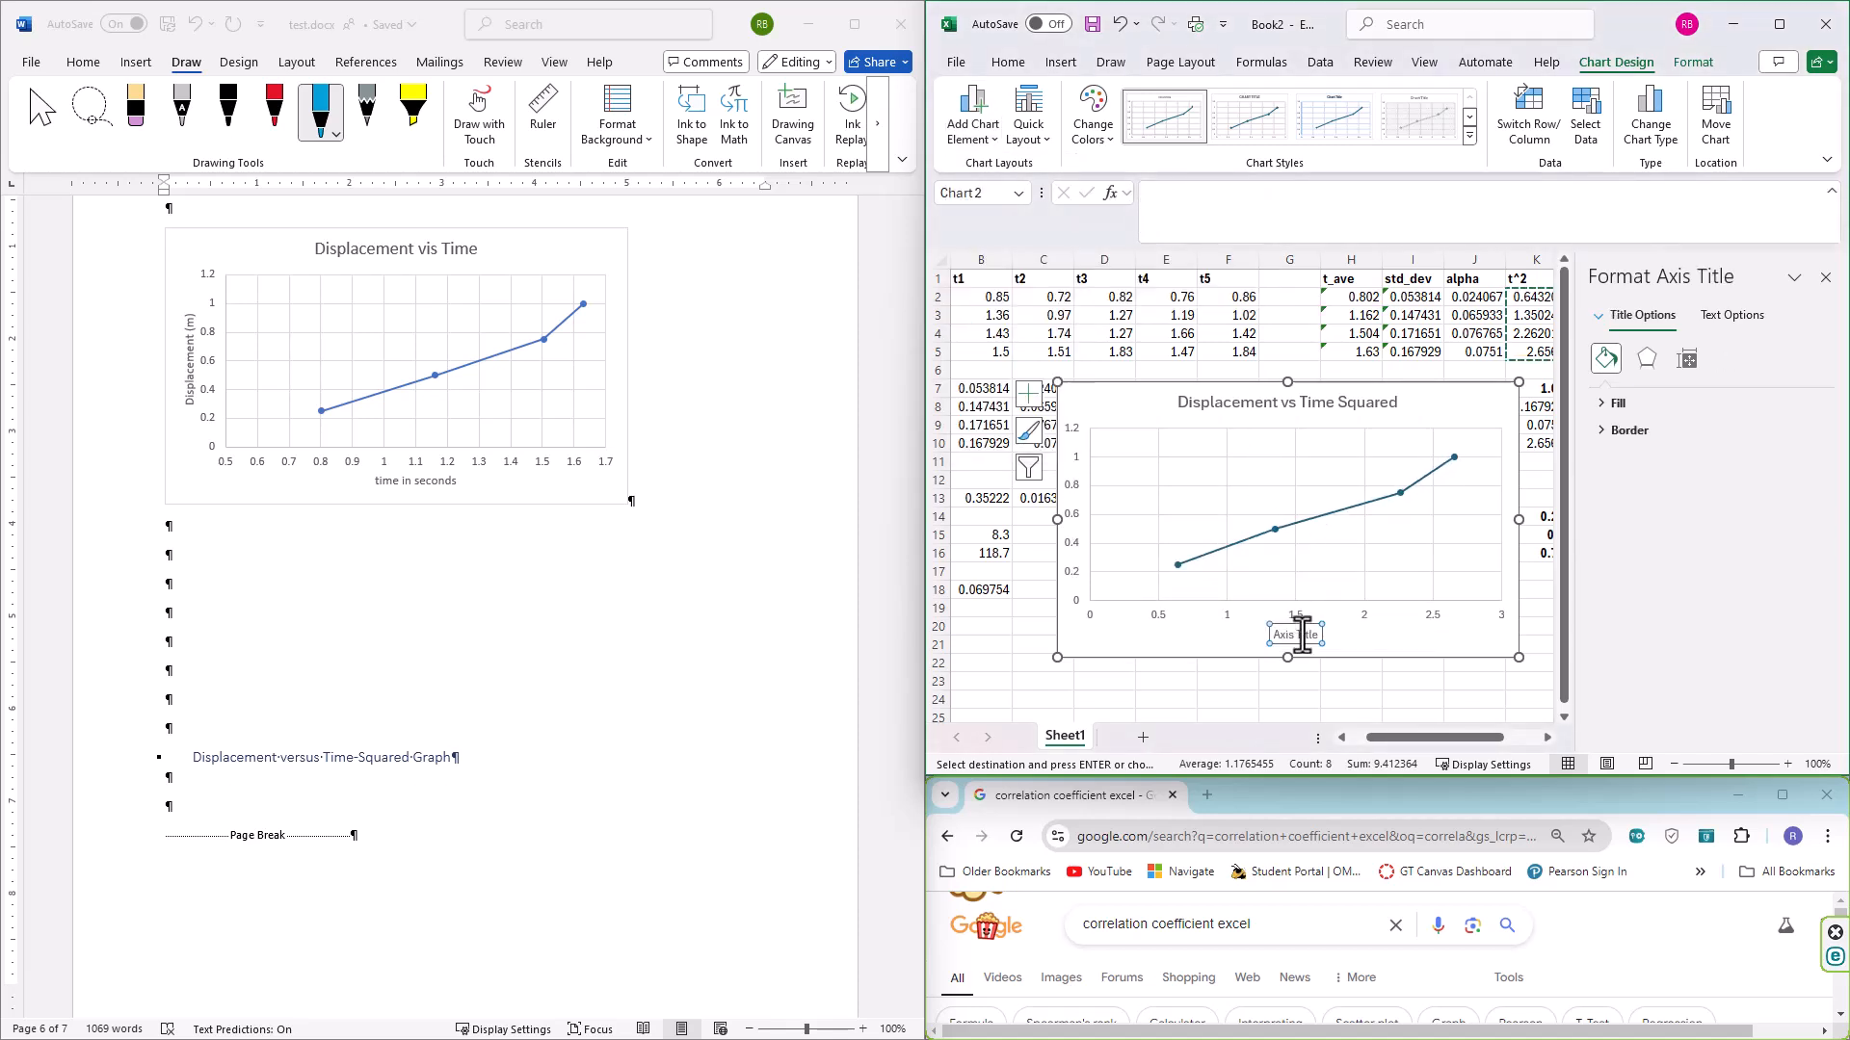
{"action": "double_click", "coordinate": [1297, 636]}
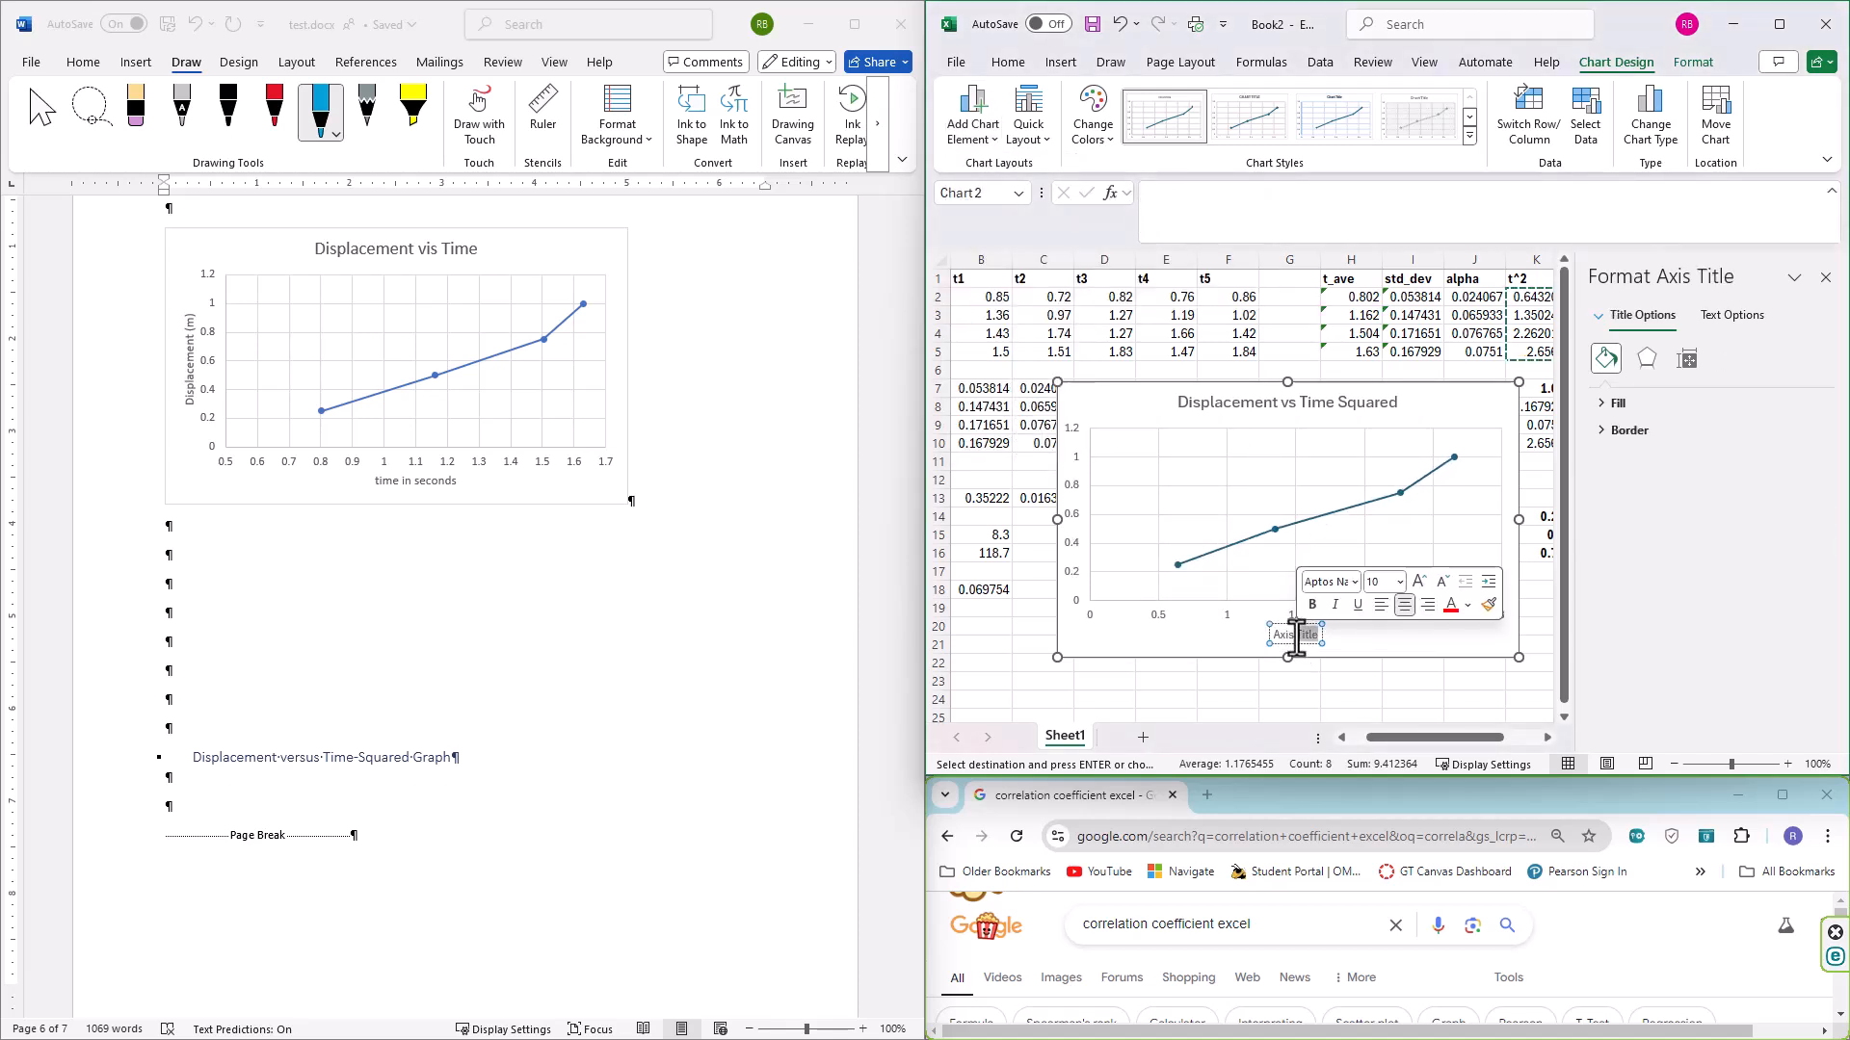
{"action": "key", "text": "BackSpace"}
{"action": "key", "text": "BackSpace"}
{"action": "key", "text": "BackSpace"}
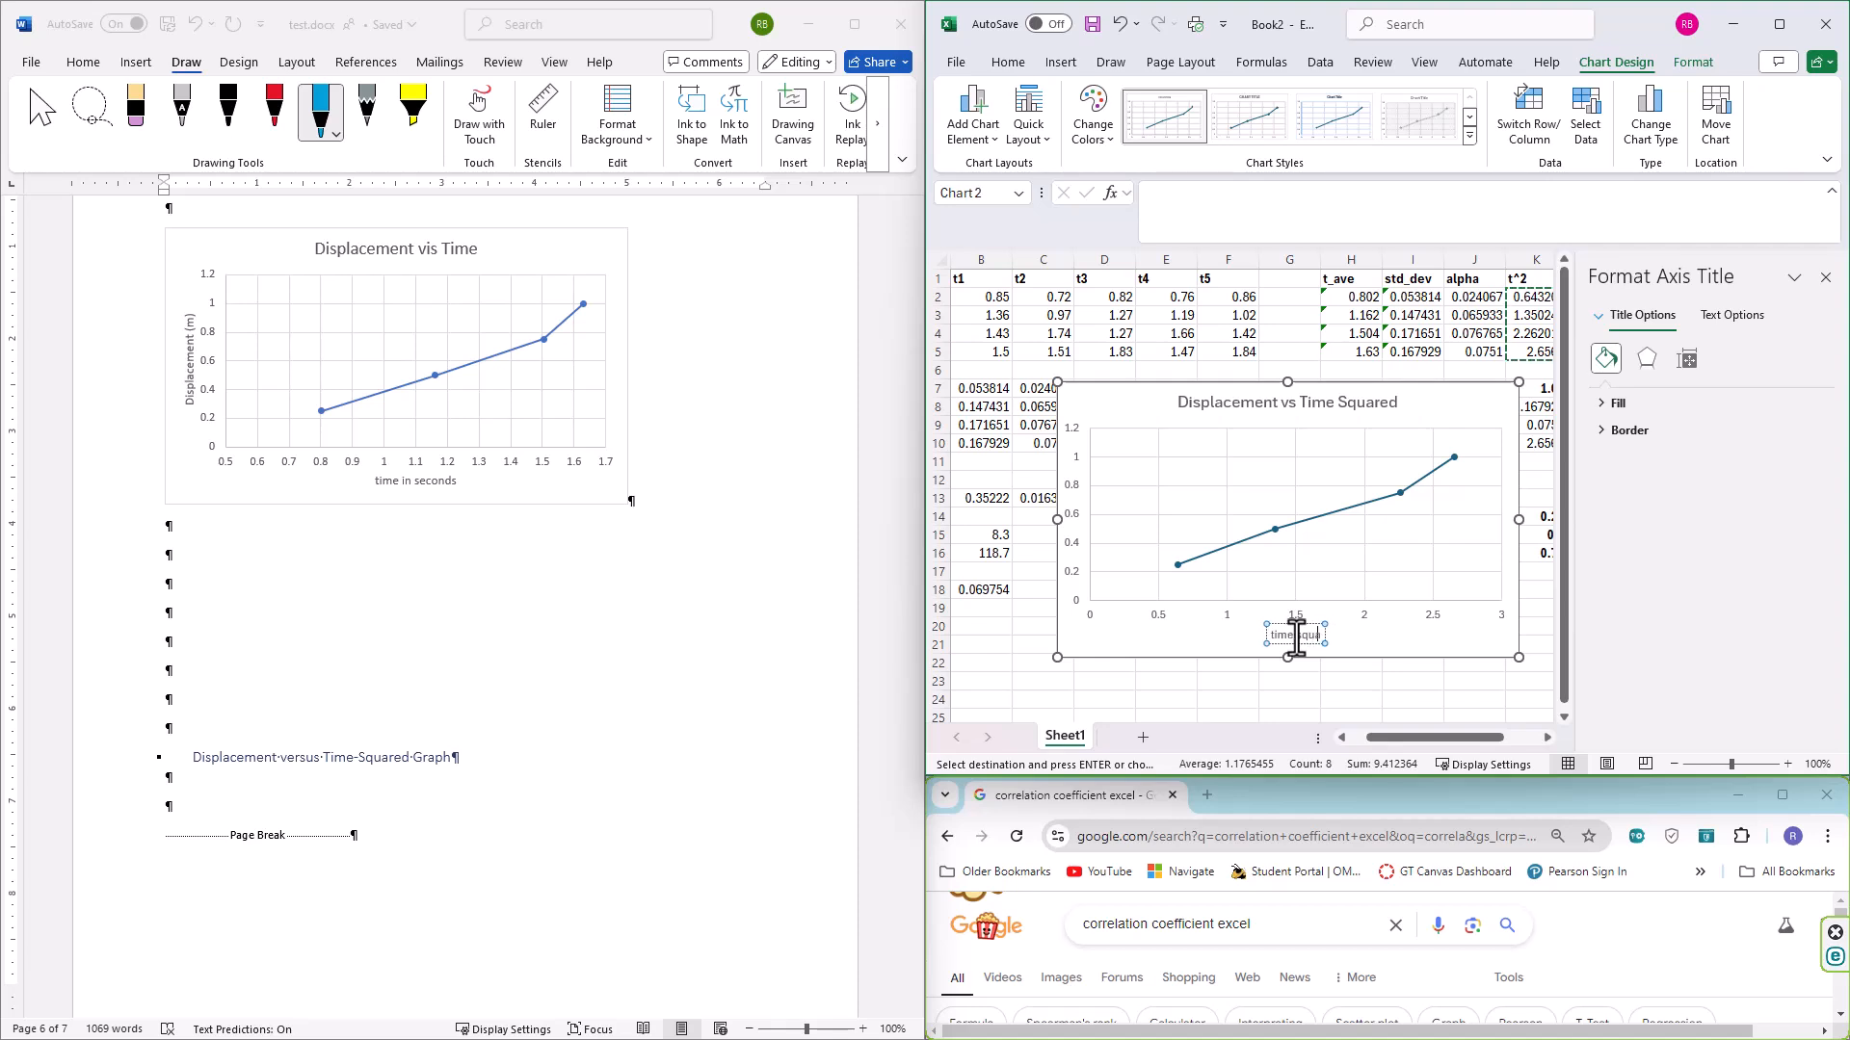
{"action": "type", "text": "econds"}
{"action": "type", "text": "²"}
Add a primary vertical axis title to the chart reading "Displacement in Meters"
{"action": "left_click", "coordinate": [991, 139]}
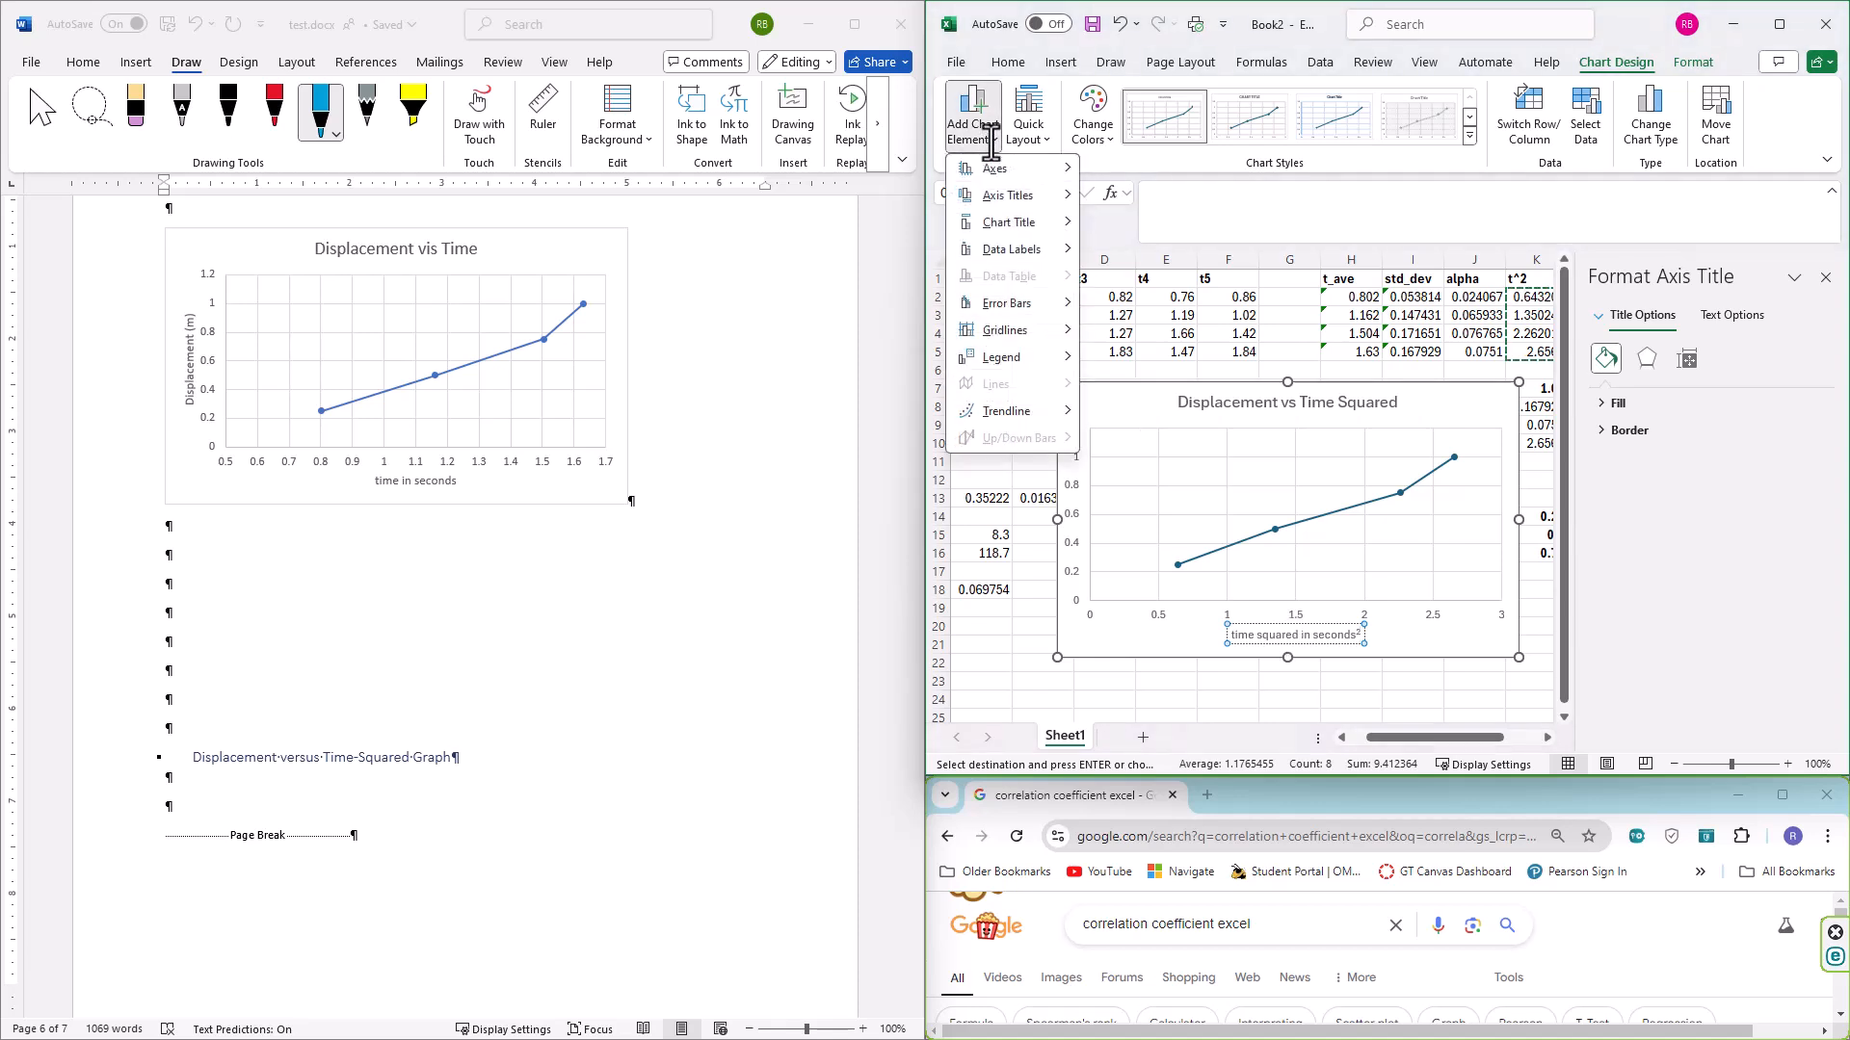
{"action": "mouse_move", "coordinate": [1022, 204]}
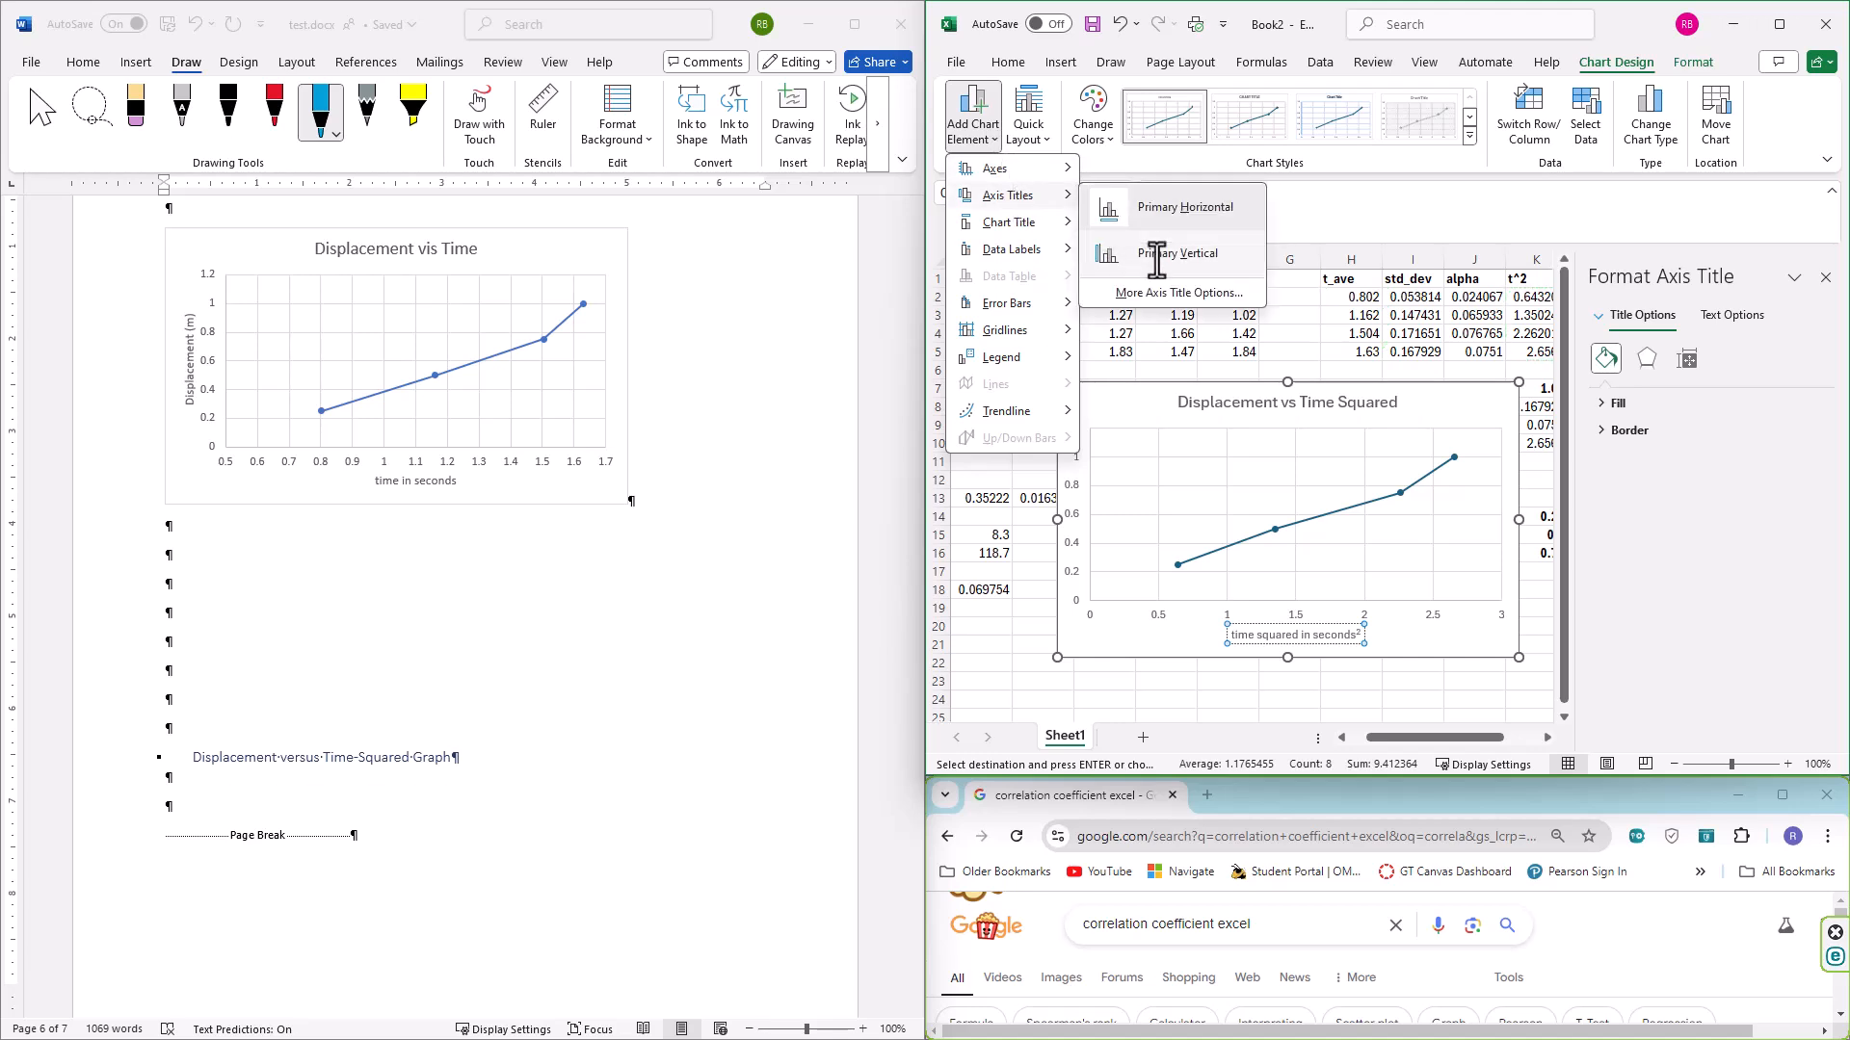
{"action": "left_click", "coordinate": [1155, 254]}
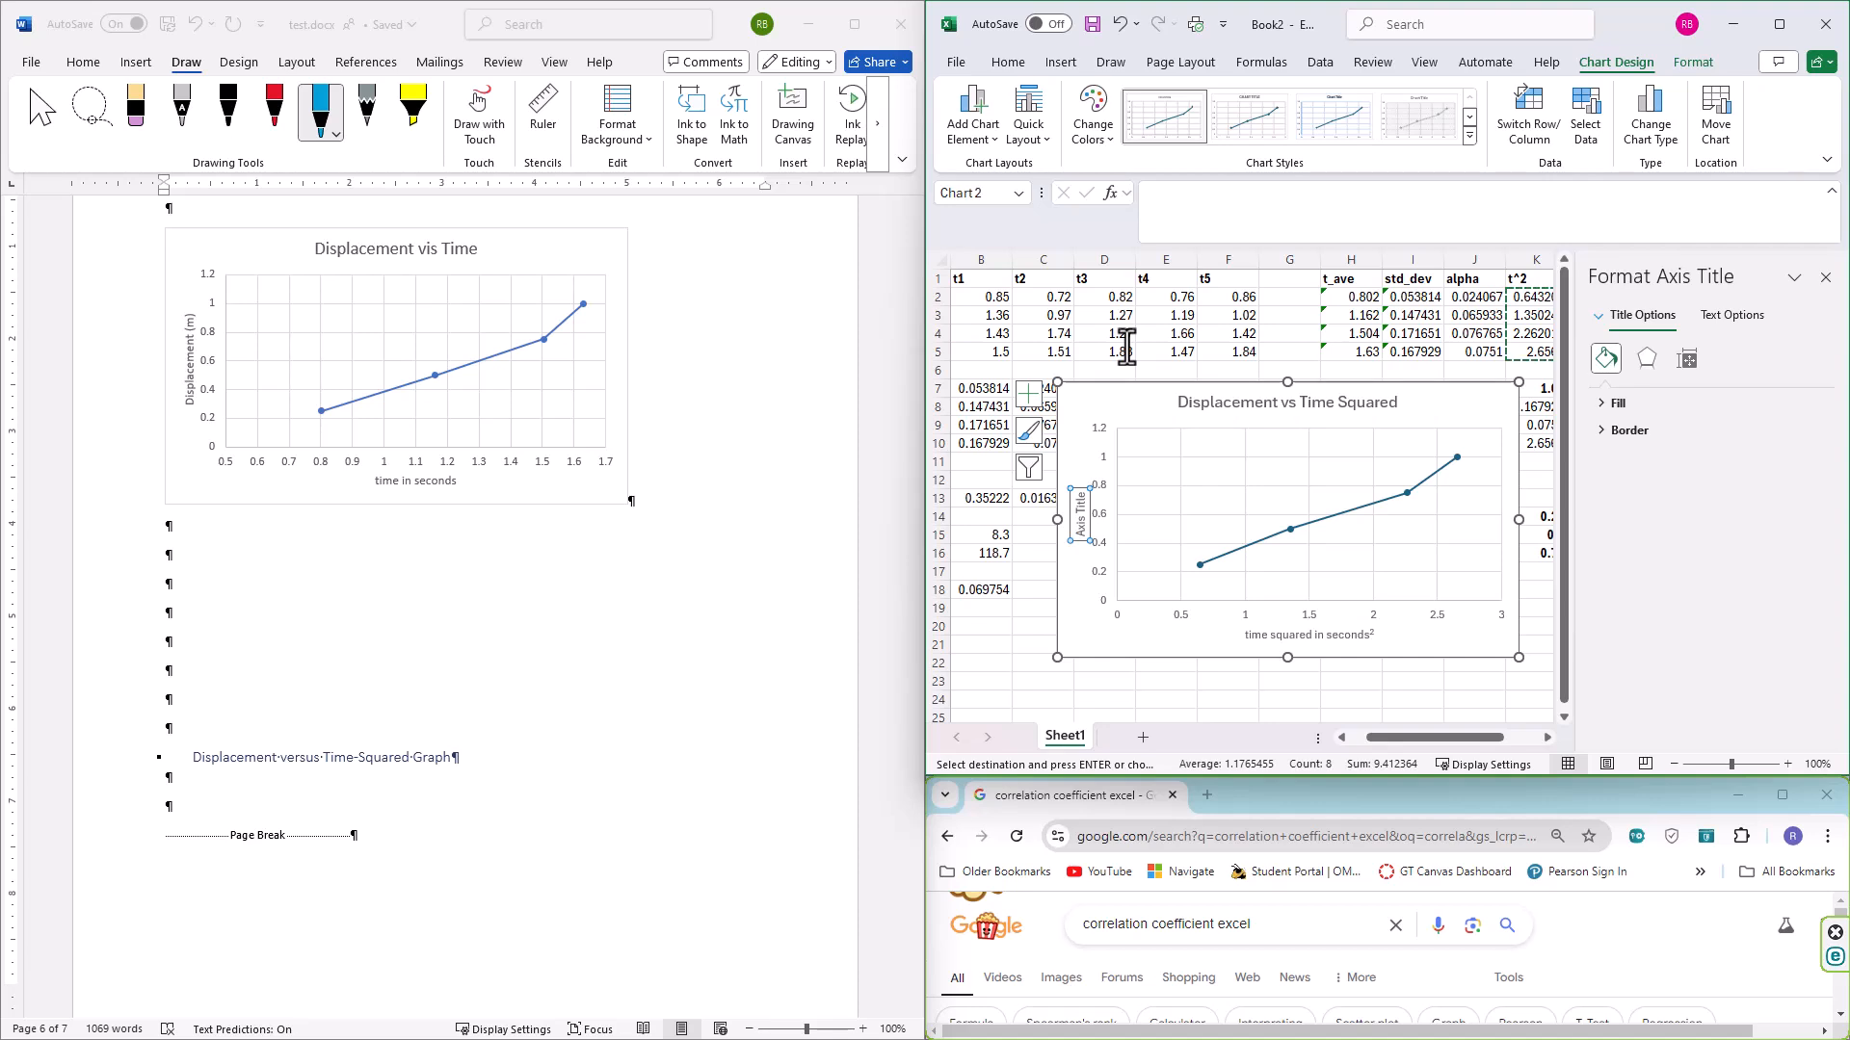
{"action": "type", "text": "Displacement in"}
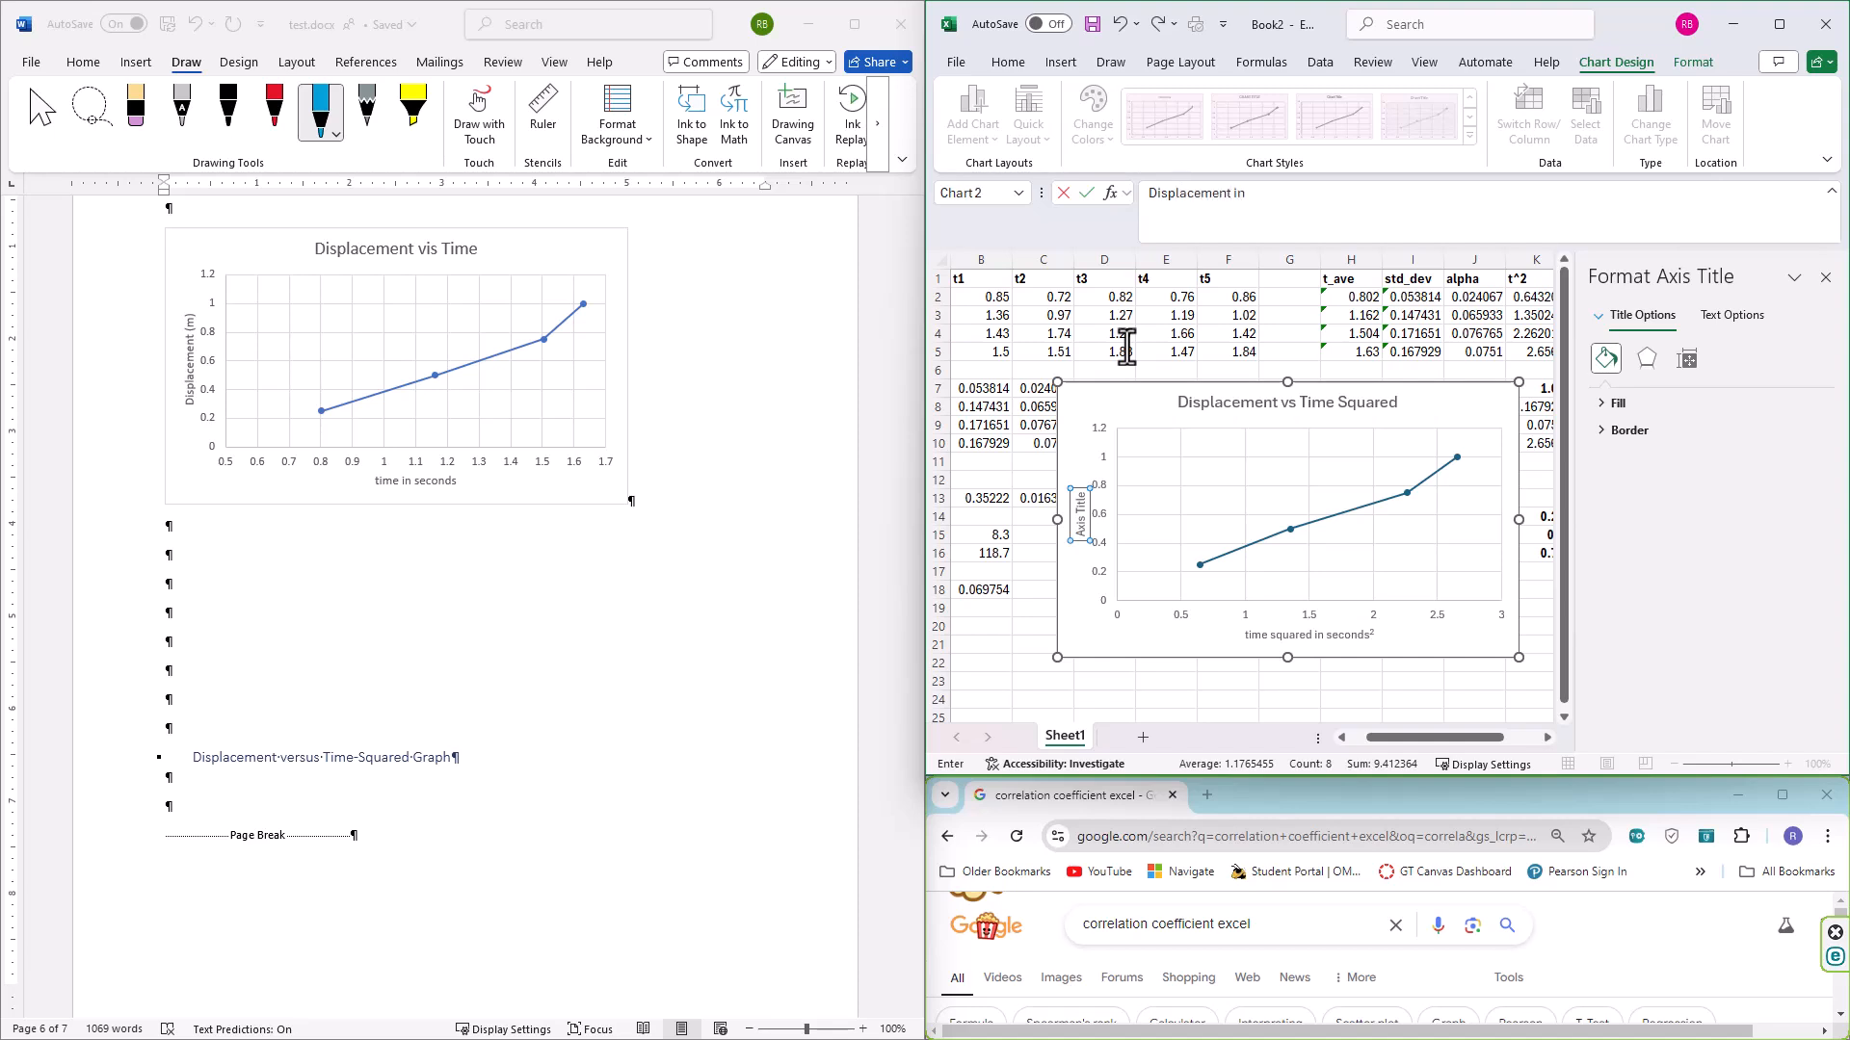
{"action": "key", "text": "Return"}
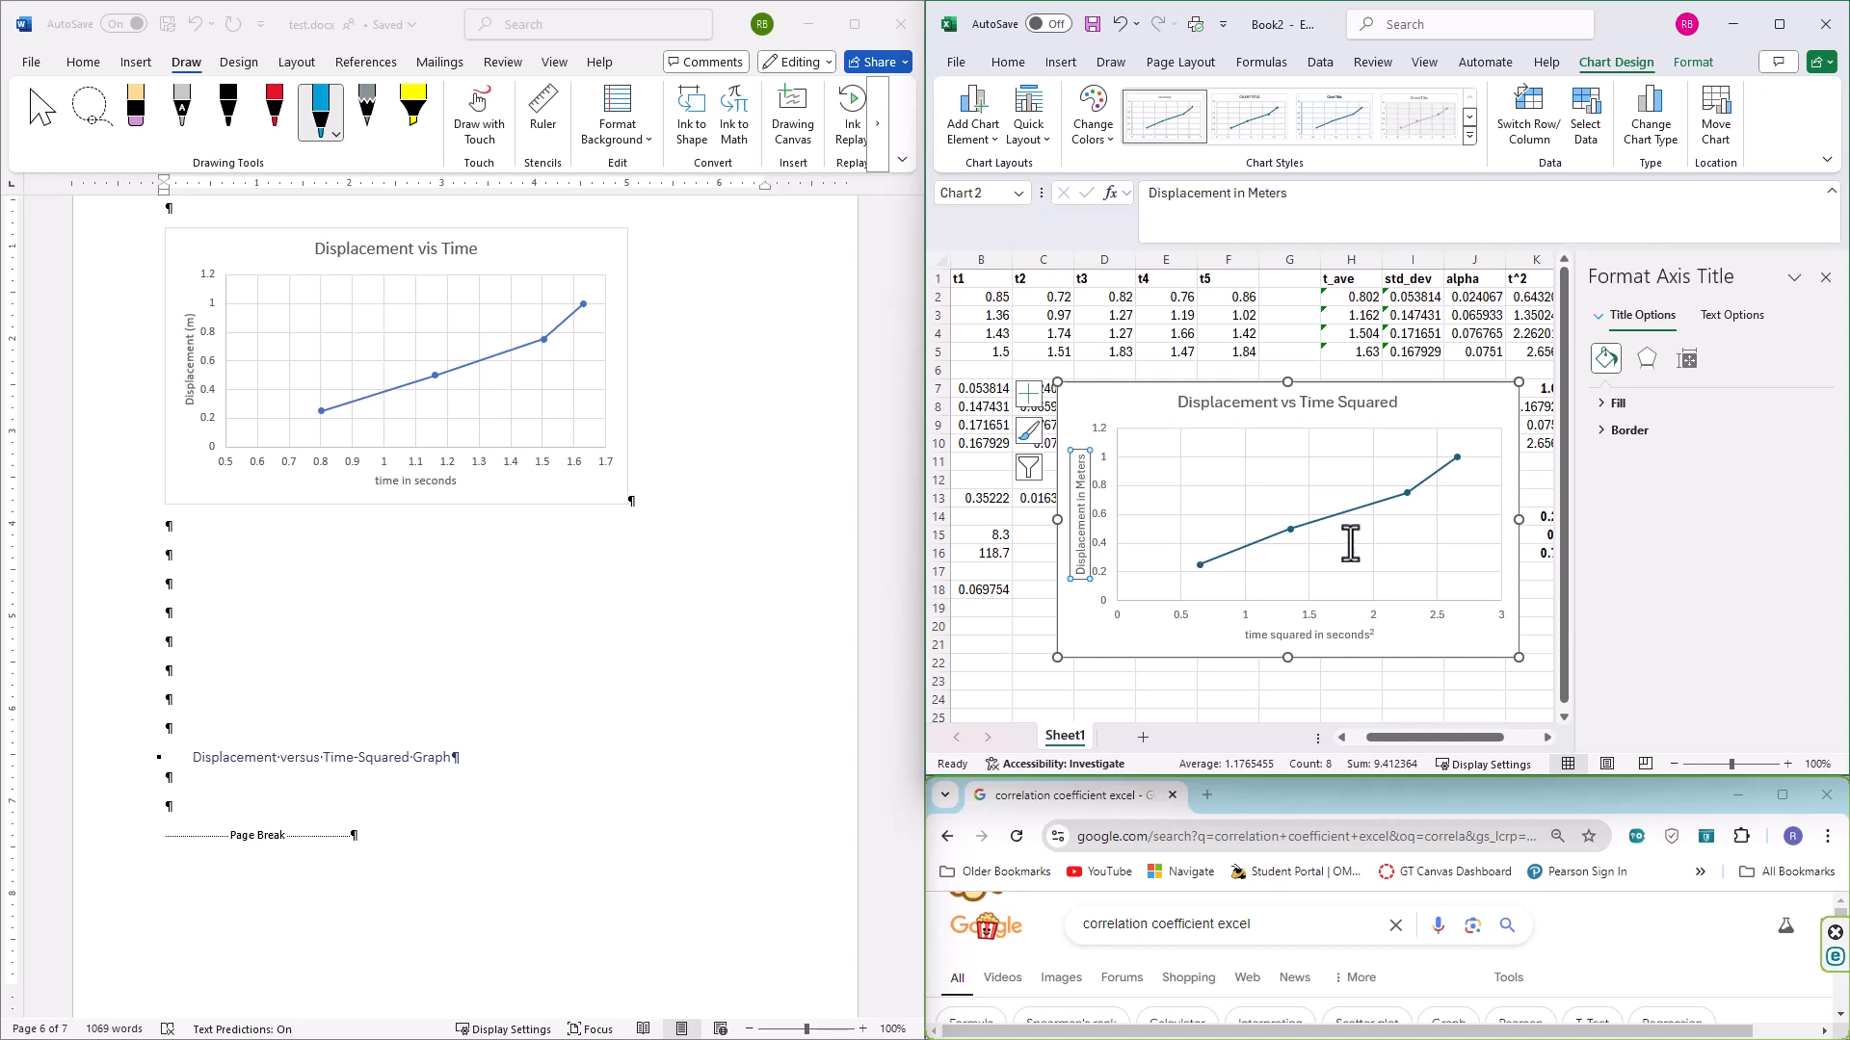
Add a linear trendline to the displacement-versus-time-squared chart
{"action": "left_click", "coordinate": [992, 140]}
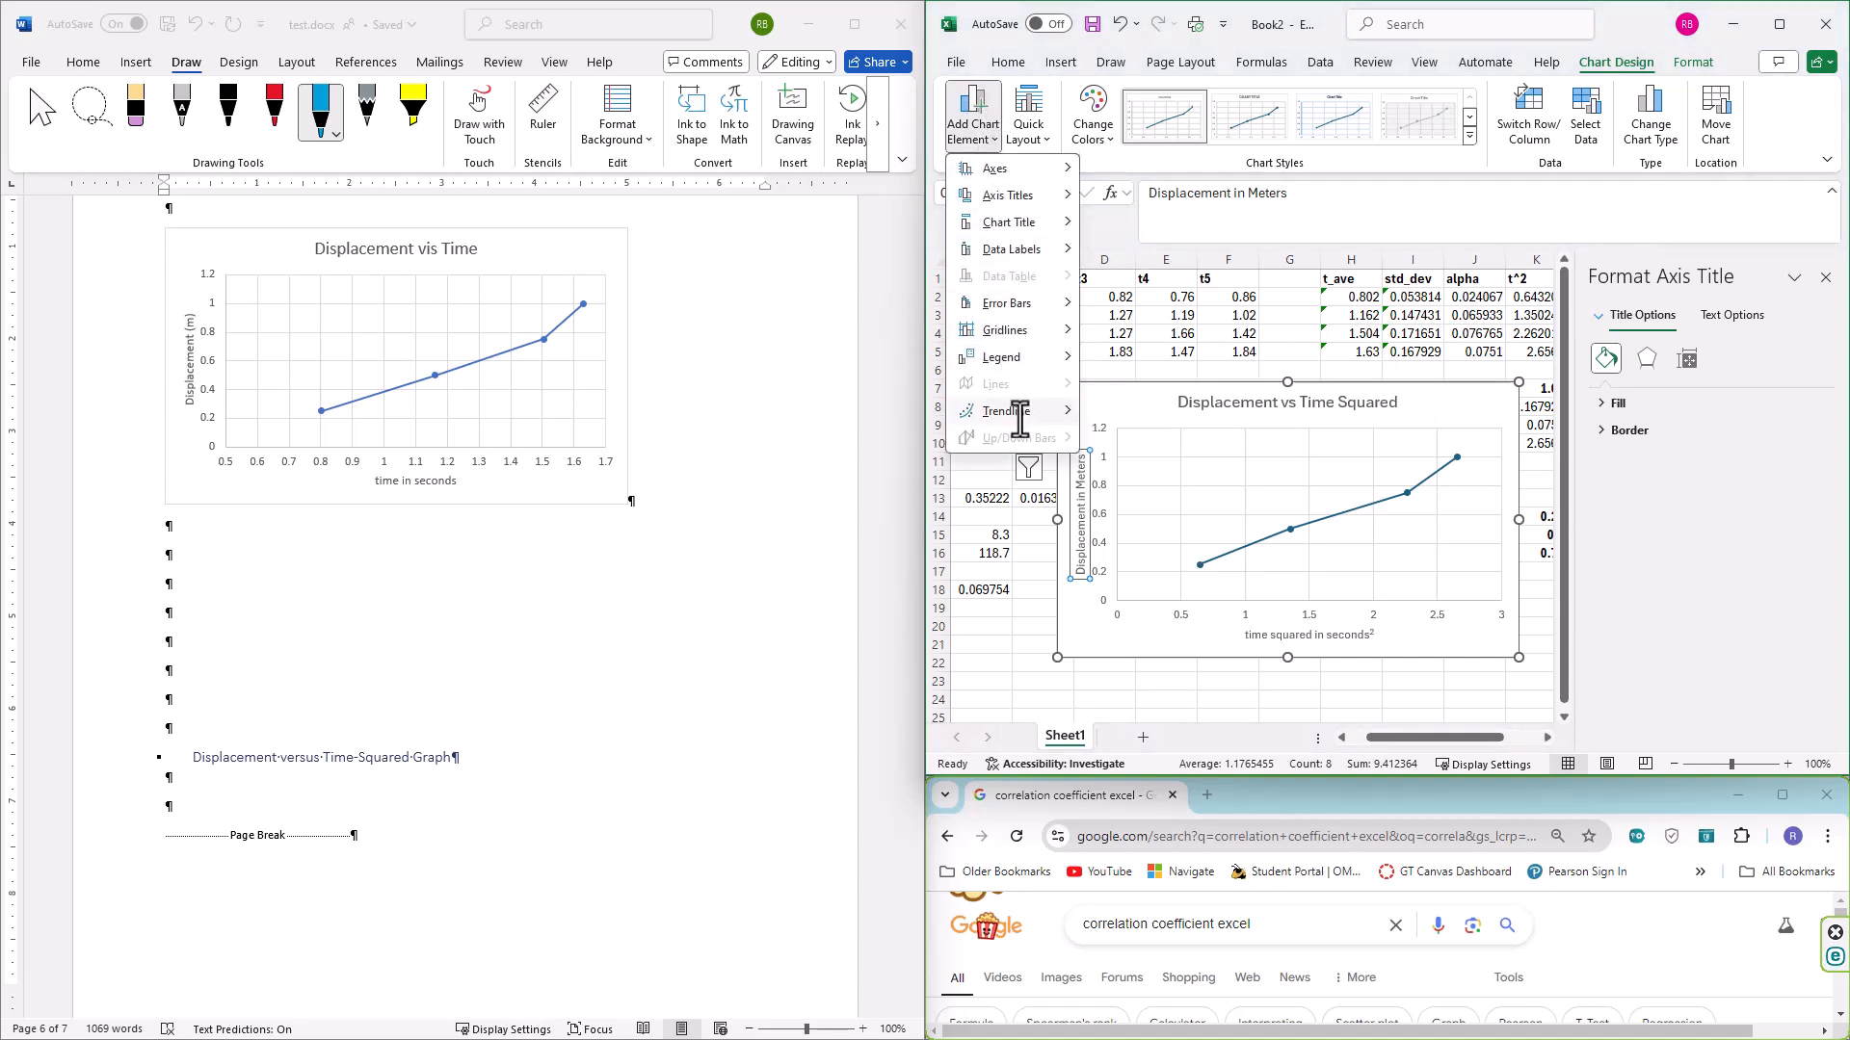
{"action": "mouse_move", "coordinate": [1007, 412]}
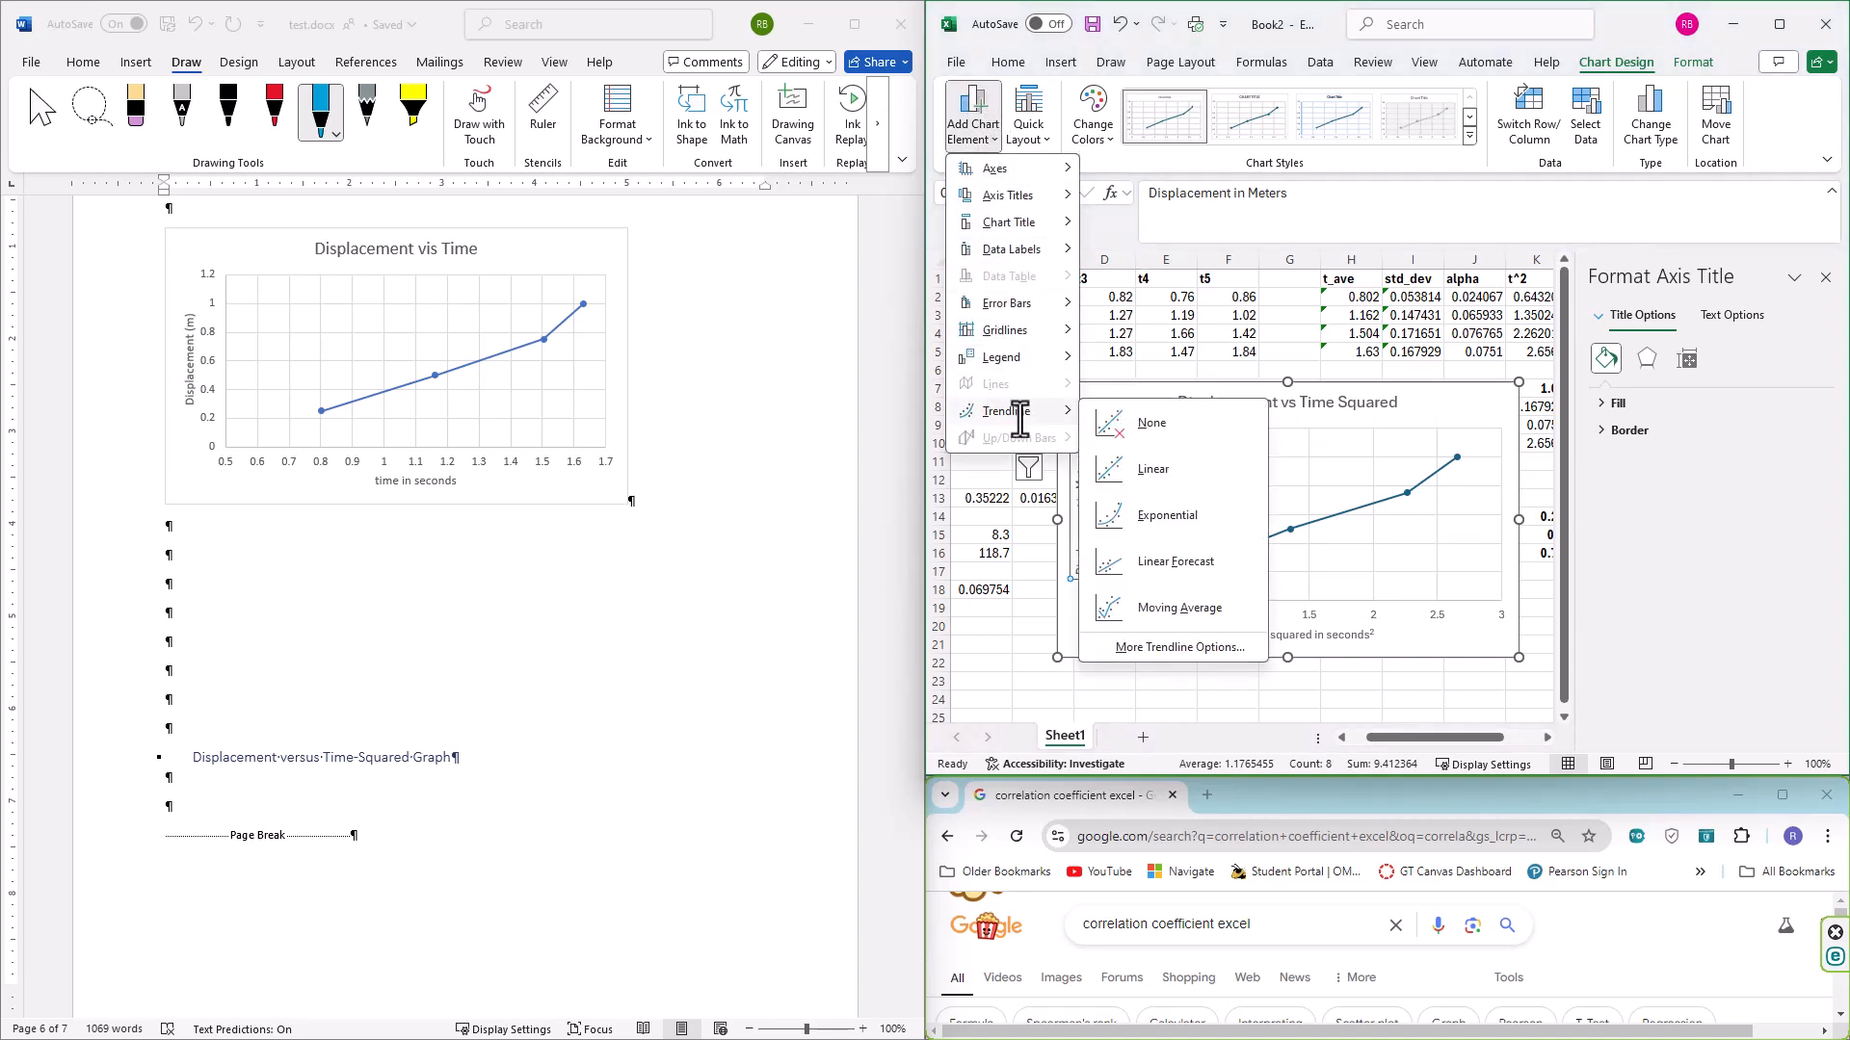
{"action": "left_click", "coordinate": [1154, 469]}
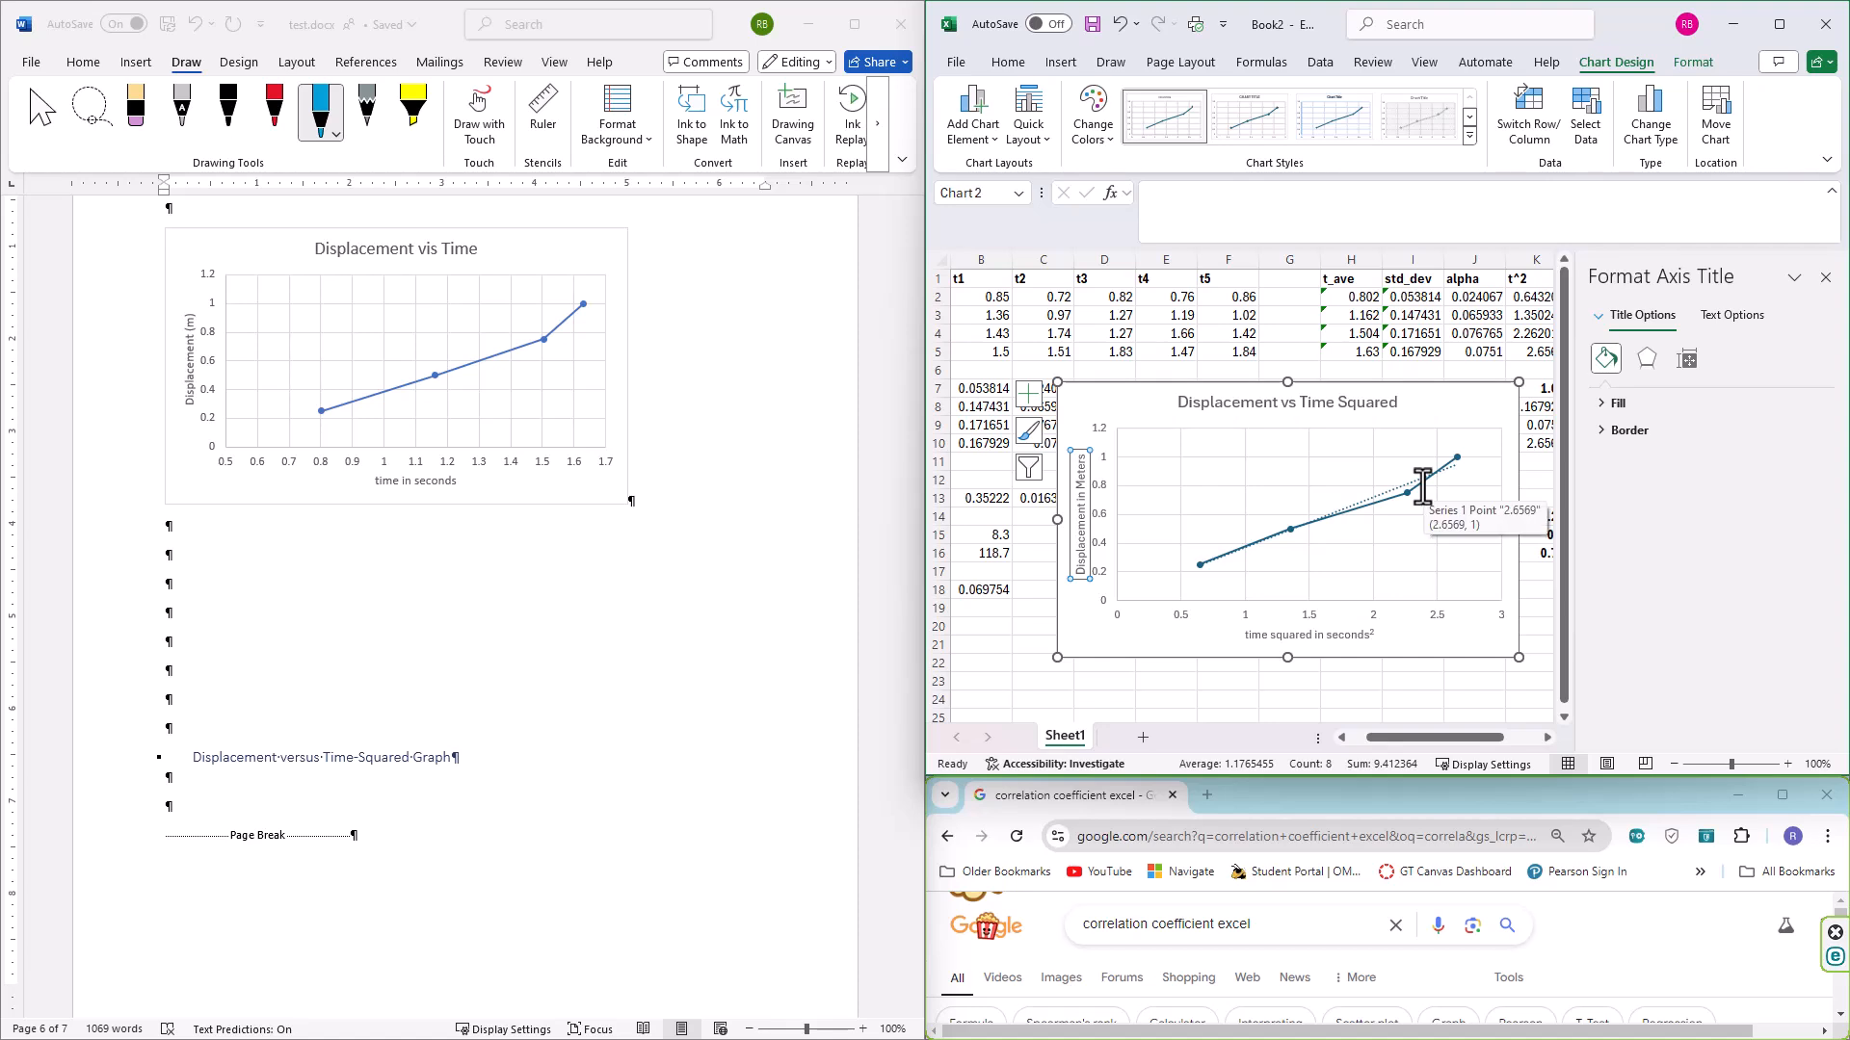
Open the trendline's formatting options and display its equation on the chart
{"action": "left_click", "coordinate": [992, 138]}
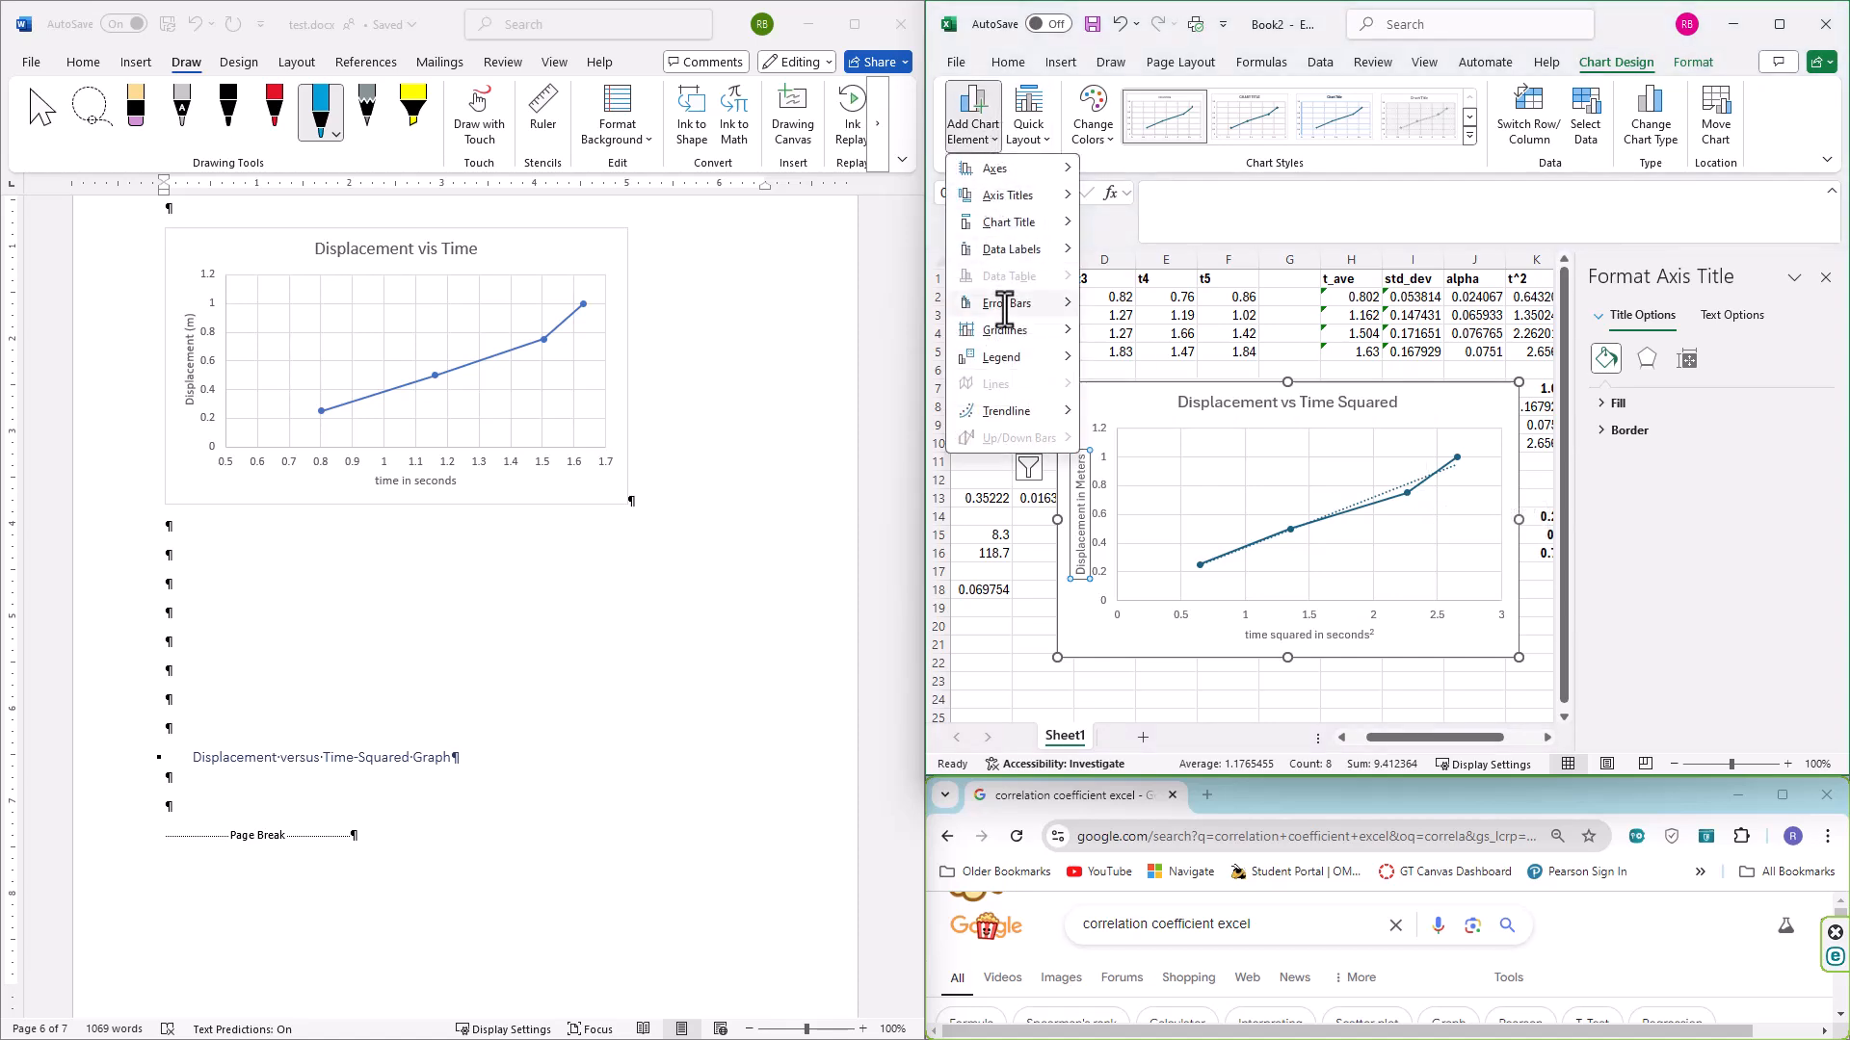
{"action": "mouse_move", "coordinate": [1008, 414]}
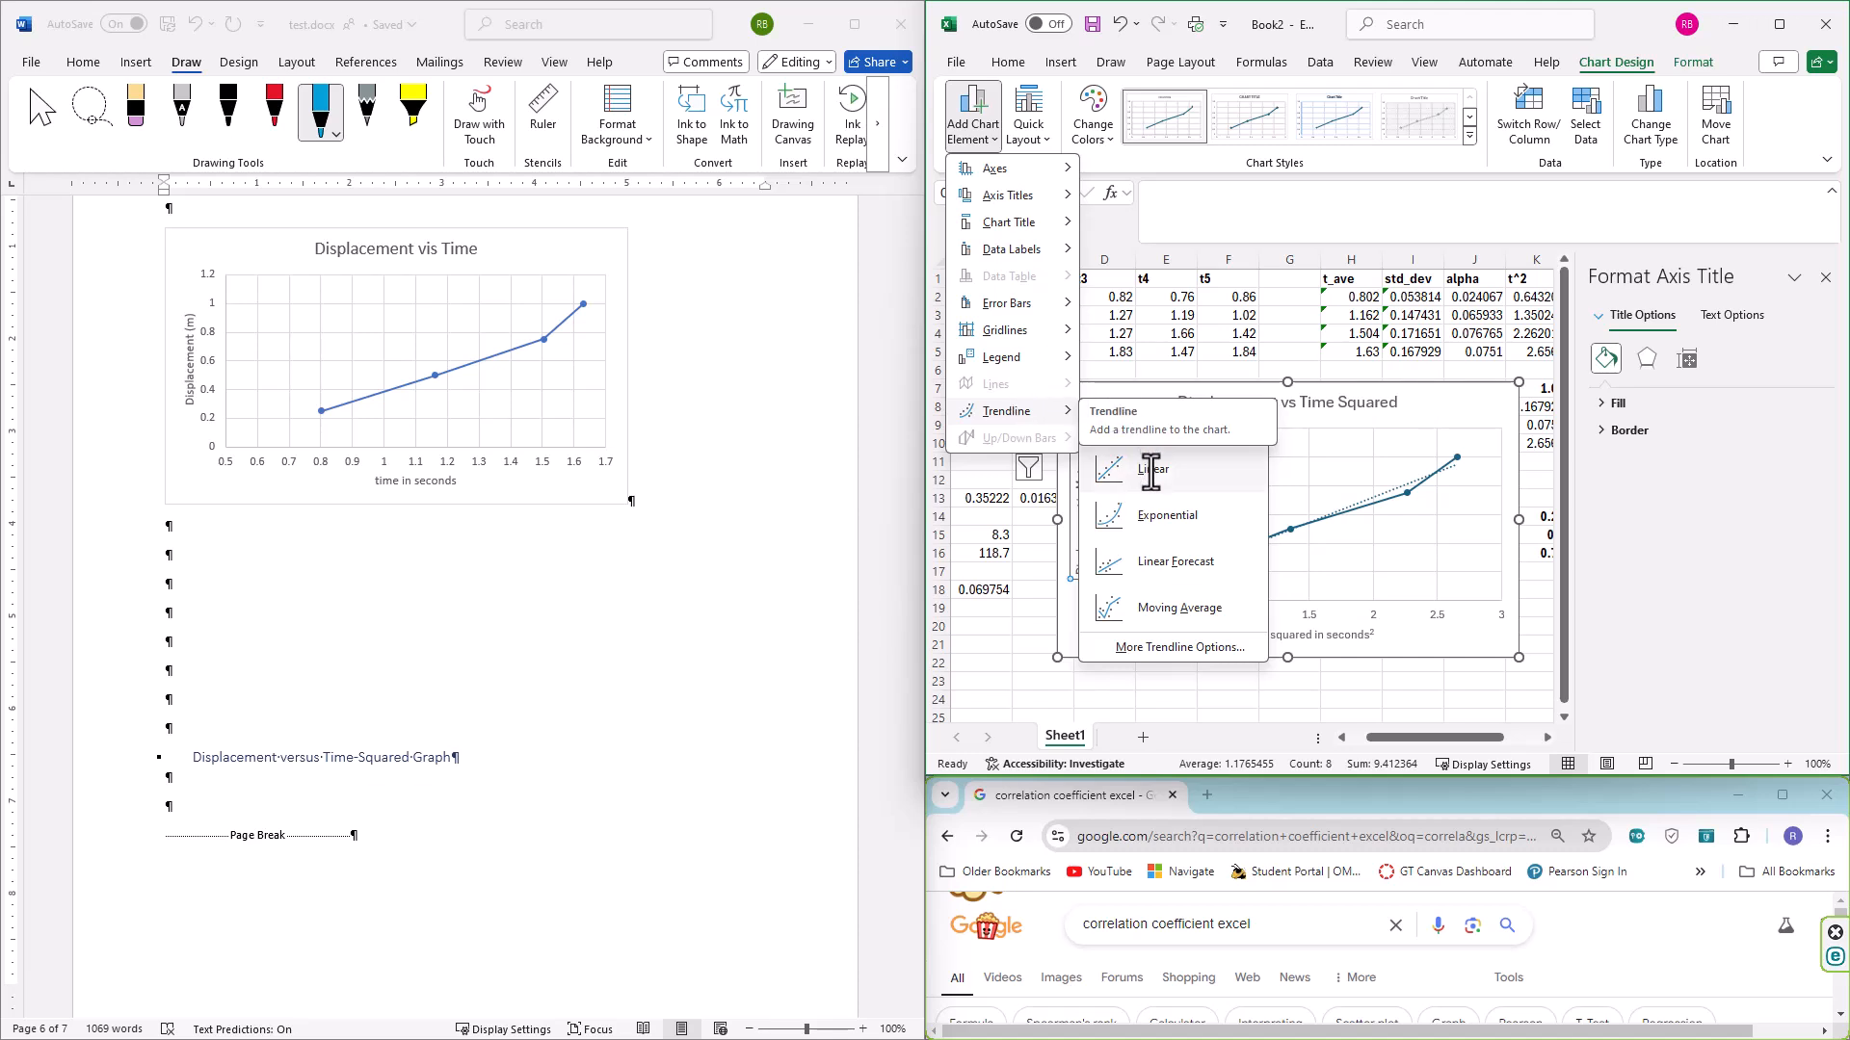
{"action": "left_click", "coordinate": [1159, 648]}
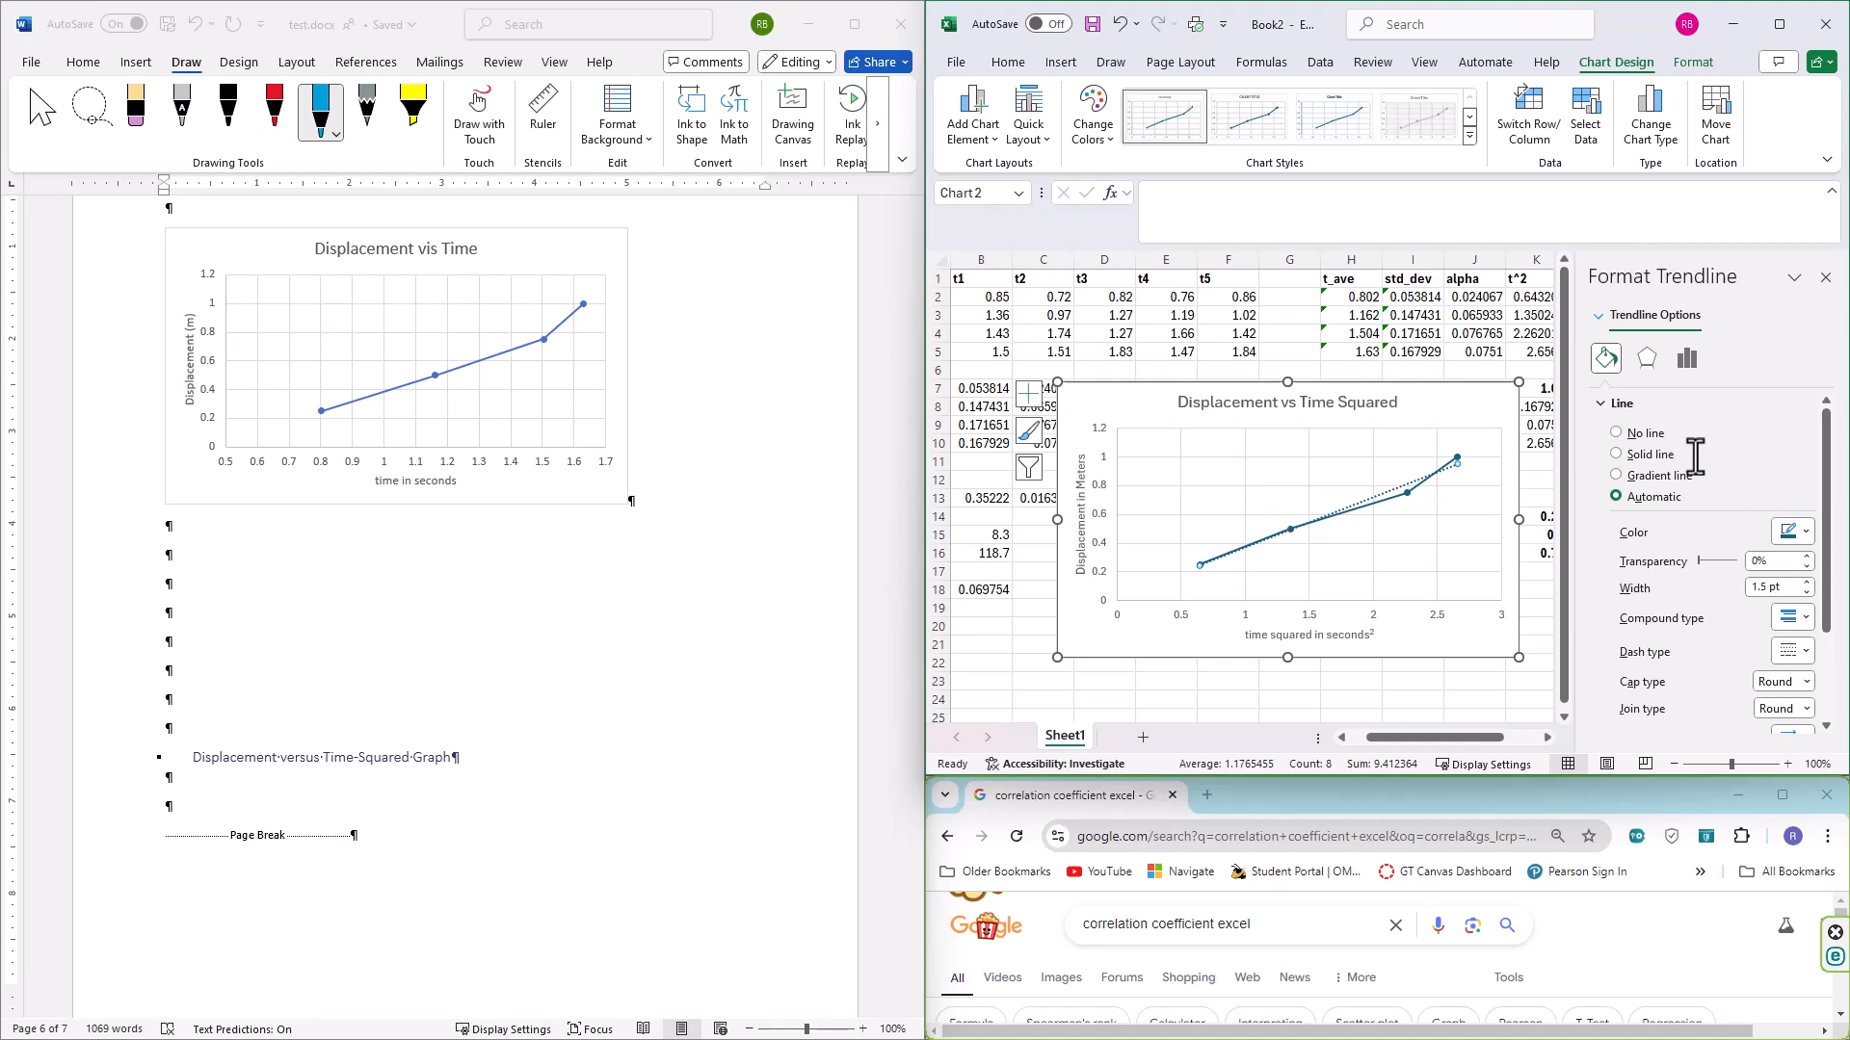
{"action": "scroll", "coordinate": [1667, 573], "scroll_direction": "down", "scroll_amount": 1}
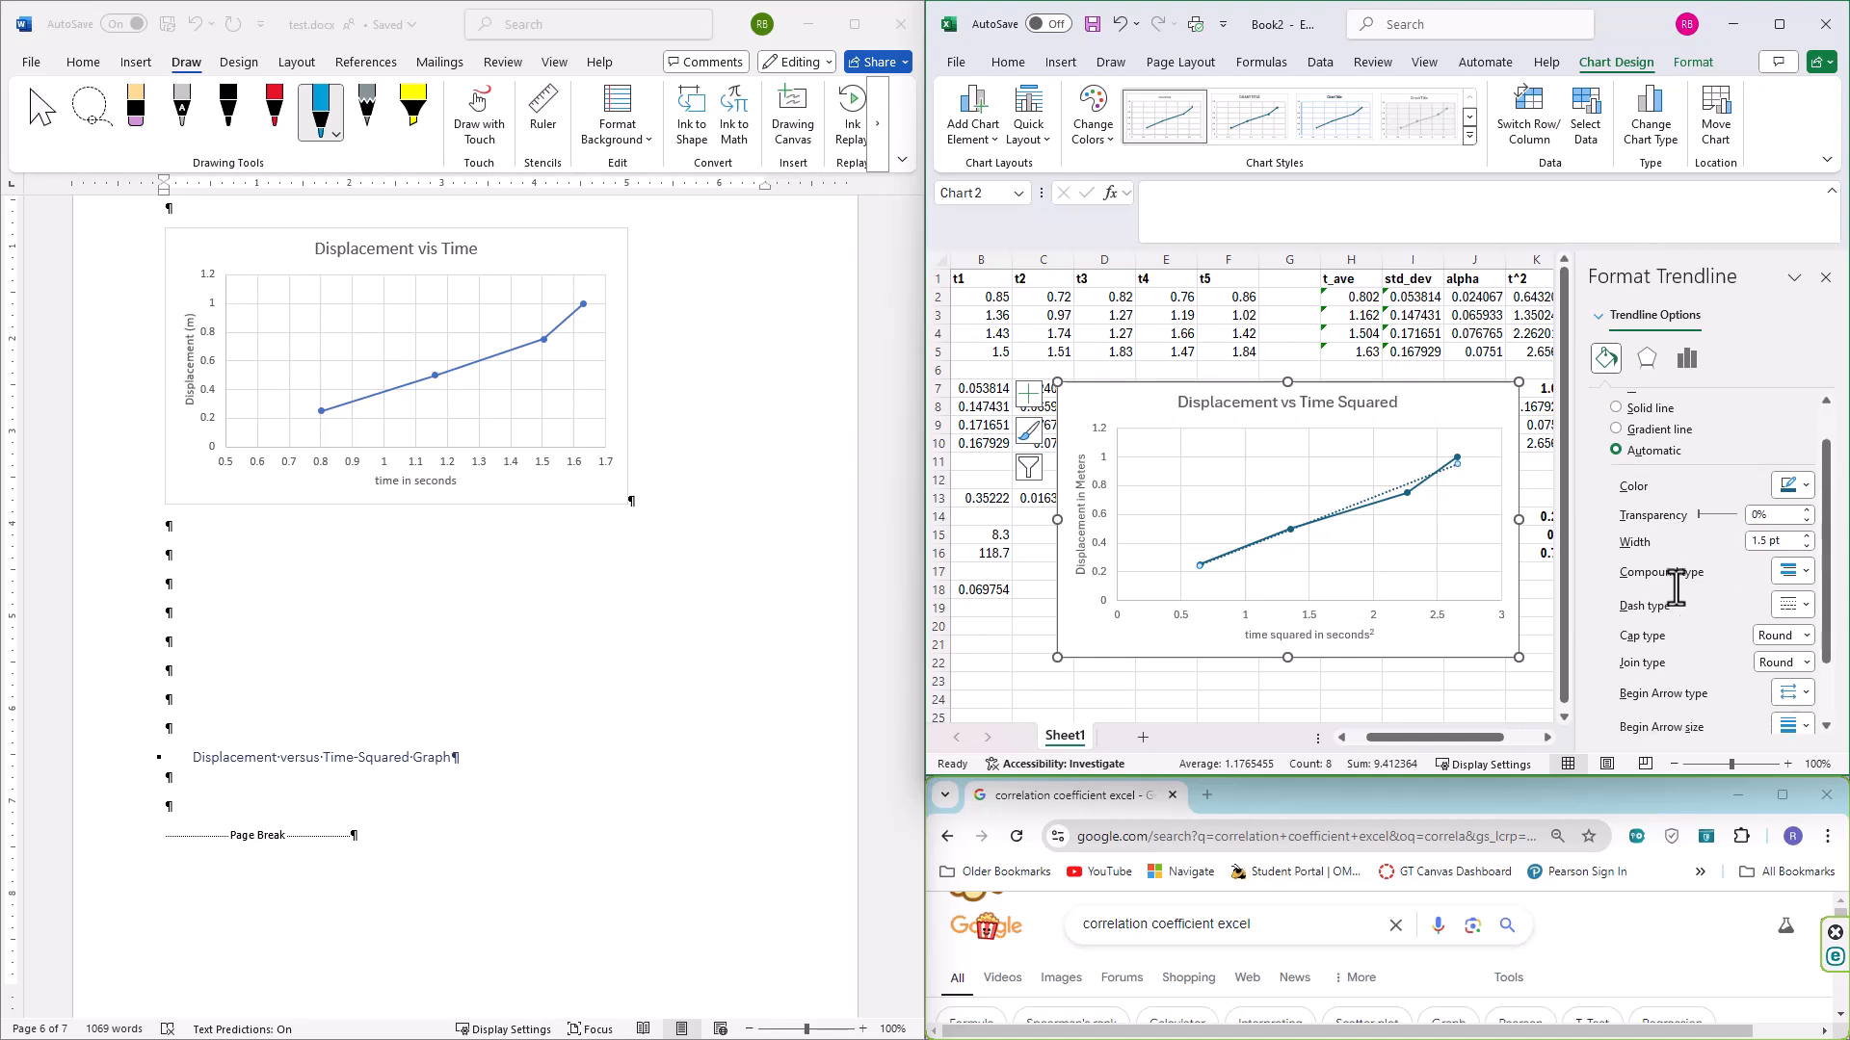
{"action": "scroll", "coordinate": [1677, 588], "scroll_direction": "down", "scroll_amount": 2}
{"action": "scroll", "coordinate": [1676, 587], "scroll_direction": "up", "scroll_amount": 3}
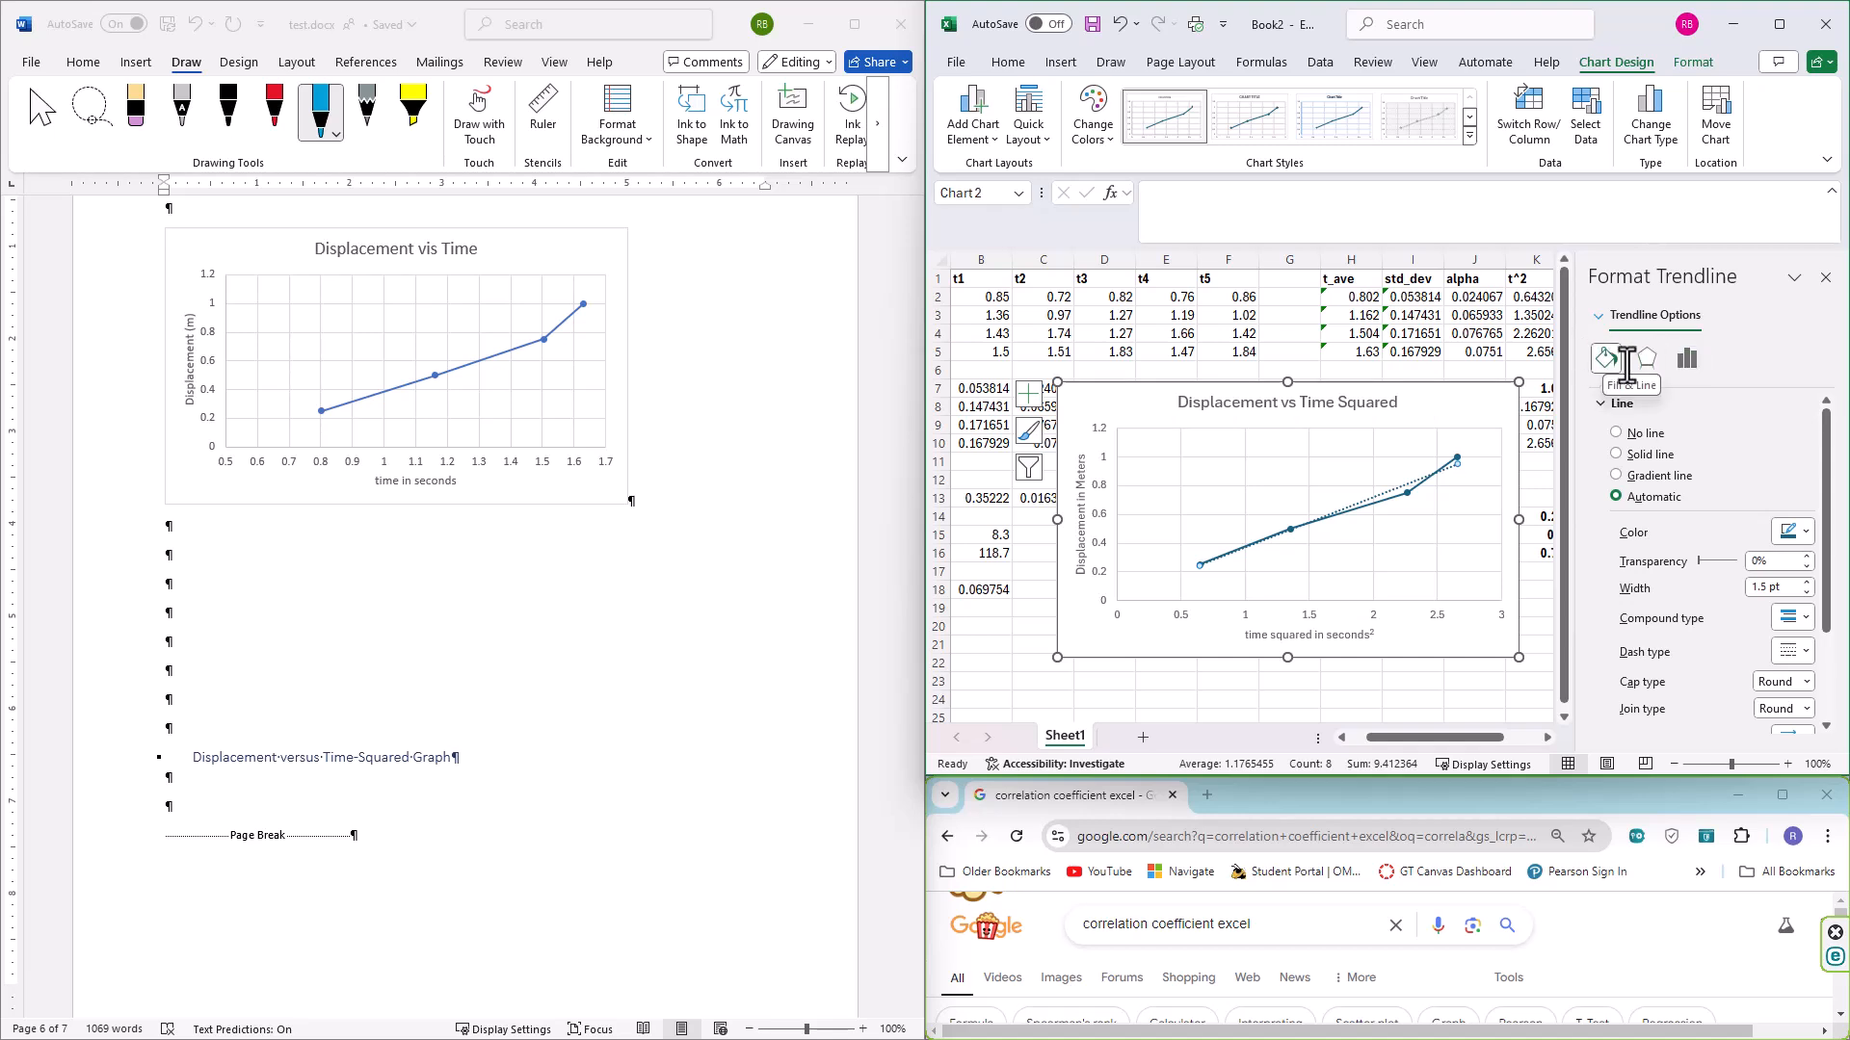
{"action": "left_click", "coordinate": [1687, 359]}
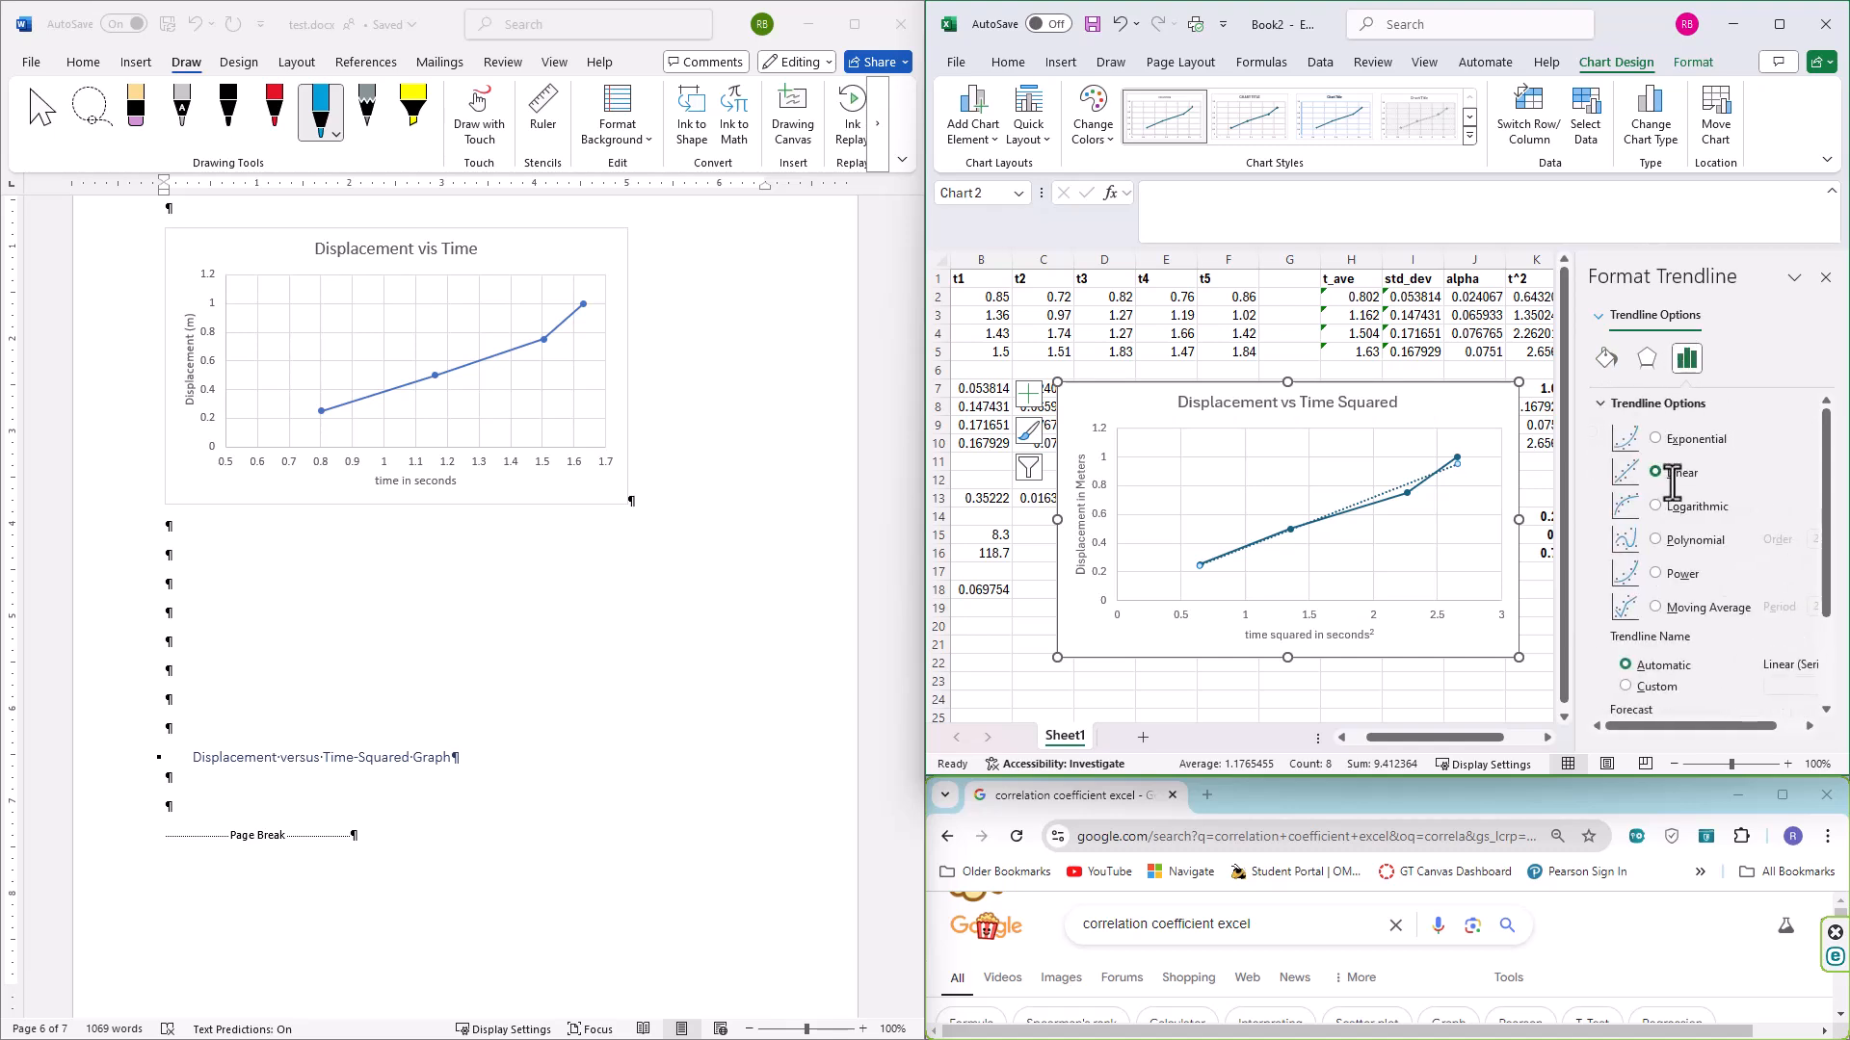
{"action": "scroll", "coordinate": [1672, 486], "scroll_direction": "down", "scroll_amount": 3}
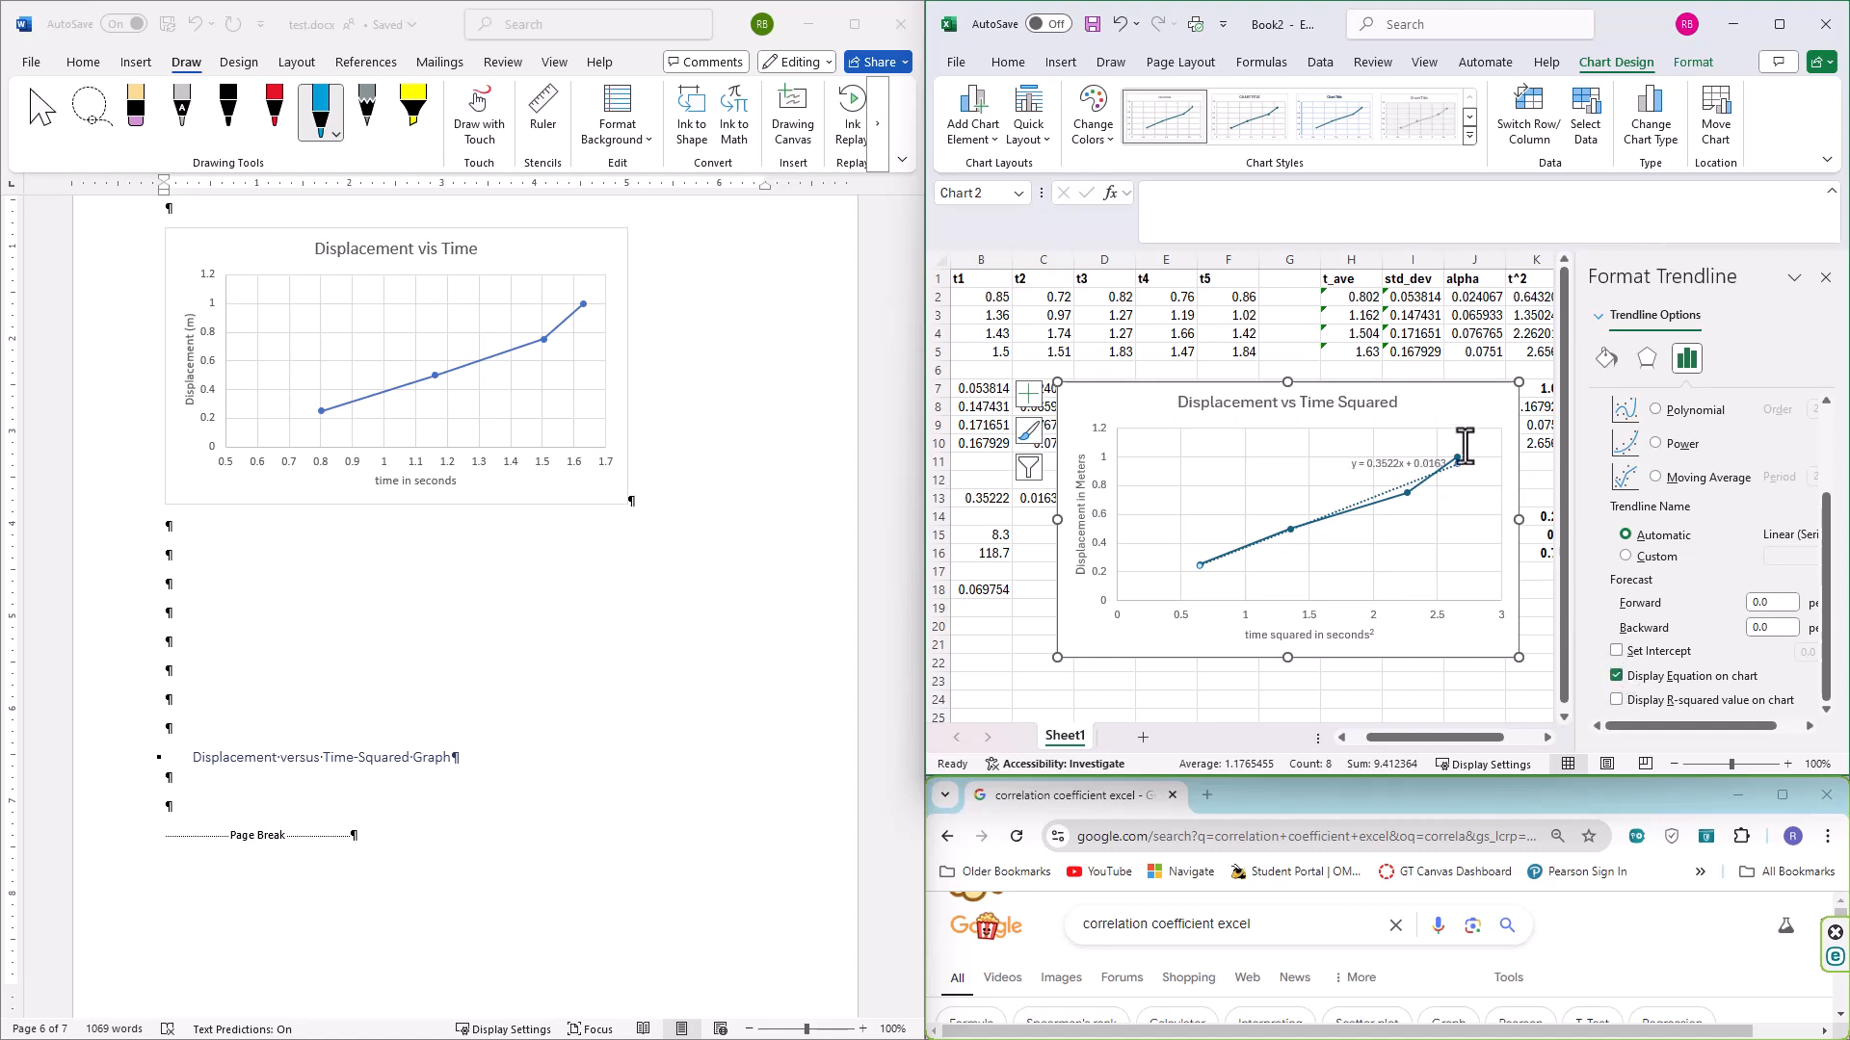
Move the chart down to compare its trendline equation with the slope and intercept in B13:C13, and move it back up
{"action": "left_click_drag", "start_coordinate": [1433, 401], "coordinate": [1407, 590]}
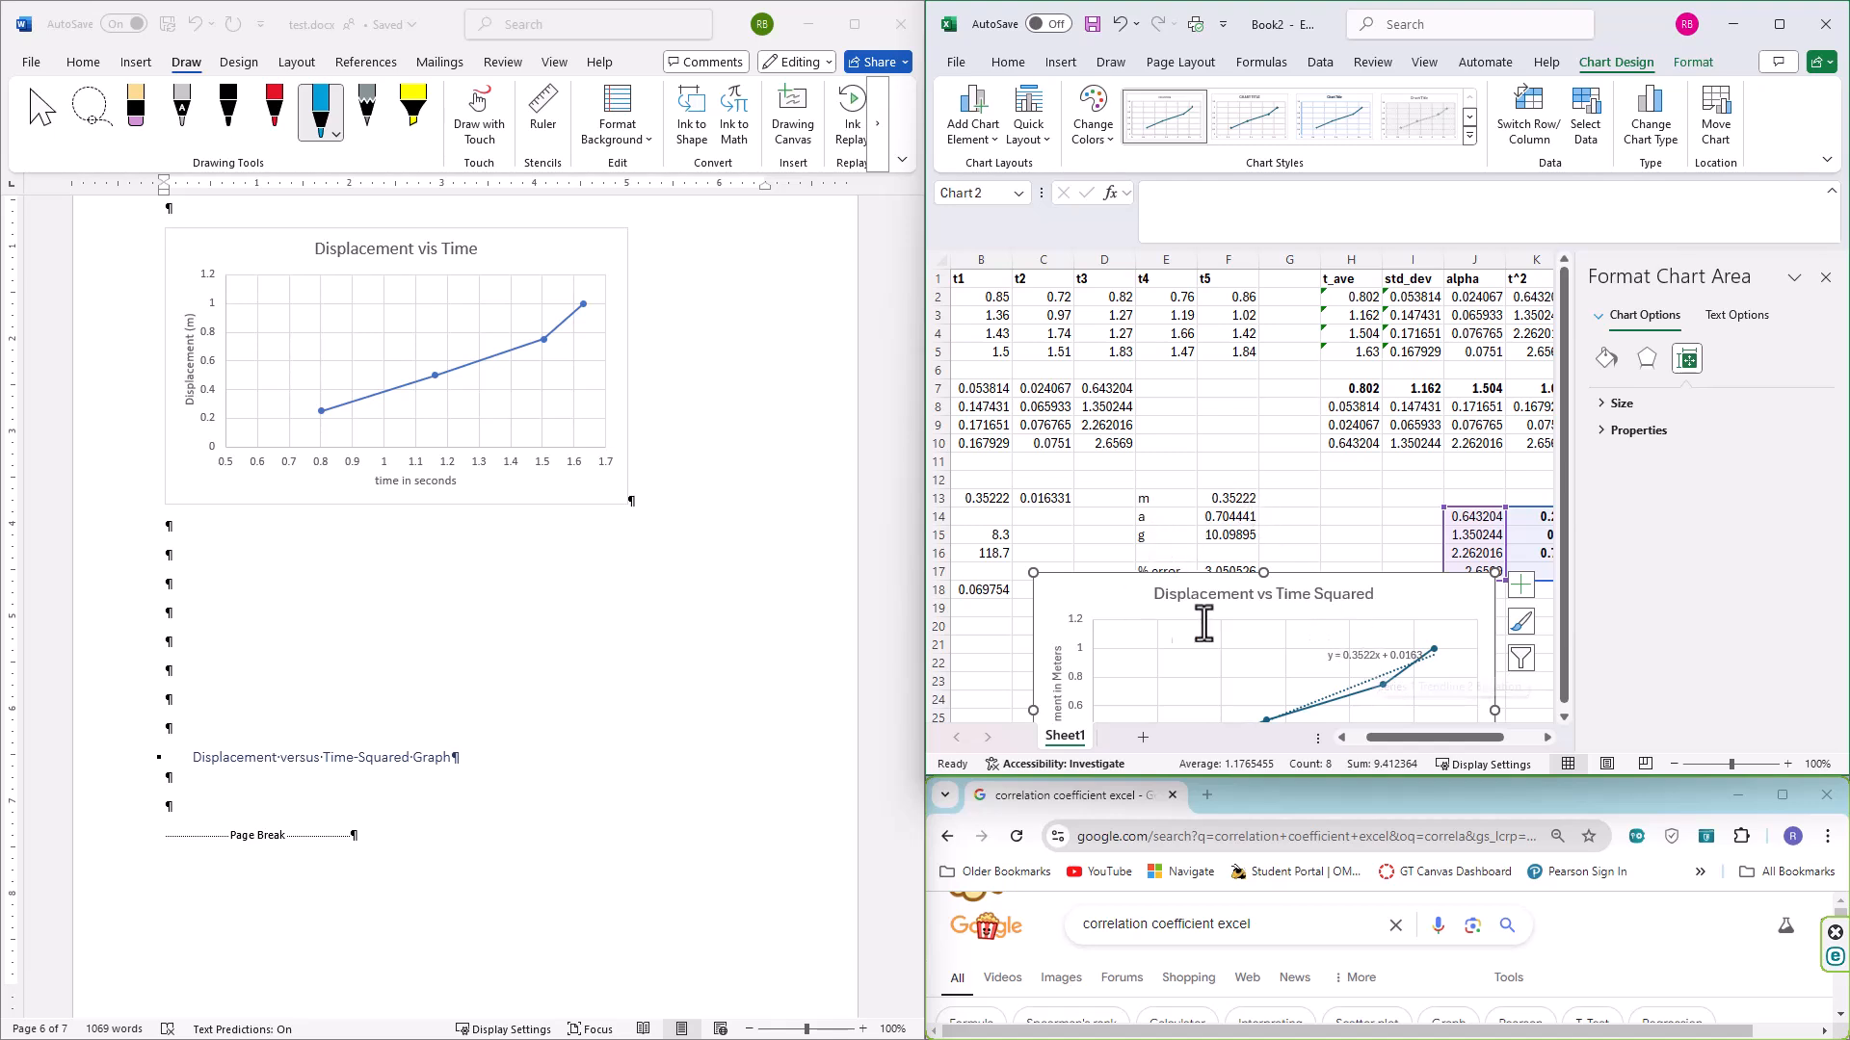
{"action": "left_click_drag", "start_coordinate": [1406, 597], "coordinate": [1403, 360]}
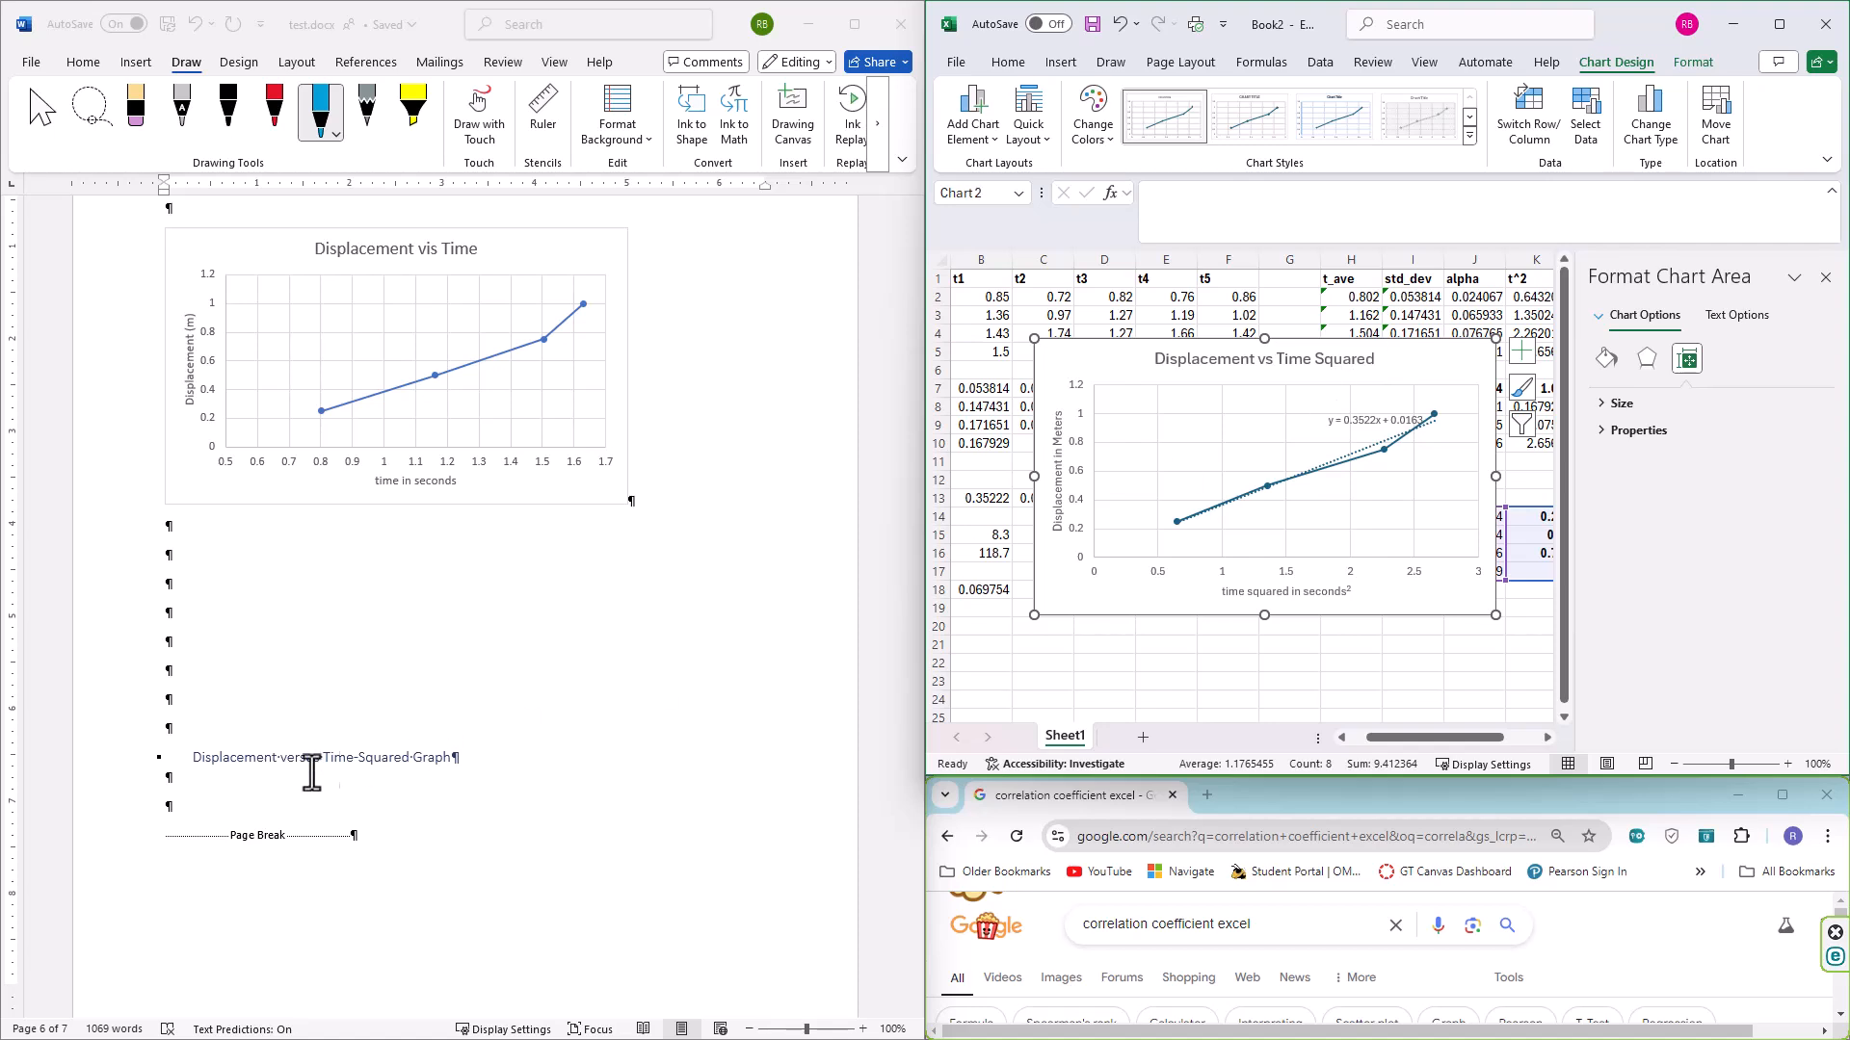
Paste the copied Displacement vs Time Squared chart into the report under the Displacement versus Time Squared Graph heading
{"action": "left_click", "coordinate": [220, 804]}
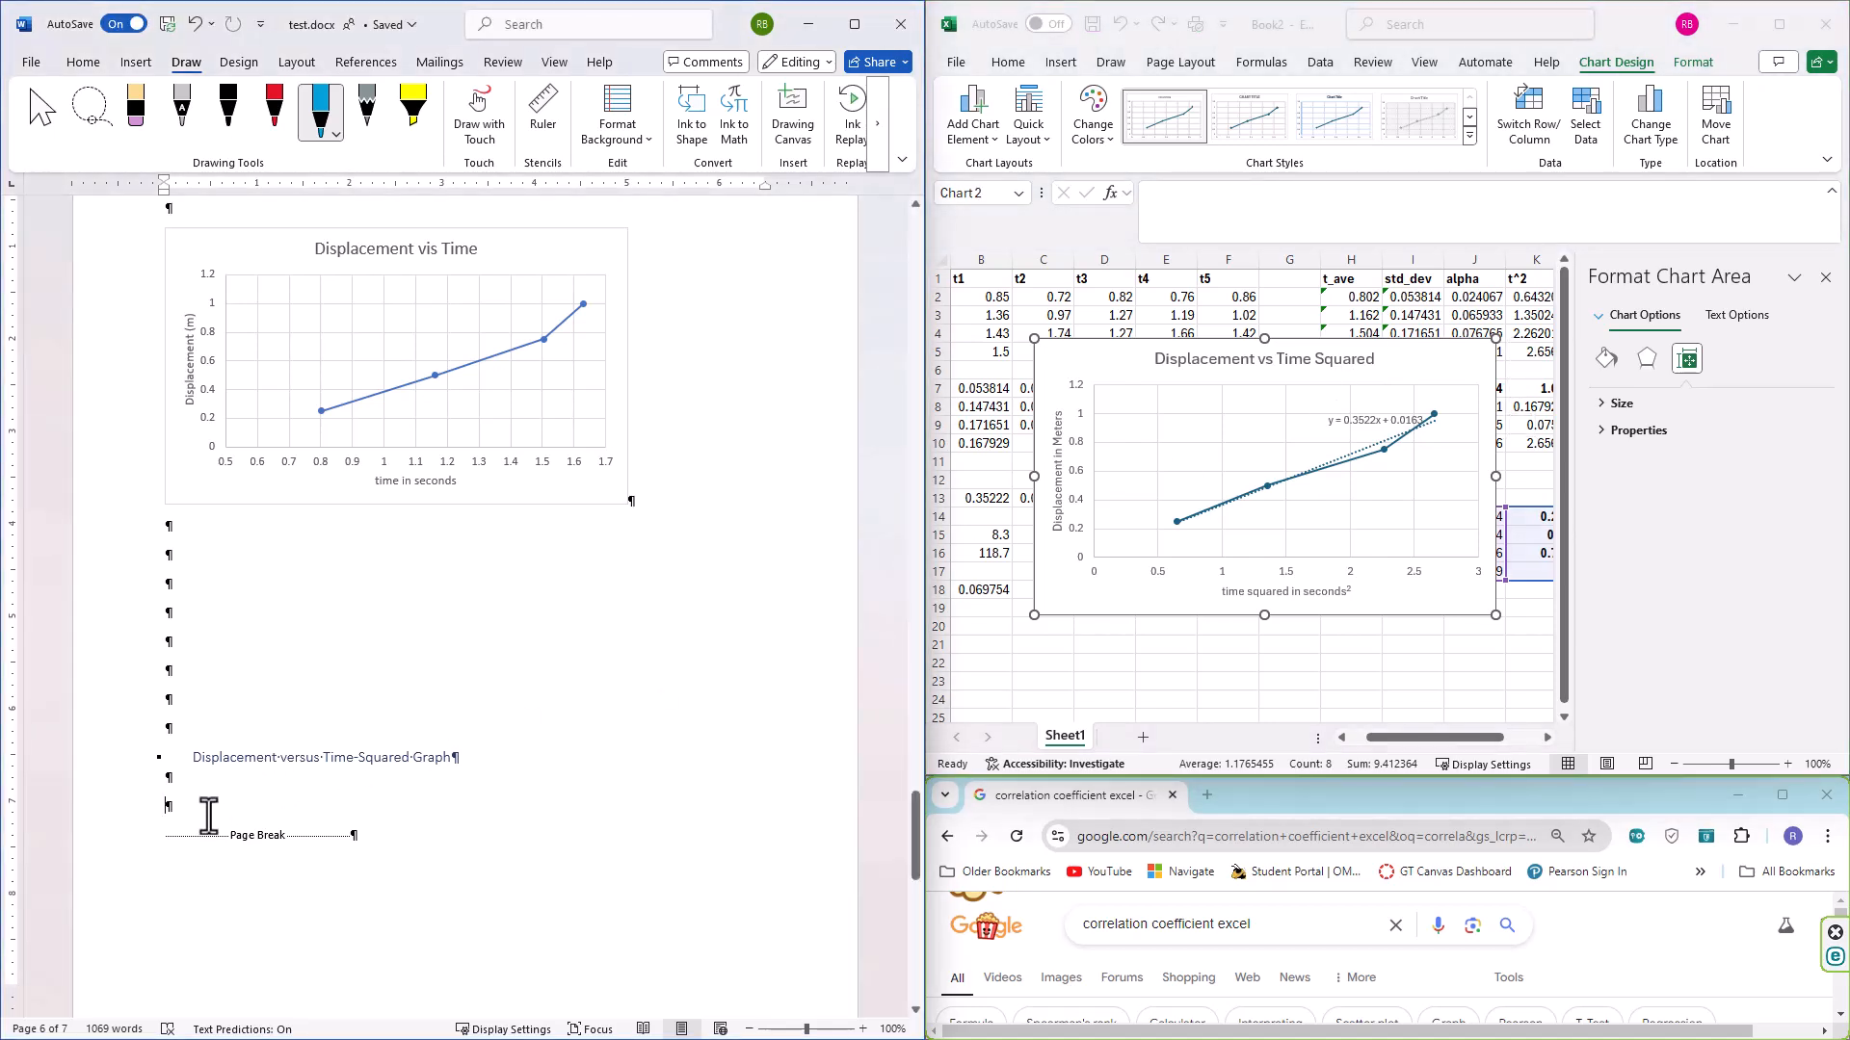
{"action": "right_click", "coordinate": [208, 815]}
{"action": "key", "text": "Escape"}
{"action": "key", "text": "ctrl+v"}
Delete the surplus blank paragraphs between the displacement-versus-time chart and the Displacement versus Time Squared Graph heading
{"action": "right_click", "coordinate": [241, 374]}
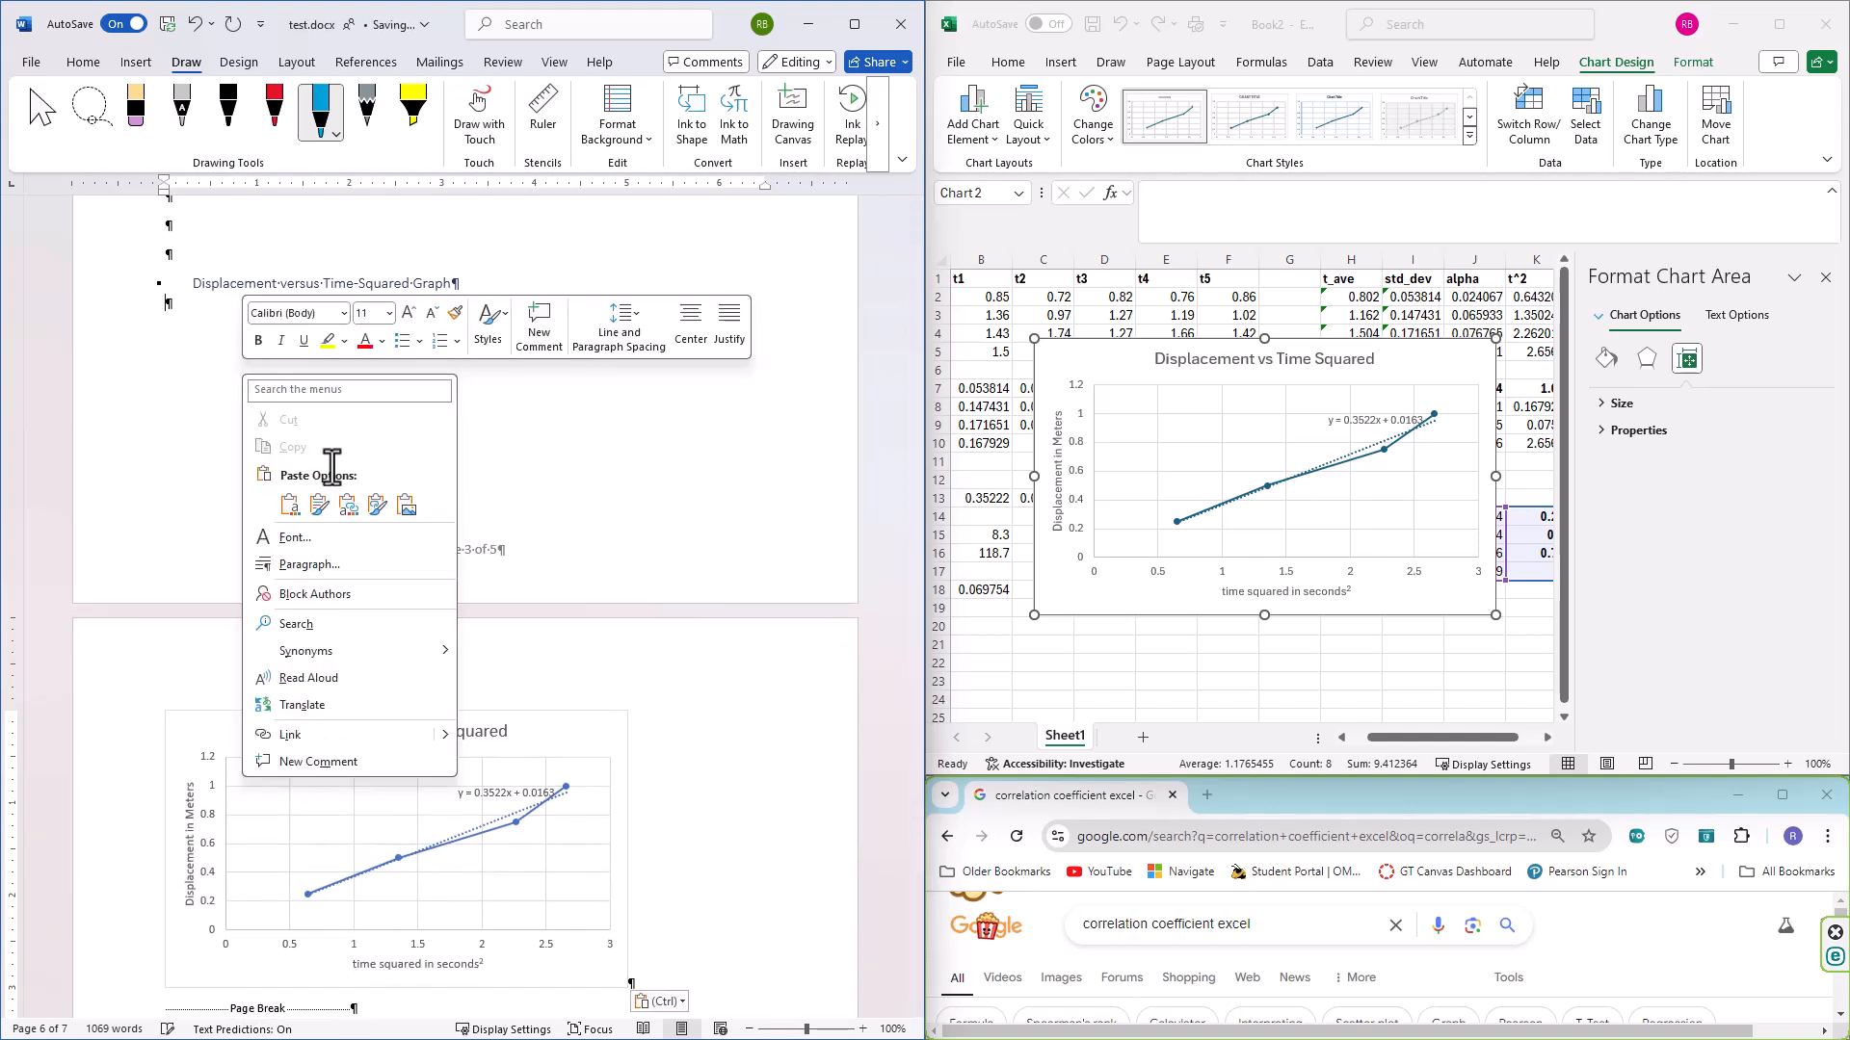
{"action": "left_click", "coordinate": [606, 475]}
{"action": "scroll", "coordinate": [508, 524], "scroll_direction": "up", "scroll_amount": 4}
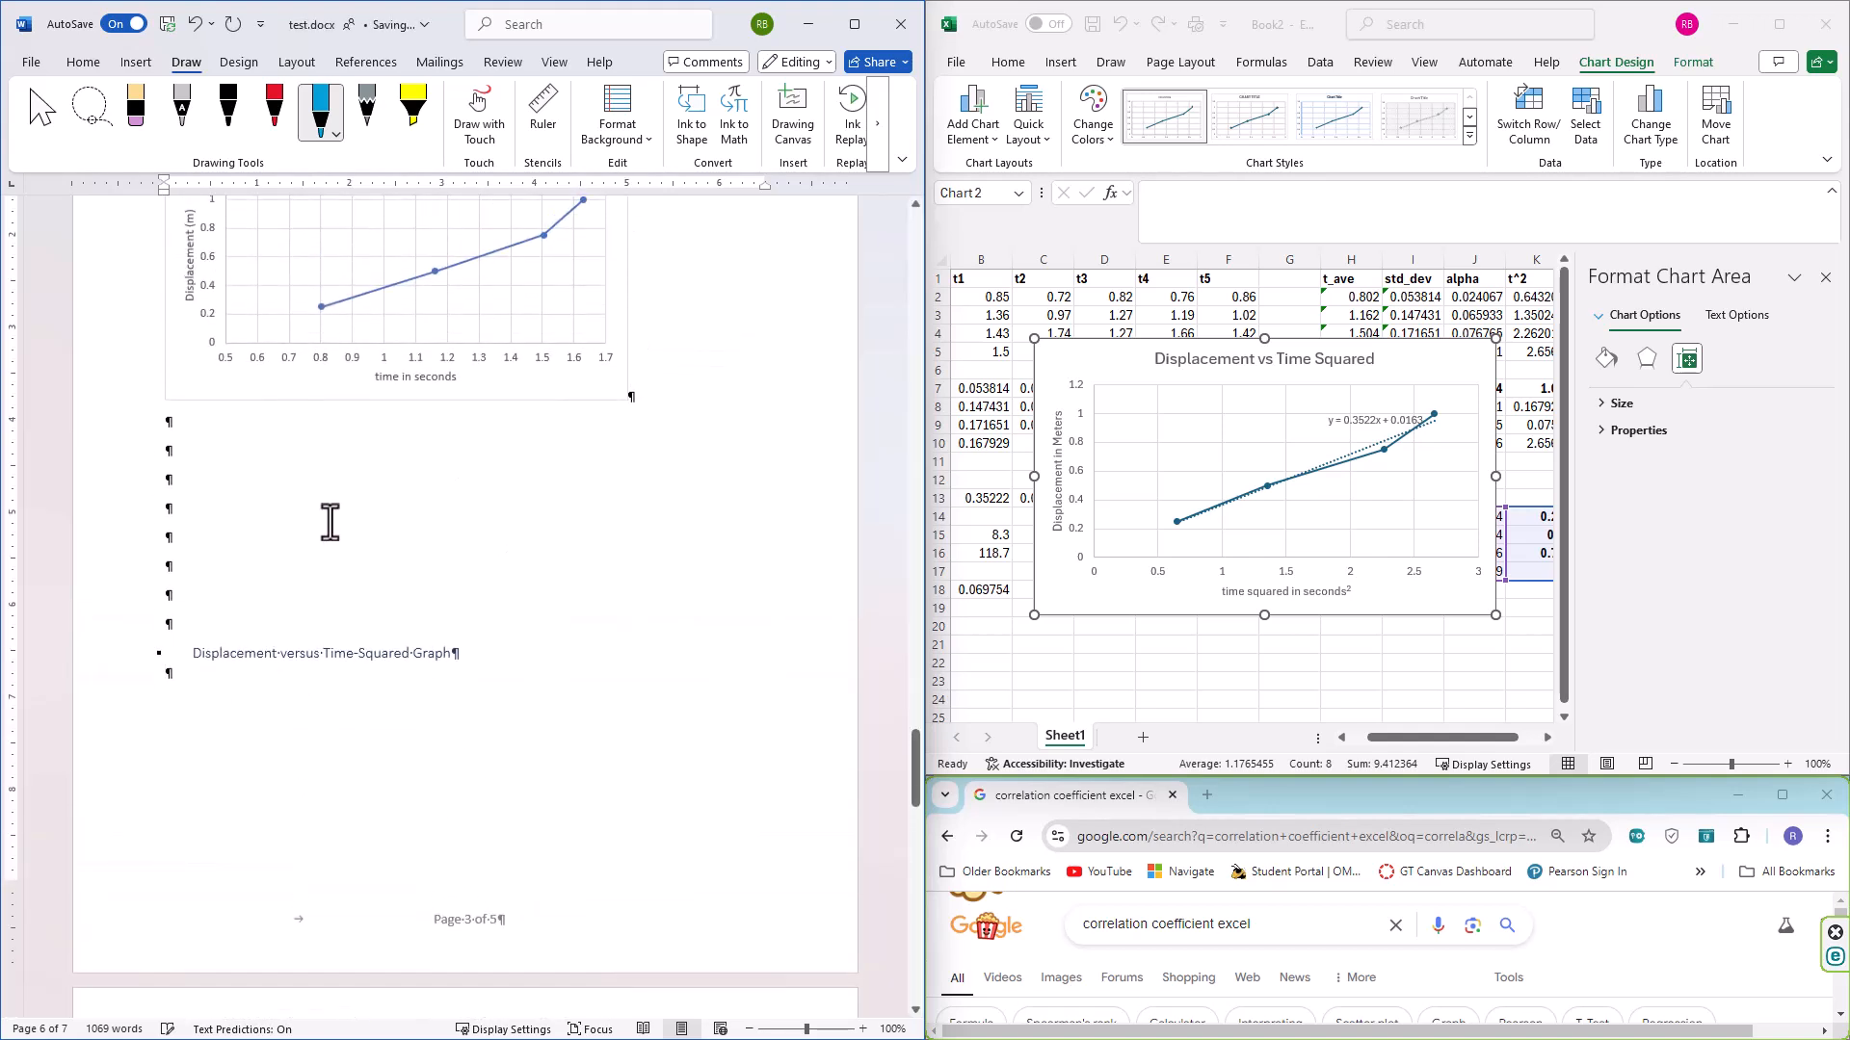
{"action": "key", "text": "Delete"}
{"action": "key", "text": "Delete"}
{"action": "key", "text": "Delete"}
{"action": "key", "text": "Delete"}
{"action": "key", "text": "Delete"}
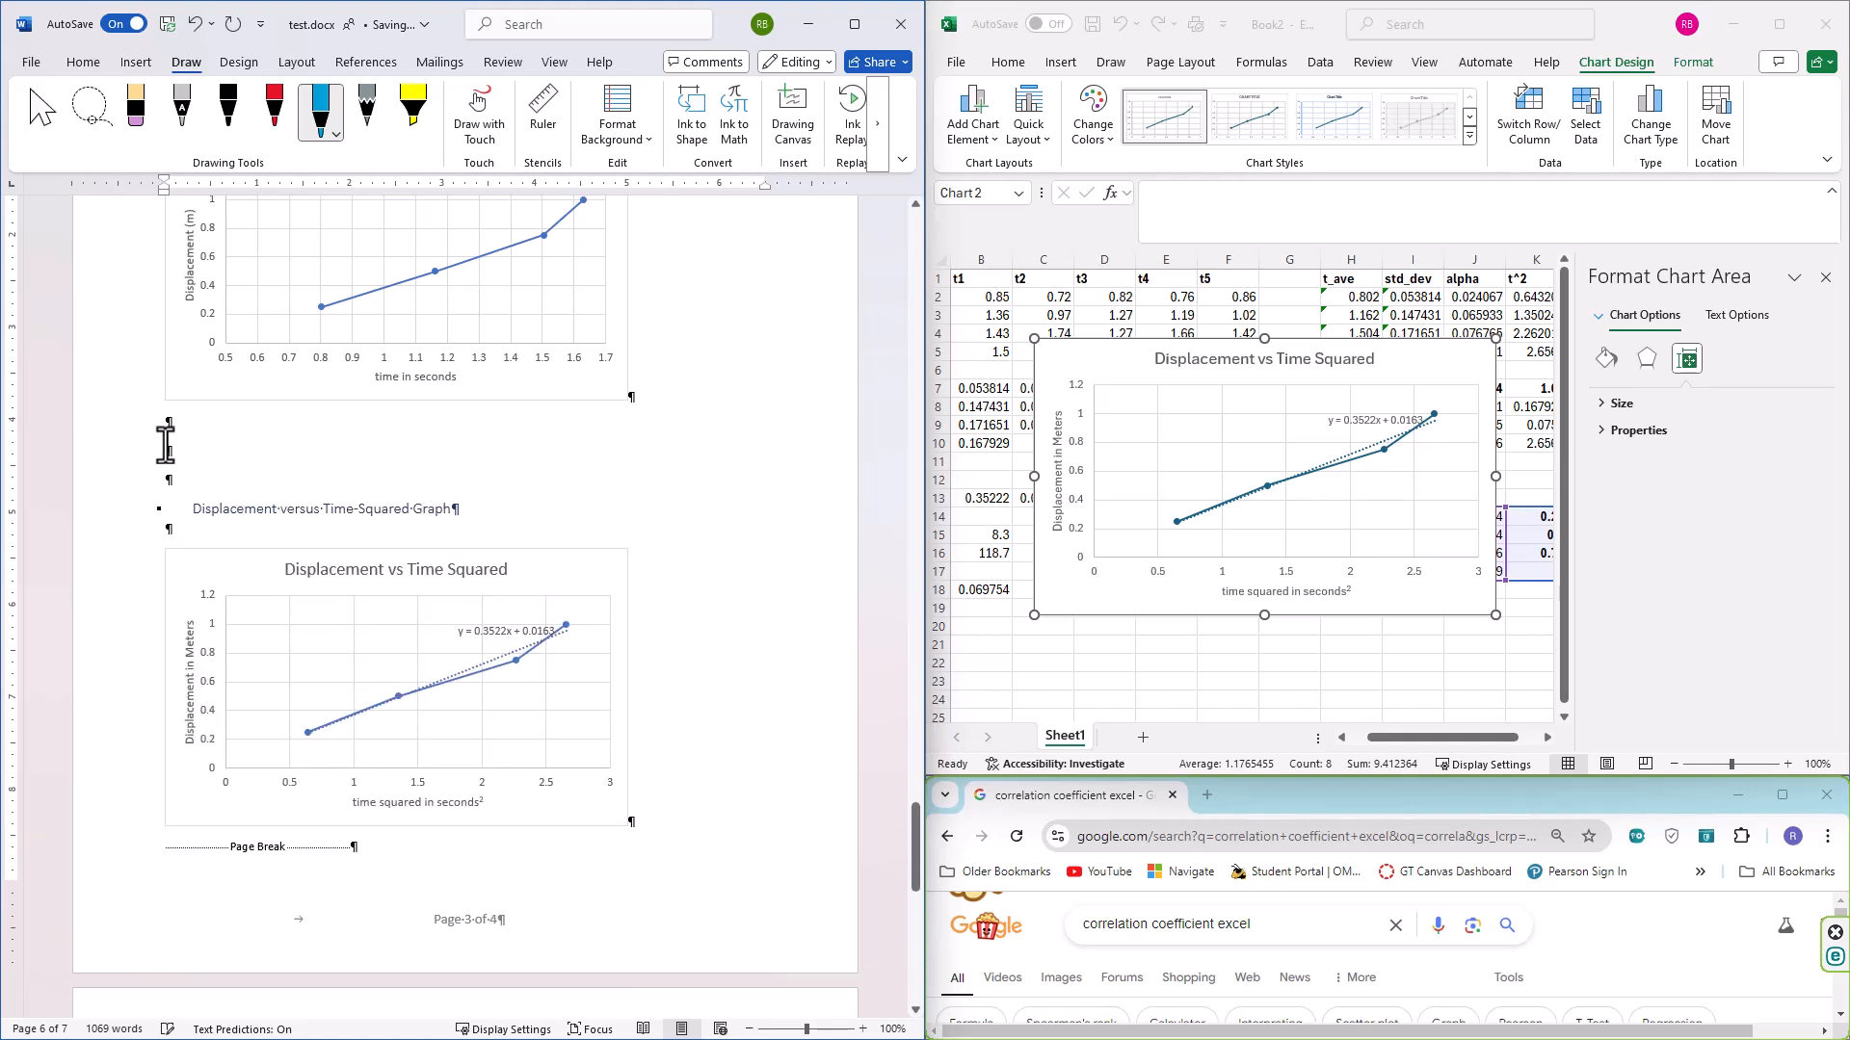
{"action": "key", "text": "Delete"}
{"action": "key", "text": "Delete"}
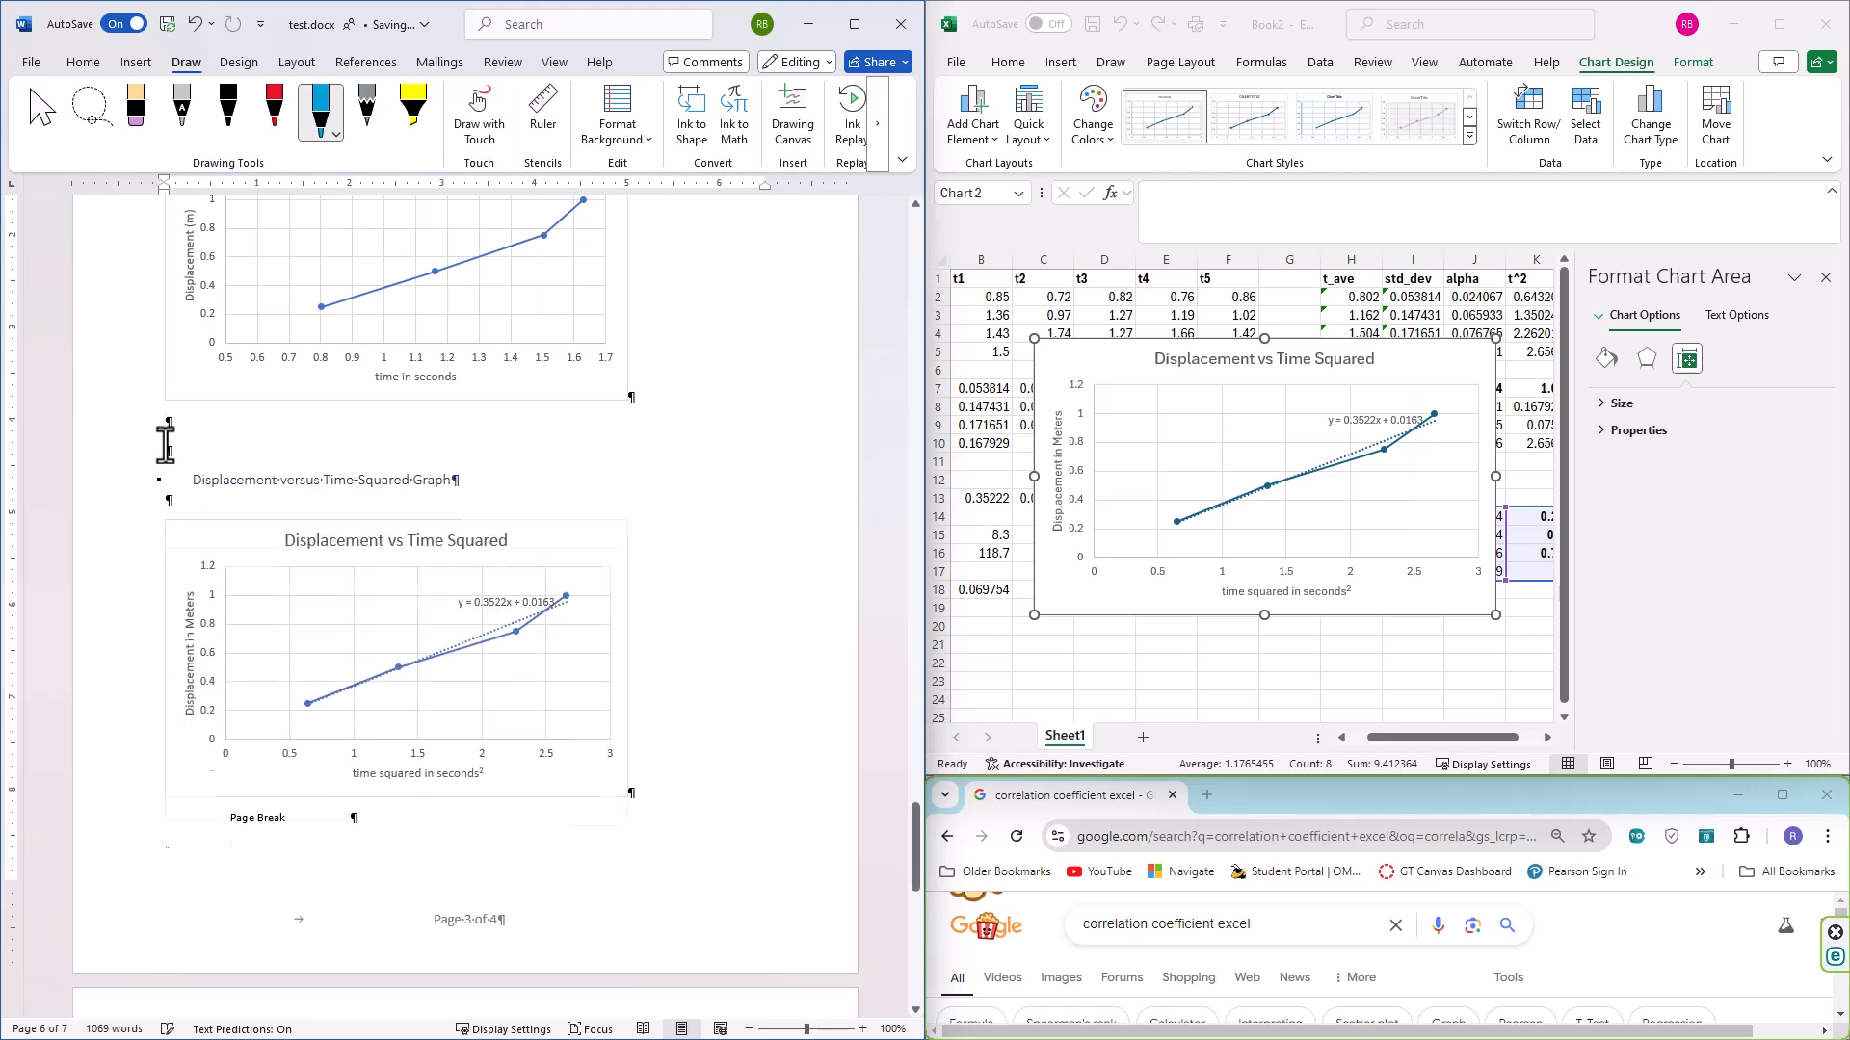
{"action": "scroll", "coordinate": [165, 444], "scroll_direction": "up", "scroll_amount": 5}
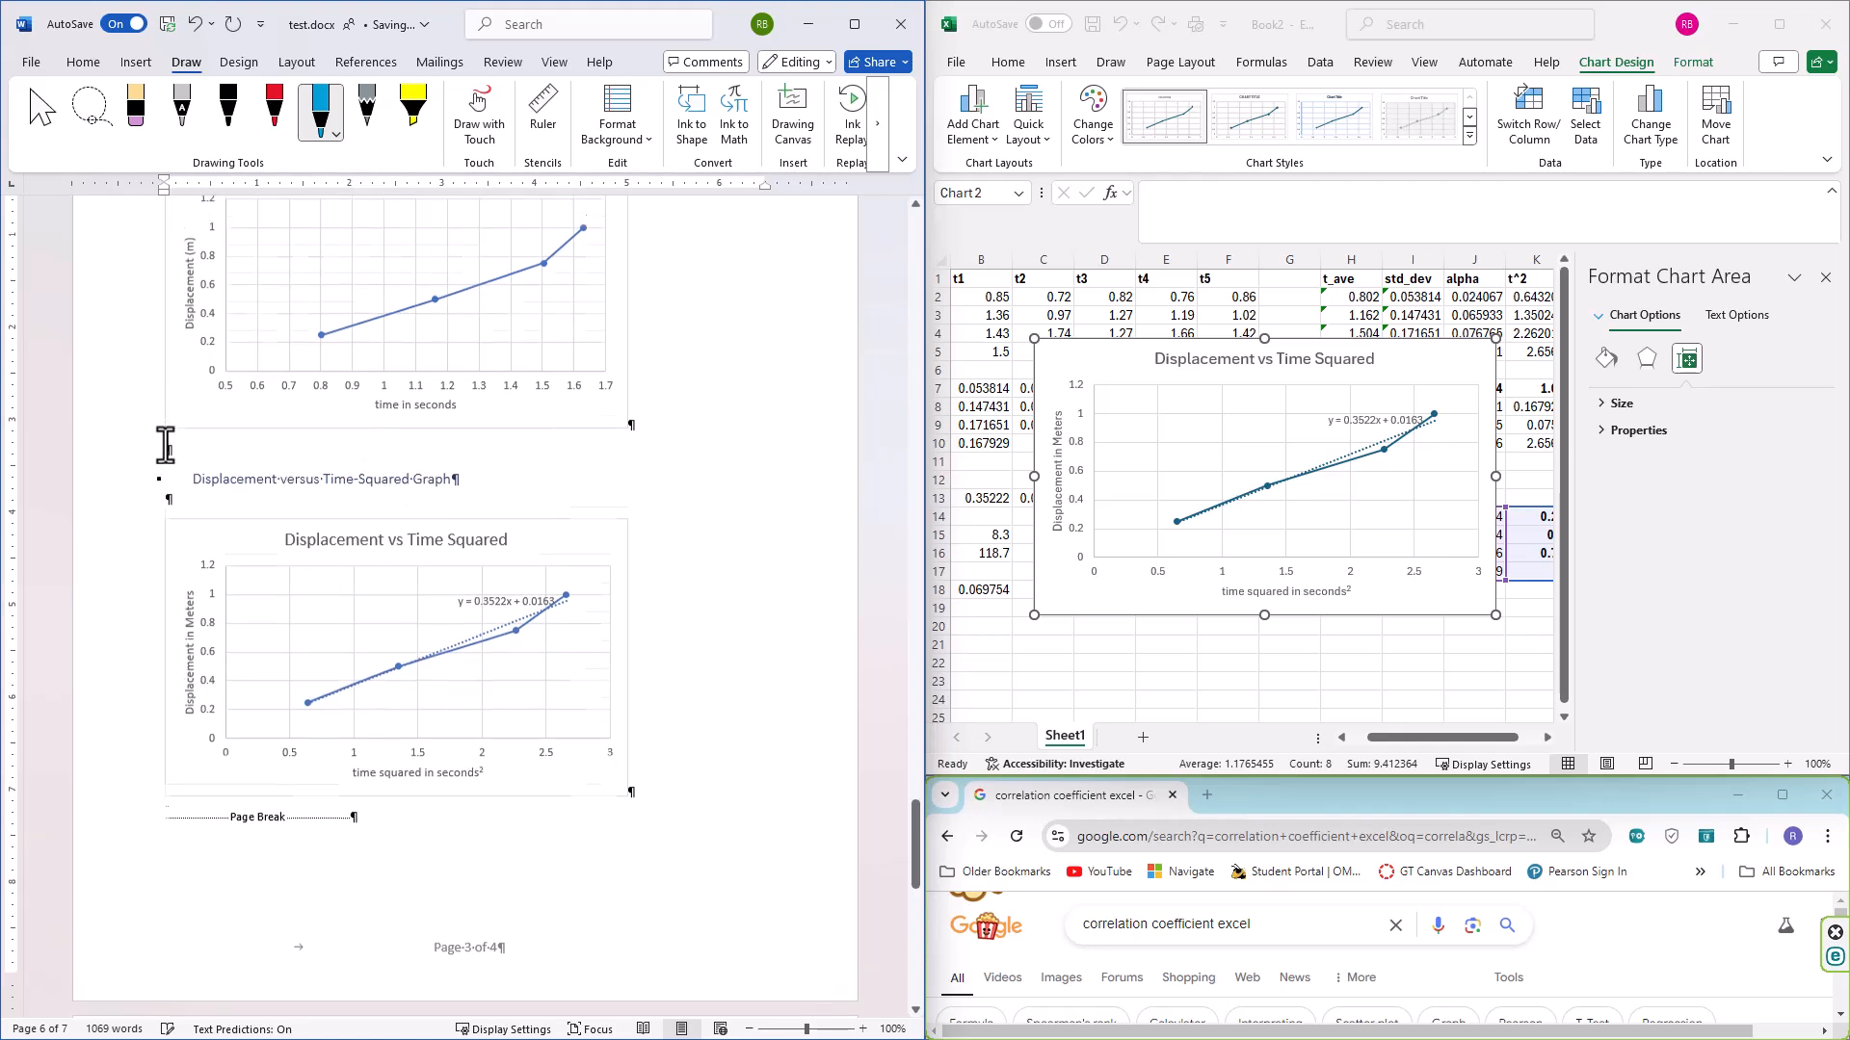
{"action": "scroll", "coordinate": [397, 812], "scroll_direction": "down", "scroll_amount": 3}
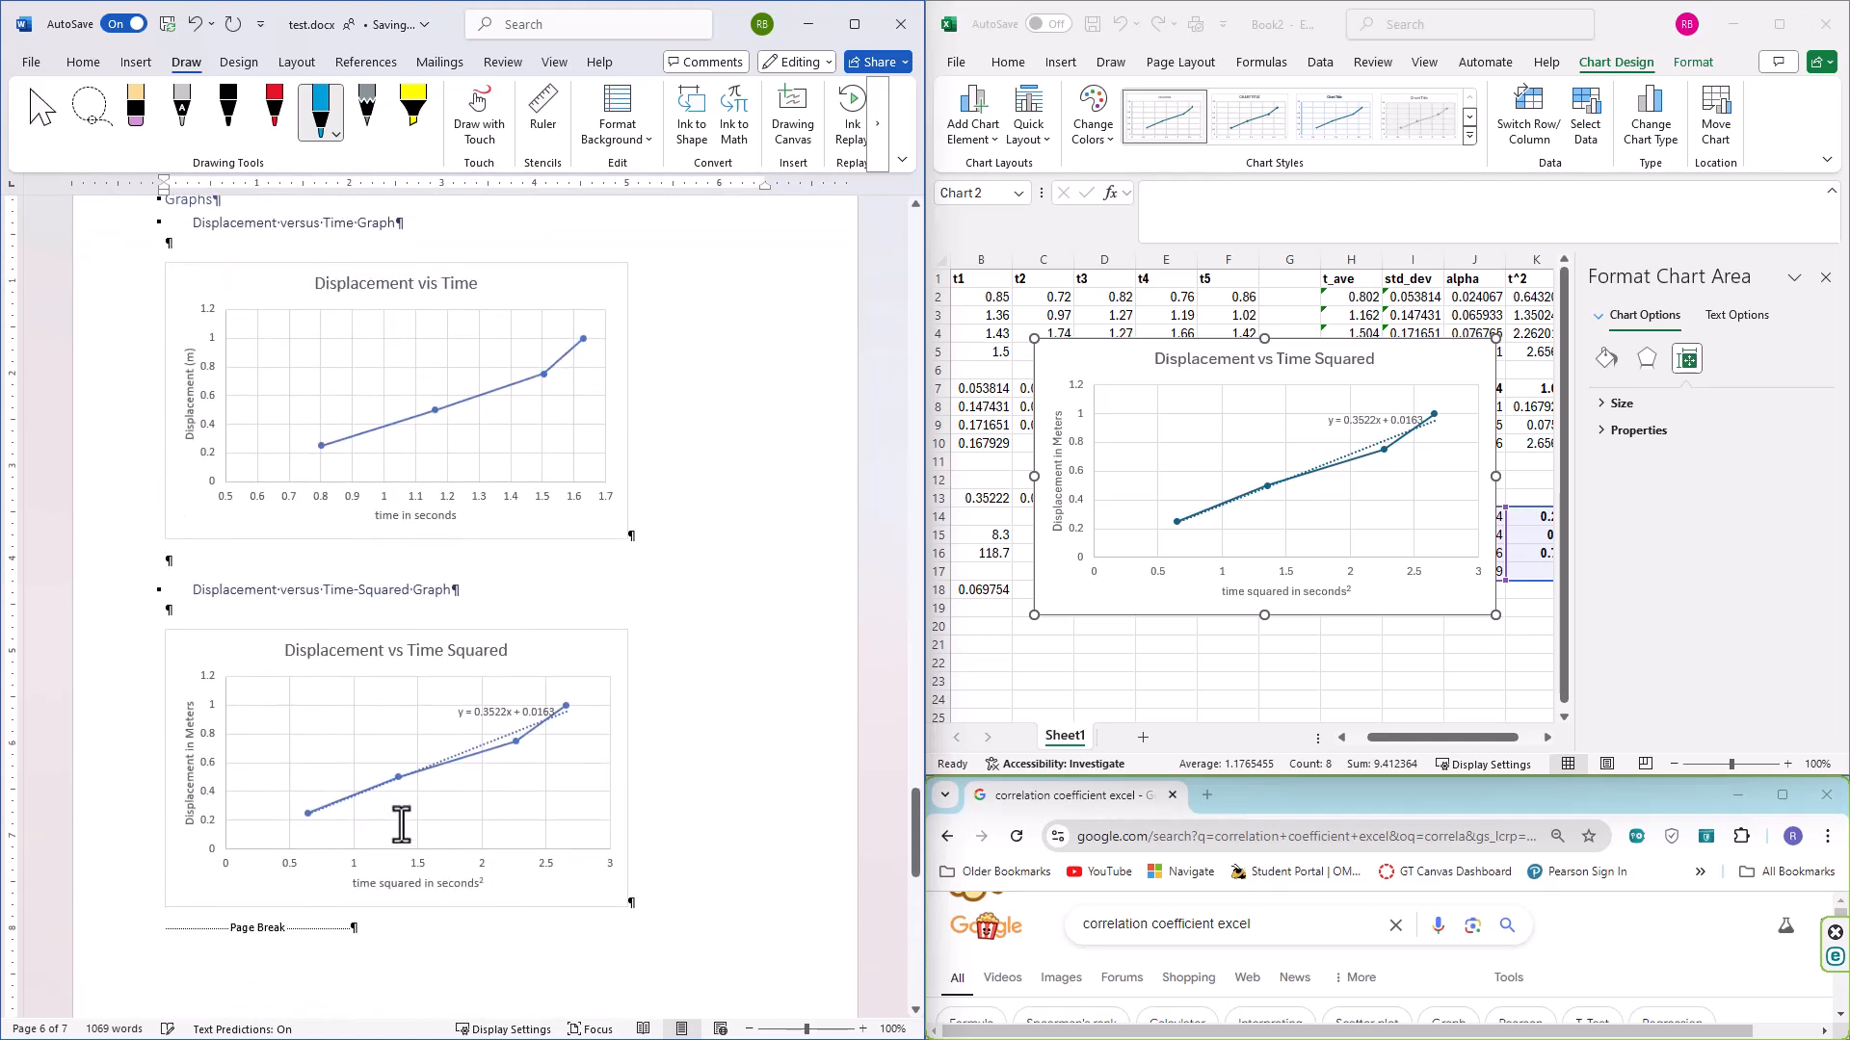
Close the chart formatting pane in Excel and delete the Displacement vs Time Squared chart from the worksheet
{"action": "scroll", "coordinate": [456, 770], "scroll_direction": "up", "scroll_amount": 10}
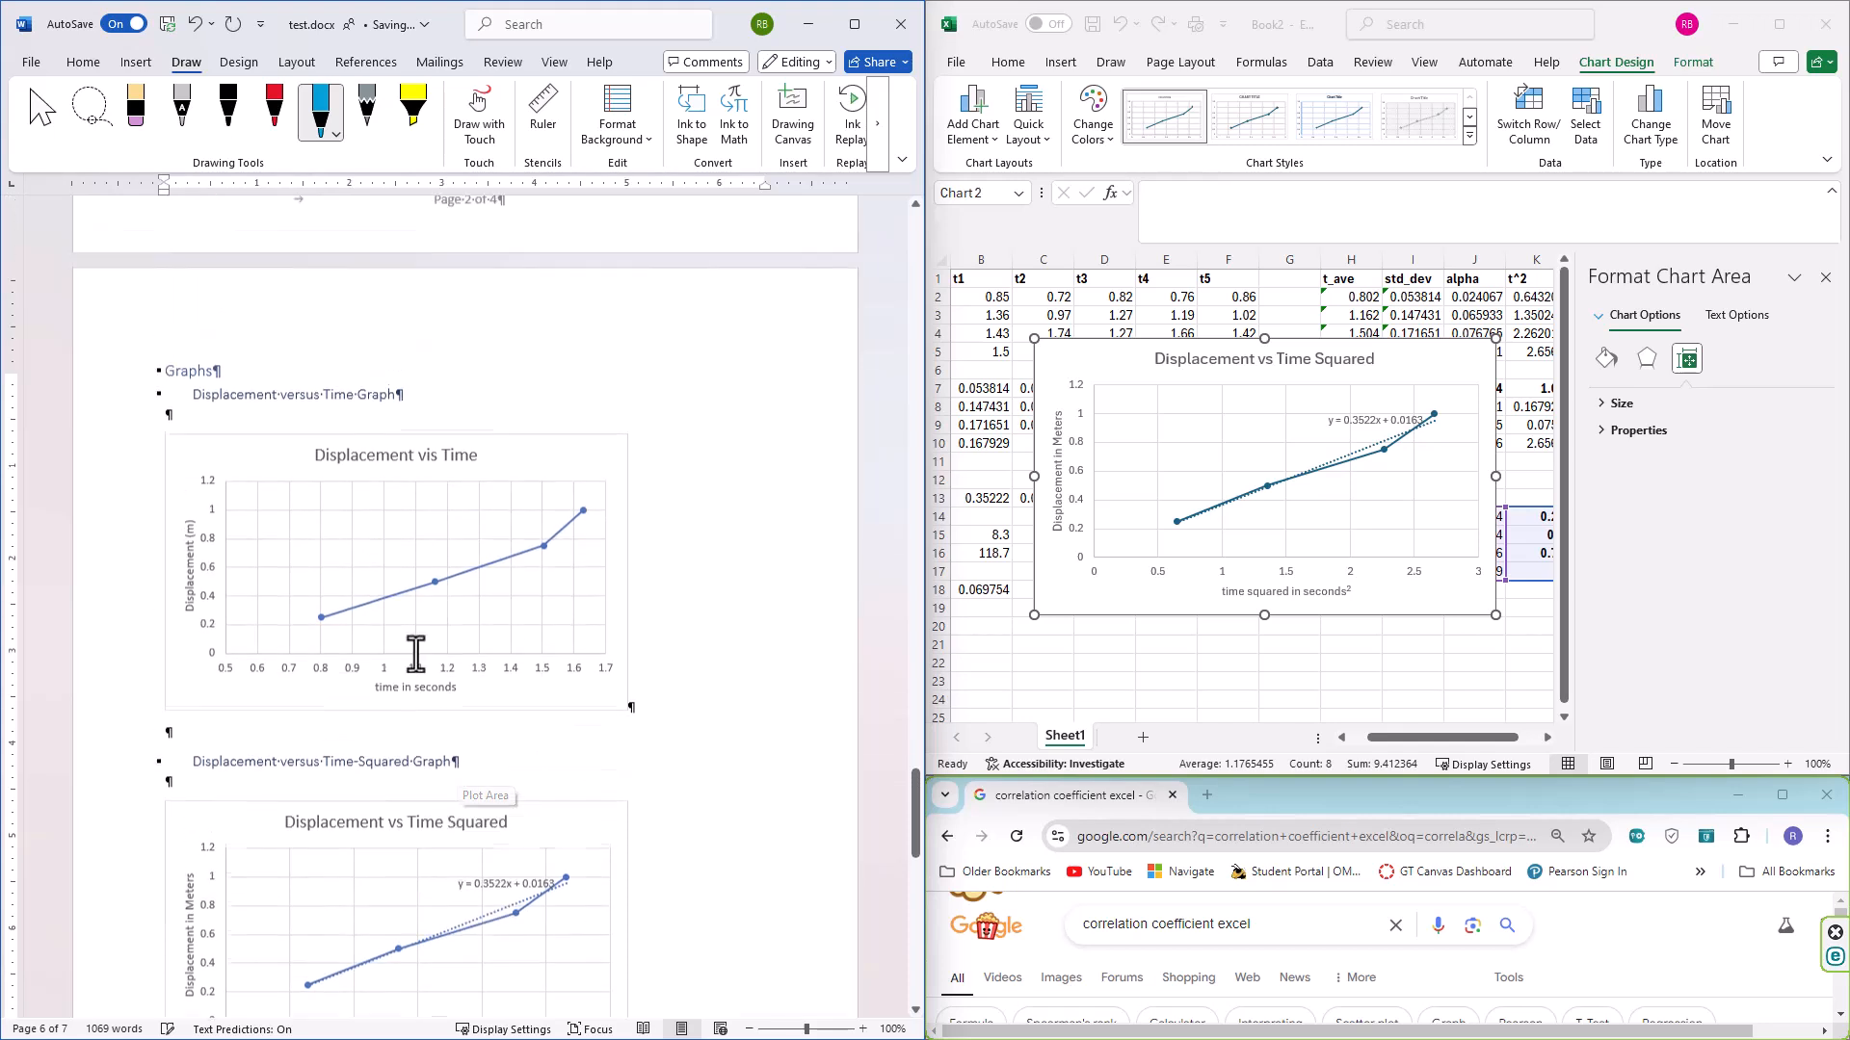
{"action": "scroll", "coordinate": [415, 617], "scroll_direction": "up", "scroll_amount": 6}
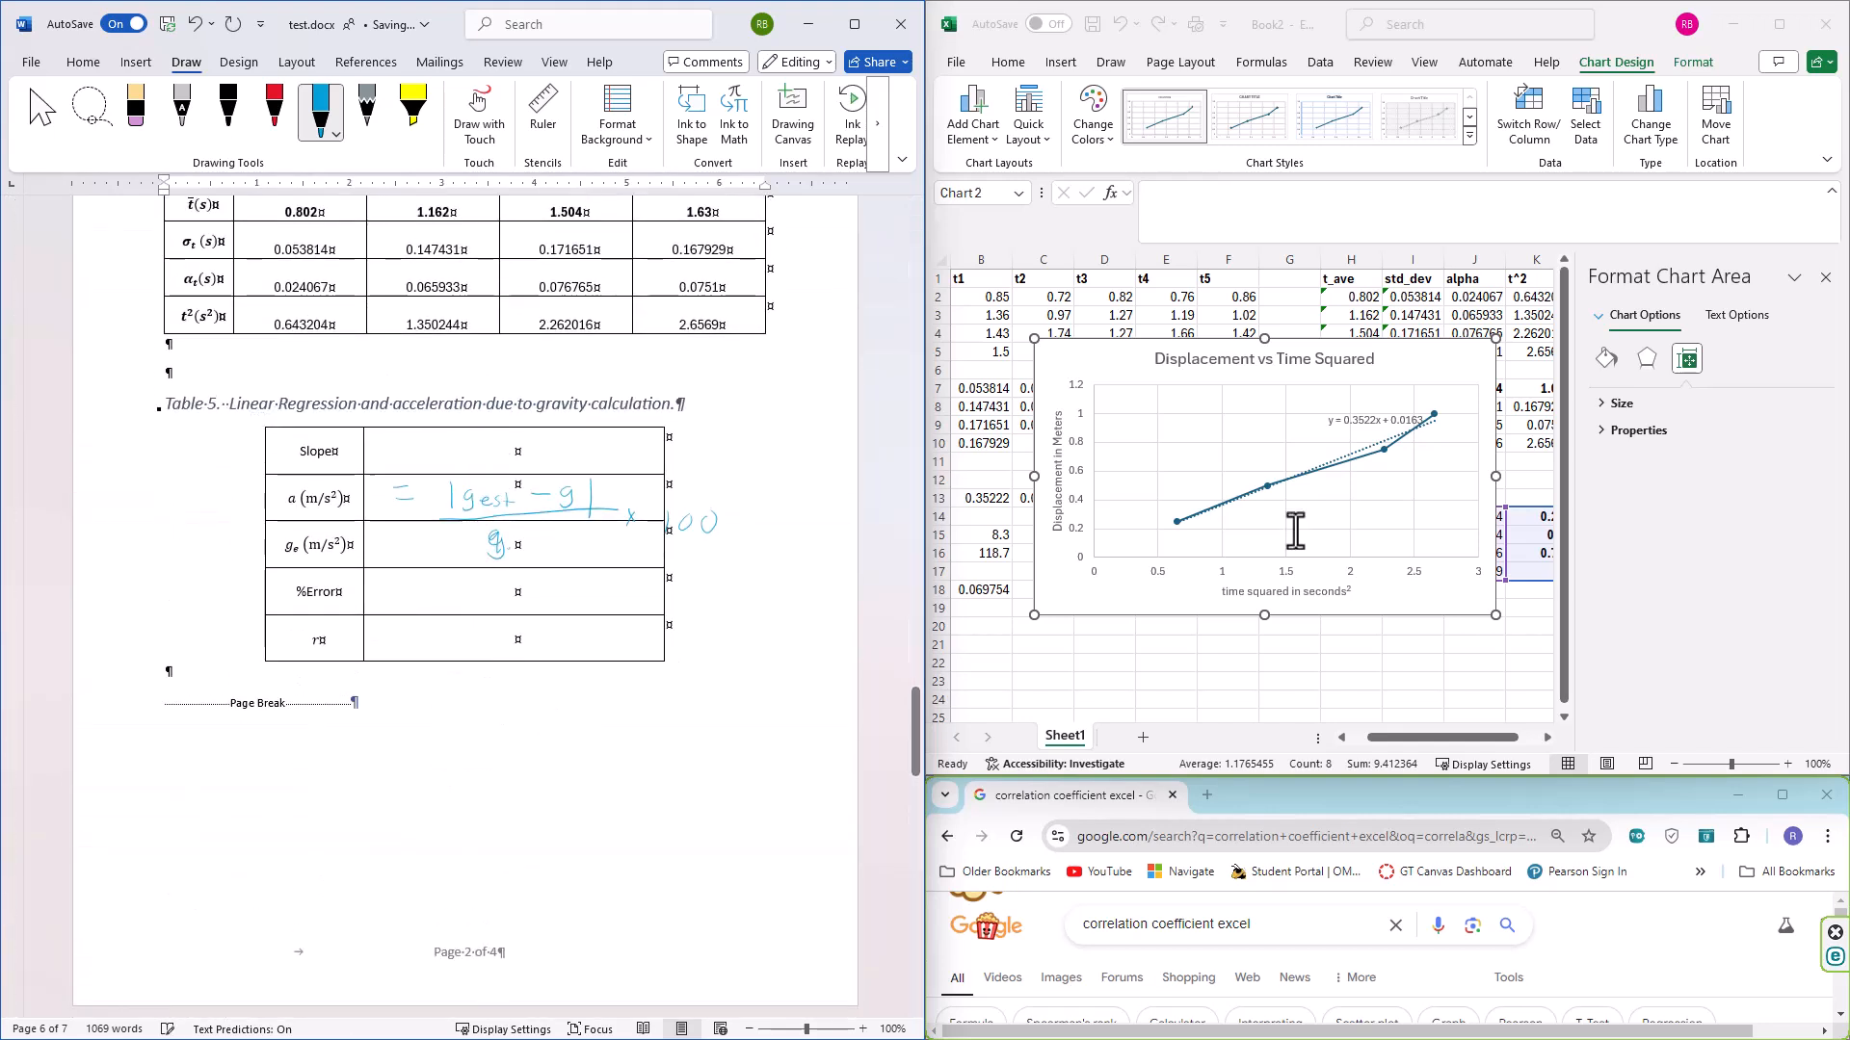
{"action": "left_click", "coordinate": [1403, 351]}
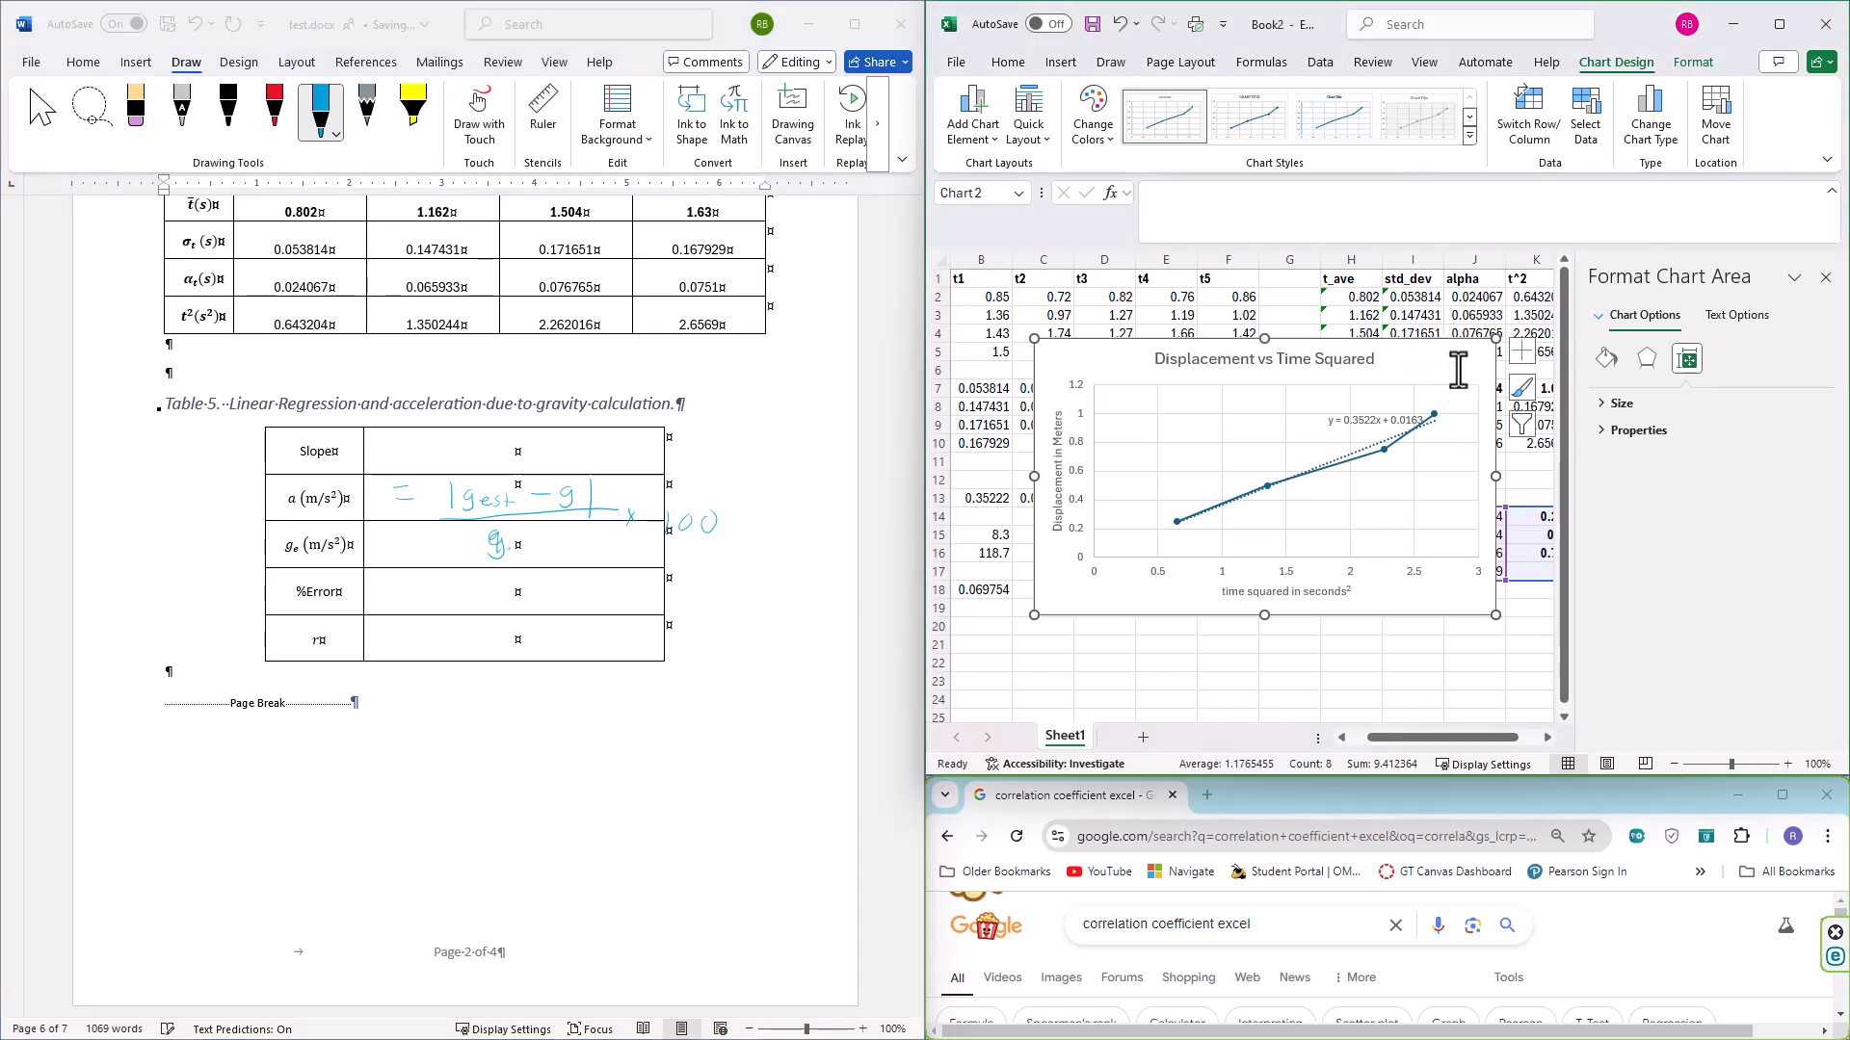
{"action": "left_click_drag", "start_coordinate": [1471, 371], "coordinate": [1485, 710]}
{"action": "left_click", "coordinate": [1827, 278]}
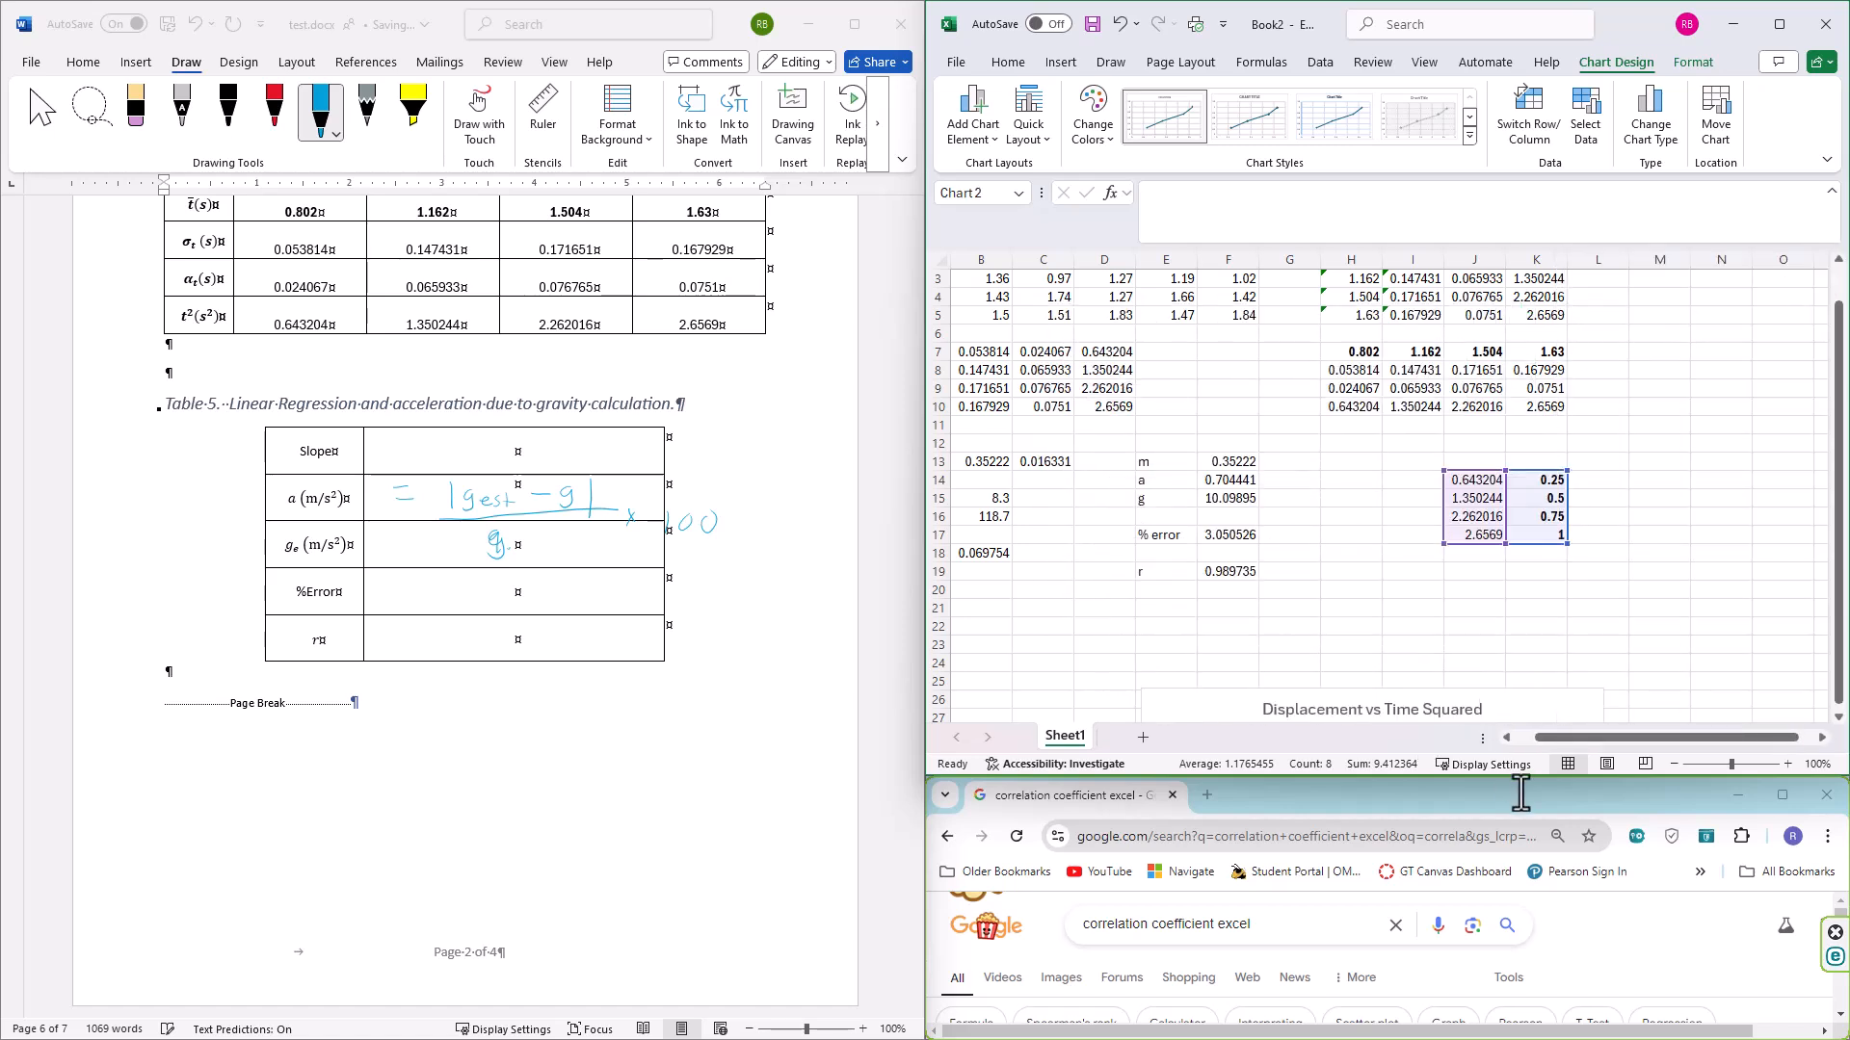
{"action": "key", "text": "ctrl+z"}
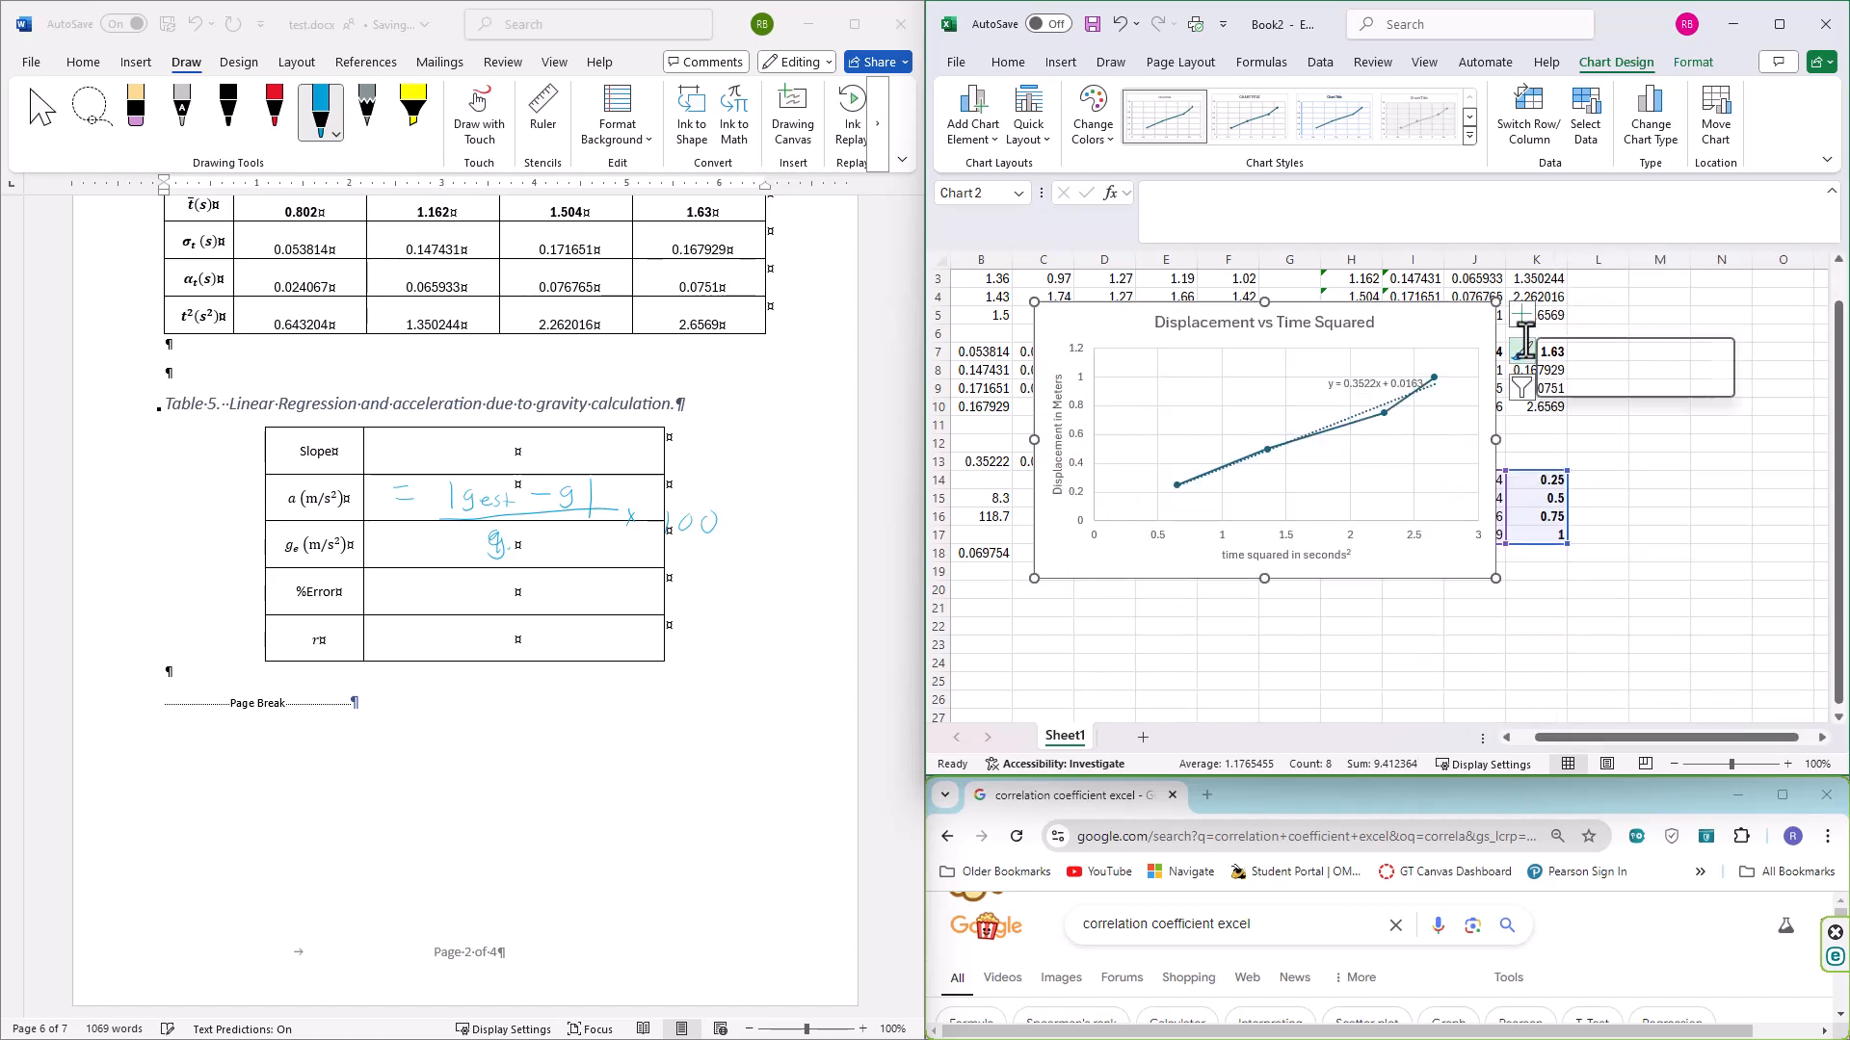
{"action": "key", "text": "Delete"}
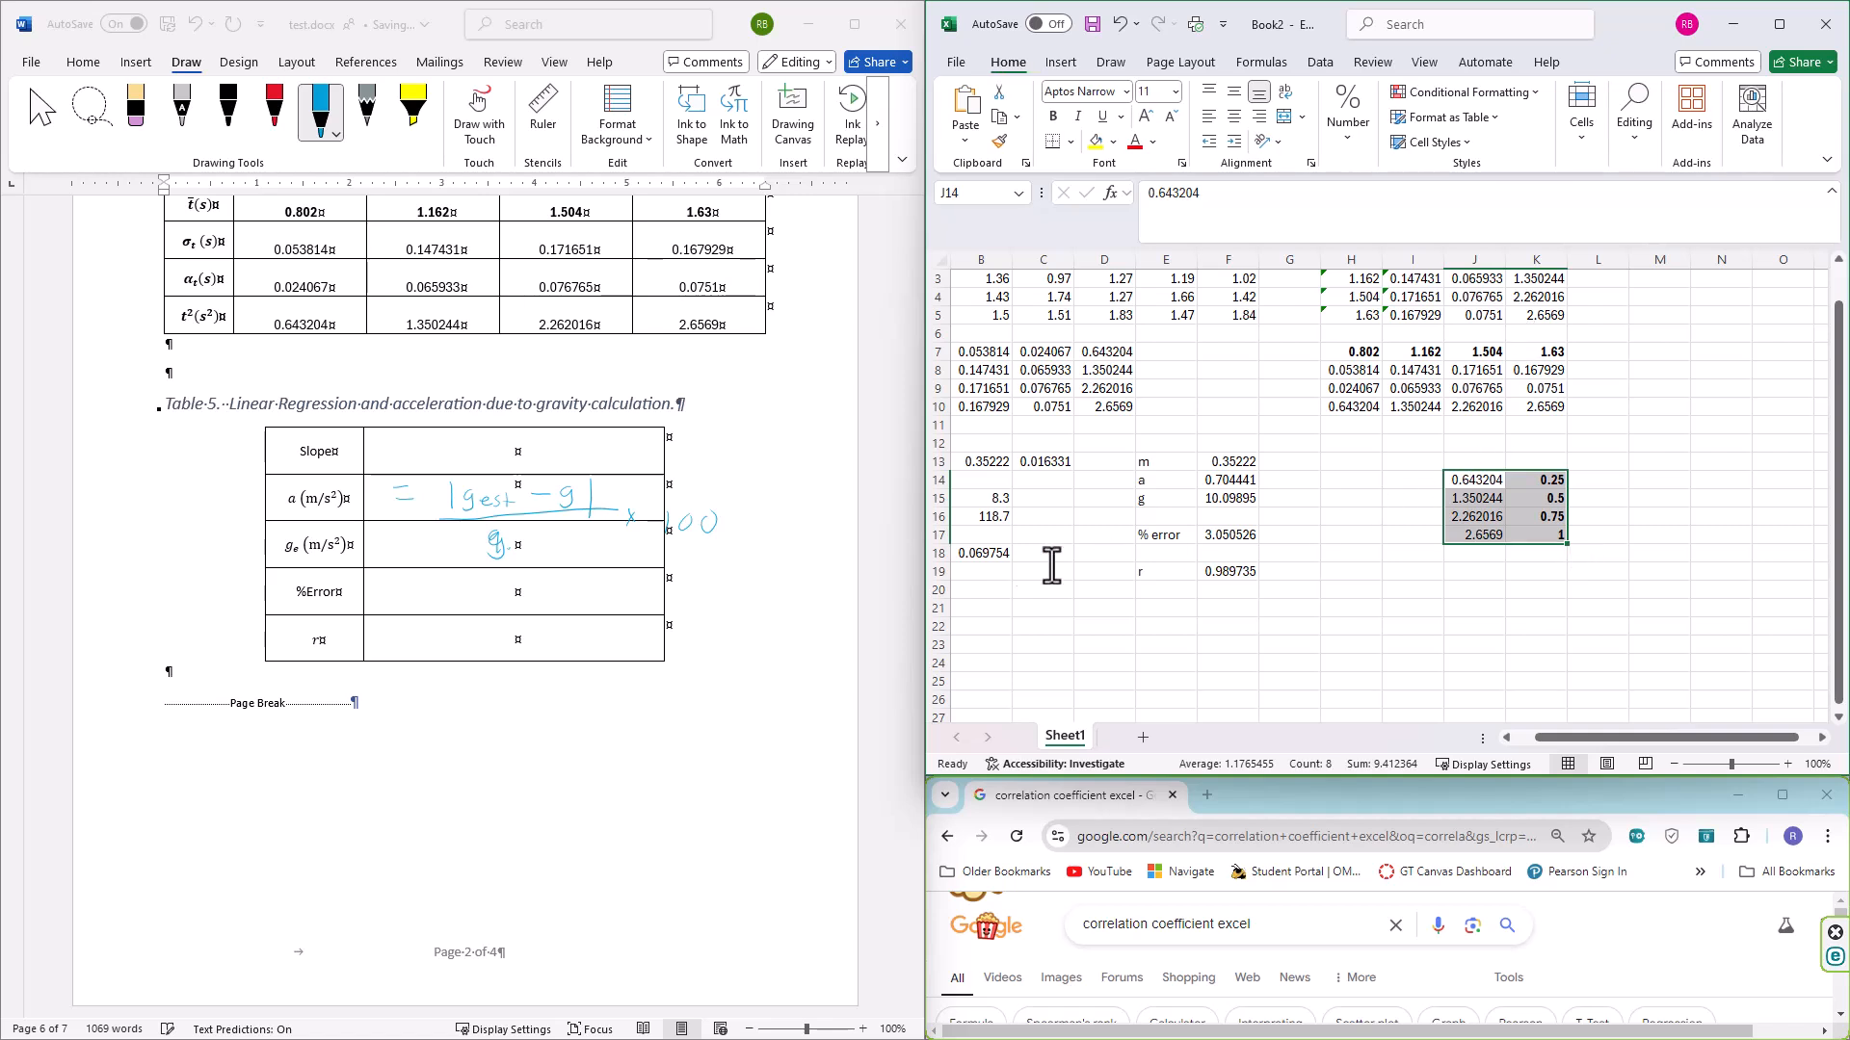
Copy F13:F15 from the worksheet into the Slope, a and g rows of the report's Table 5, overwriting the empty cells
{"action": "left_click_drag", "start_coordinate": [1240, 462], "coordinate": [1239, 489]}
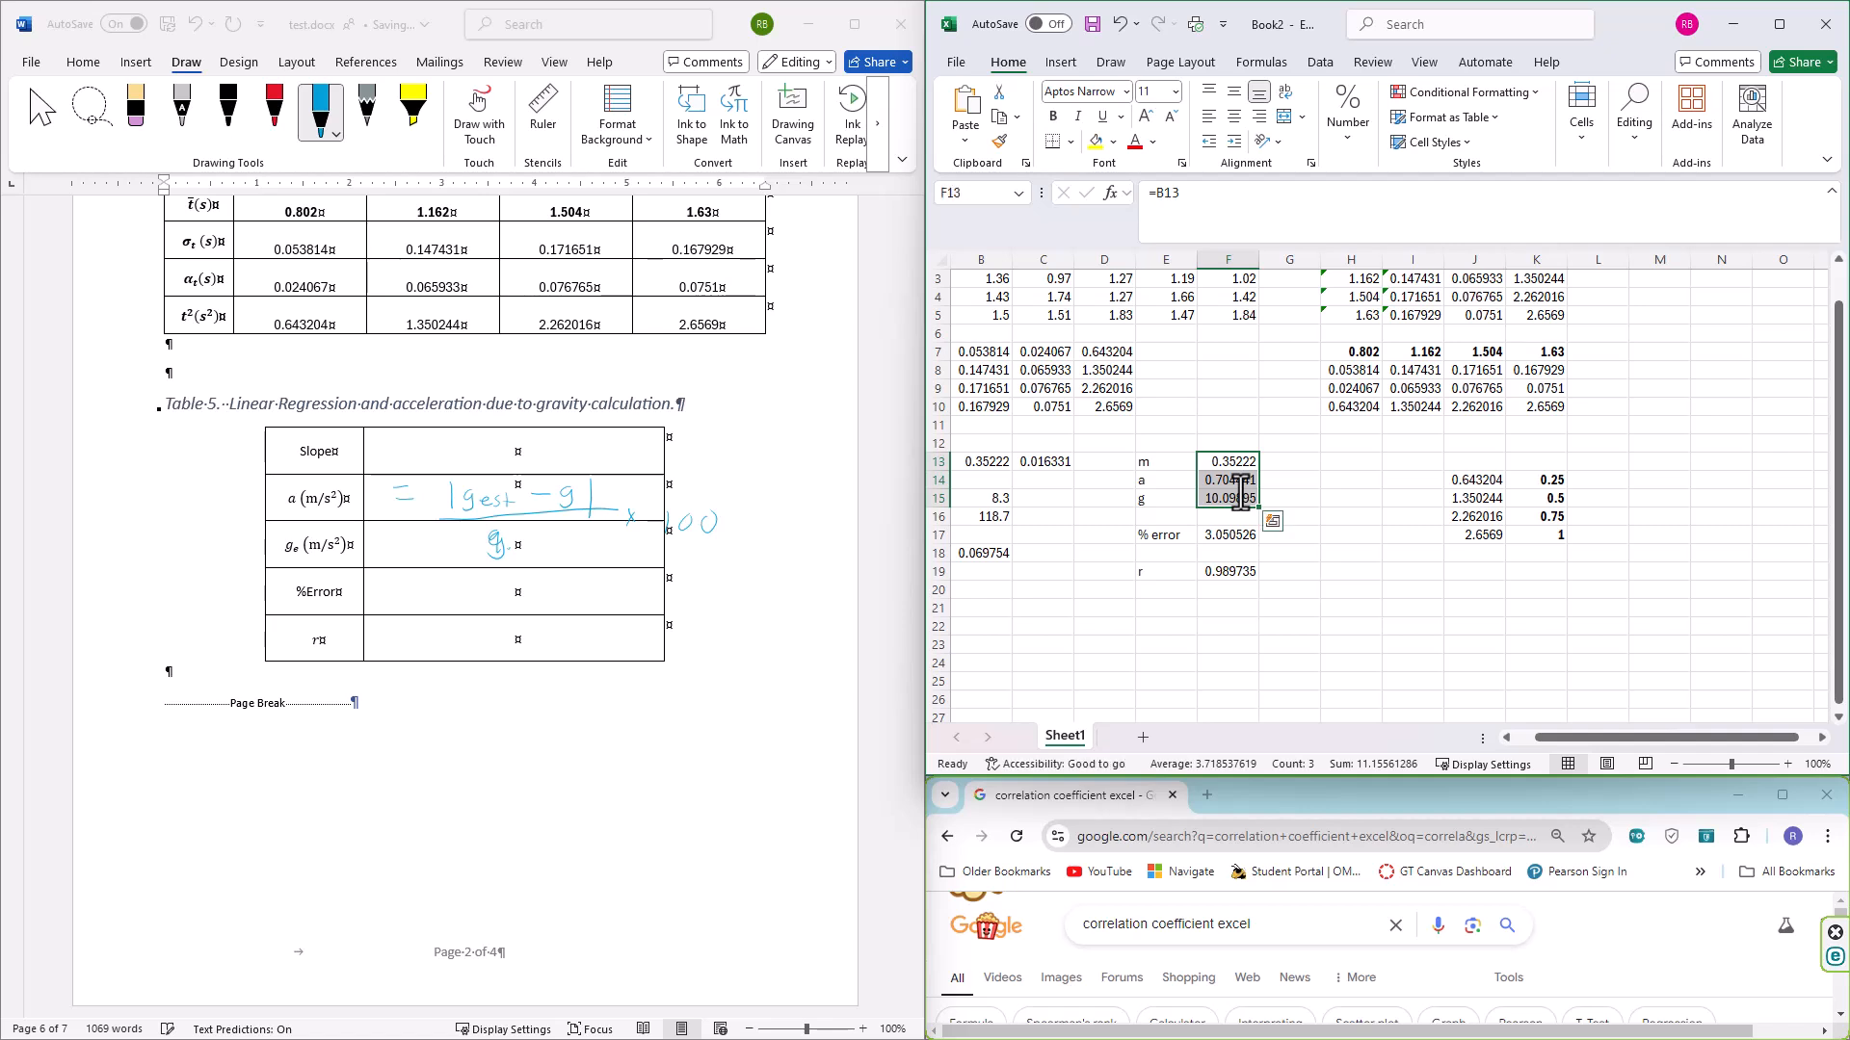
{"action": "key", "text": "ctrl+c"}
{"action": "left_click", "coordinate": [482, 452]}
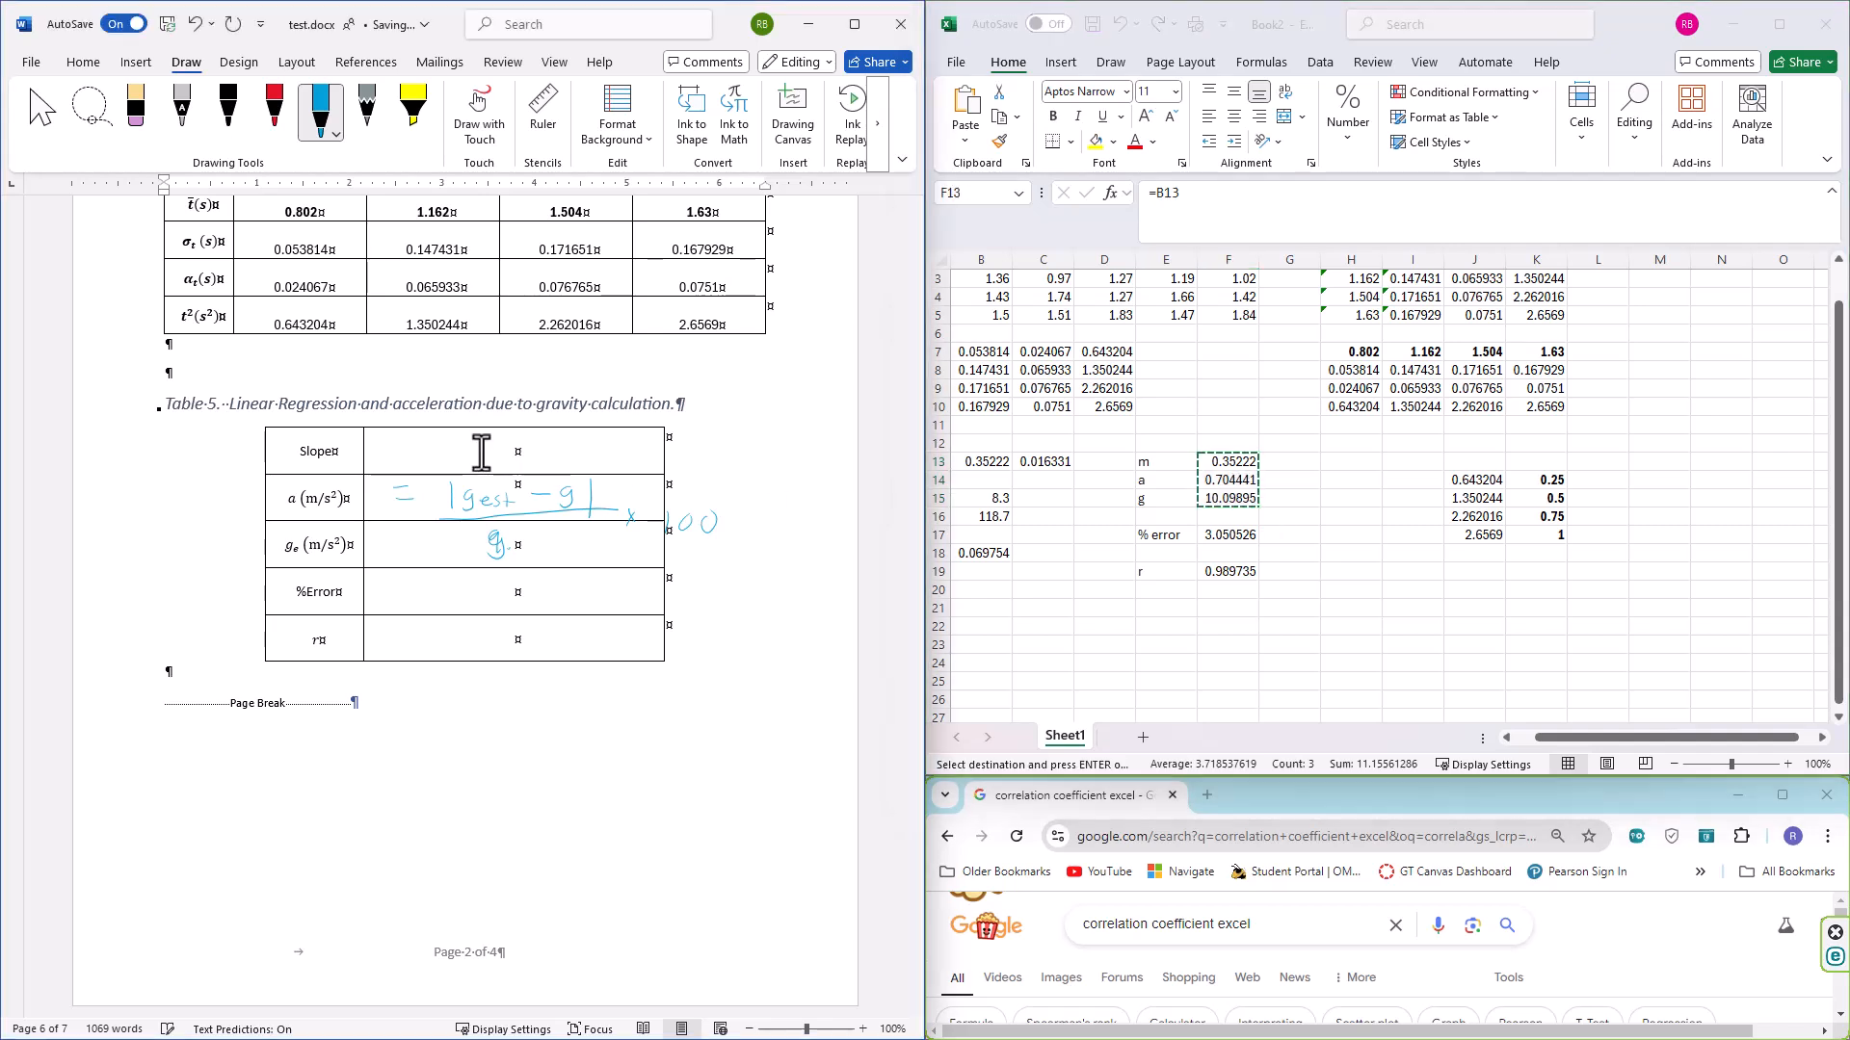
{"action": "right_click", "coordinate": [482, 453]}
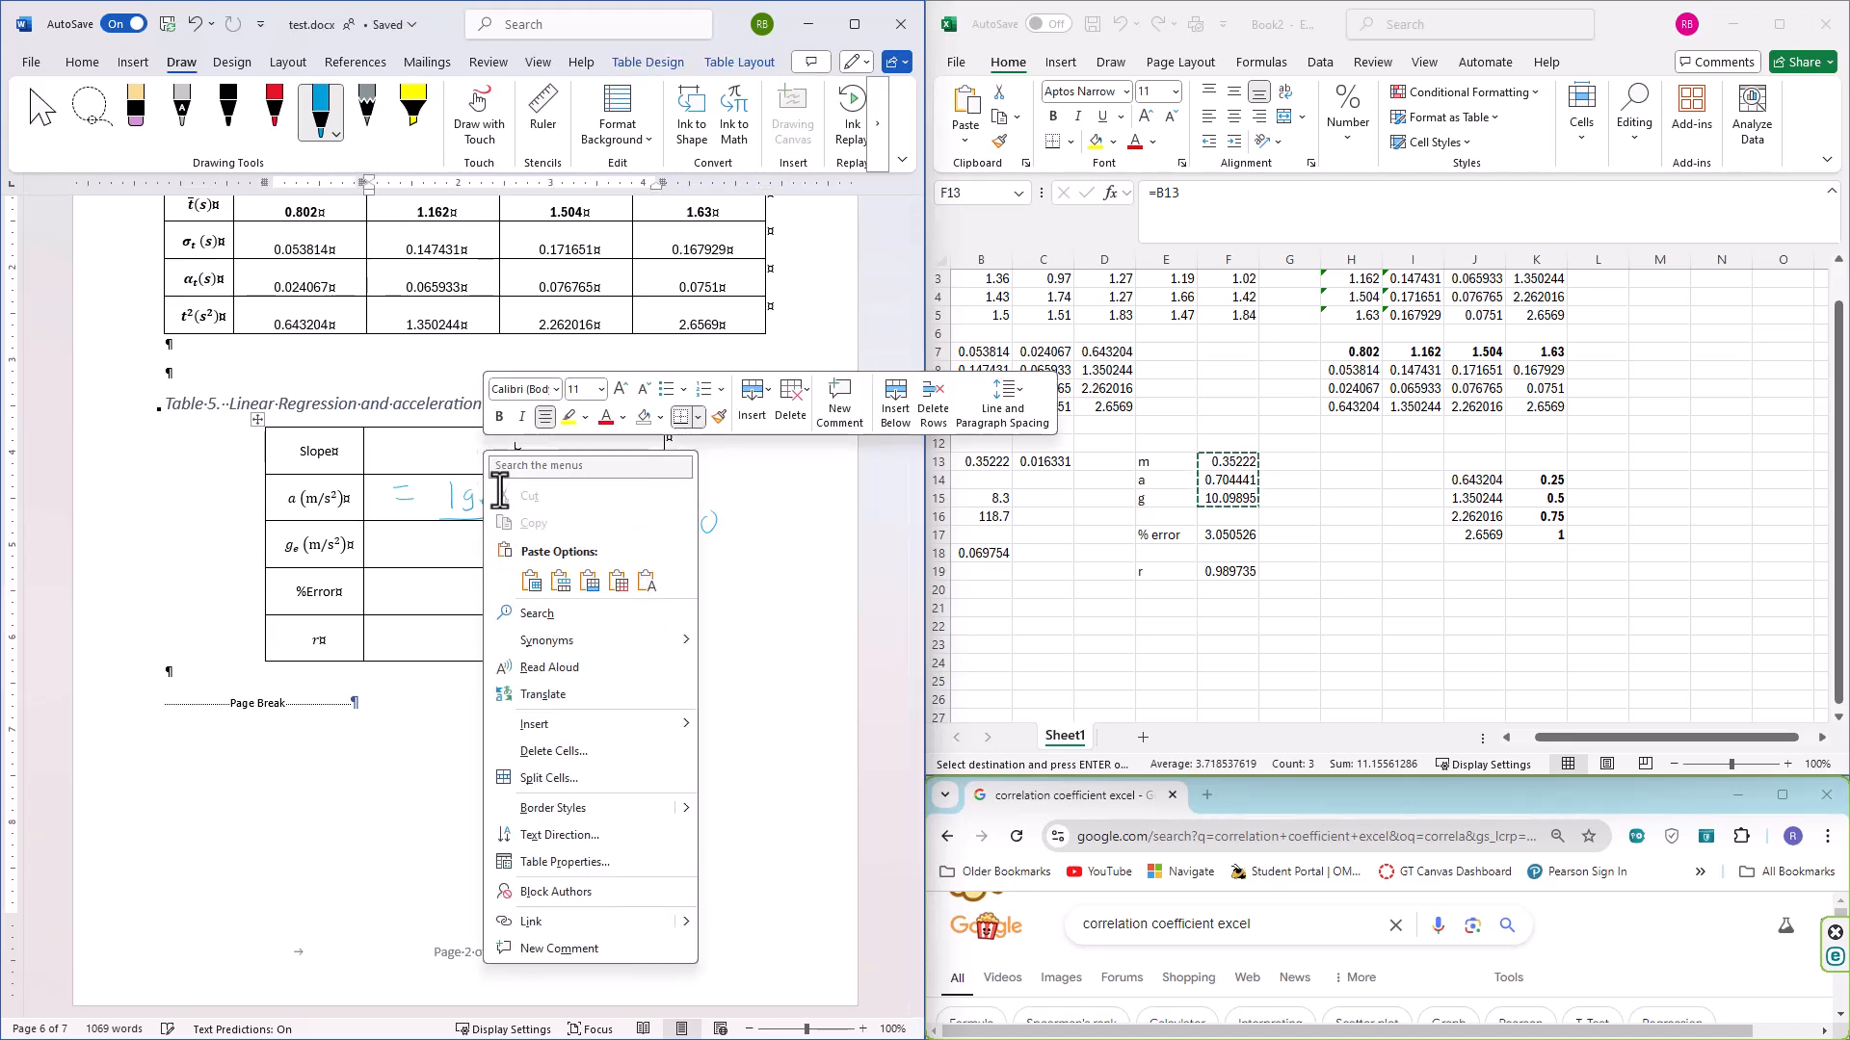
{"action": "left_click", "coordinate": [614, 581]}
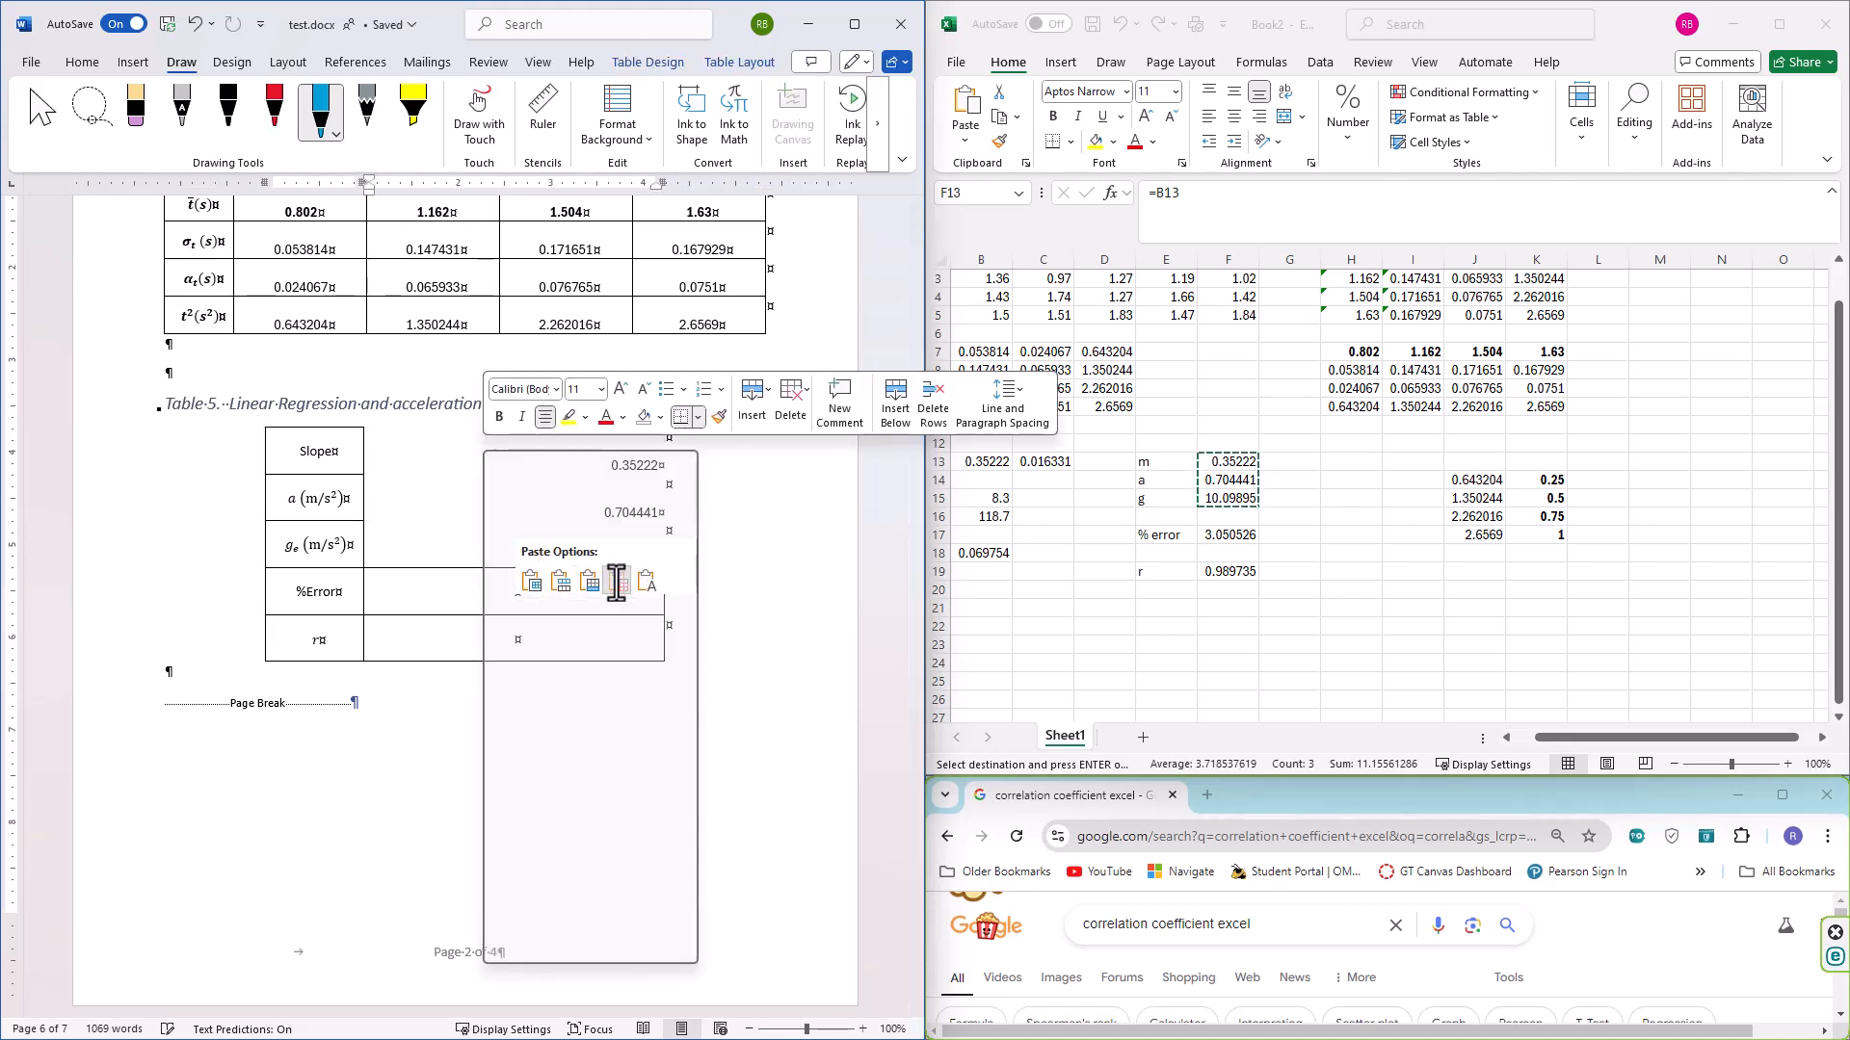
Copy the percent error from F17 into the %Error row of Table 5 and remove the extra line in the cell
{"action": "left_click", "coordinate": [1214, 536]}
{"action": "key", "text": "ctrl+c"}
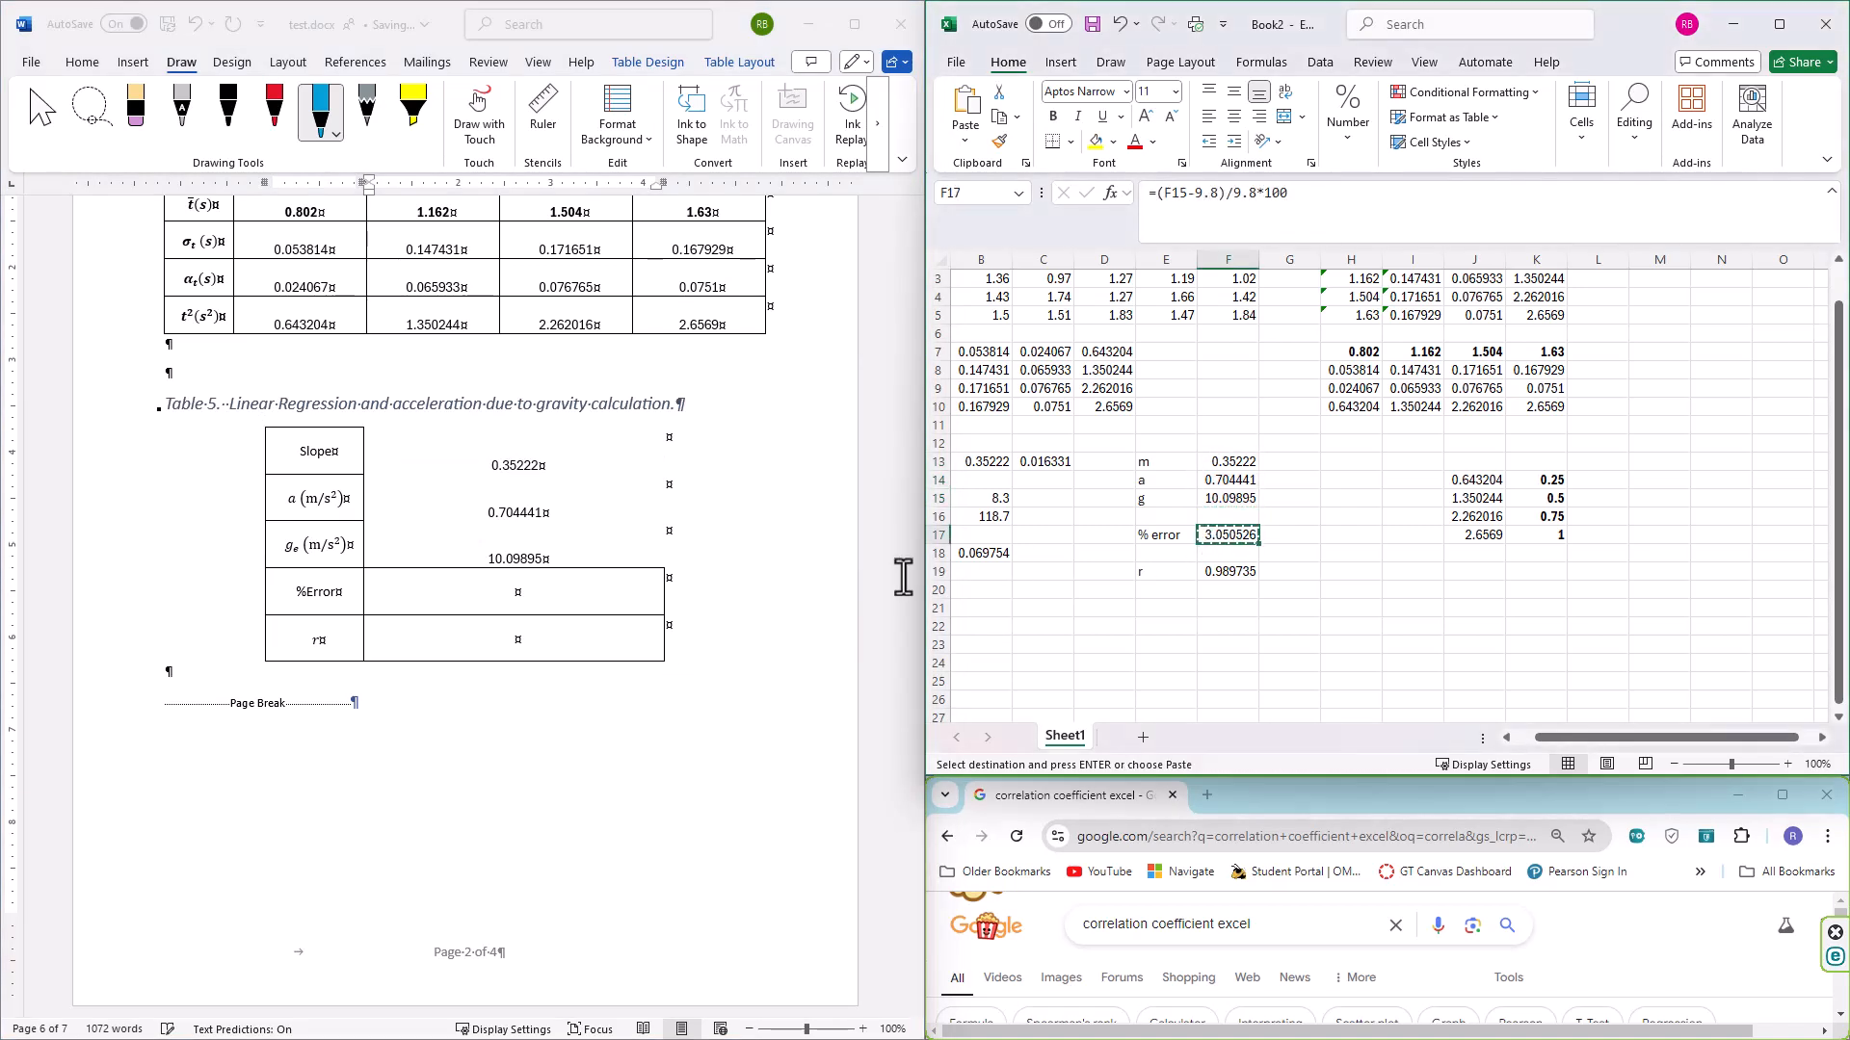
{"action": "left_click", "coordinate": [611, 599]}
{"action": "key", "text": "ctrl+v"}
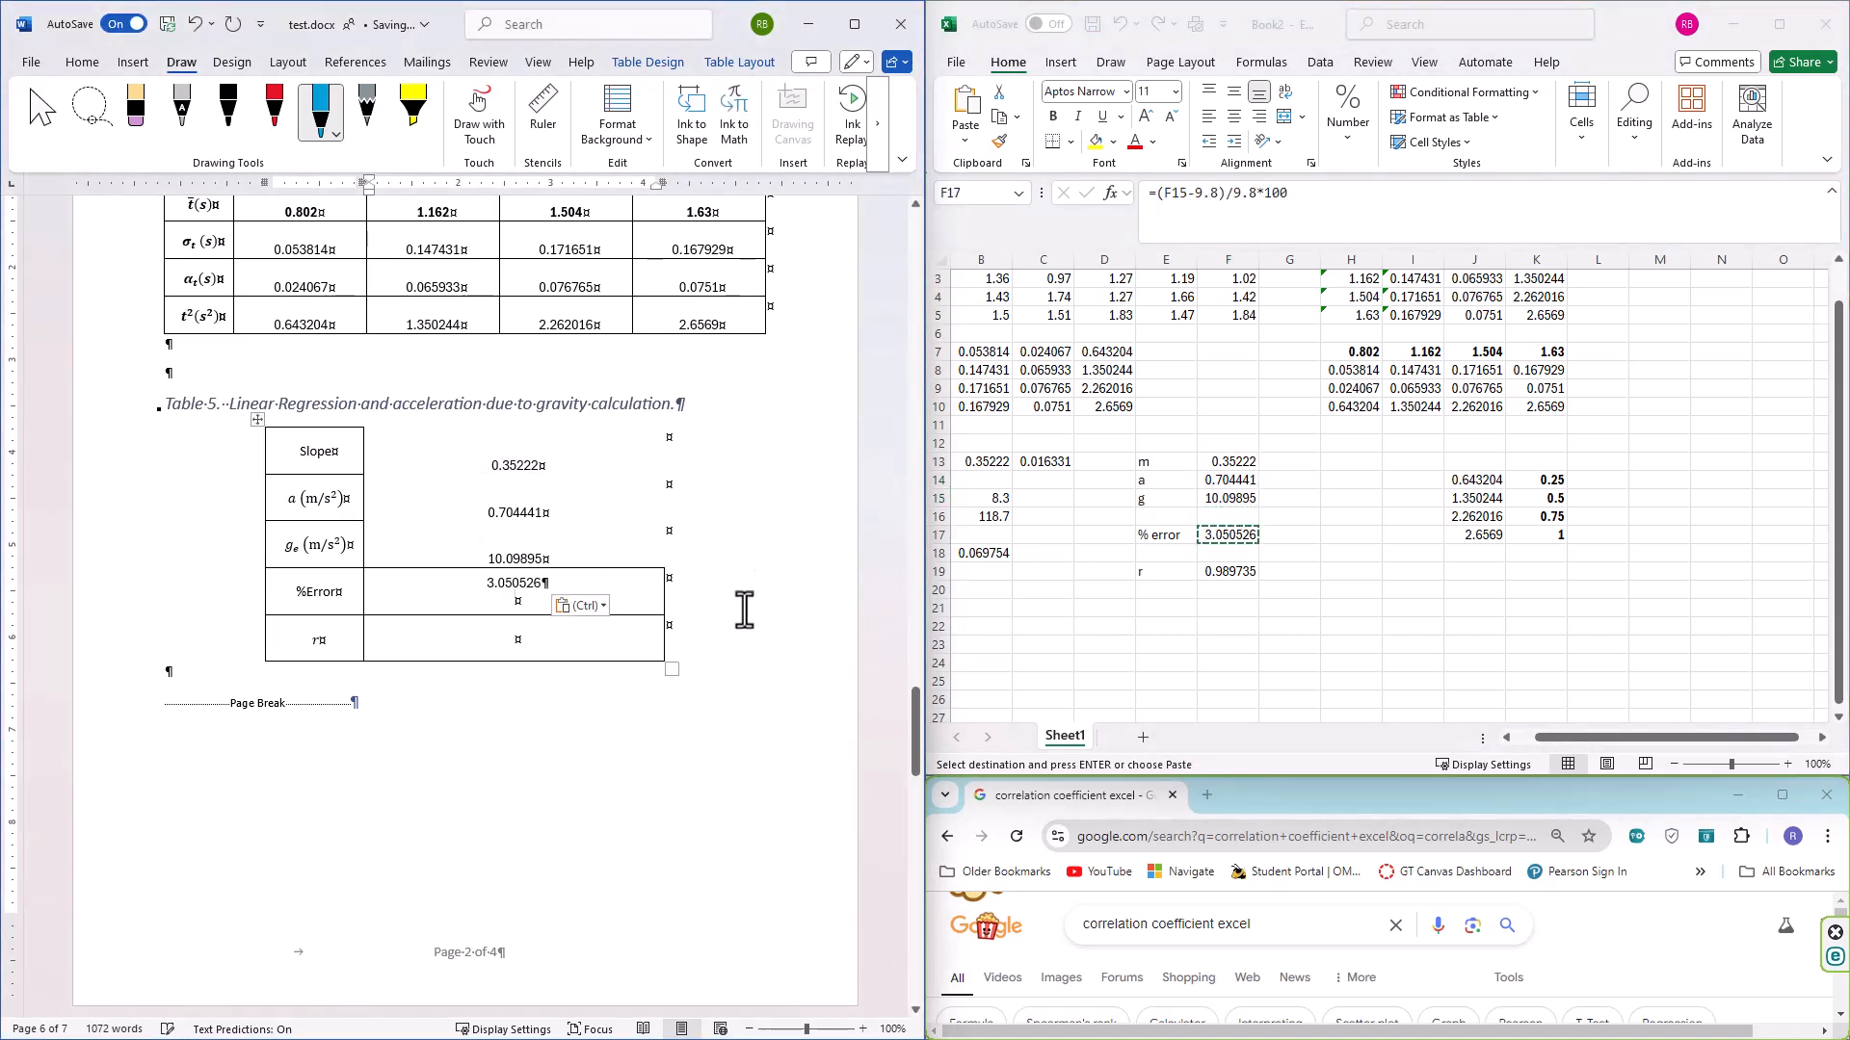
{"action": "left_click", "coordinate": [1257, 586]}
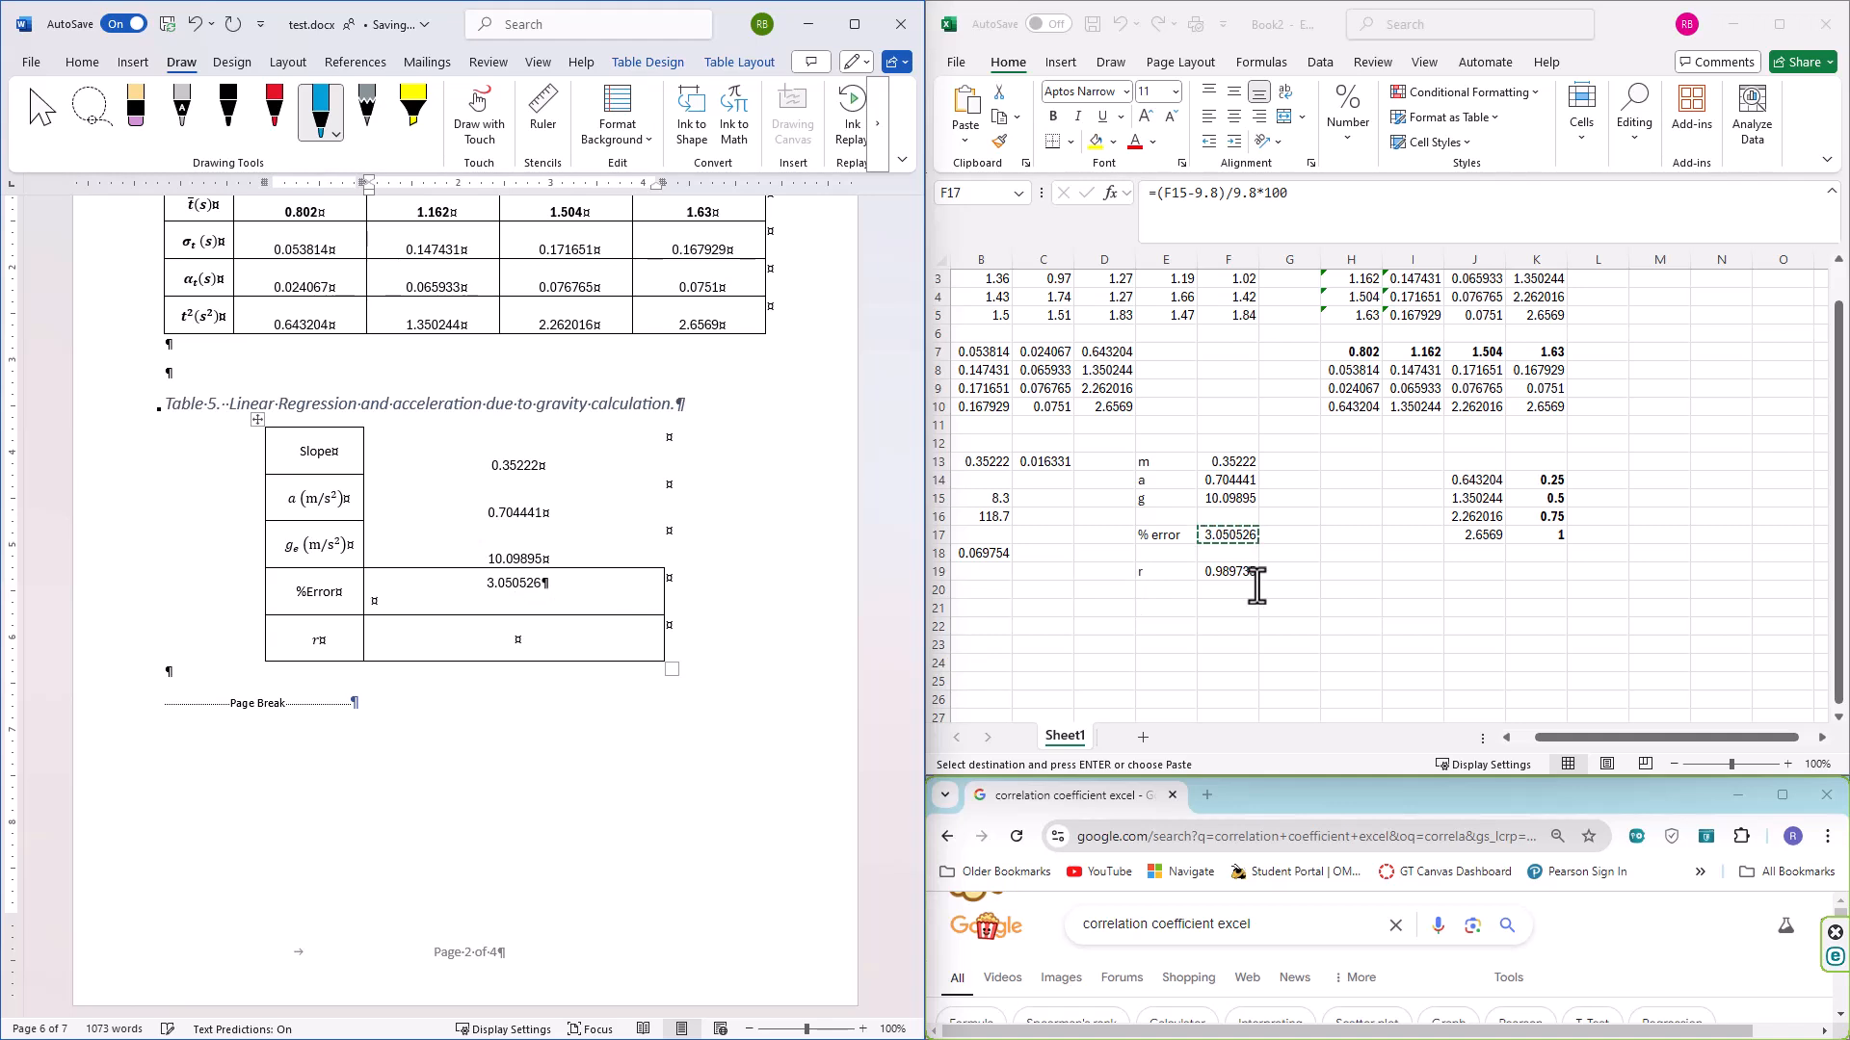
{"action": "key", "text": "BackSpace"}
Copy the correlation coefficient from F19 into the r row of Table 5
{"action": "left_click", "coordinate": [1223, 571]}
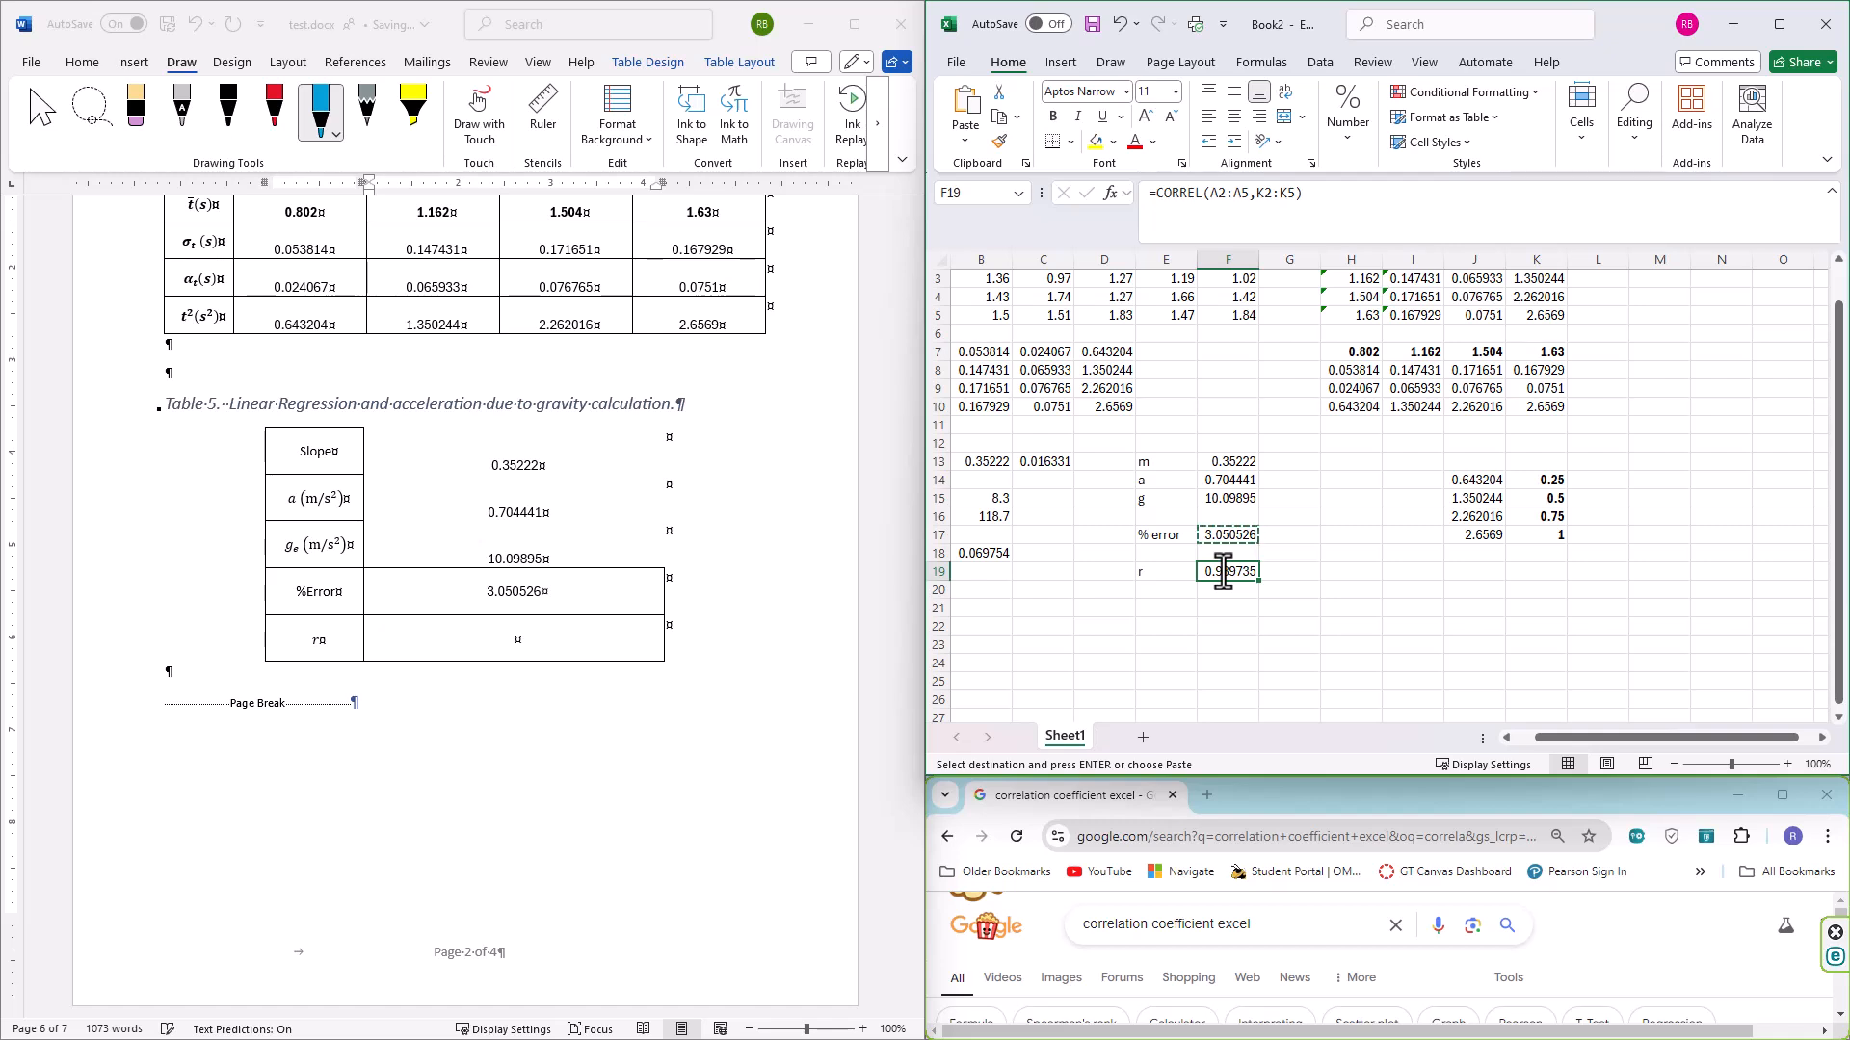
{"action": "left_click", "coordinate": [517, 650]}
{"action": "key", "text": "ctrl+v"}
Apply all borders to the value column of Table 5
{"action": "left_click_drag", "start_coordinate": [435, 478], "coordinate": [463, 636]}
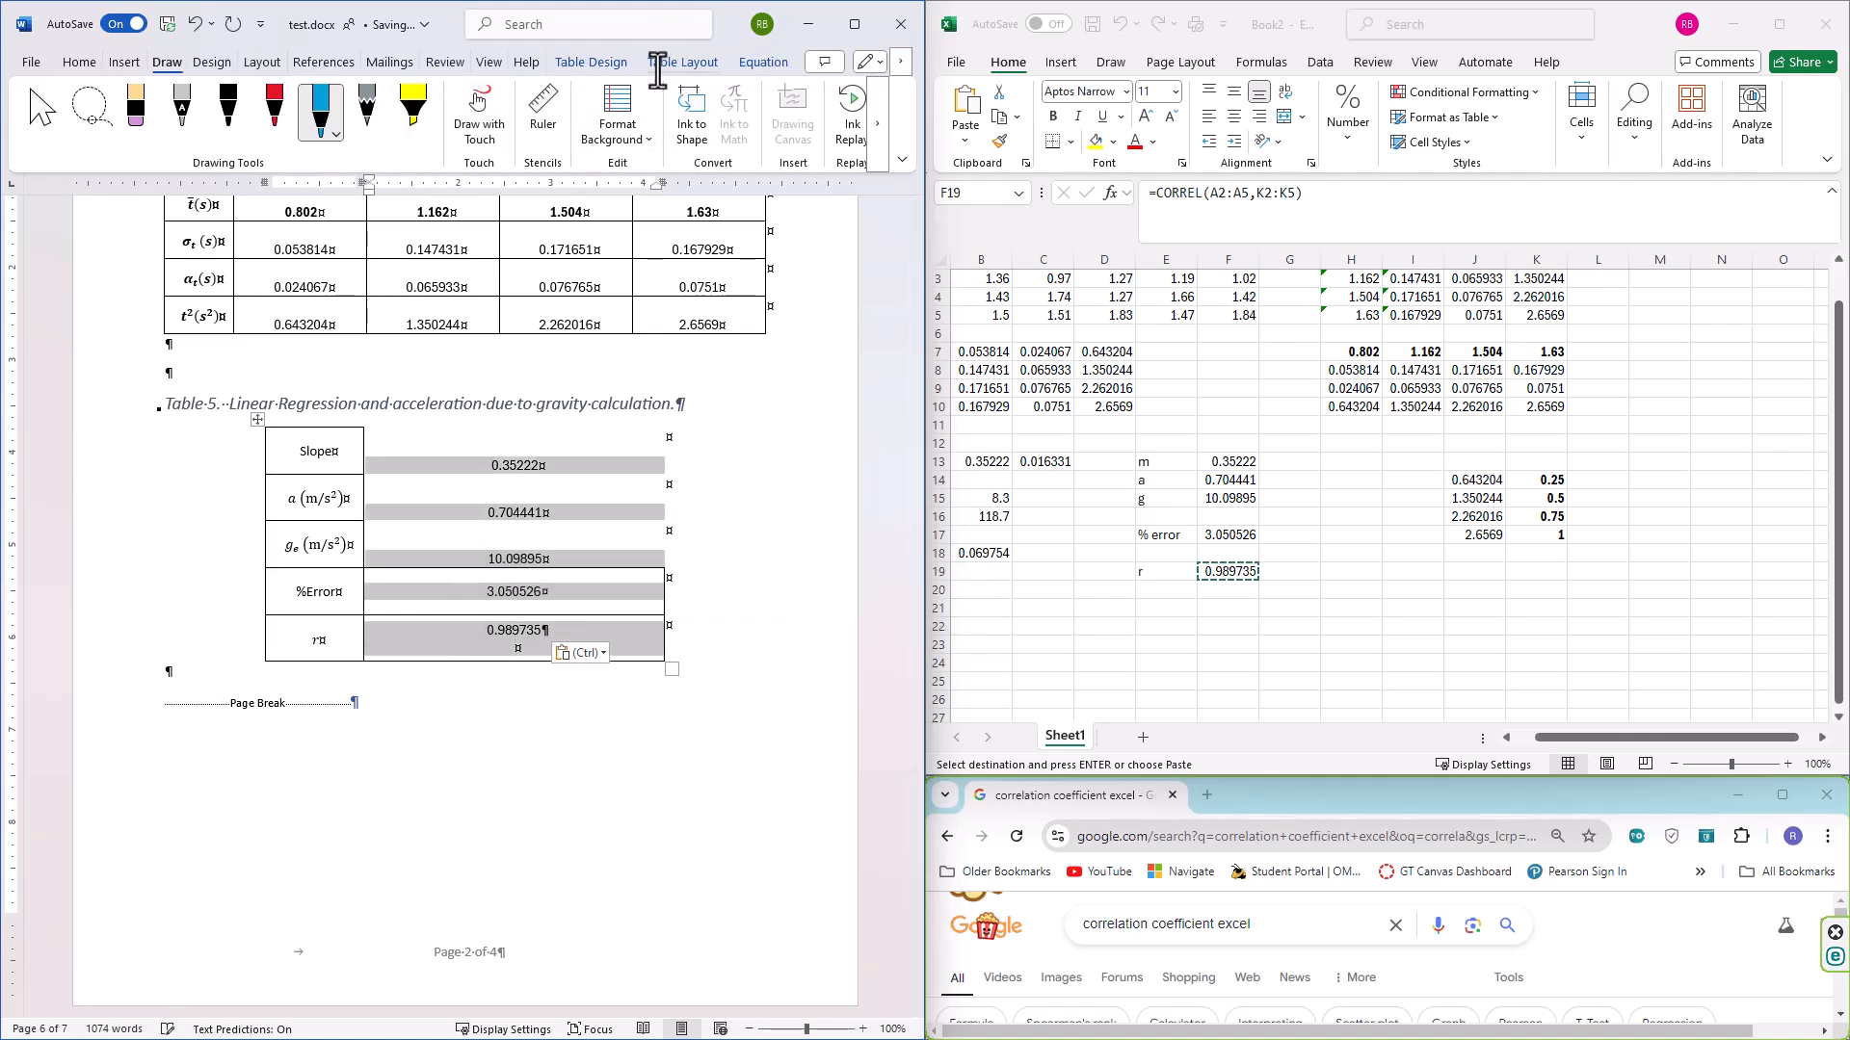
{"action": "left_click", "coordinate": [598, 63]}
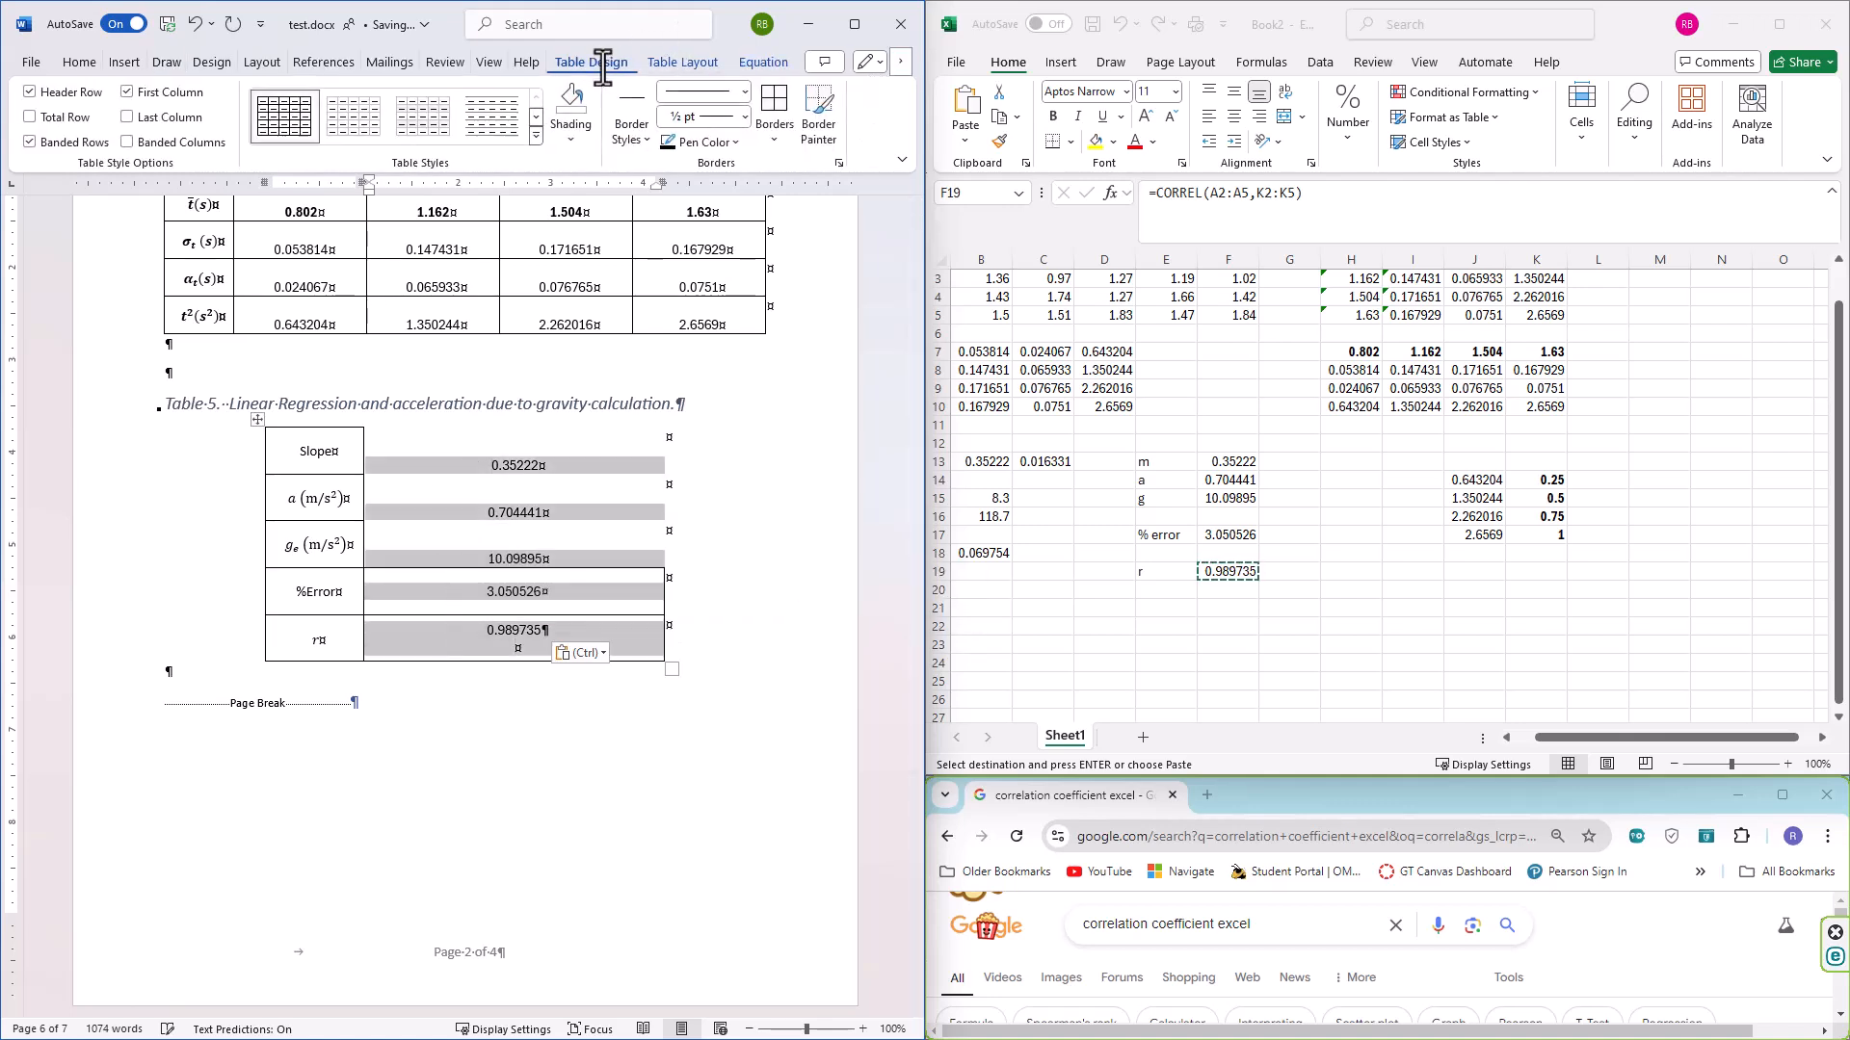
{"action": "left_click", "coordinate": [774, 130]}
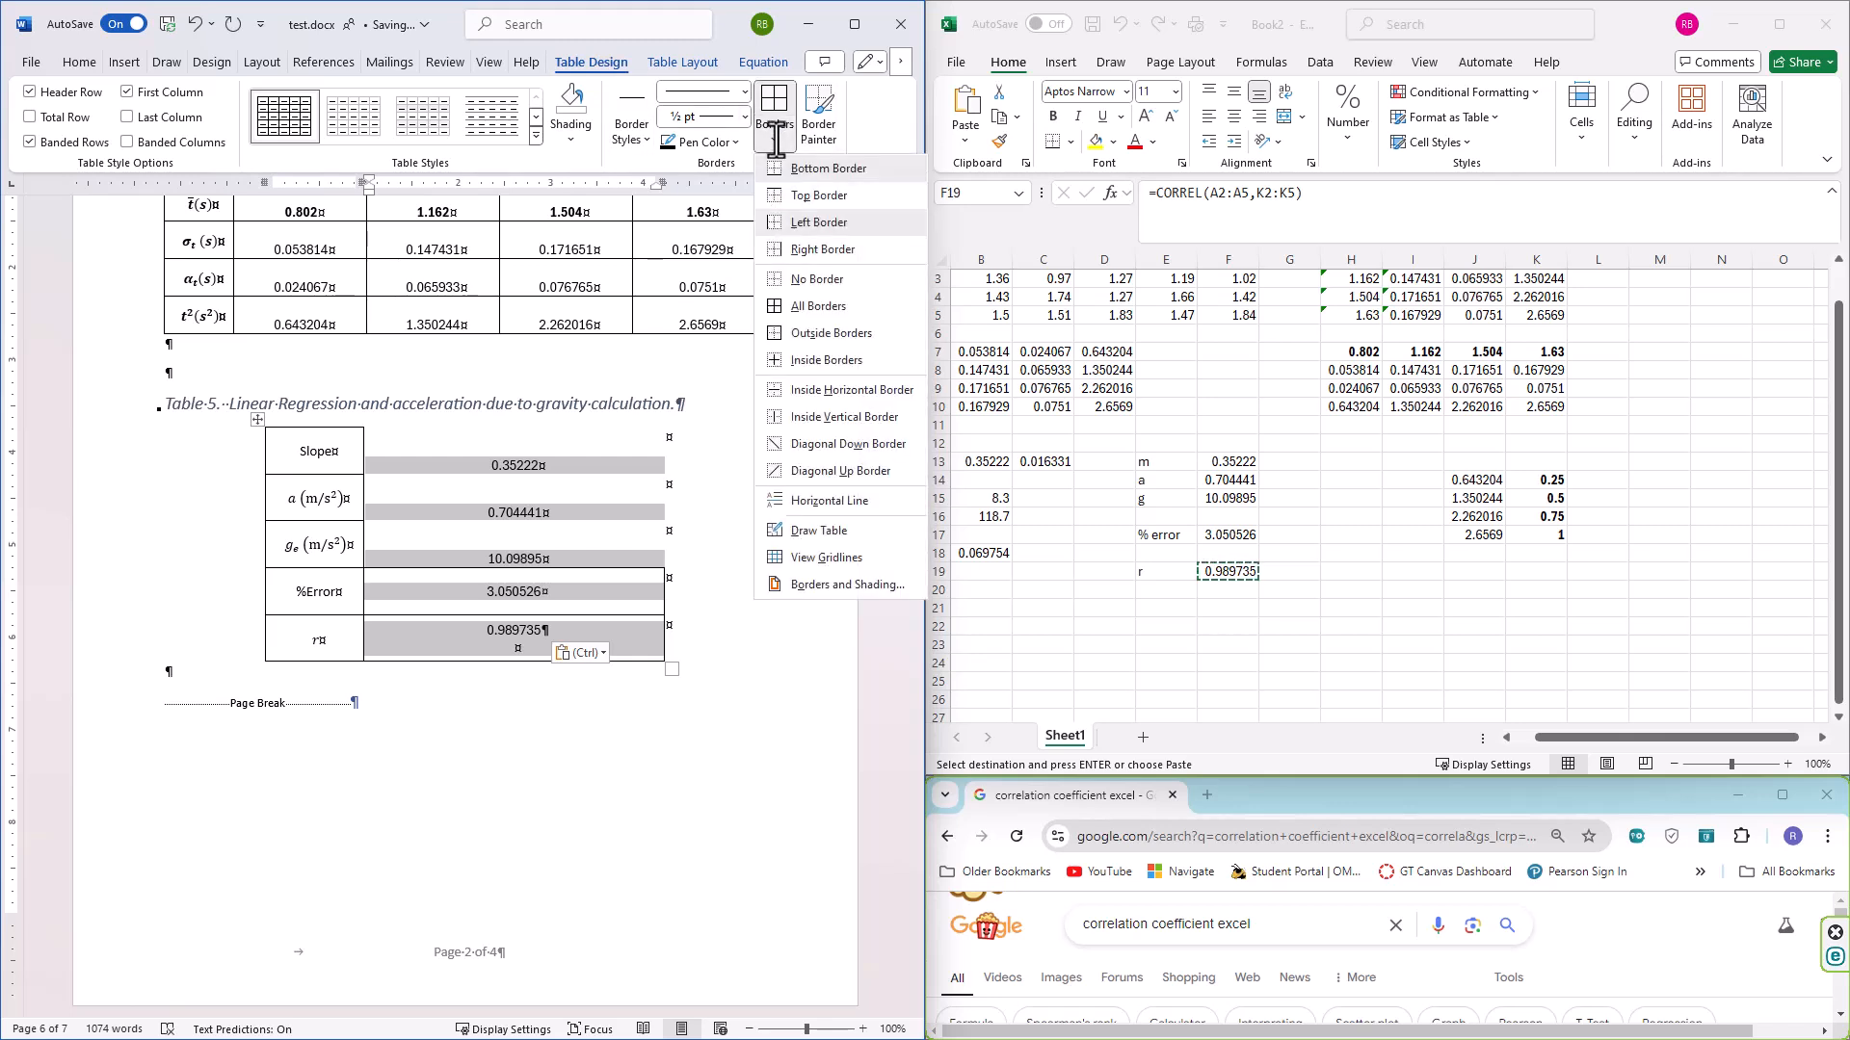
{"action": "left_click", "coordinate": [816, 306]}
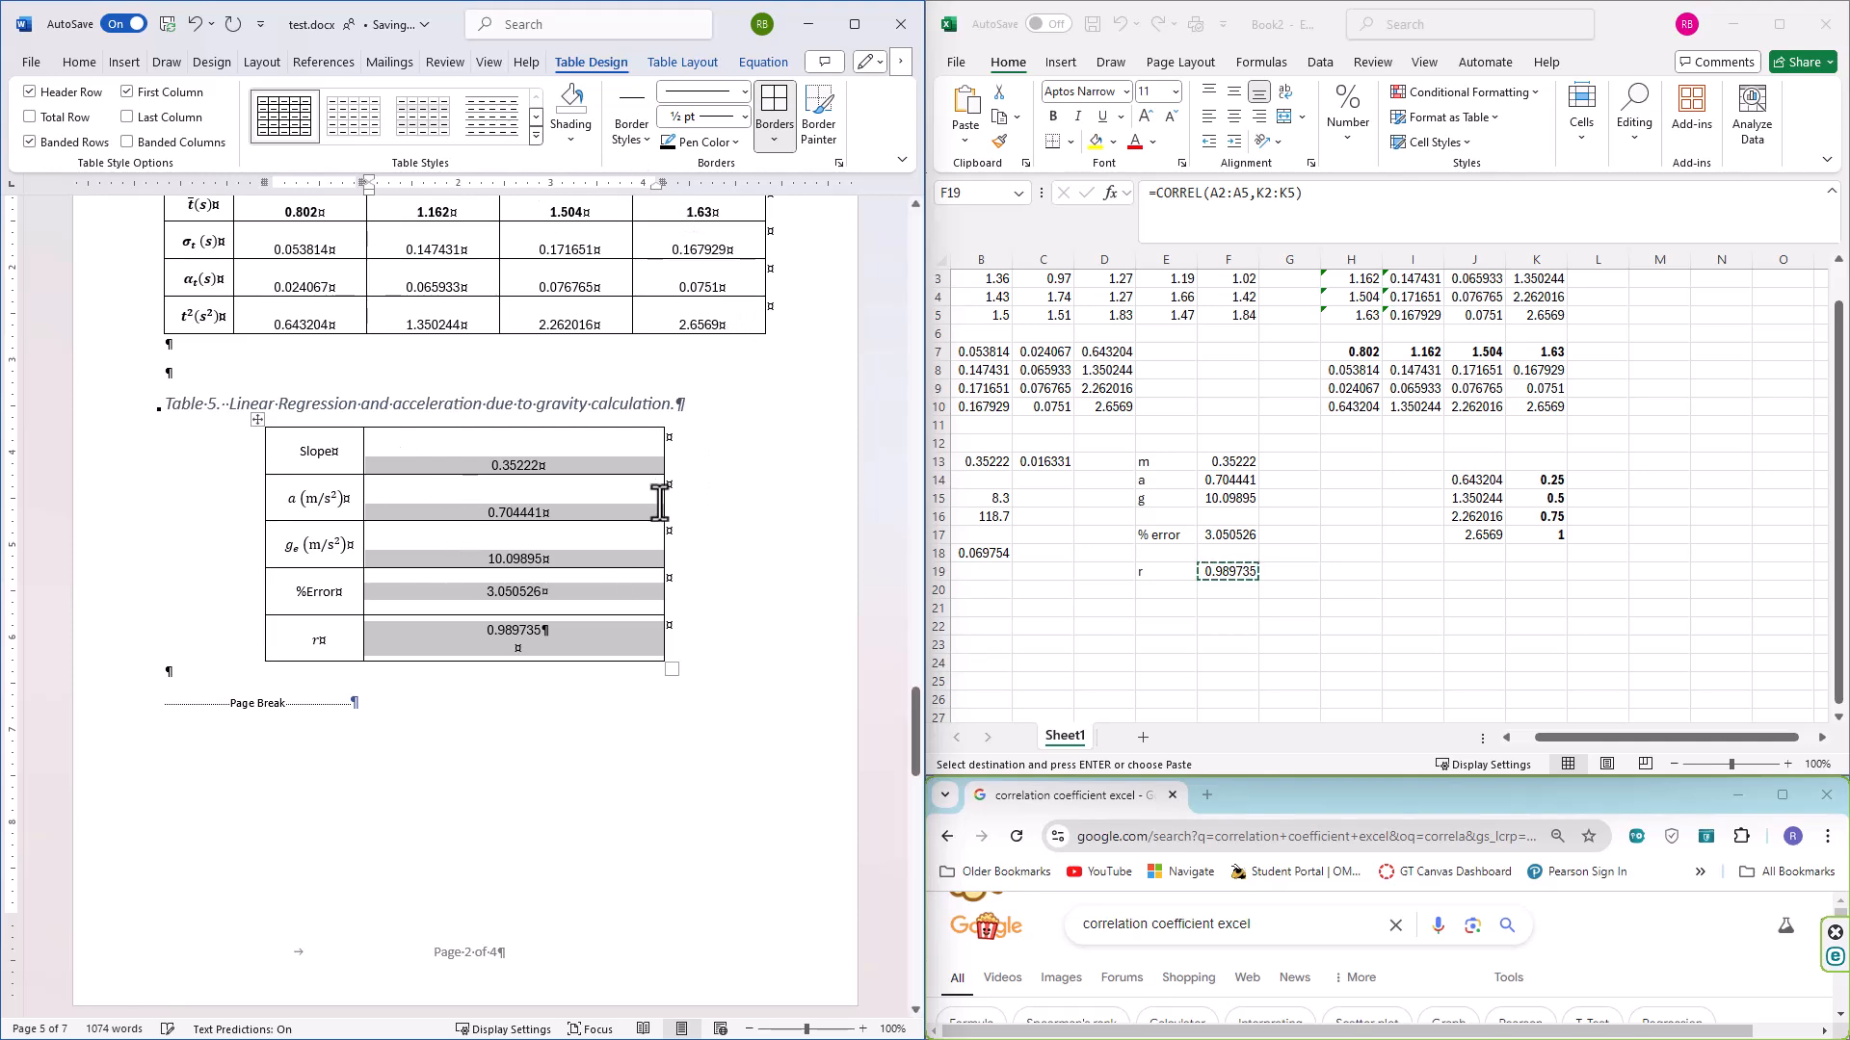
Review Tables 1 to 5 and the handwritten formulas in the report alongside the worksheet's data and calculations
{"action": "scroll", "coordinate": [800, 581], "scroll_direction": "up", "scroll_amount": 10}
{"action": "scroll", "coordinate": [801, 582], "scroll_direction": "up", "scroll_amount": 9}
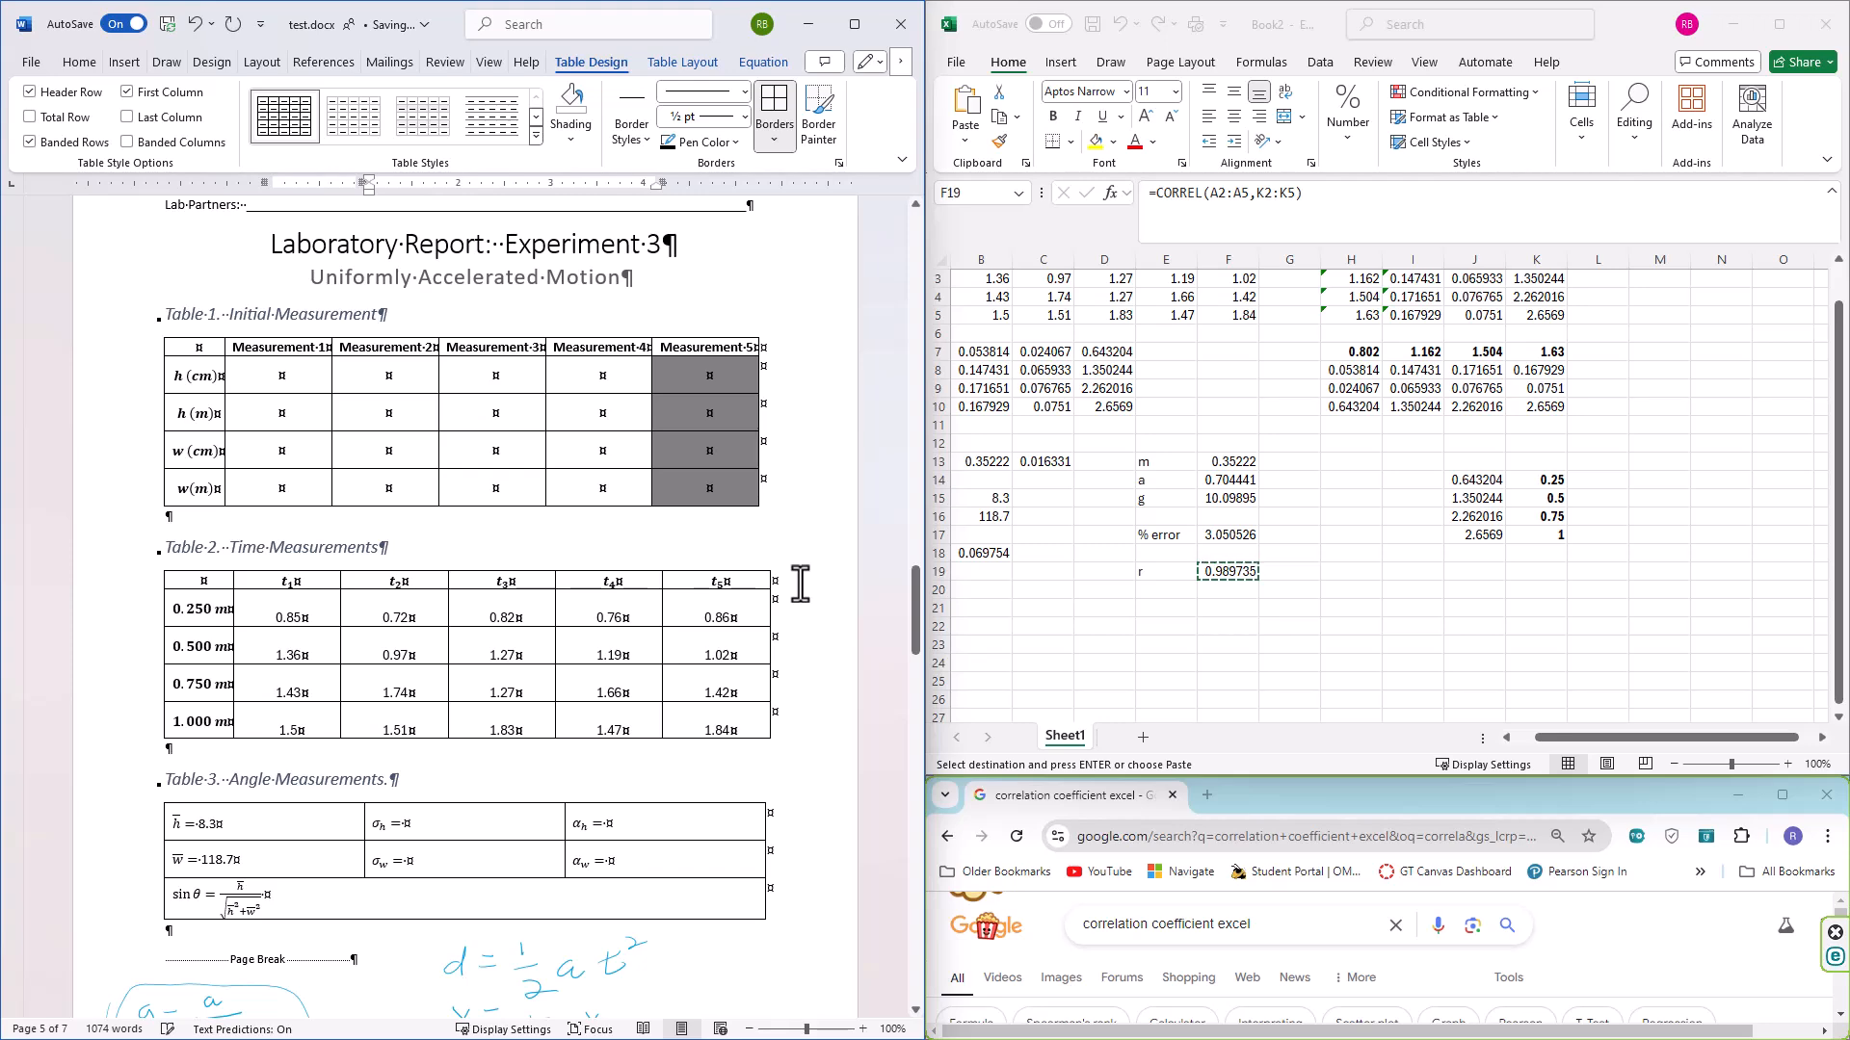
{"action": "scroll", "coordinate": [801, 581], "scroll_direction": "down", "scroll_amount": 7}
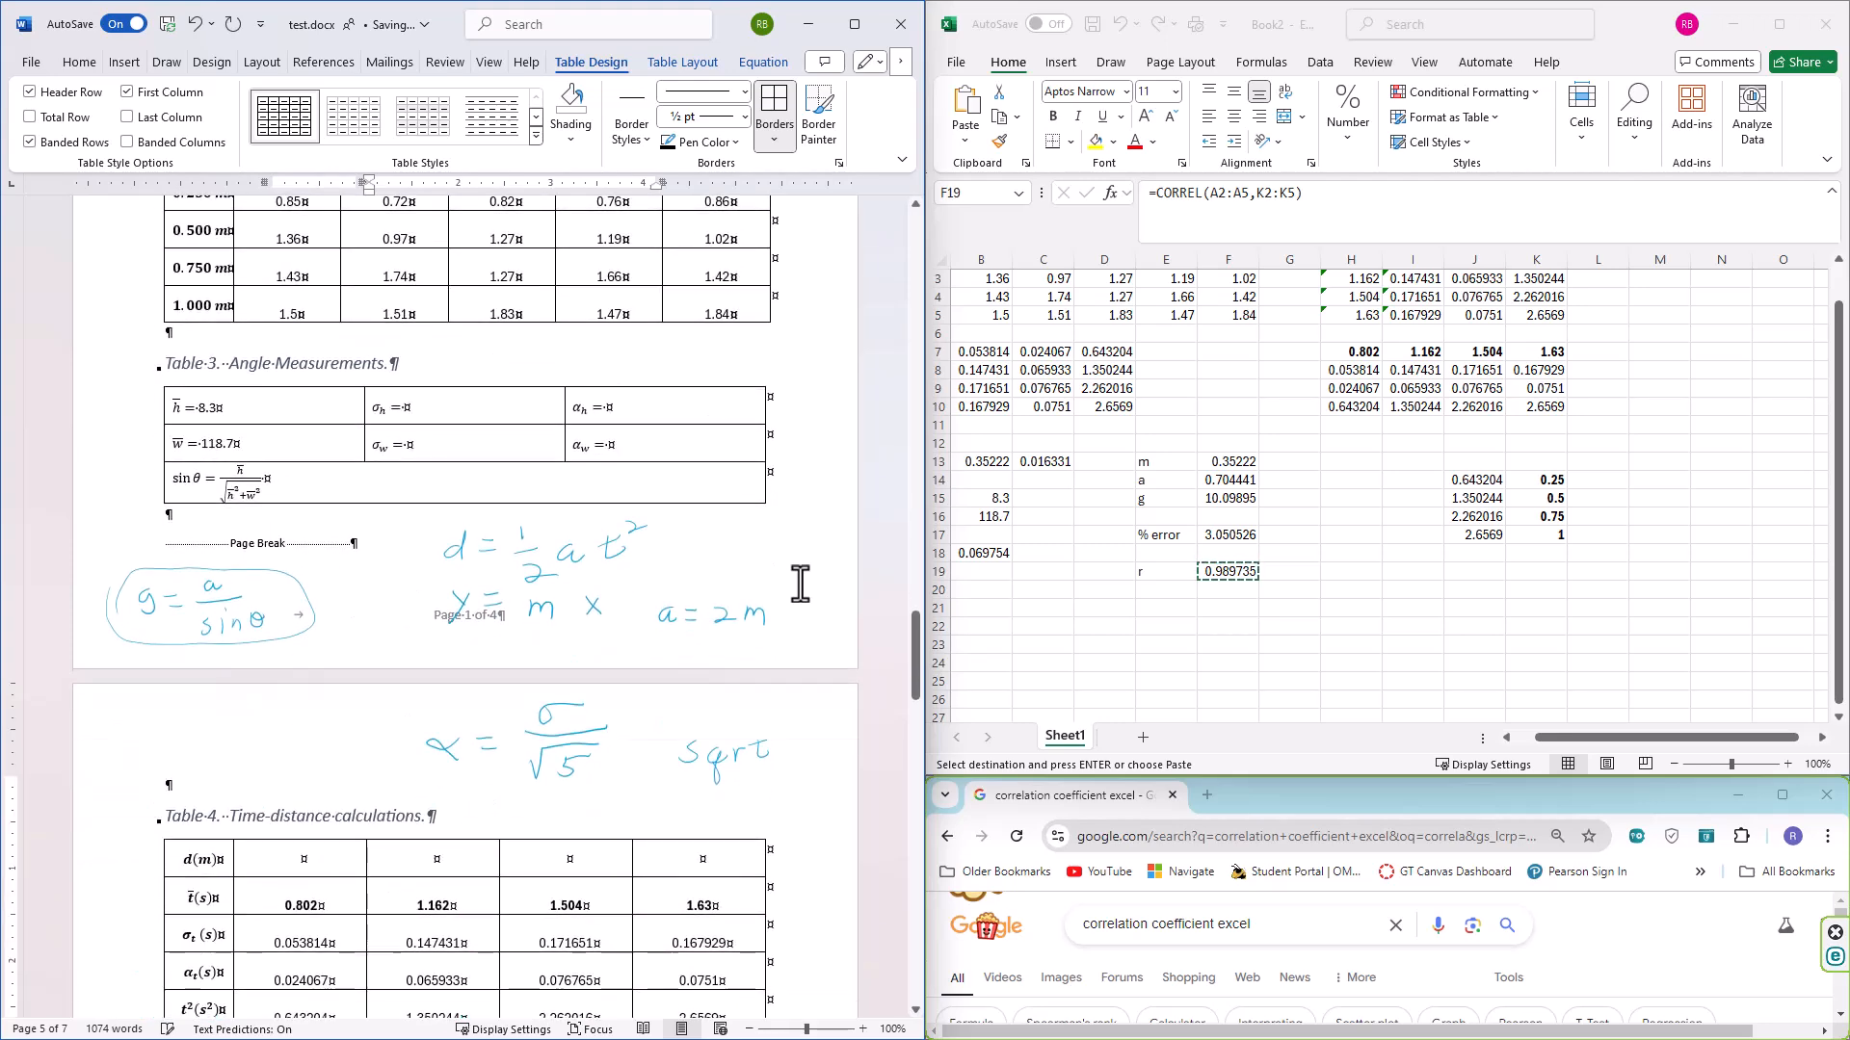
{"action": "scroll", "coordinate": [801, 582], "scroll_direction": "down", "scroll_amount": 3}
{"action": "scroll", "coordinate": [801, 582], "scroll_direction": "down", "scroll_amount": 6}
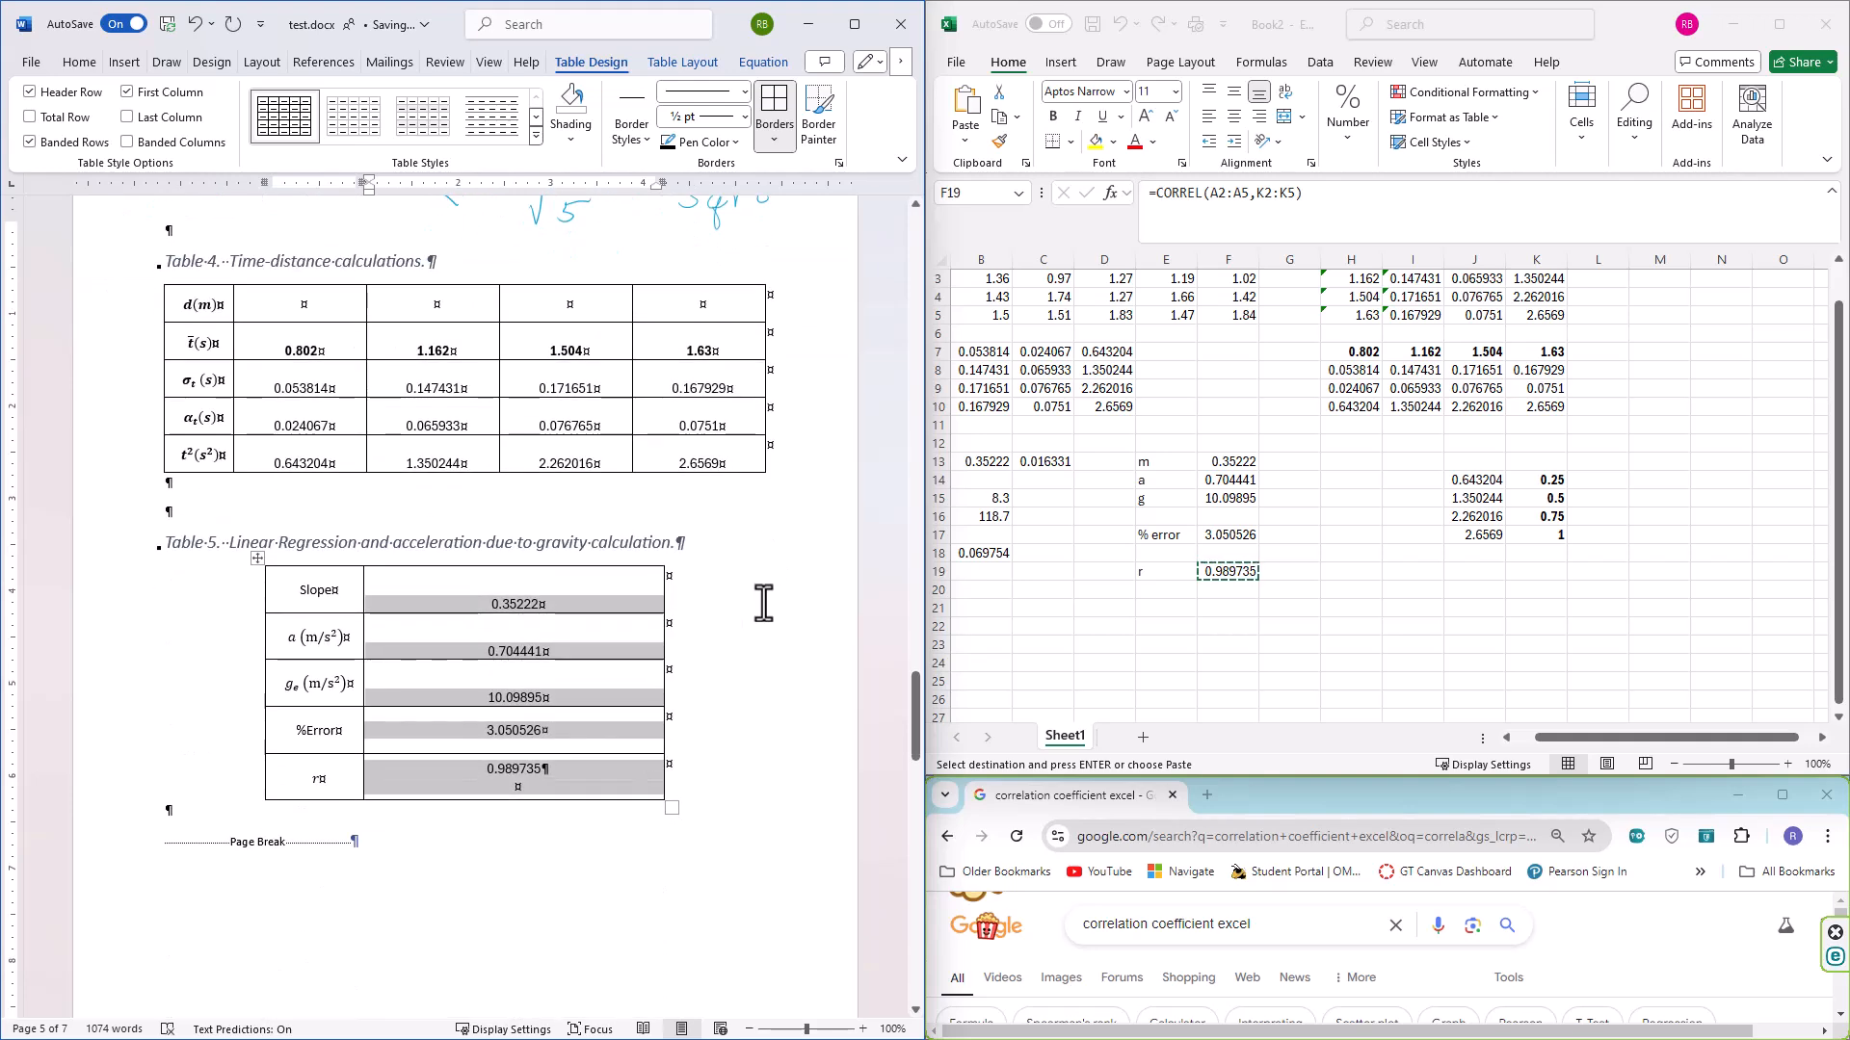
{"action": "scroll", "coordinate": [763, 603], "scroll_direction": "up", "scroll_amount": 7}
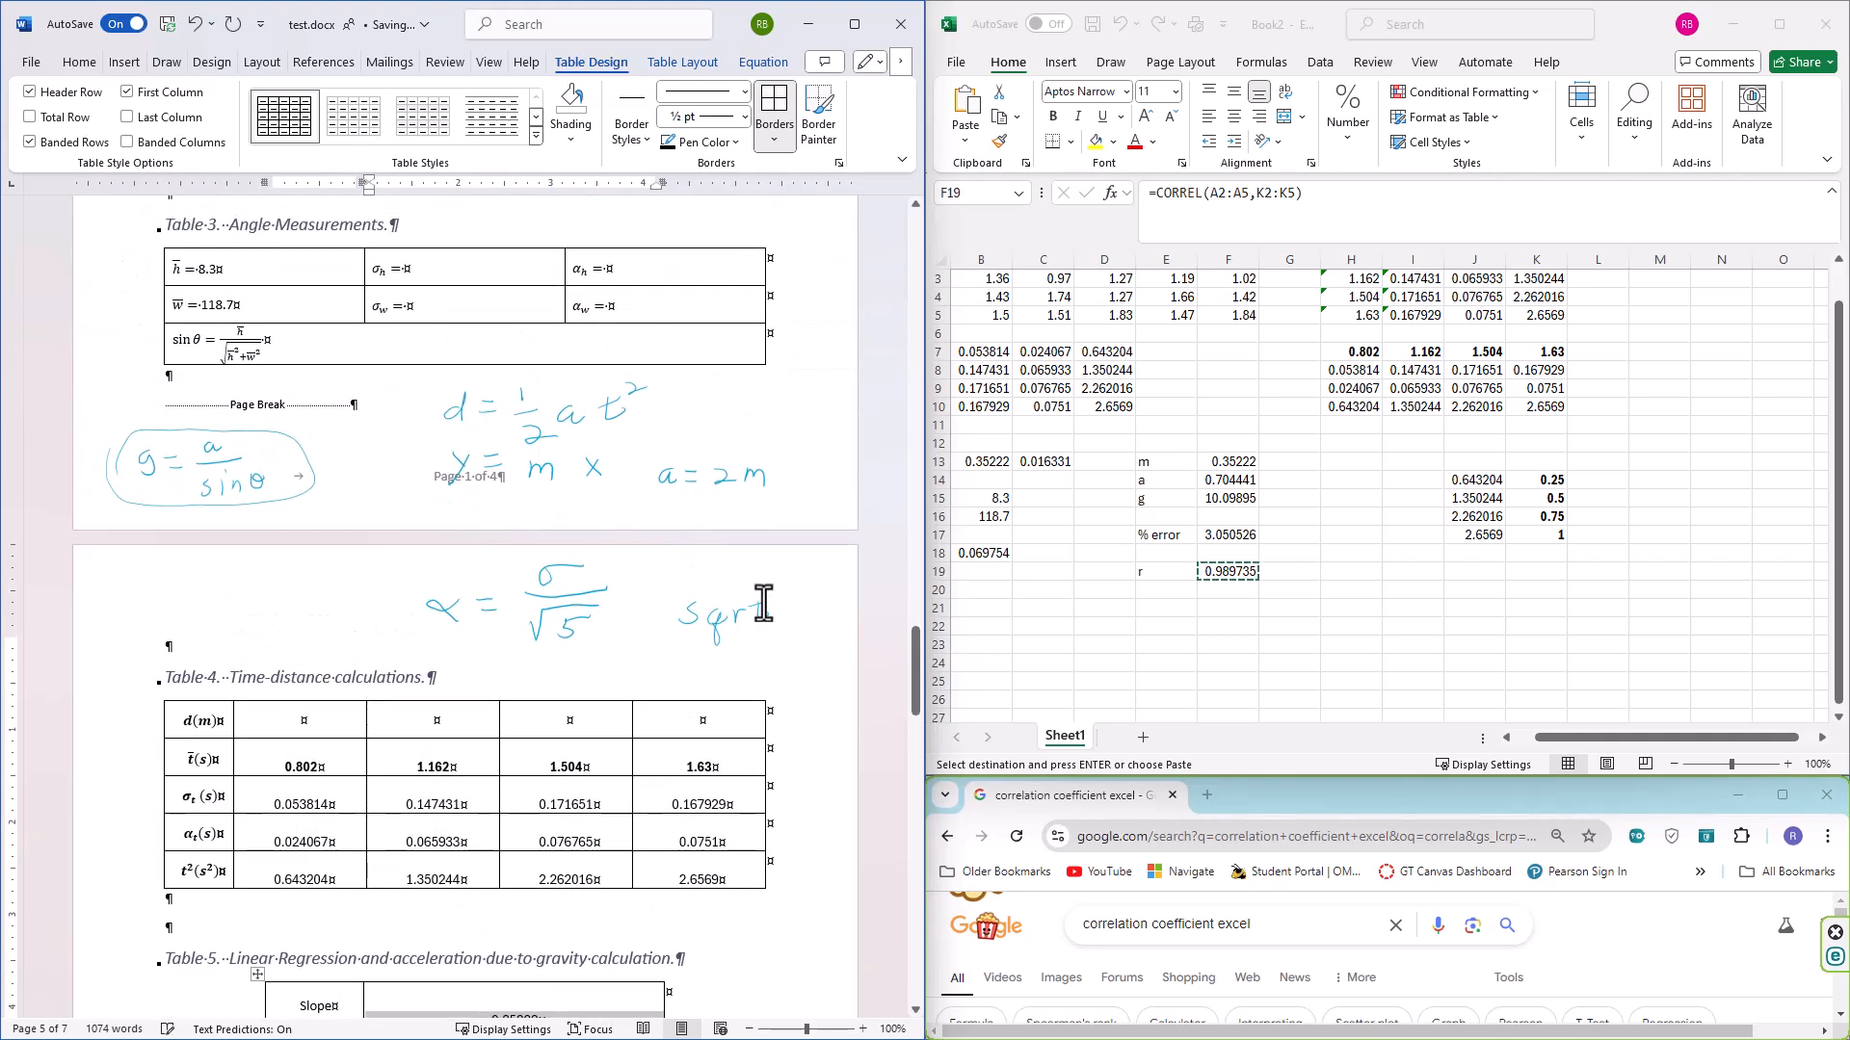
{"action": "scroll", "coordinate": [1222, 571], "scroll_direction": "up", "scroll_amount": 1}
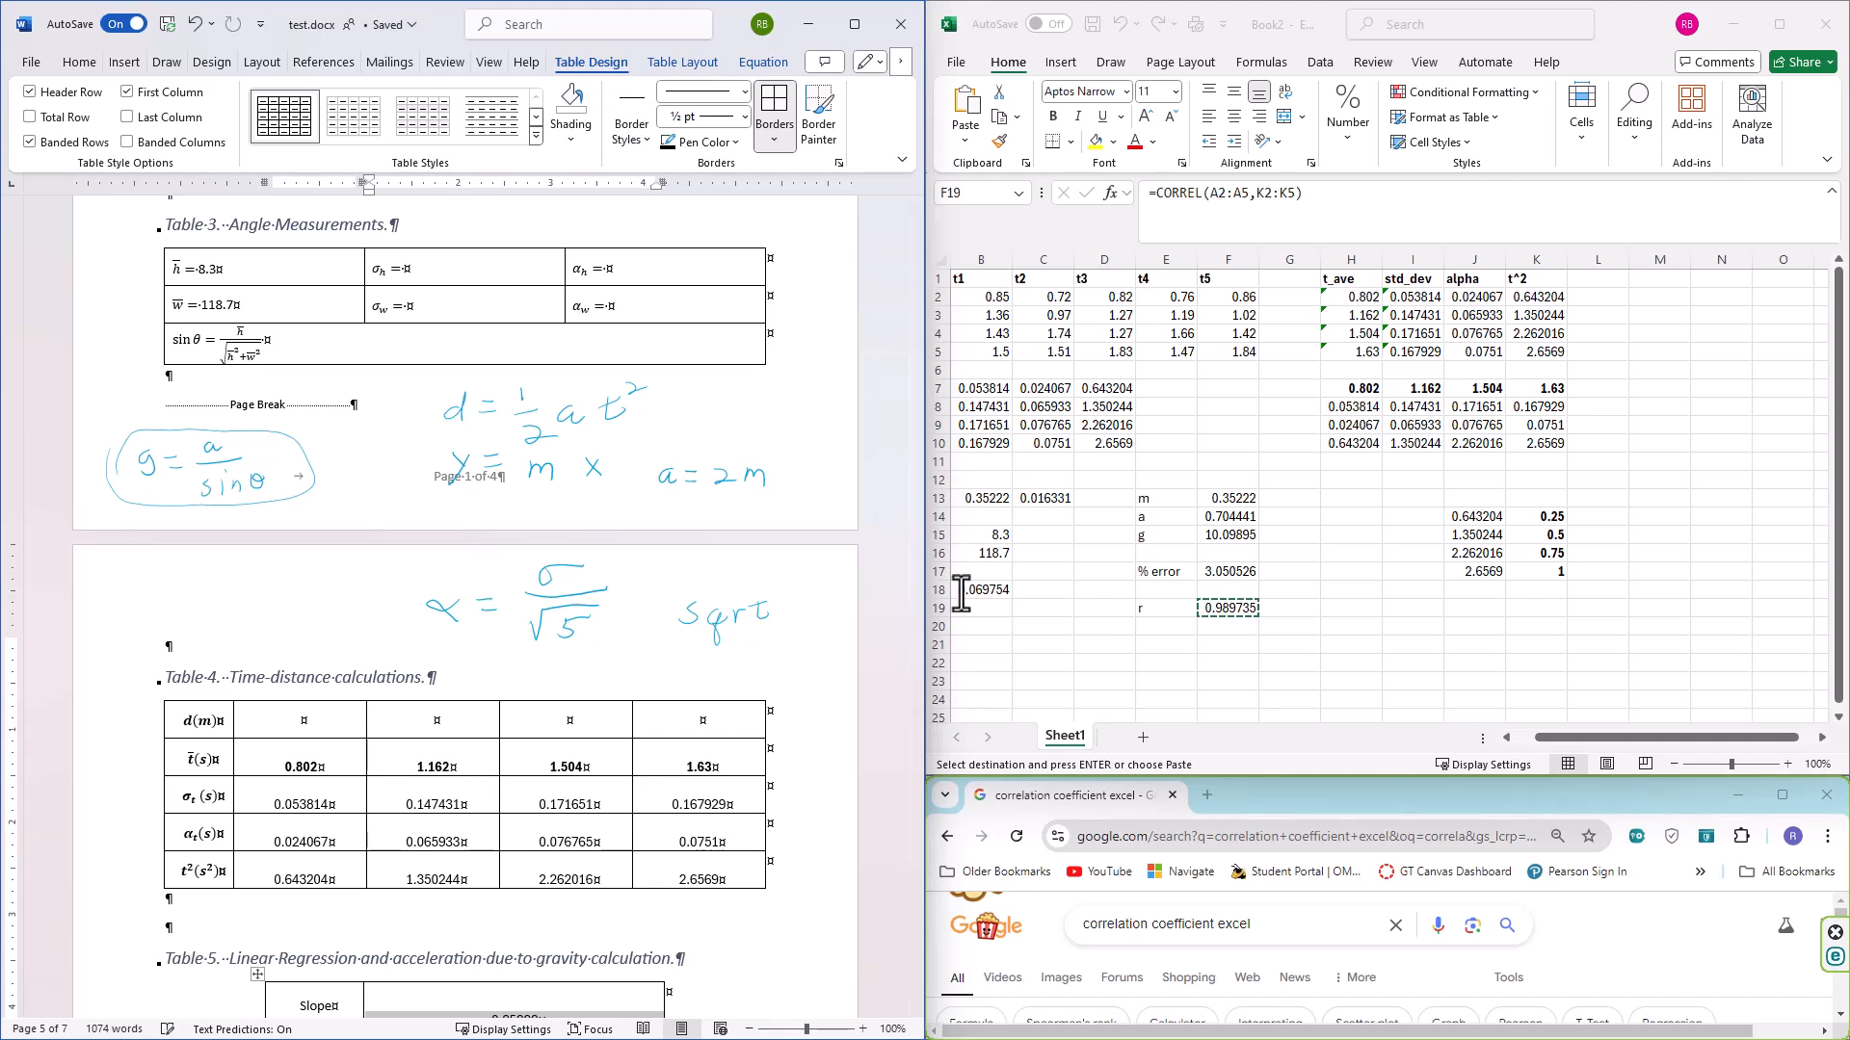
{"action": "left_click", "coordinate": [1570, 740]}
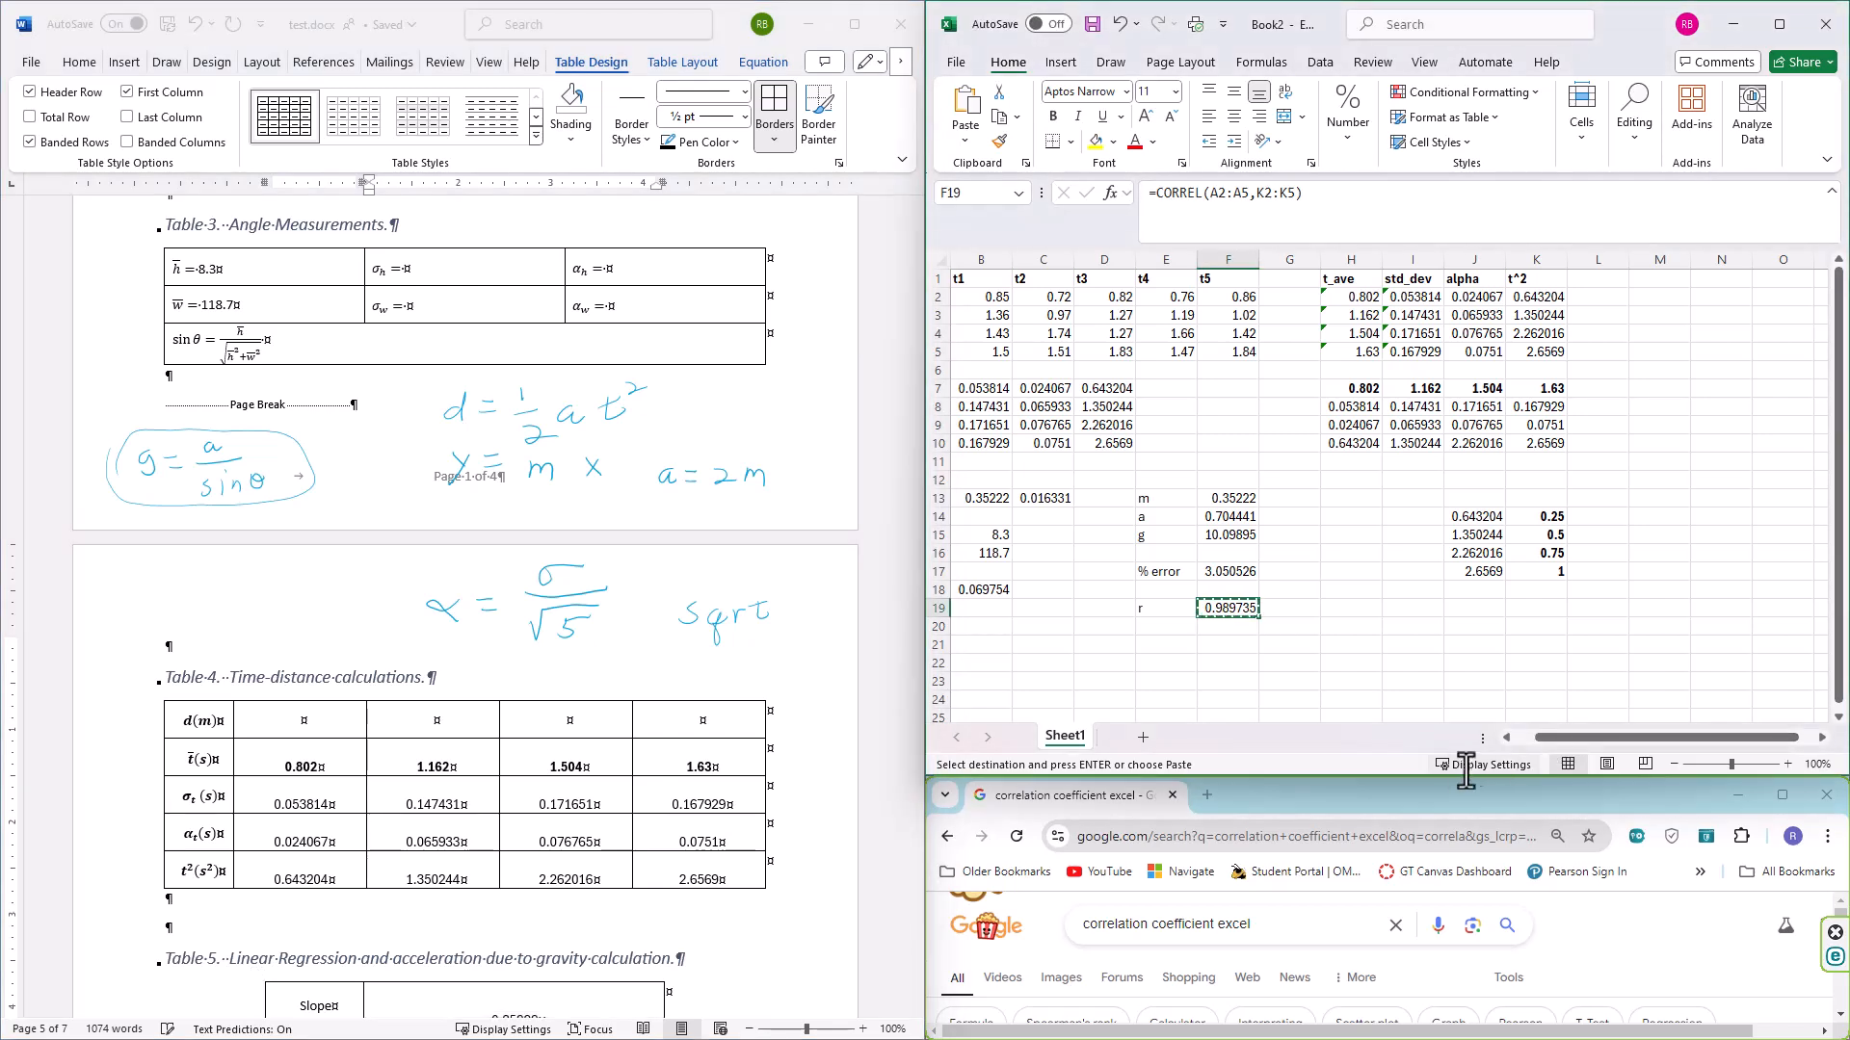
{"action": "left_click_drag", "start_coordinate": [1564, 737], "coordinate": [1501, 742]}
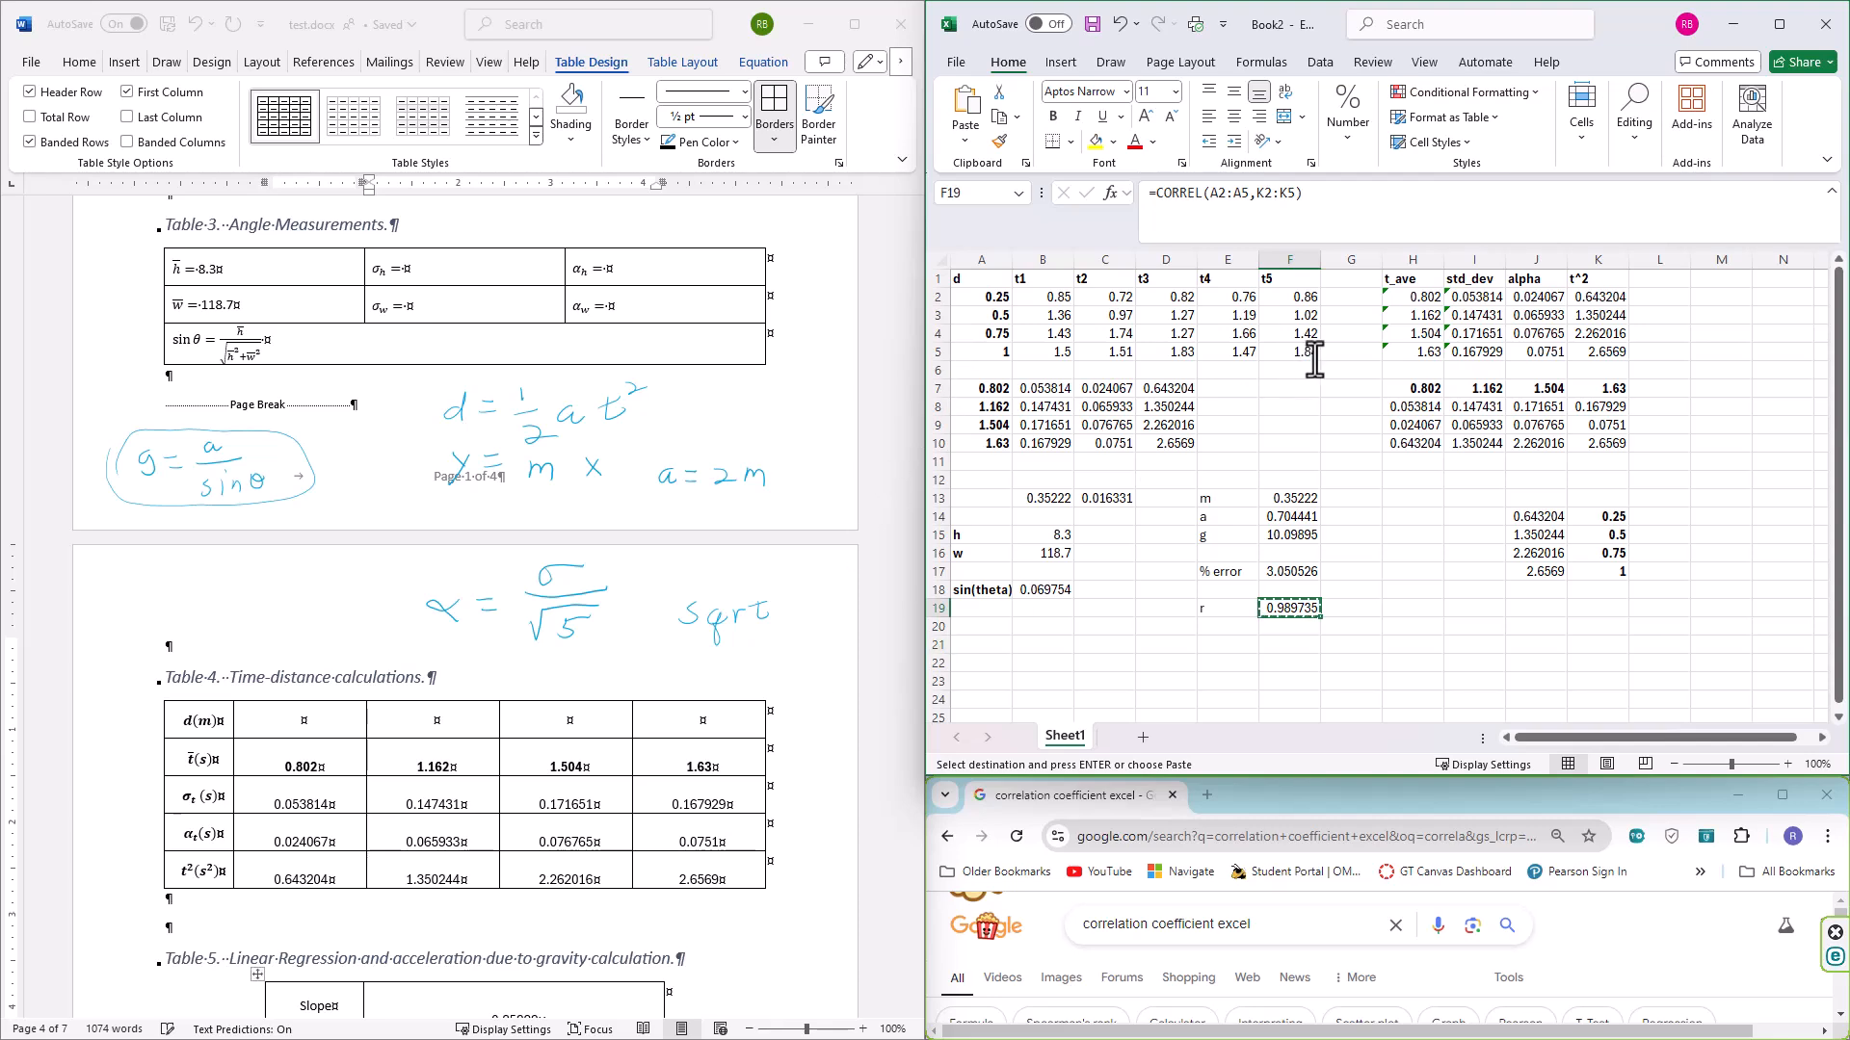
{"action": "scroll", "coordinate": [385, 847], "scroll_direction": "down", "scroll_amount": 5}
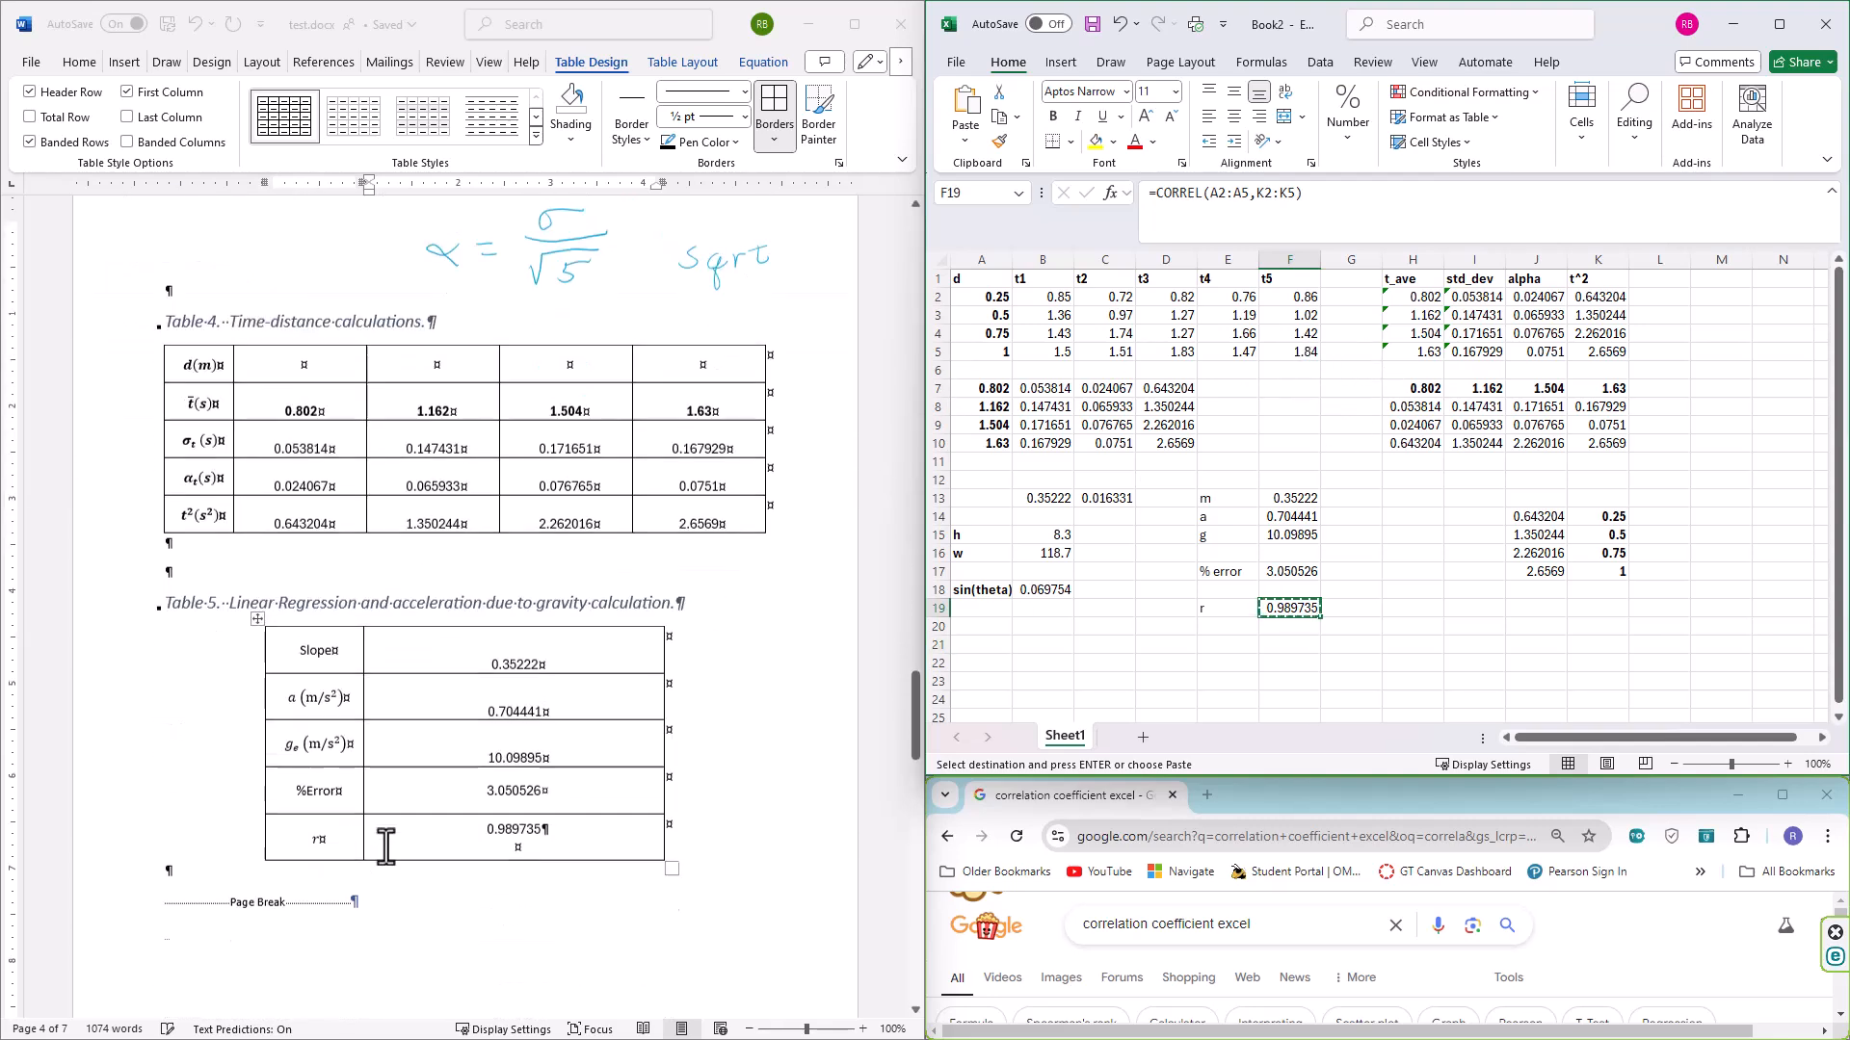
{"action": "scroll", "coordinate": [385, 847], "scroll_direction": "down", "scroll_amount": 2}
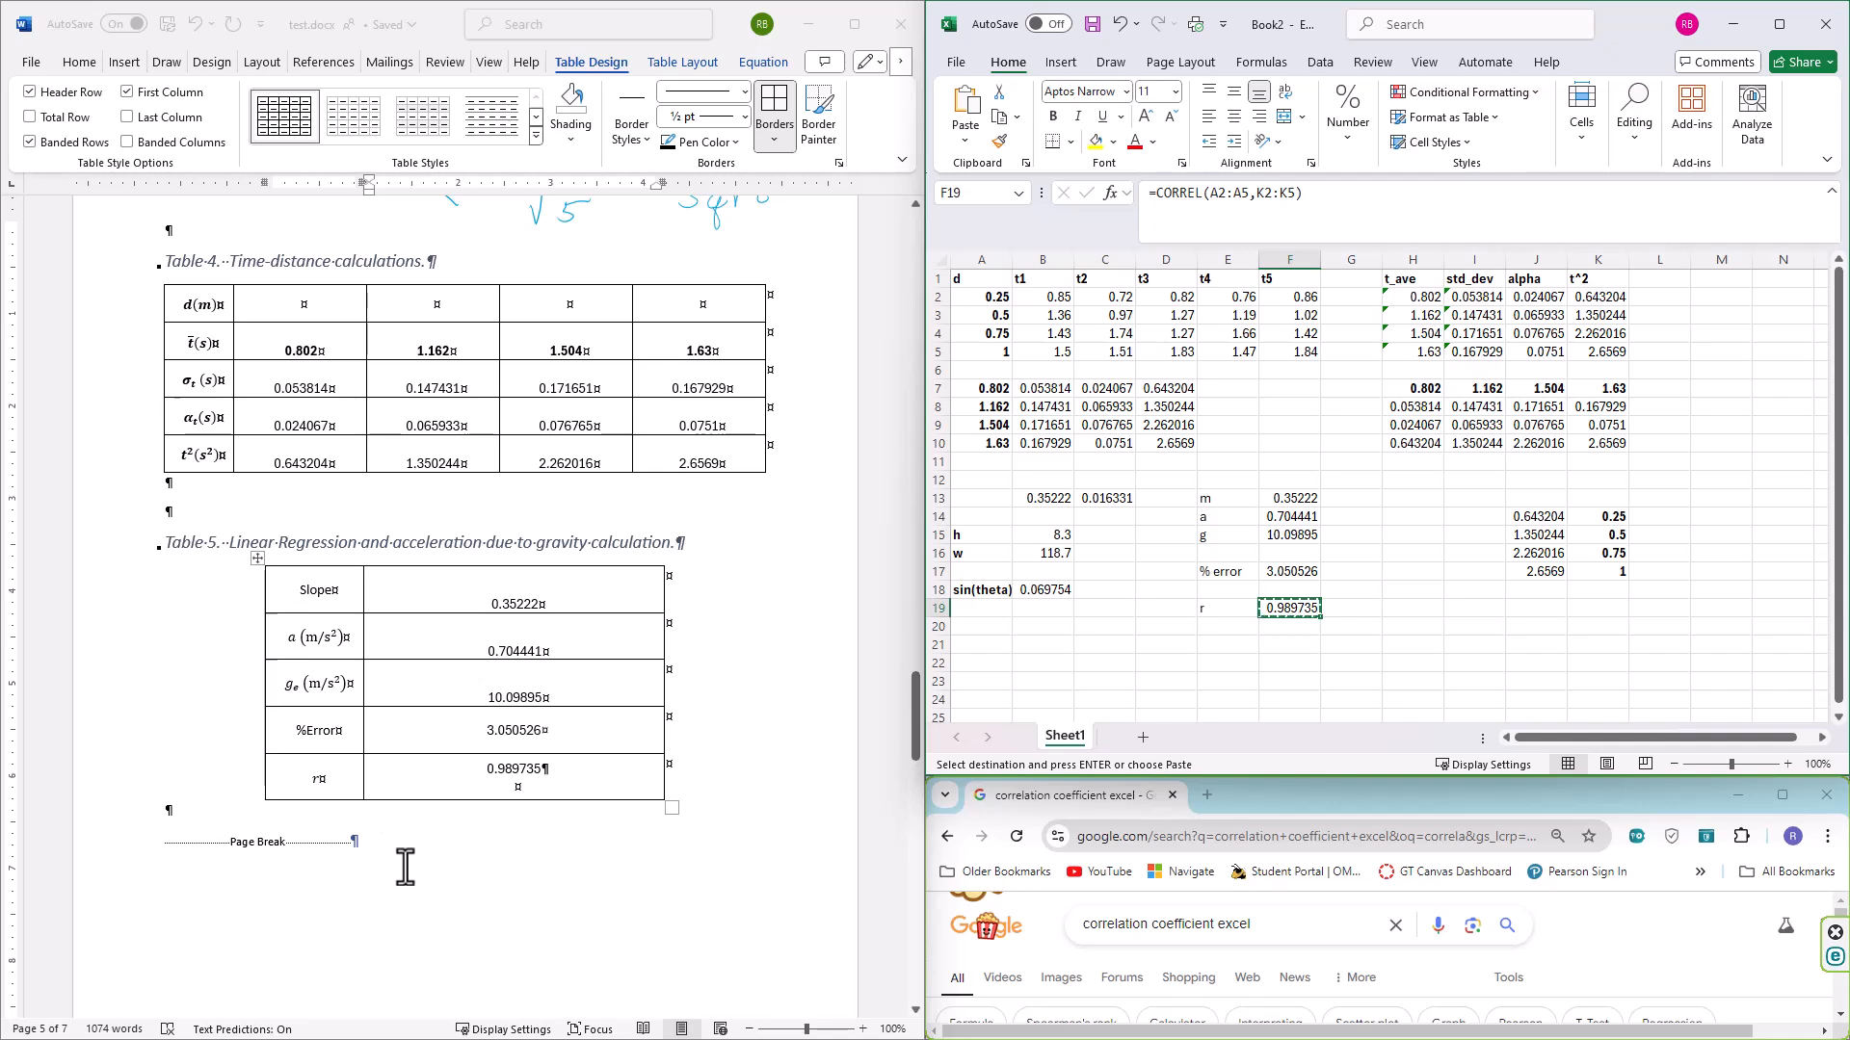
{"action": "scroll", "coordinate": [405, 867], "scroll_direction": "up", "scroll_amount": 3}
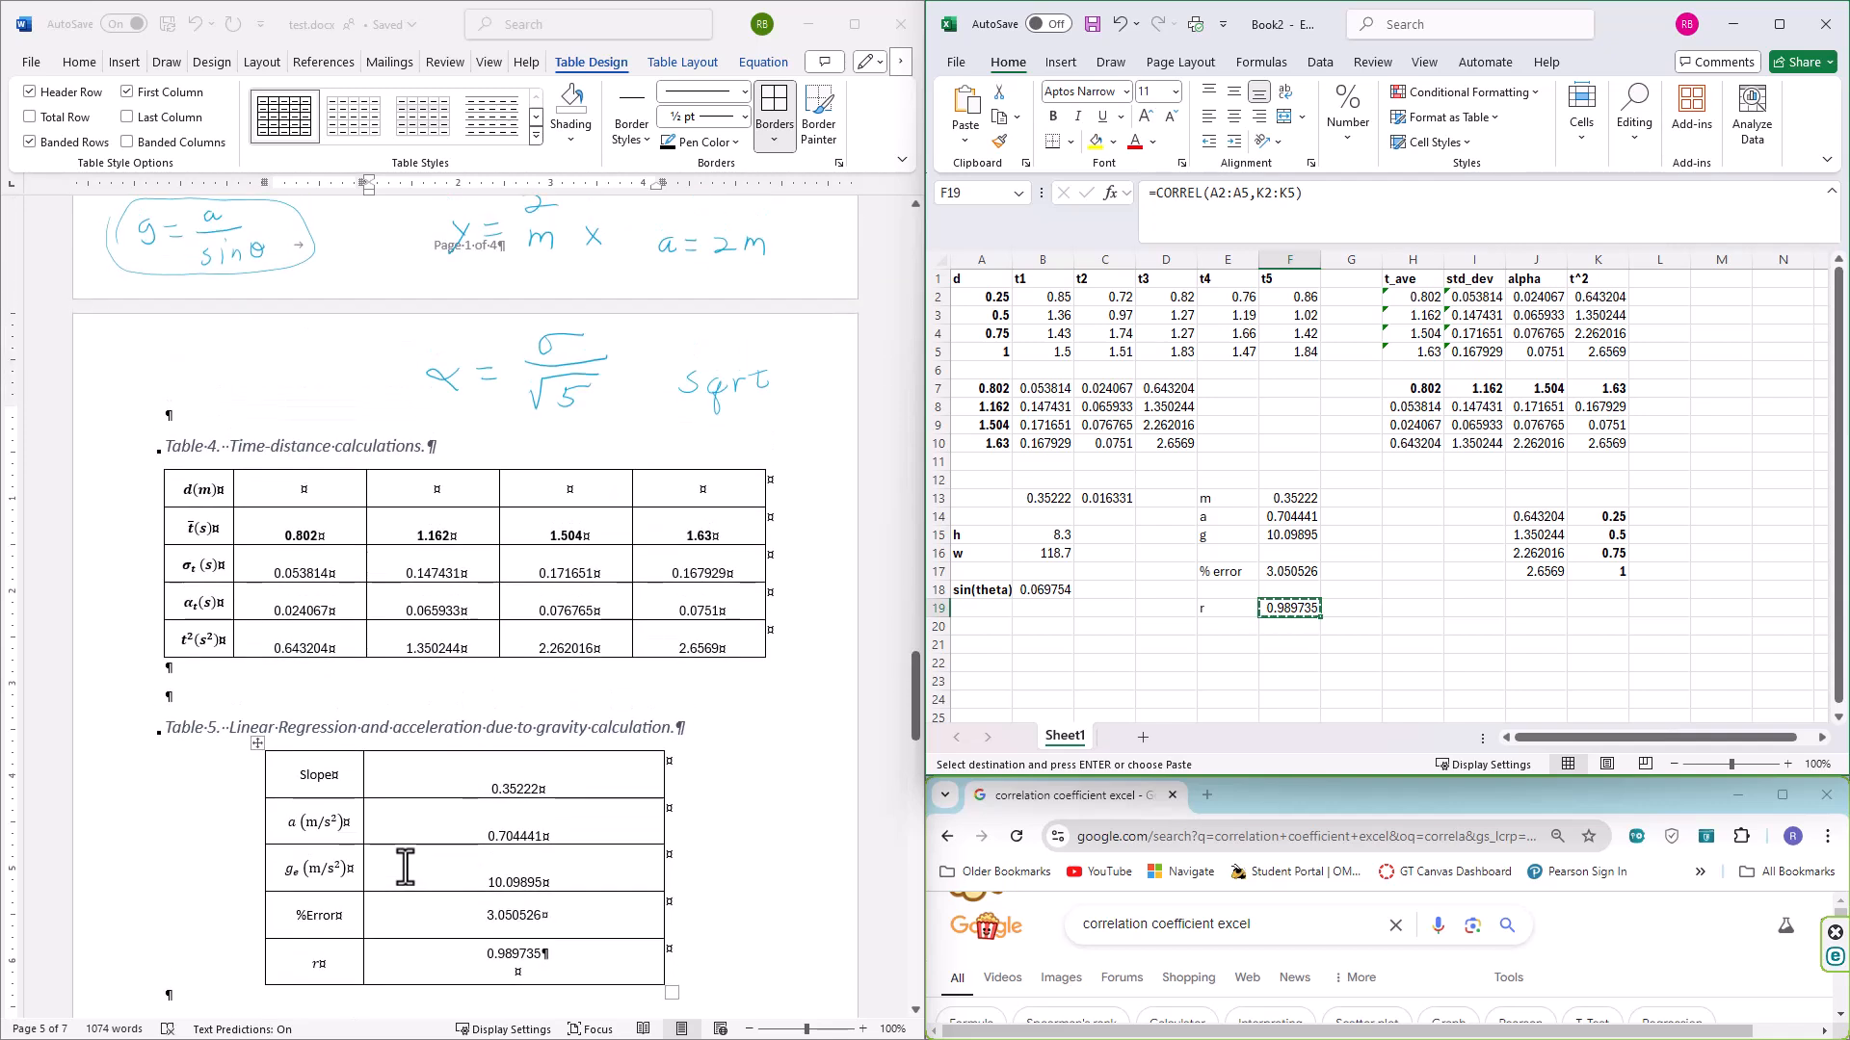
{"action": "scroll", "coordinate": [404, 867], "scroll_direction": "up", "scroll_amount": 5}
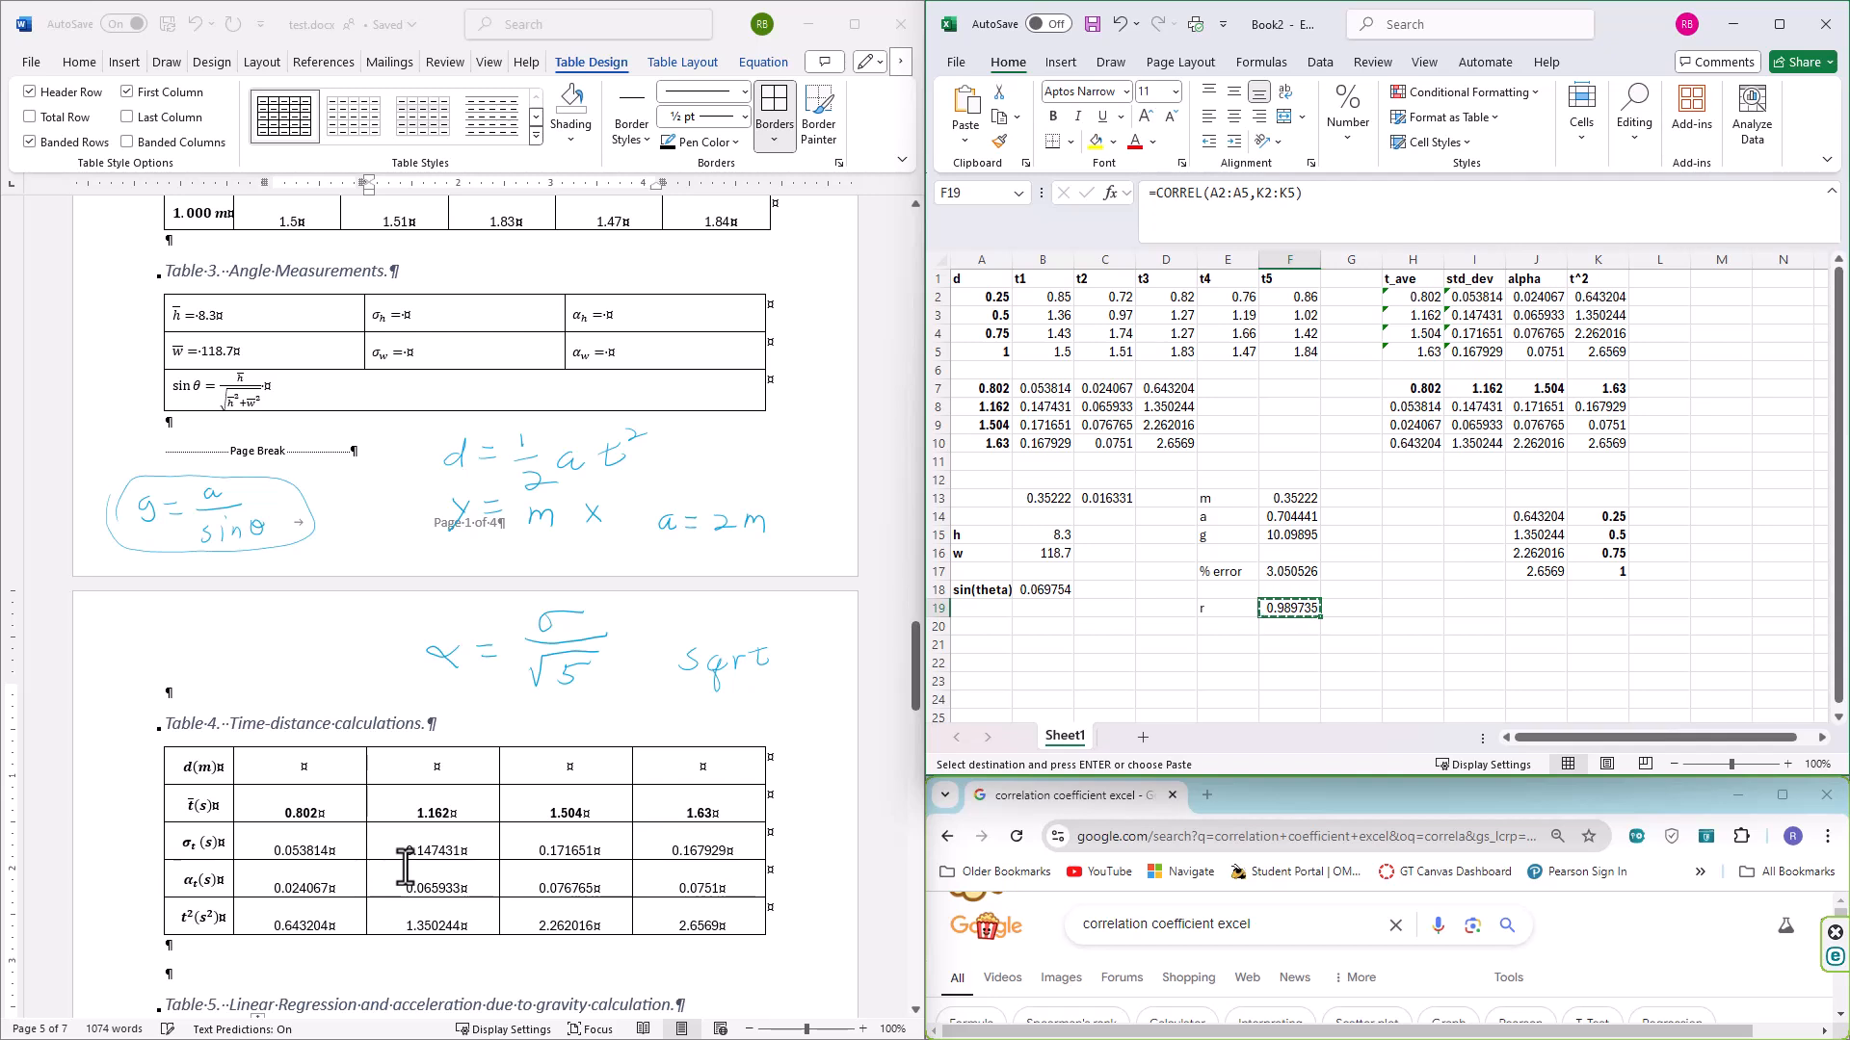
{"action": "scroll", "coordinate": [405, 867], "scroll_direction": "up", "scroll_amount": 3}
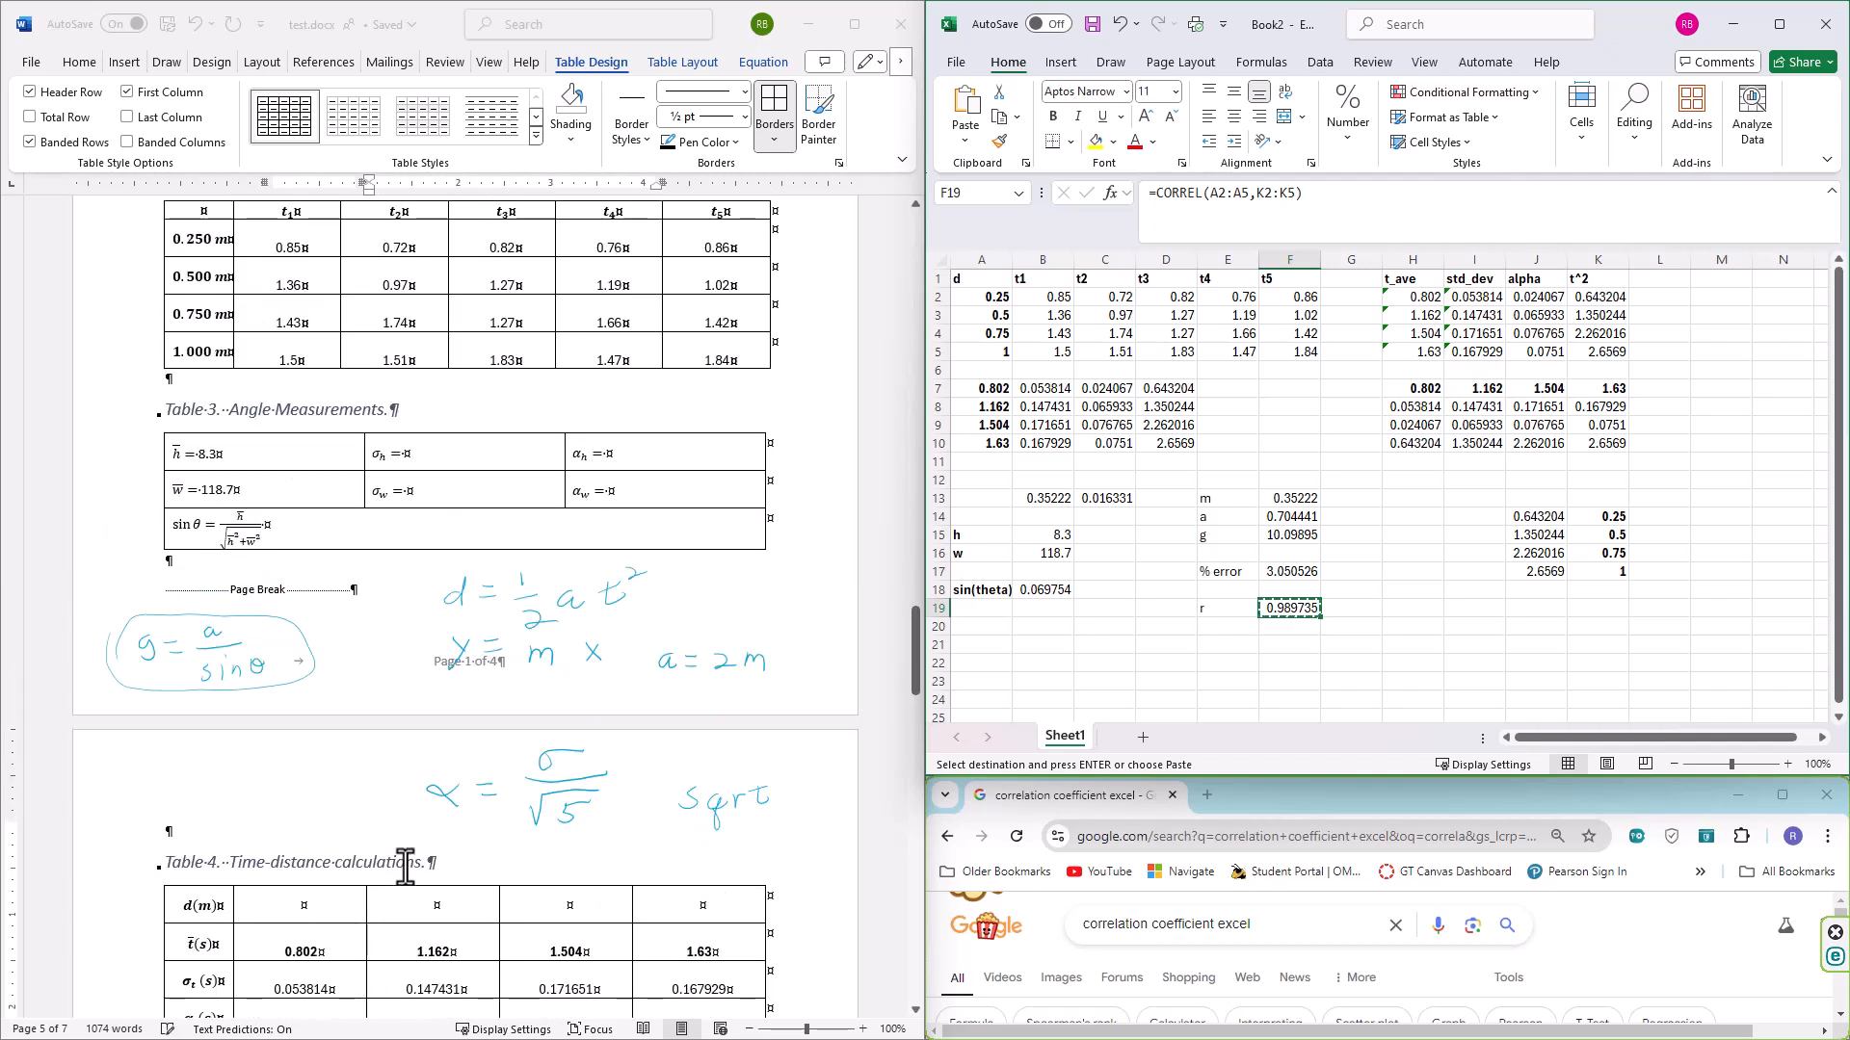